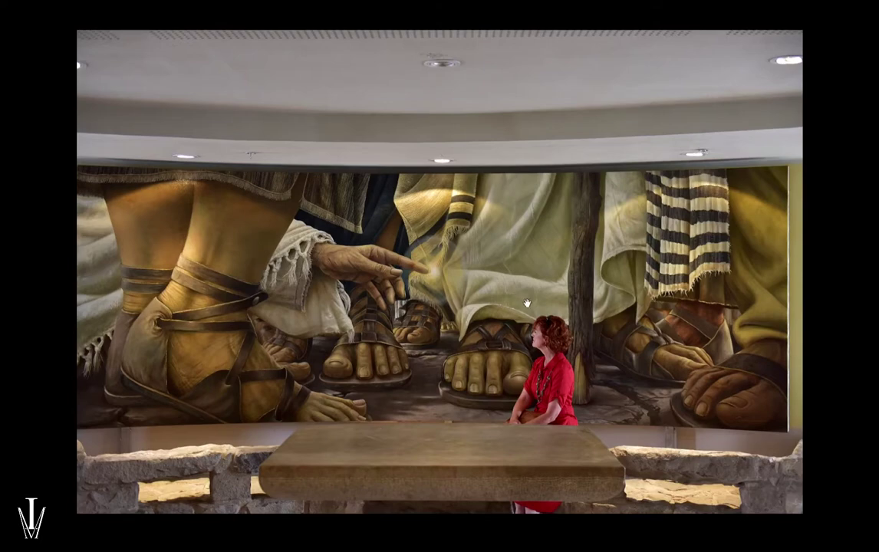
Leave full-screen view and show the P1040731 photo layer above the background mural.
key(f)
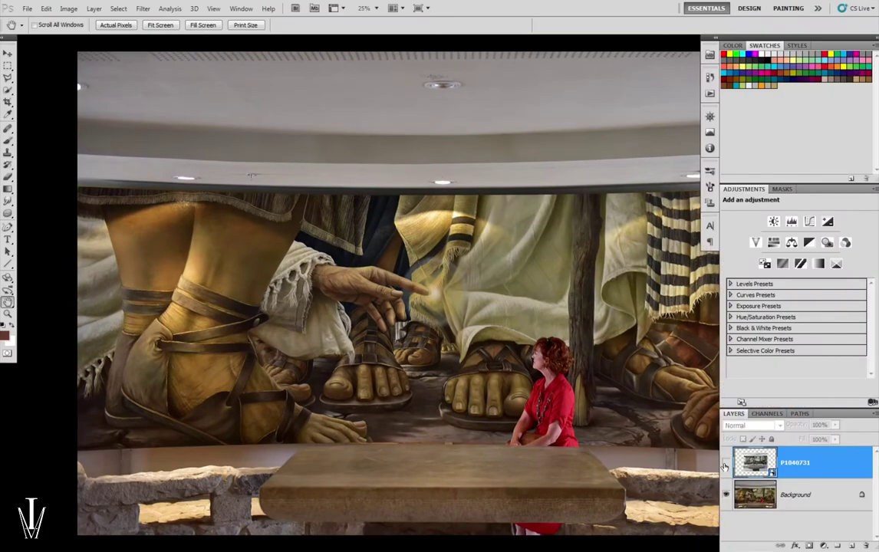
click(725, 465)
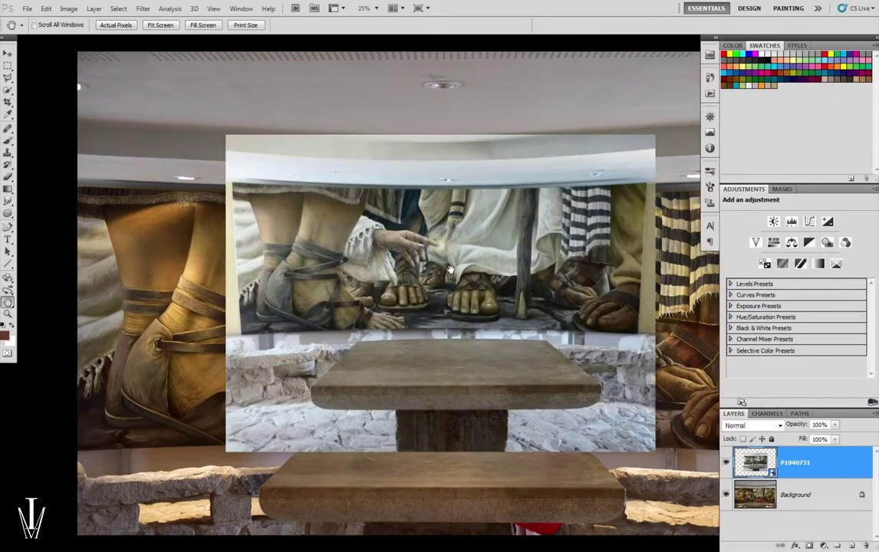
scroll(451, 268, up, 1)
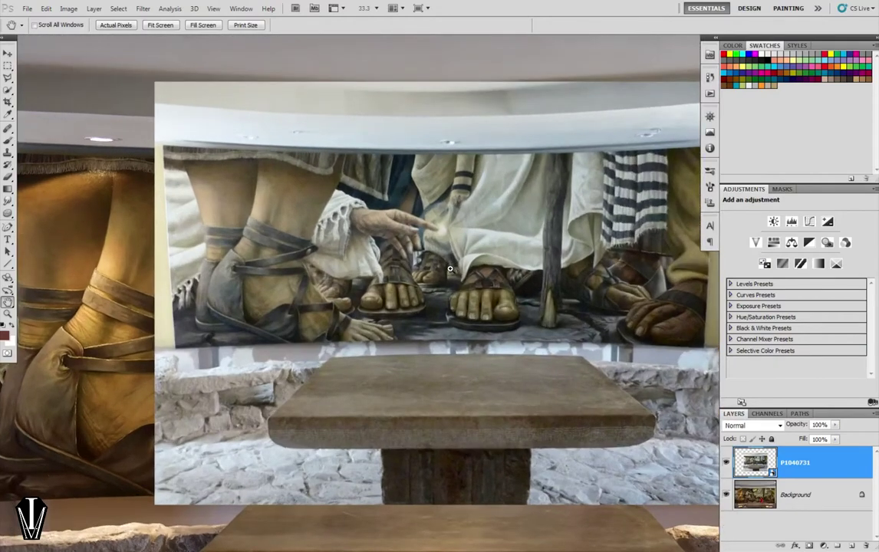
scroll(450, 269, down, 1)
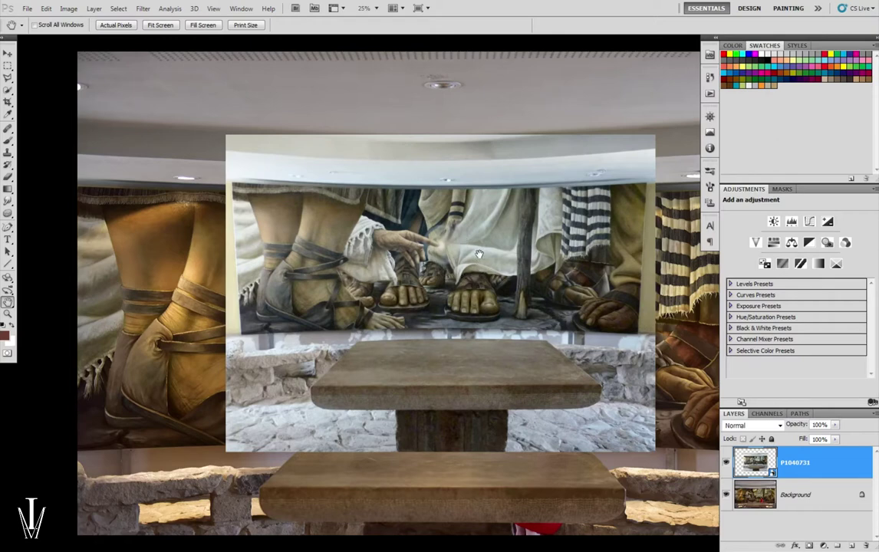
Move the P1040731 photo right and add a Color Balance adjustment layer.
key(v)
mouse_move(405, 291)
mouse_down()
mouse_move(526, 265)
mouse_move(510, 342)
mouse_up()
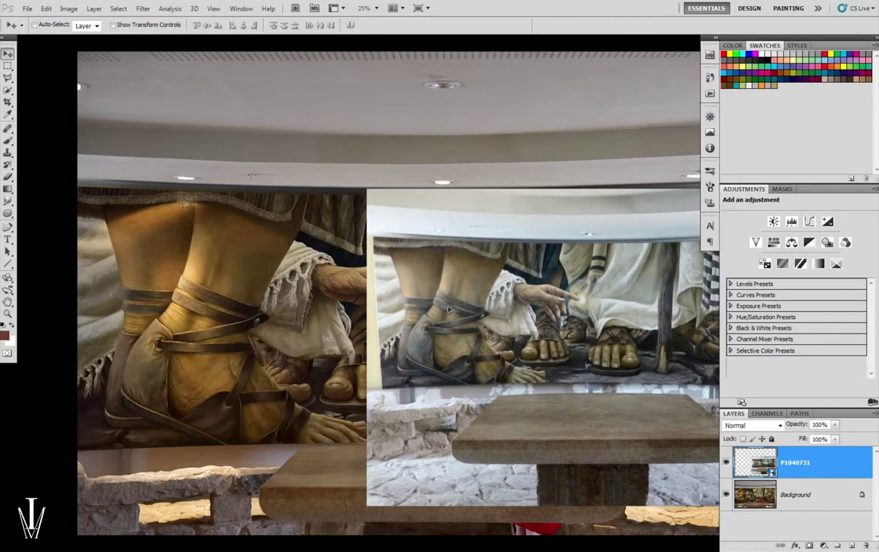
click(825, 545)
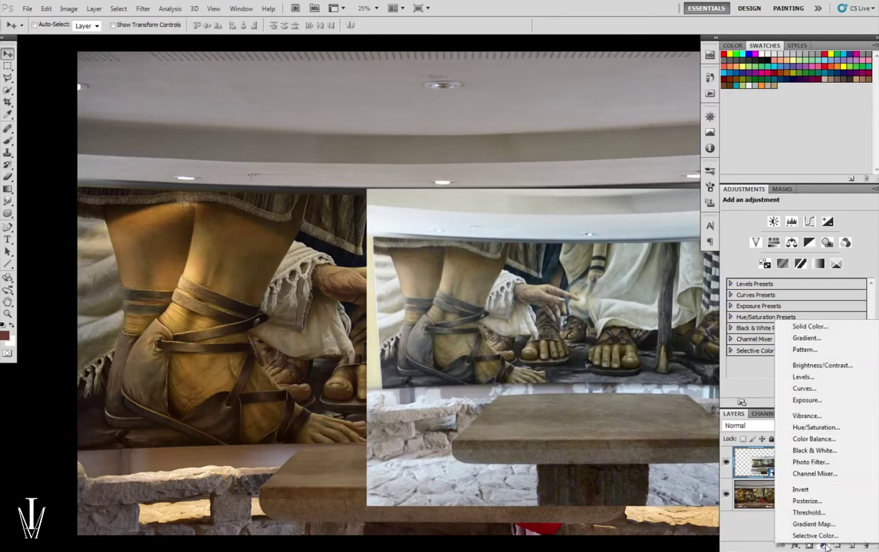
click(829, 439)
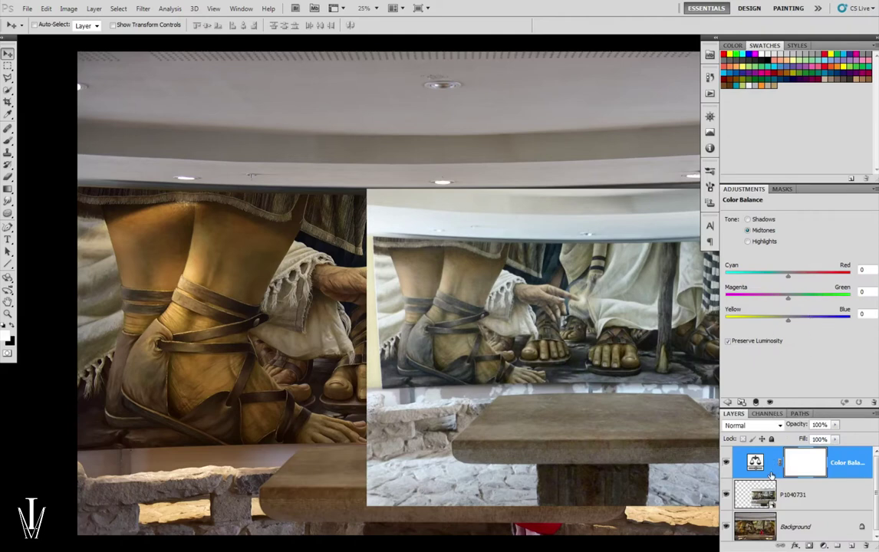
Clip the Color Balance to the photo with midtones Cyan-Red +25 and Yellow-Blue -27.
key(alt)
mouse_move(788, 297)
mouse_down()
mouse_move(768, 300)
mouse_move(774, 307)
mouse_move(788, 298)
mouse_up()
alt+click(765, 478)
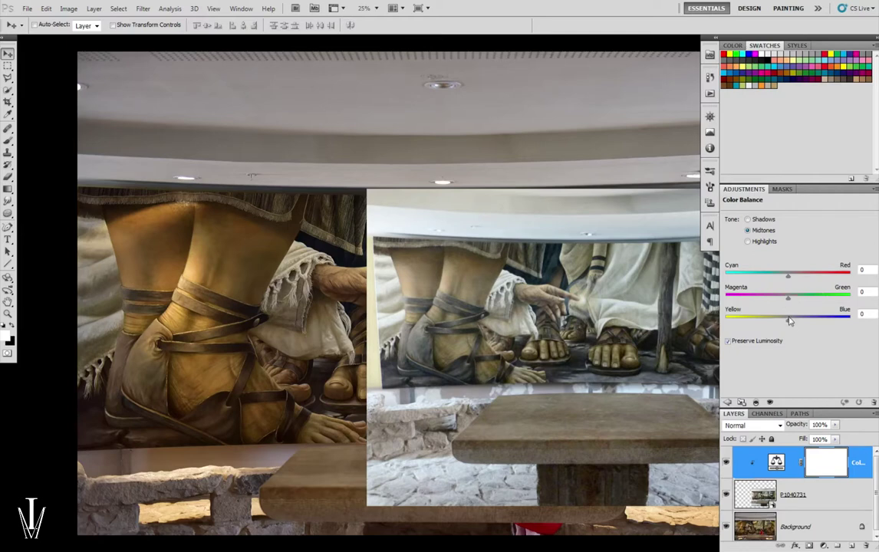
drag(790, 325, 772, 324)
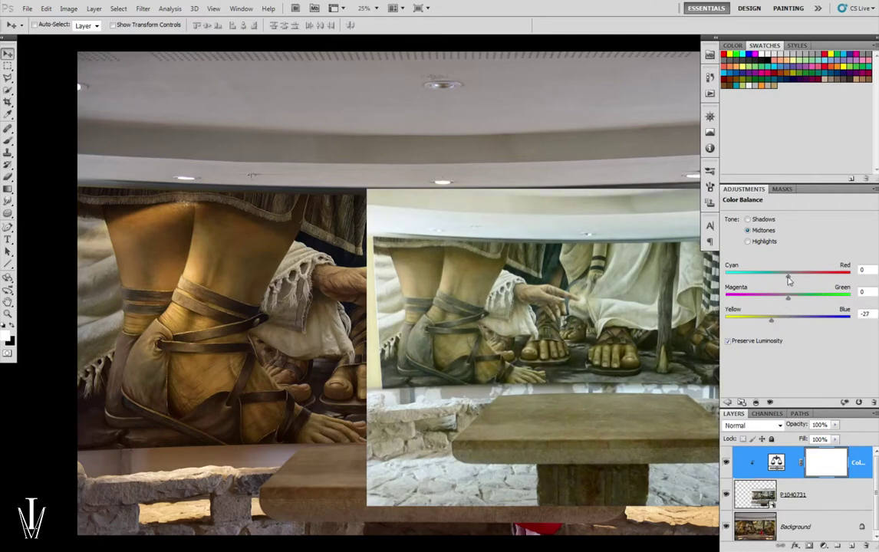
drag(788, 278, 800, 281)
drag(800, 282, 802, 282)
Add a Levels adjustment clipped to P1040731 with input levels 19, 1.00 and 238.
key(alt+bracketleft)
click(822, 546)
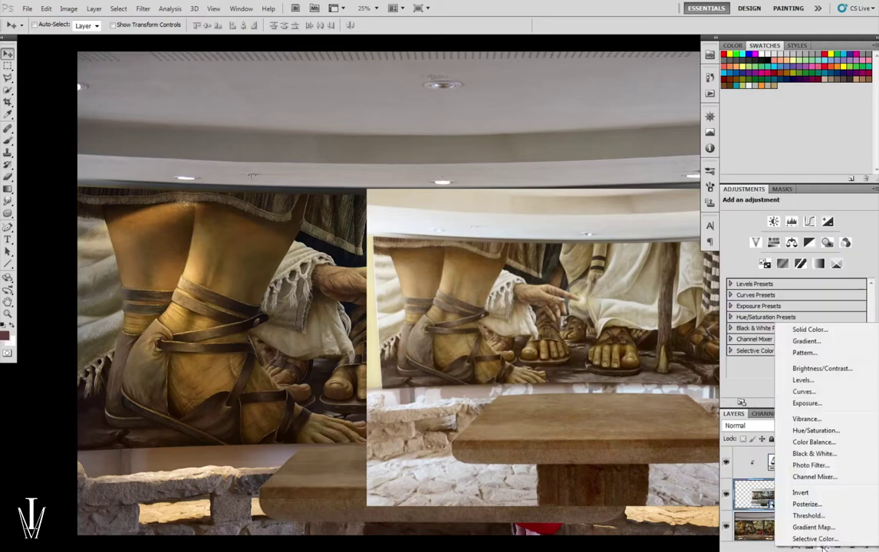
click(801, 380)
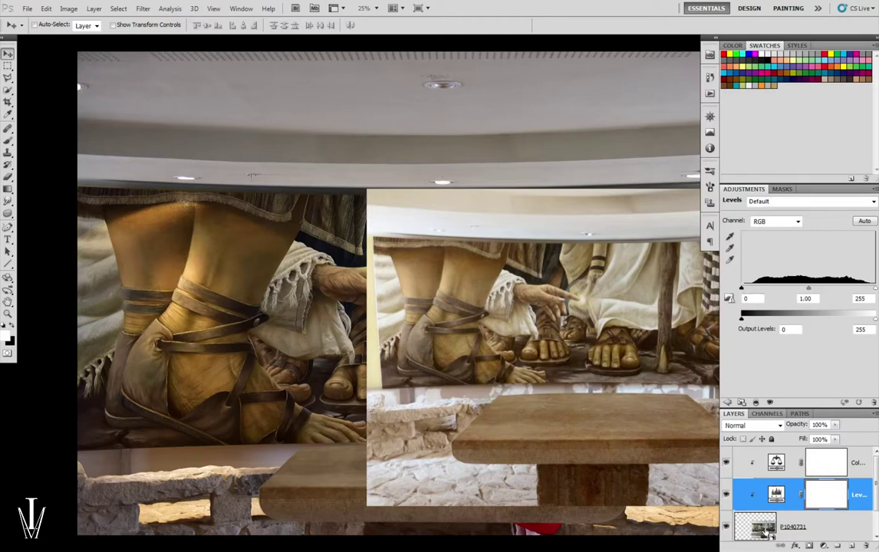
click(768, 527)
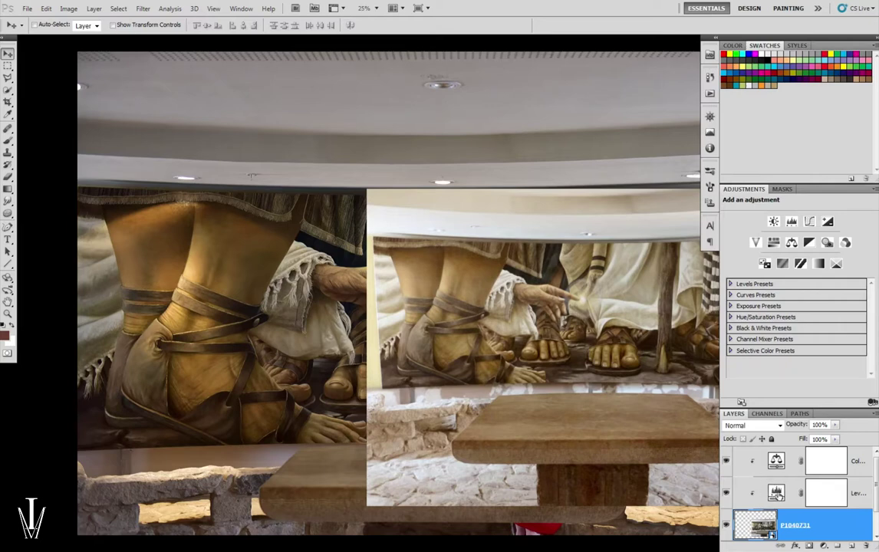
click(776, 493)
drag(741, 289, 752, 296)
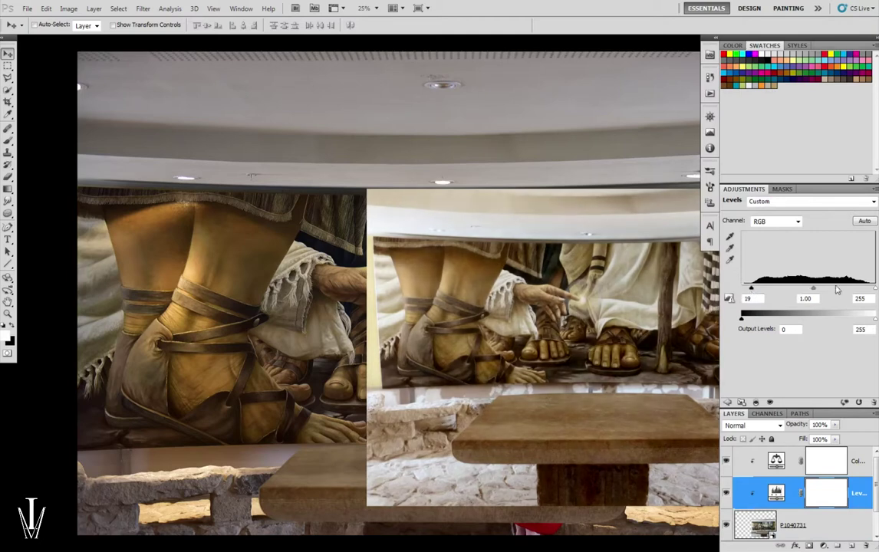
drag(875, 289, 867, 288)
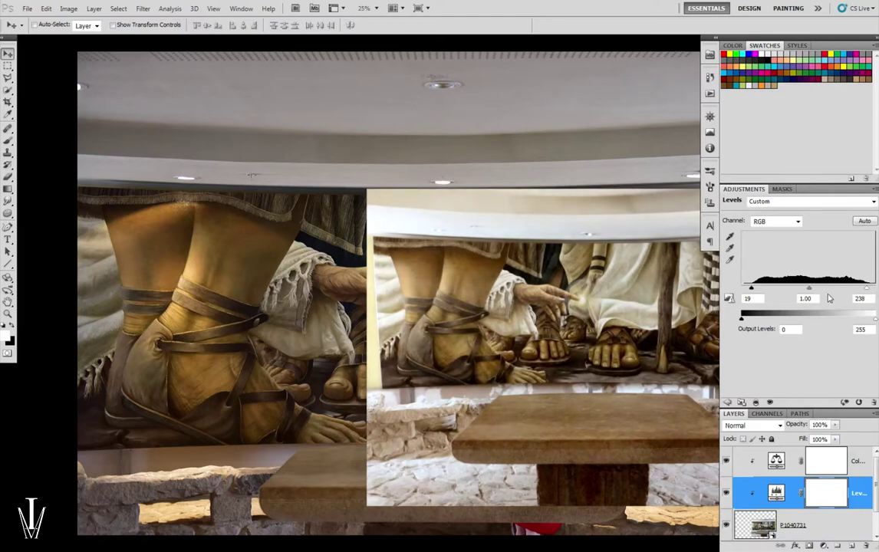
drag(808, 288, 809, 290)
Zoom out to 12.5% to see the whole composite, then select only the P1040731 layer.
key(ctrl+minus)
key(ctrl+minus)
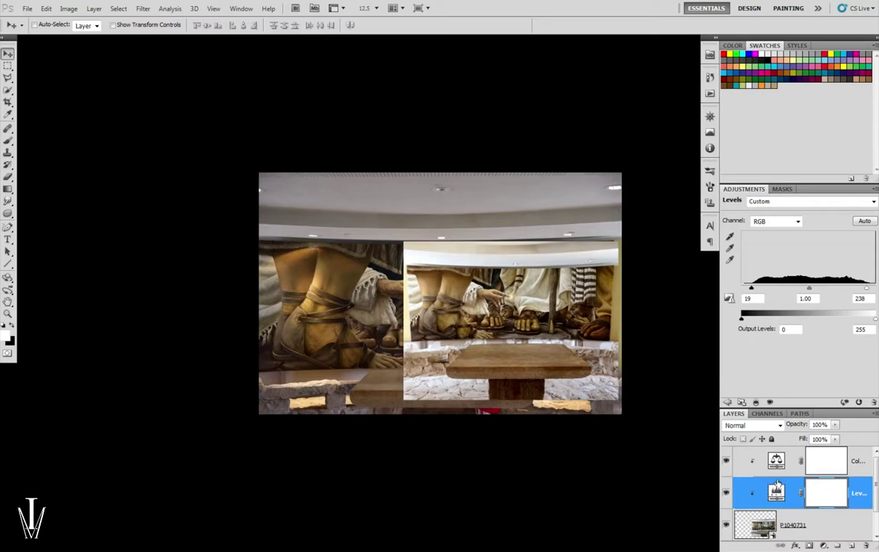
scroll(757, 516, down, 1)
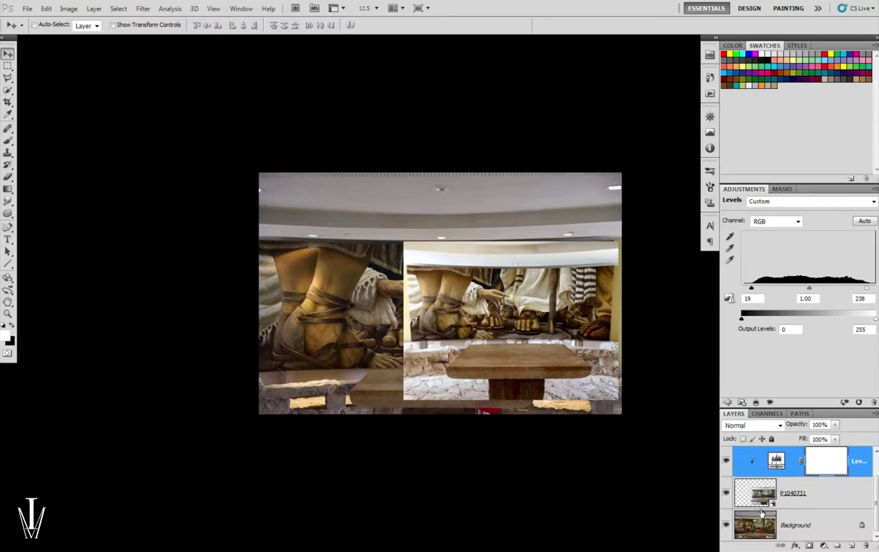
scroll(775, 500, up, 1)
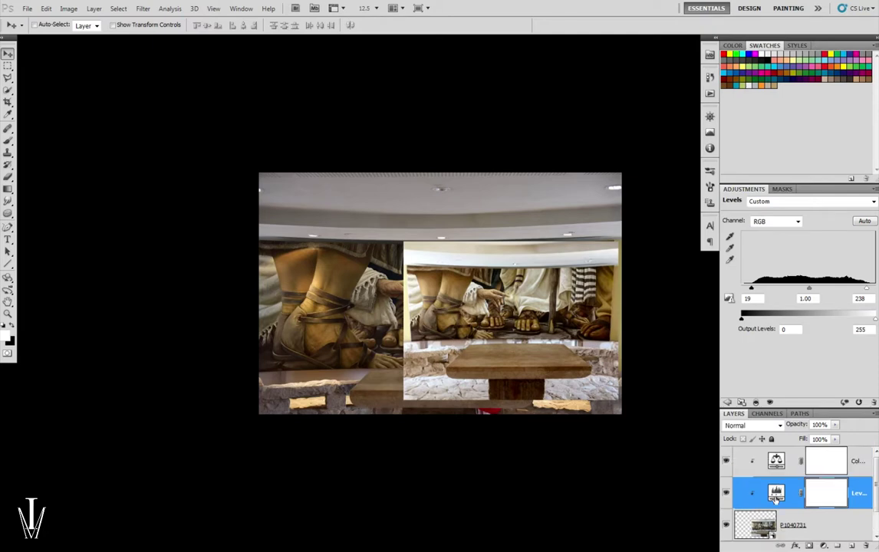
scroll(775, 491, down, 1)
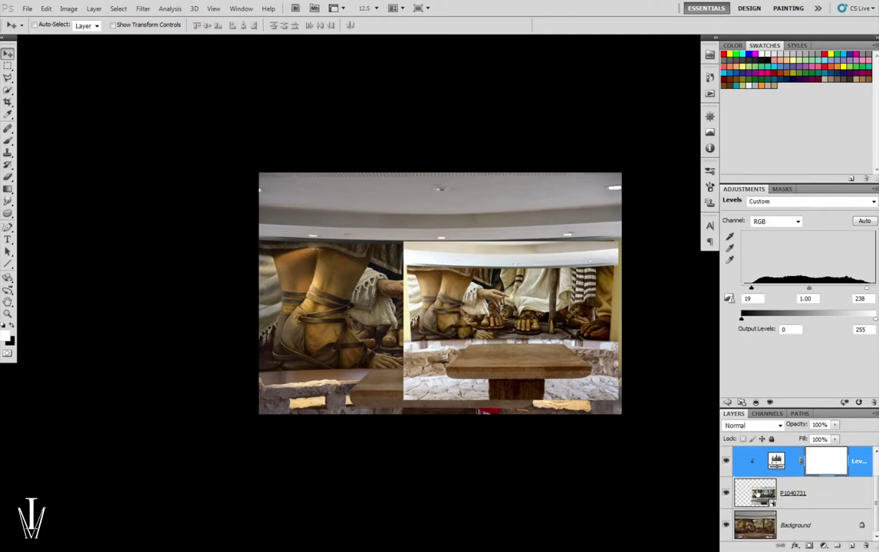
click(763, 499)
shift+click(764, 524)
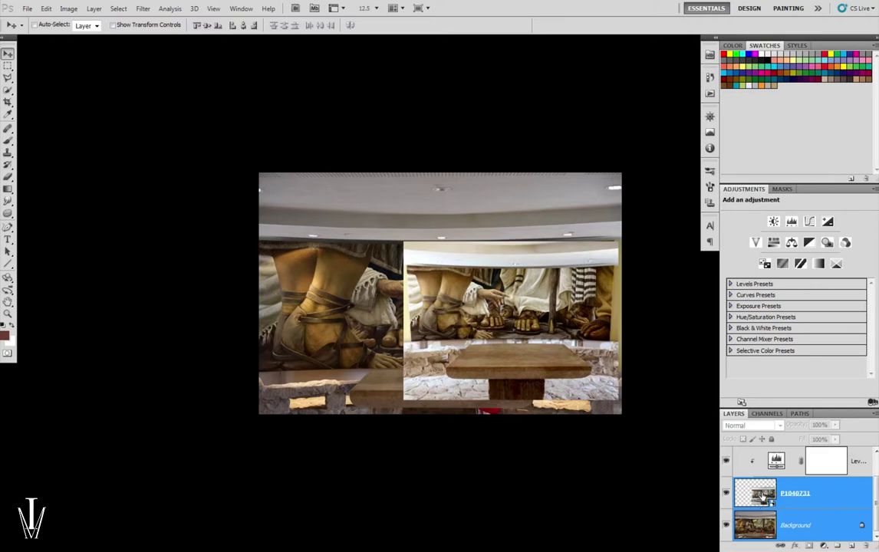
click(752, 499)
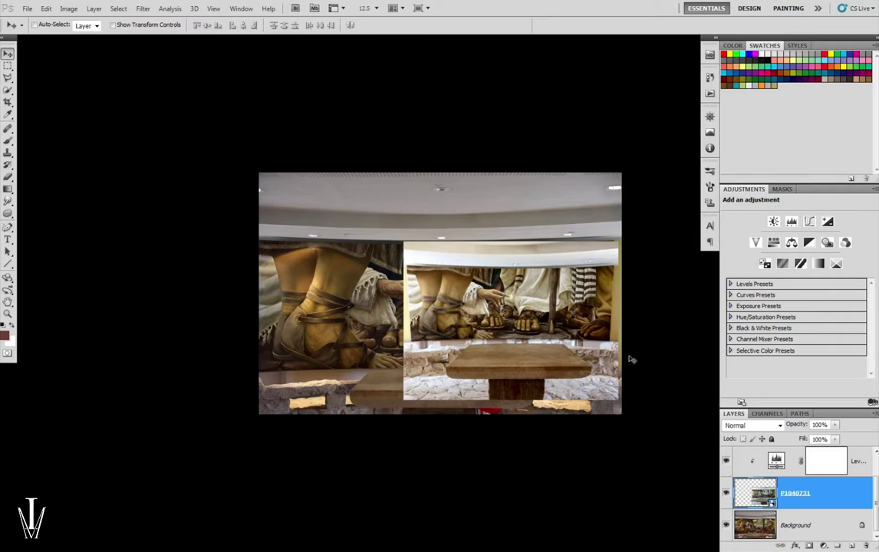
Free-transform P1040731 to about 170% and position it over the mural.
key(ctrl+t)
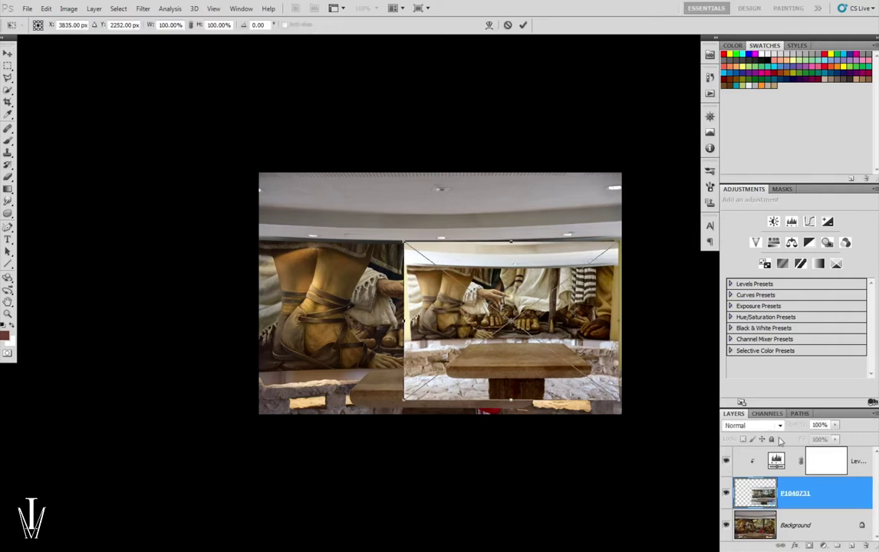
drag(403, 242, 251, 170)
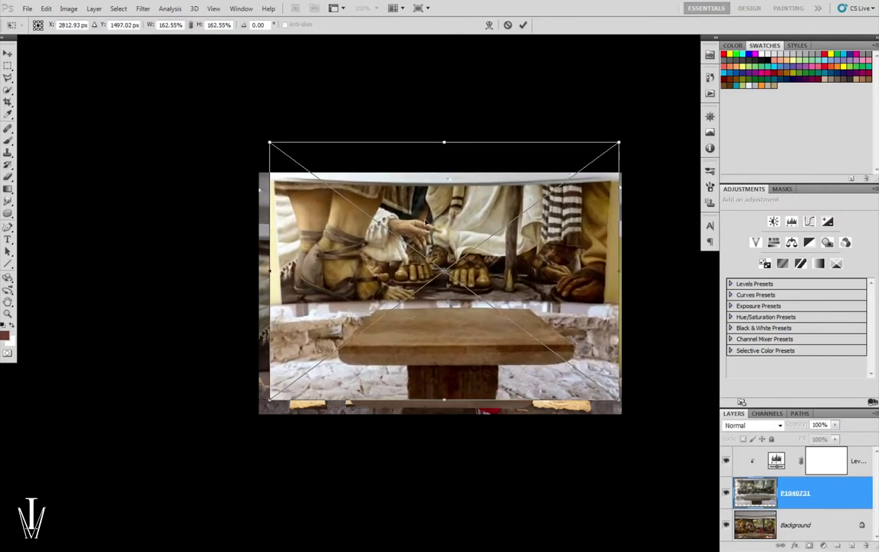
mouse_move(440, 230)
mouse_down()
mouse_move(434, 382)
mouse_move(432, 300)
mouse_up()
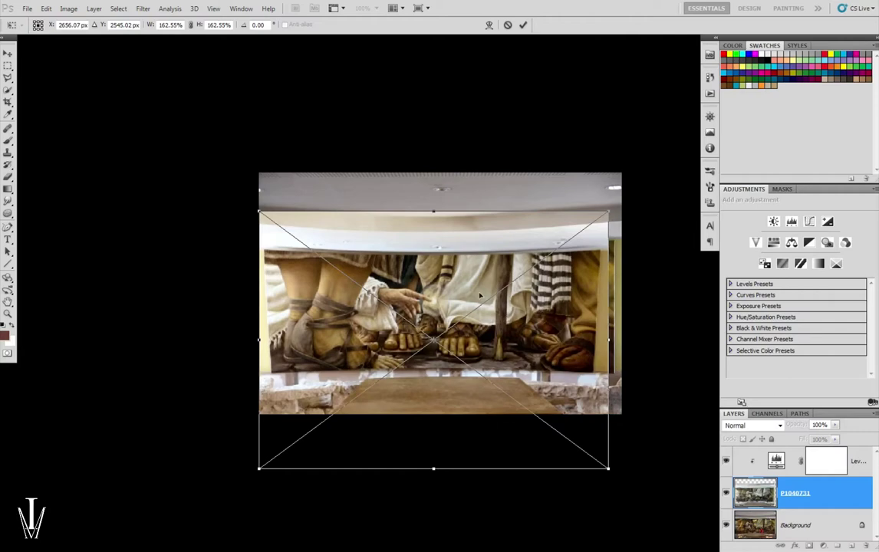
drag(480, 296, 489, 294)
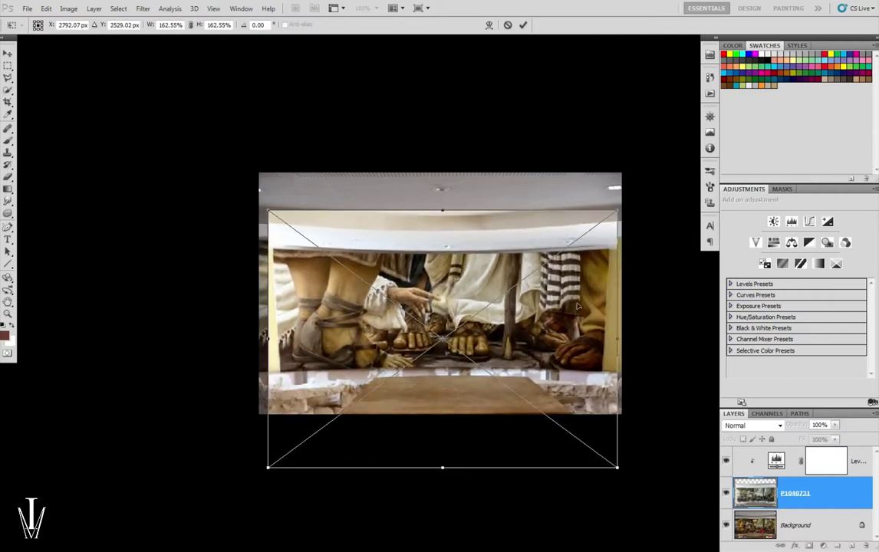
drag(562, 301, 618, 306)
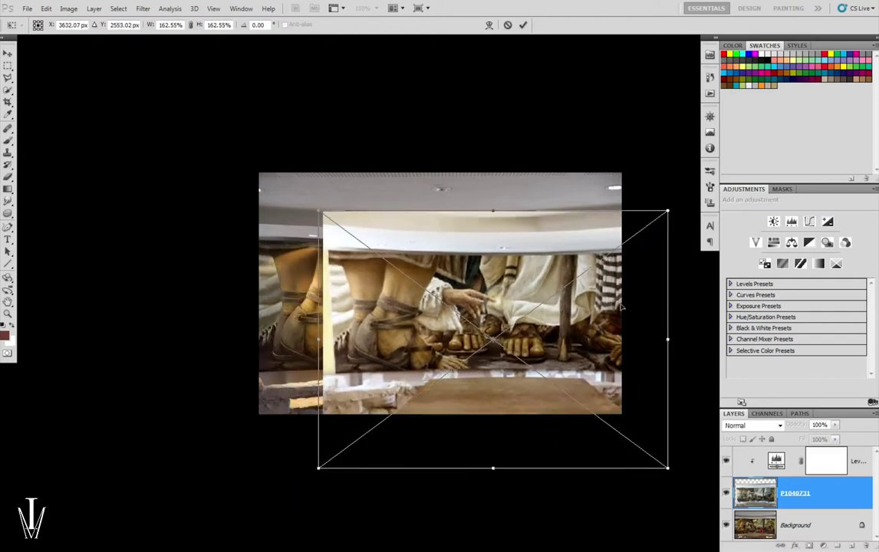
drag(617, 306, 582, 308)
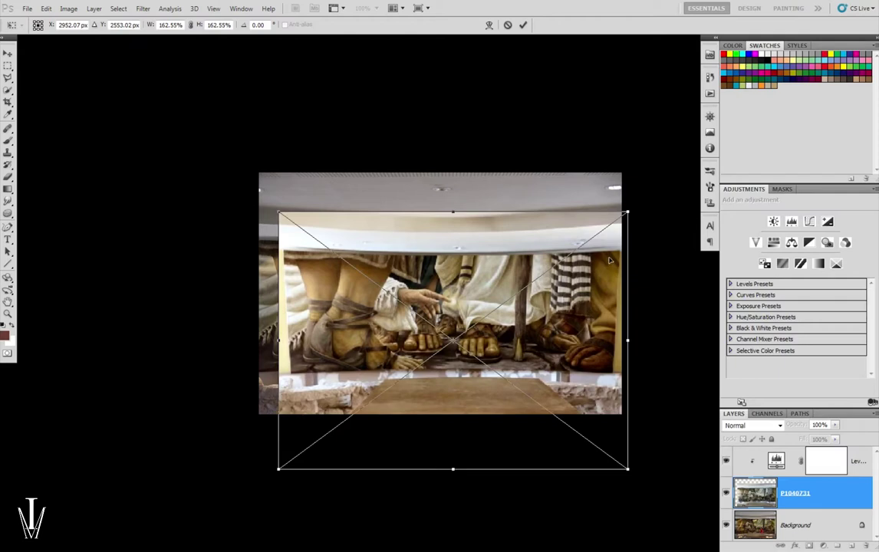
drag(588, 301, 571, 305)
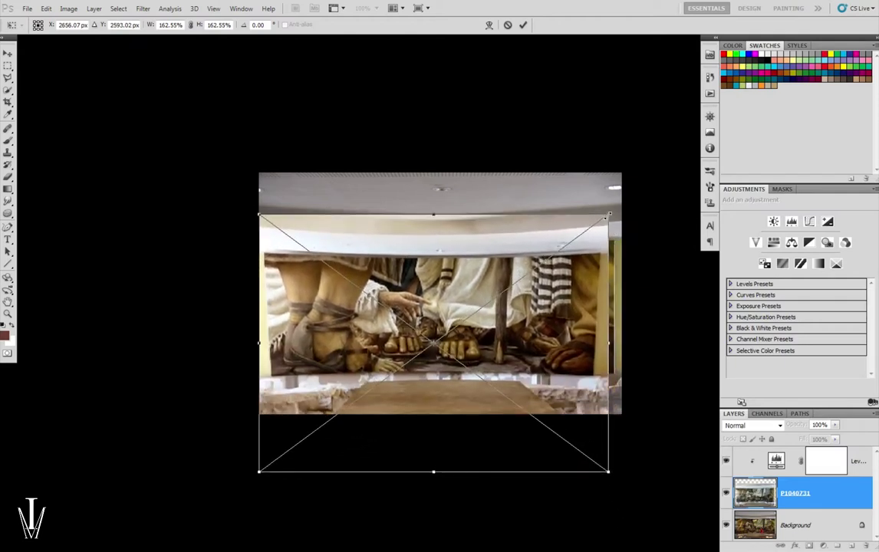
drag(608, 214, 624, 201)
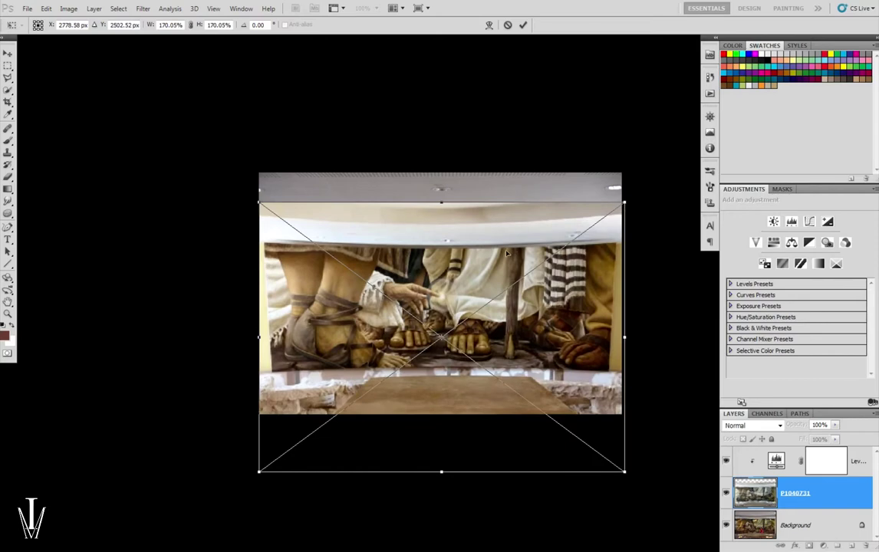
drag(506, 253, 506, 259)
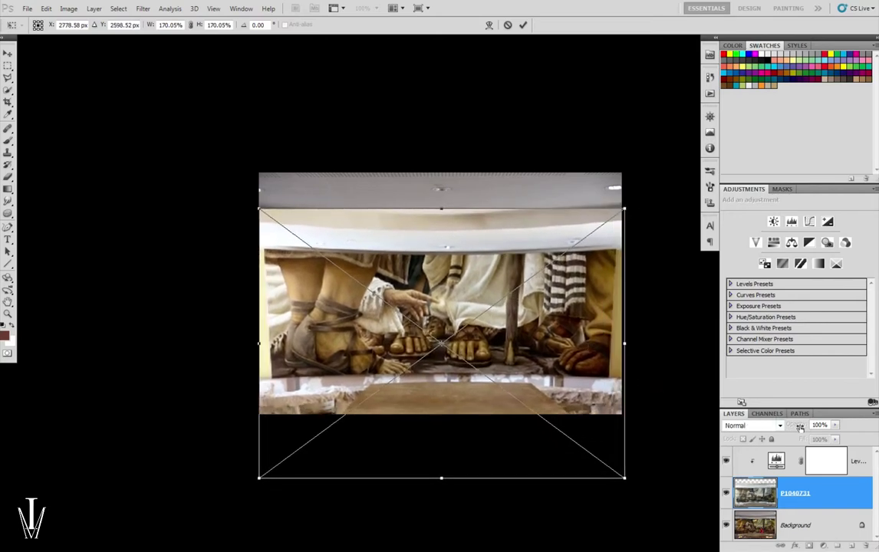
Set P1040731 to 51% opacity, align it with the mural, scale to about 175%, and commit.
drag(800, 428, 678, 374)
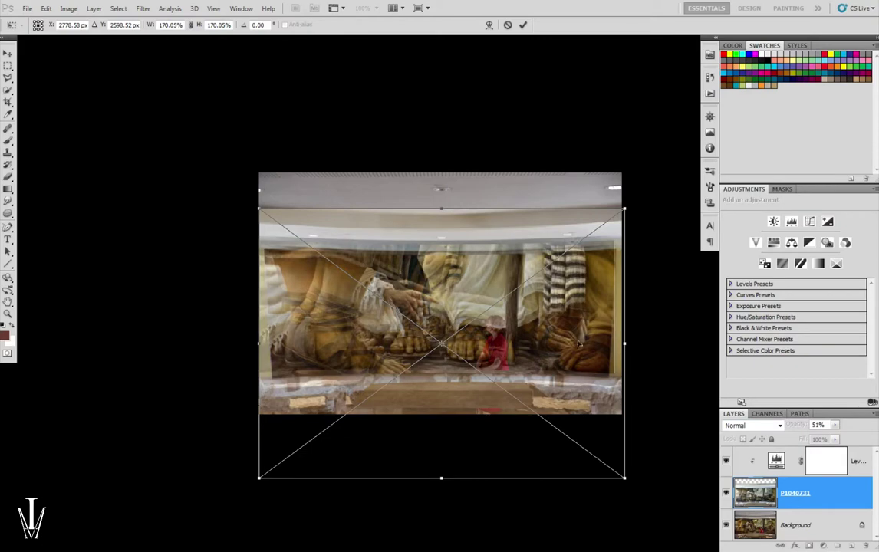
mouse_move(579, 344)
mouse_down()
mouse_move(565, 343)
mouse_move(570, 337)
mouse_up()
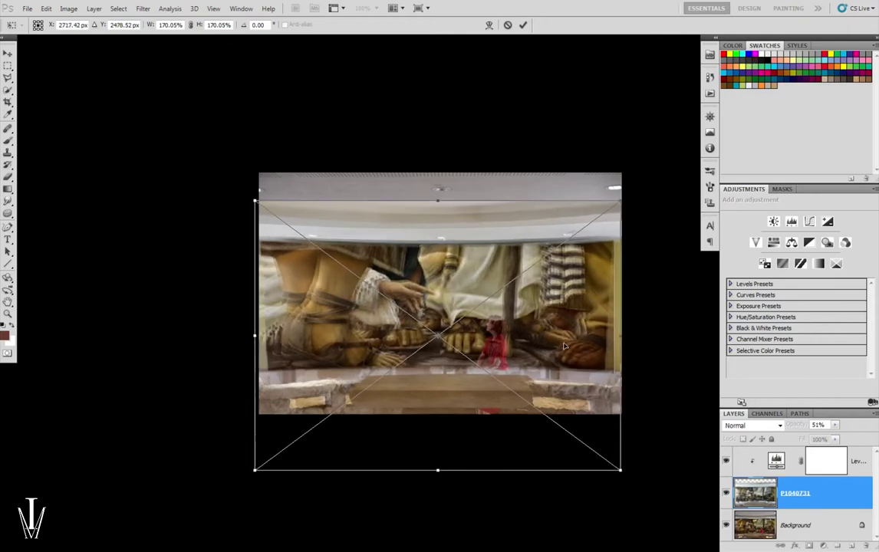
drag(564, 346, 563, 347)
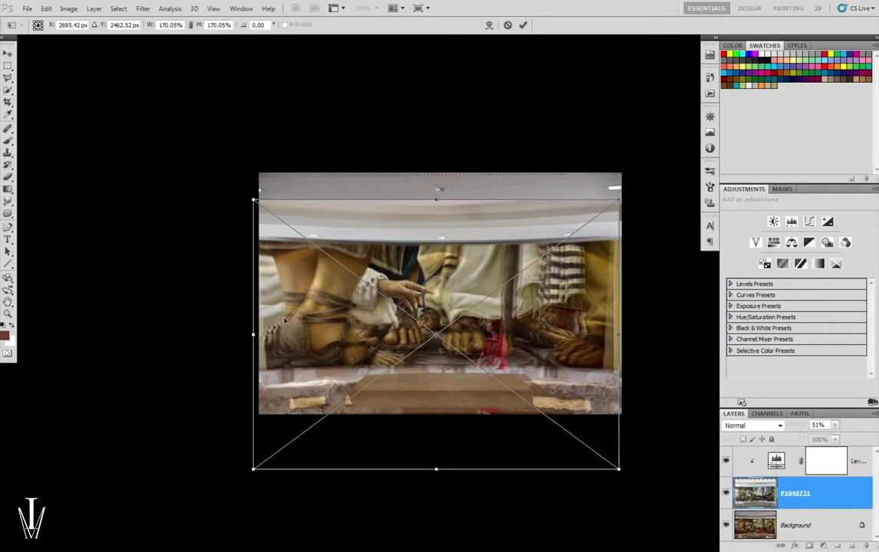
key(Left)
key(Left)
key(Left)
key(Up)
key(Up)
key(Up)
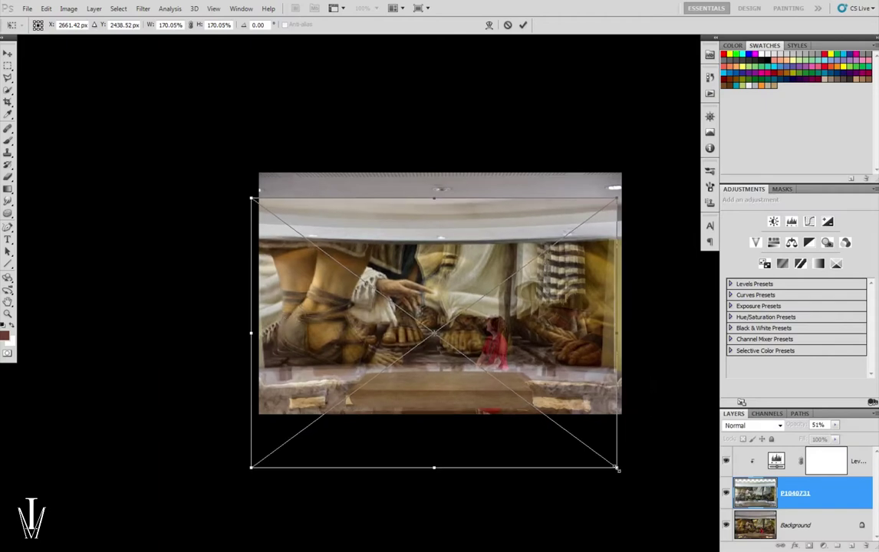
drag(619, 470, 627, 475)
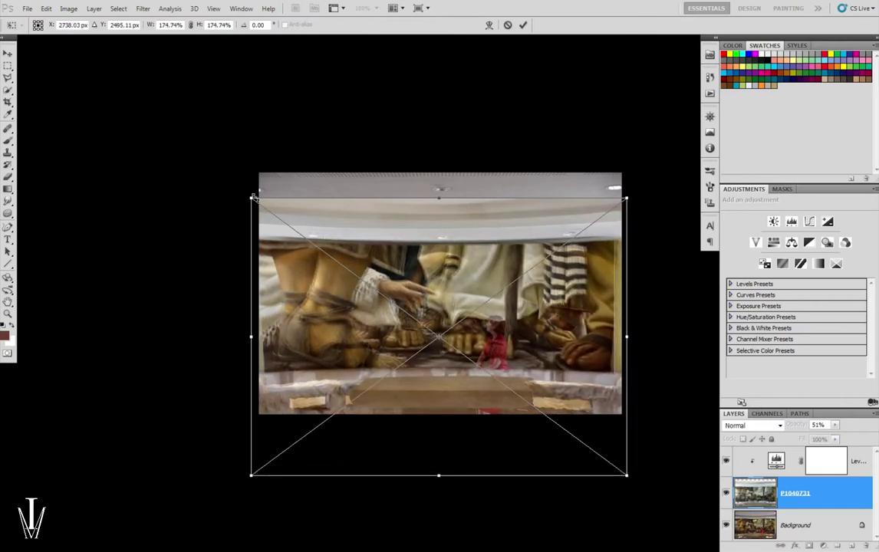
drag(250, 195, 247, 192)
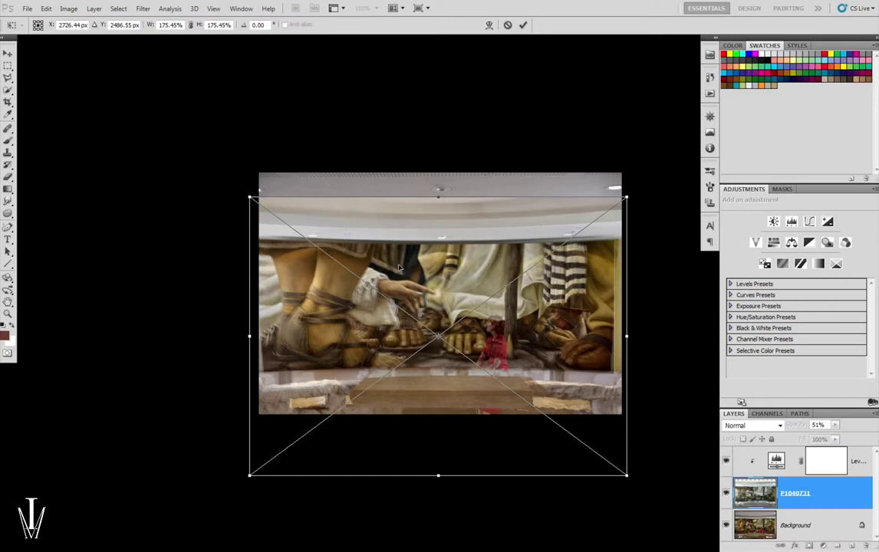
key(Return)
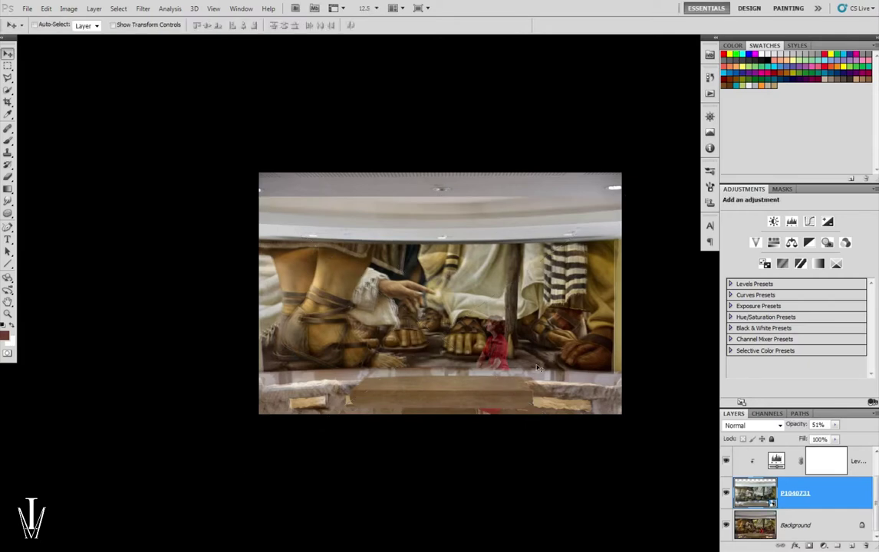
click(767, 526)
shift+click(767, 493)
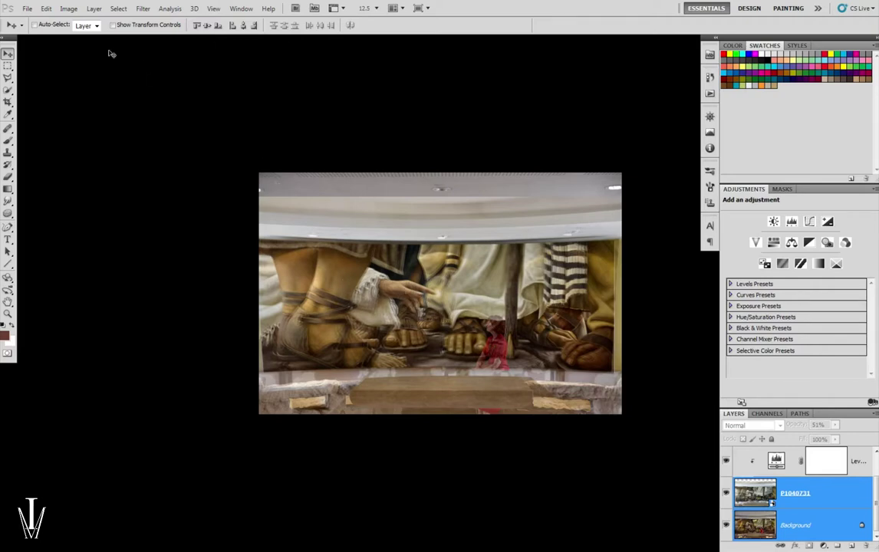
click(68, 9)
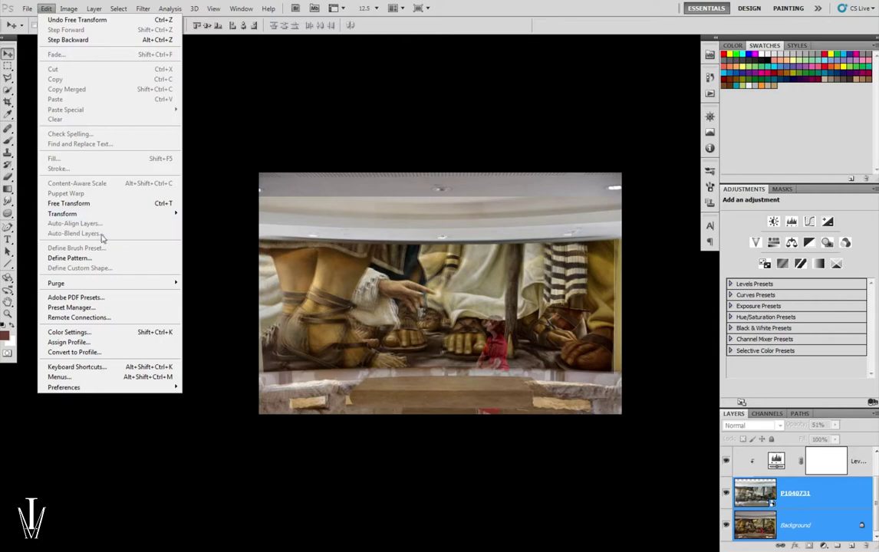
click(817, 507)
click(829, 525)
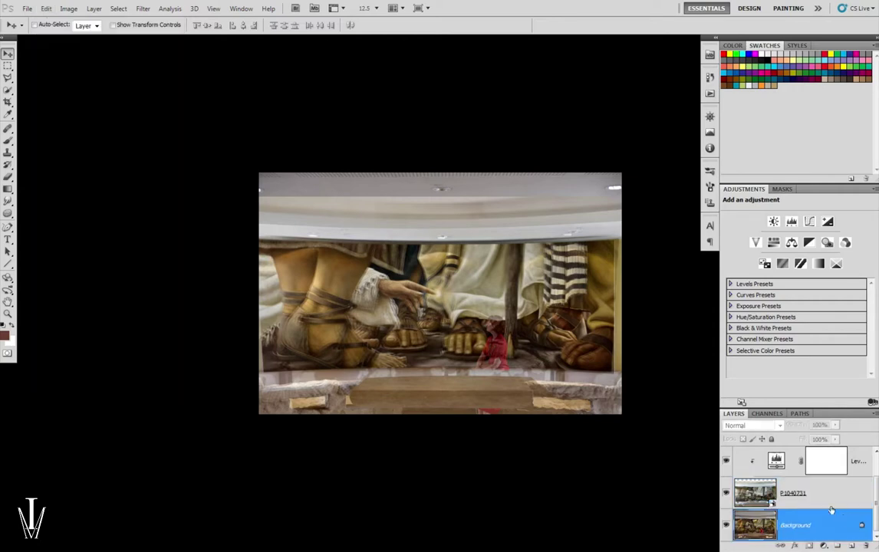
click(834, 499)
Rasterize the P1040731 smart object and select it together with the Background layer.
click(142, 8)
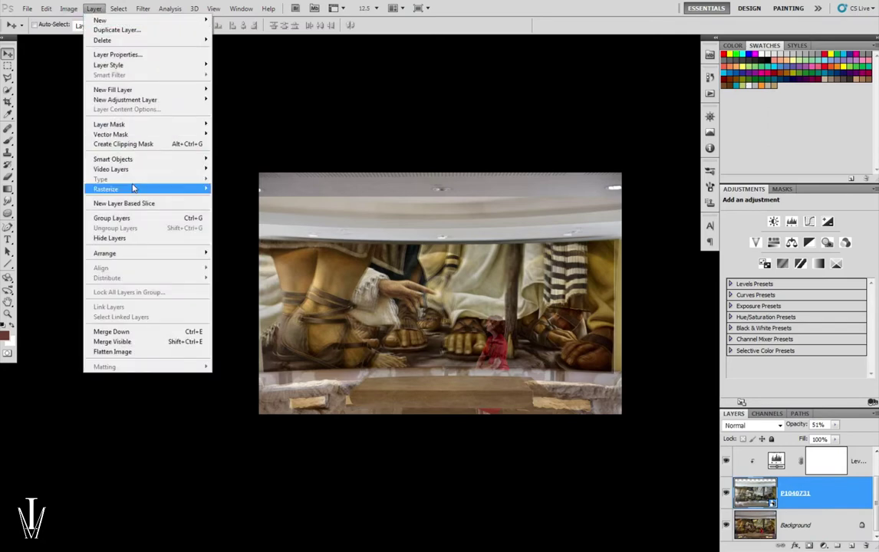
mouse_move(145, 189)
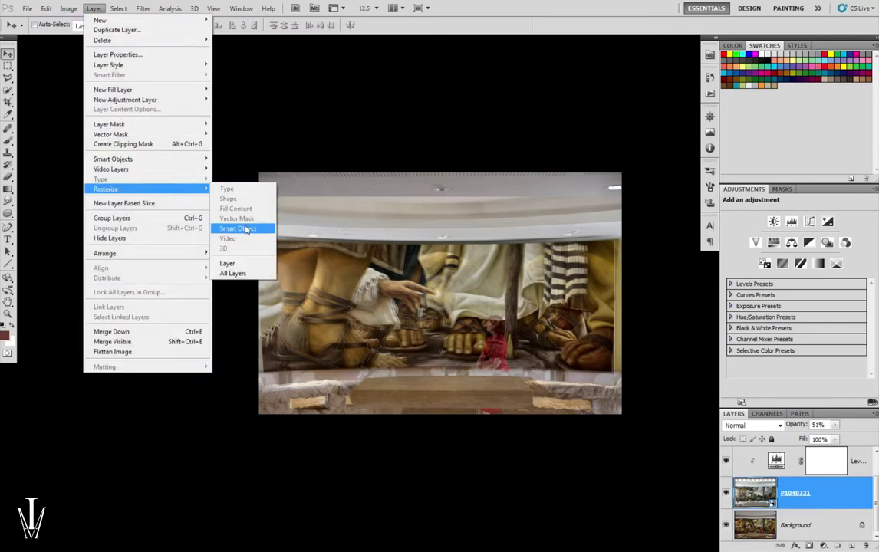
click(246, 229)
click(797, 526)
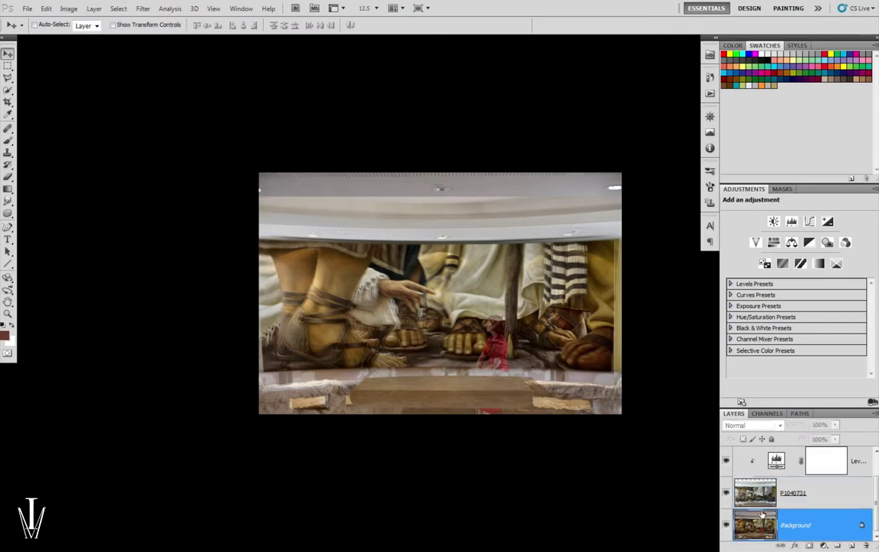
shift+click(759, 494)
Run Edit > Auto-Align Layers on both layers with Auto projection.
click(67, 8)
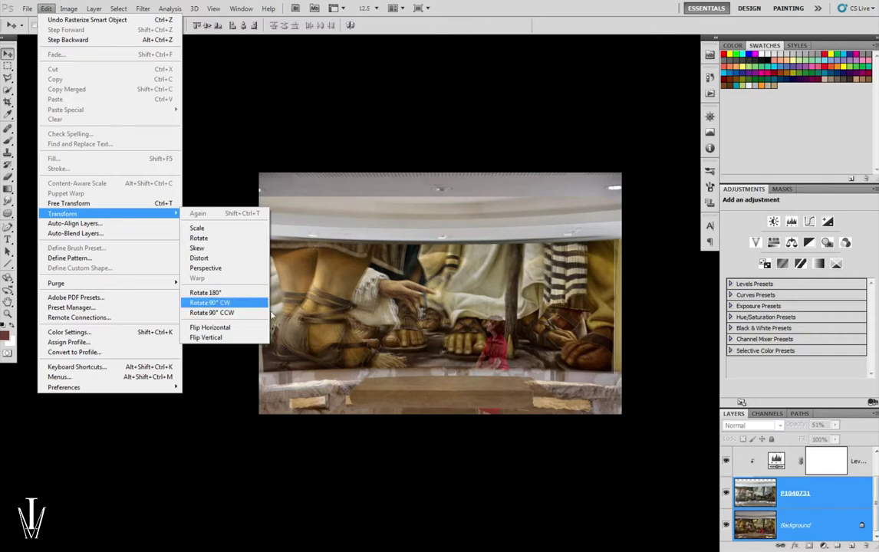
click(99, 225)
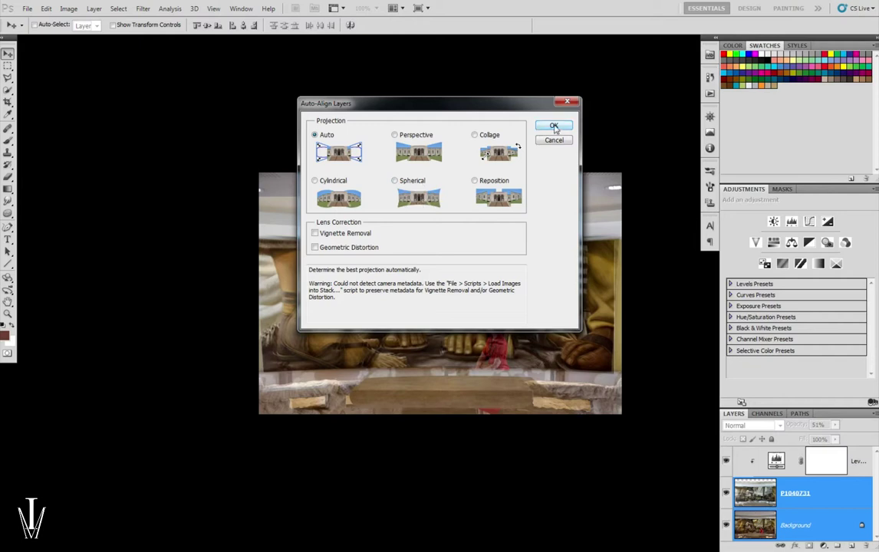
click(553, 126)
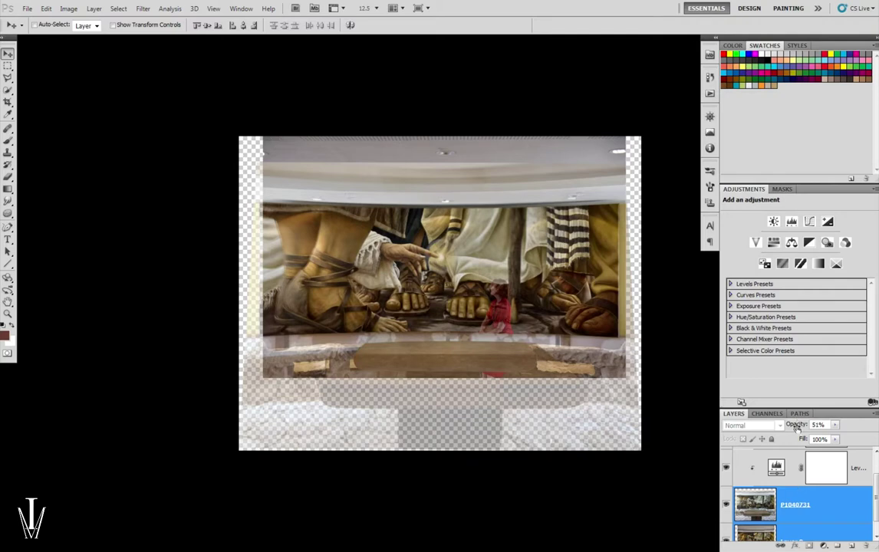
Set the P1040731 layer to 100% opacity and reselect it.
drag(798, 428, 877, 446)
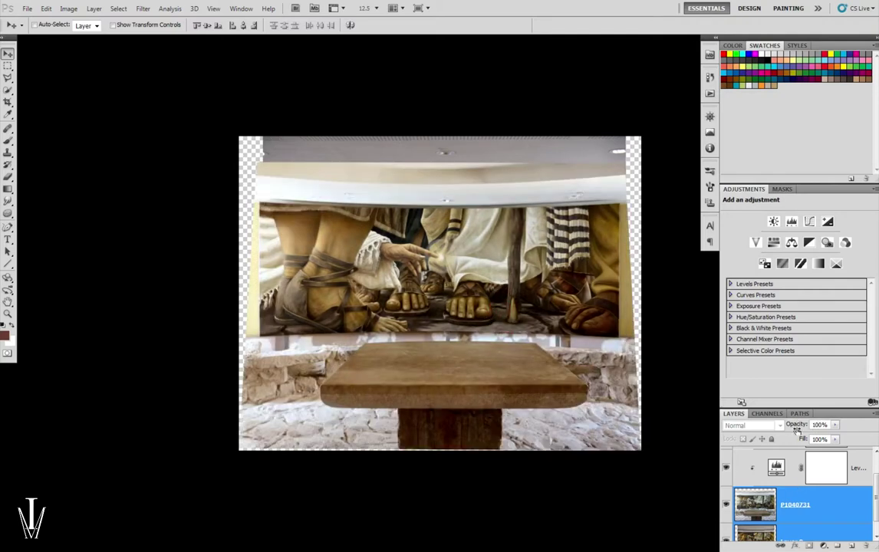
click(759, 532)
click(755, 487)
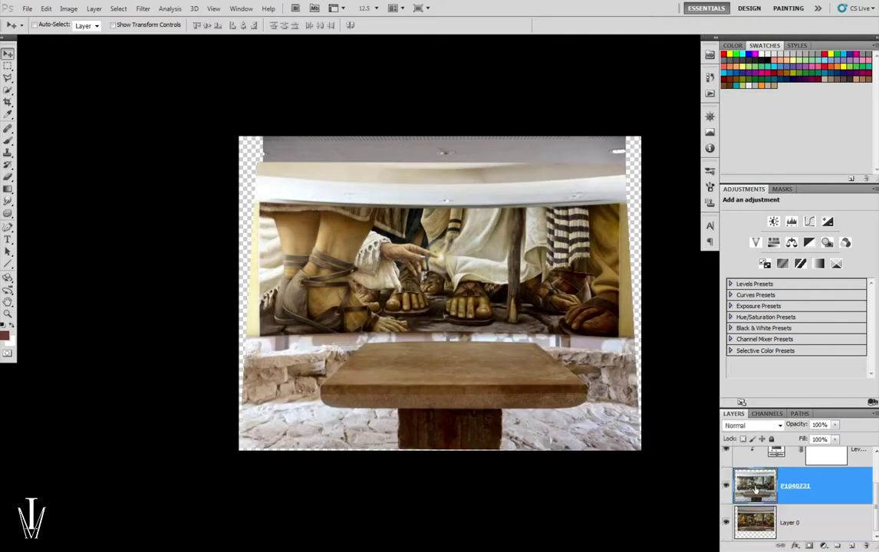
Toggle P1040731 visibility to compare with Layer 0, leaving the photo hidden.
click(727, 487)
click(727, 488)
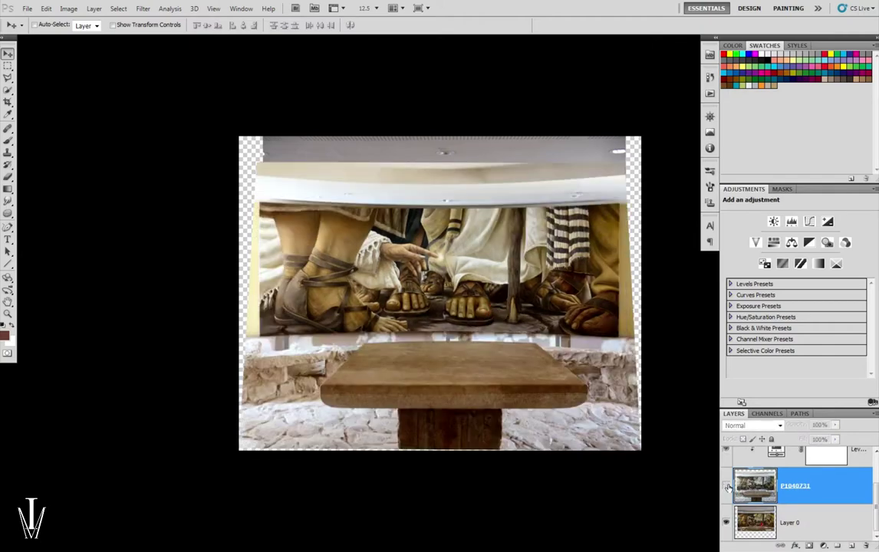
click(727, 488)
click(728, 488)
click(727, 488)
click(727, 488)
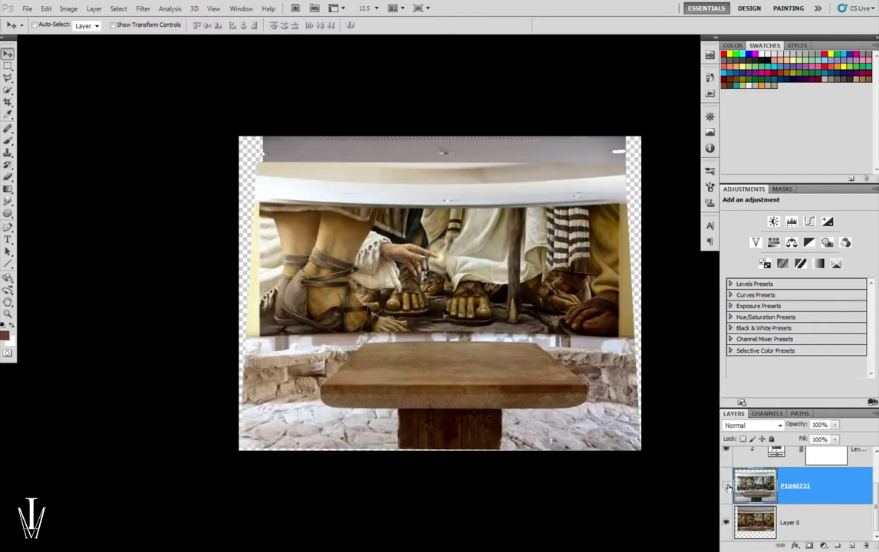
click(727, 488)
click(727, 488)
click(727, 488)
click(727, 488)
click(727, 487)
click(727, 487)
click(727, 488)
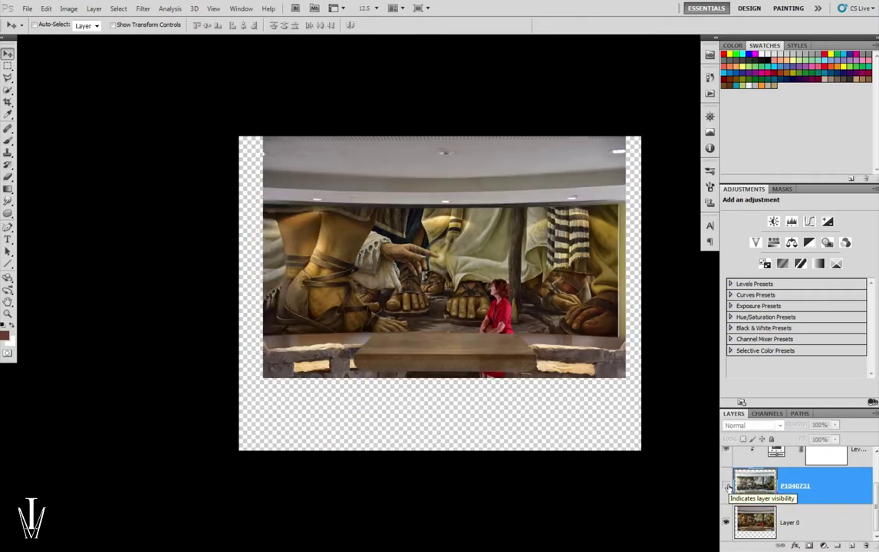
click(727, 488)
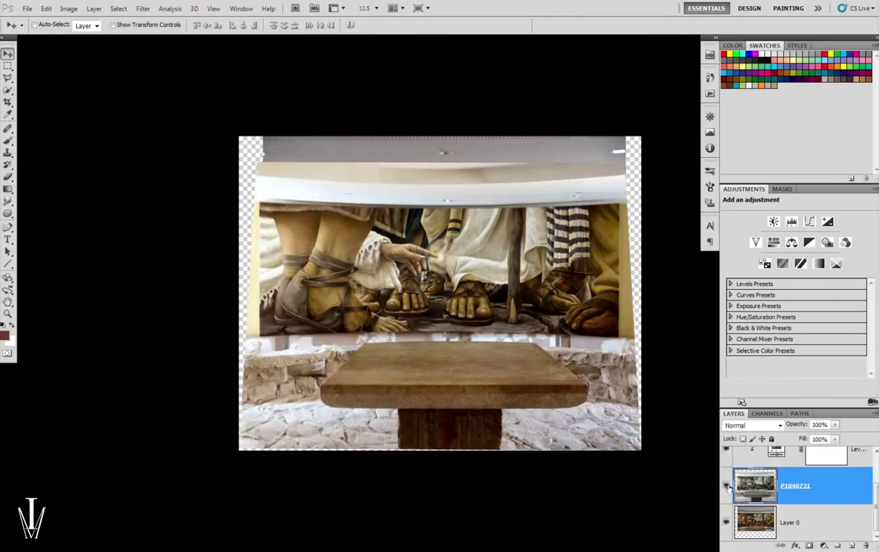
Zoom in on the central sandal and toggle P1040731 to compare against the woman in red.
key(ctrl+plus)
key(ctrl+plus)
key(ctrl+plus)
key(ctrl+plus)
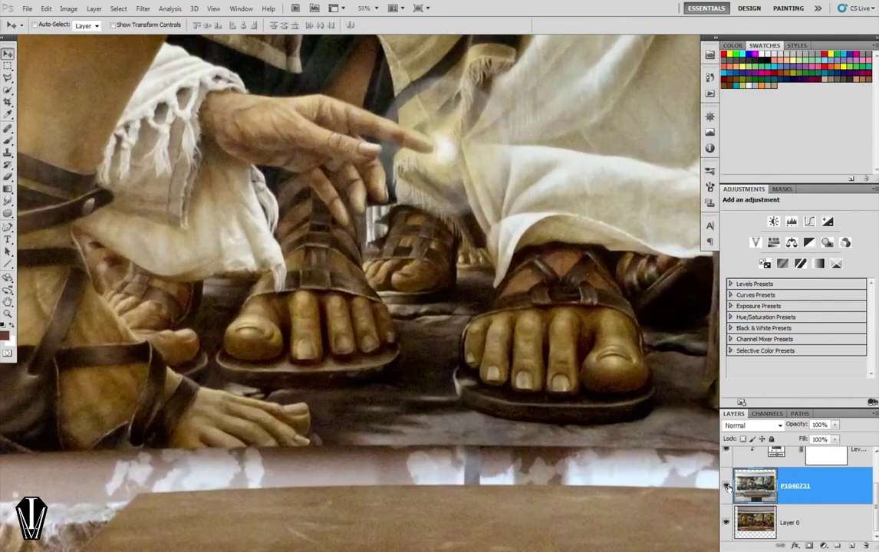
drag(590, 356, 360, 325)
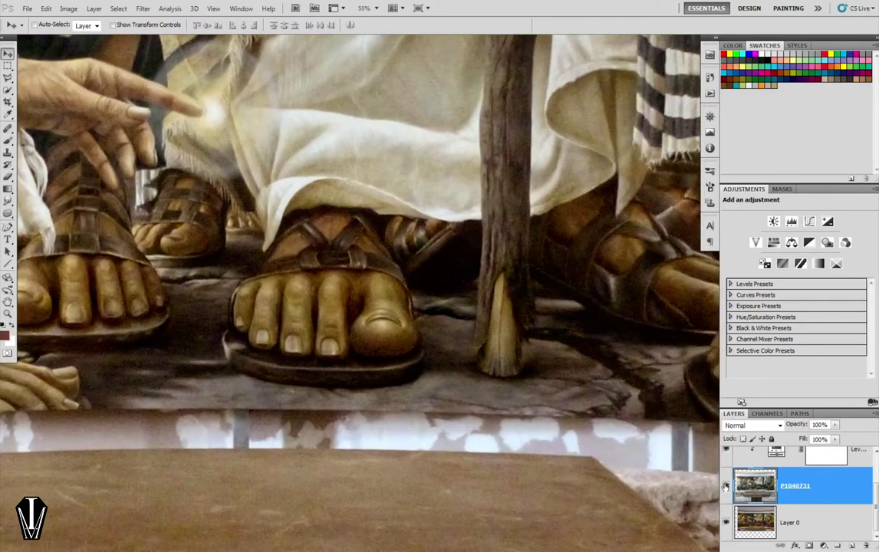
click(725, 488)
click(725, 488)
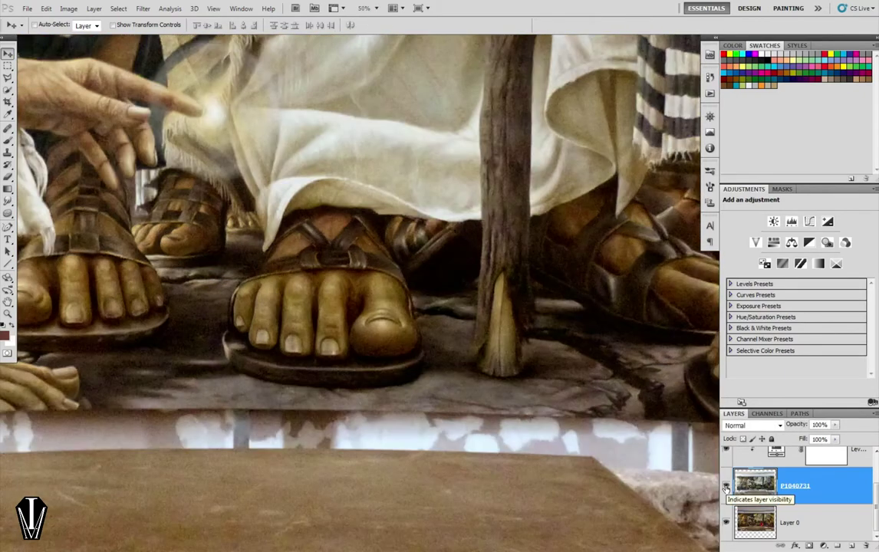
click(725, 488)
click(726, 488)
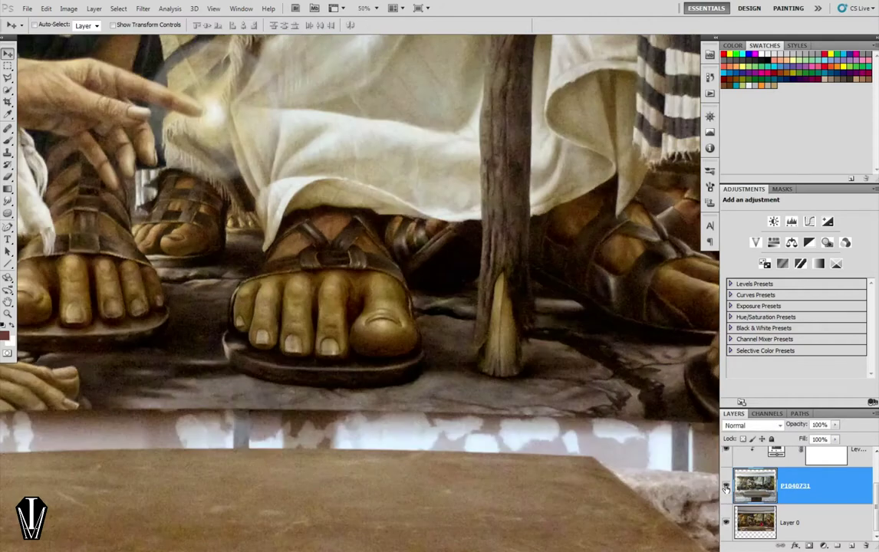
click(725, 488)
click(726, 488)
Zoom closer on the central sandal and compare both layers again.
key(ctrl+plus)
key(ctrl+plus)
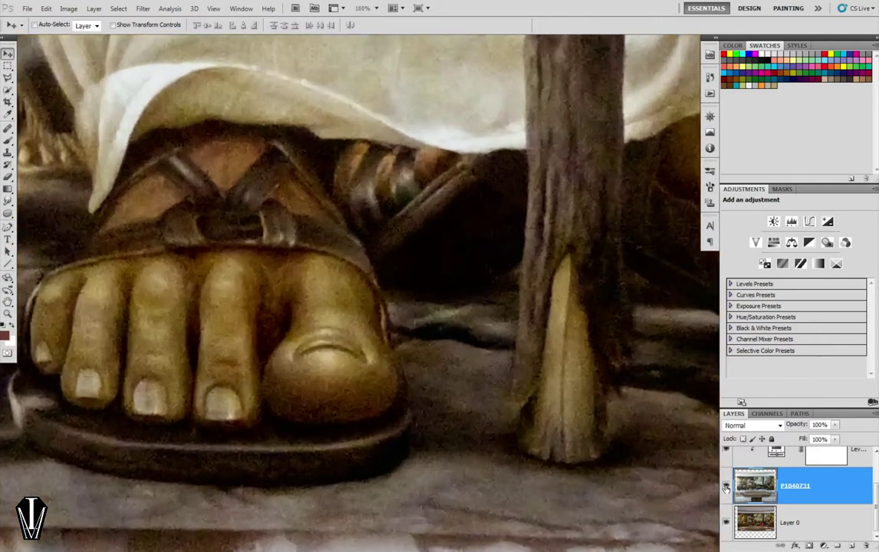
click(726, 488)
click(725, 488)
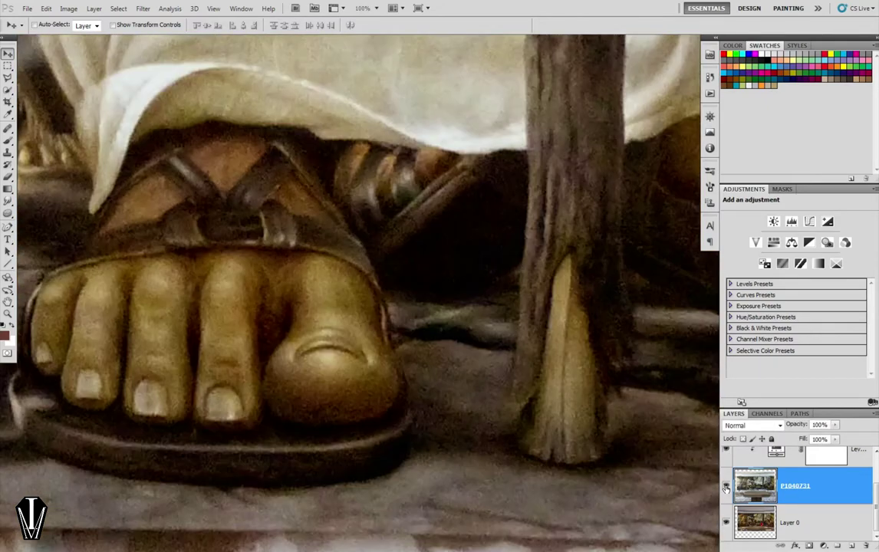
click(725, 487)
click(726, 487)
Zoom on the big toe, compare the layers, and pan up to the woman's head.
key(h)
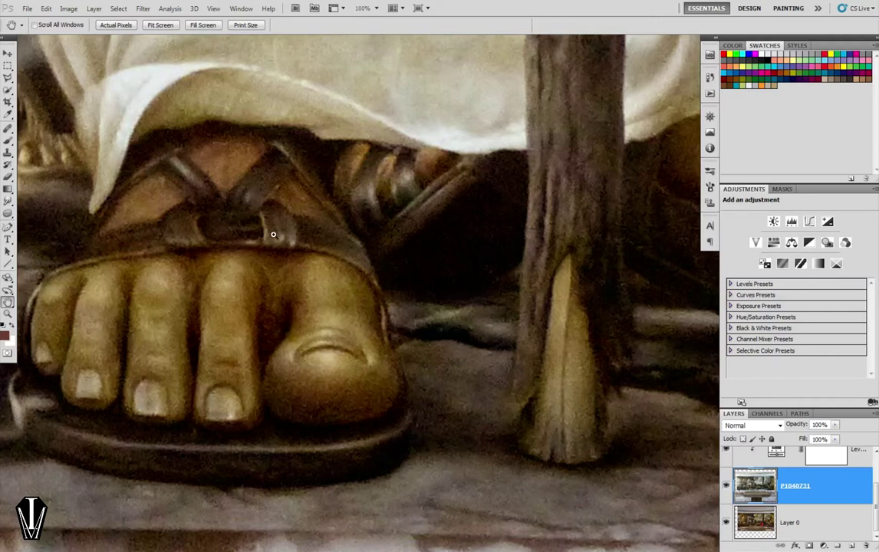
key(ctrl+plus)
mouse_move(274, 235)
mouse_down()
mouse_move(473, 132)
mouse_move(555, 147)
mouse_move(427, 186)
mouse_up()
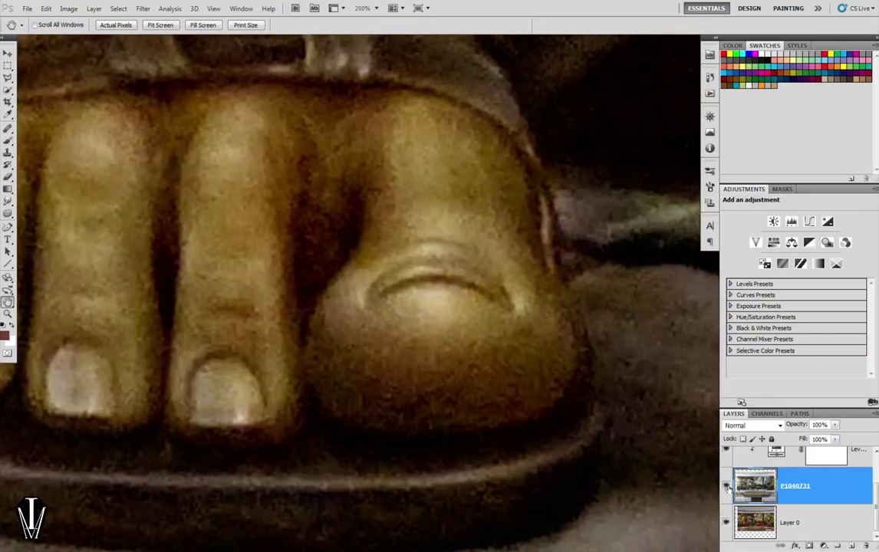
click(727, 488)
click(727, 489)
click(727, 488)
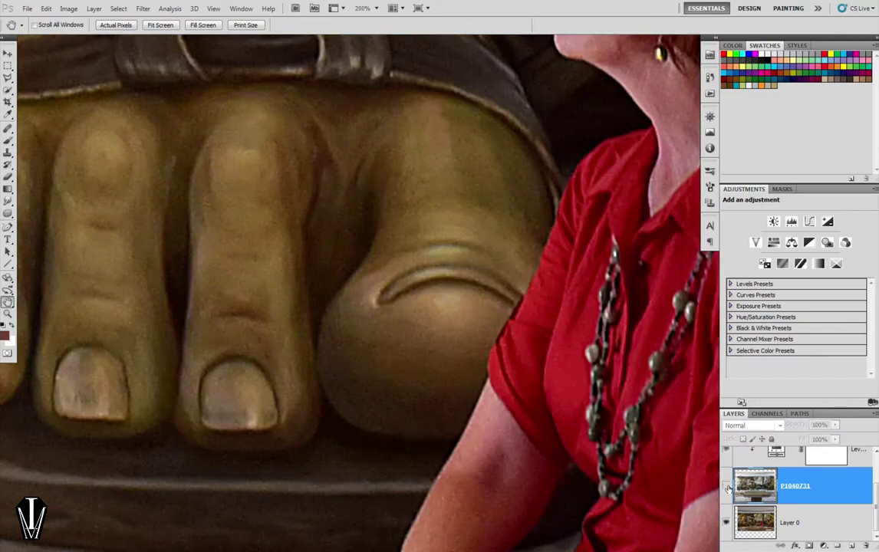
click(727, 488)
click(727, 489)
click(727, 486)
click(726, 486)
click(727, 486)
click(726, 487)
mouse_move(494, 162)
mouse_down()
mouse_move(403, 453)
mouse_move(620, 236)
mouse_move(488, 261)
mouse_move(466, 365)
mouse_up()
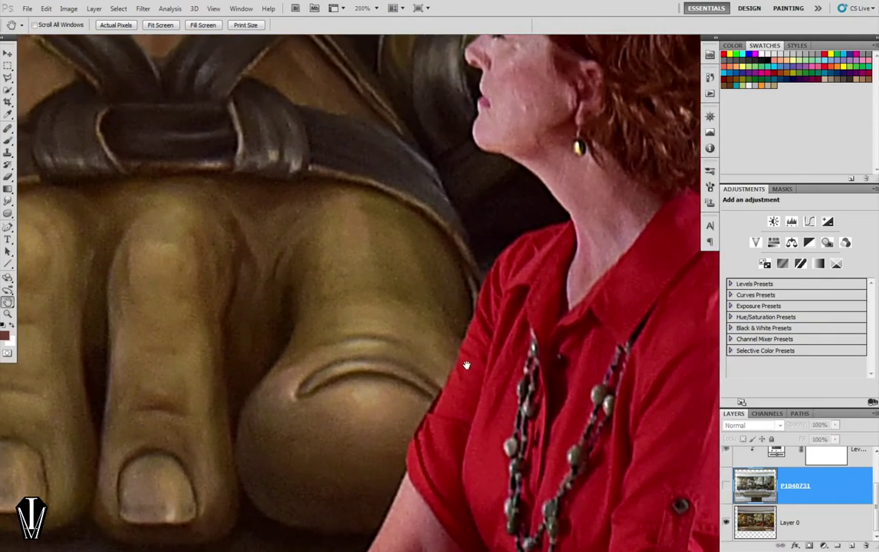
Hide the P1040731 mural layer and zoom out to 16.7% to view the whole composite.
scroll(466, 365, down, 3)
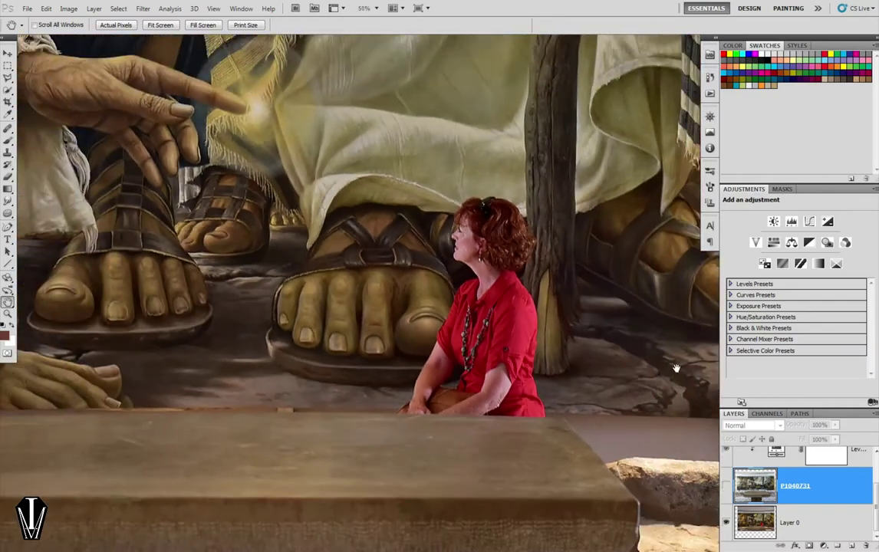
scroll(555, 349, up, 1)
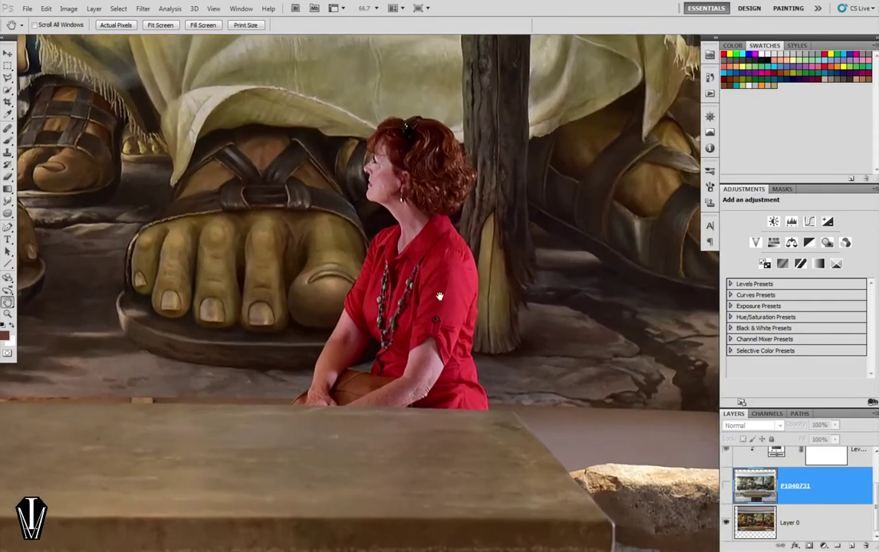
scroll(400, 305, up, 1)
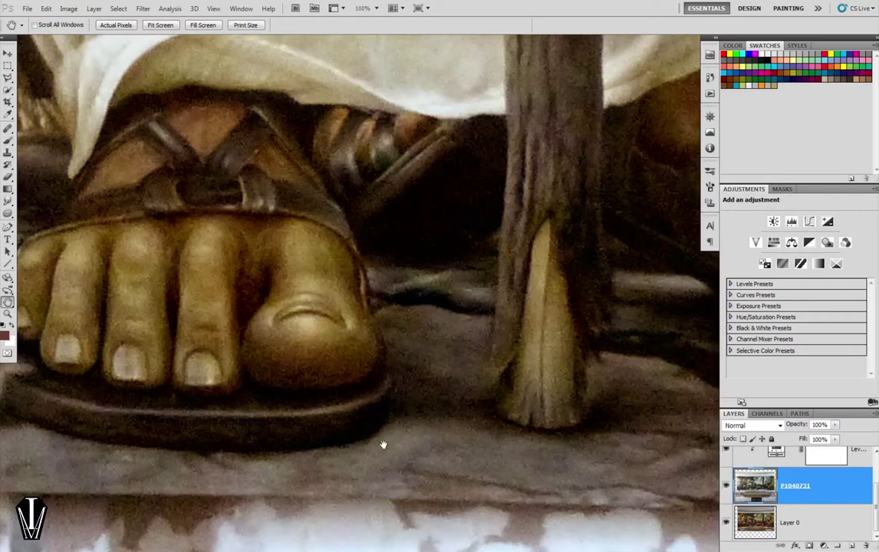
alt+click(447, 395)
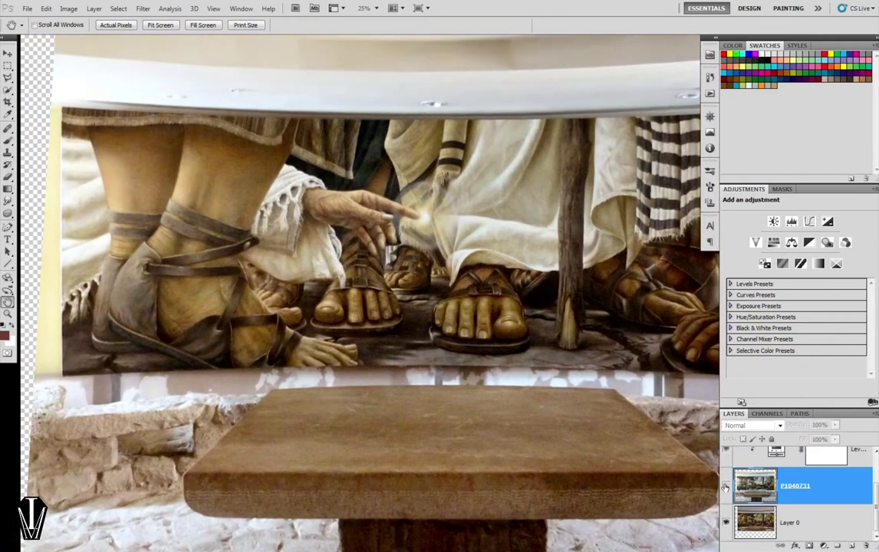
click(725, 487)
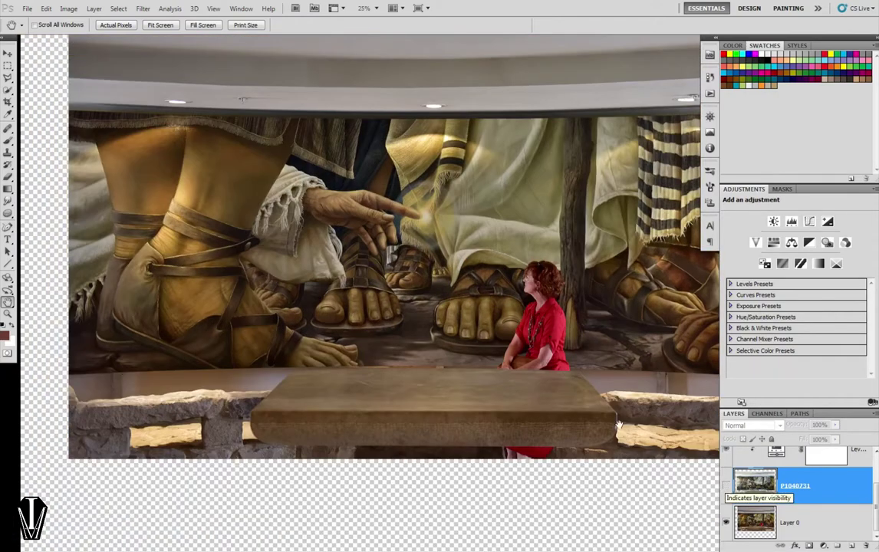
scroll(506, 313, down, 1)
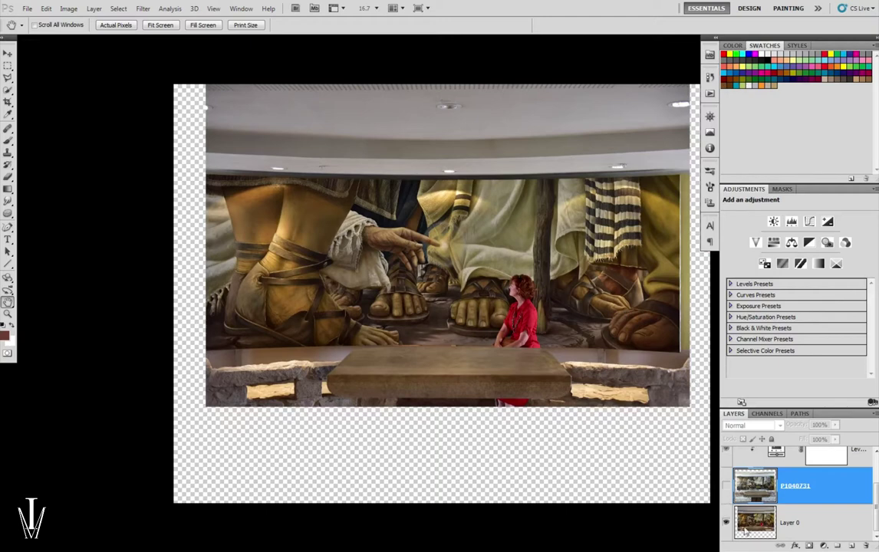
Trim the canvas based on Transparent Pixels.
click(69, 9)
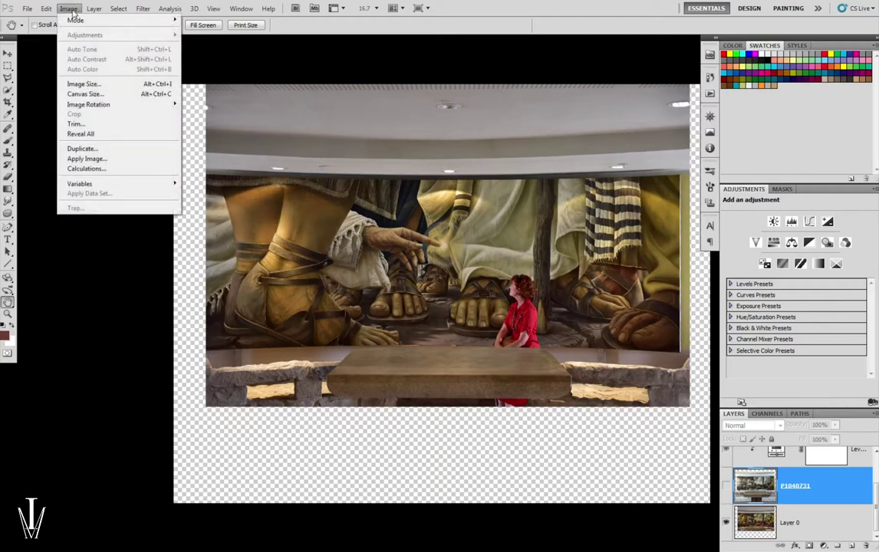
click(99, 123)
click(488, 166)
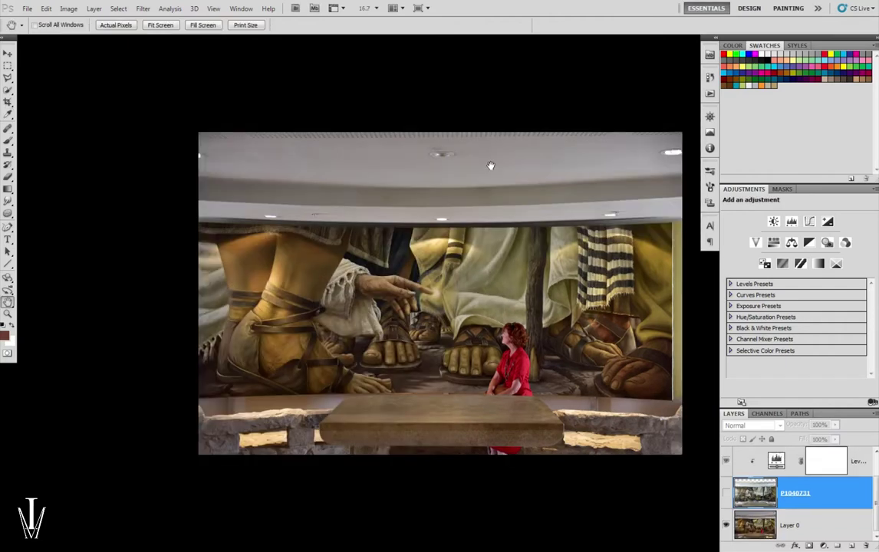
Toggle P1040731's visibility repeatedly to compare it with the composite.
click(726, 494)
click(726, 494)
click(726, 494)
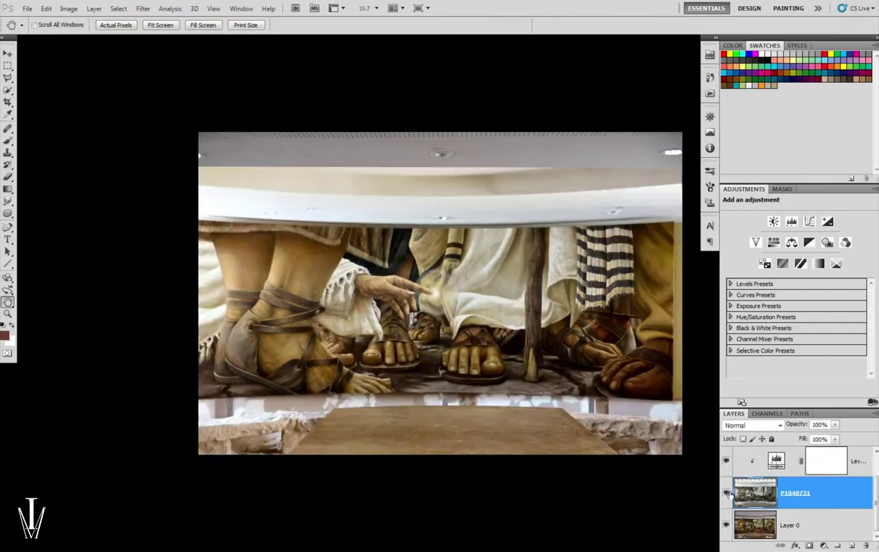
click(726, 494)
Zoom in on the woman and sandals, then add a 'Hide the Lady' layer above Layer 0.
key(ctrl+plus)
key(ctrl+plus)
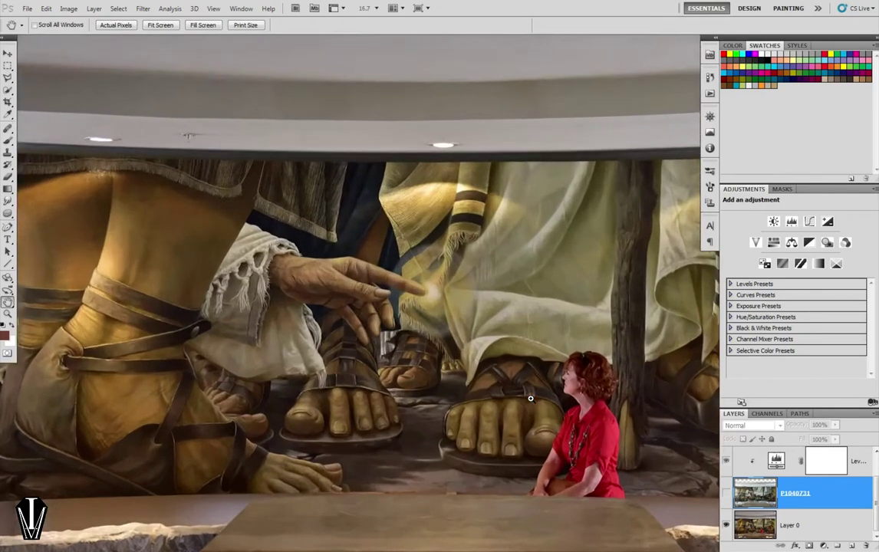
key(ctrl+plus)
mouse_move(528, 409)
mouse_down()
mouse_move(349, 226)
mouse_move(274, 196)
mouse_move(324, 298)
mouse_move(291, 277)
mouse_up()
key(ctrl+plus)
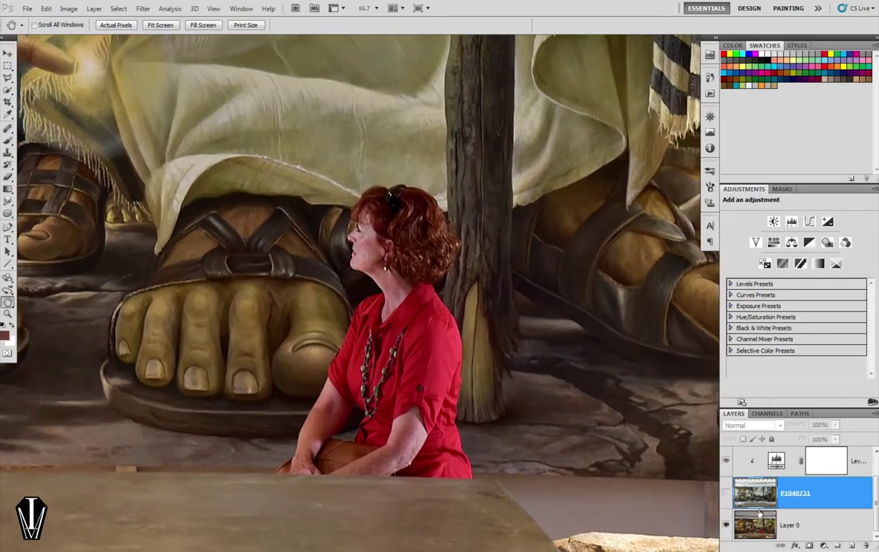
click(762, 522)
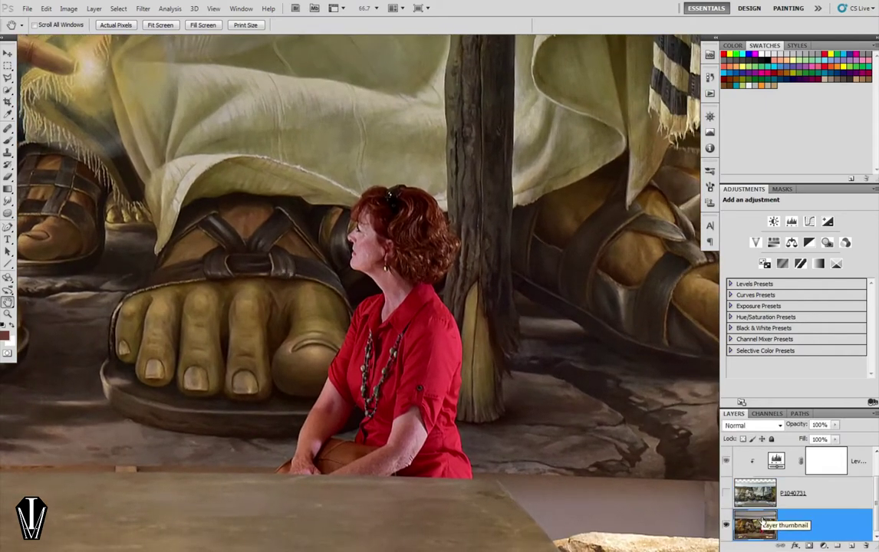
key(ctrl+shift+n)
text(Re)
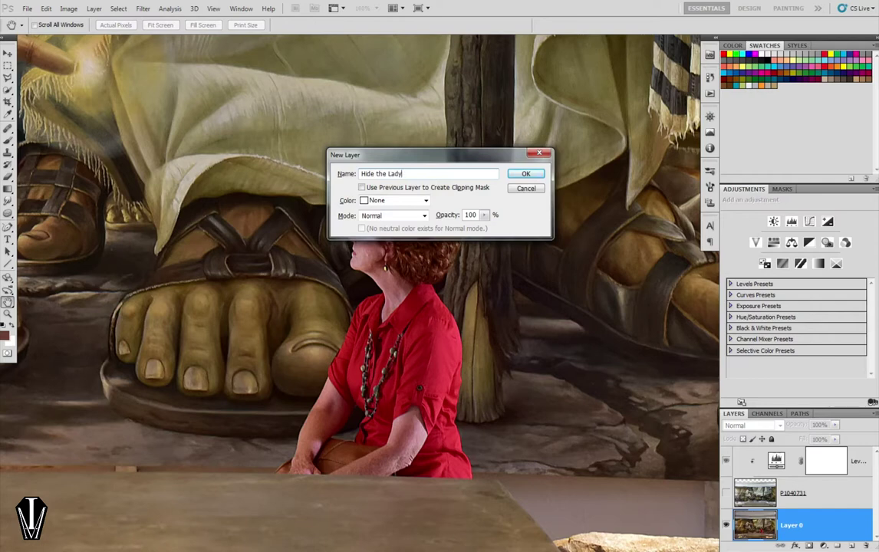
key(Return)
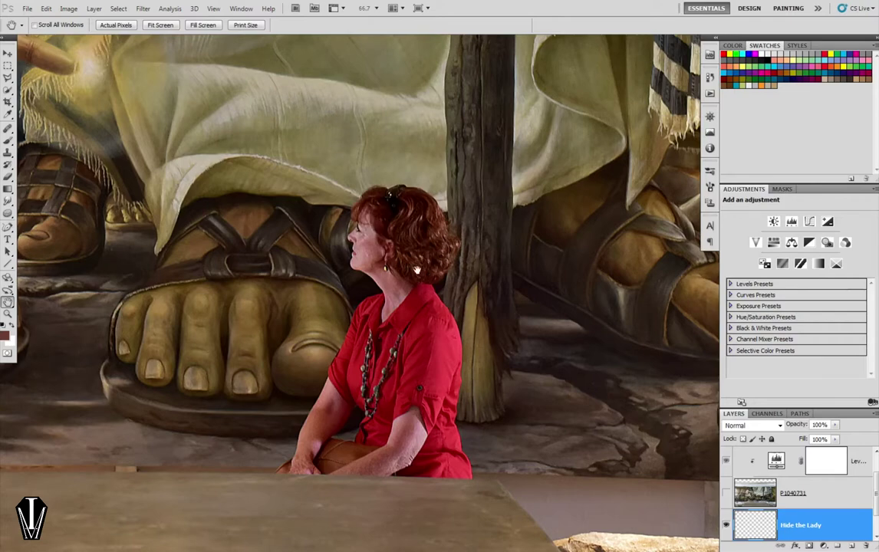
mouse_move(271, 225)
mouse_down()
mouse_move(324, 317)
mouse_move(329, 255)
mouse_up()
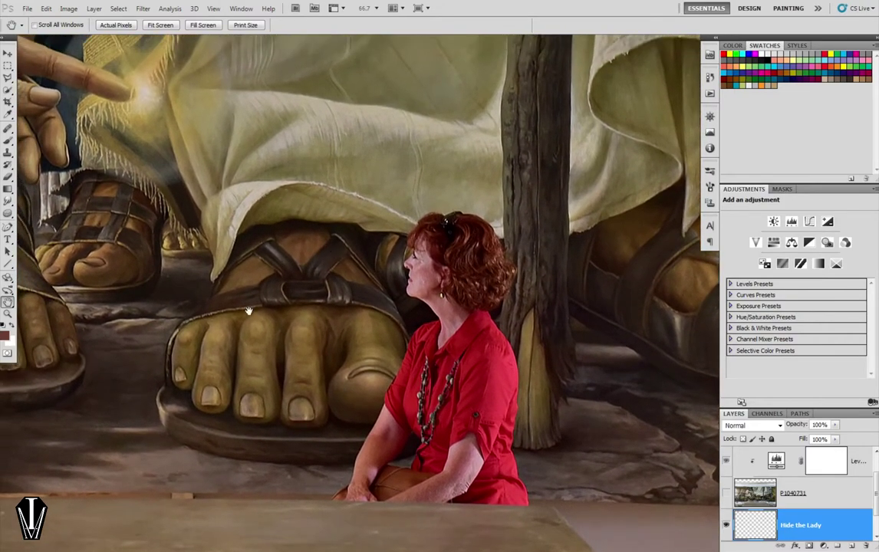
drag(312, 305, 431, 311)
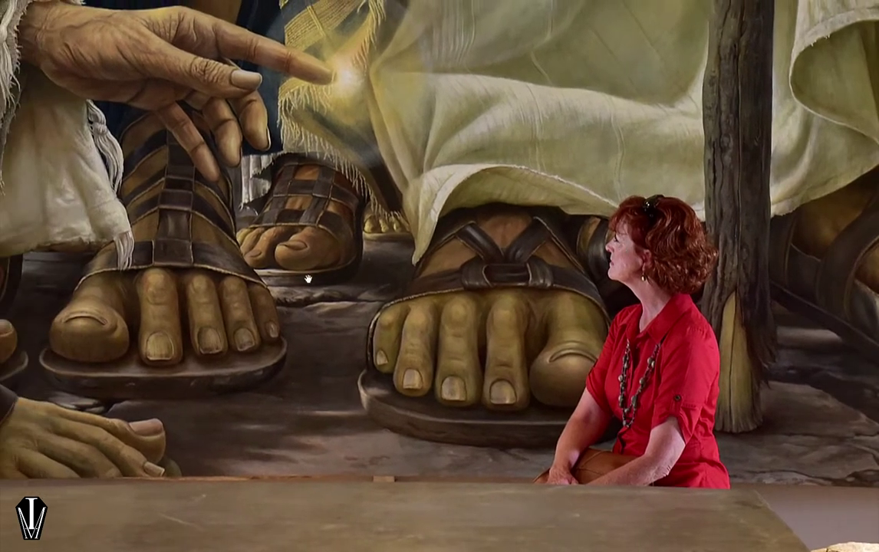
mouse_move(308, 279)
mouse_down()
mouse_move(481, 281)
mouse_move(289, 259)
mouse_move(366, 272)
mouse_up()
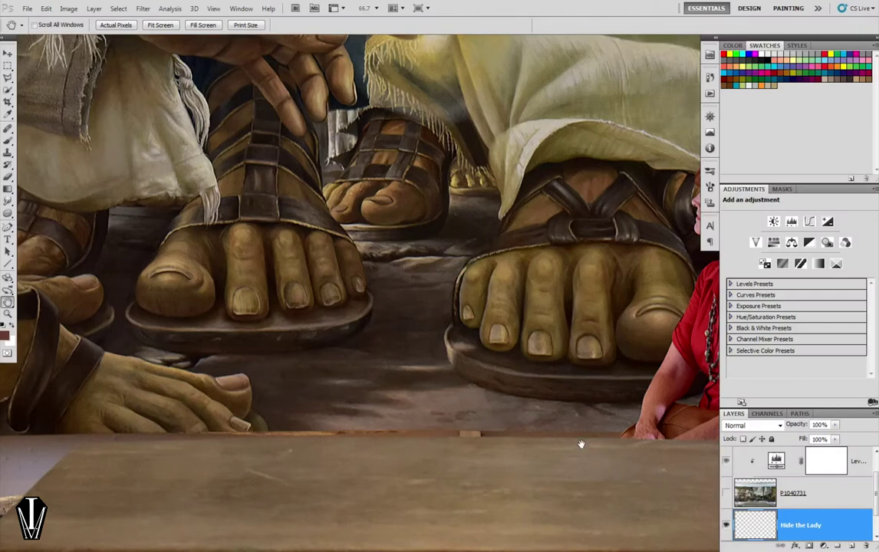
Toggle the P1040731 mural photo on and off to compare it with the woman composite.
drag(580, 444, 394, 384)
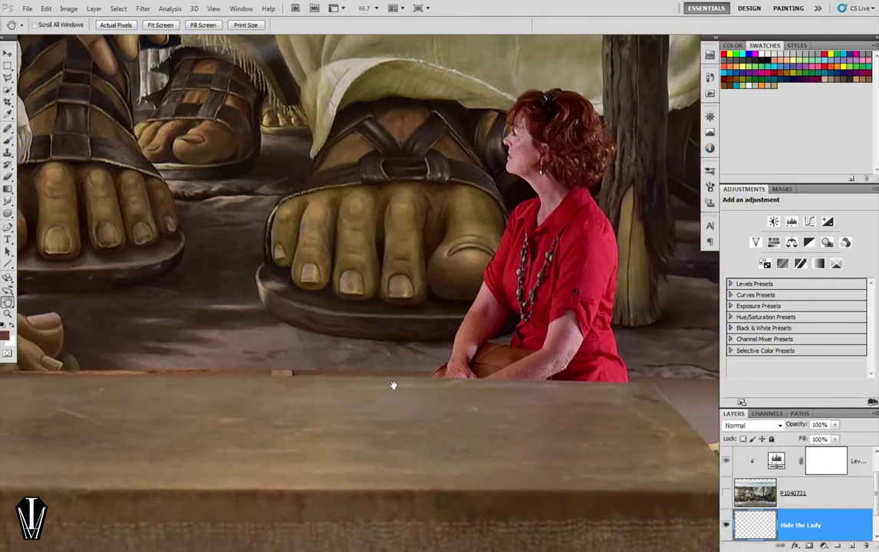
click(726, 493)
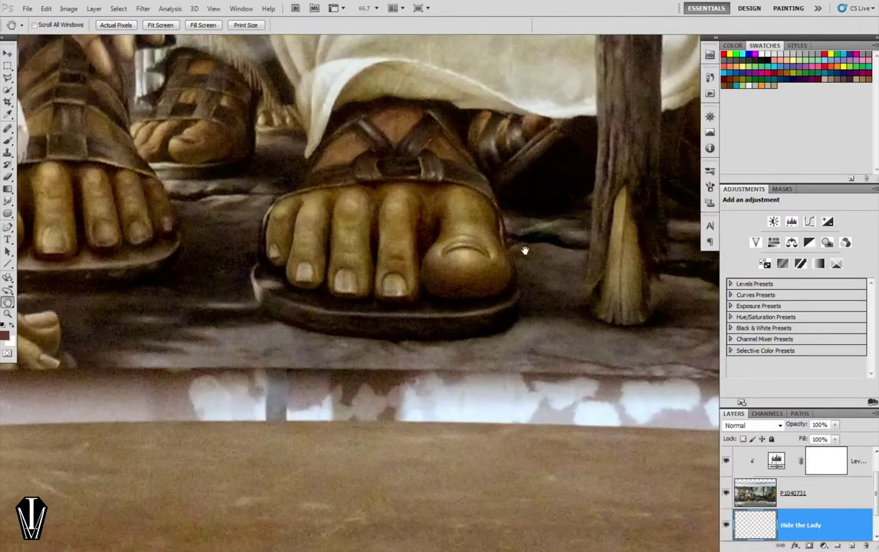
click(726, 493)
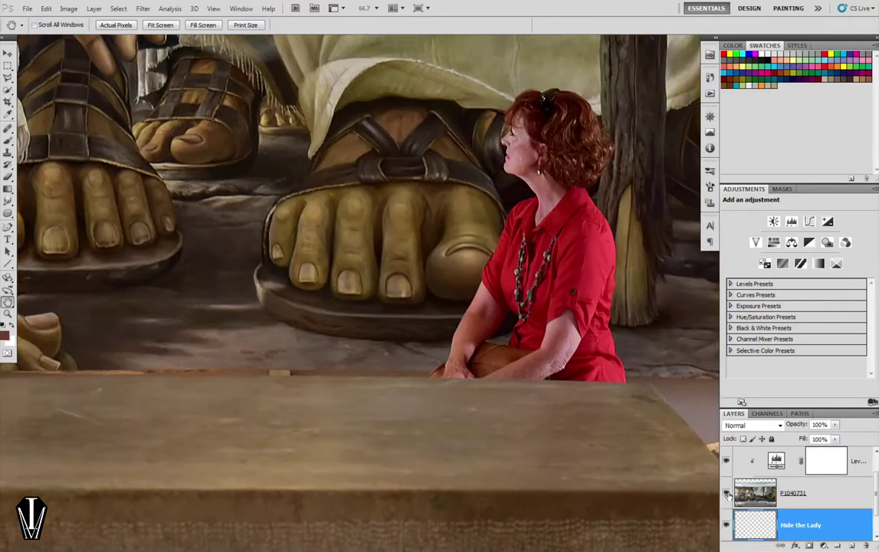
click(726, 494)
click(726, 493)
click(726, 493)
click(727, 494)
click(727, 494)
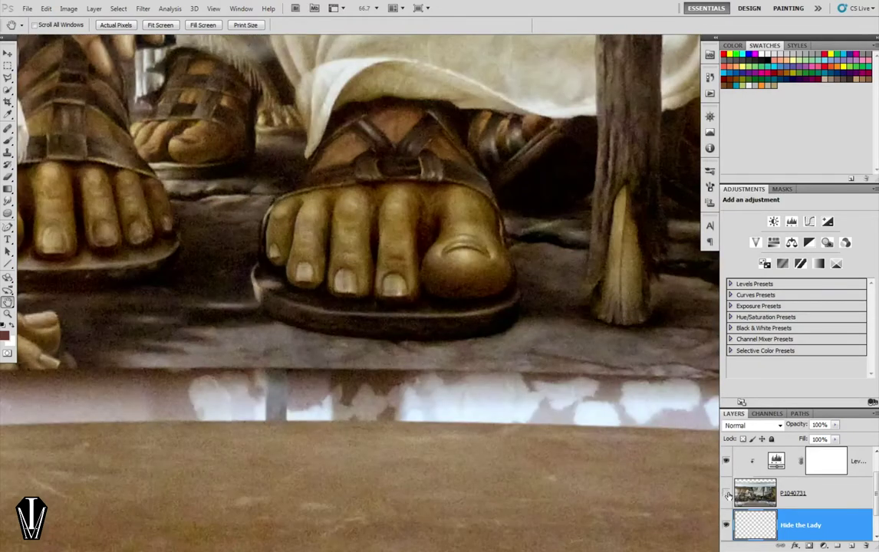
click(727, 494)
click(726, 494)
click(726, 494)
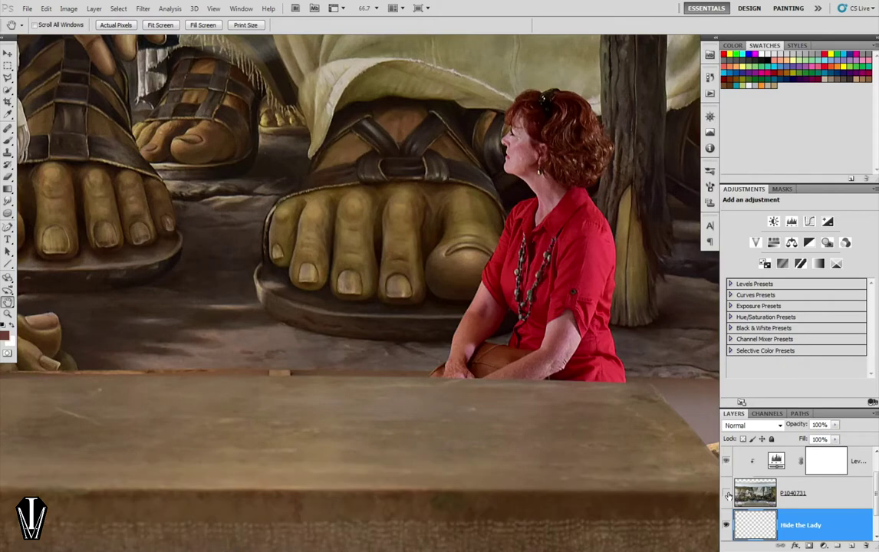
click(727, 494)
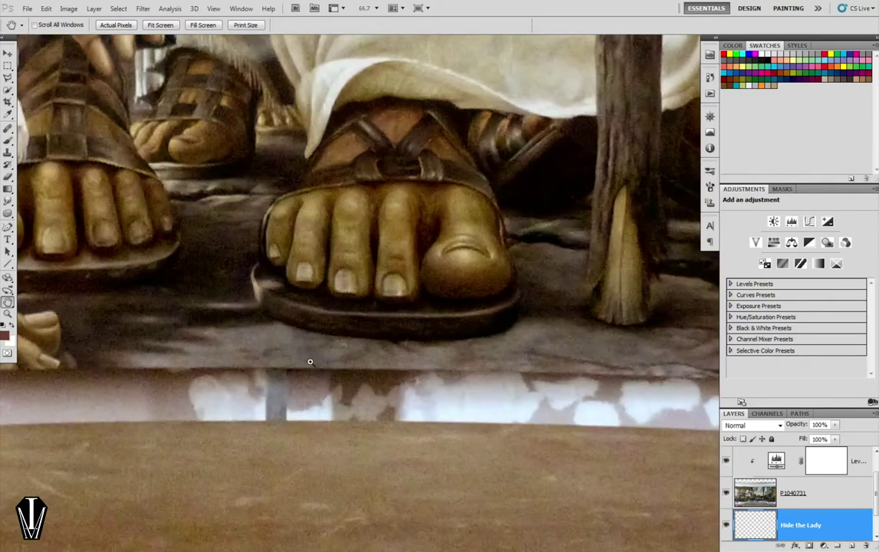
Place a vertical guide at the woman's front edge, then hide the rulers and P1040731.
key(ctrl+r)
drag(2, 393, 520, 400)
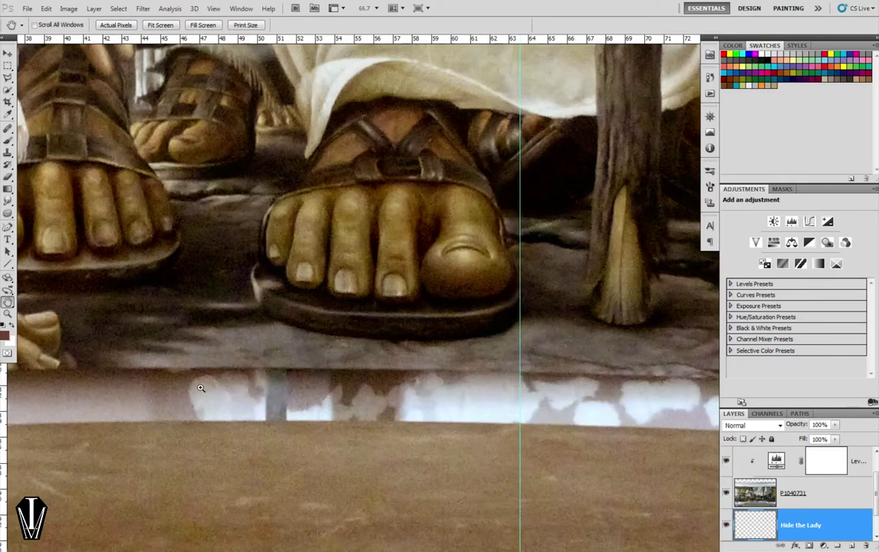
key(ctrl+r)
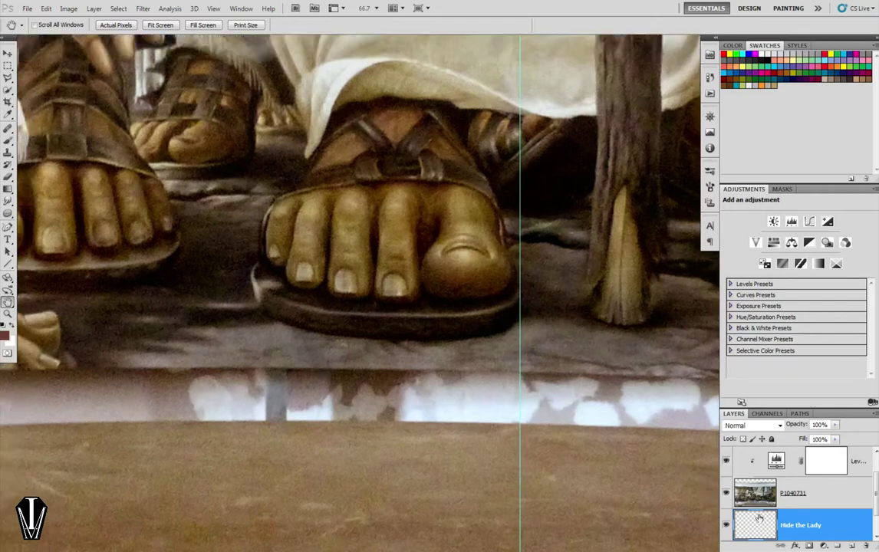
click(726, 493)
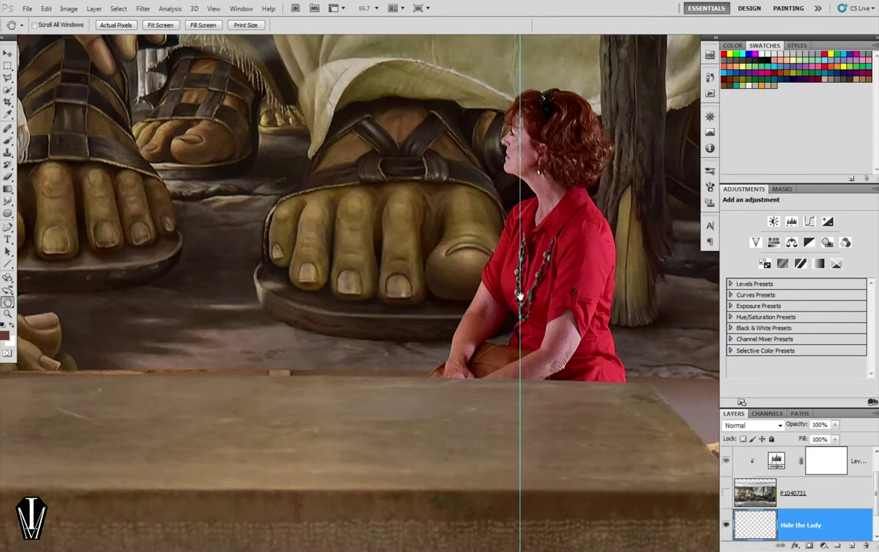
Draw a rectangular marquee on Layer 0 around the painted sandaled foot left of the woman.
drag(289, 317, 526, 318)
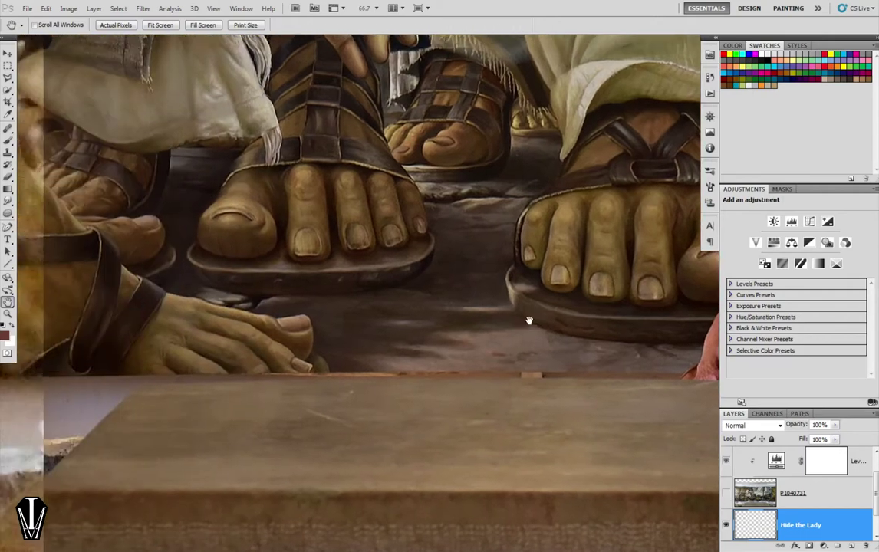
scroll(723, 468, down, 1)
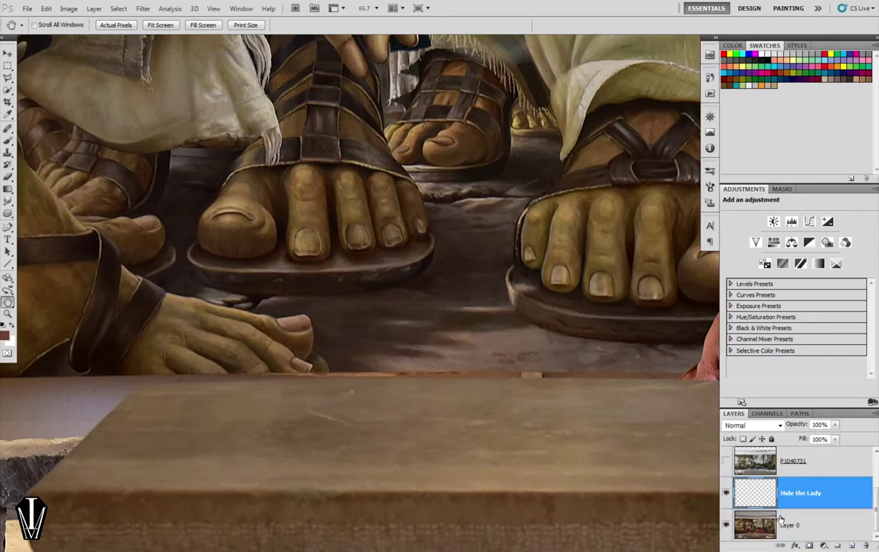
key(alt+bracketleft)
key(m)
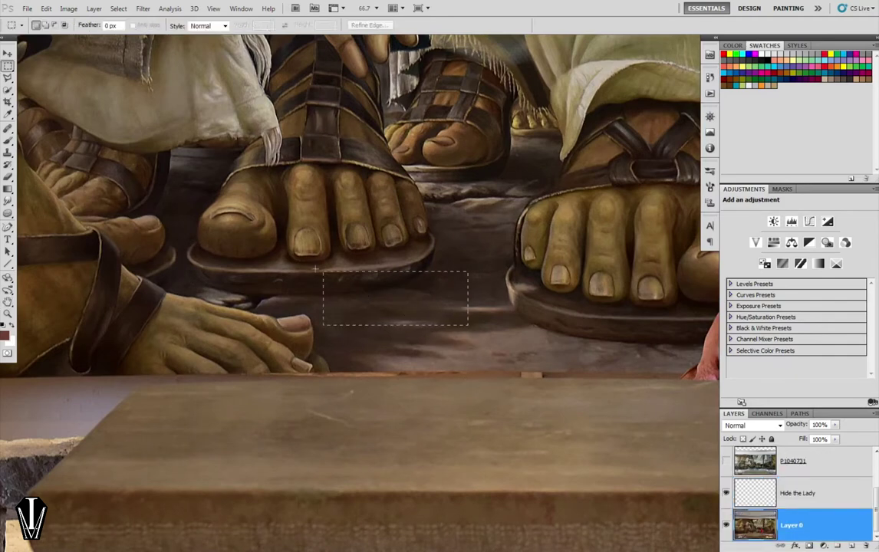
drag(315, 269, 165, 134)
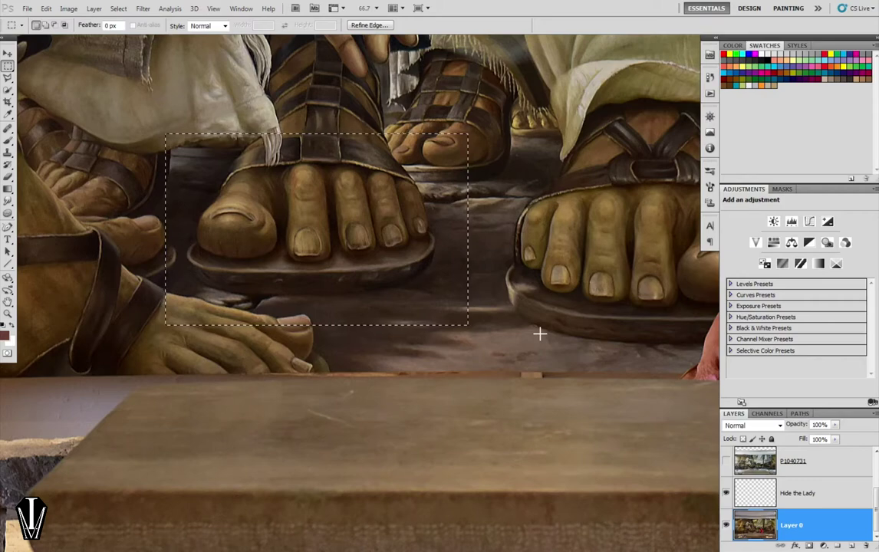
Copy the sandal to Layer 1, flip it to -100% width, and set it against the guide.
key(ctrl+j)
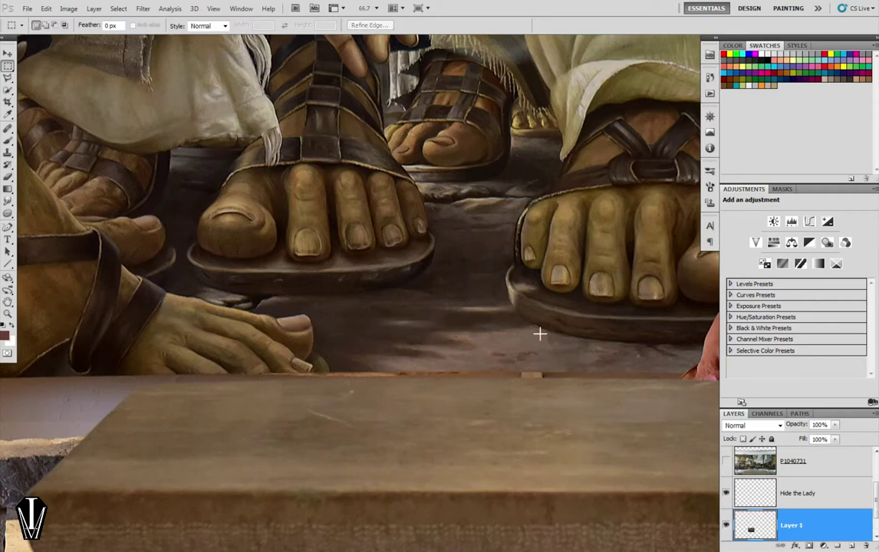
key(v)
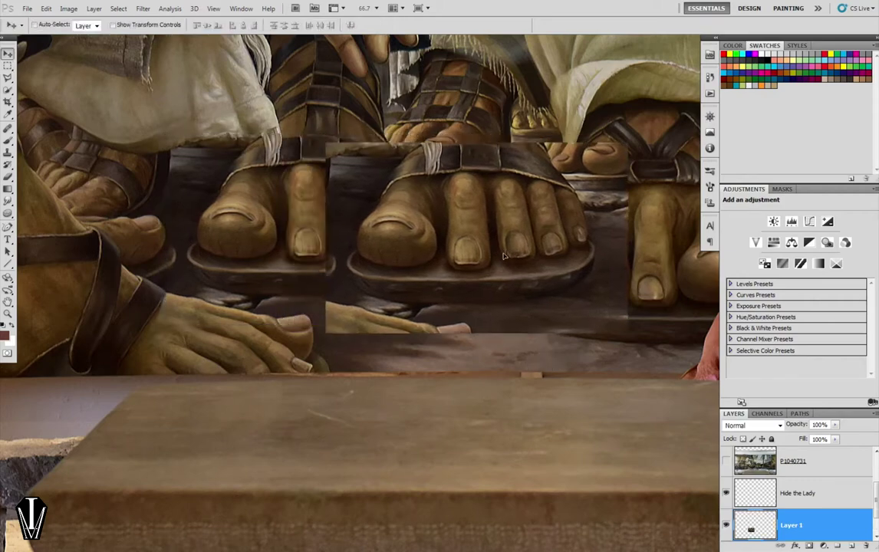
mouse_move(334, 244)
mouse_down()
mouse_move(526, 299)
mouse_move(239, 308)
mouse_move(355, 303)
mouse_up()
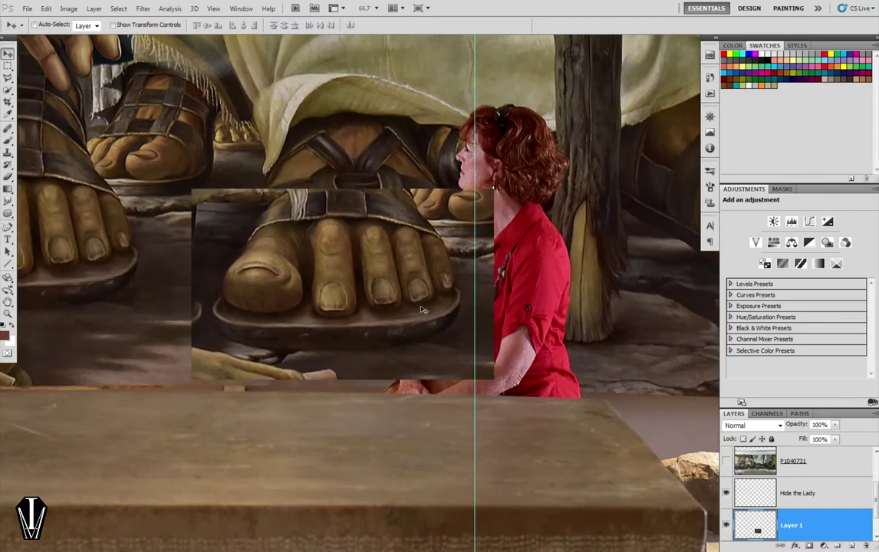
key(ctrl+t)
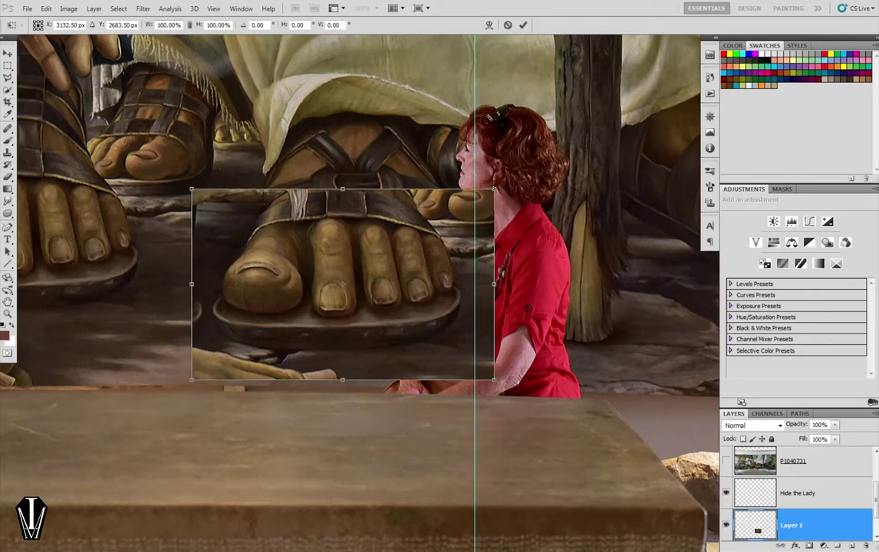
text(-)
key(Return)
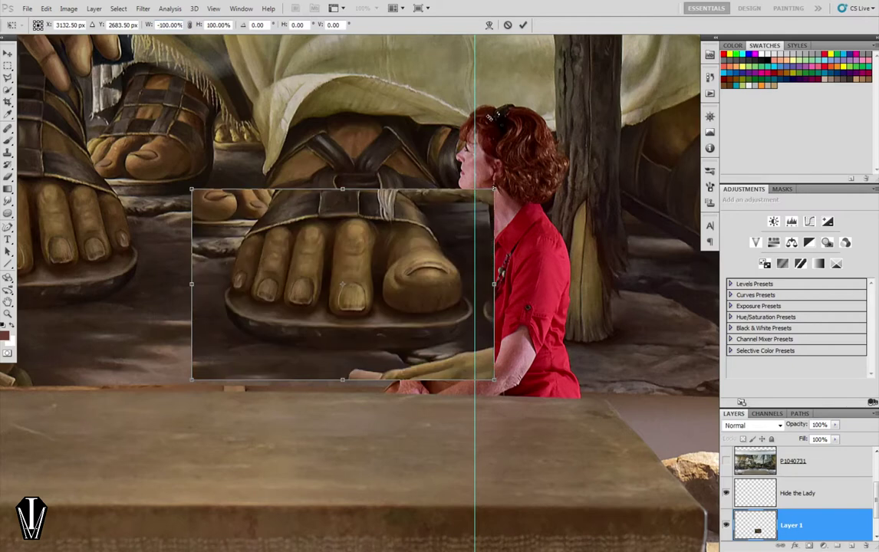
key(Return)
mouse_move(382, 283)
mouse_down()
mouse_move(491, 273)
mouse_move(297, 245)
mouse_move(300, 300)
mouse_move(341, 322)
mouse_move(361, 311)
mouse_move(376, 323)
mouse_move(381, 359)
mouse_move(376, 306)
mouse_move(445, 290)
mouse_move(371, 290)
mouse_up()
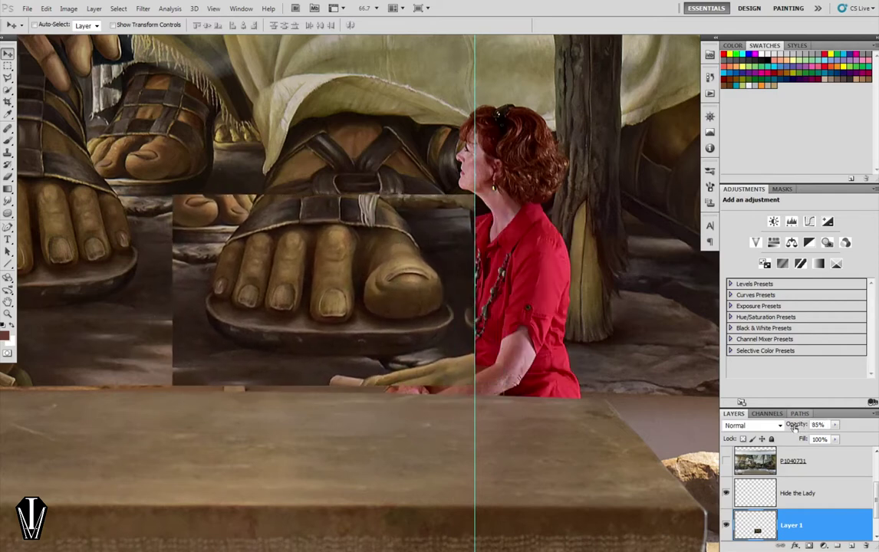
Lower Layer 1 to 47% opacity and nudge the patch over the painted foot.
drag(801, 428, 772, 428)
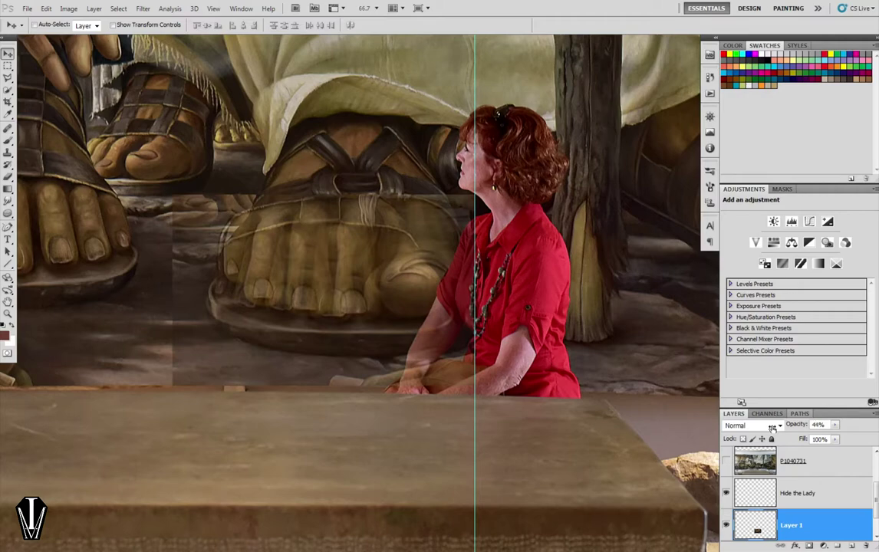
mouse_move(297, 290)
mouse_down()
mouse_move(321, 323)
mouse_move(311, 287)
mouse_move(324, 305)
mouse_up()
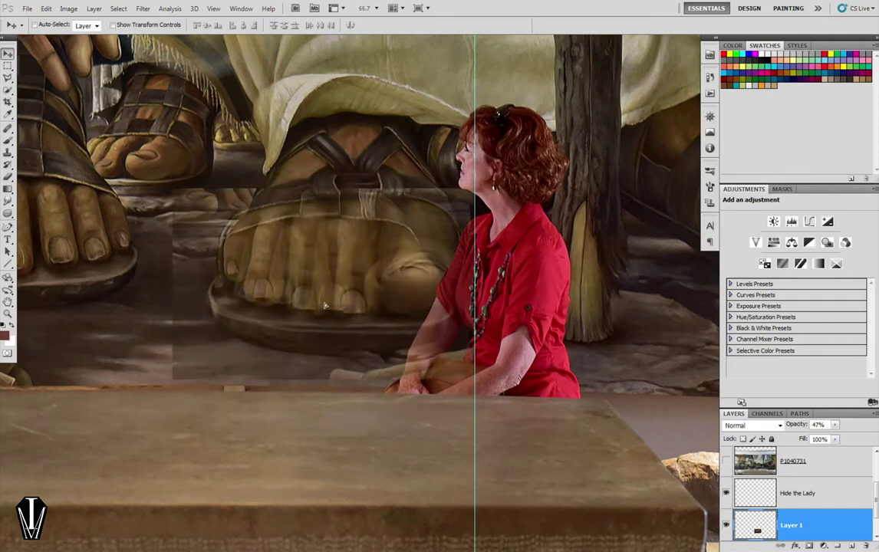
key(Up)
key(Up)
key(Up)
key(Right)
key(Right)
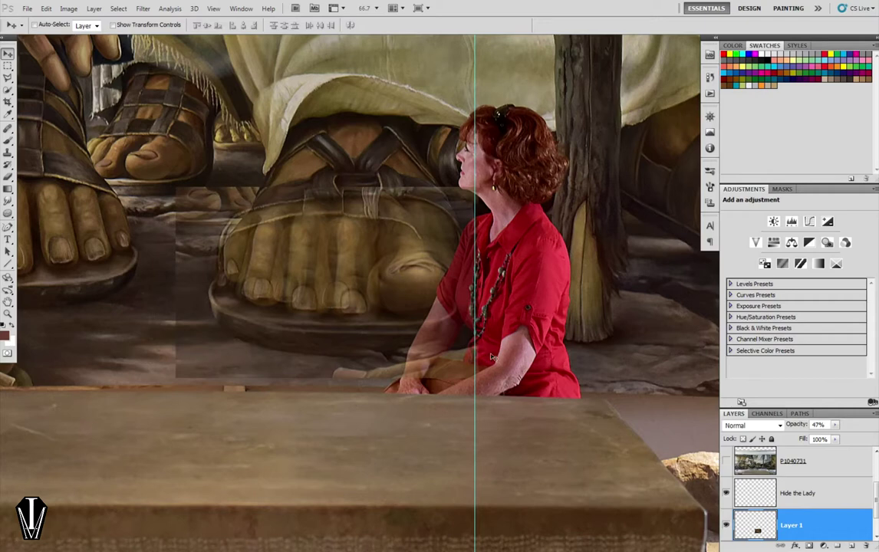
Scale the sandal patch to 108.19% and align it with the painted sandal beneath.
key(ctrl+t)
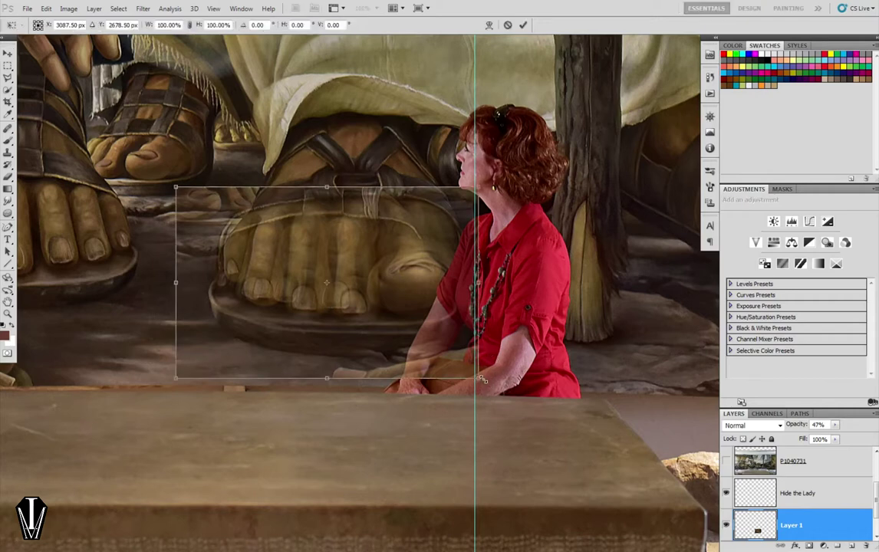
drag(483, 380, 503, 399)
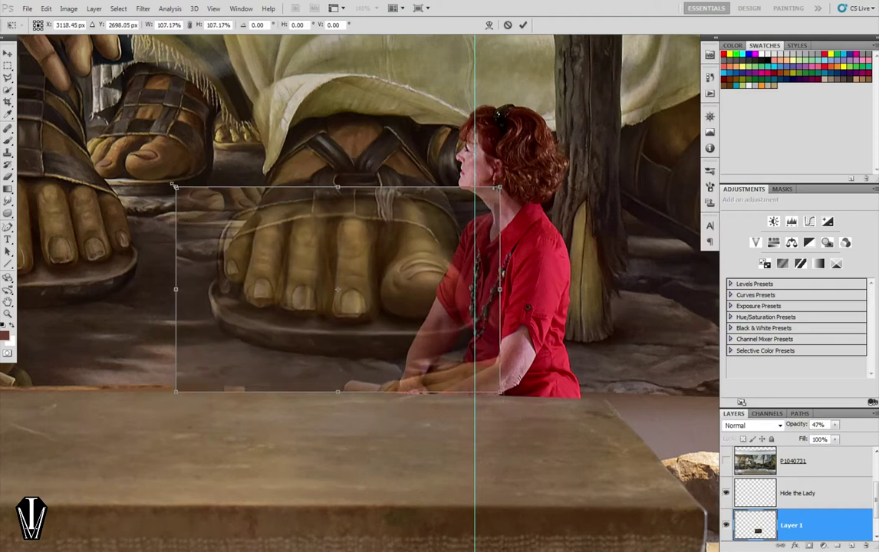
drag(175, 186, 173, 184)
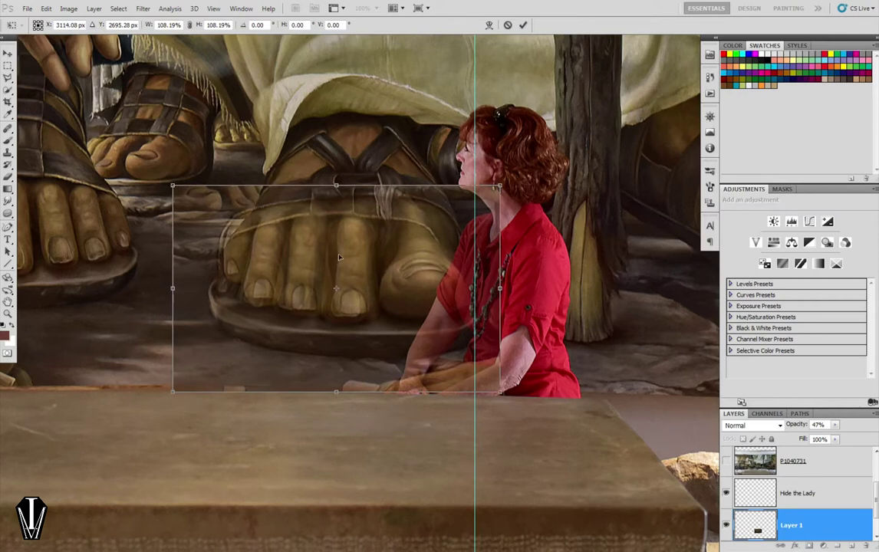
drag(339, 258, 339, 271)
drag(284, 338, 289, 326)
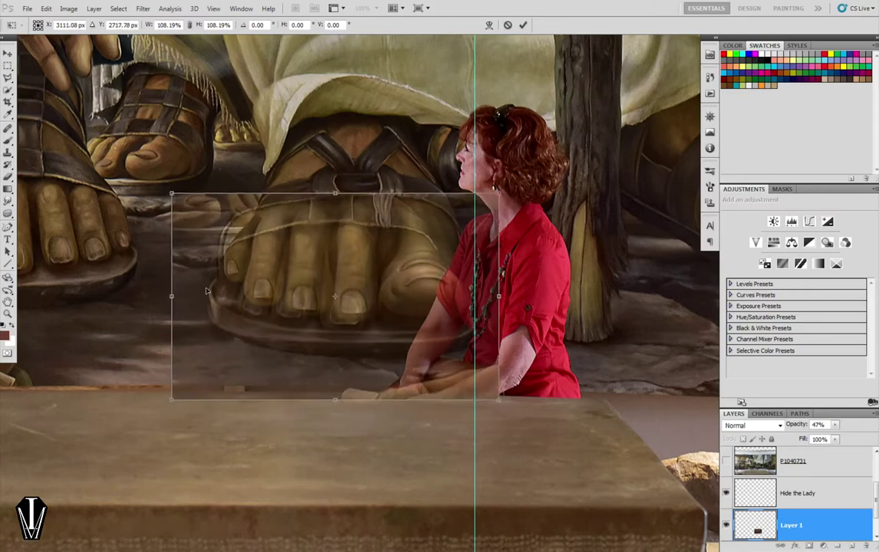
drag(278, 310, 281, 292)
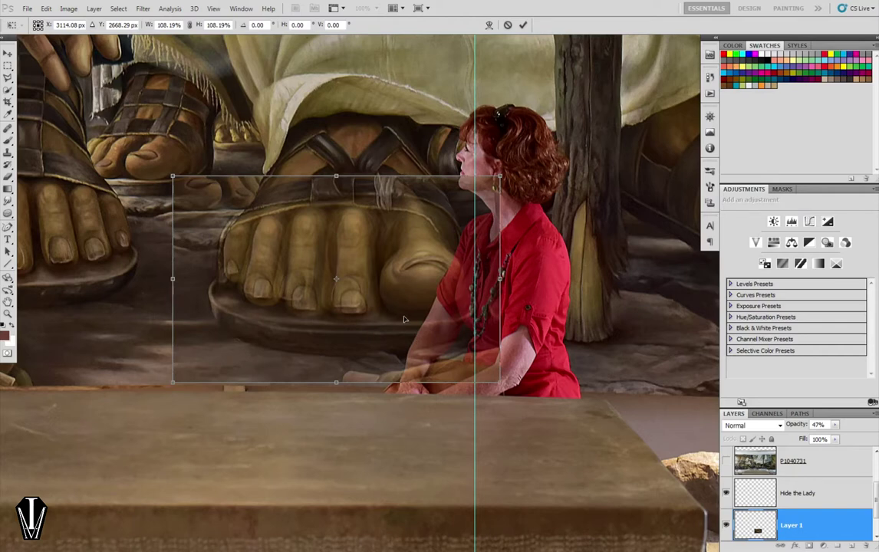
drag(407, 318, 408, 325)
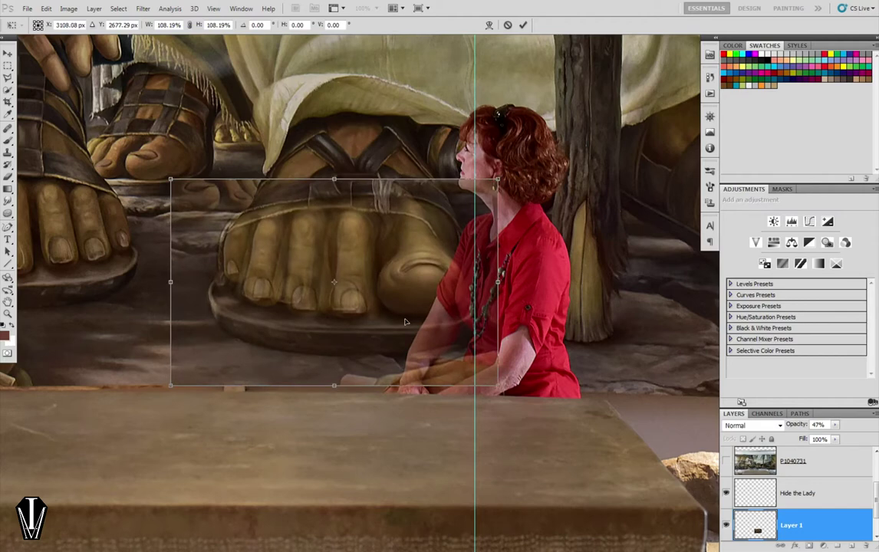
drag(405, 323, 408, 323)
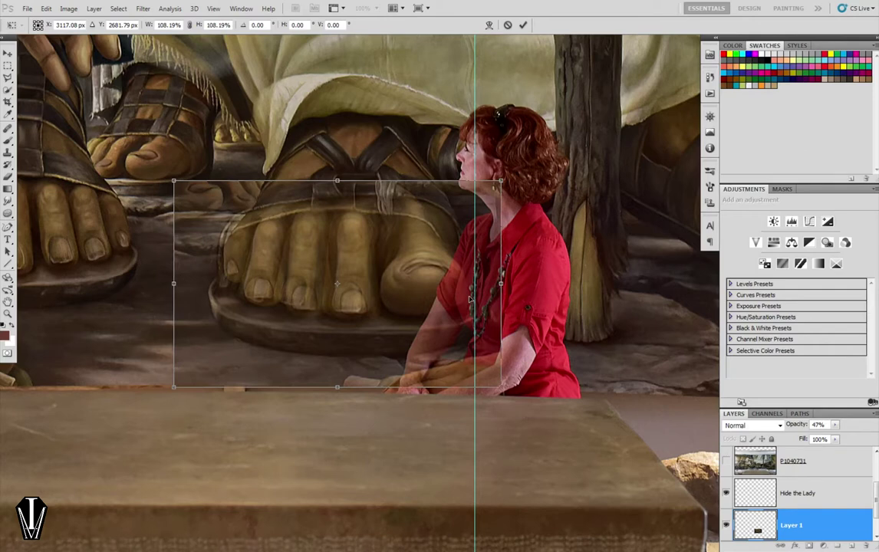
key(Return)
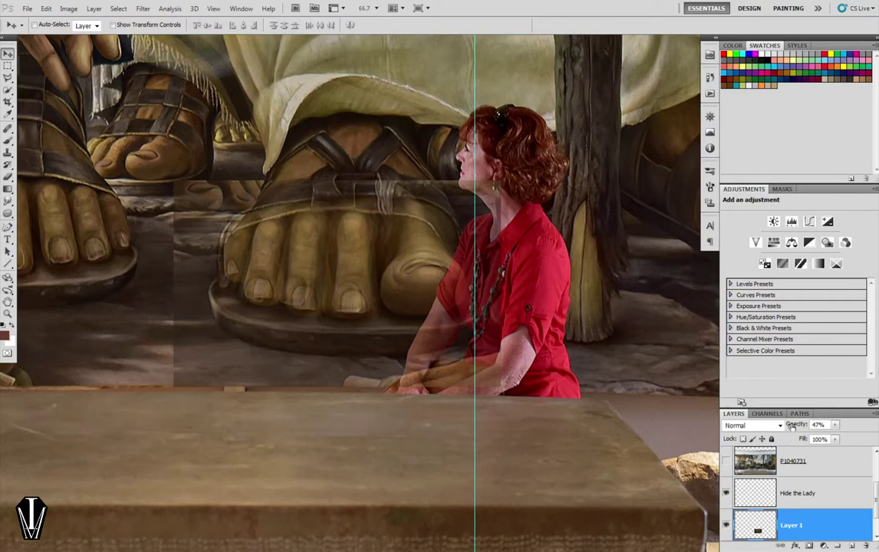
Restore Layer 1 to 100% opacity and pan between the left sandals and the woman.
drag(798, 425, 876, 432)
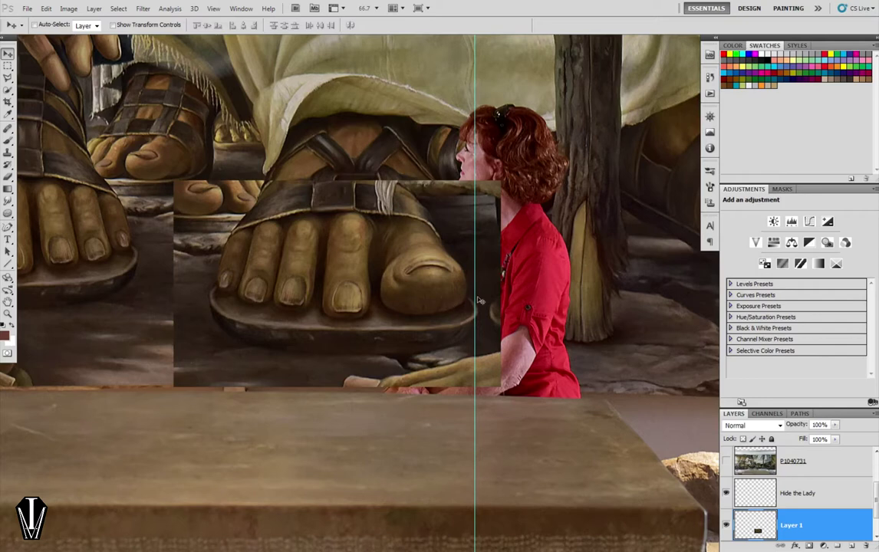
scroll(421, 296, left, 2)
scroll(422, 296, left, 3)
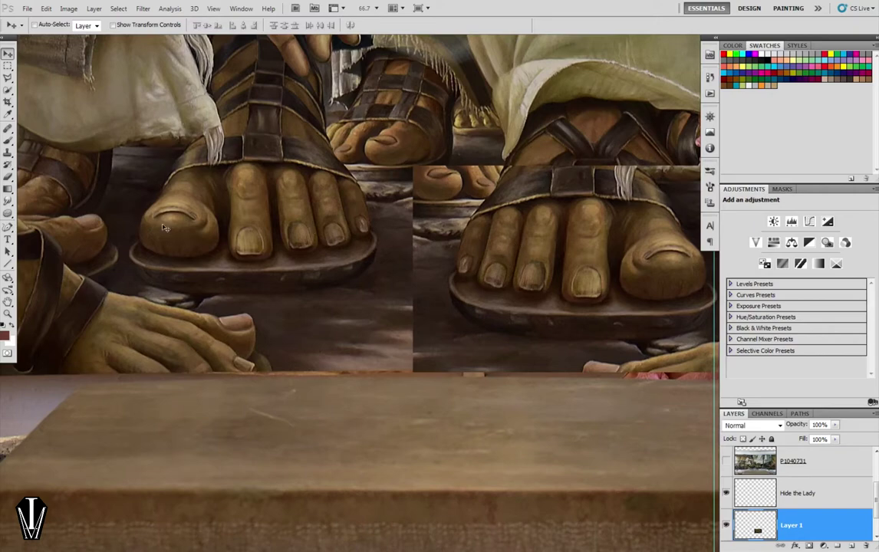
scroll(460, 265, right, 6)
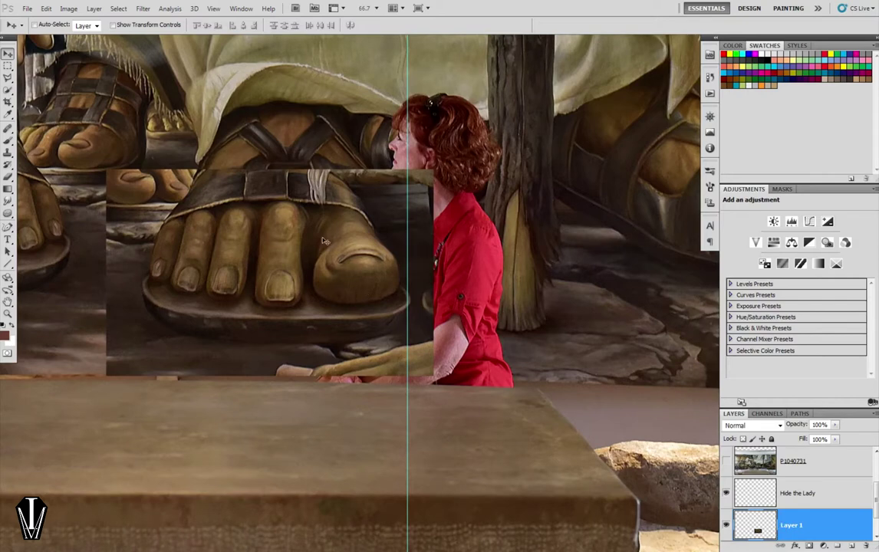
key(h)
drag(269, 229, 461, 230)
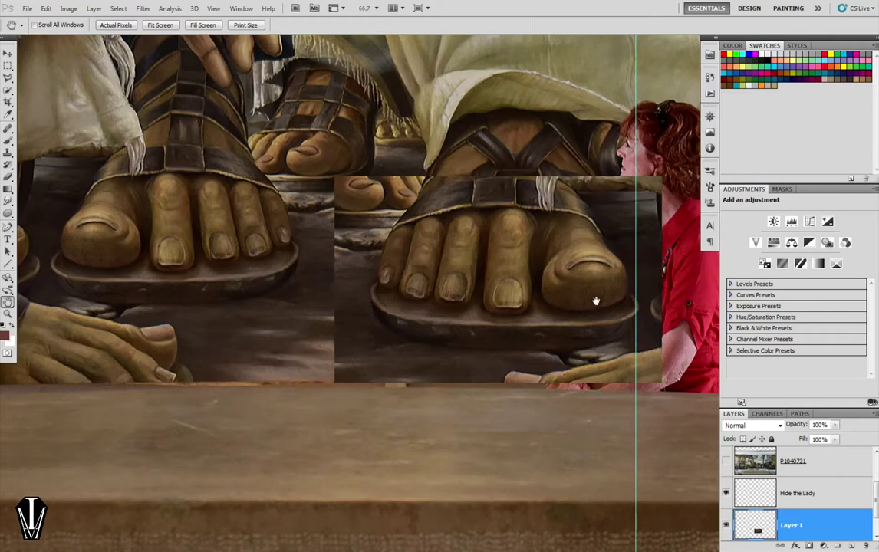
mouse_move(595, 300)
mouse_down()
mouse_move(424, 236)
mouse_move(456, 301)
mouse_move(425, 307)
mouse_up()
scroll(456, 300, up, 1)
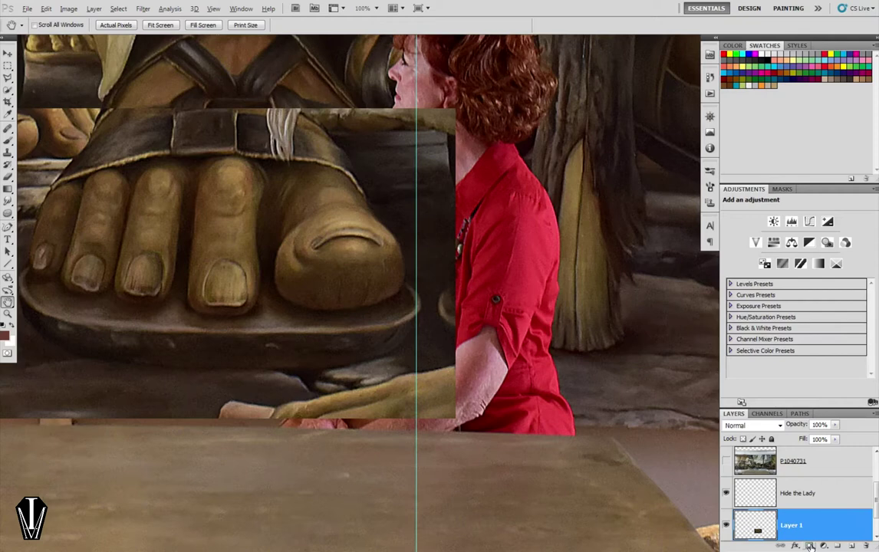
Give Layer 1 a black mask and paint the big toe back with a size-60 brush.
alt+click(810, 546)
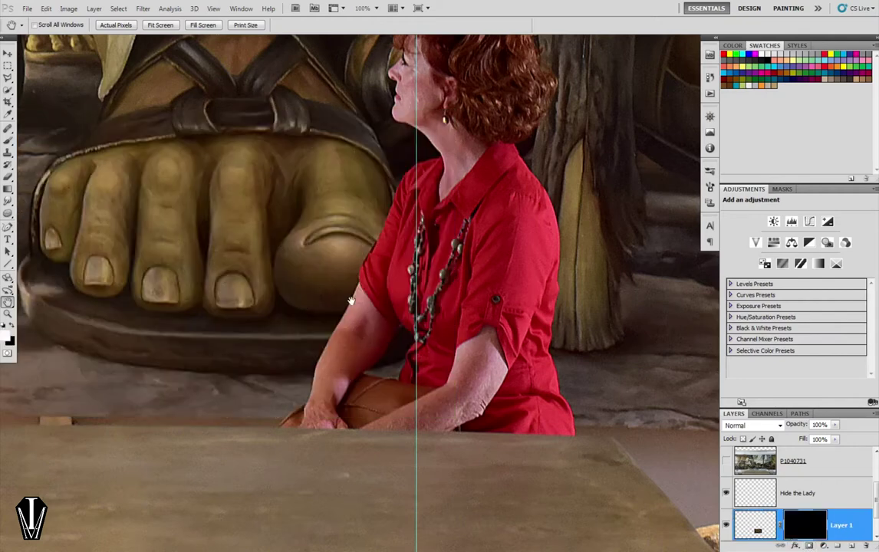
key(b)
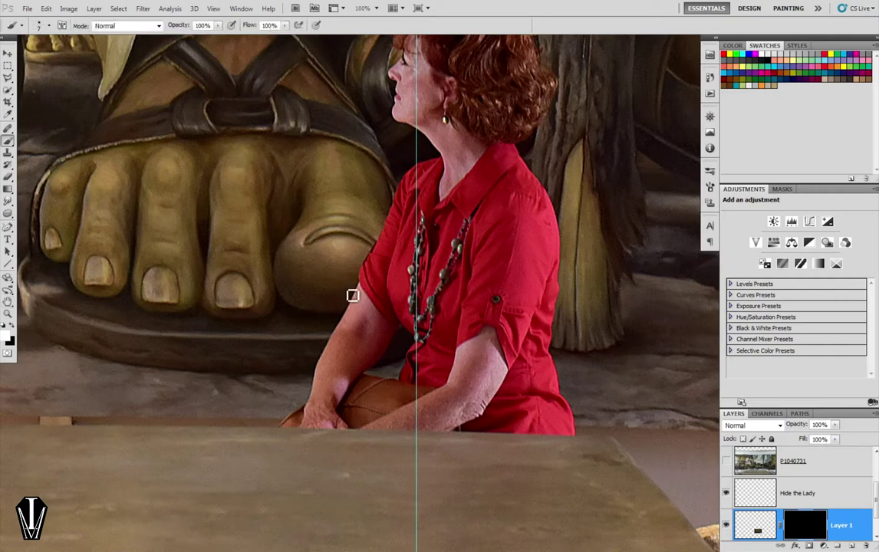
key(bracketright)
key(bracketleft)
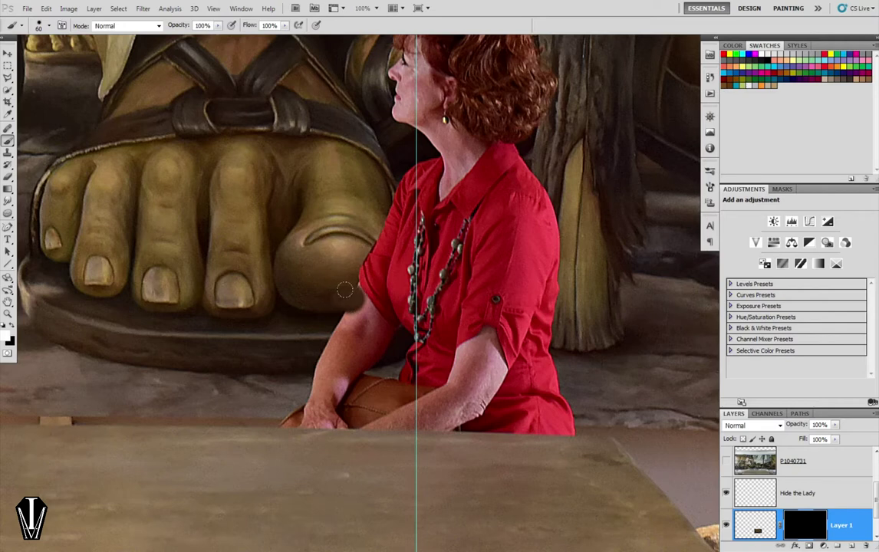
mouse_move(344, 291)
mouse_down()
mouse_move(386, 268)
mouse_move(384, 220)
mouse_move(352, 270)
mouse_up()
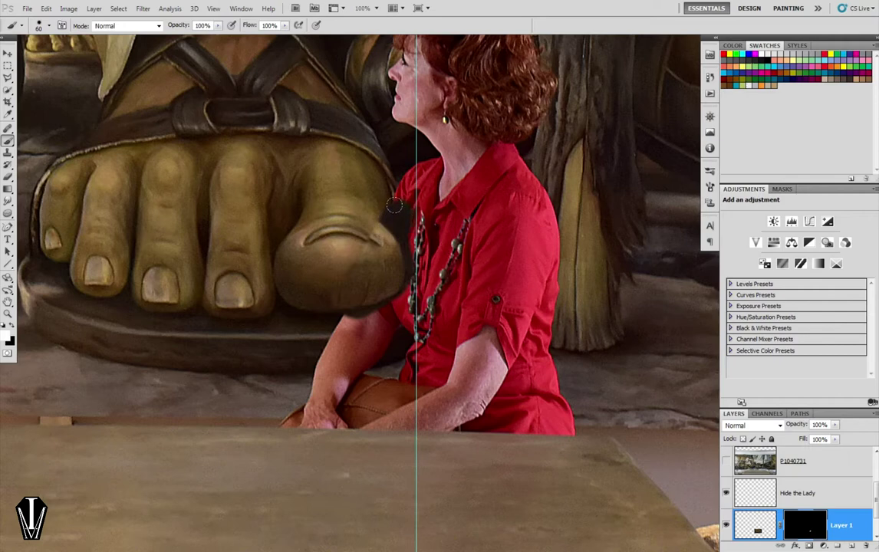
drag(394, 200, 431, 178)
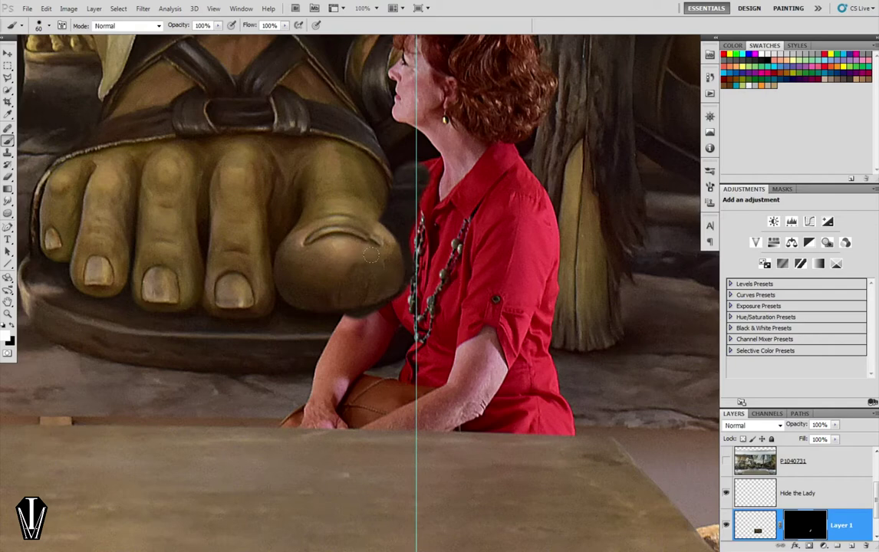
key(v)
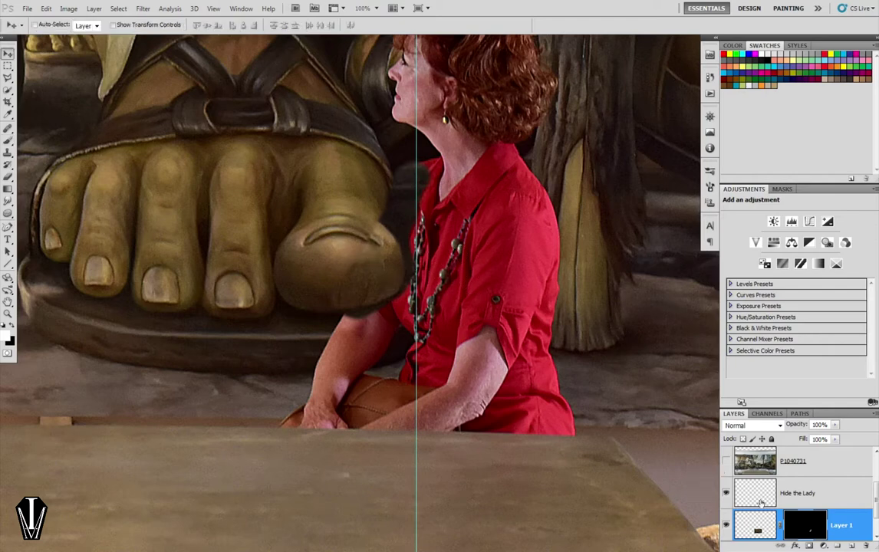
shift+click(803, 526)
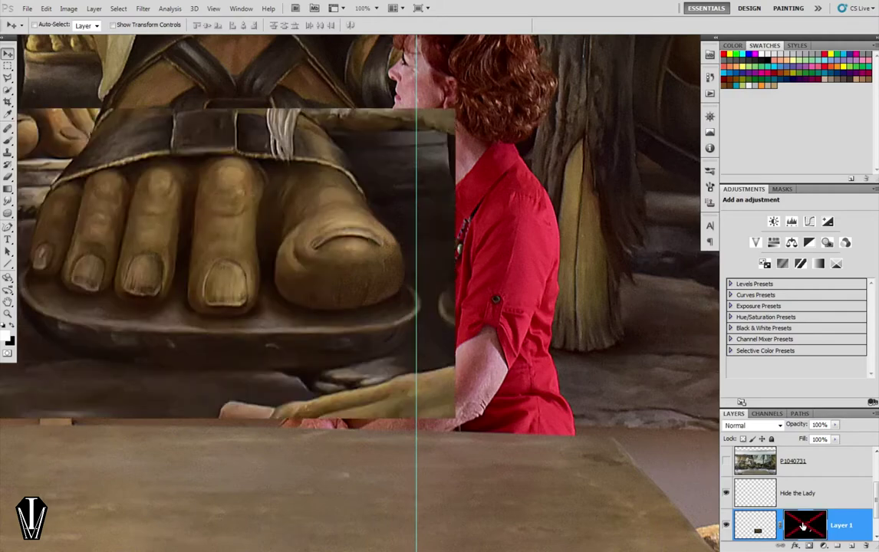
shift+click(803, 526)
shift+click(803, 526)
shift+click(803, 526)
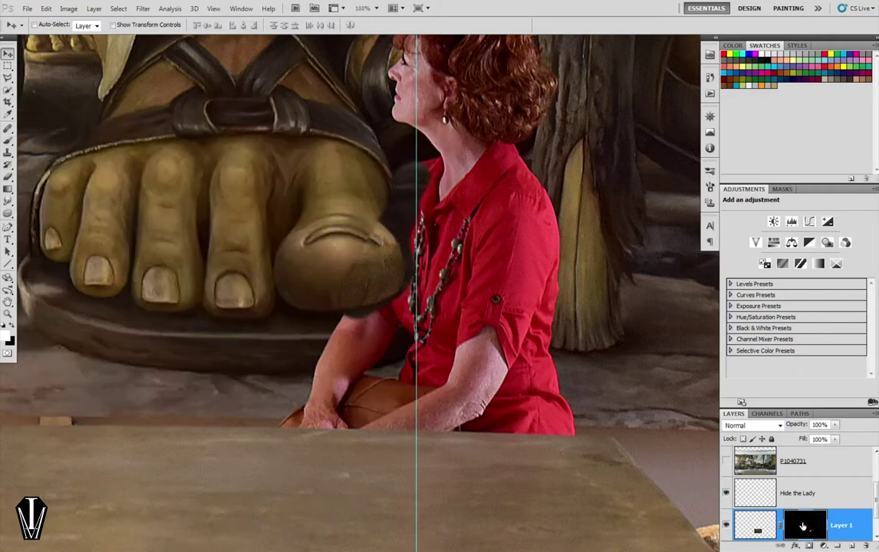
shift+click(803, 527)
shift+click(803, 527)
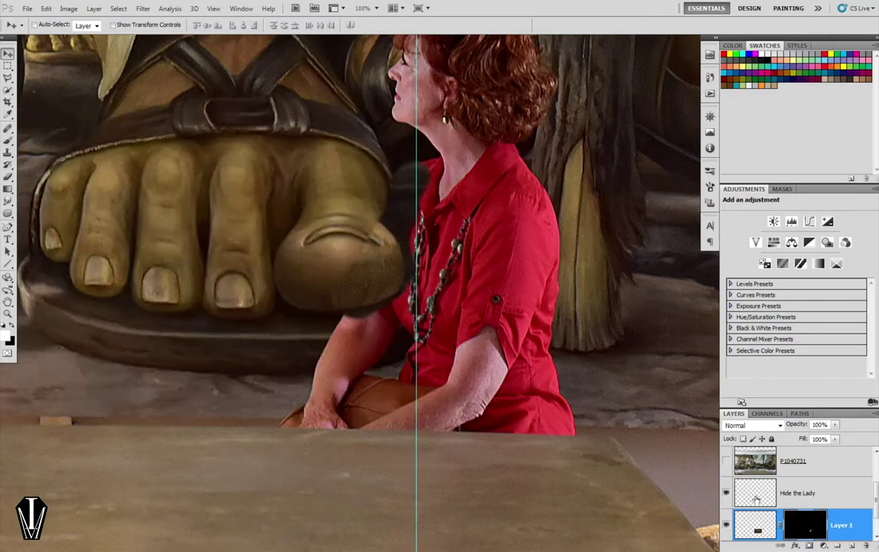
click(726, 462)
click(727, 462)
click(726, 463)
click(727, 462)
click(726, 462)
mouse_move(339, 269)
mouse_down()
mouse_move(354, 276)
mouse_move(256, 292)
mouse_up()
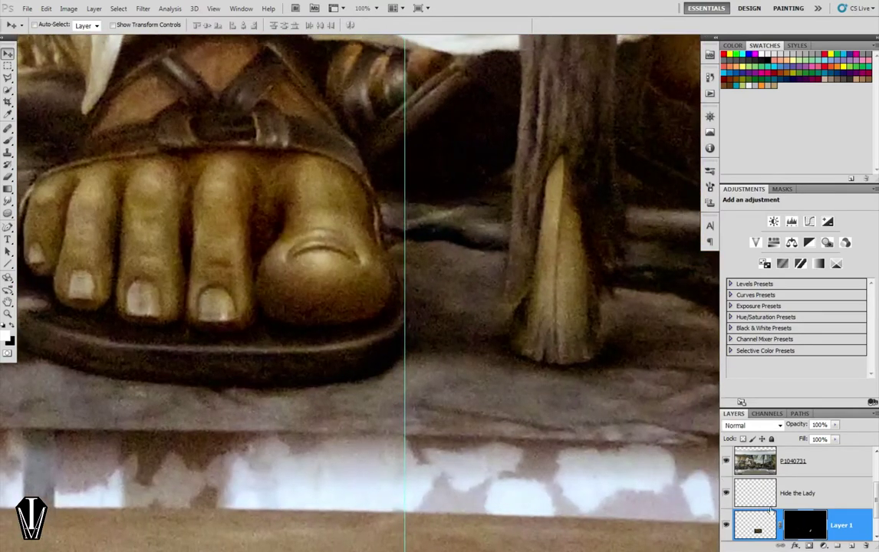
click(726, 461)
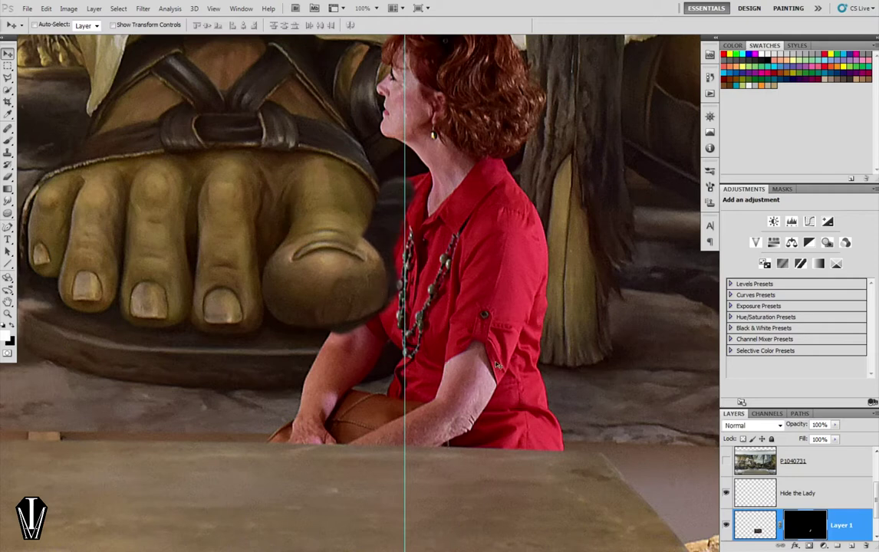
Paint more of the patch through Layer 1's mask with a size-70 brush, covering the red arm.
key(b)
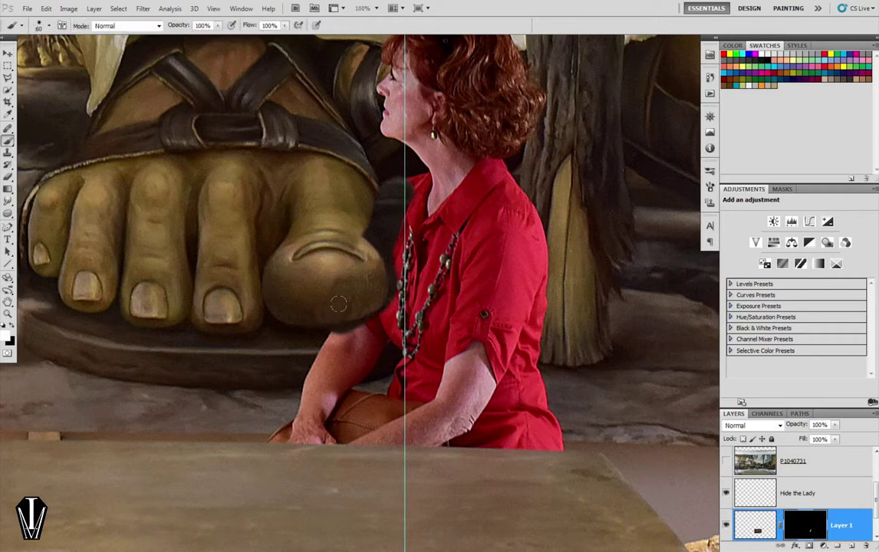
key(bracketright)
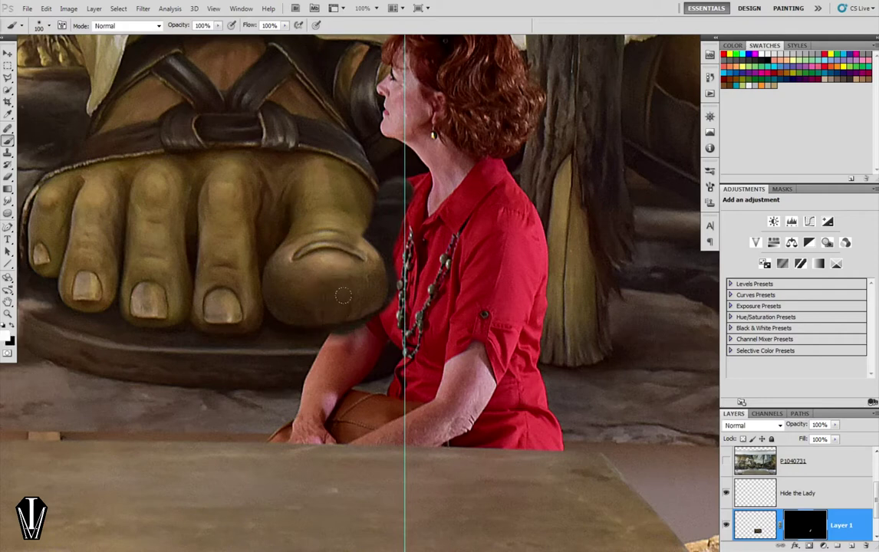
drag(327, 334, 348, 343)
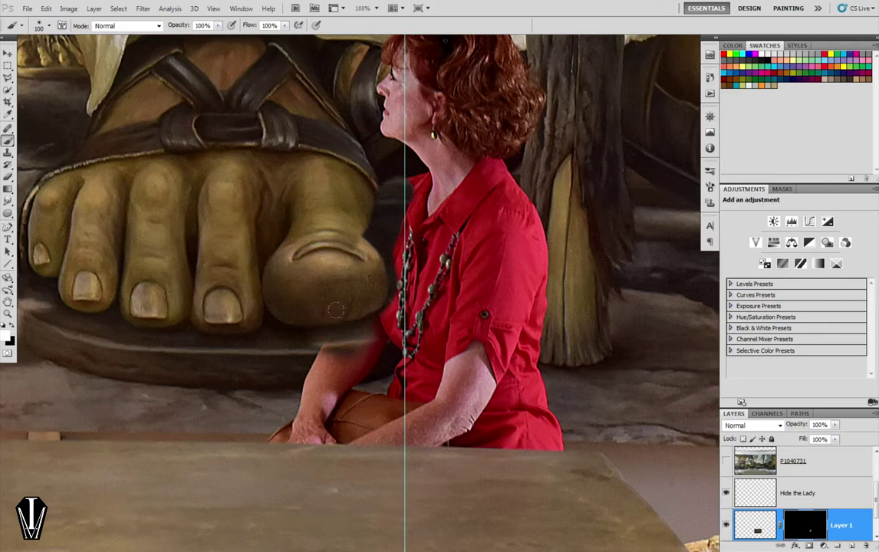
drag(384, 307, 369, 280)
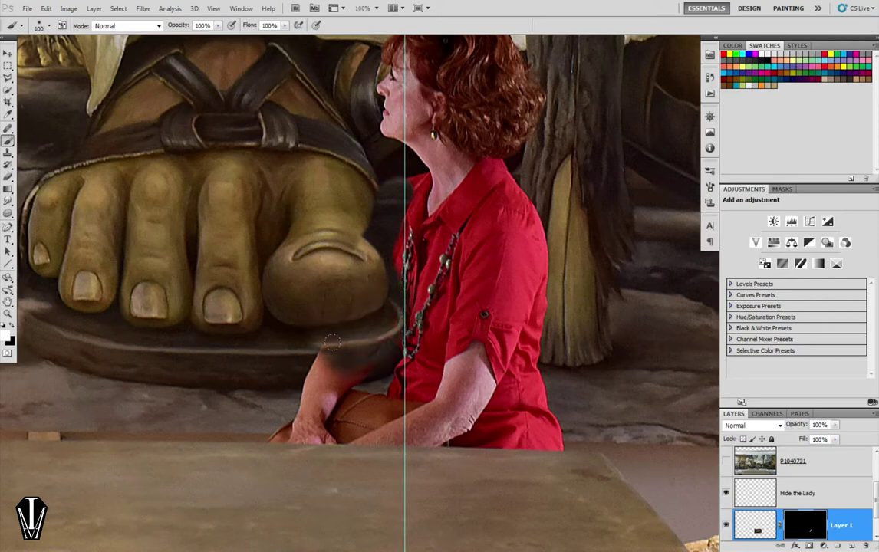
drag(330, 372, 337, 352)
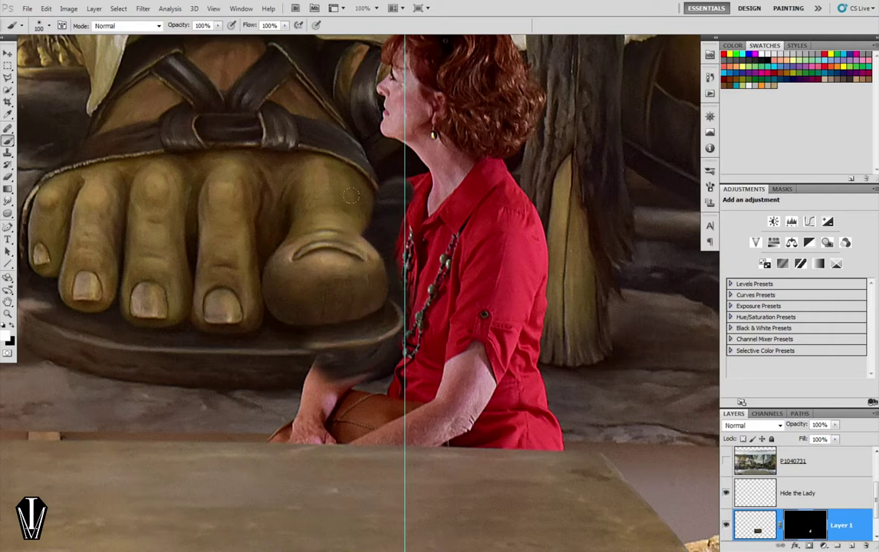
Swap colours and refine the mask along the big toe's right edge.
key(x)
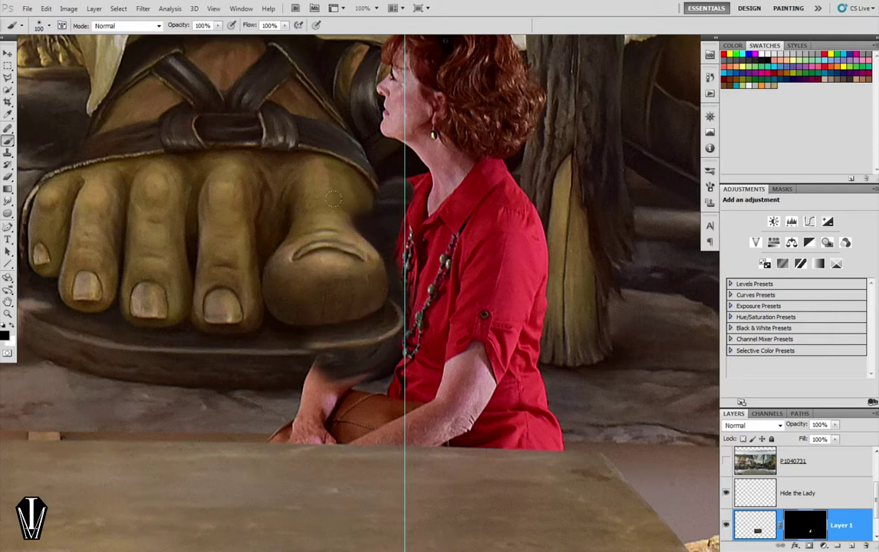
mouse_move(336, 210)
mouse_down()
mouse_move(342, 225)
mouse_move(382, 214)
mouse_up()
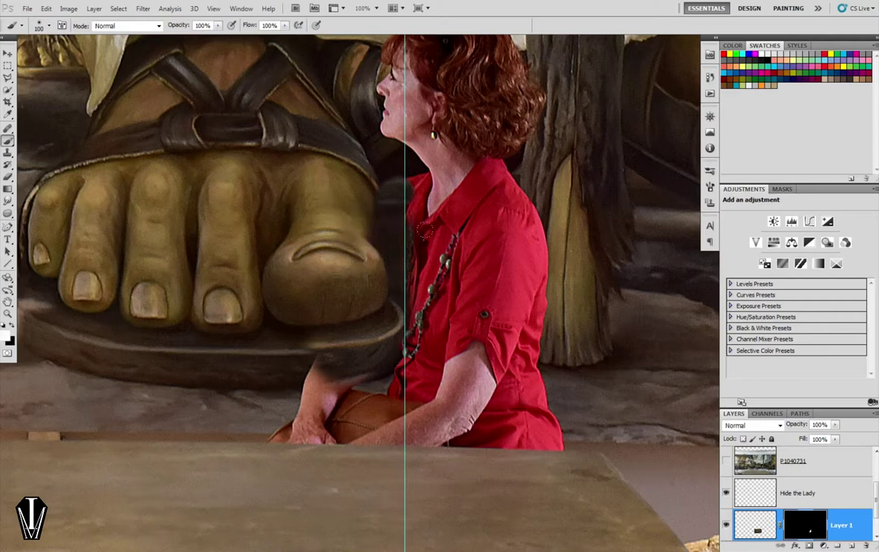
mouse_move(408, 223)
mouse_down()
mouse_move(514, 195)
mouse_move(447, 231)
mouse_up()
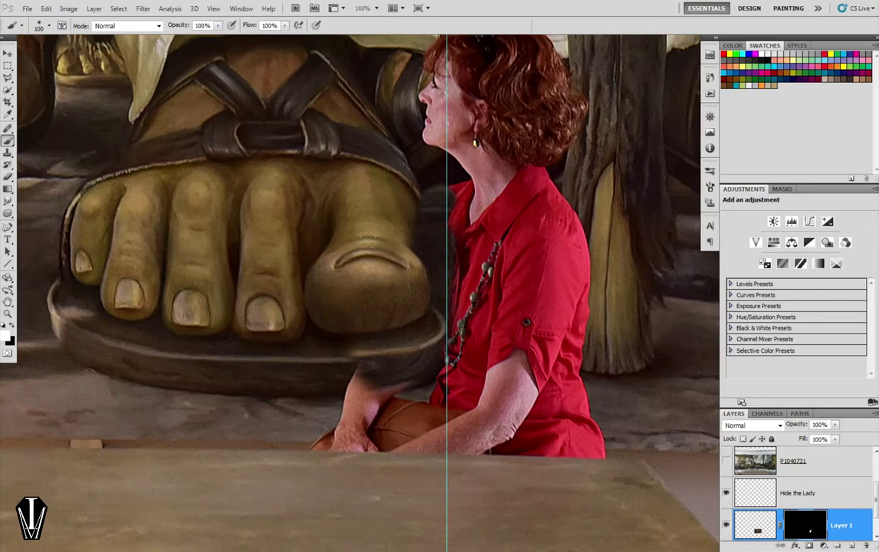
key(h)
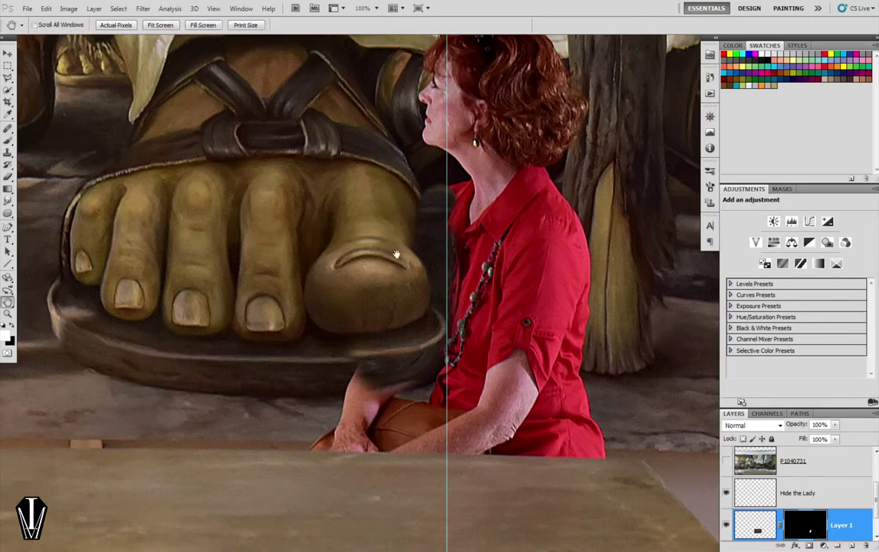
mouse_move(372, 194)
mouse_down()
mouse_move(431, 202)
mouse_move(481, 192)
mouse_move(555, 255)
mouse_move(495, 248)
mouse_move(370, 170)
mouse_move(369, 180)
mouse_up()
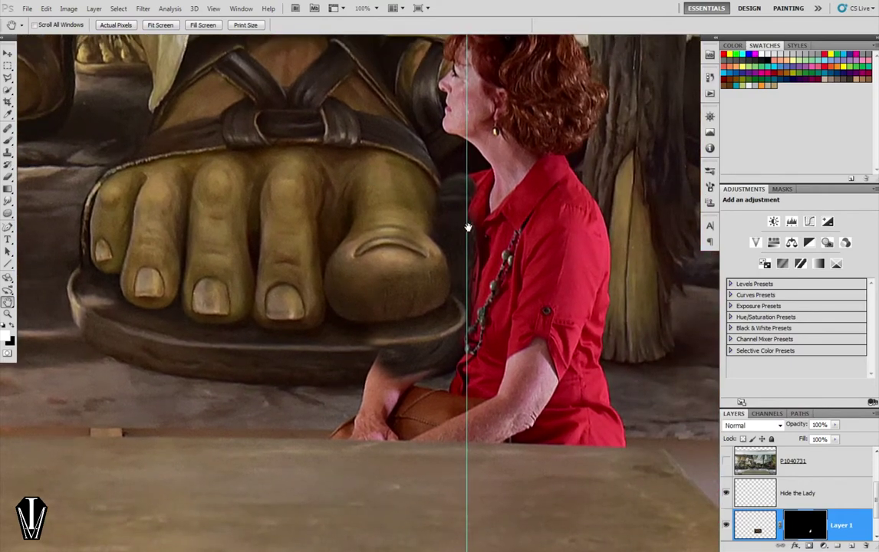
key(ctrl+minus)
key(ctrl+minus)
key(ctrl+minus)
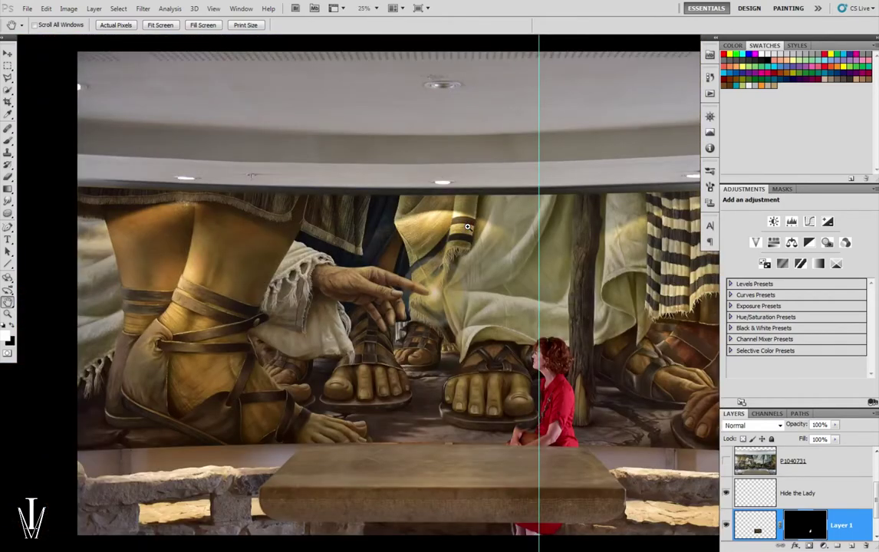
key(ctrl+plus)
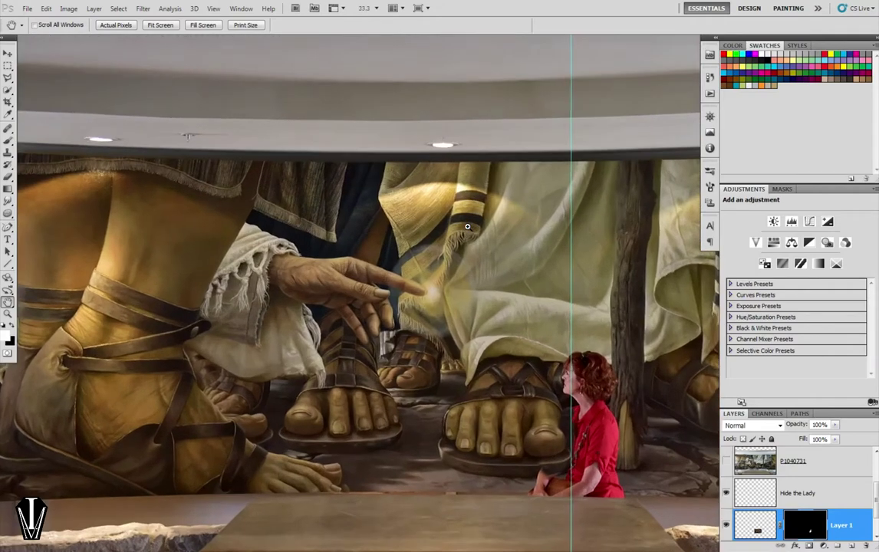
key(ctrl+plus)
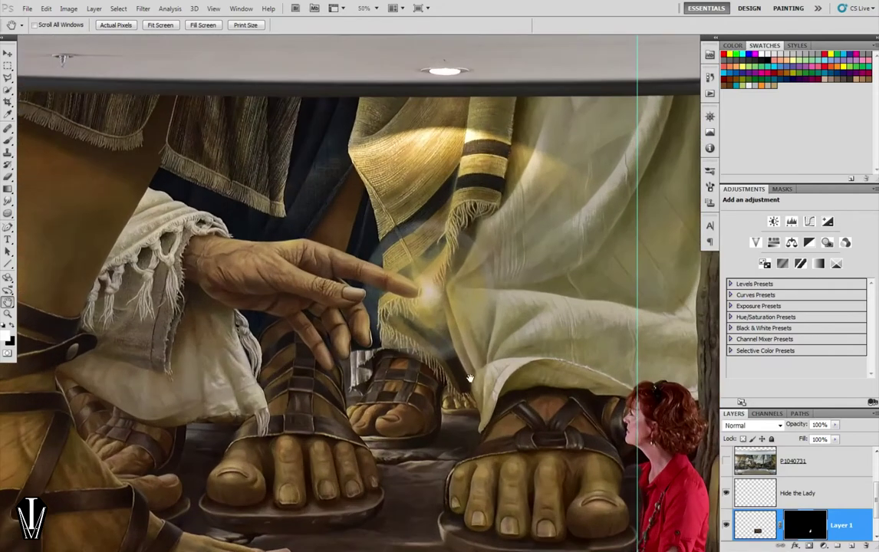
drag(468, 382, 377, 244)
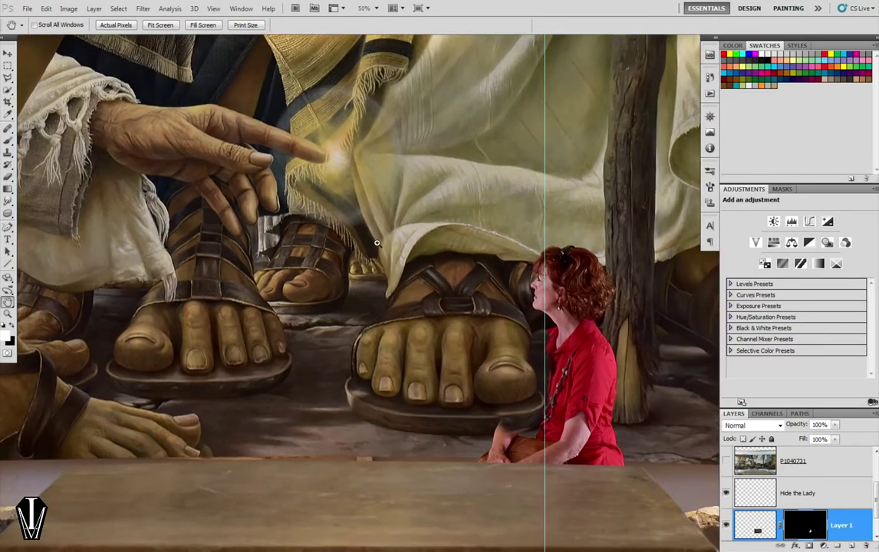
ctrl+click(377, 244)
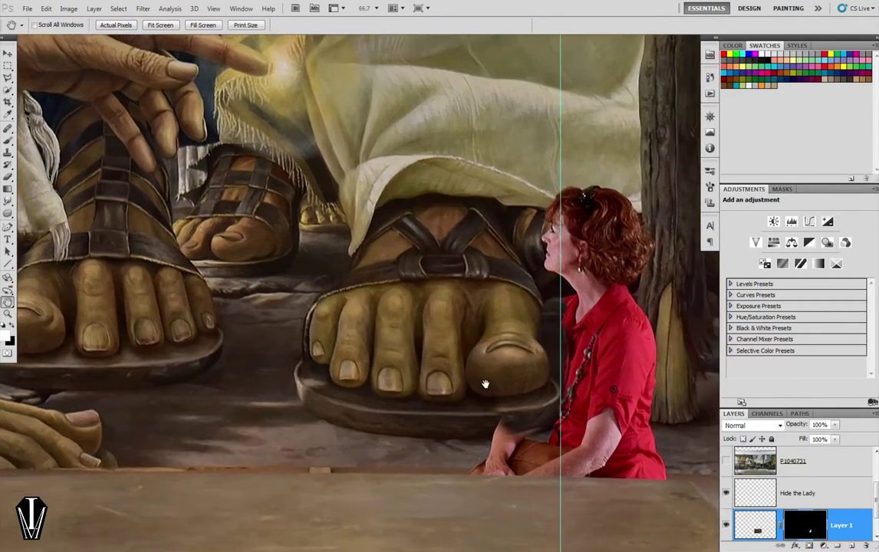
drag(514, 438, 460, 350)
ctrl+click(537, 399)
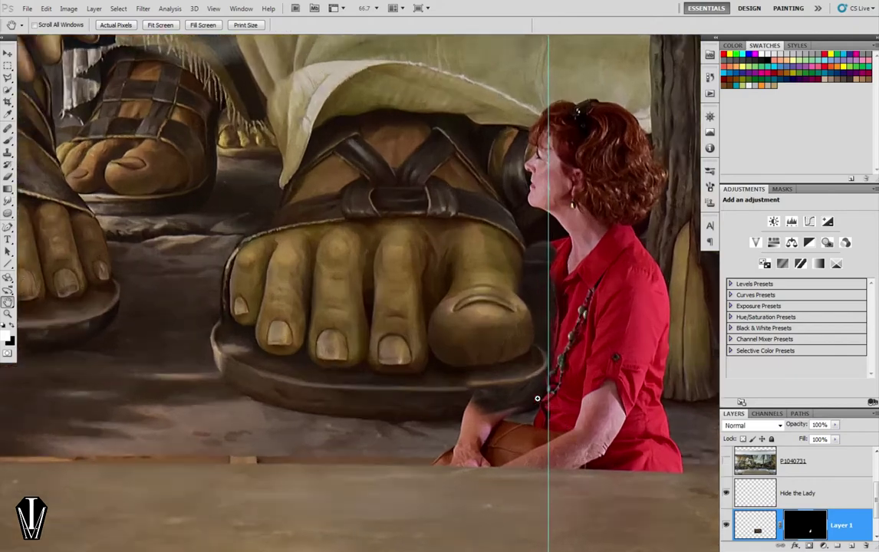
drag(537, 398, 333, 280)
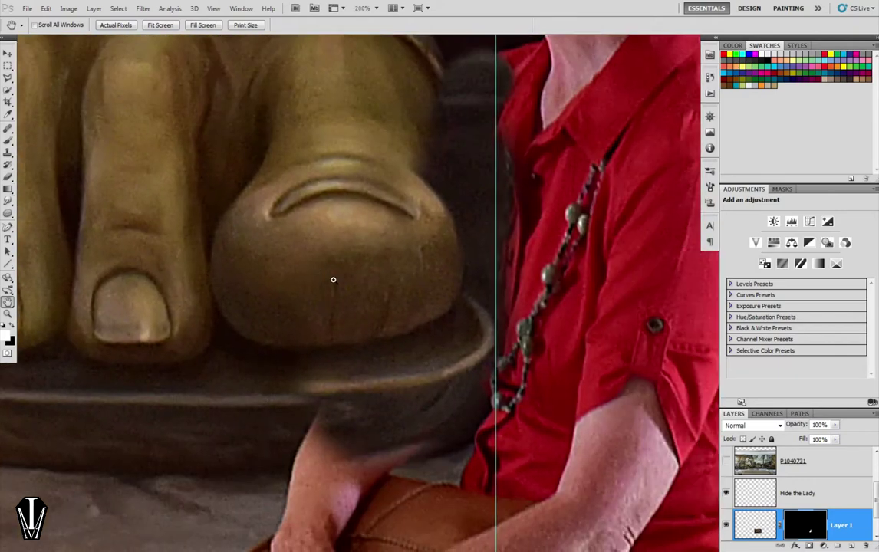
alt+click(333, 279)
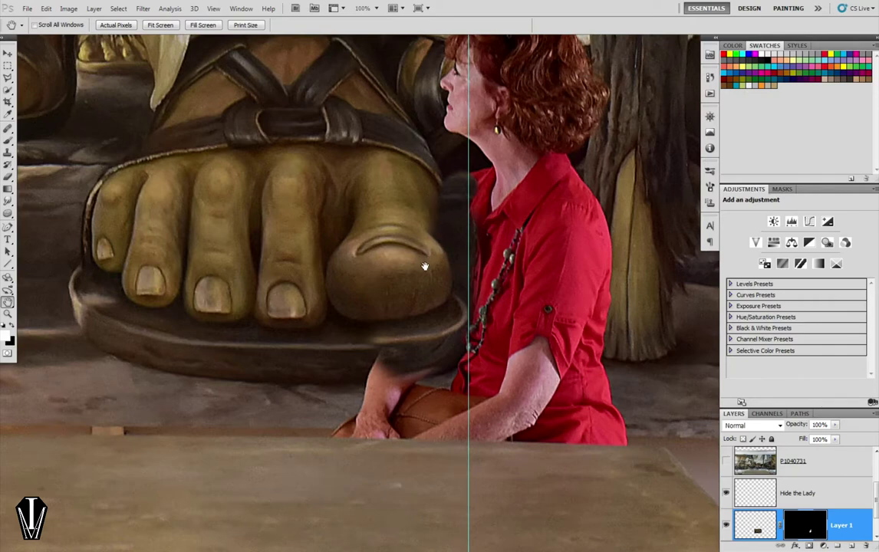
drag(376, 310, 384, 287)
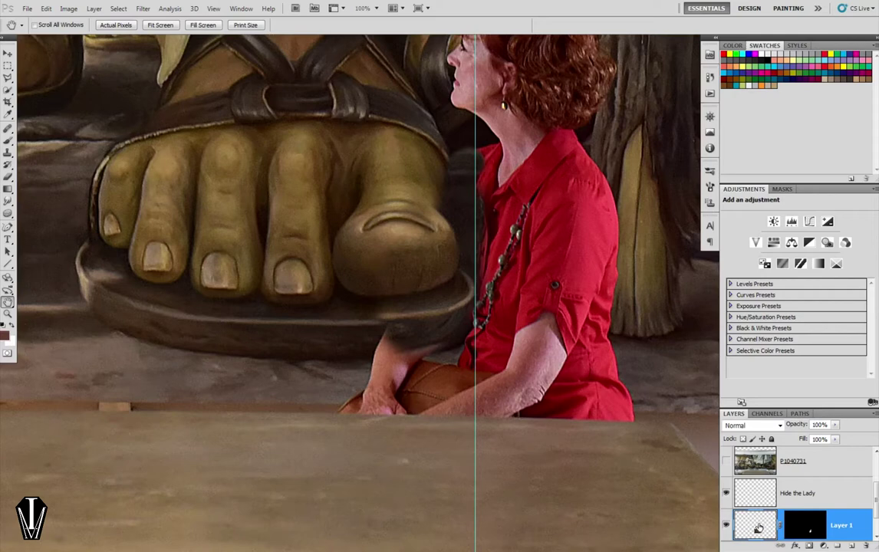
Invert the Layer 1 copy mask to white so the sandal patch shows over the woman.
click(802, 528)
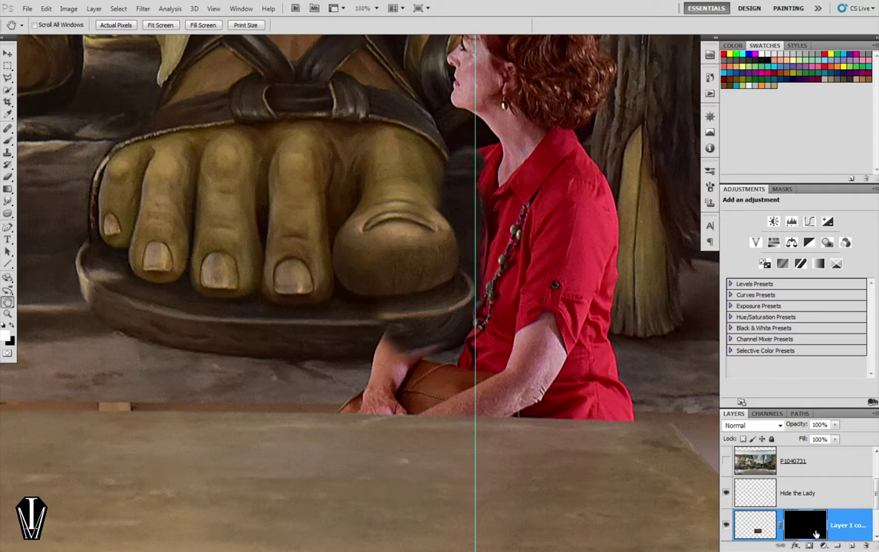
key(ctrl+i)
mouse_move(414, 310)
mouse_down()
mouse_move(468, 324)
mouse_move(419, 334)
mouse_up()
Flip the sandal patch horizontally so its big toe faces left.
key(ctrl+t)
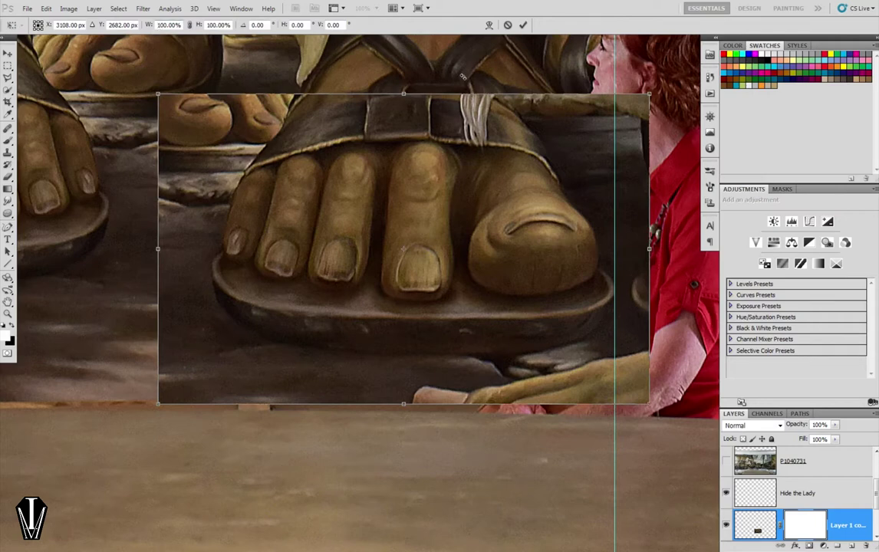
key(alt+e)
key(a)
key(h)
key(Return)
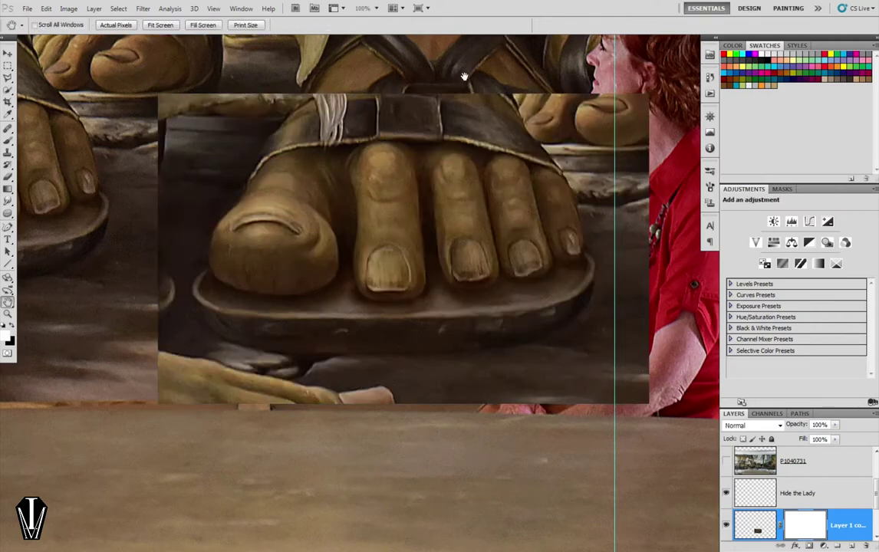
drag(502, 296, 428, 271)
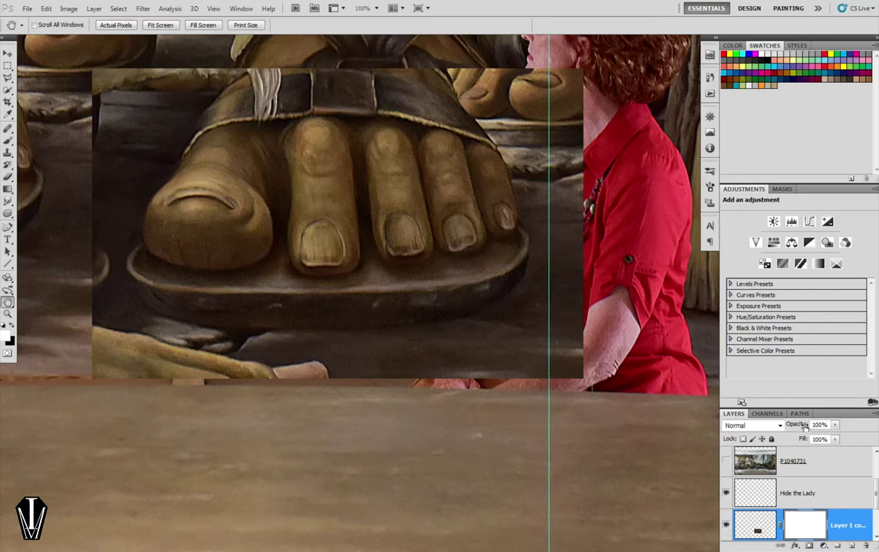
Set the sandal patch to 61% opacity and nudge it up and right onto the foot below.
drag(803, 426, 783, 423)
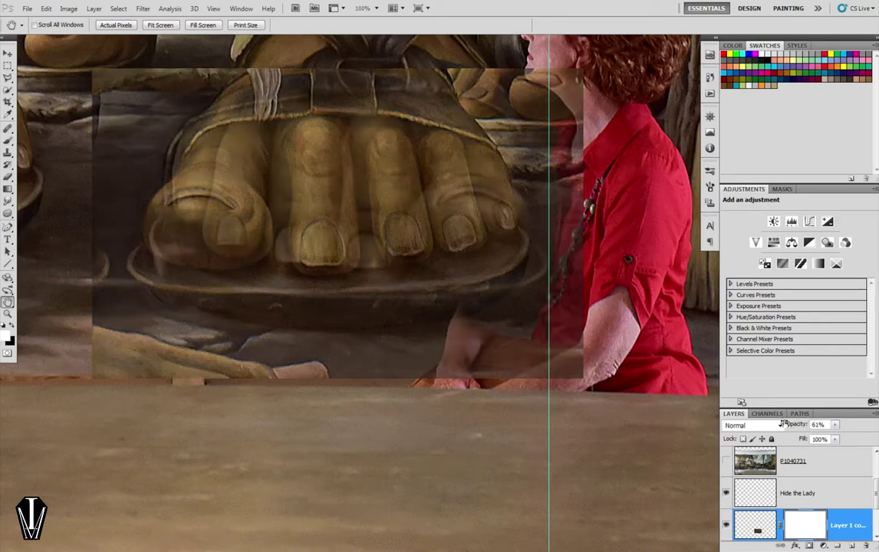
drag(489, 330, 448, 334)
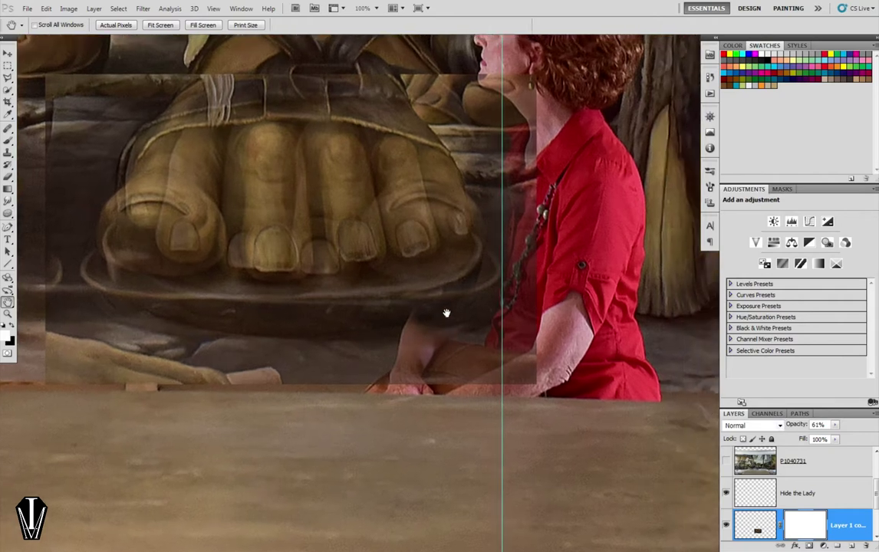
drag(383, 267, 404, 238)
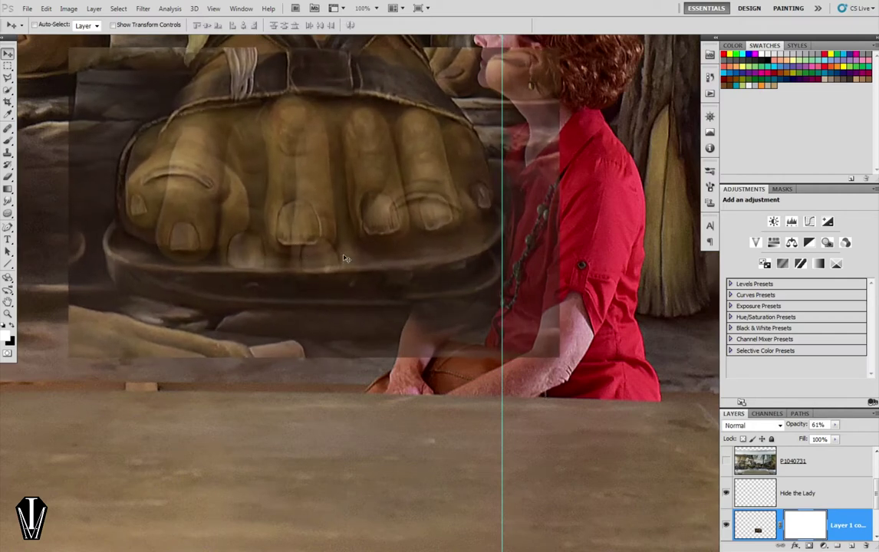
key(ctrl+t)
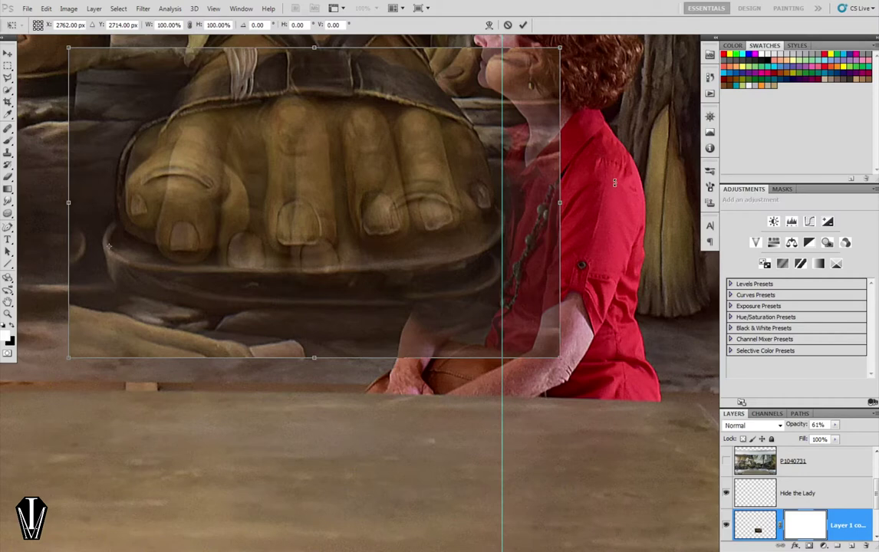
Rotate the sandal patch 5.7° clockwise to match the painted foot and commit.
drag(617, 176, 613, 228)
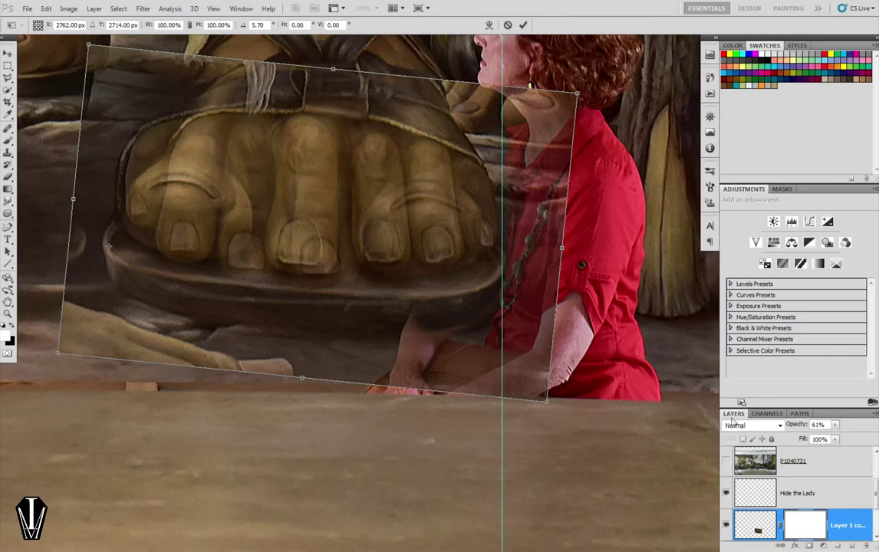
key(Return)
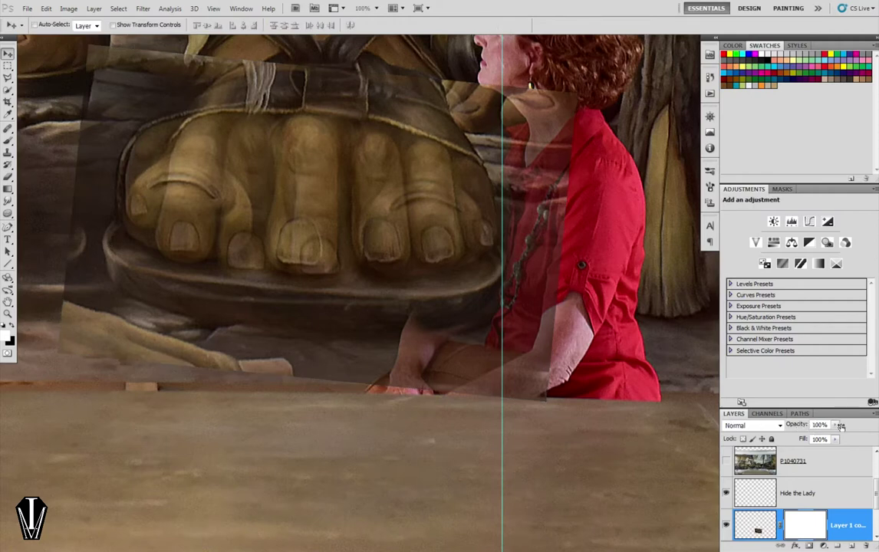
Restore the sandal patch to 100% opacity and invert its mask to black, hiding it.
drag(794, 430, 877, 434)
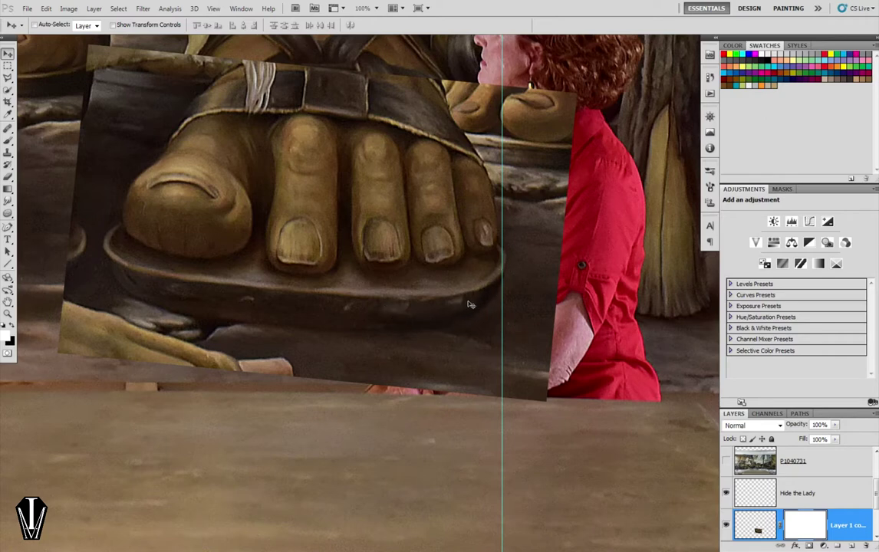
mouse_move(257, 291)
mouse_down()
mouse_move(580, 289)
mouse_move(251, 307)
mouse_move(221, 290)
mouse_move(261, 257)
mouse_move(197, 259)
mouse_up()
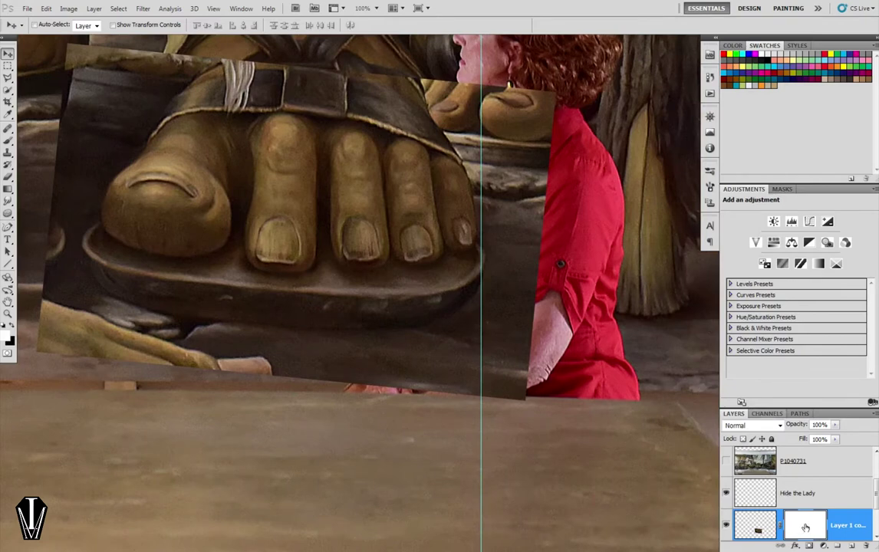
key(ctrl+i)
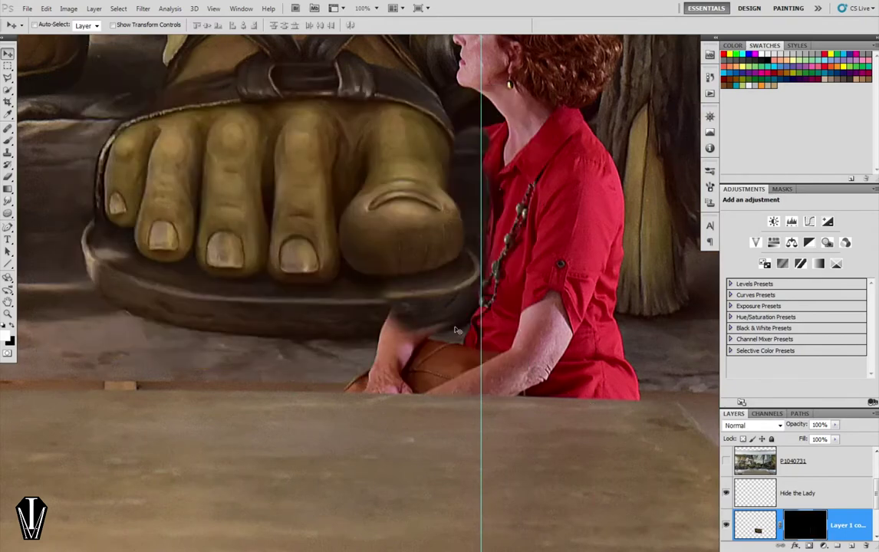
scroll(456, 327, up, 3)
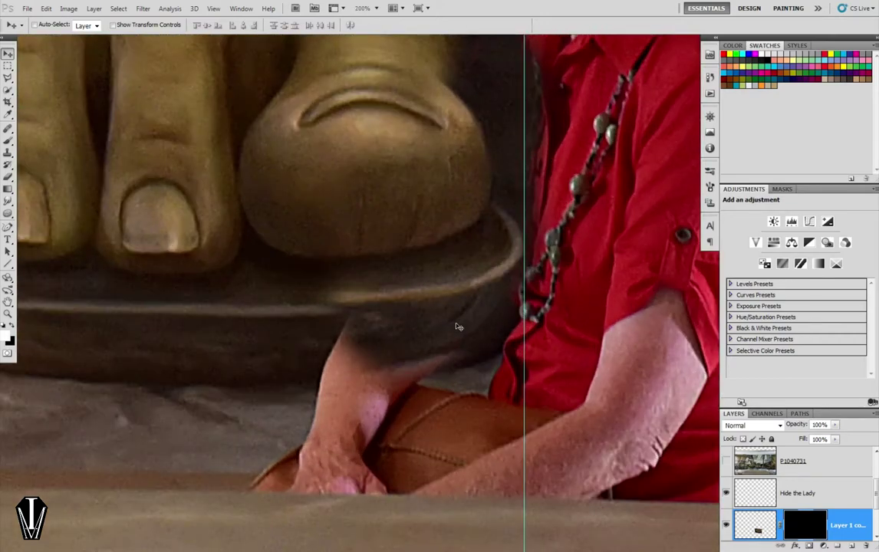
scroll(457, 327, down, 2)
scroll(457, 327, up, 2)
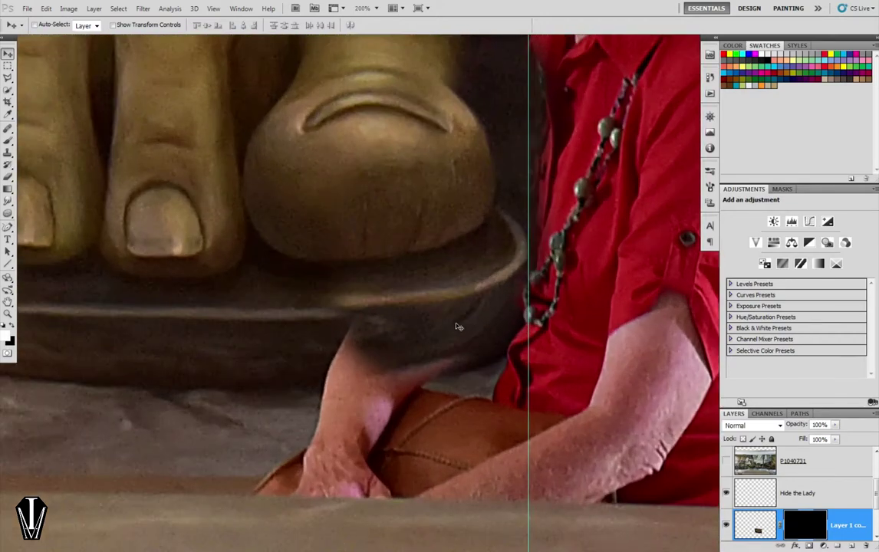
scroll(457, 326, down, 2)
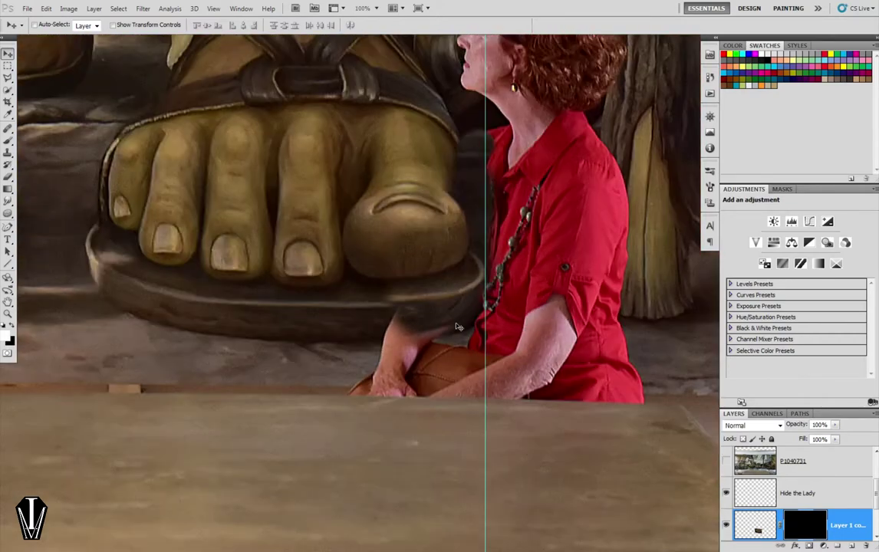
key(b)
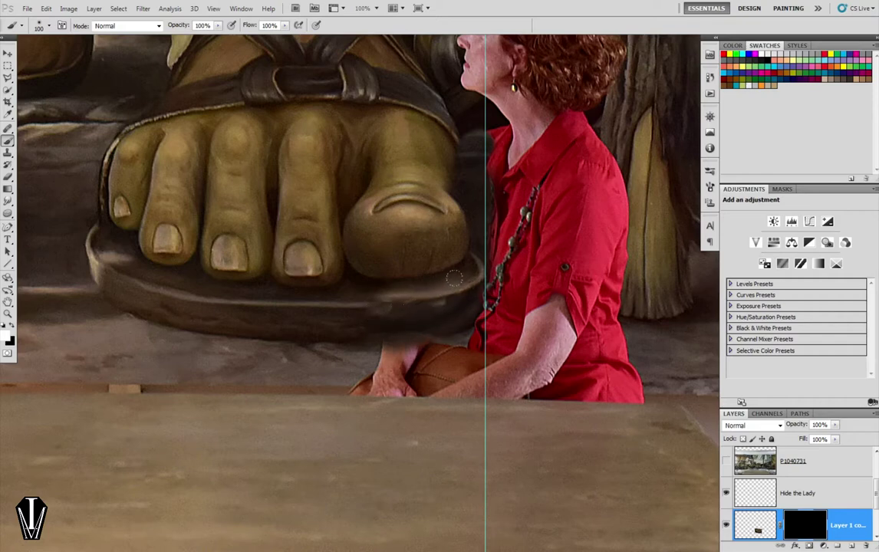
Paint the sandal mask edge by the woman's sleeve and sample a brown paint colour from the table.
drag(473, 263, 480, 235)
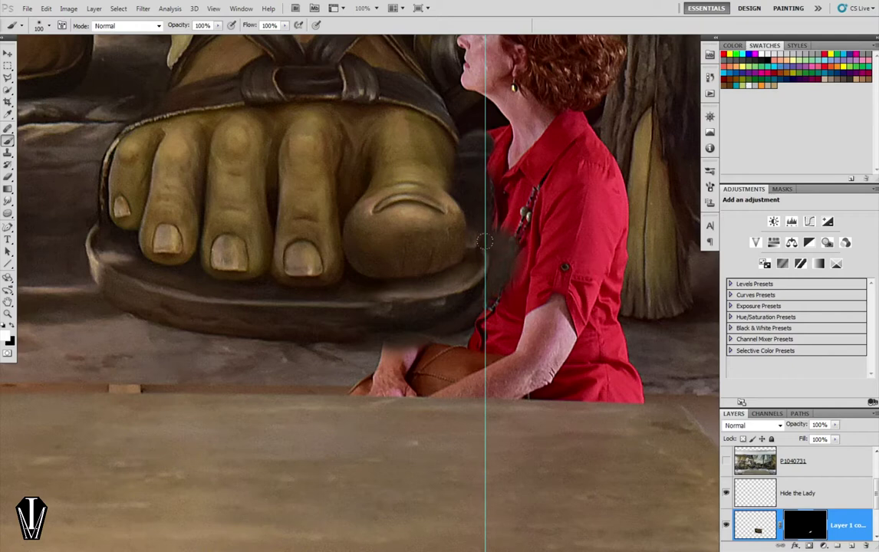
key(x)
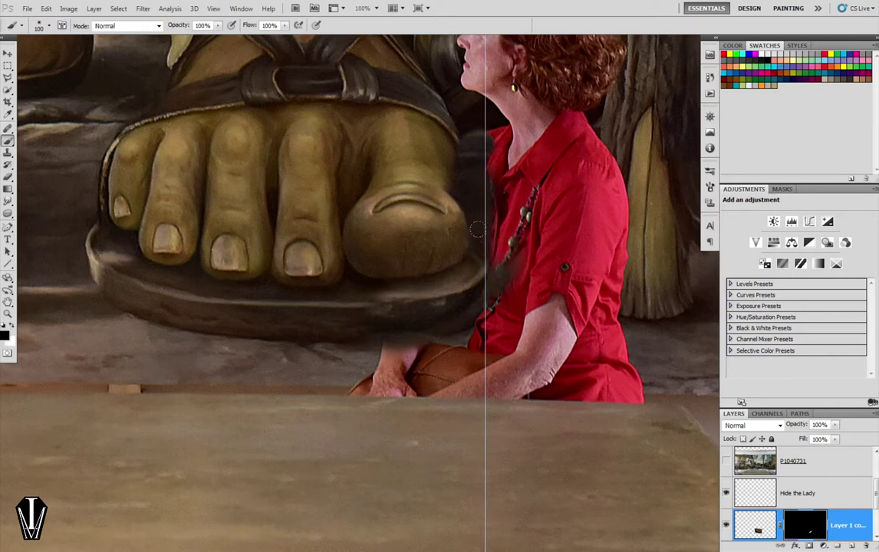
key(x)
key(x)
alt+click(688, 469)
key(v)
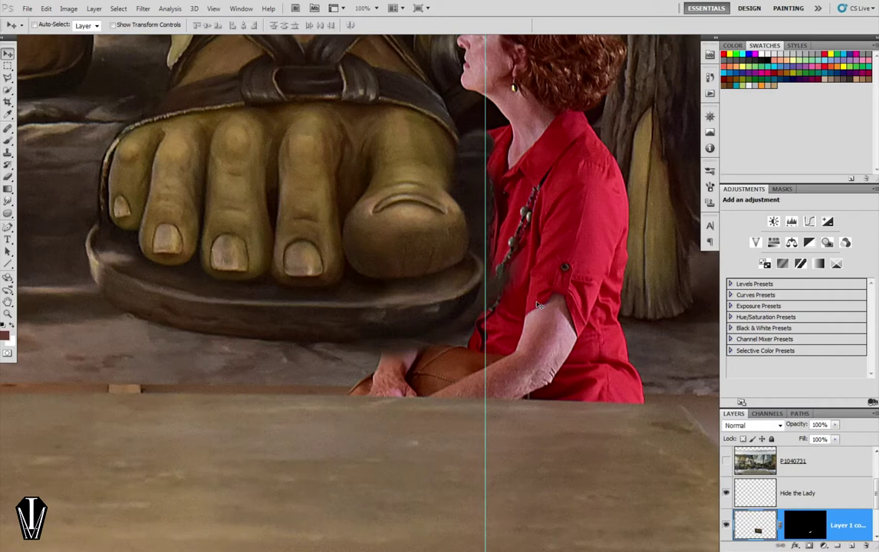
Rotate the sandal patch about -1.07° around a pivot on its right side.
key(ctrl+t)
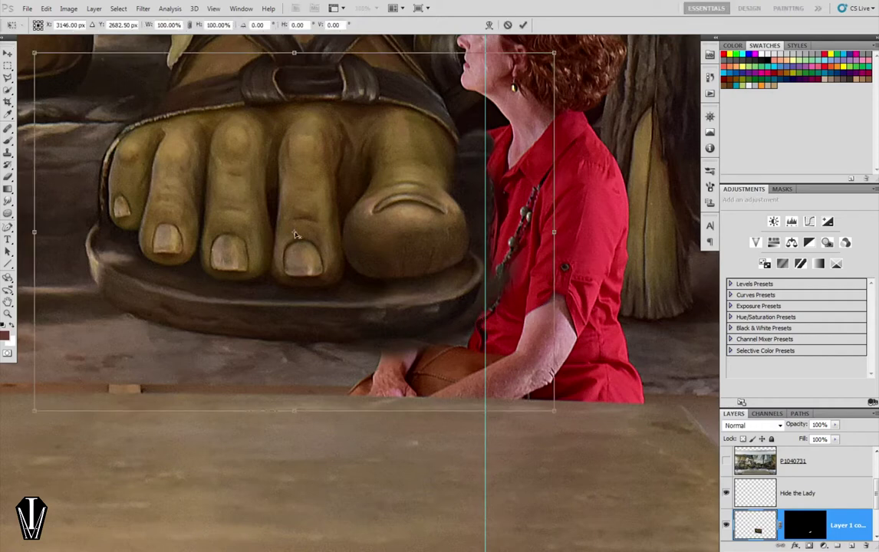
drag(294, 233, 480, 267)
drag(178, 475, 178, 478)
key(Return)
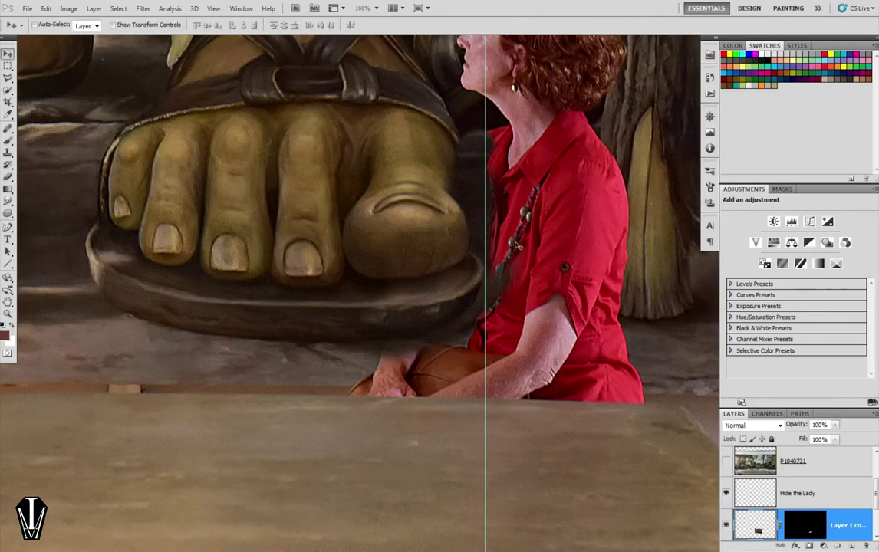
scroll(518, 223, down, 3)
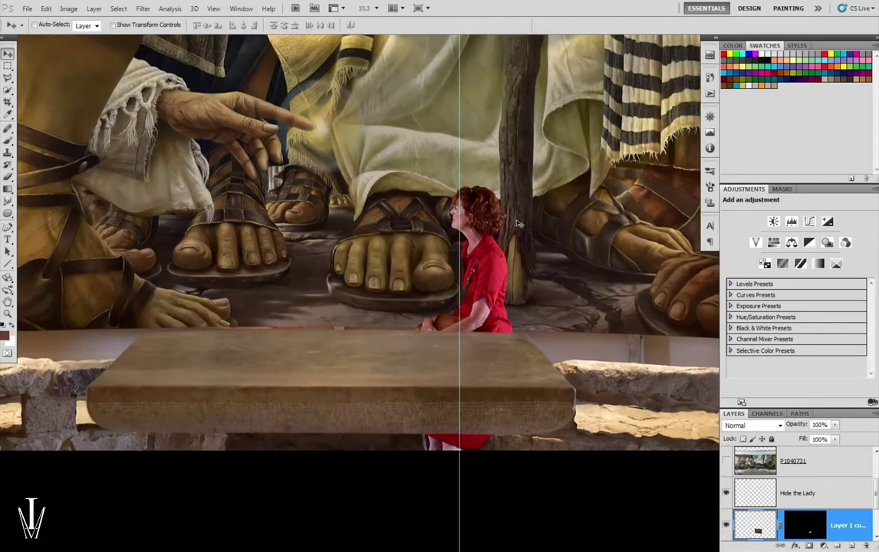
scroll(518, 223, up, 1)
scroll(518, 223, down, 1)
scroll(517, 222, down, 1)
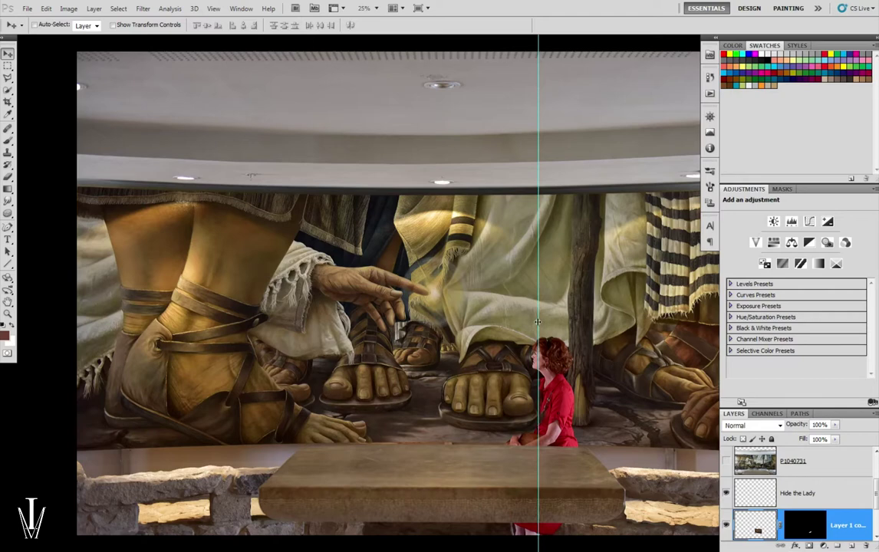
Hide the vertical guide and toggle the original photo to compare with the composite.
key(ctrl+semicolon)
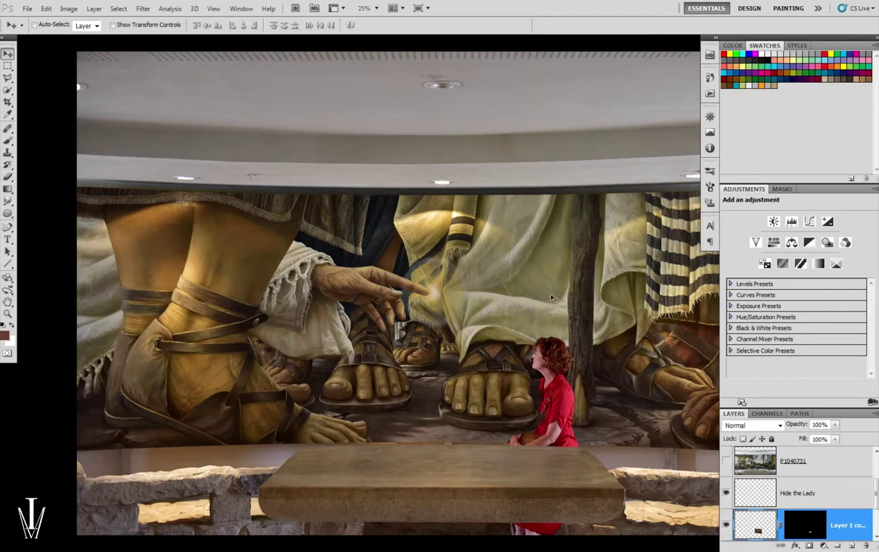
scroll(550, 298, up, 1)
scroll(551, 298, up, 1)
scroll(551, 298, up, 1)
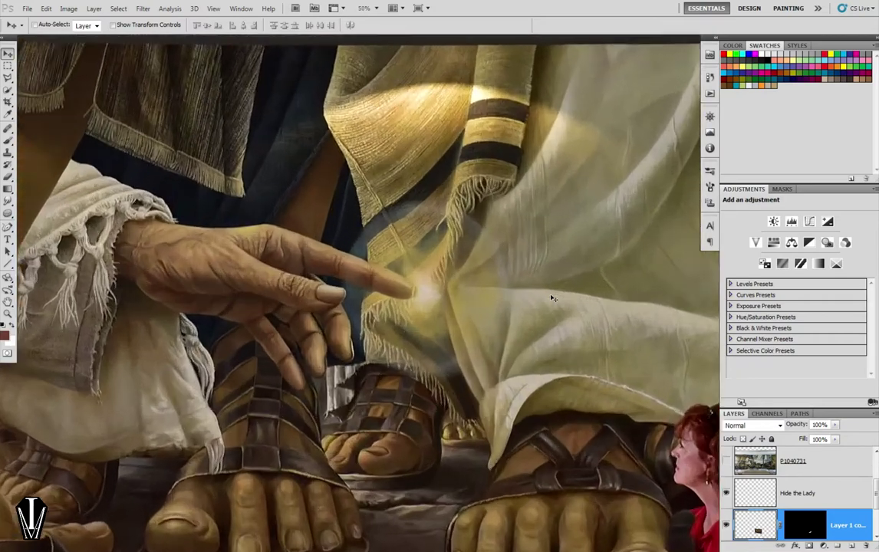
drag(550, 295, 312, 207)
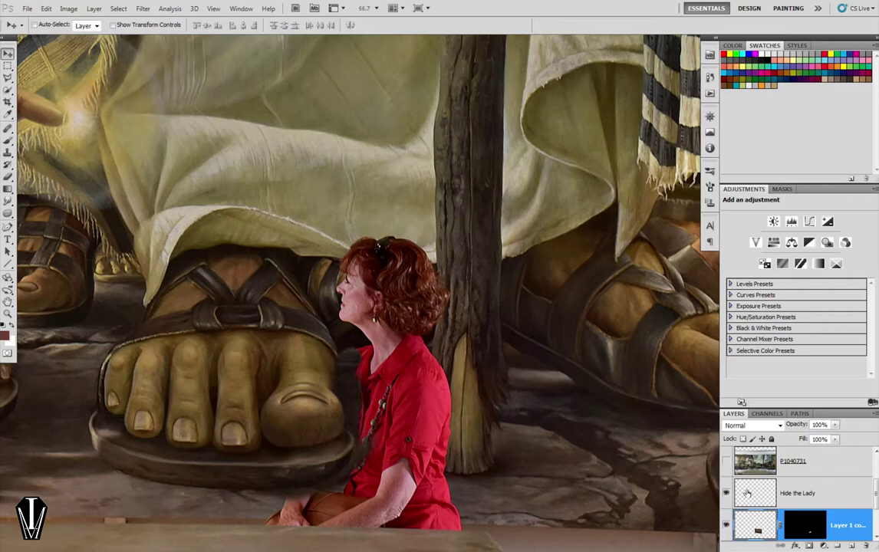
click(727, 462)
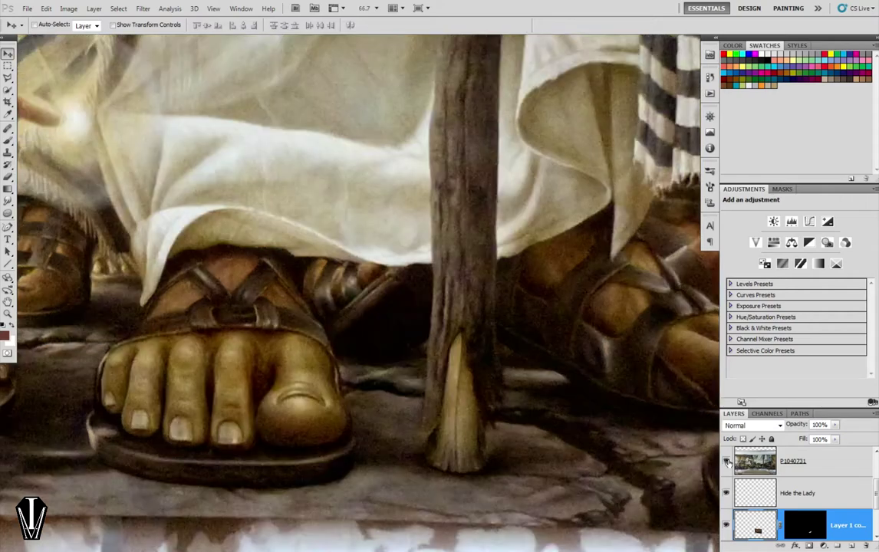
click(728, 461)
click(727, 461)
click(727, 462)
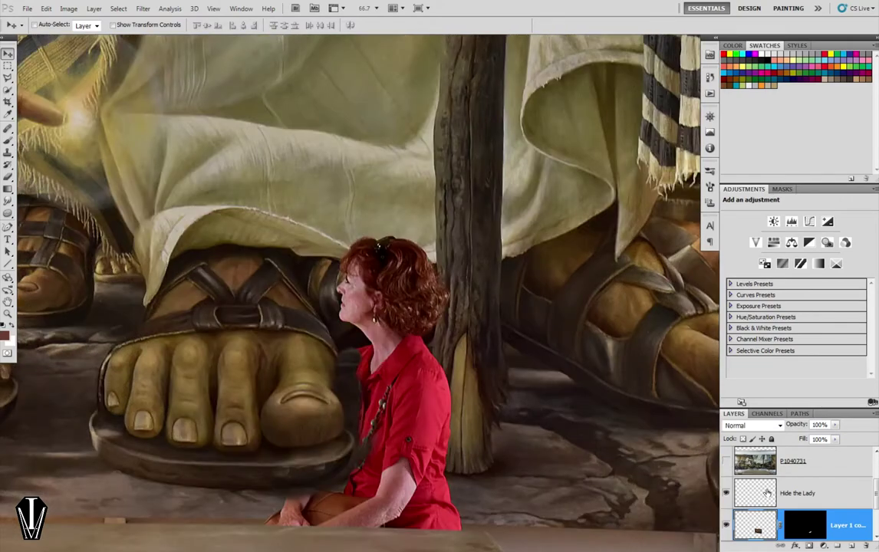
Select the Hide the Lady layer and get the Clone Stamp ready, sampling Current & Below.
click(755, 496)
drag(461, 270, 529, 199)
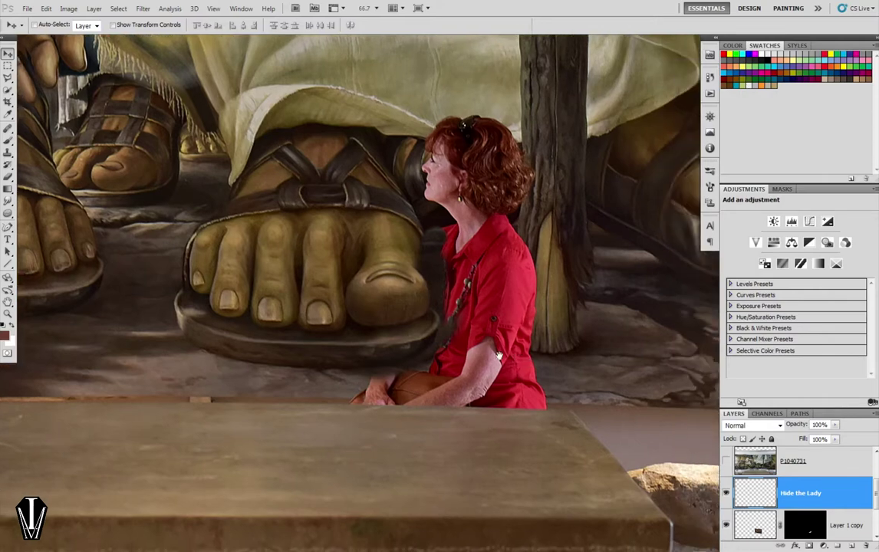
drag(488, 355, 330, 345)
mouse_move(115, 345)
mouse_down()
mouse_move(443, 350)
mouse_move(264, 434)
mouse_move(378, 346)
mouse_up()
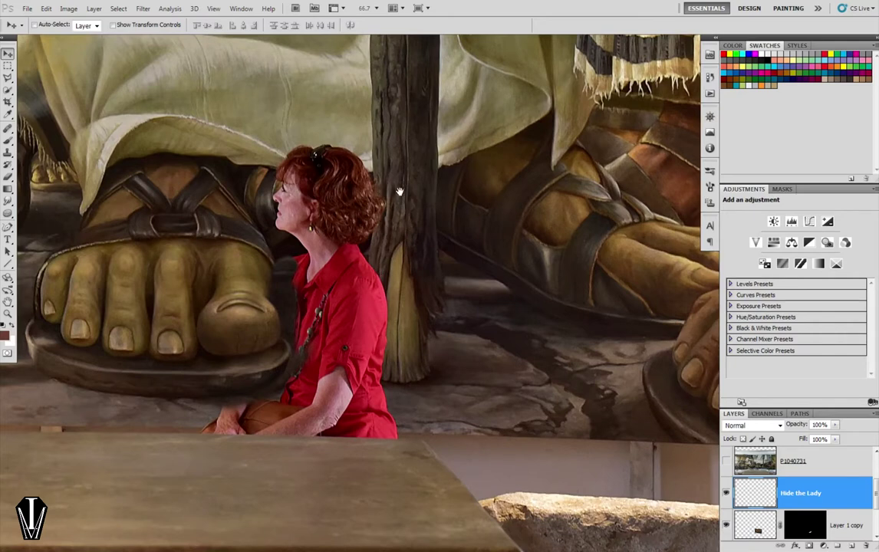
drag(399, 191, 480, 262)
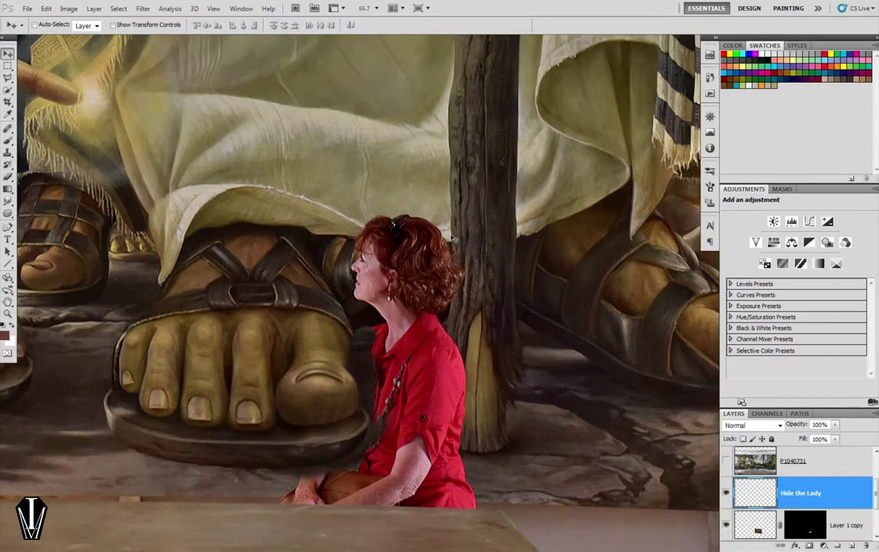
scroll(454, 240, up, 1)
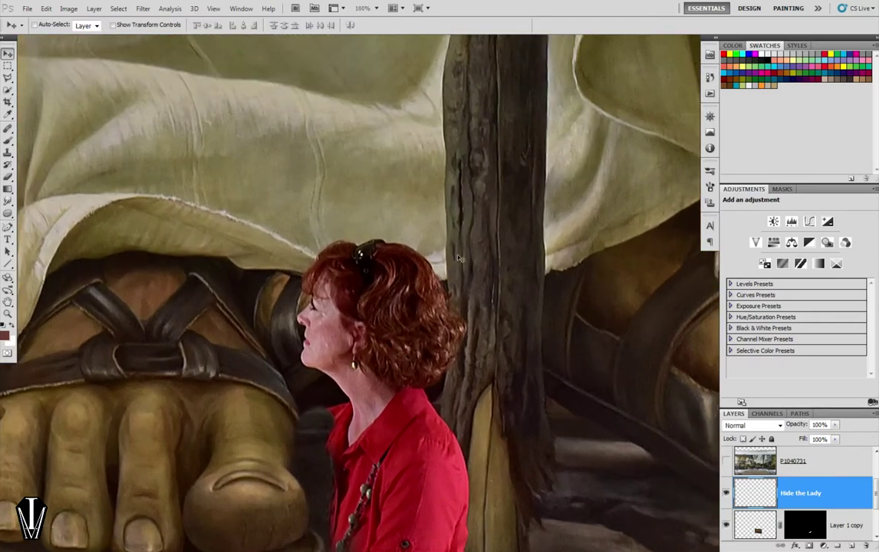
key(s)
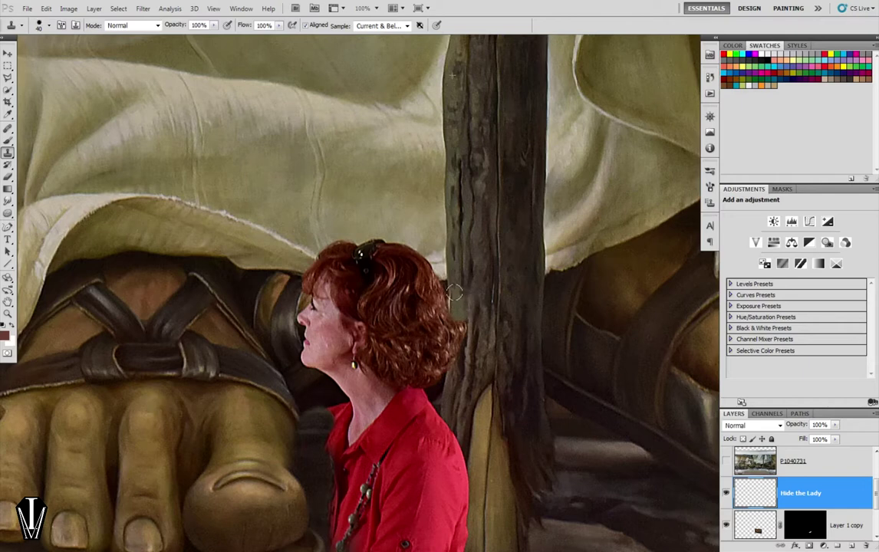
Clone bark over the hair at the post, then delete the misplaced patch with a marquee selection.
drag(457, 308, 455, 352)
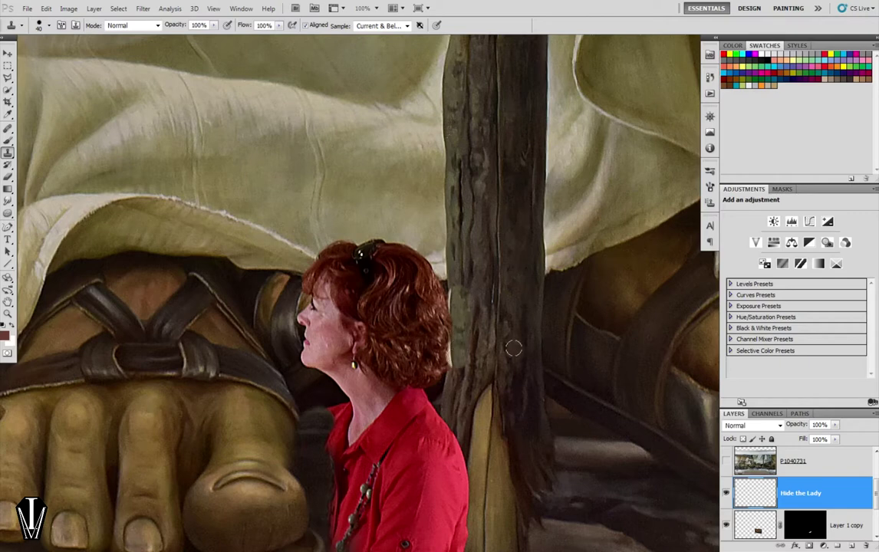
key(v)
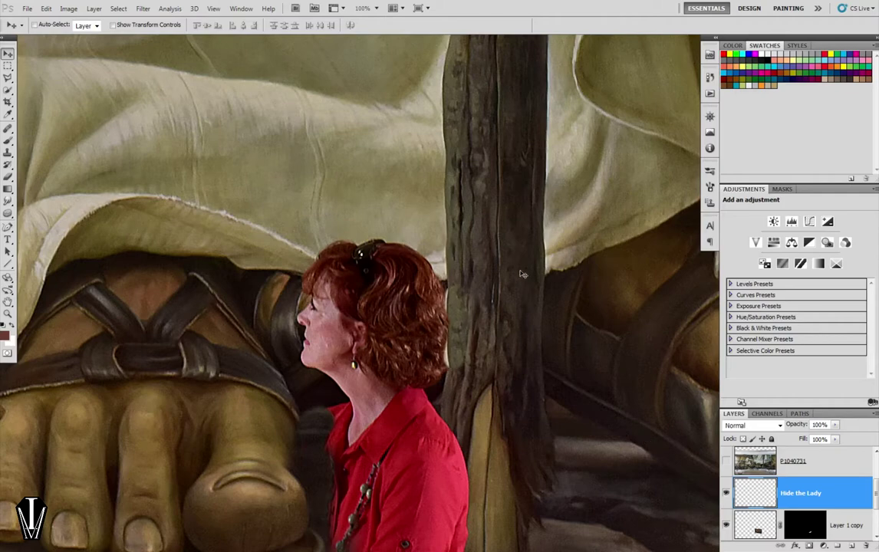
scroll(522, 273, up, 2)
scroll(521, 269, up, 2)
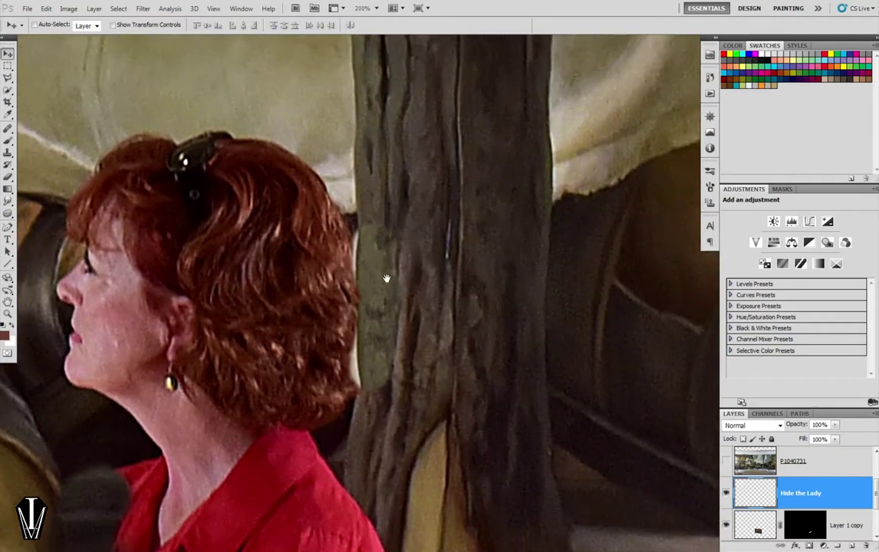
drag(386, 278, 390, 304)
scroll(414, 230, left, 2)
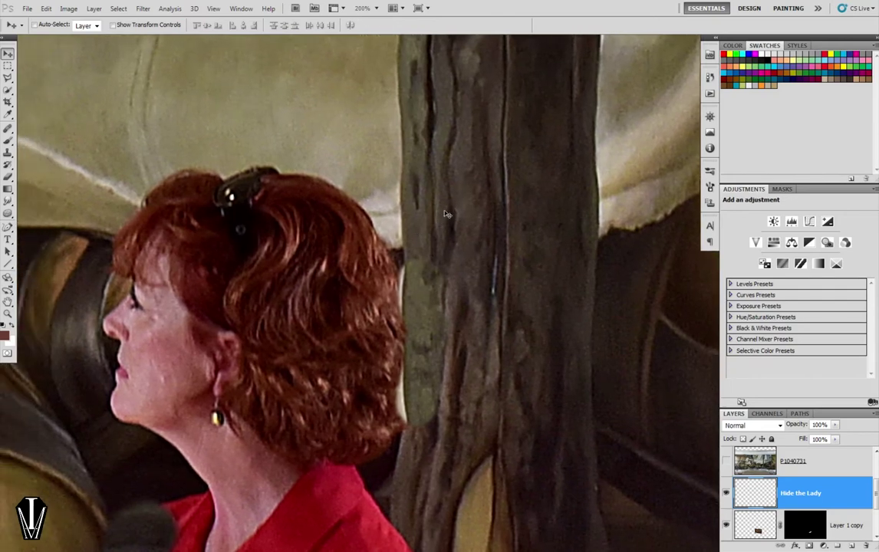
key(m)
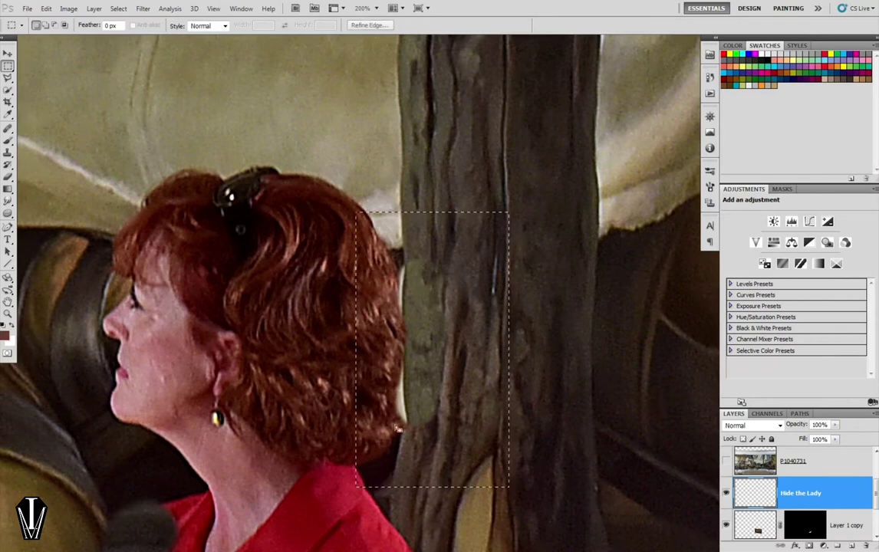
key(Delete)
key(ctrl+d)
Sample the post's bark and clone it along the back edge of the woman's hair.
key(s)
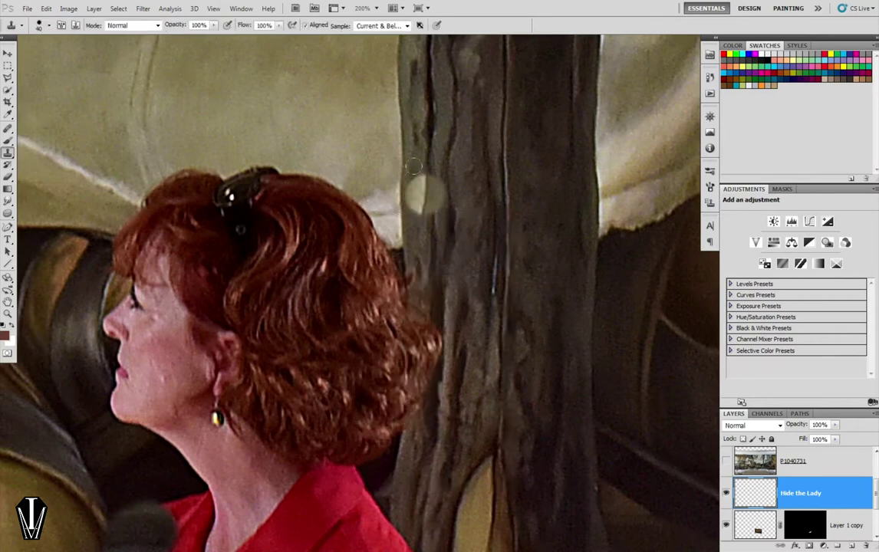
alt+click(424, 155)
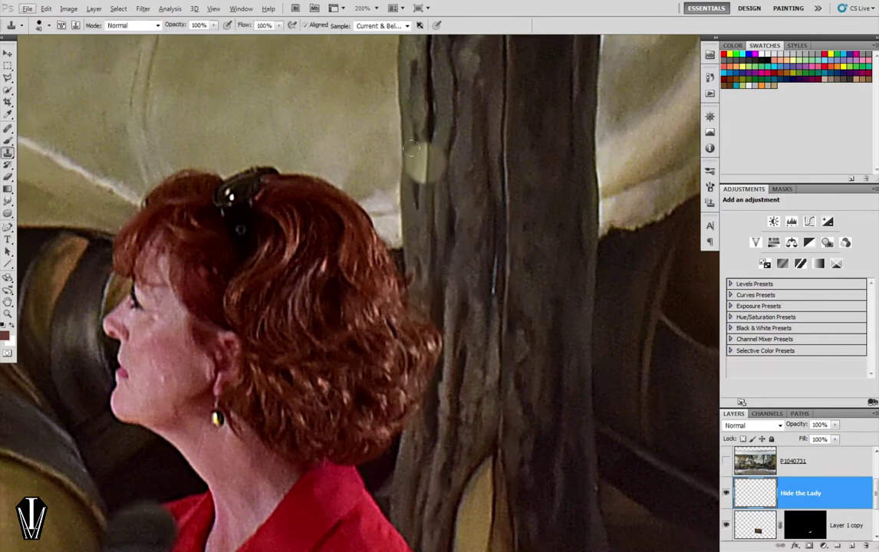
drag(408, 239, 438, 456)
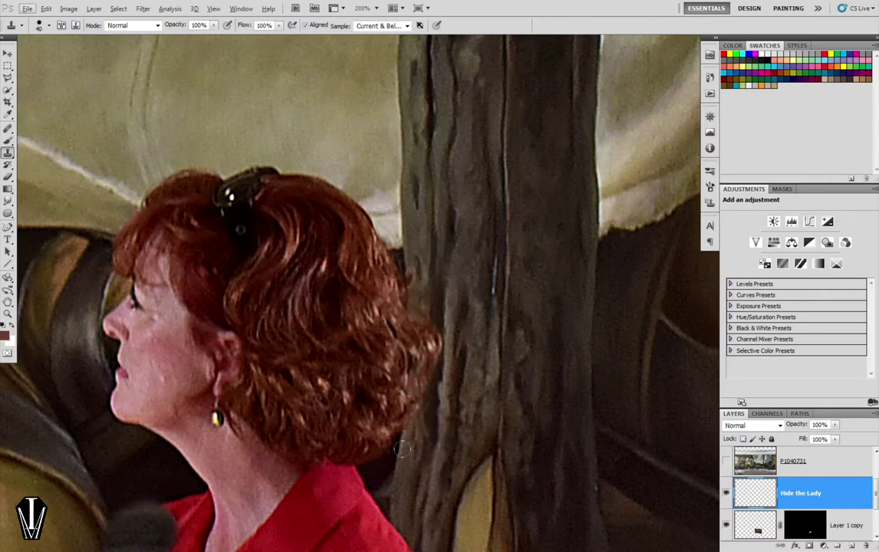
drag(438, 455, 421, 476)
mouse_move(407, 429)
mouse_down()
mouse_move(411, 410)
mouse_move(413, 418)
mouse_up()
drag(411, 422, 411, 451)
mouse_move(411, 414)
mouse_down()
mouse_move(421, 375)
mouse_move(421, 239)
mouse_move(418, 268)
mouse_move(438, 291)
mouse_move(432, 279)
mouse_move(418, 318)
mouse_move(464, 292)
mouse_move(428, 317)
mouse_move(428, 367)
mouse_up()
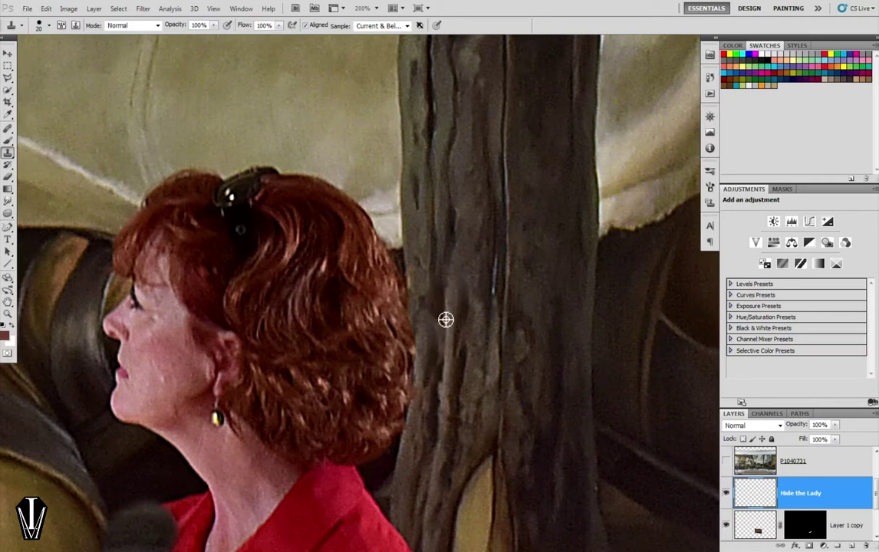
Resample fresh bark and clone it further along the trunk and hair edge.
alt+click(446, 319)
mouse_move(437, 333)
mouse_down()
mouse_move(436, 362)
mouse_move(436, 315)
mouse_up()
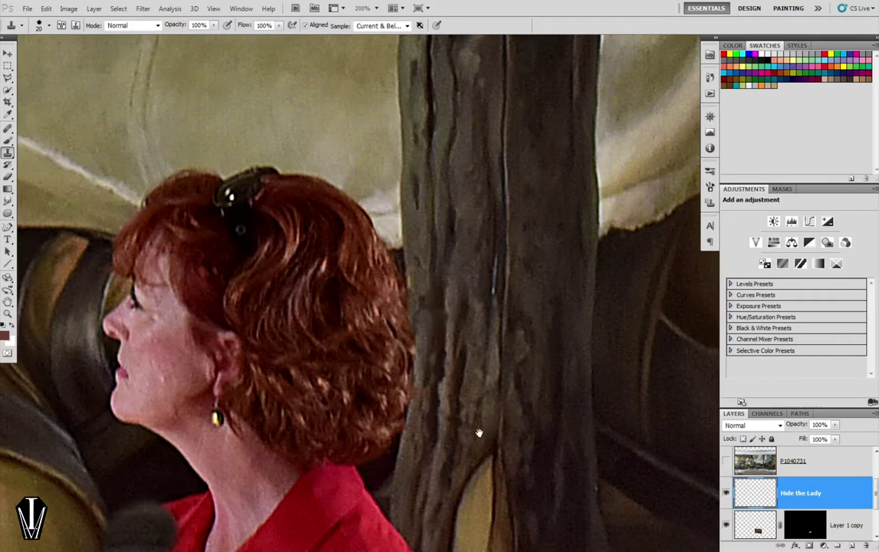
drag(471, 413, 470, 403)
mouse_move(399, 257)
mouse_down()
mouse_move(416, 293)
mouse_move(405, 221)
mouse_up()
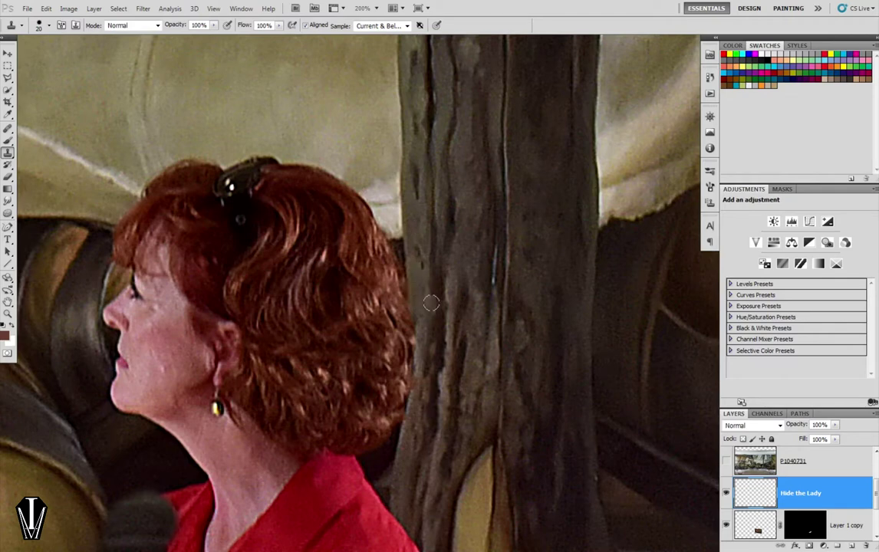
alt+click(419, 225)
drag(415, 258, 415, 262)
scroll(415, 291, down, 5)
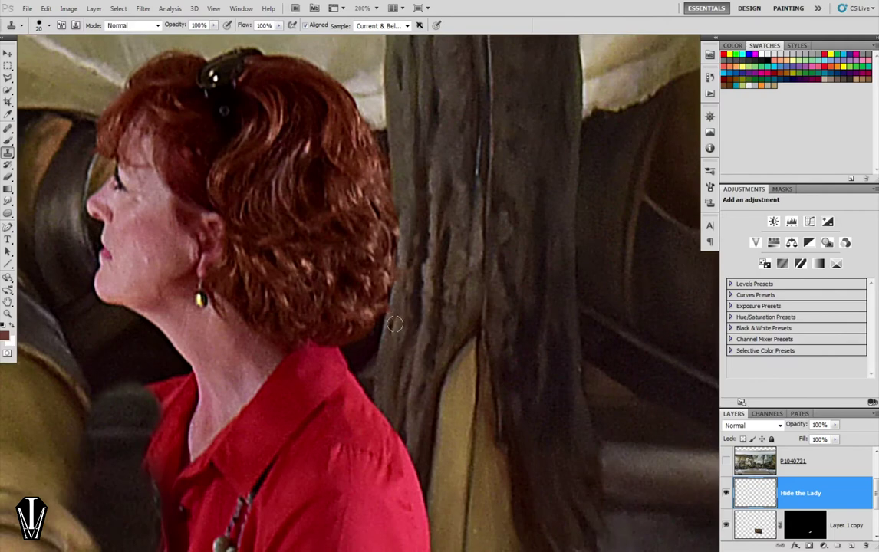
drag(403, 278, 407, 267)
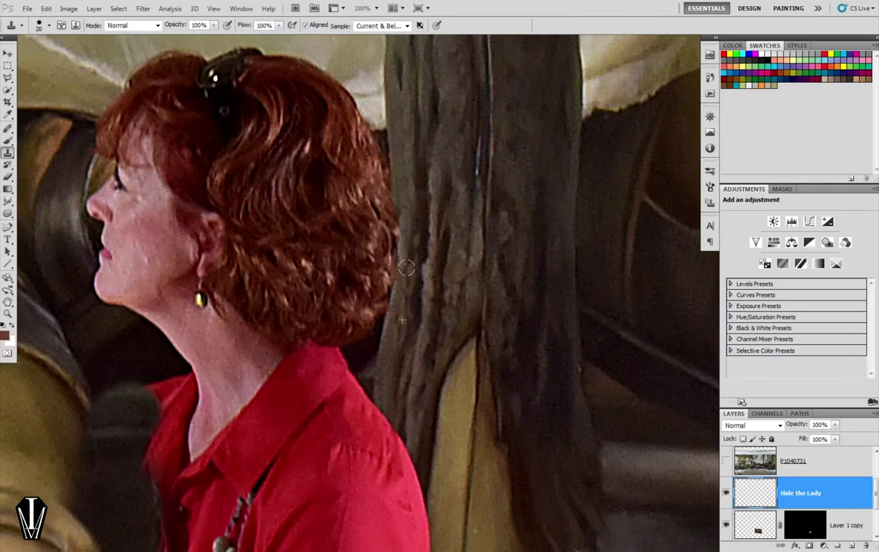
drag(414, 167, 431, 180)
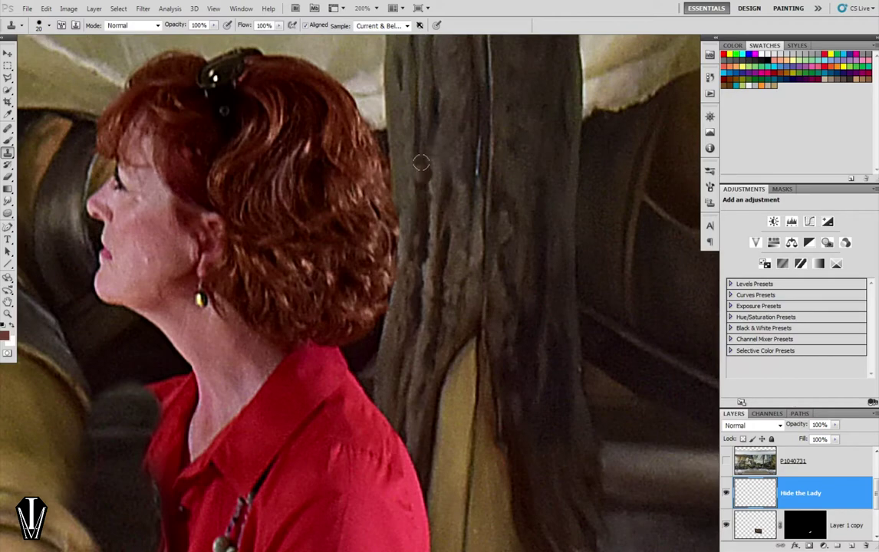
Bring the woman's head and cloth edge into view and show the P1040731 layer to compare.
drag(493, 176, 562, 276)
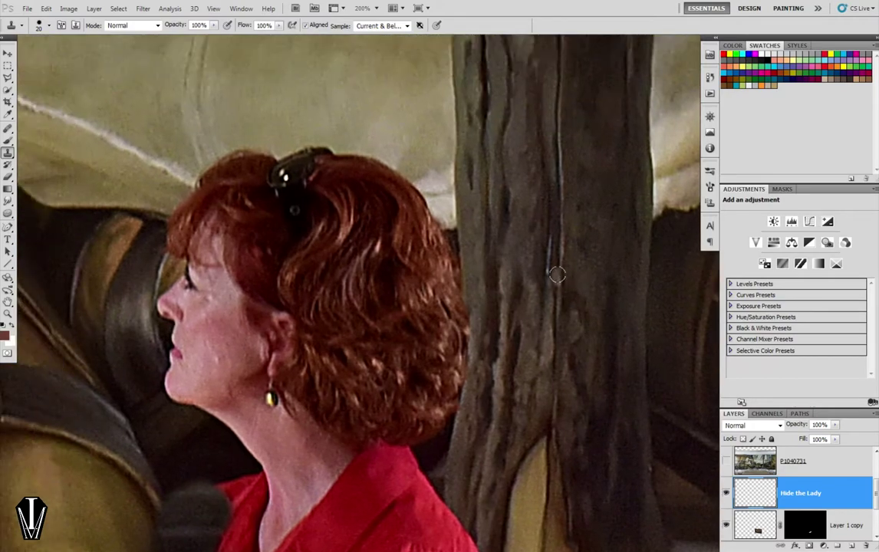
scroll(498, 290, down, 3)
scroll(539, 192, down, 2)
scroll(615, 192, left, 3)
scroll(430, 245, left, 3)
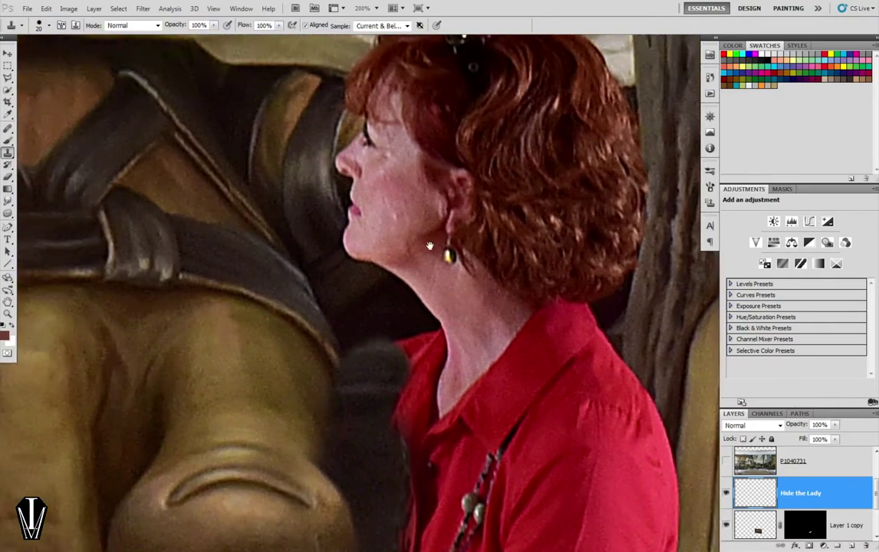
drag(429, 245, 448, 287)
alt+scroll(450, 289, down, 3)
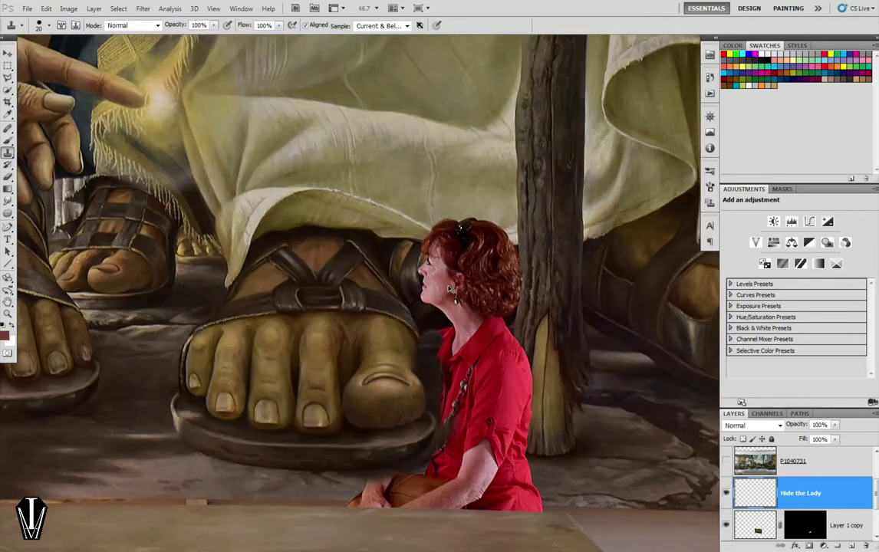
alt+scroll(450, 289, up, 2)
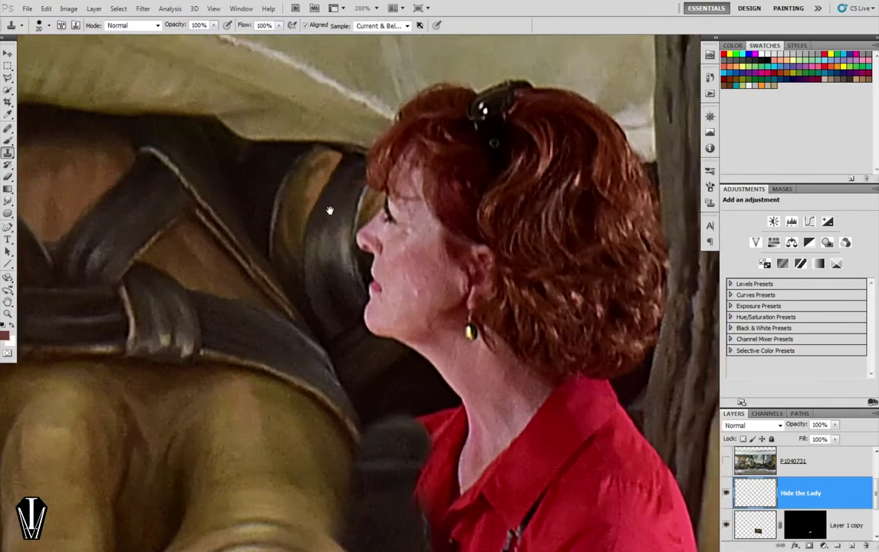
drag(332, 200, 340, 358)
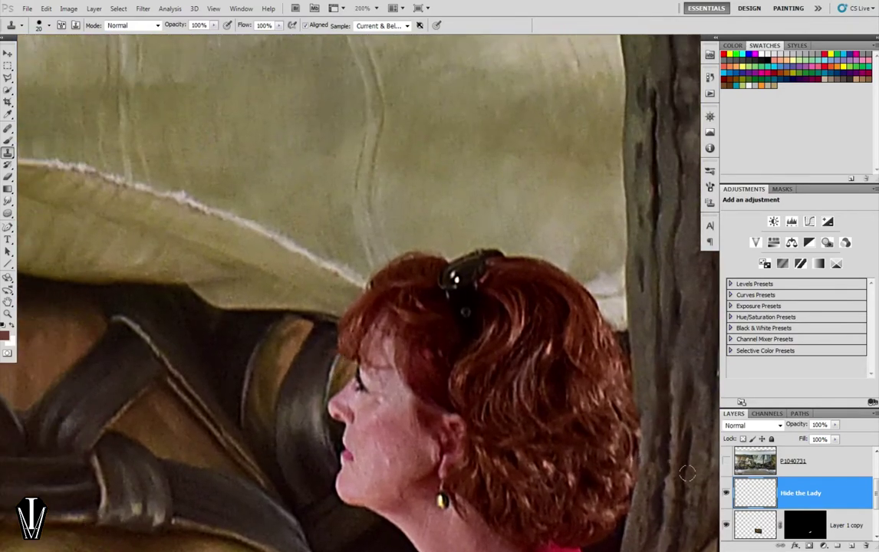
click(727, 463)
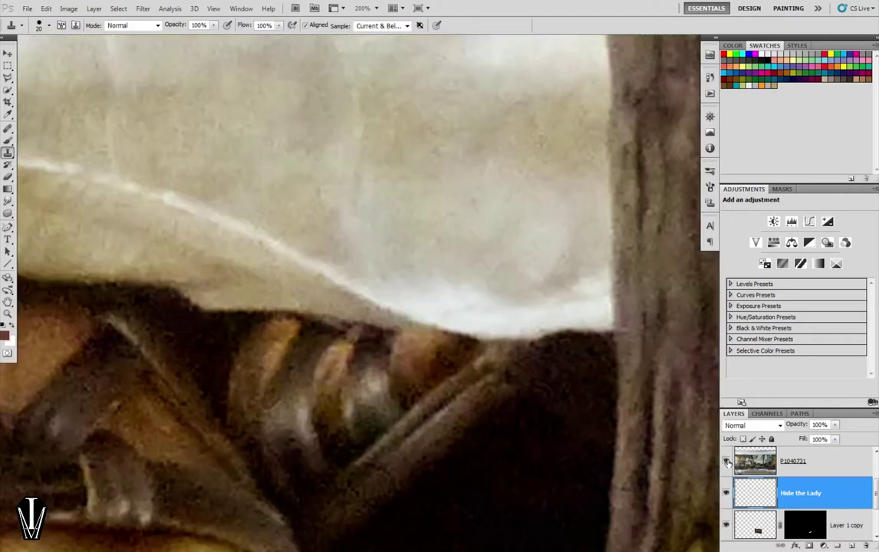
Clone cloth texture down over the top of the woman's hair, toggling P1040731 to compare.
click(728, 462)
click(728, 462)
click(728, 463)
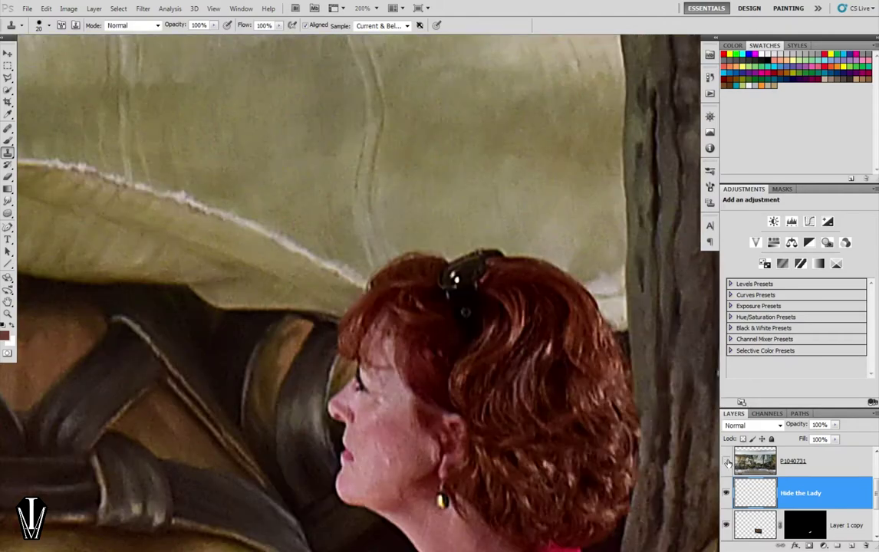
drag(224, 219, 328, 250)
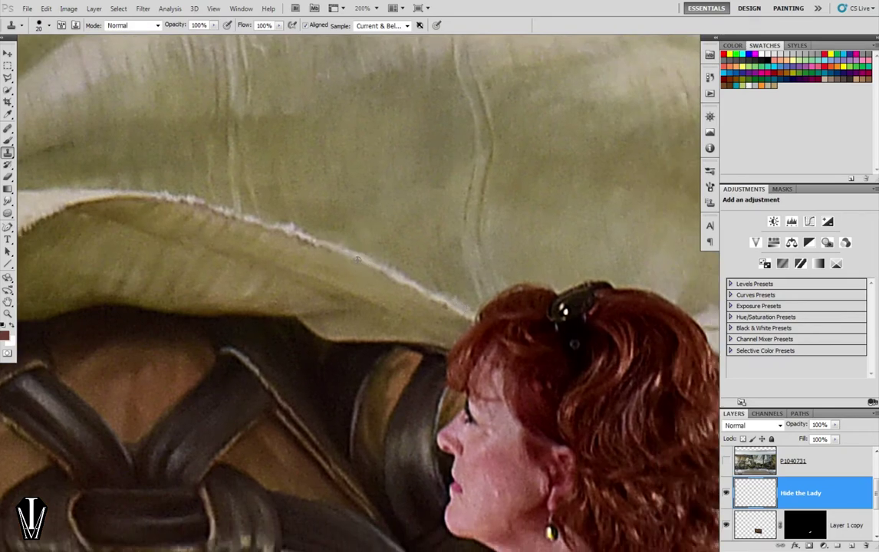
drag(357, 259, 197, 213)
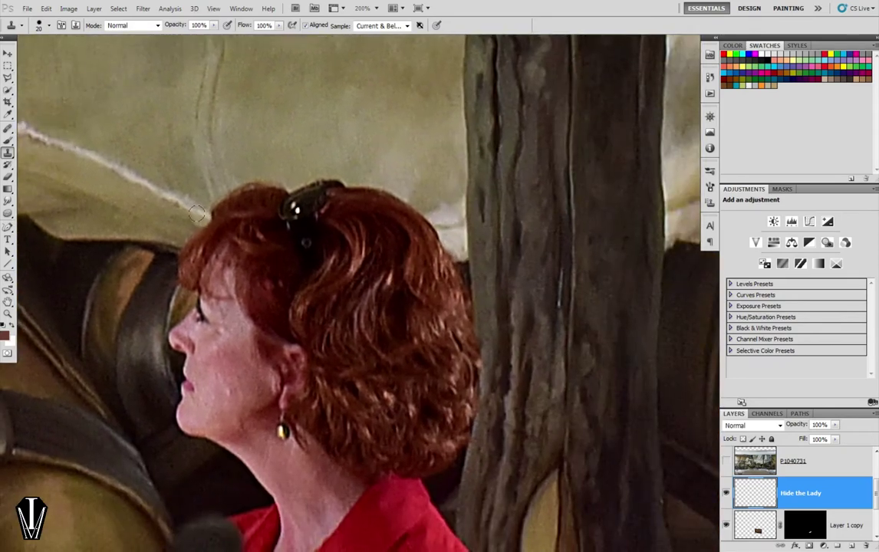
drag(47, 134, 128, 157)
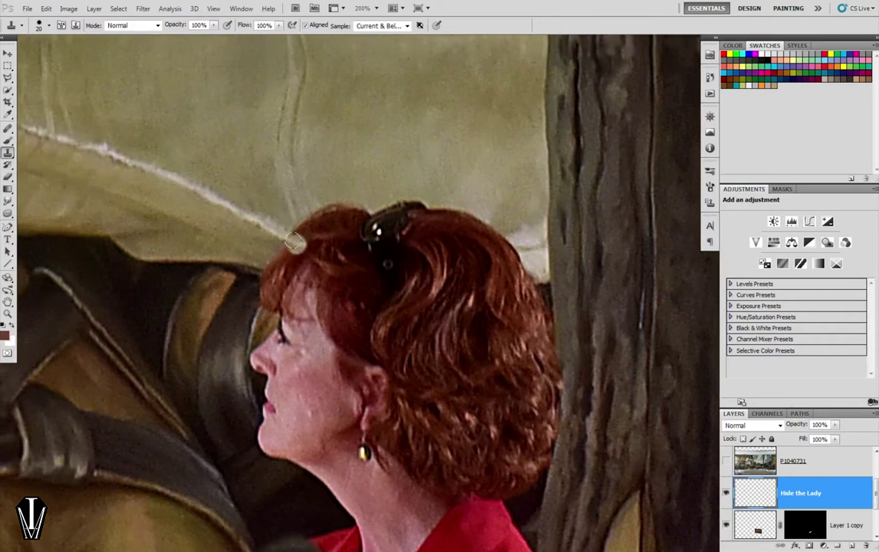
mouse_move(298, 232)
mouse_down()
mouse_move(333, 209)
mouse_move(315, 238)
mouse_move(259, 256)
mouse_move(329, 261)
mouse_move(298, 223)
mouse_move(322, 203)
mouse_move(362, 228)
mouse_move(406, 218)
mouse_move(353, 258)
mouse_move(349, 238)
mouse_move(405, 248)
mouse_move(403, 238)
mouse_move(430, 224)
mouse_move(456, 234)
mouse_move(453, 250)
mouse_move(464, 257)
mouse_move(479, 245)
mouse_move(475, 221)
mouse_move(500, 244)
mouse_move(488, 224)
mouse_move(506, 257)
mouse_move(435, 265)
mouse_up()
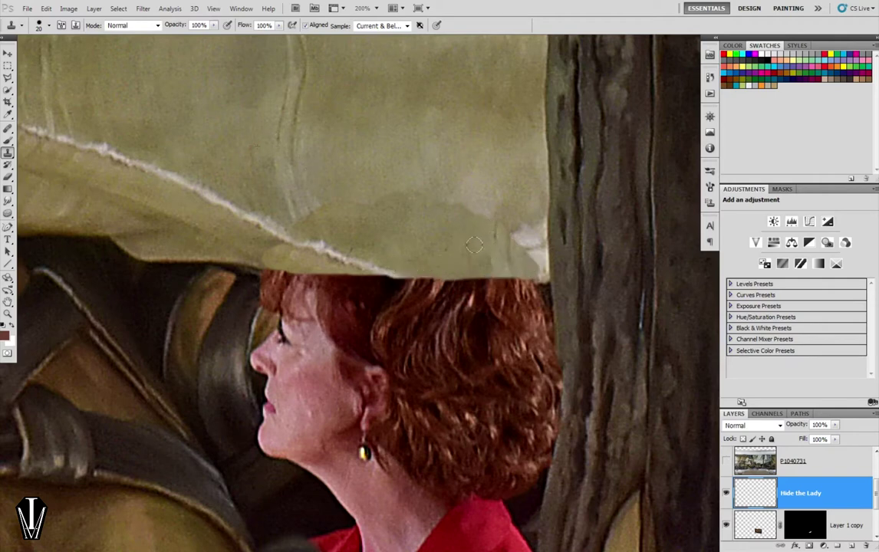
click(726, 461)
click(726, 461)
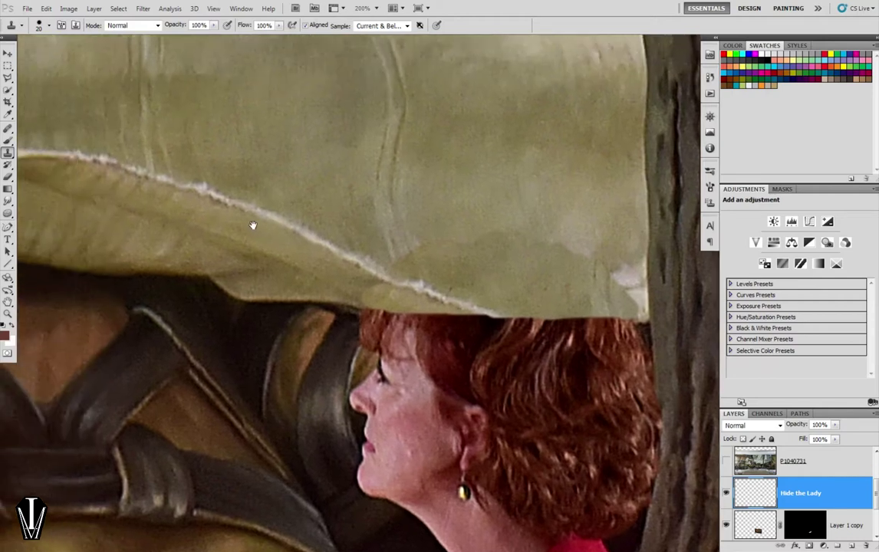
drag(228, 210, 335, 220)
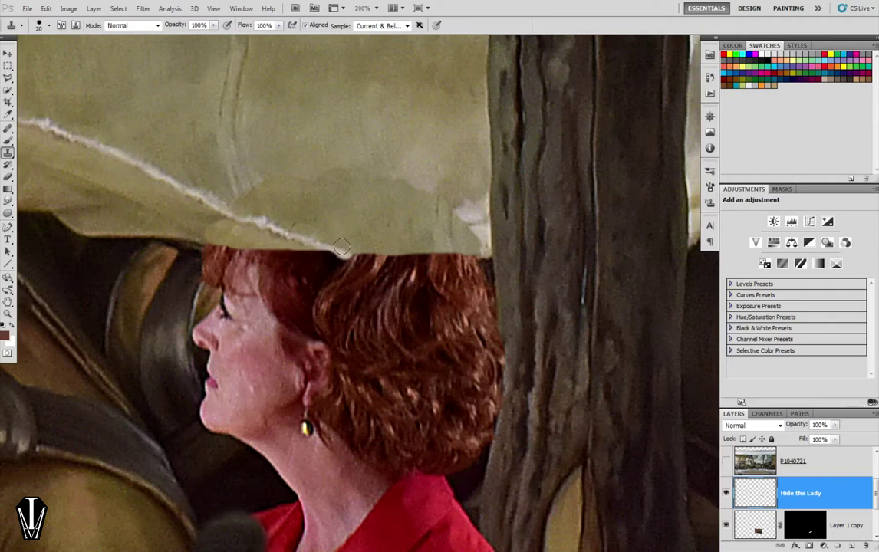
mouse_move(340, 247)
mouse_down()
mouse_move(399, 255)
mouse_move(439, 247)
mouse_up()
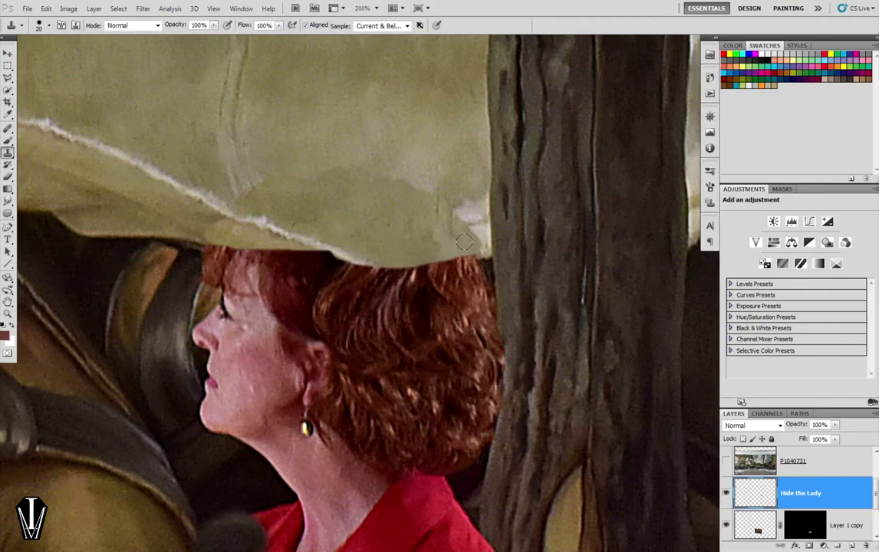
mouse_move(314, 203)
mouse_down()
mouse_move(419, 256)
mouse_move(456, 259)
mouse_up()
Clone over the seam line and light dot in the cloth patch above the woman's head.
scroll(461, 265, down, 2)
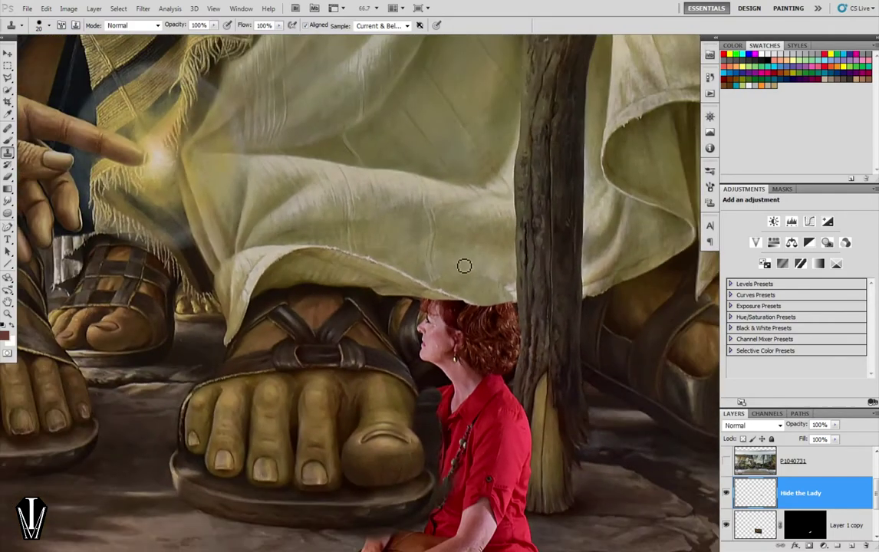
scroll(464, 266, up, 2)
mouse_move(461, 262)
mouse_down()
mouse_move(345, 341)
mouse_move(277, 311)
mouse_up()
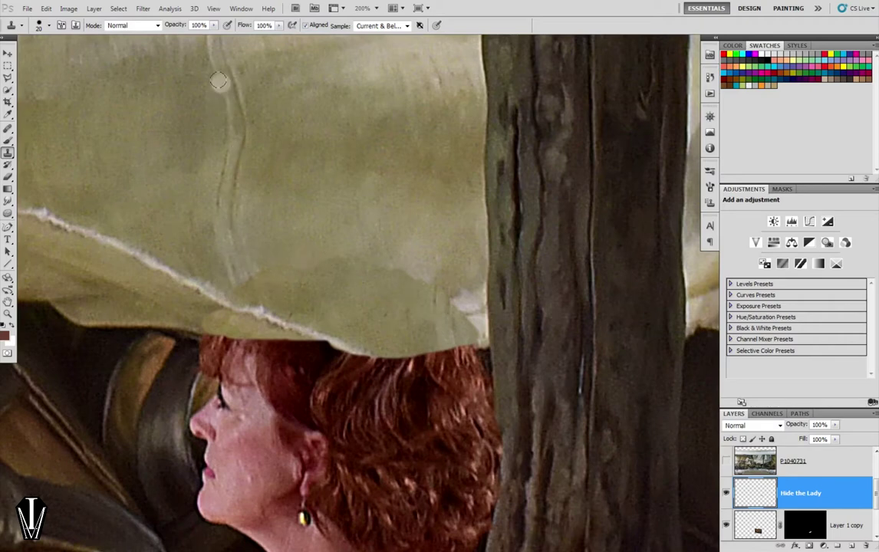
drag(230, 265, 232, 279)
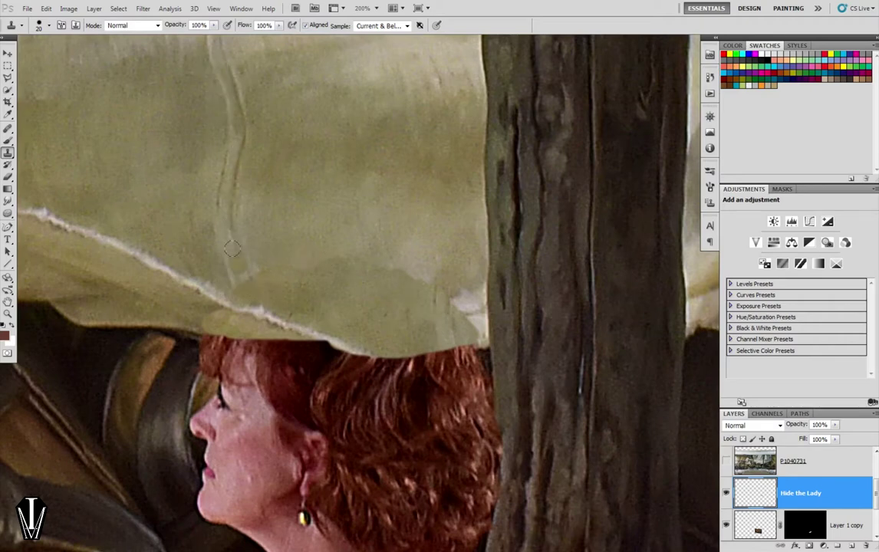
mouse_move(222, 242)
mouse_down()
mouse_move(232, 288)
mouse_move(244, 292)
mouse_up()
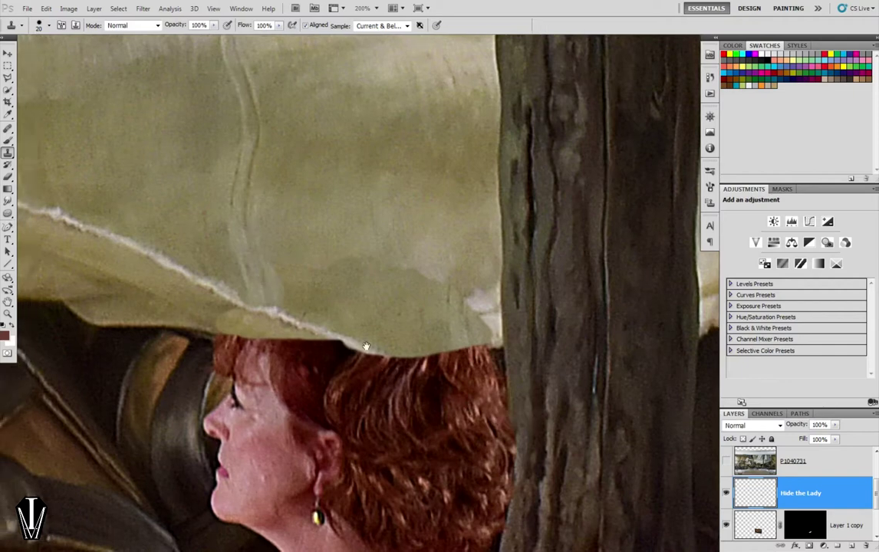
drag(360, 346, 456, 349)
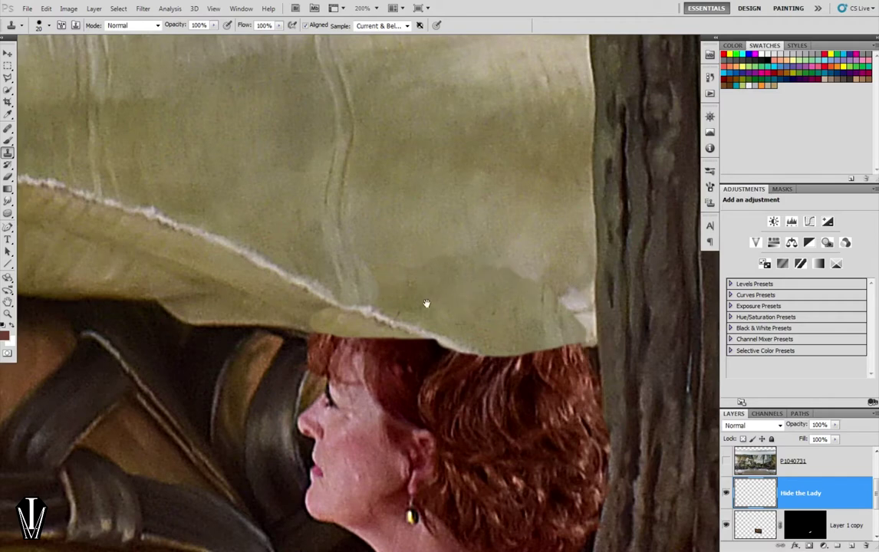
drag(427, 303, 494, 323)
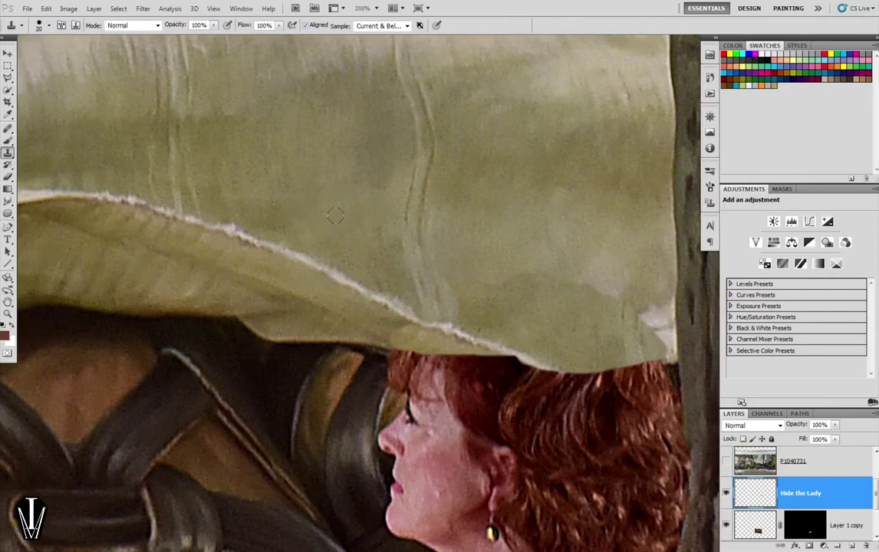
key(j)
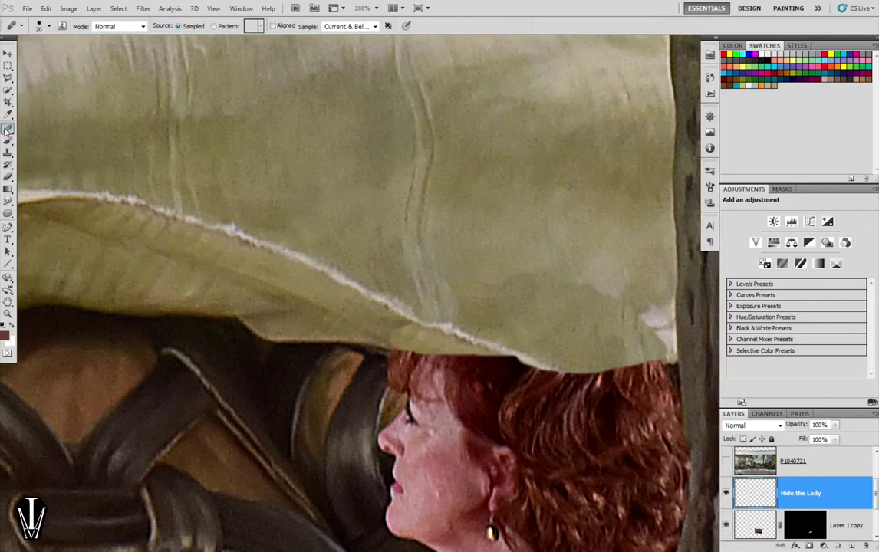
Select the Healing Brush at size 30 and pan to the tree trunk and cloth.
click(7, 130)
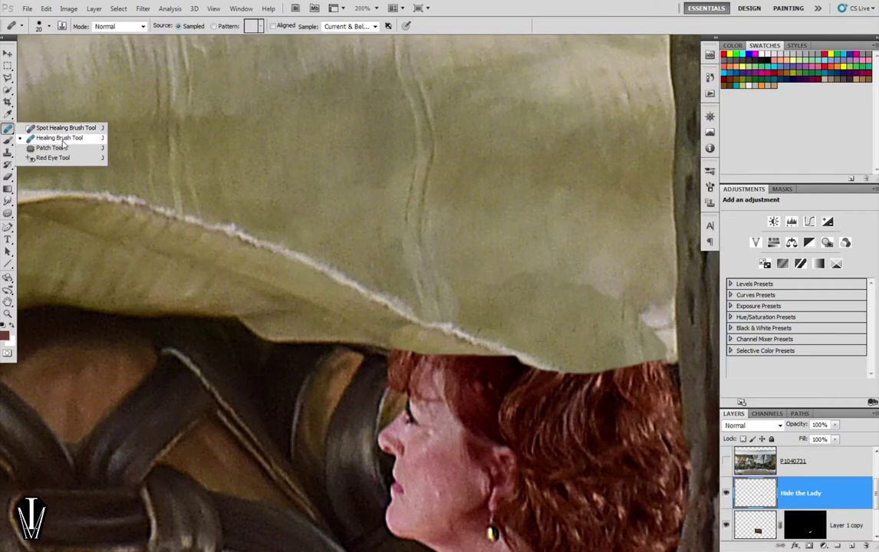
click(62, 139)
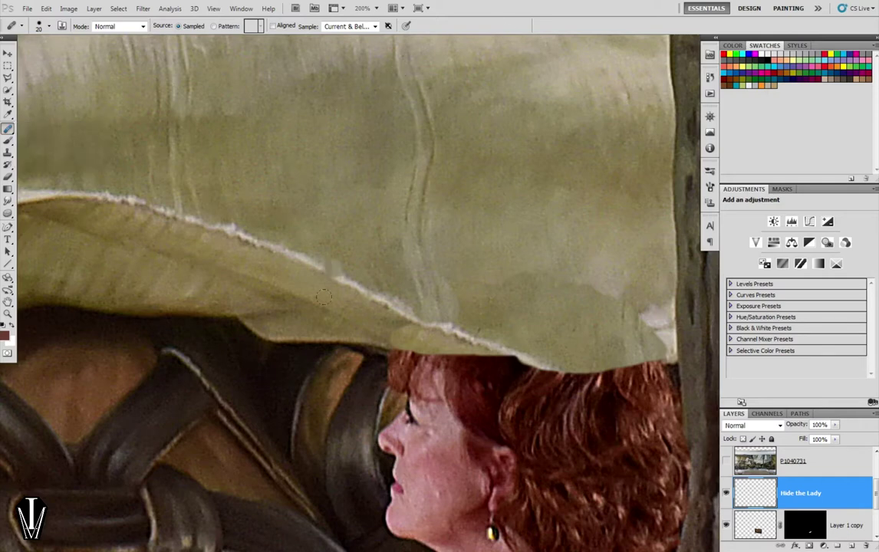
key(bracketleft)
key(space)
drag(592, 291, 408, 290)
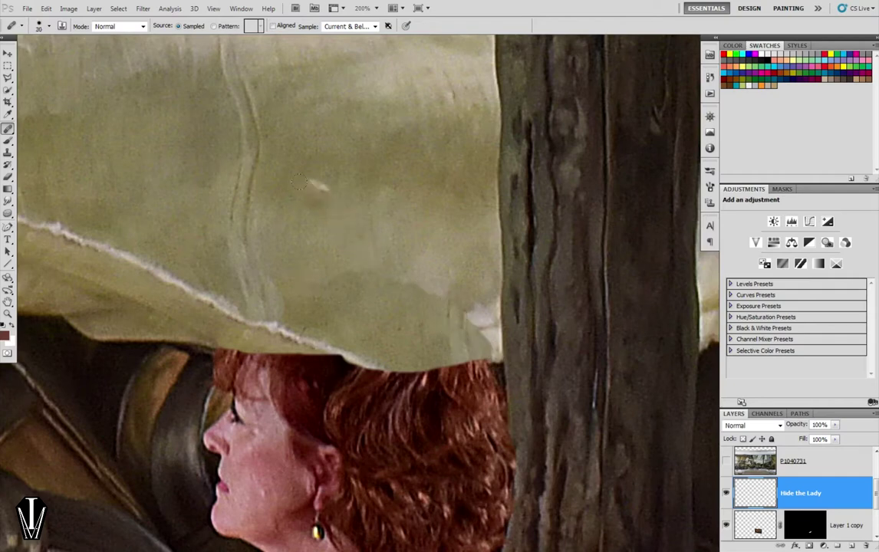
key(bracketright)
key(bracketright)
Heal the light streak and dark spots on the cloned cloth, then zoom out to the whole mural.
drag(294, 170, 305, 172)
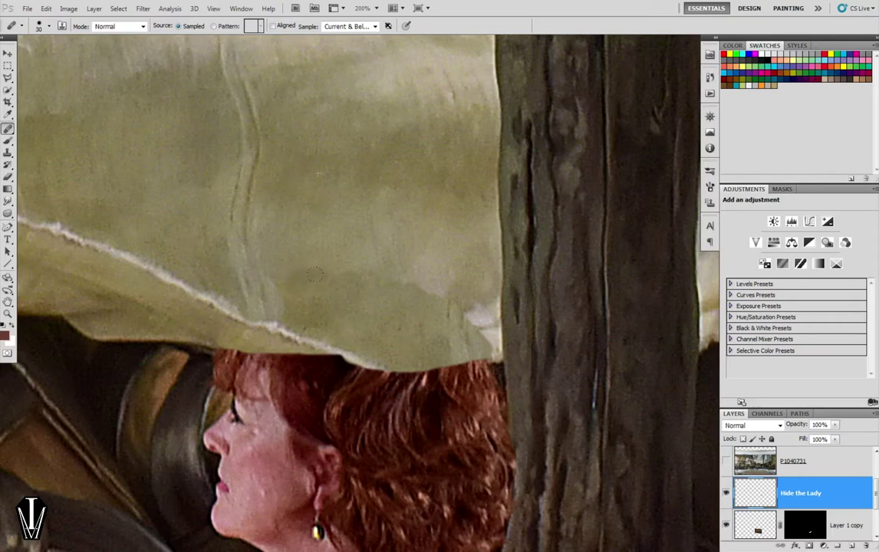
mouse_move(330, 264)
mouse_down()
mouse_move(424, 282)
mouse_move(463, 319)
mouse_up()
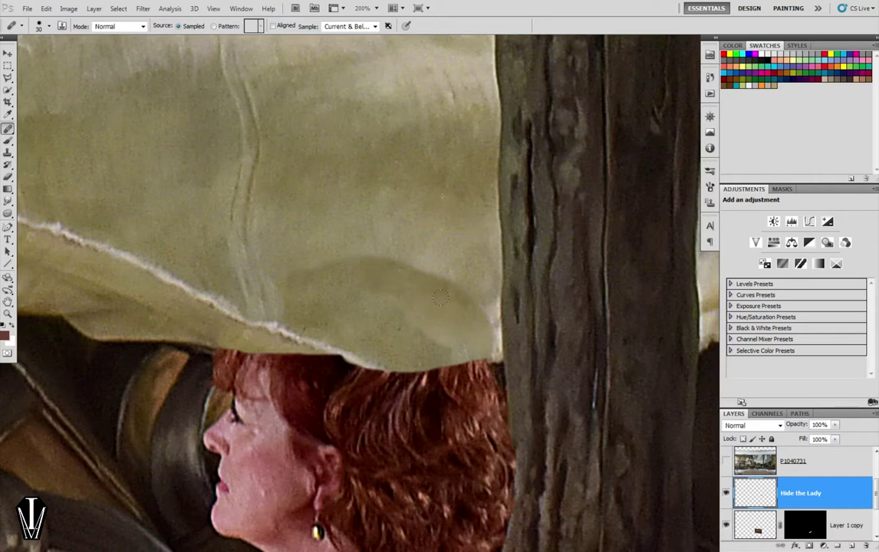
drag(440, 299, 441, 300)
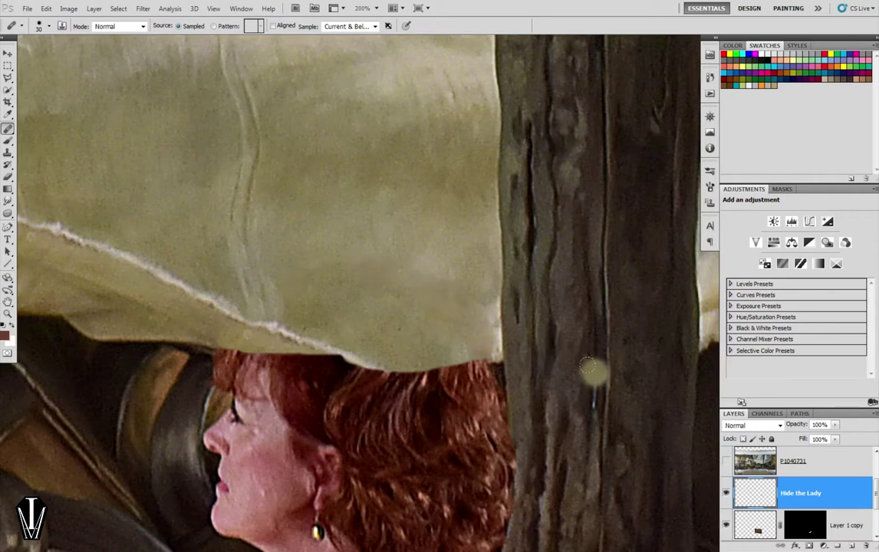
mouse_move(442, 372)
mouse_down()
mouse_move(414, 330)
mouse_move(557, 410)
mouse_up()
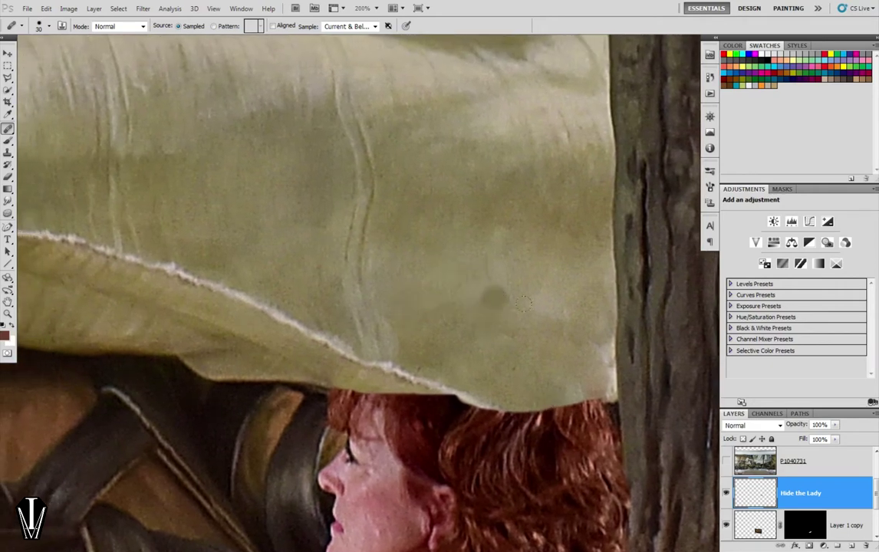
click(476, 298)
click(418, 287)
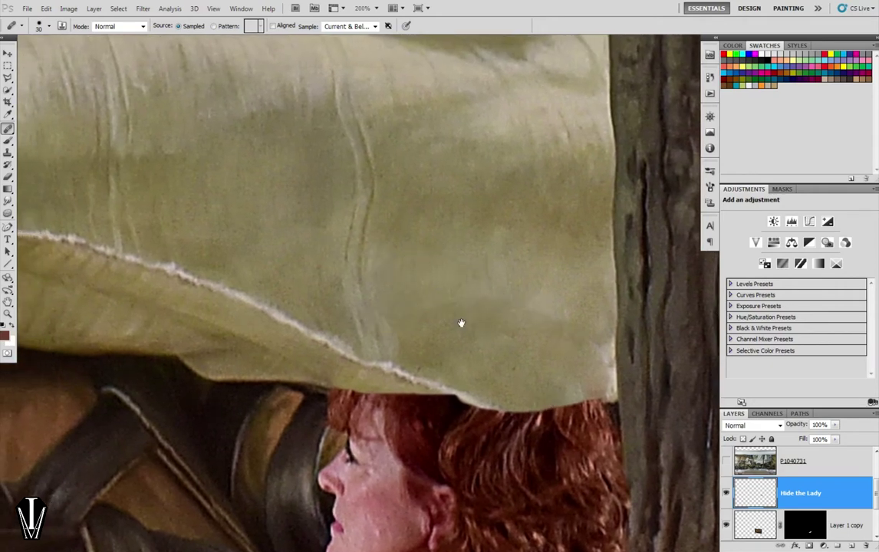
drag(461, 320, 412, 288)
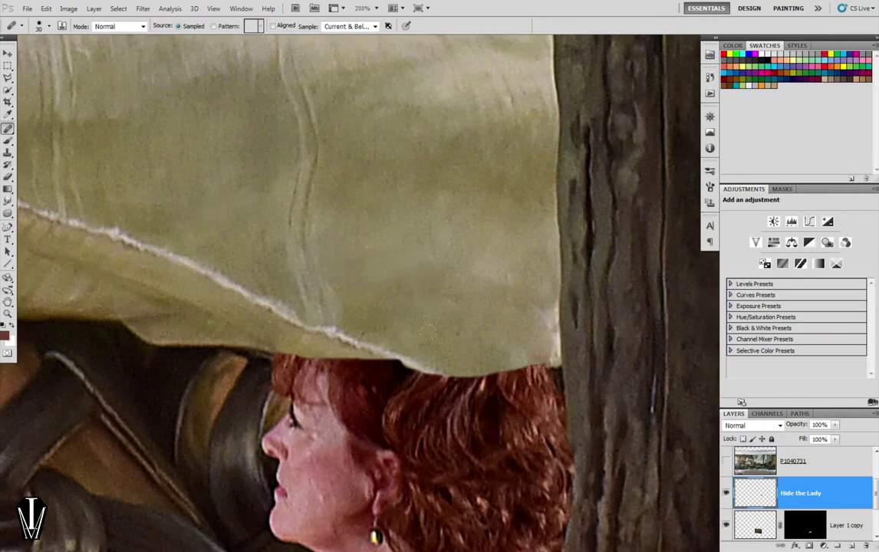
click(400, 261)
drag(542, 453, 514, 340)
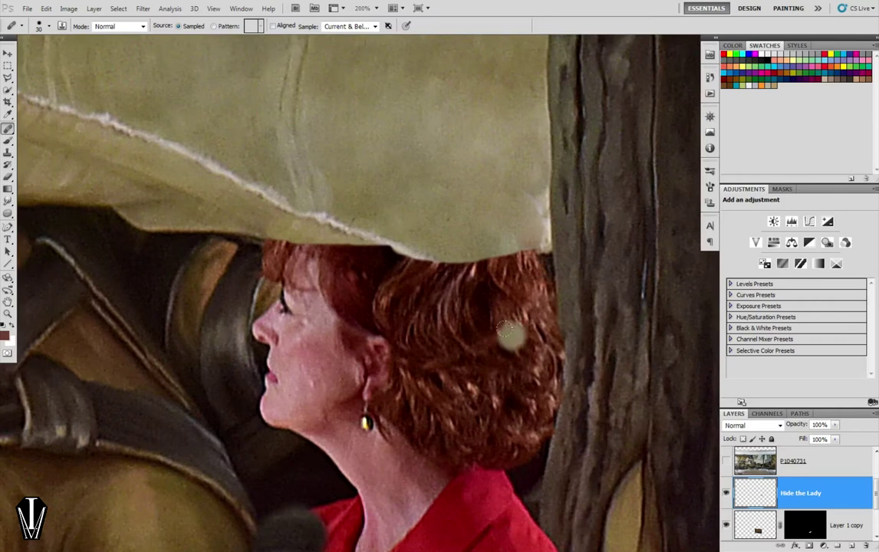
key(ctrl+minus)
key(ctrl+minus)
key(ctrl+minus)
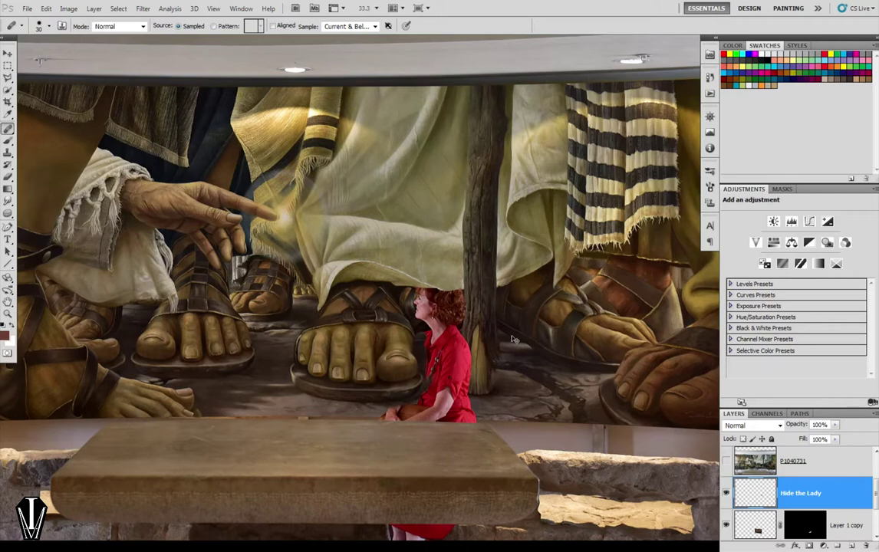
Zoom in and pan to bring the woman's head and shoulders into view.
key(ctrl+plus)
scroll(514, 340, up, 1)
scroll(511, 336, up, 1)
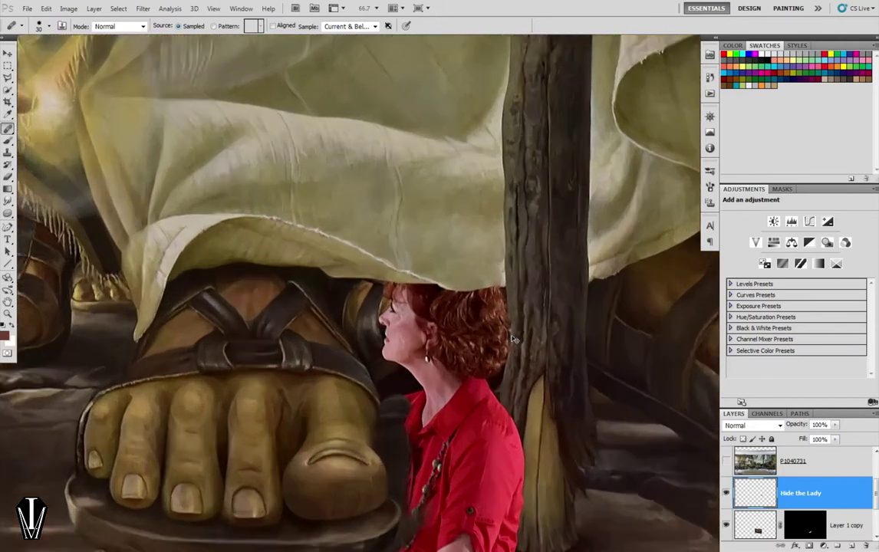
scroll(508, 332, up, 1)
scroll(504, 328, up, 1)
scroll(491, 336, down, 2)
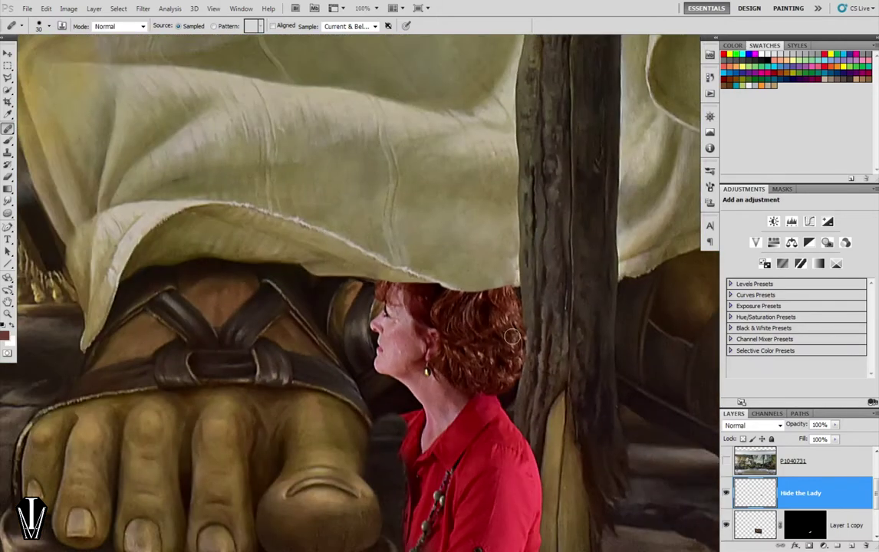
mouse_move(454, 350)
mouse_down()
mouse_move(469, 228)
mouse_move(320, 211)
mouse_up()
Set the zoom to 33.3% and pan past the sandaled foot to the woman in red.
scroll(321, 212, up, 1)
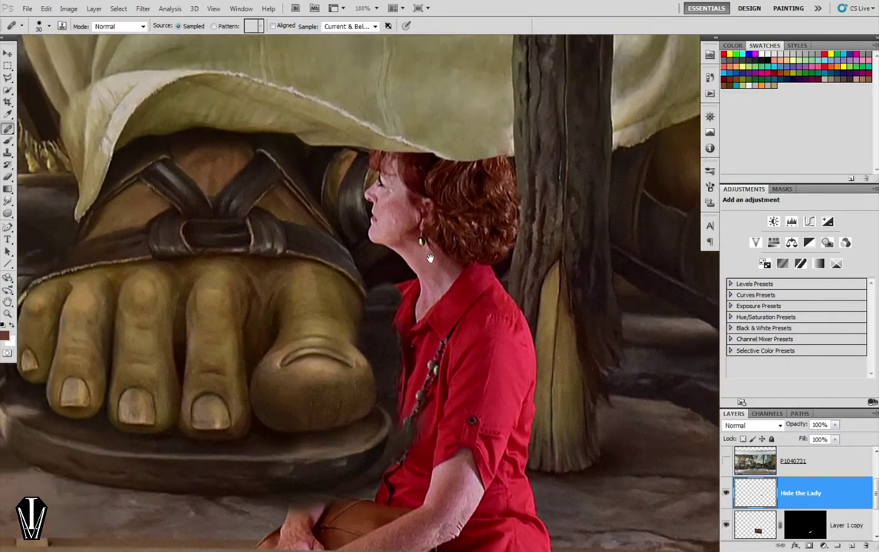
mouse_move(518, 243)
mouse_down()
mouse_move(396, 296)
mouse_move(316, 285)
mouse_up()
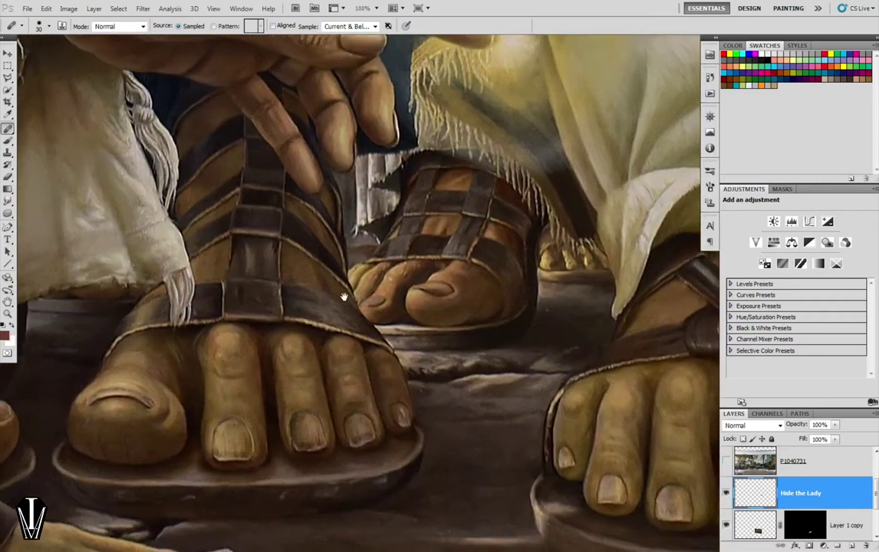
scroll(344, 295, up, 2)
scroll(530, 308, up, 1)
scroll(467, 275, down, 1)
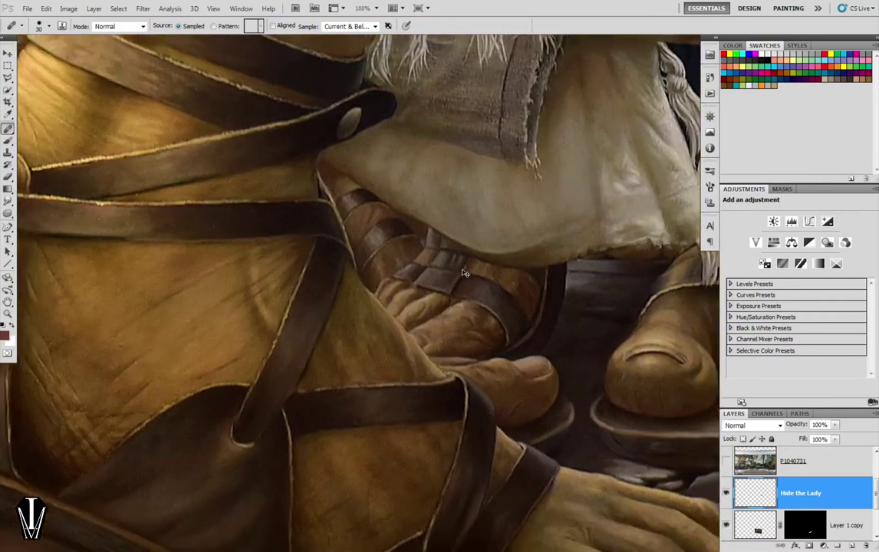
scroll(467, 275, down, 1)
scroll(468, 276, down, 1)
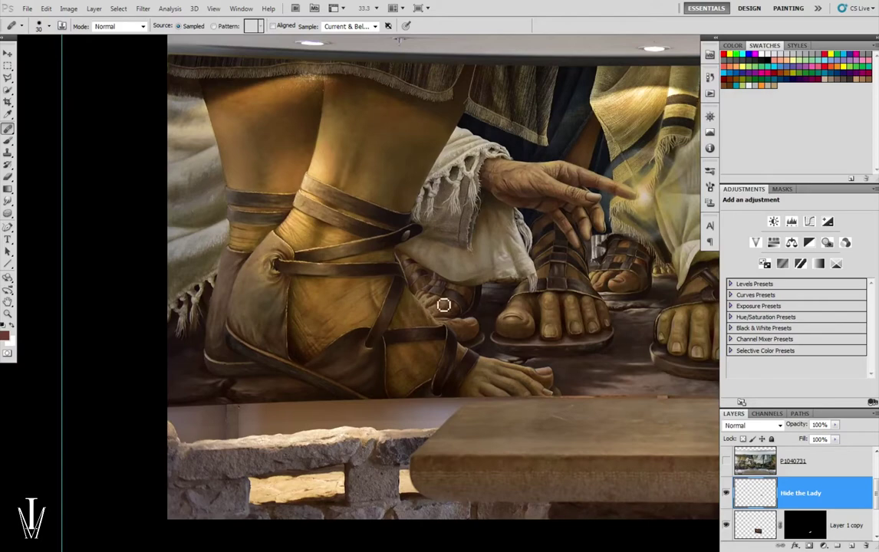
drag(446, 305, 181, 319)
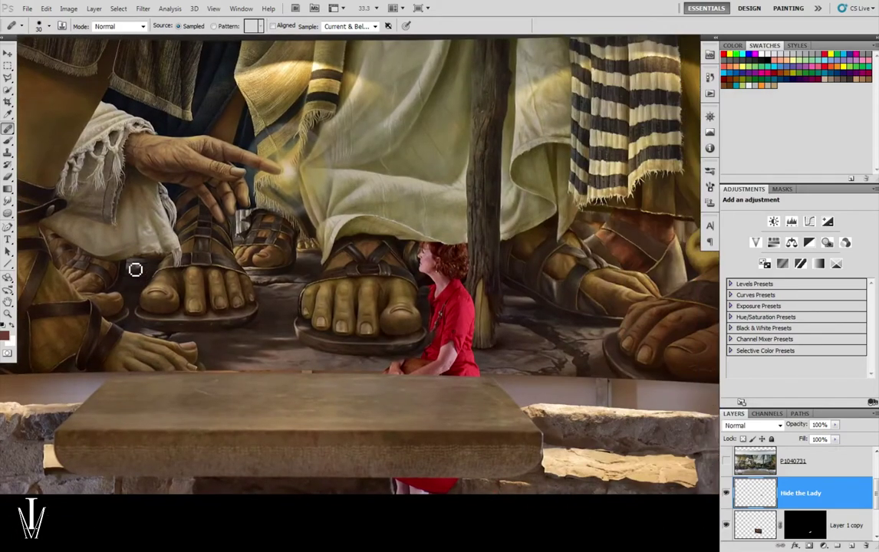
click(726, 462)
click(726, 461)
click(726, 462)
click(725, 462)
click(726, 462)
click(726, 462)
click(725, 461)
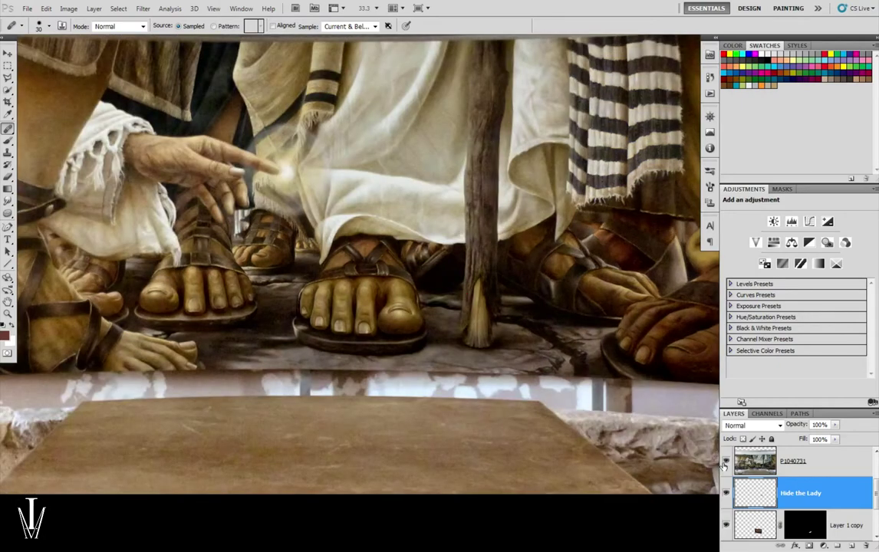
click(725, 462)
click(726, 461)
click(725, 462)
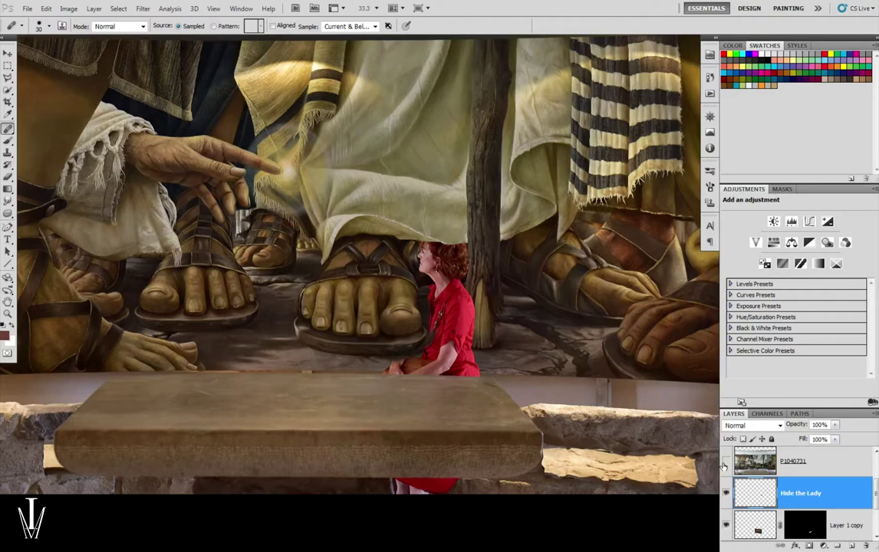
click(726, 462)
click(726, 461)
mouse_move(668, 398)
mouse_down()
mouse_move(441, 345)
mouse_move(593, 337)
mouse_move(249, 386)
mouse_move(274, 374)
mouse_move(244, 375)
mouse_up()
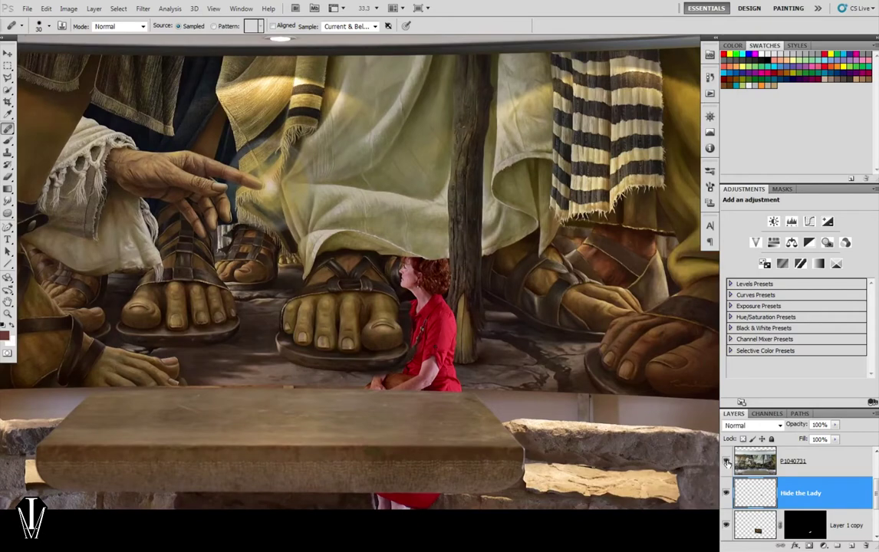
click(726, 462)
click(726, 462)
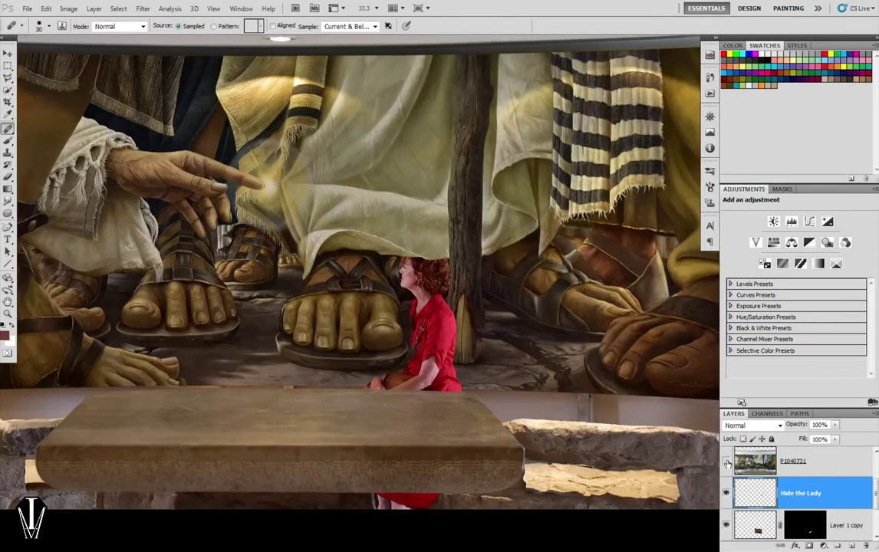
click(727, 463)
click(726, 462)
Sample nearby painting texture and heal the dark blotch beside the woman's jaw and neck.
scroll(432, 309, up, 3)
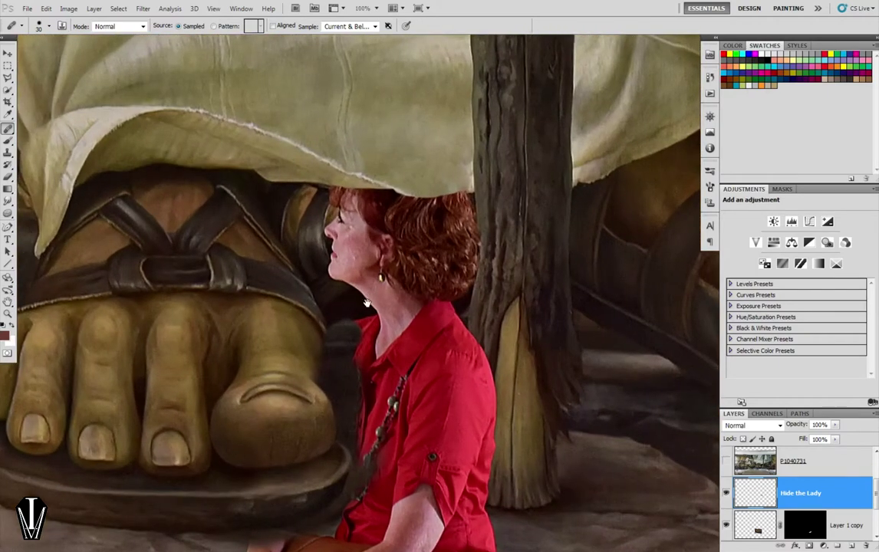
scroll(367, 303, up, 1)
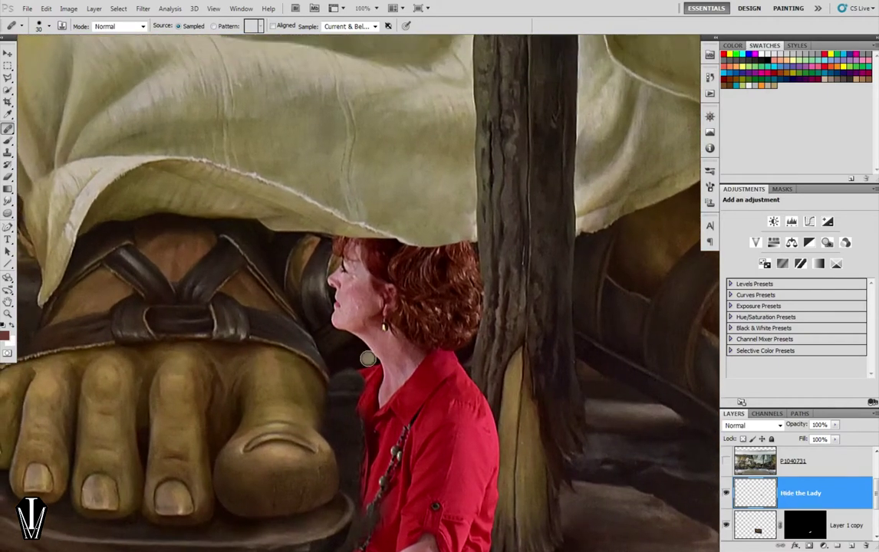
click(337, 318)
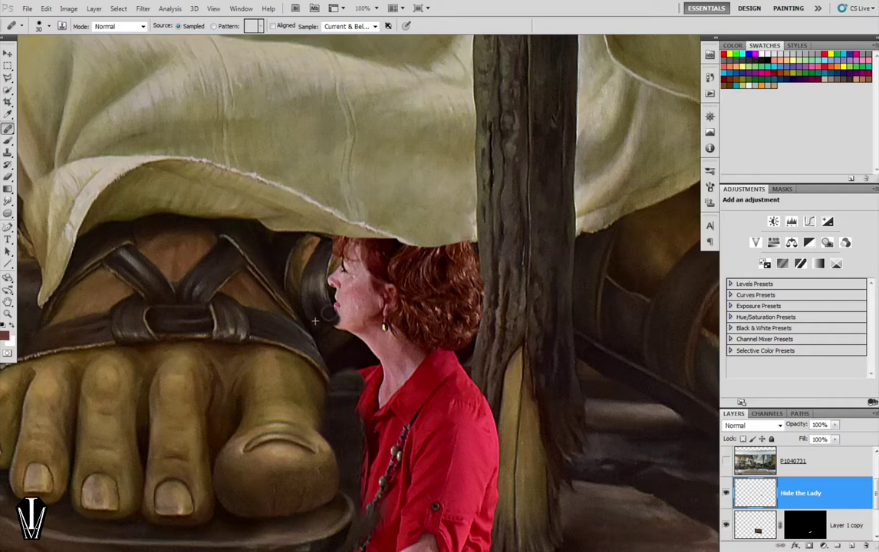
alt+click(337, 350)
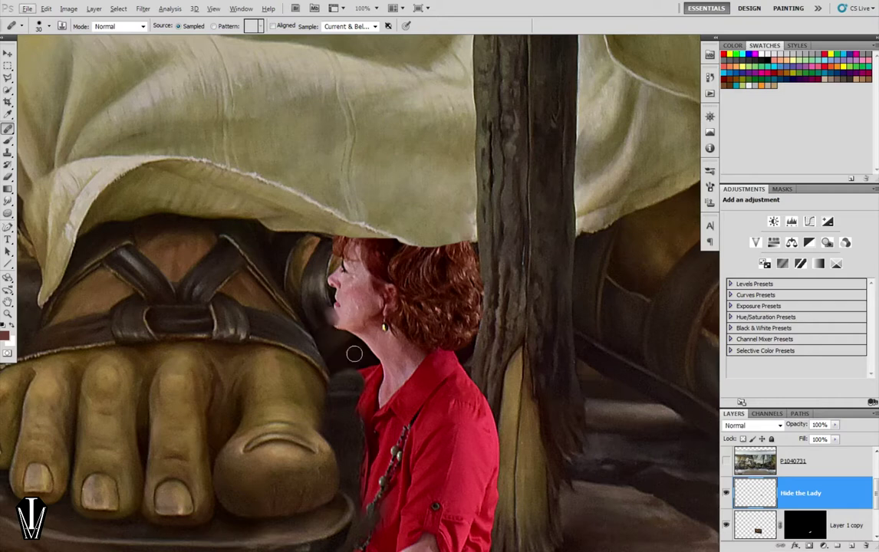
drag(372, 356, 355, 357)
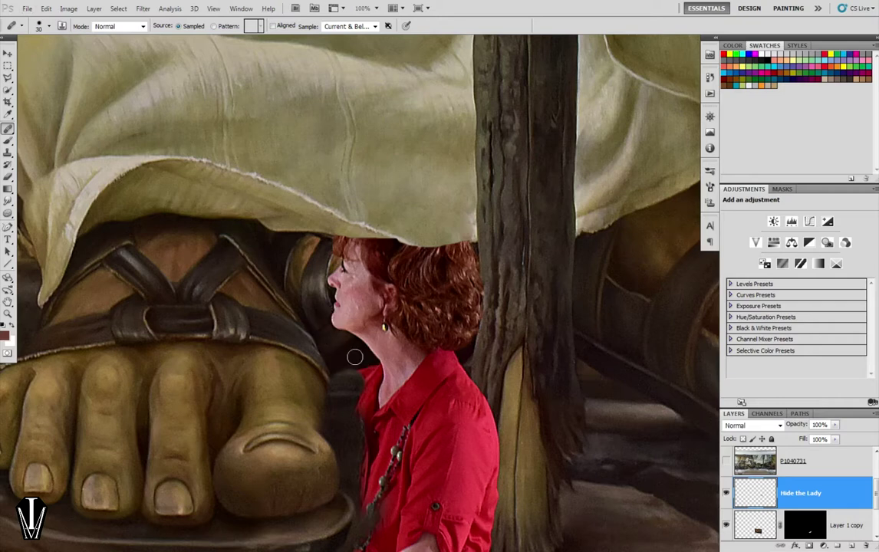
key(s)
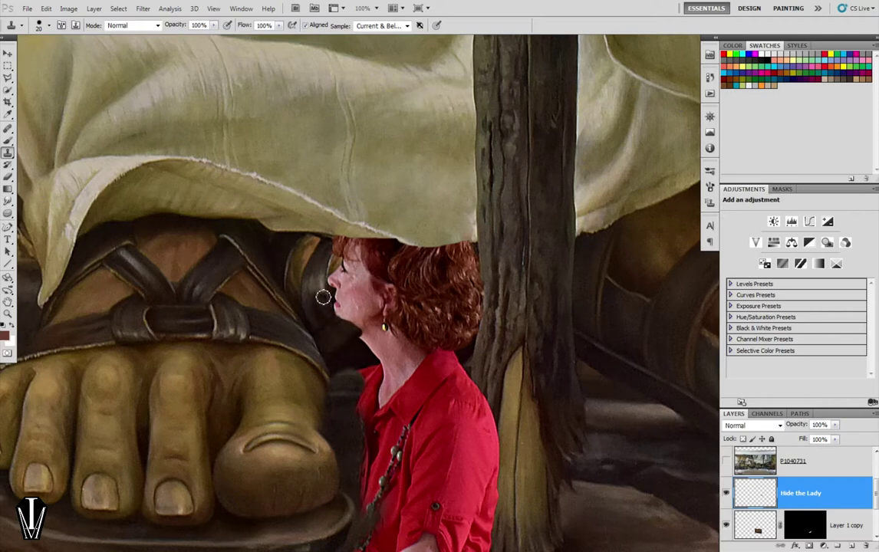
Zoom to 200% centred on the woman's face, neck and the cloth edge.
scroll(371, 316, down, 1)
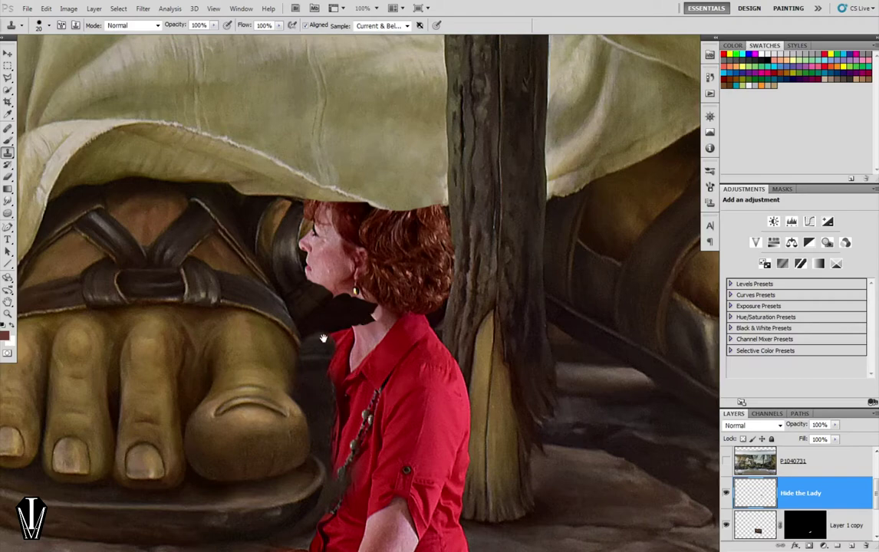
drag(320, 337, 370, 298)
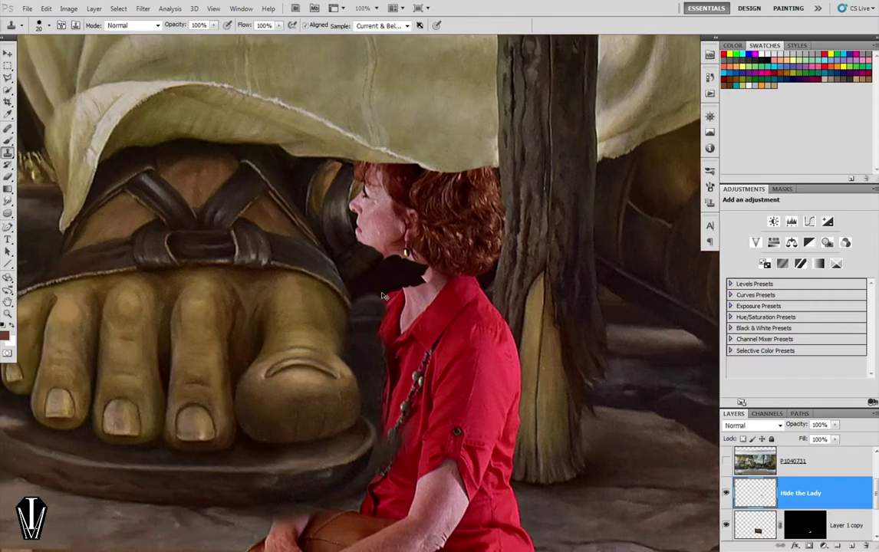
key(ctrl+plus)
drag(428, 330, 558, 399)
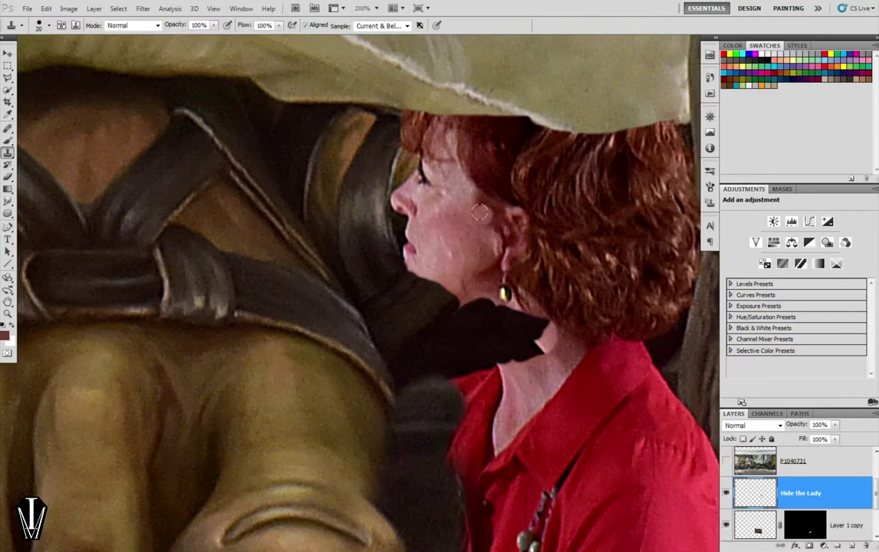
mouse_move(548, 206)
mouse_down()
mouse_move(550, 259)
mouse_move(53, 252)
mouse_move(421, 312)
mouse_up()
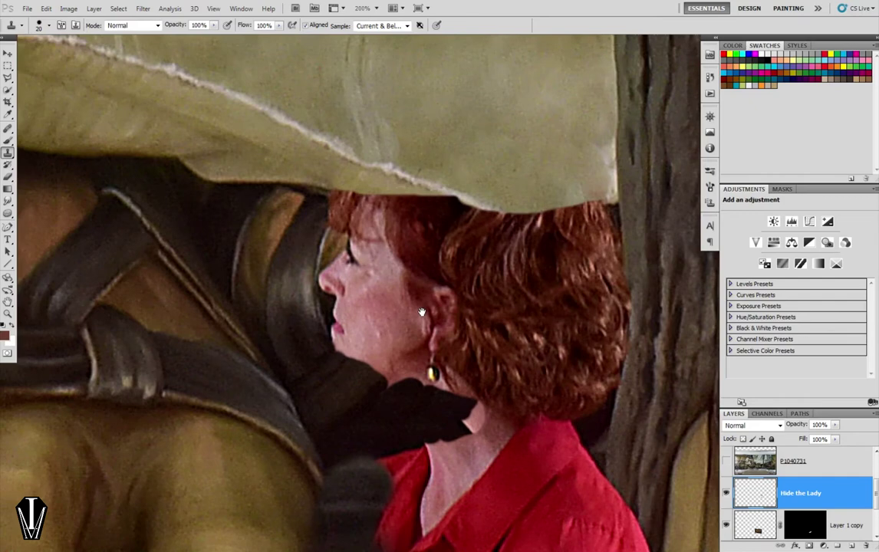
With P1040731 shown for reference, clone dark strap texture around her face, then hide P1040731.
click(726, 462)
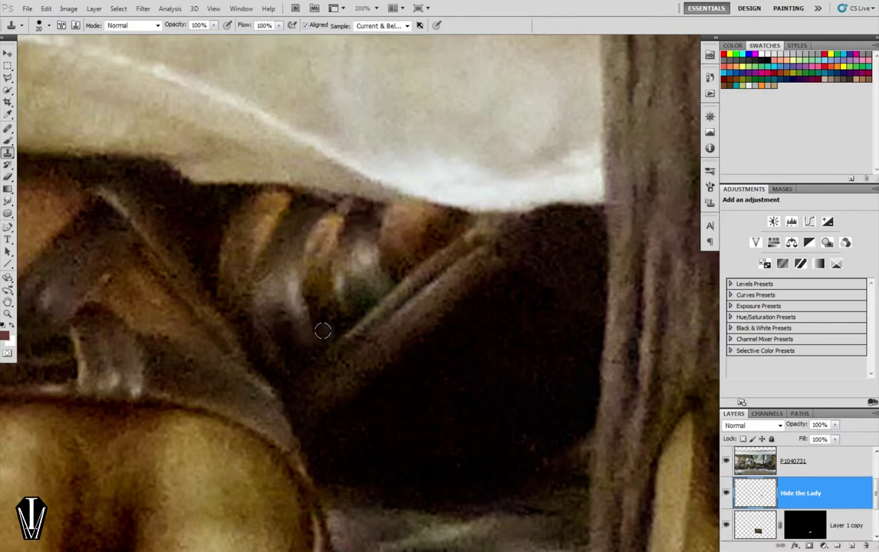
click(300, 204)
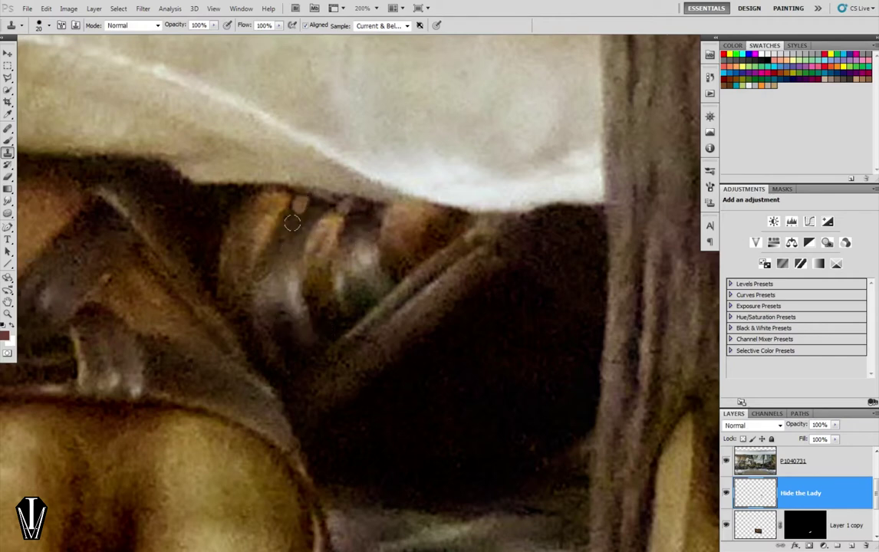
drag(293, 222, 350, 243)
click(726, 460)
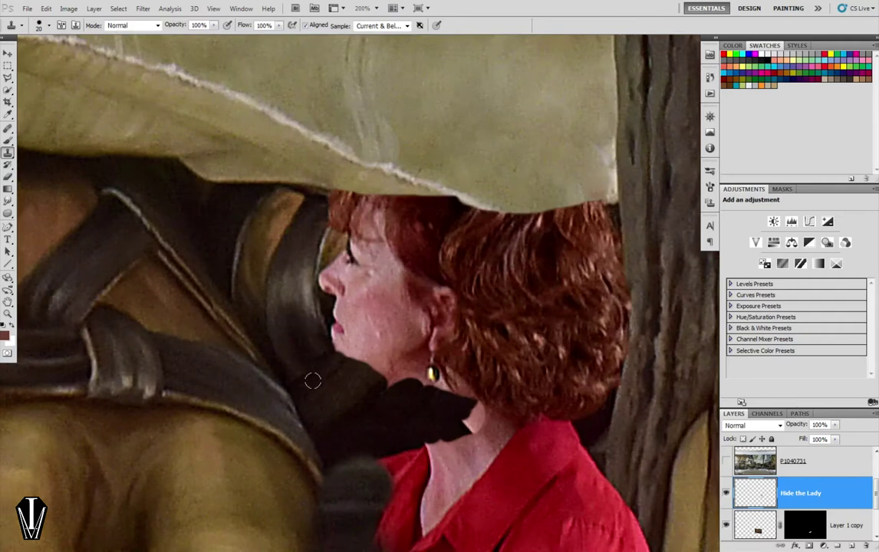
key(l)
click(288, 385)
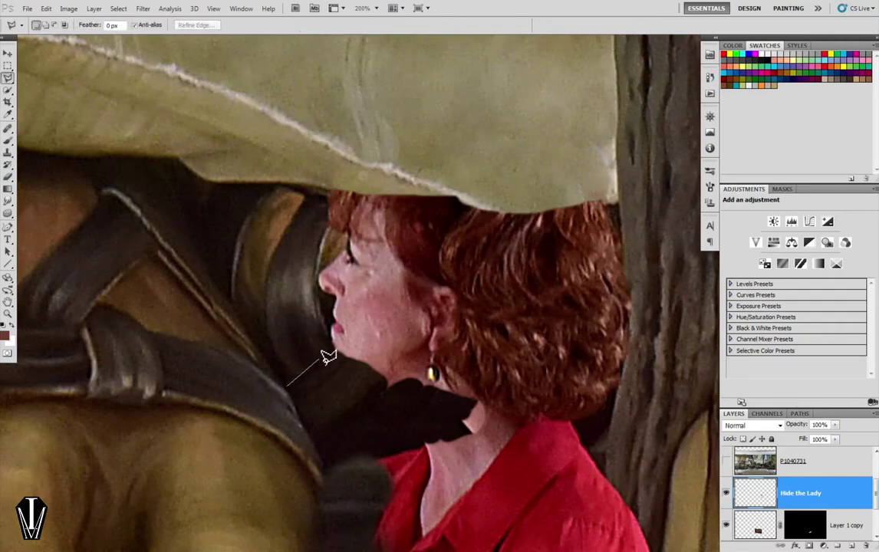
click(335, 351)
click(333, 329)
click(326, 307)
click(321, 287)
click(319, 265)
click(322, 246)
click(330, 230)
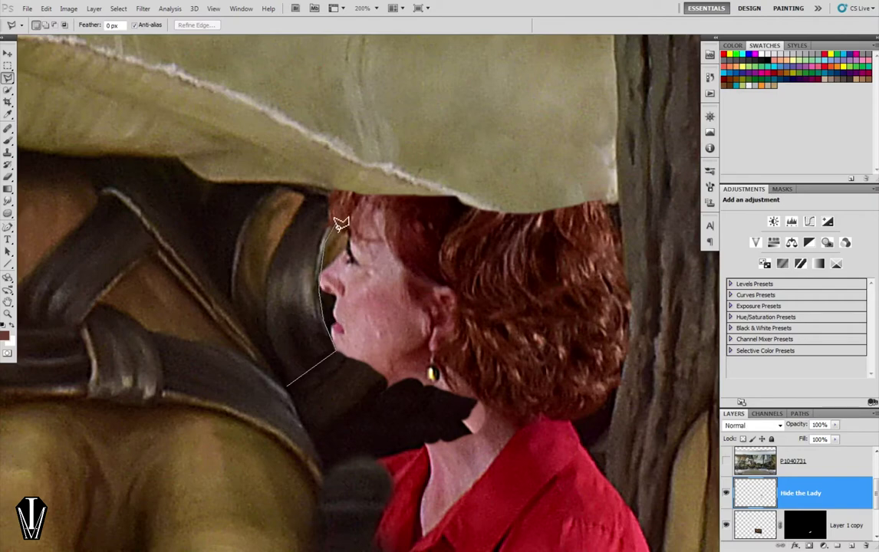
click(338, 220)
click(345, 195)
click(303, 194)
key(Escape)
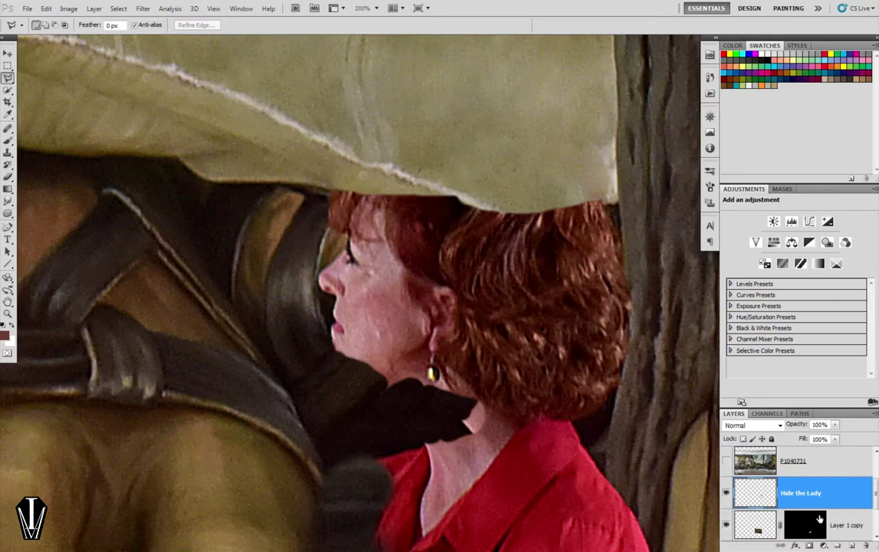
key(s)
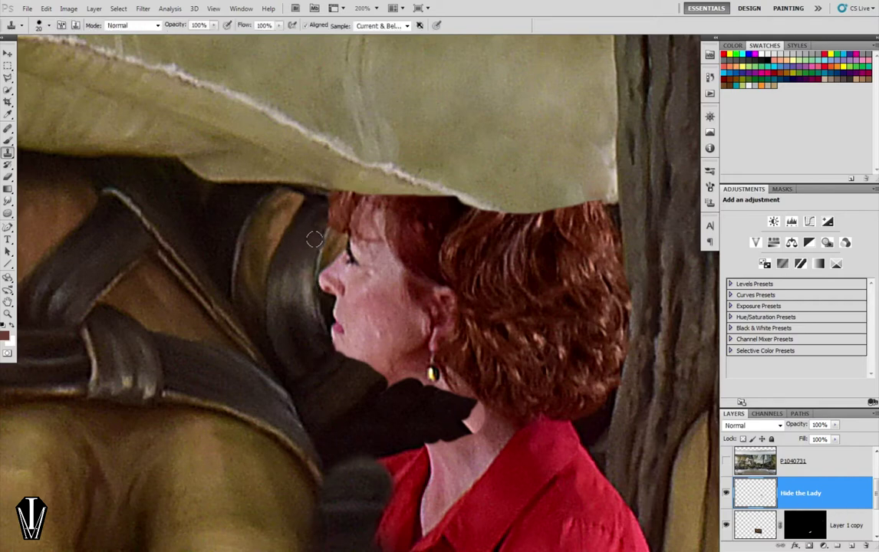
Clone strap texture up the hairline, then at brush size 8 stamp it over the hair edge.
alt+click(332, 230)
mouse_move(326, 220)
mouse_down()
mouse_move(326, 201)
mouse_move(303, 184)
mouse_move(301, 196)
mouse_move(305, 190)
mouse_up()
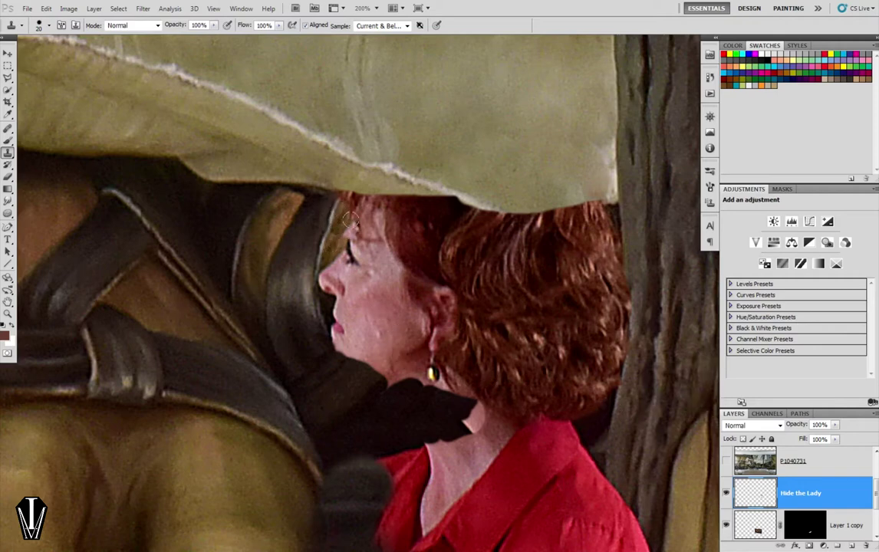
key(bracketleft)
key(bracketleft)
key(bracketleft)
alt+click(262, 236)
mouse_move(344, 220)
mouse_down()
mouse_move(344, 240)
mouse_move(338, 205)
mouse_up()
drag(287, 230, 342, 233)
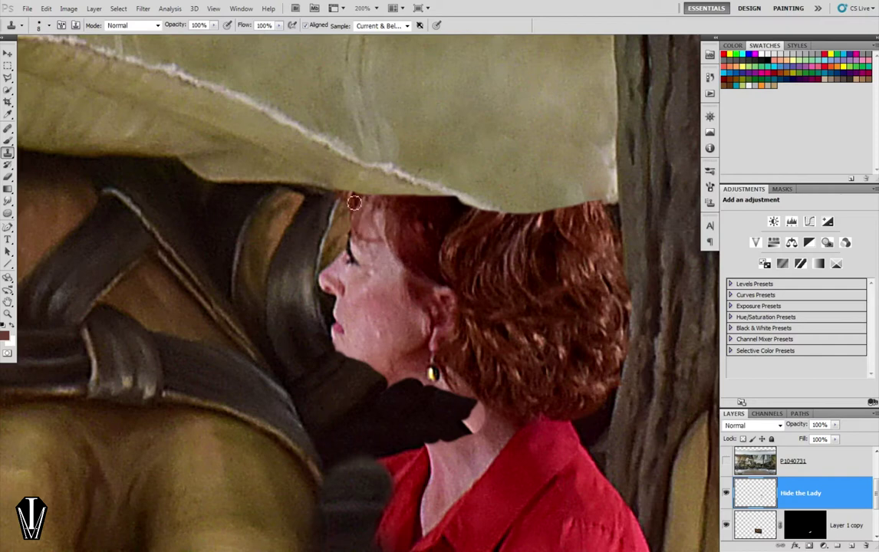
Cover the remaining red hair left of her forehead and retouch small patches of the strap.
drag(353, 196, 345, 207)
click(277, 228)
click(310, 198)
alt+click(315, 295)
key(l)
key(Escape)
key(l)
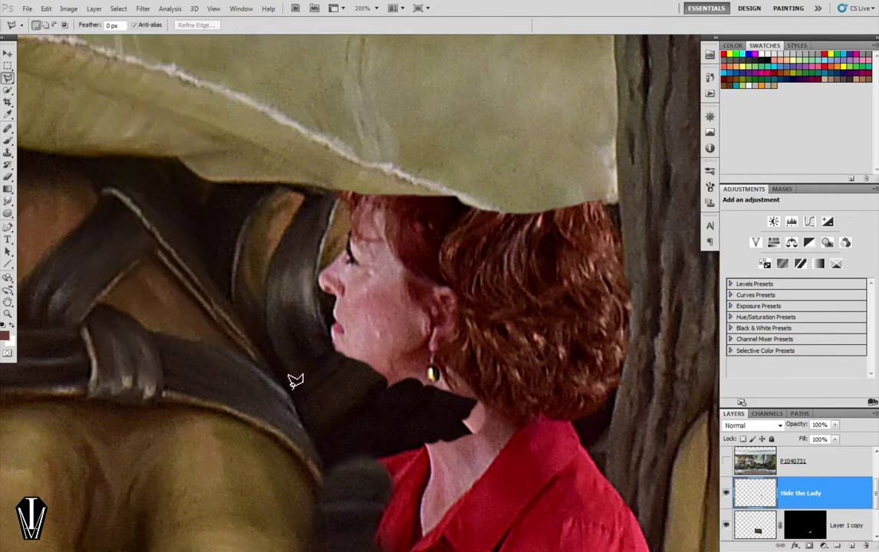
key(s)
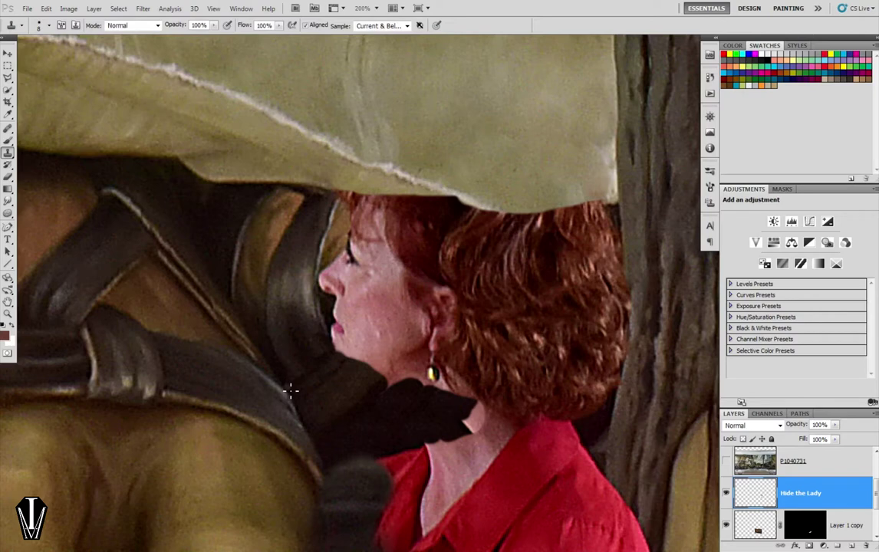
key(l)
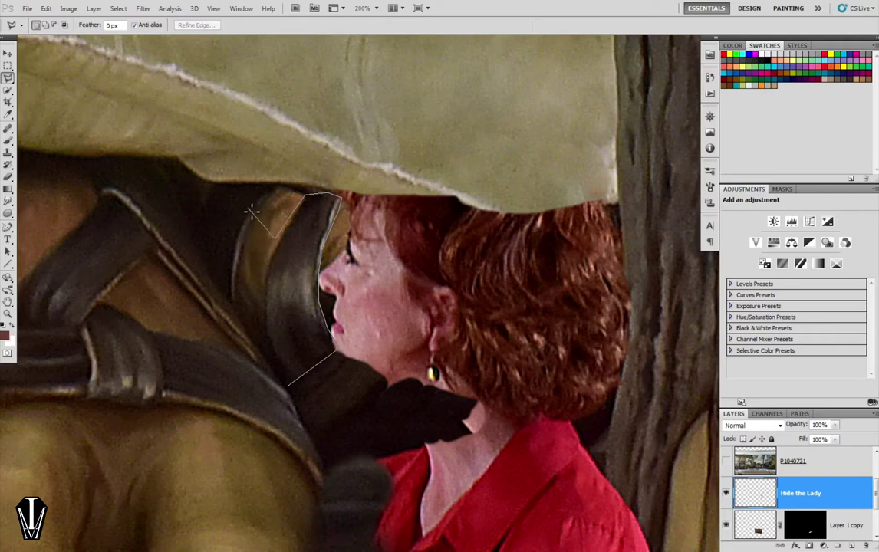
Close the lasso around the dark painted strap beside her face and copy it to Layer 2.
key(BackSpace)
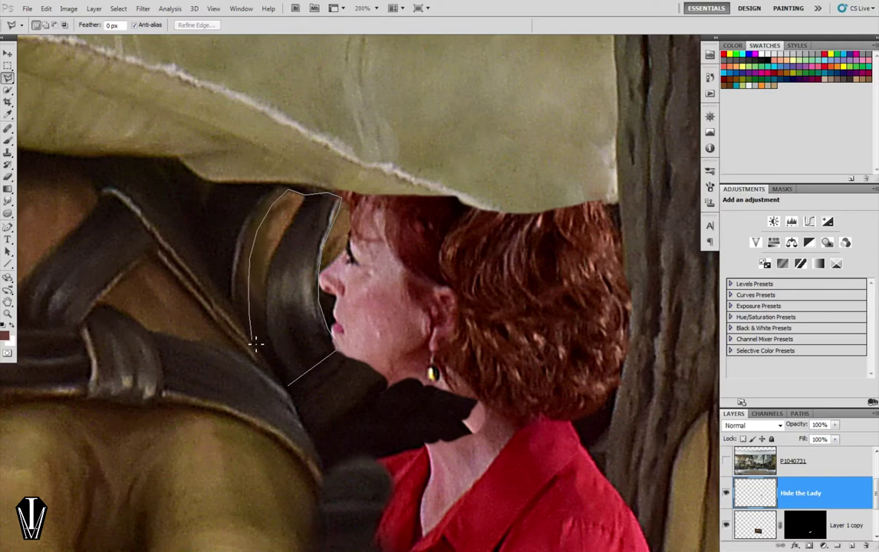
click(289, 385)
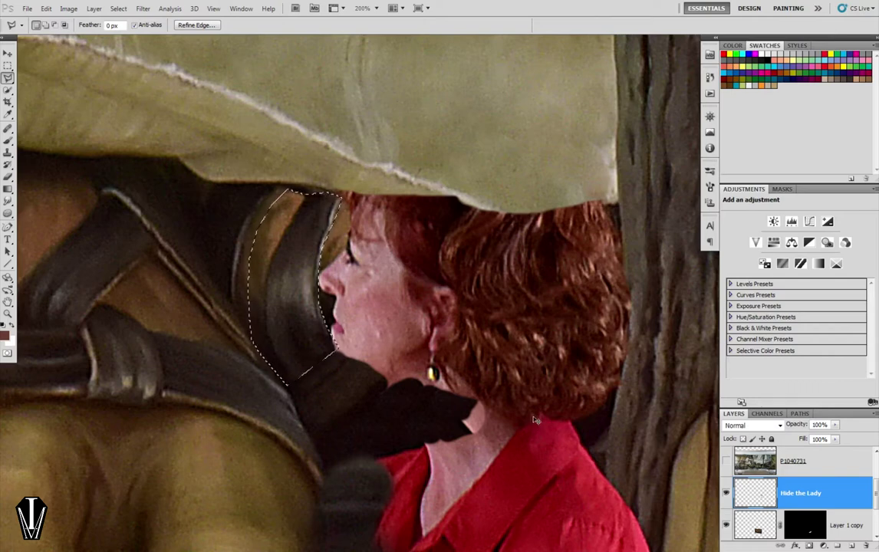
key(ctrl+j)
key(v)
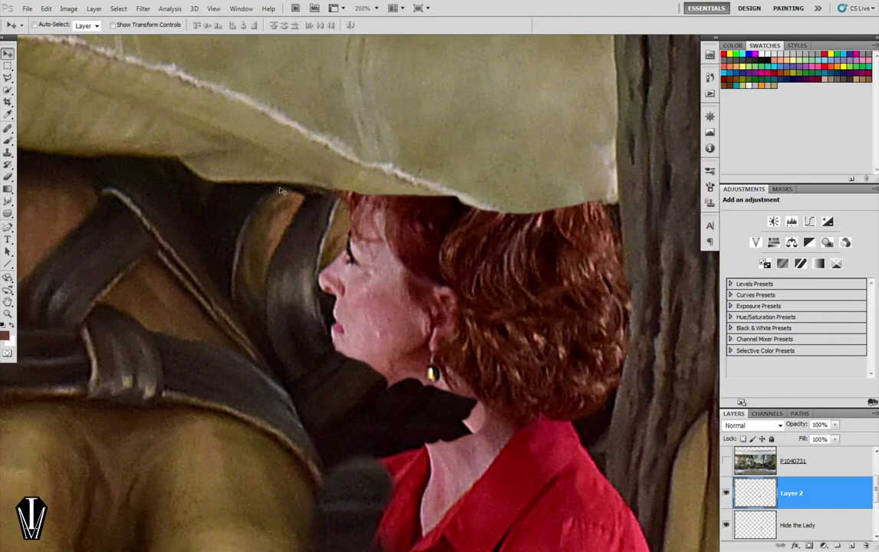
Move the copied strap over the woman's face, checking placement against the P1040731 photo.
mouse_move(285, 294)
mouse_down()
mouse_move(347, 291)
mouse_move(373, 334)
mouse_move(408, 337)
mouse_up()
click(727, 460)
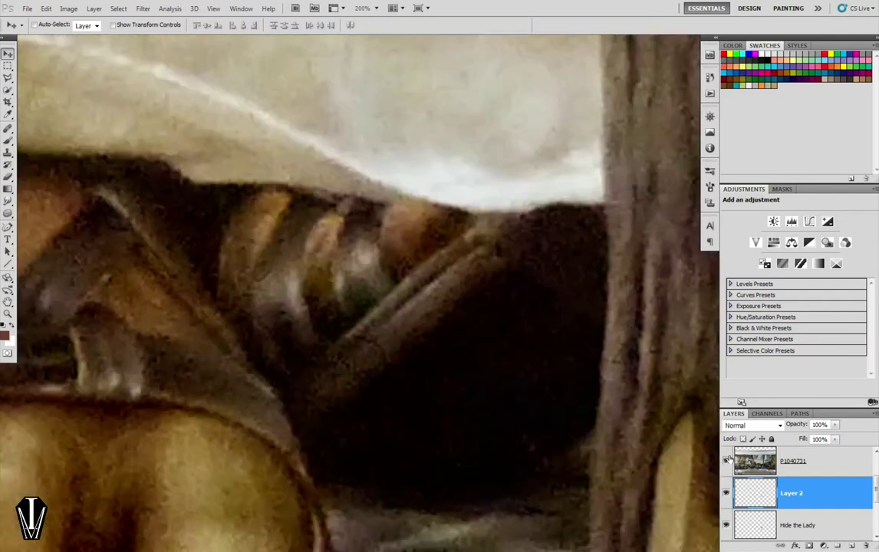
click(726, 460)
click(726, 460)
click(726, 460)
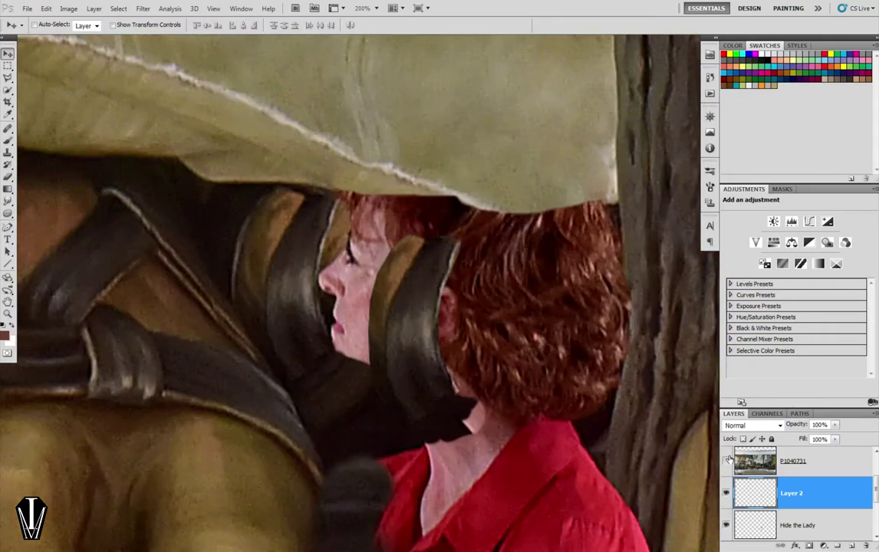
click(727, 460)
click(726, 460)
mouse_move(409, 314)
mouse_down()
mouse_move(347, 269)
mouse_move(388, 316)
mouse_up()
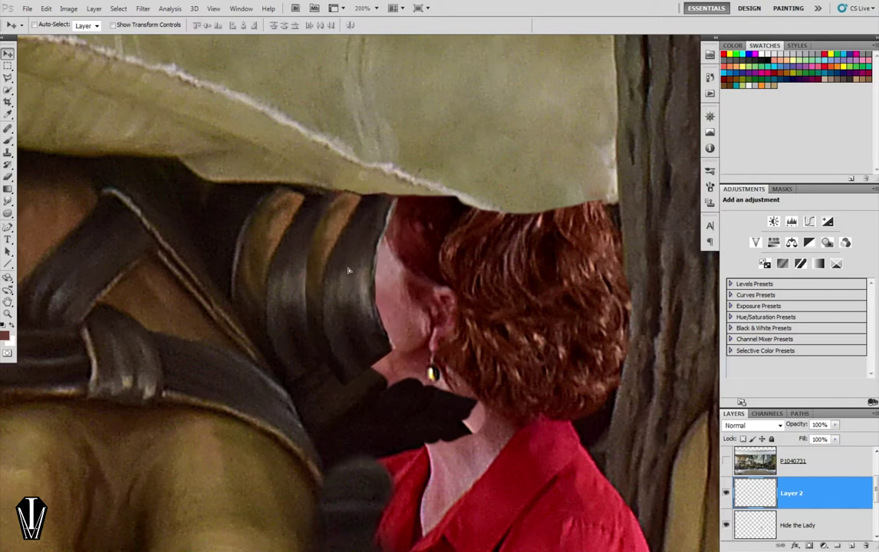
Scale the strap patch to about 78% and rotate it roughly 7° clockwise over her face.
key(ctrl+t)
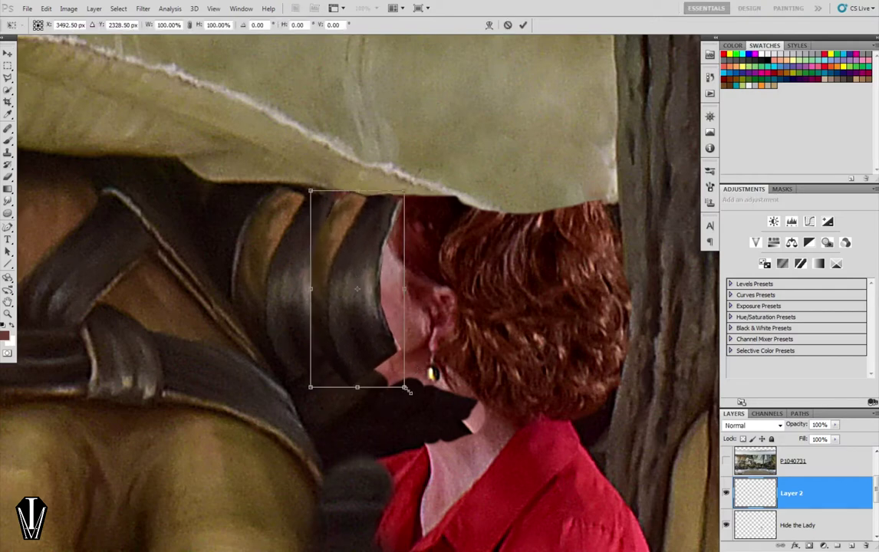
drag(407, 390, 386, 351)
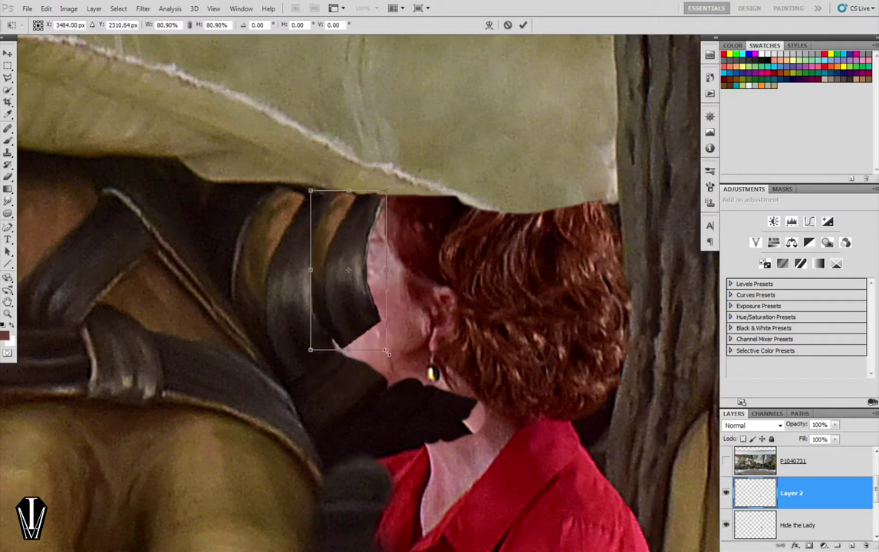
mouse_move(342, 313)
mouse_down()
mouse_move(388, 283)
mouse_move(363, 305)
mouse_up()
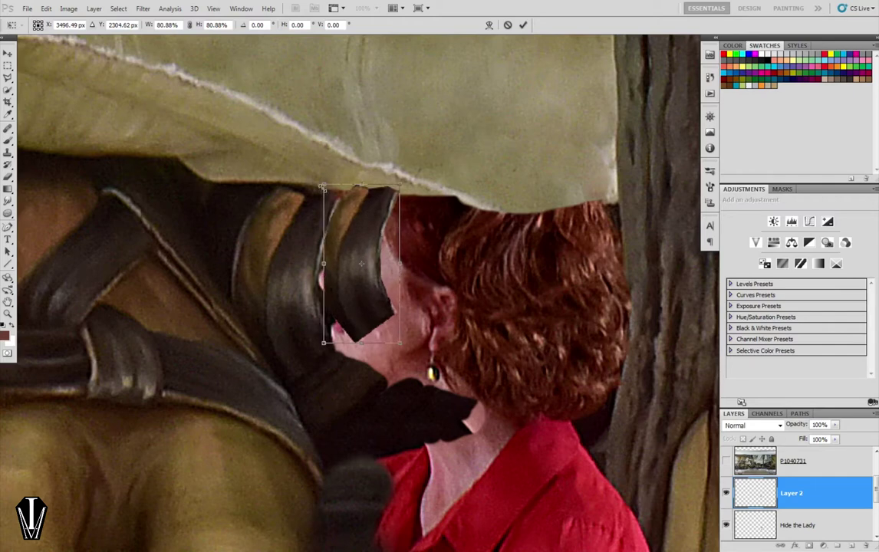
drag(325, 186, 326, 191)
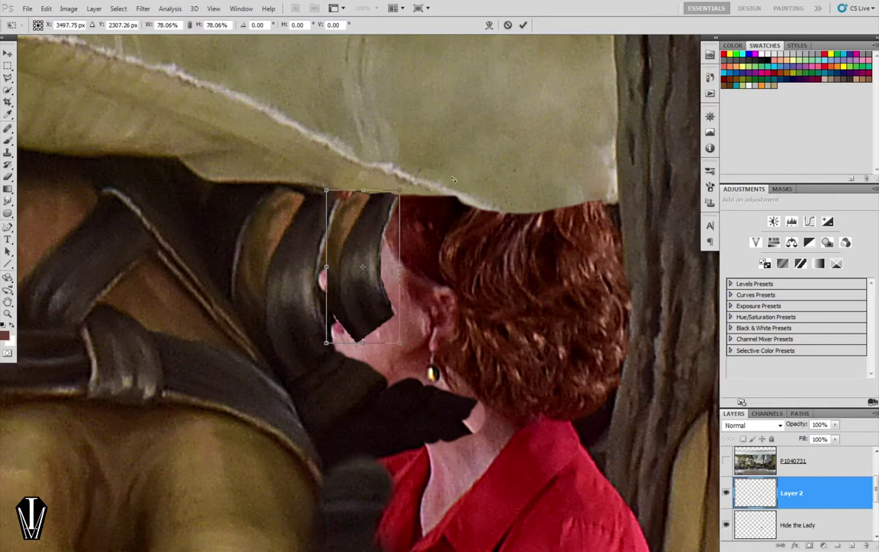
drag(451, 173, 458, 188)
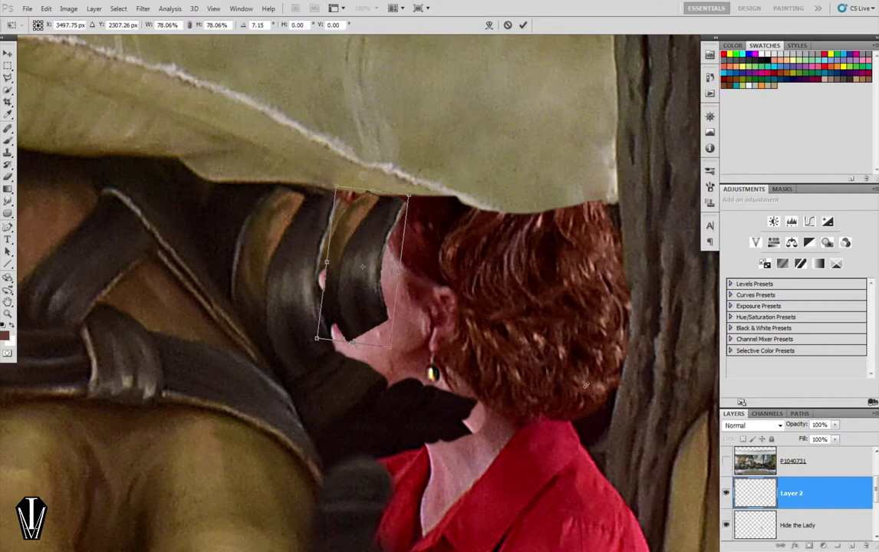
drag(366, 297, 364, 297)
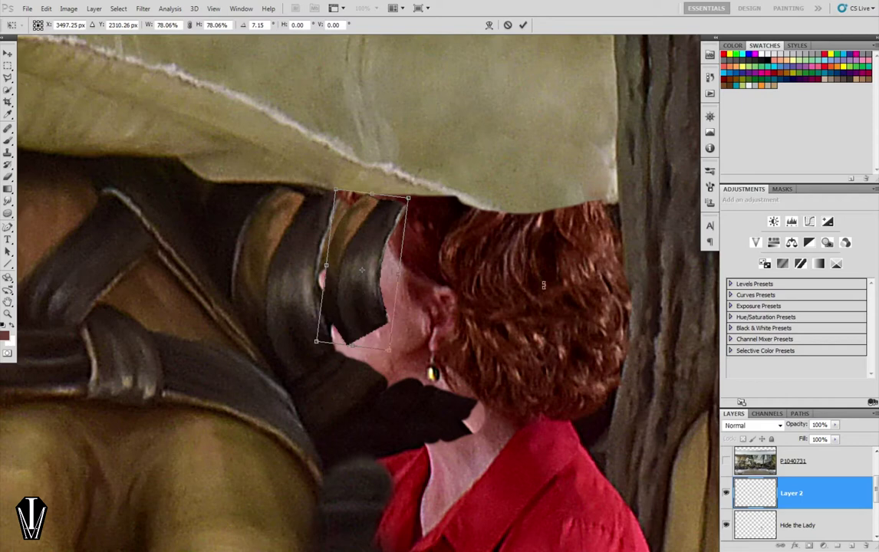
Commit the 78% scale and 7° rotation, then compare the patch with the original photo.
key(Return)
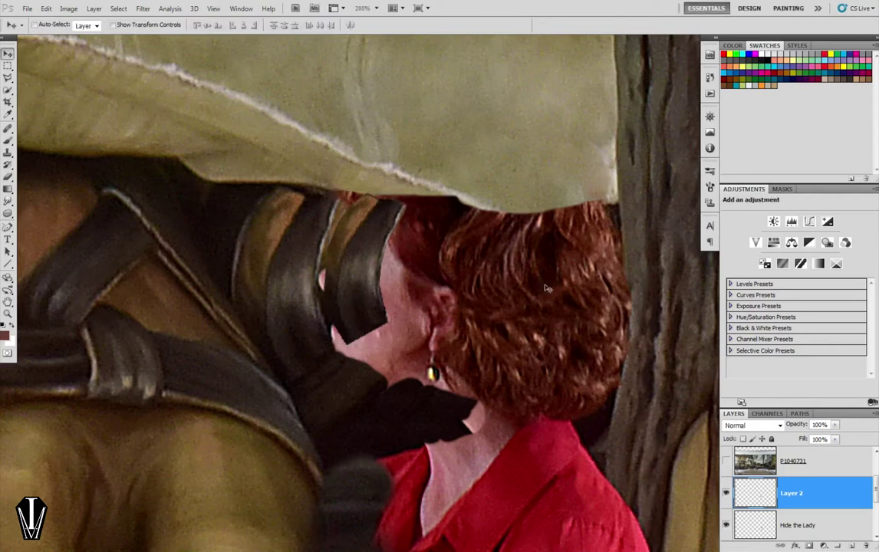
click(726, 461)
click(725, 461)
click(725, 461)
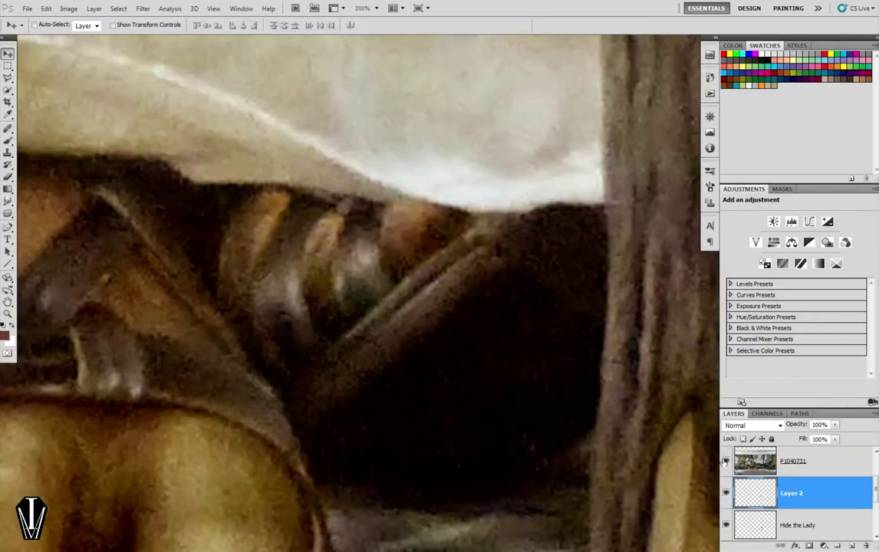
click(725, 461)
click(725, 461)
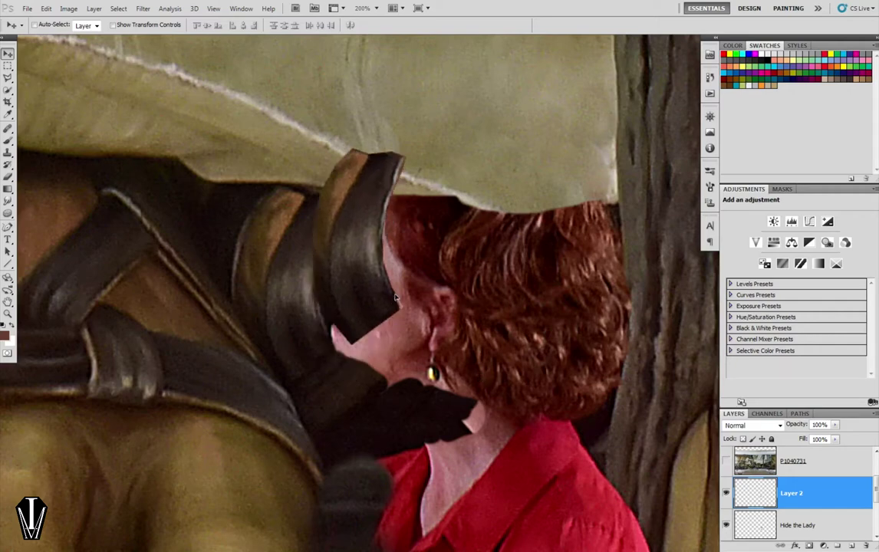
Move the patch up over her hair and shrink it to about 75%, then recheck against the photo.
drag(480, 380, 409, 298)
key(ctrl+t)
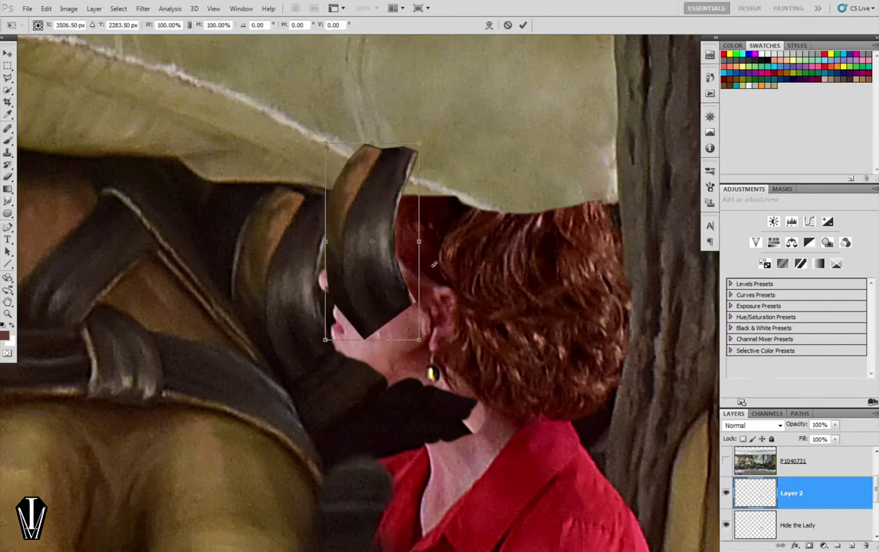
drag(417, 156, 395, 194)
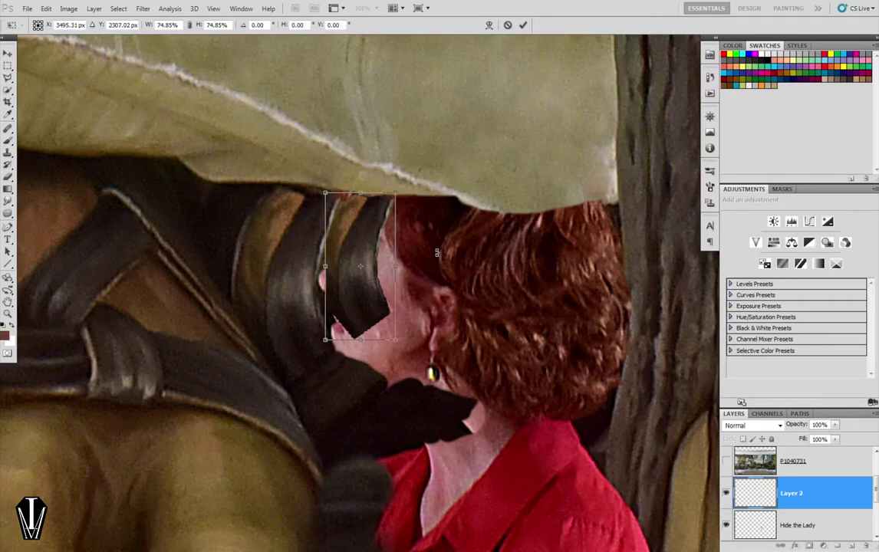
key(Return)
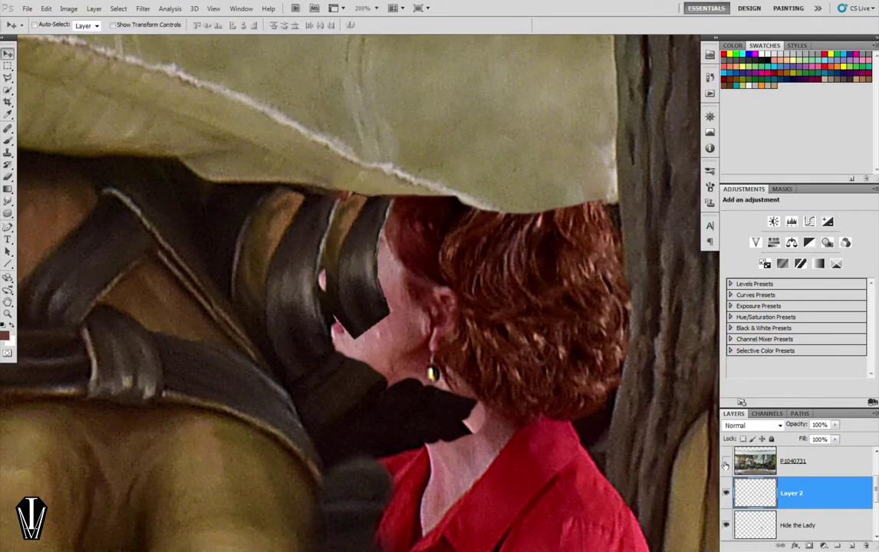
click(726, 463)
click(726, 463)
click(725, 463)
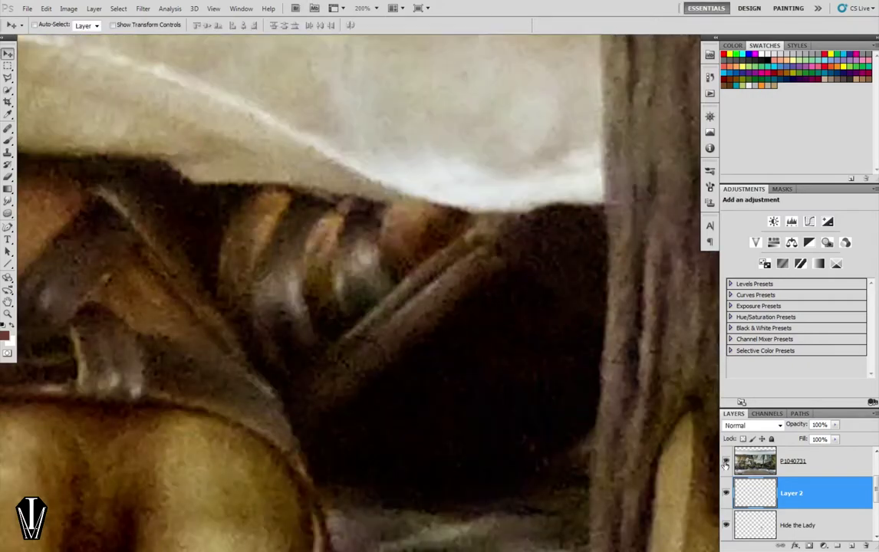
click(725, 463)
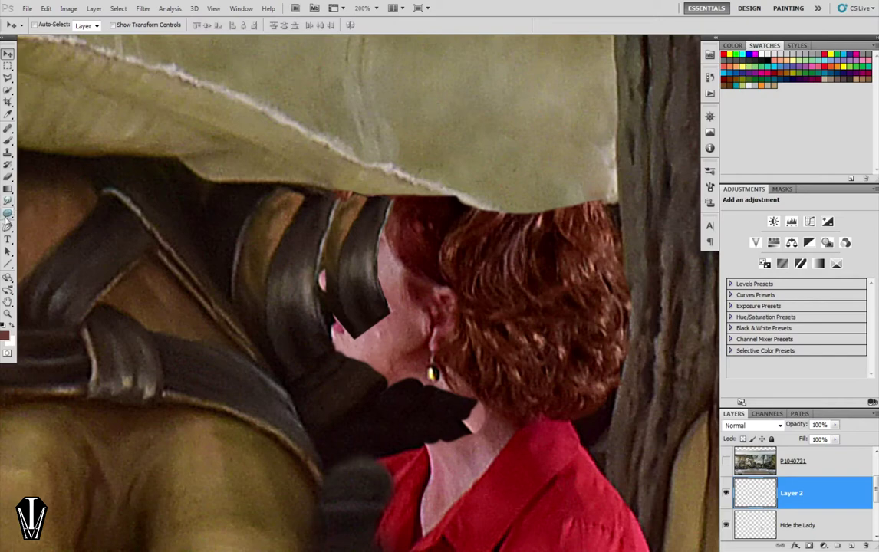
Tone the strap patch with the Burn tool at Midtones range and 20% exposure.
click(8, 212)
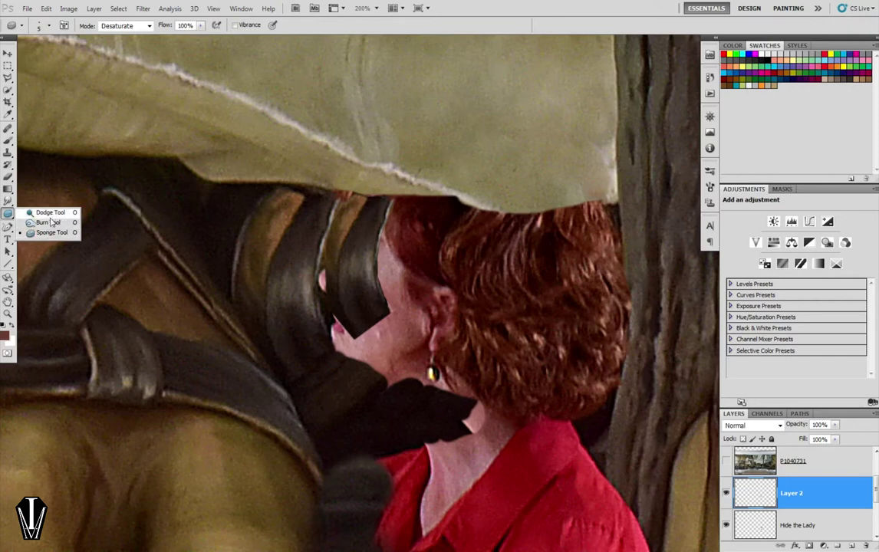
click(53, 220)
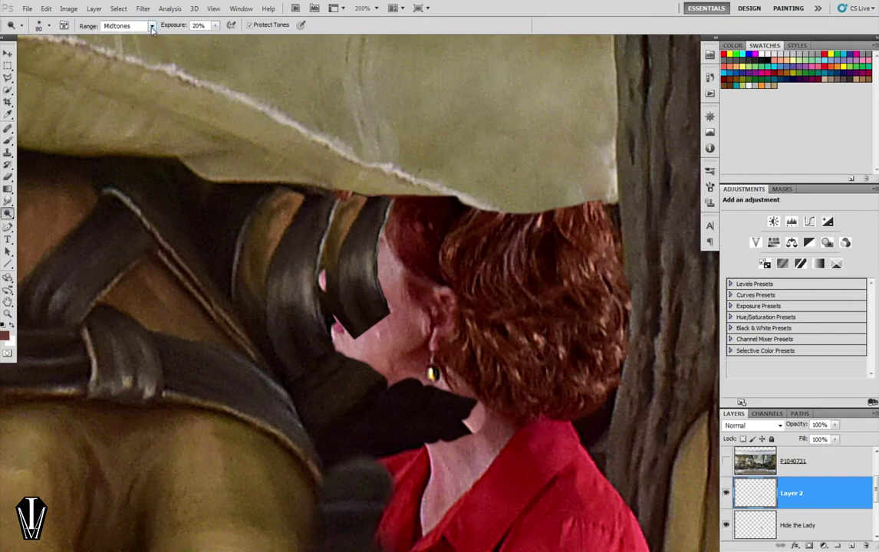
click(153, 27)
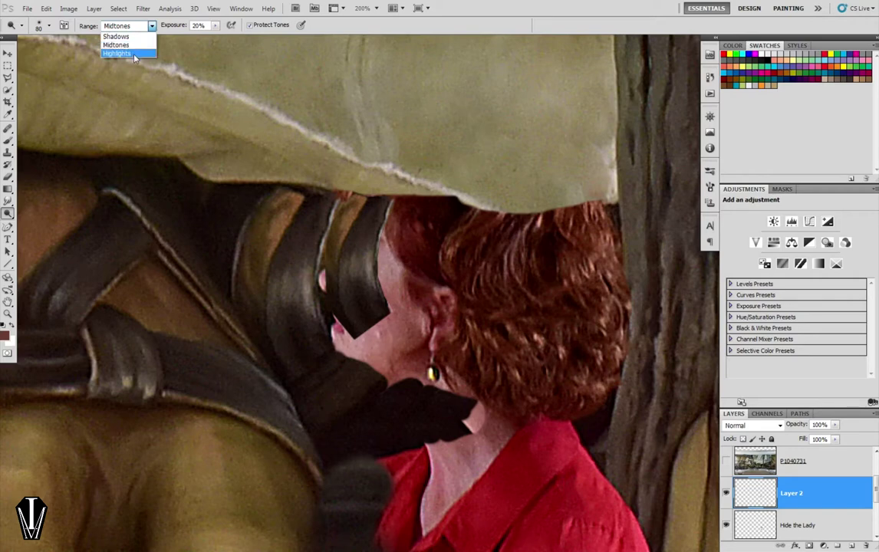
click(116, 45)
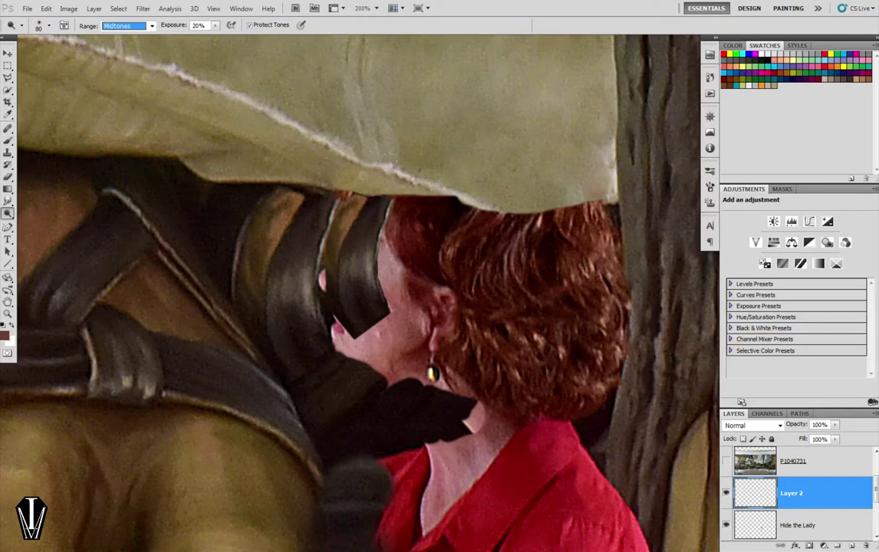
click(299, 215)
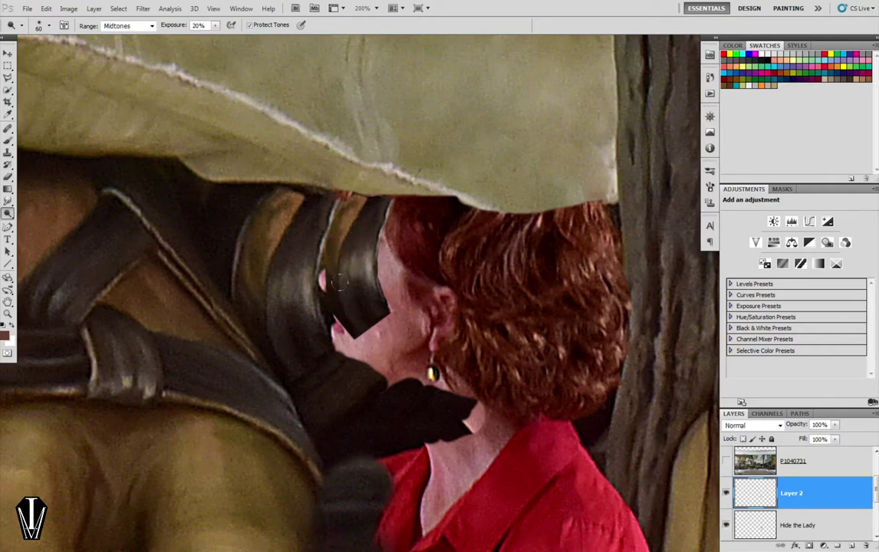
drag(338, 257, 342, 258)
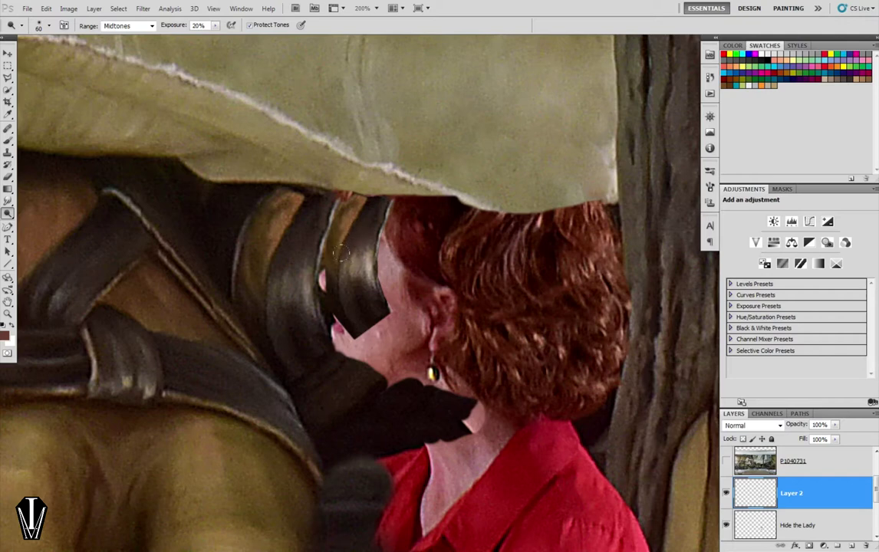
drag(8, 213, 31, 232)
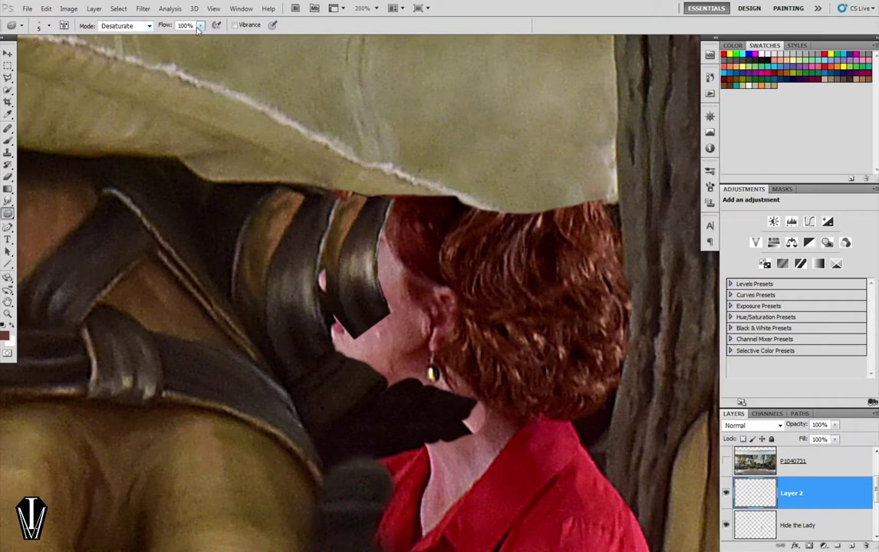
Desaturate the dark strap patch with the Sponge at 23% flow and brush size 30.
drag(199, 28, 160, 41)
key(bracketright)
key(bracketright)
key(bracketright)
key(bracketright)
drag(343, 258, 337, 244)
Show and select the P1040731 layer, lower its opacity, and toggle it to compare versions.
click(726, 461)
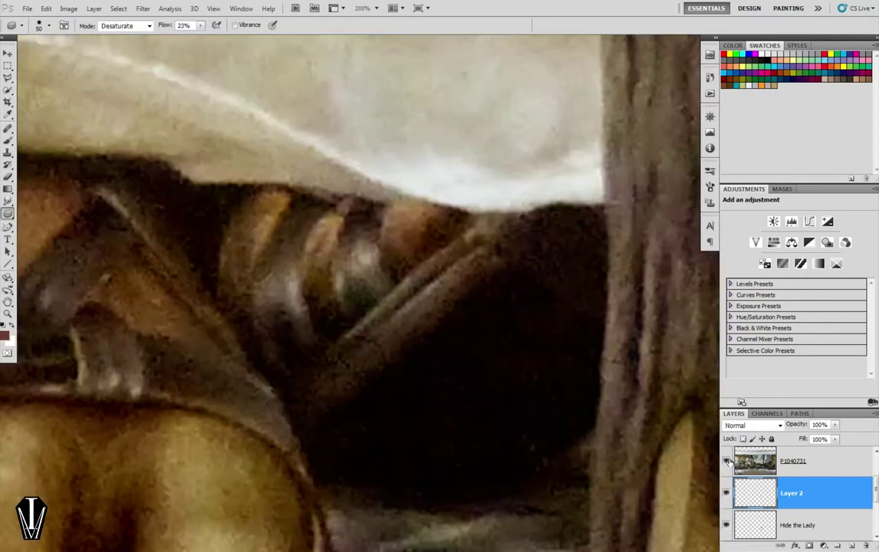
click(782, 462)
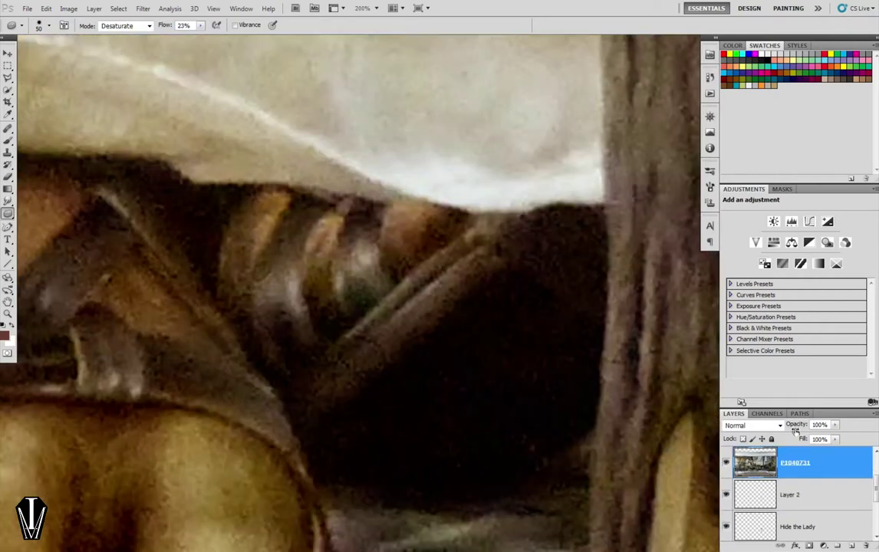
mouse_move(806, 426)
mouse_down()
mouse_move(781, 430)
mouse_move(877, 443)
mouse_up()
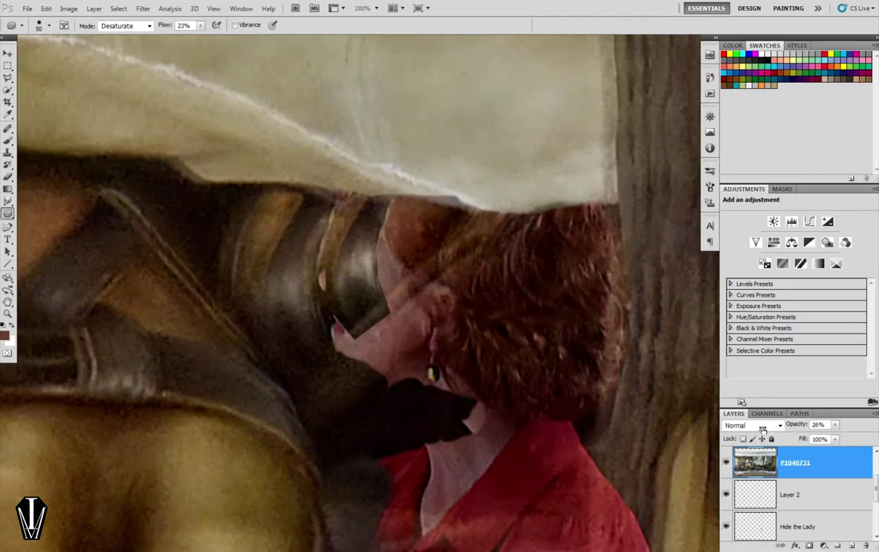
click(725, 462)
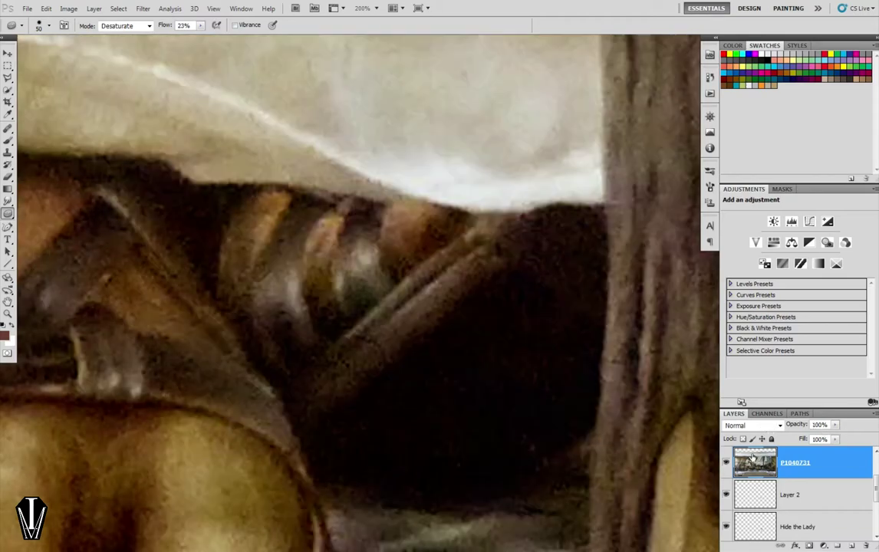
click(725, 463)
click(725, 462)
click(725, 462)
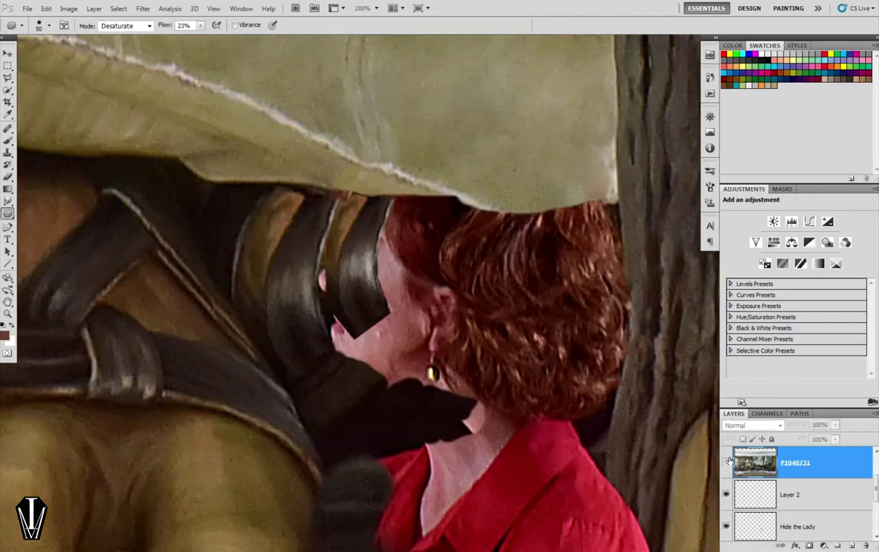
click(725, 463)
click(726, 463)
click(725, 463)
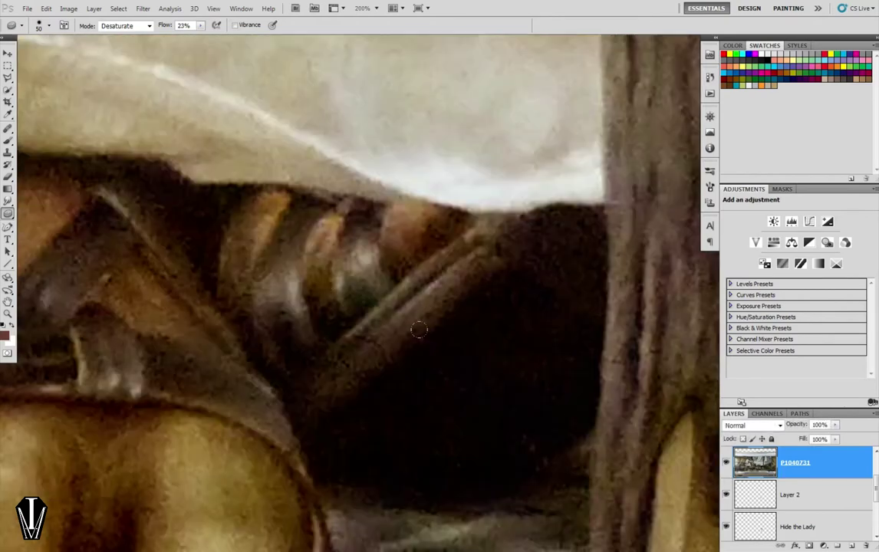
Hide P1040731, select Layer 2, and begin a Free Transform on the strap patch.
key(j)
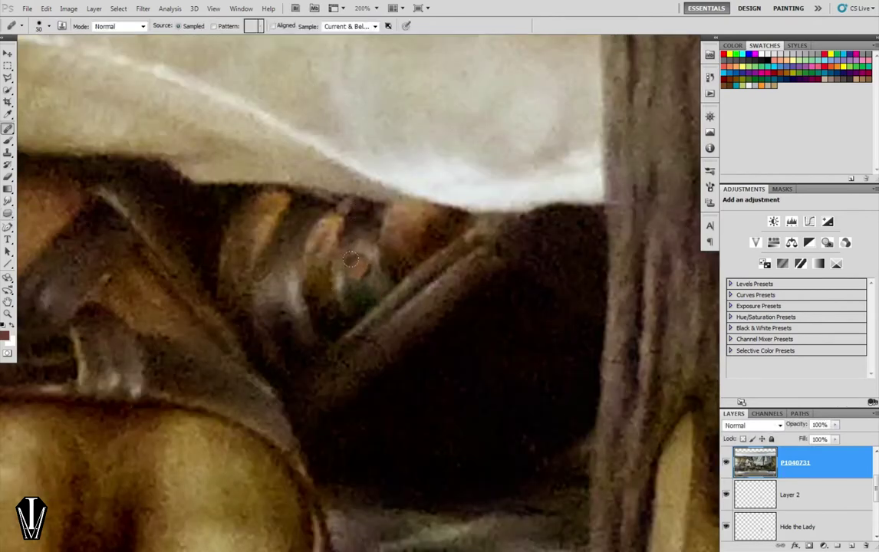
key(space)
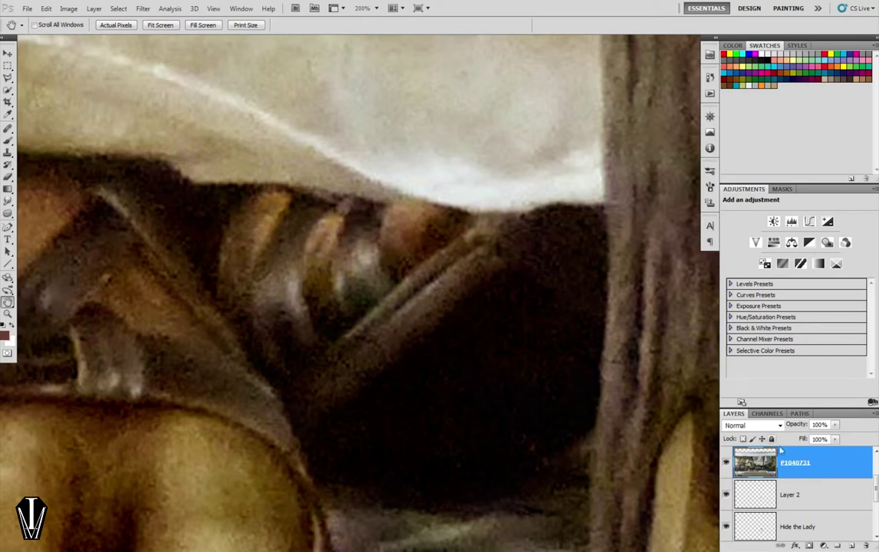
click(726, 465)
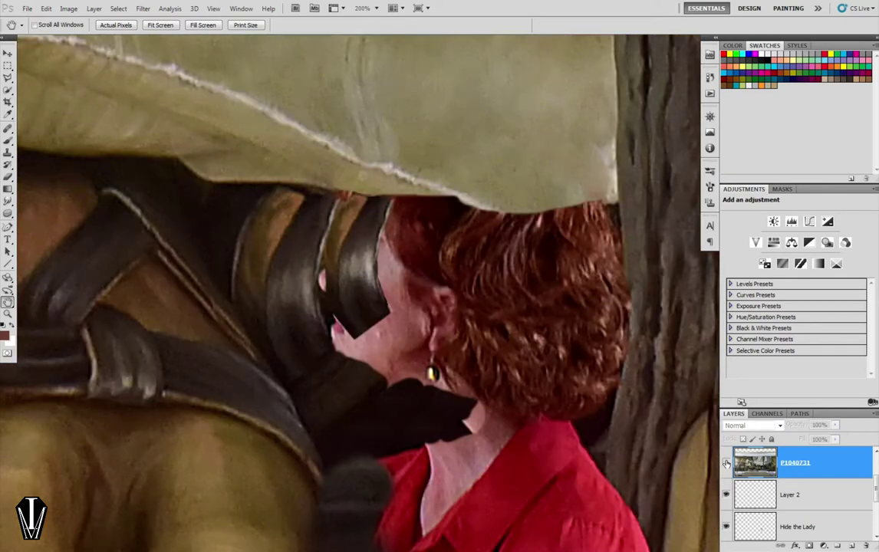
click(760, 497)
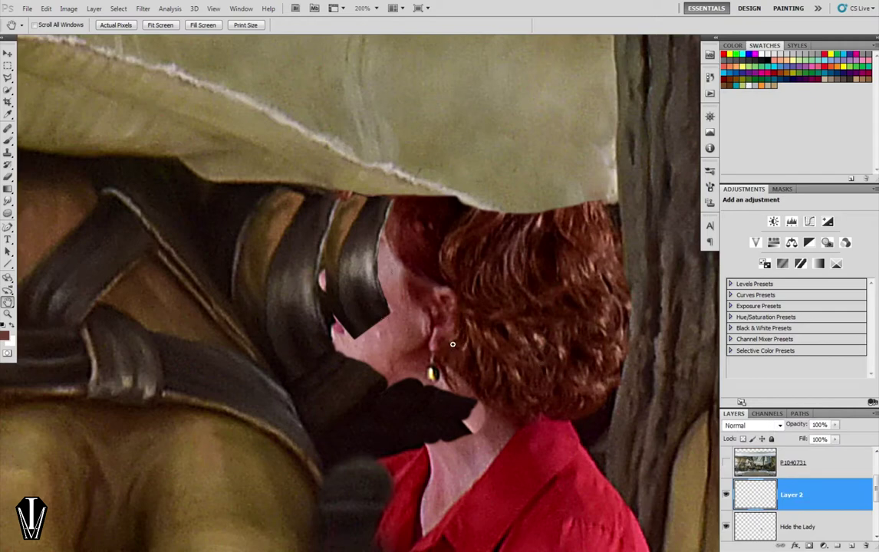
key(ctrl+t)
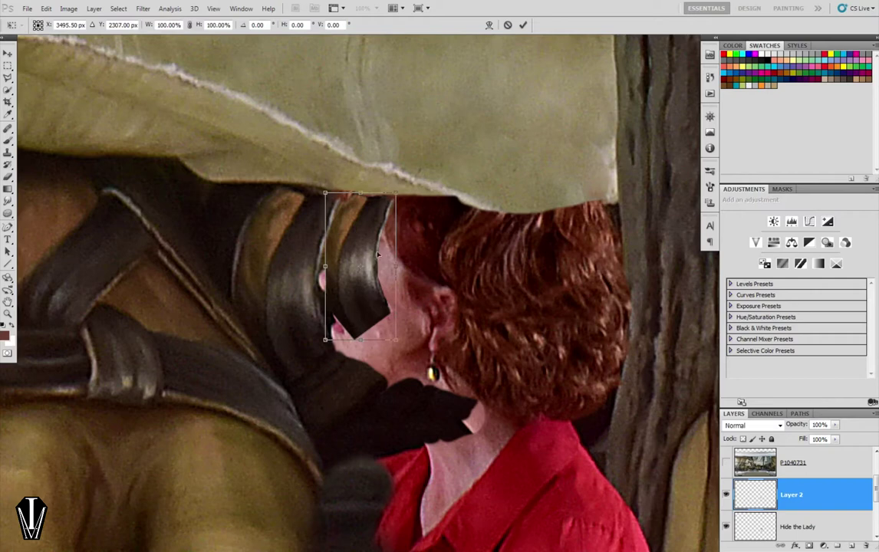
Warp the strap patch's mesh so it bends around the woman's face, then commit.
right_click(368, 303)
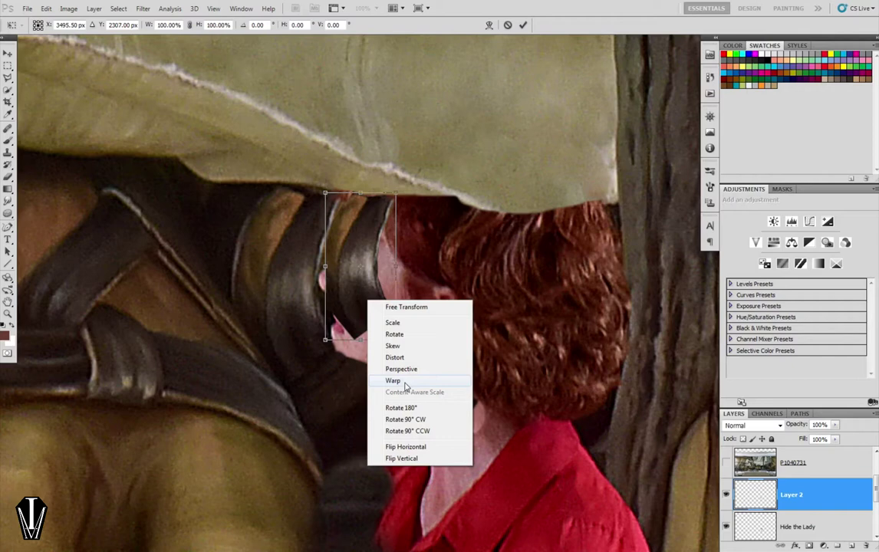
click(393, 380)
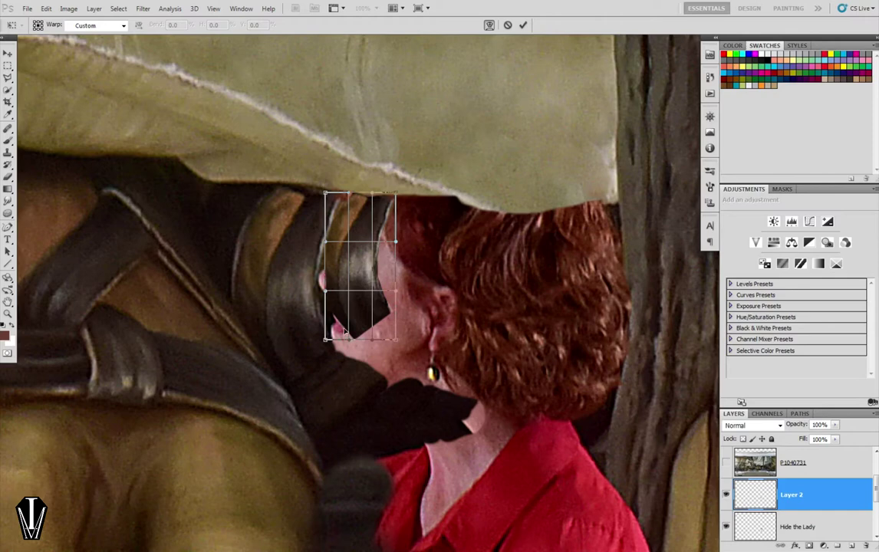
drag(342, 335, 337, 338)
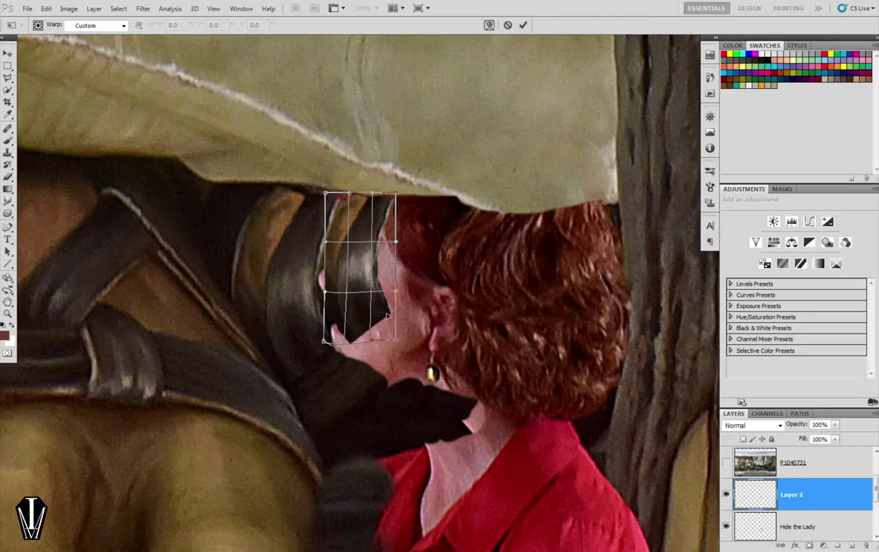
drag(391, 315, 402, 313)
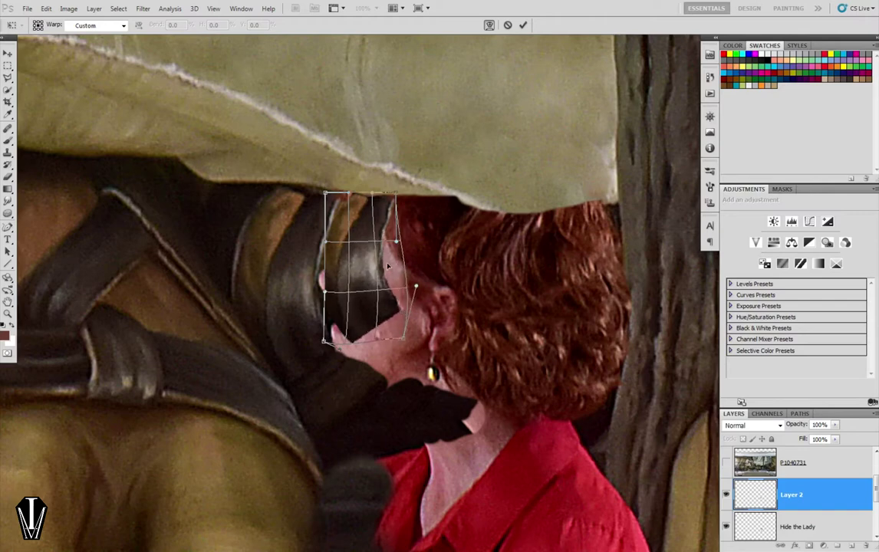
drag(388, 262, 376, 261)
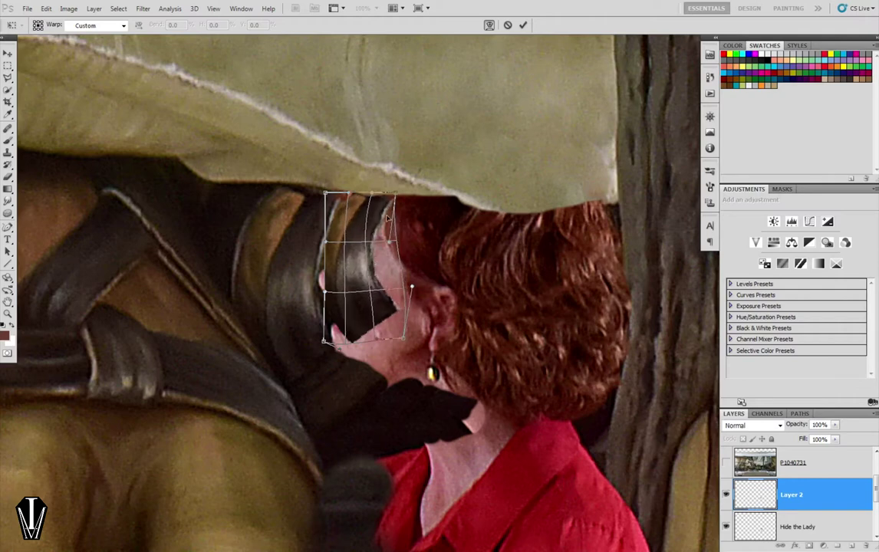
drag(386, 217, 382, 217)
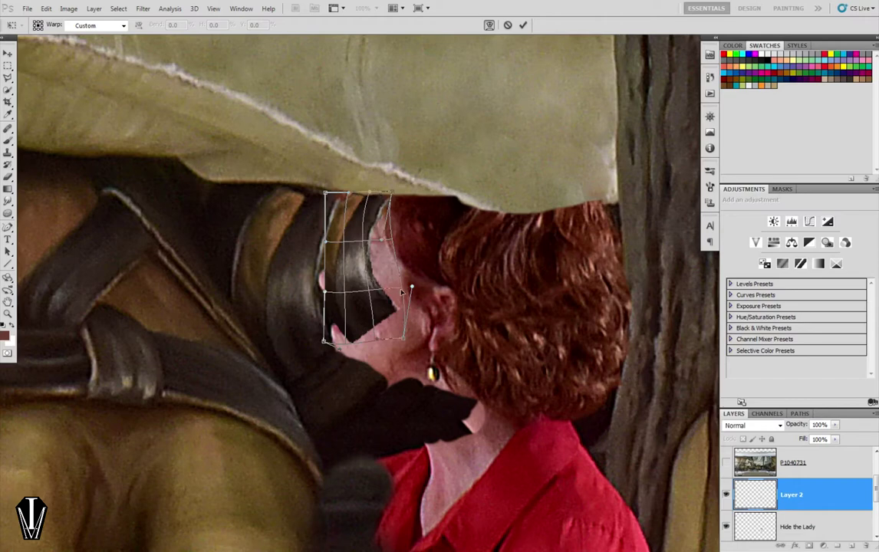
key(Return)
key(h)
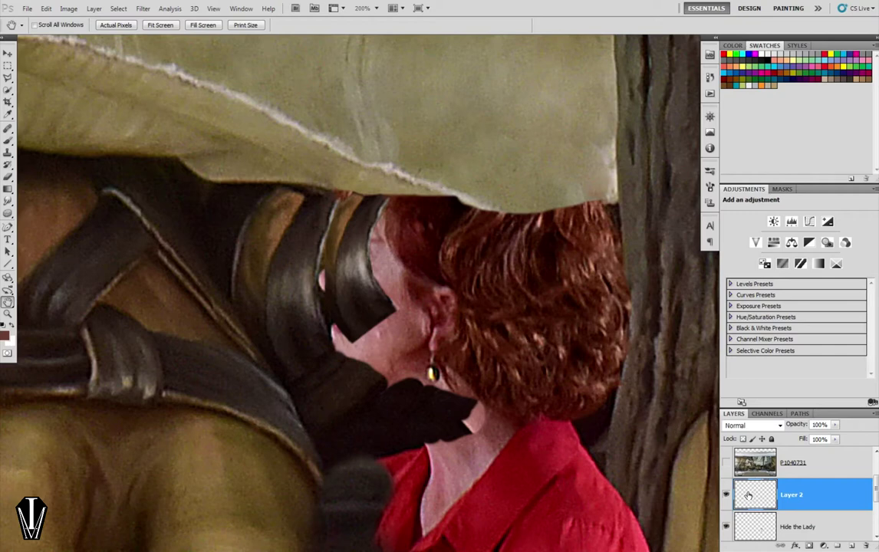
Merge Layer 2 into Hide the Lady and toggle that layer to compare with the original.
drag(775, 495, 758, 498)
key(Delete)
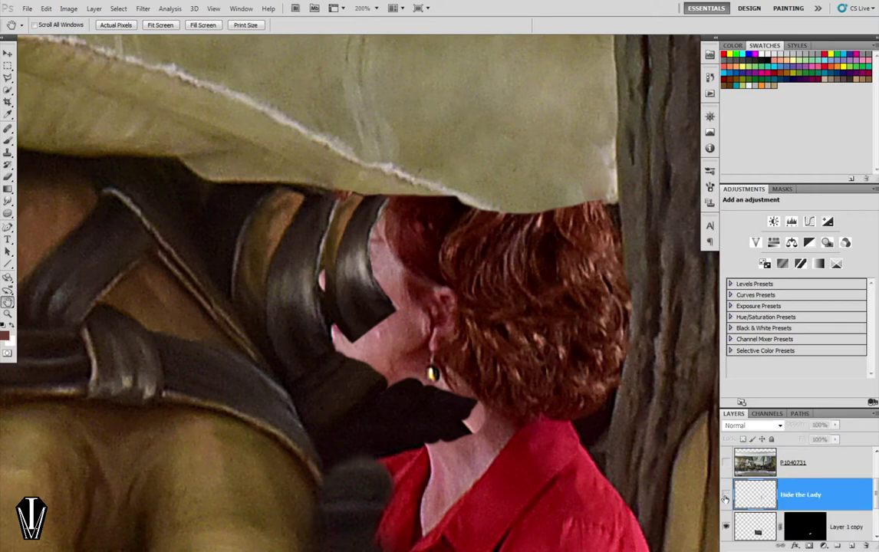
click(725, 497)
click(726, 497)
click(726, 497)
click(726, 497)
click(726, 497)
click(726, 497)
click(725, 497)
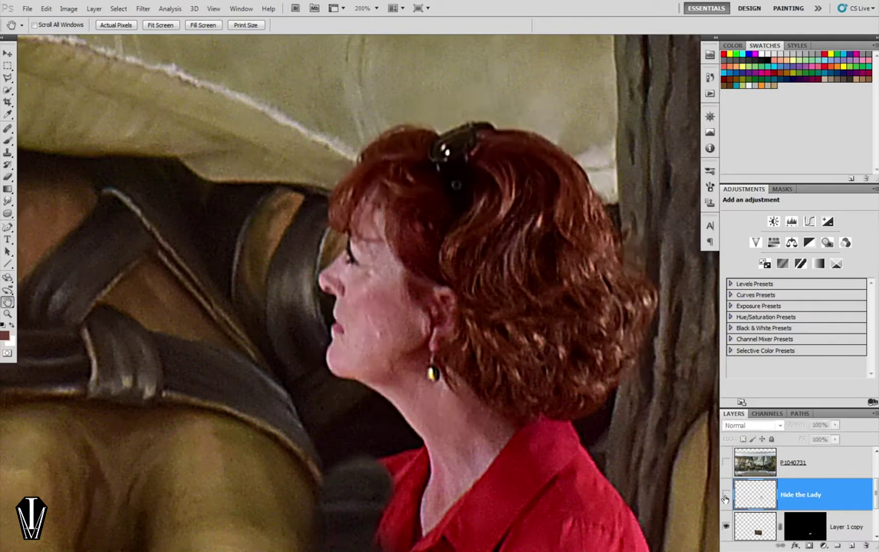
click(725, 497)
click(725, 497)
click(726, 497)
click(725, 497)
click(725, 497)
click(726, 497)
click(726, 497)
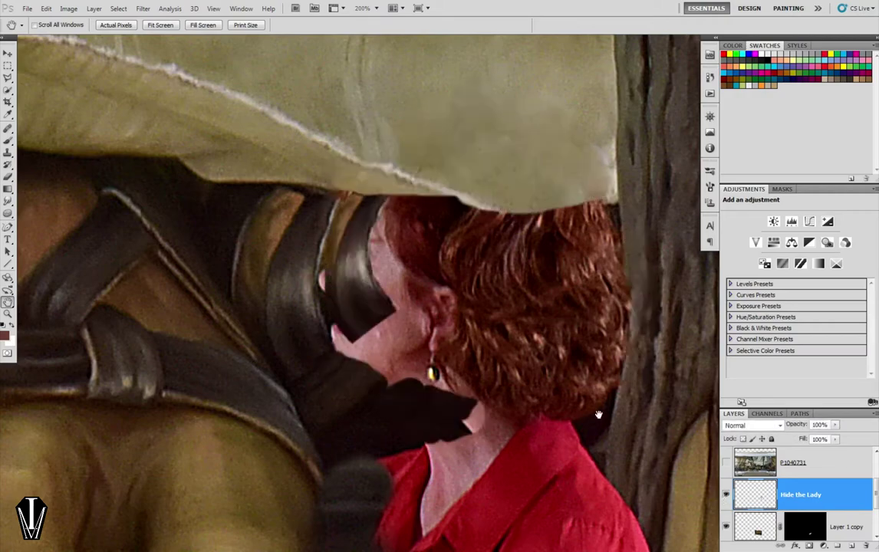
Pan toward the mural's left side and recheck Hide the Lady against the original woman.
mouse_move(87, 173)
mouse_down()
mouse_move(361, 184)
mouse_move(159, 108)
mouse_move(141, 124)
mouse_up()
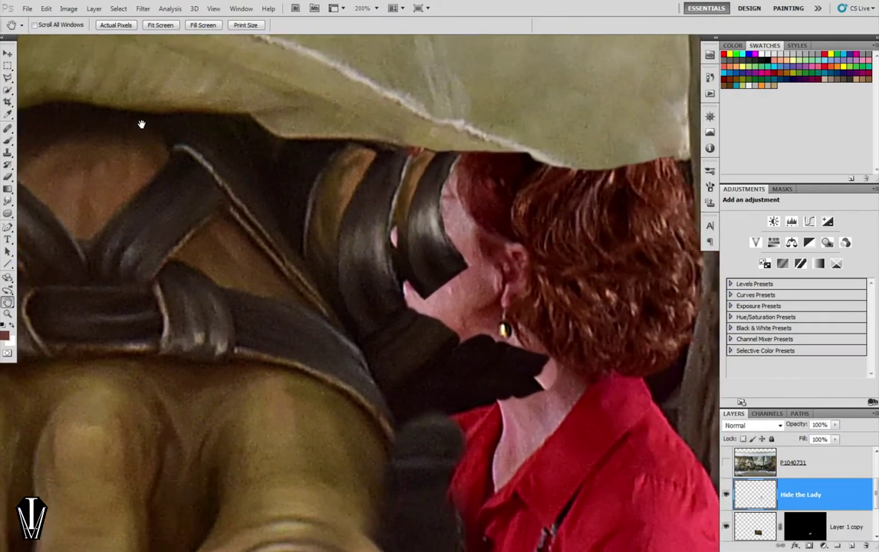
click(726, 496)
click(725, 496)
click(727, 496)
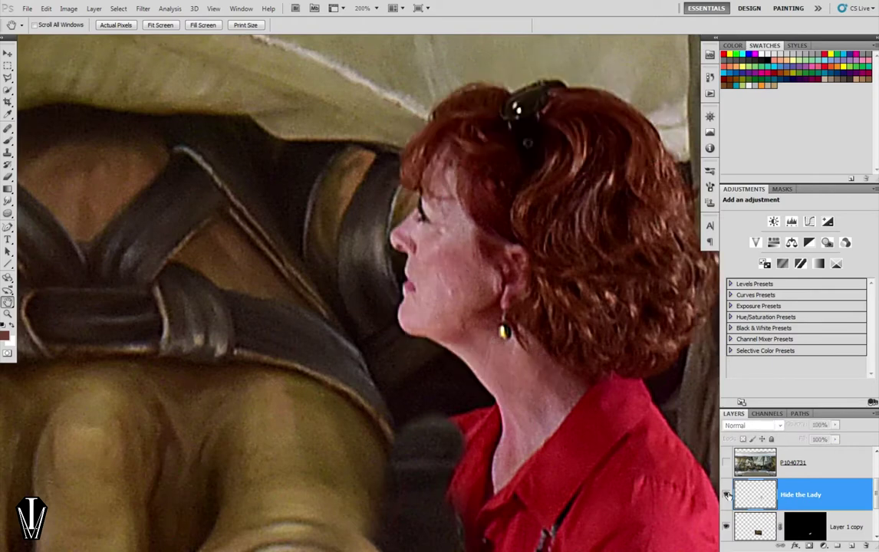
click(727, 496)
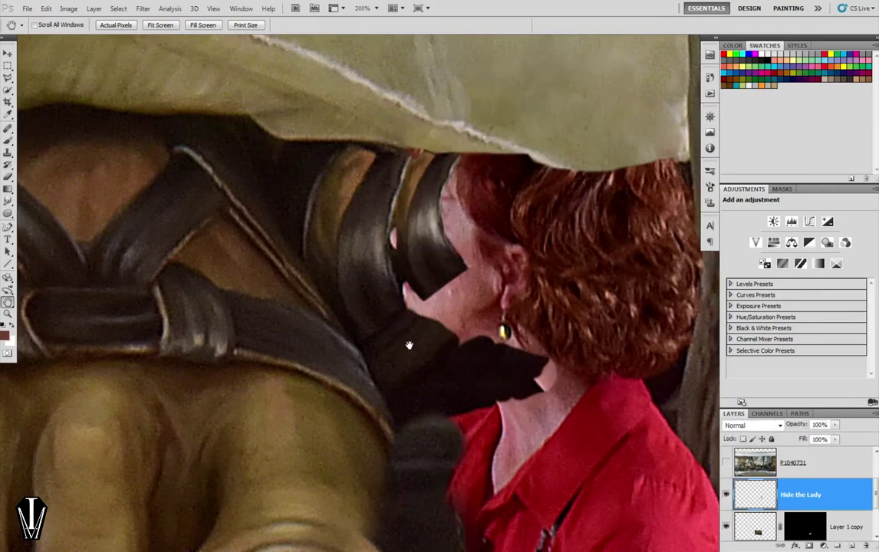
key(s)
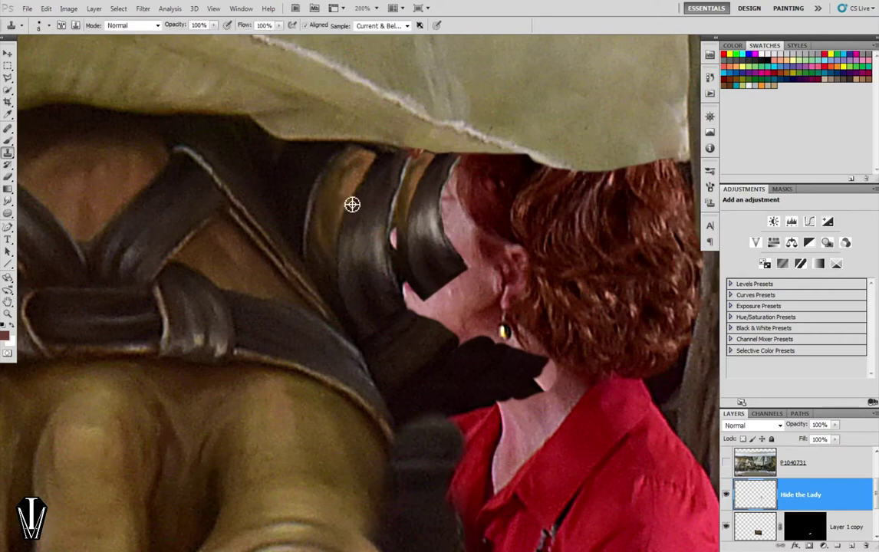
Clone mural texture along the strap, then smudge its edges beside the woman's face.
mouse_move(402, 217)
mouse_down()
mouse_move(398, 250)
mouse_move(394, 241)
mouse_move(398, 227)
mouse_move(404, 254)
mouse_move(405, 226)
mouse_move(405, 247)
mouse_up()
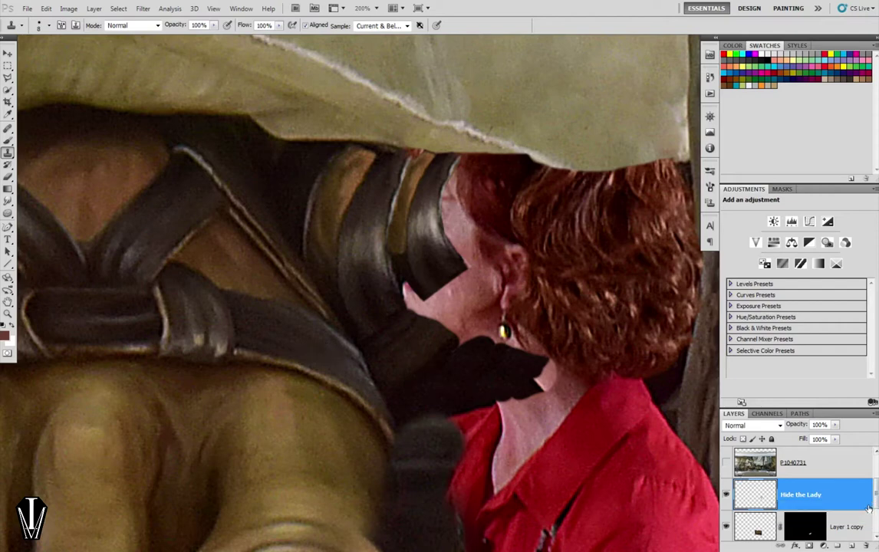
mouse_move(401, 230)
mouse_down()
mouse_move(414, 257)
mouse_move(408, 244)
mouse_move(395, 250)
mouse_up()
click(8, 202)
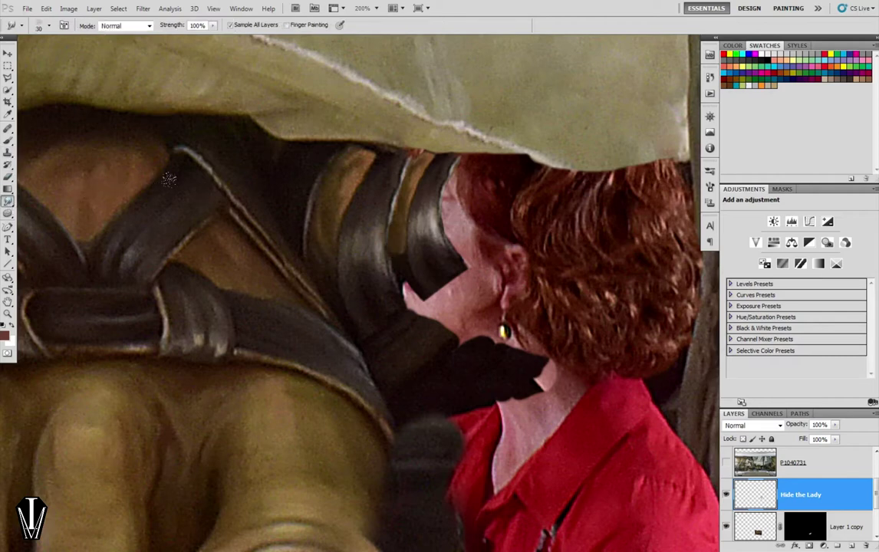
drag(395, 255, 396, 217)
mouse_move(403, 243)
mouse_down()
mouse_move(372, 219)
mouse_move(380, 213)
mouse_up()
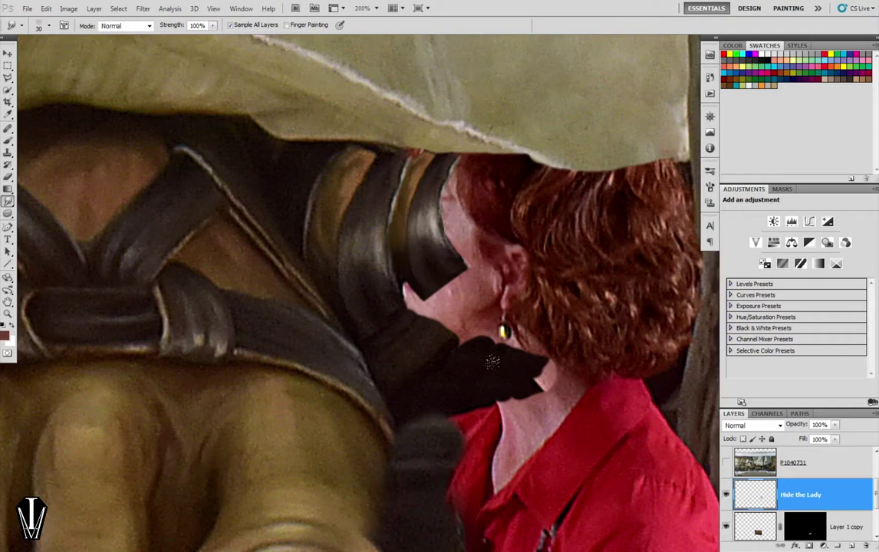
mouse_move(453, 380)
mouse_down()
mouse_move(559, 402)
mouse_move(369, 369)
mouse_move(310, 369)
mouse_up()
mouse_move(439, 322)
mouse_down()
mouse_move(485, 201)
mouse_move(559, 324)
mouse_move(602, 317)
mouse_up()
key(ctrl+minus)
key(ctrl+minus)
key(ctrl+minus)
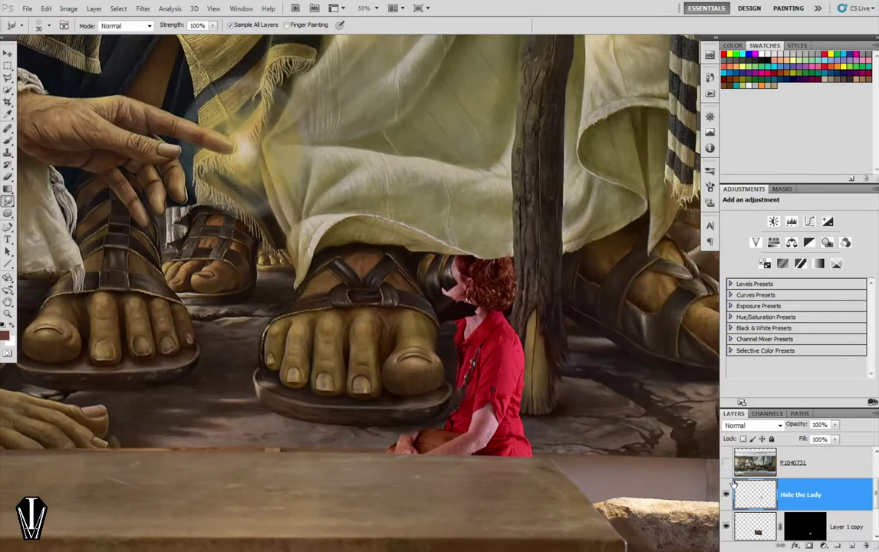
click(727, 465)
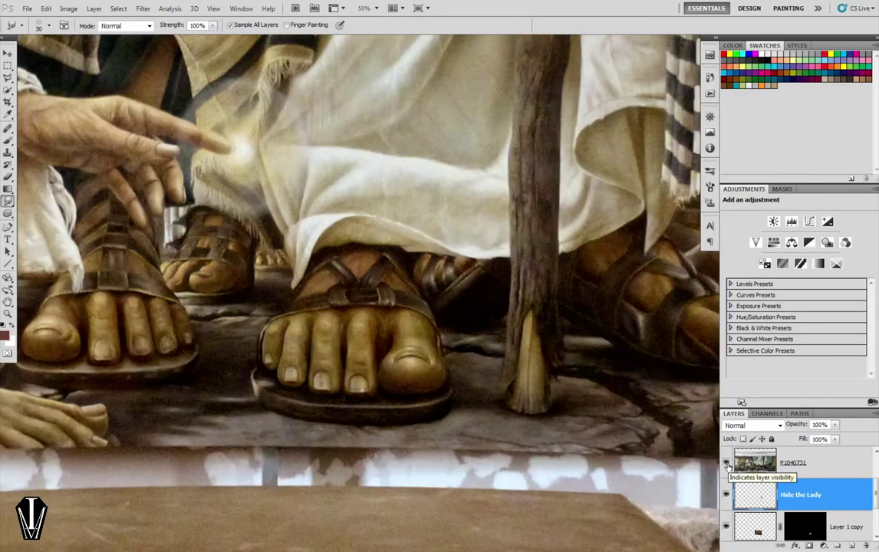
click(727, 465)
click(727, 466)
click(727, 465)
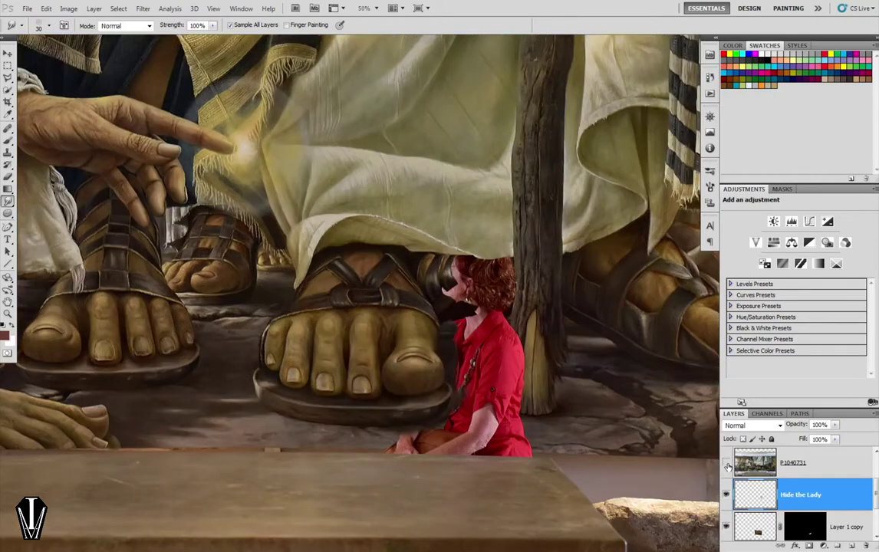
click(727, 465)
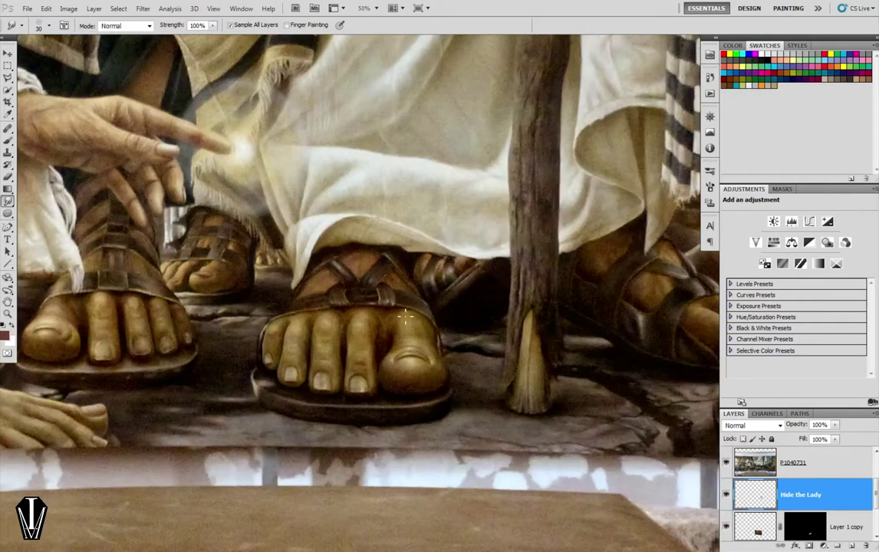
drag(405, 316, 461, 287)
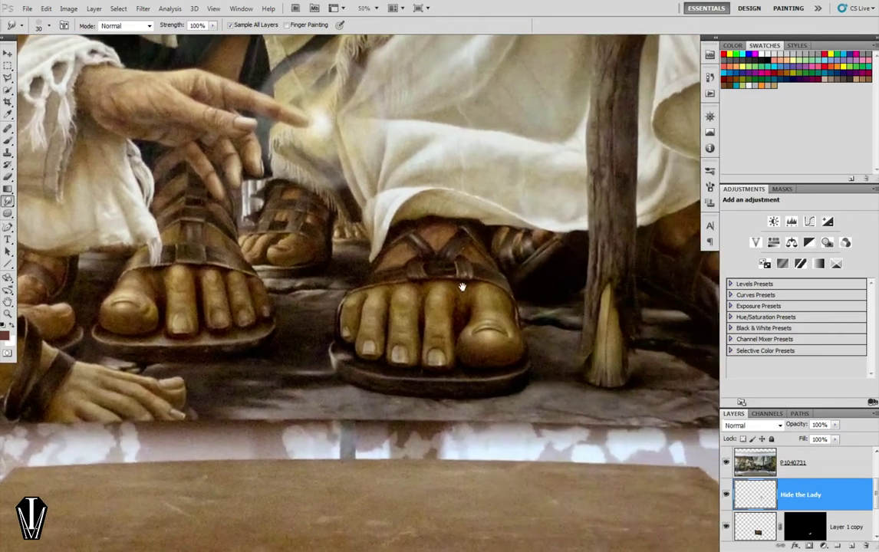
drag(462, 286, 550, 292)
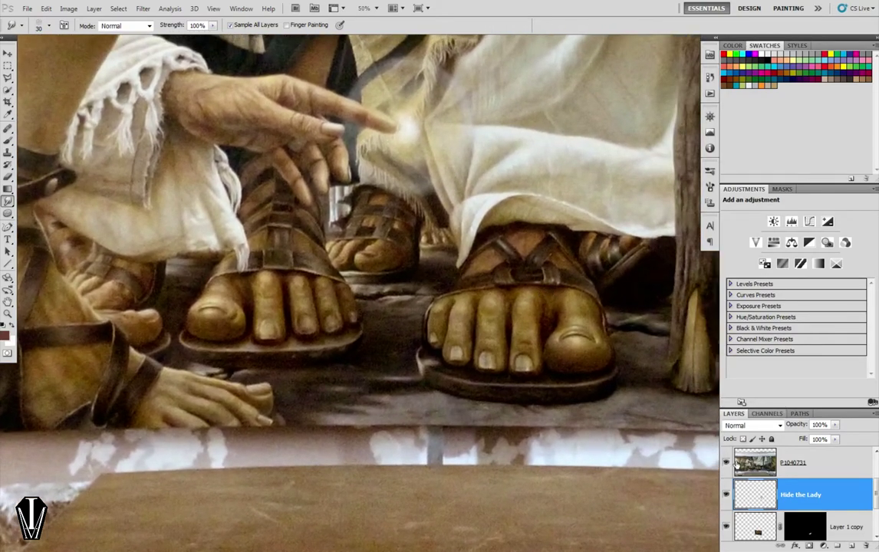
click(727, 461)
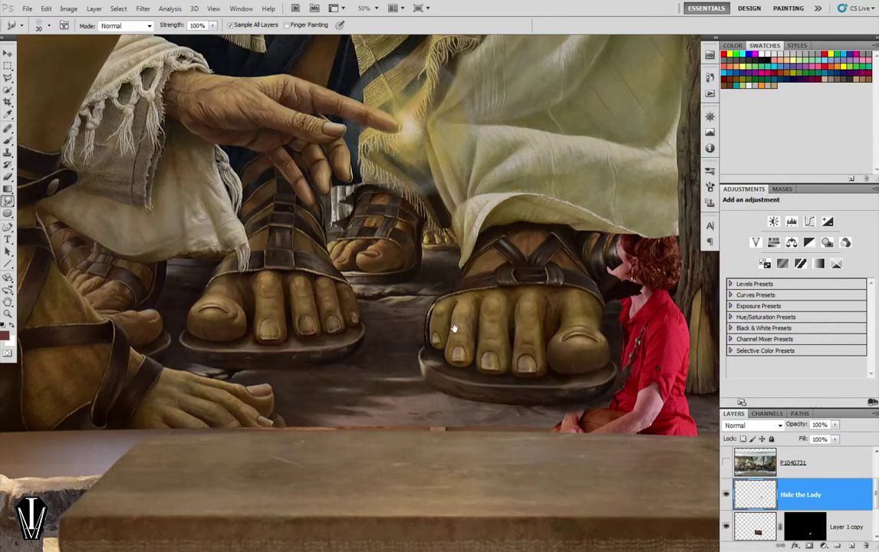
drag(469, 294, 339, 289)
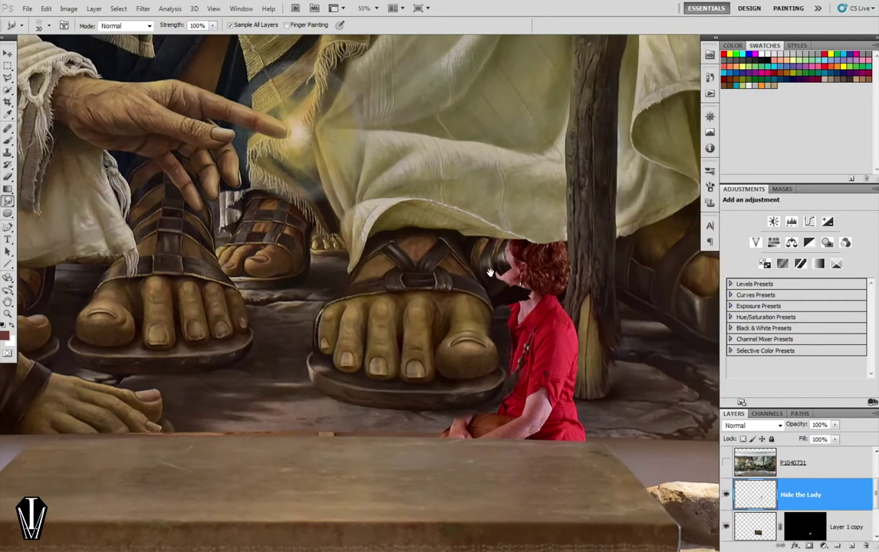
mouse_move(490, 273)
mouse_down()
mouse_move(179, 284)
mouse_move(466, 289)
mouse_up()
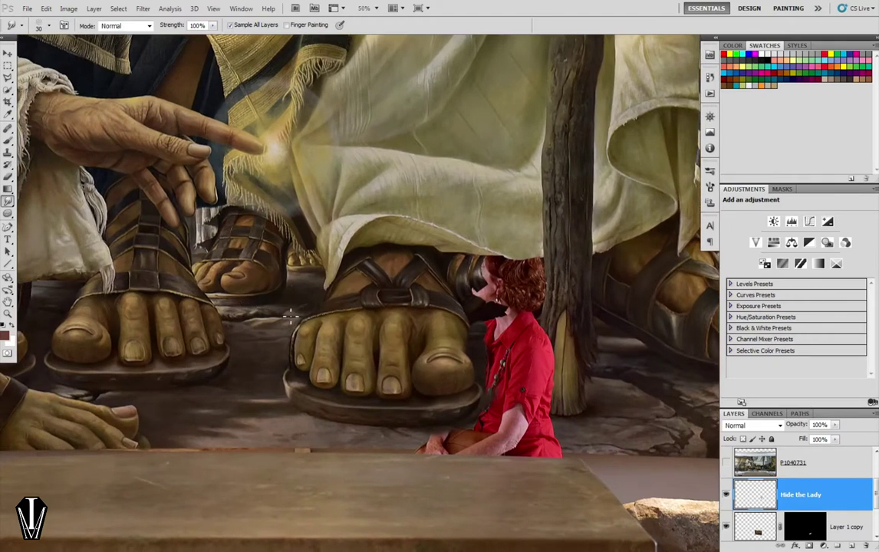
Marquee the rear painted sandal, copy it to Layer 2, and move it beside her head.
key(m)
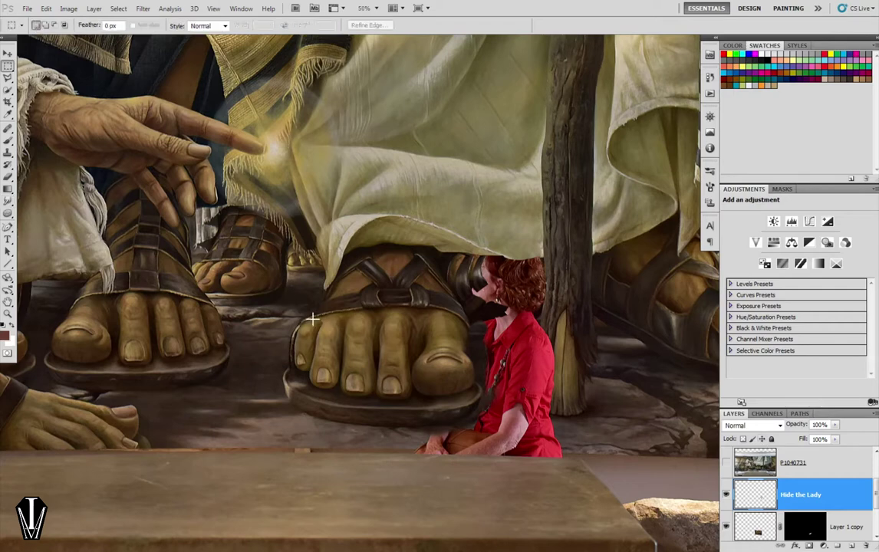
drag(307, 311, 179, 221)
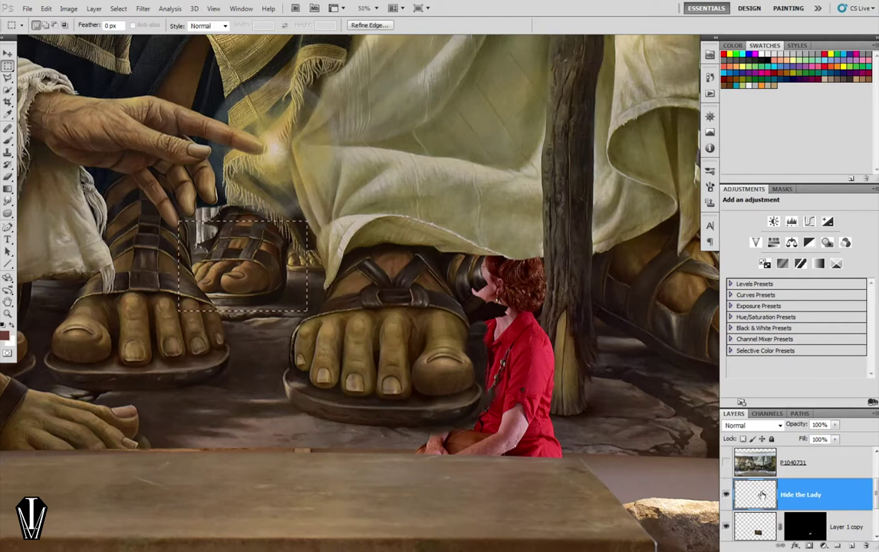
key(ctrl+j)
key(v)
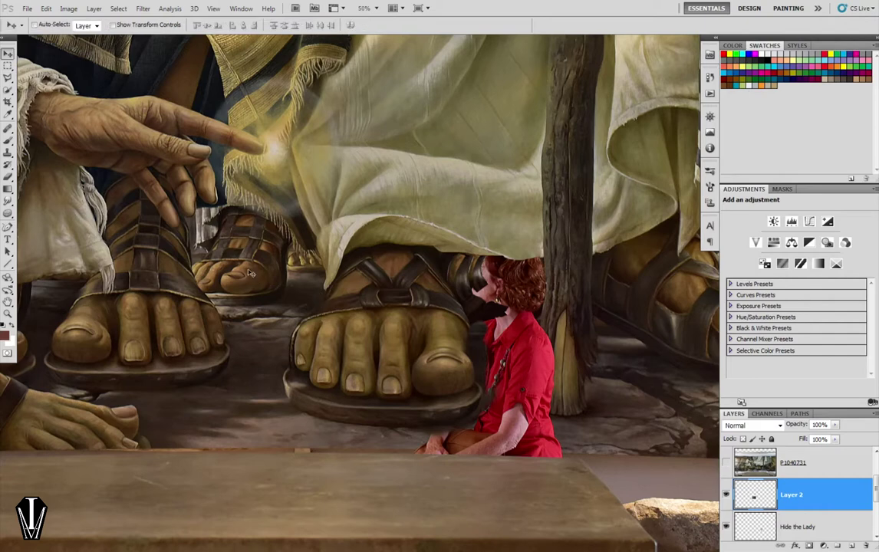
drag(249, 275, 377, 281)
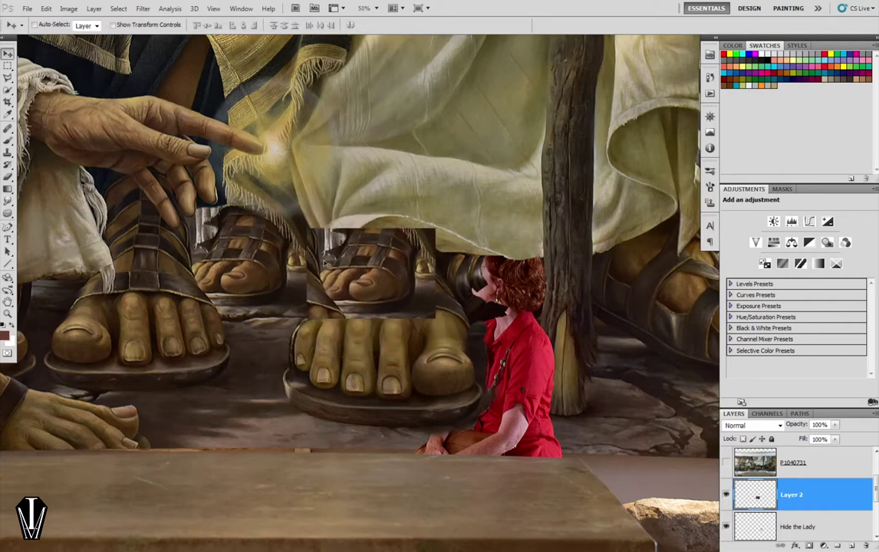
Flip the copied sandal patch horizontally with a width of -100%.
key(ctrl+t)
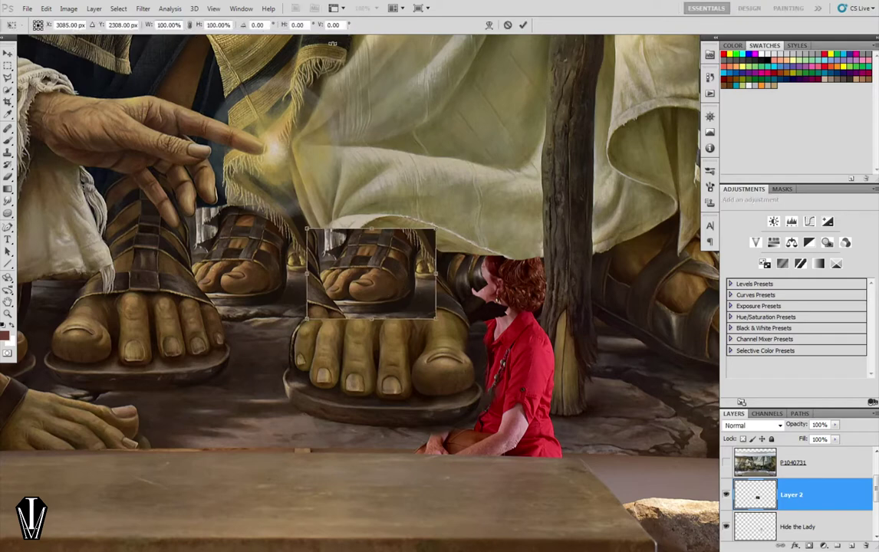
text(-)
key(Return)
key(Return)
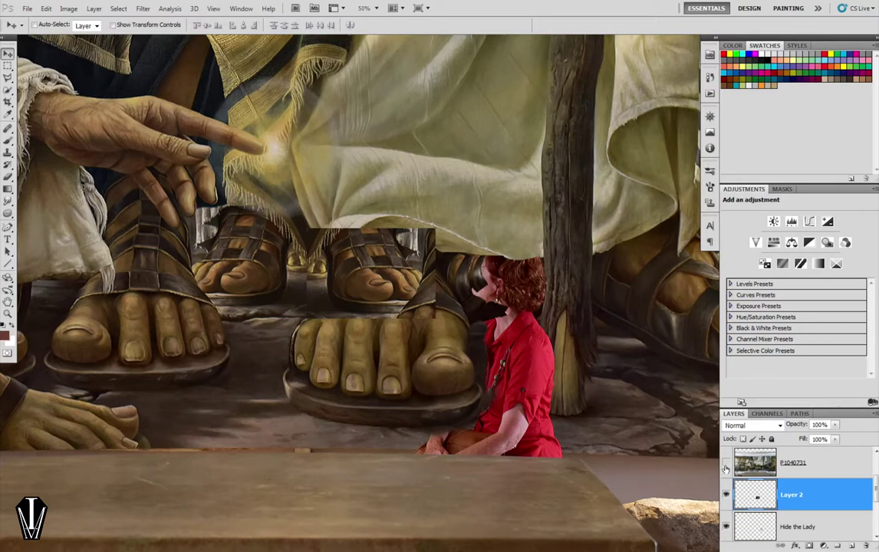
Move Layer 2 below the Hide the Lady layer and slide the sandal patch right.
click(725, 466)
click(726, 465)
ctrl+click(419, 296)
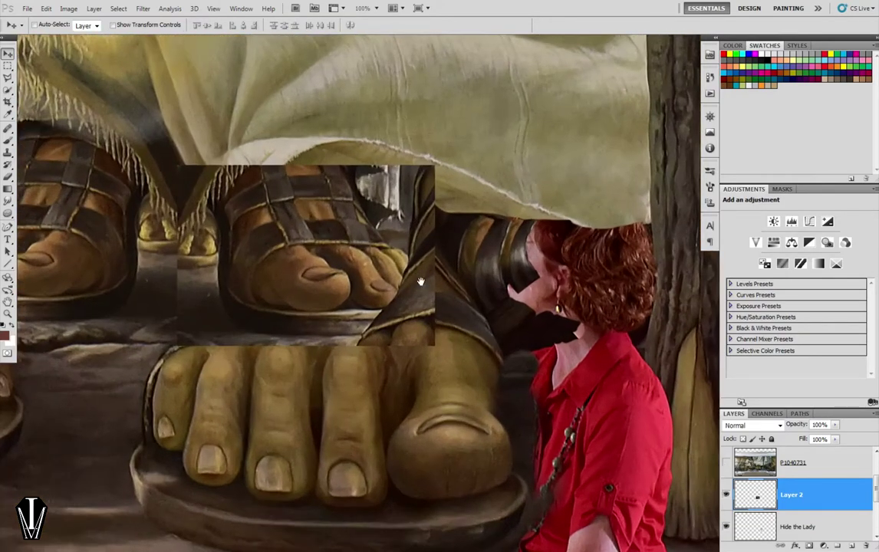
drag(420, 282, 365, 305)
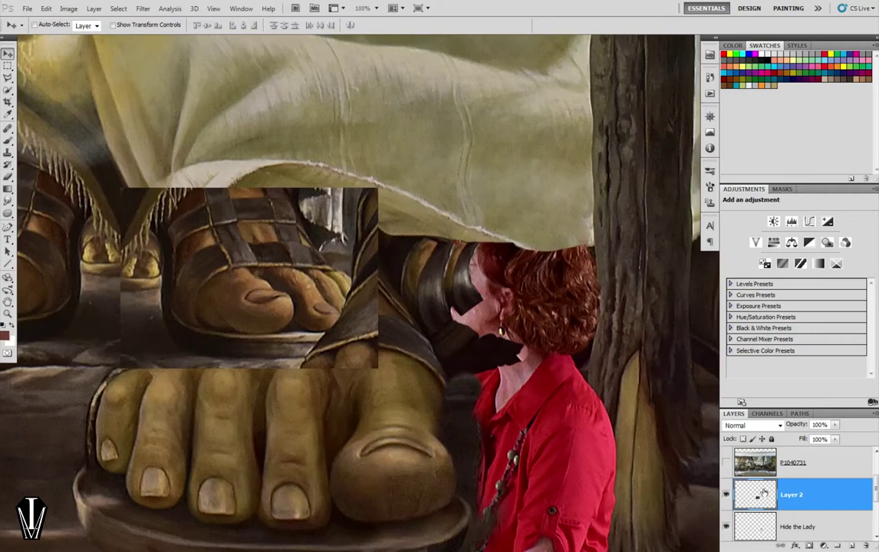
scroll(764, 493, down, 1)
drag(754, 462, 745, 512)
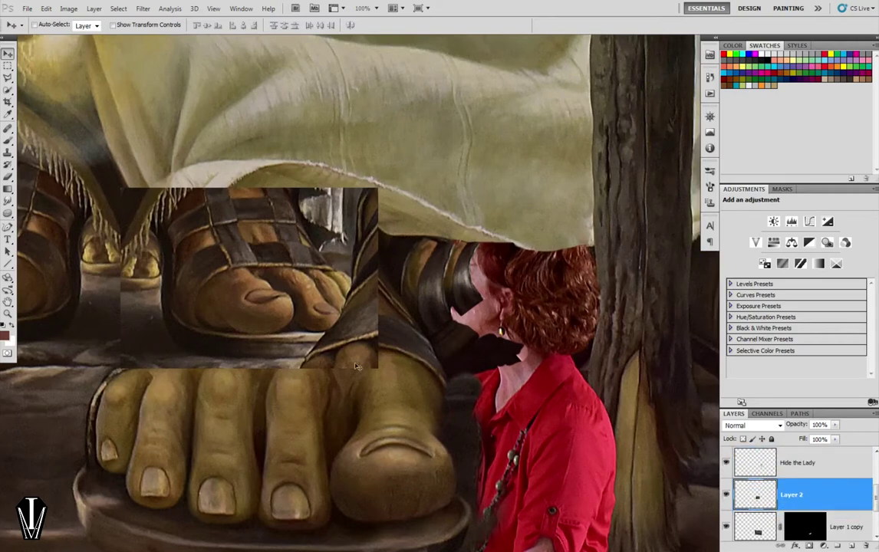
mouse_move(257, 293)
mouse_down()
mouse_move(409, 285)
mouse_move(537, 237)
mouse_move(514, 193)
mouse_move(467, 264)
mouse_move(489, 225)
mouse_move(382, 193)
mouse_move(345, 261)
mouse_move(275, 310)
mouse_move(281, 320)
mouse_move(292, 267)
mouse_up()
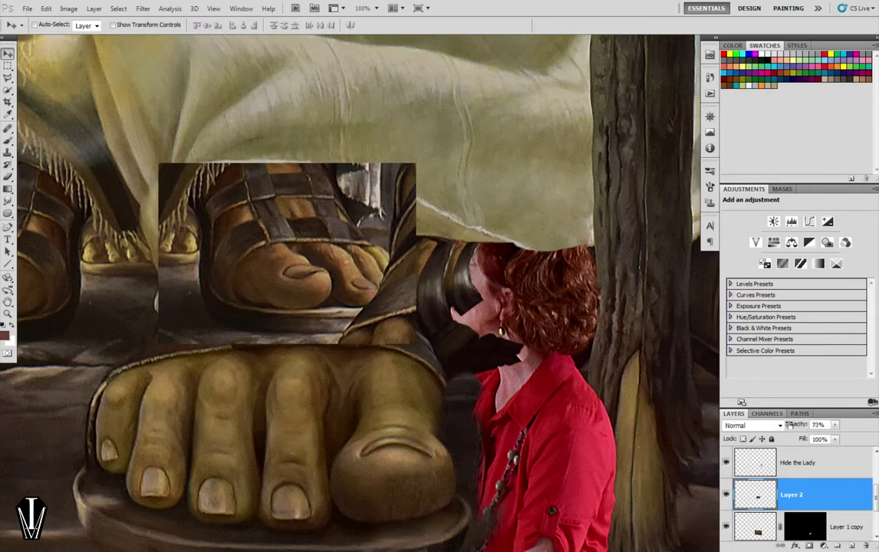
Set Layer 2 to 55% opacity and place the translucent patch over the woman's head.
drag(802, 425, 779, 422)
mouse_move(322, 253)
mouse_down()
mouse_move(526, 279)
mouse_move(529, 256)
mouse_up()
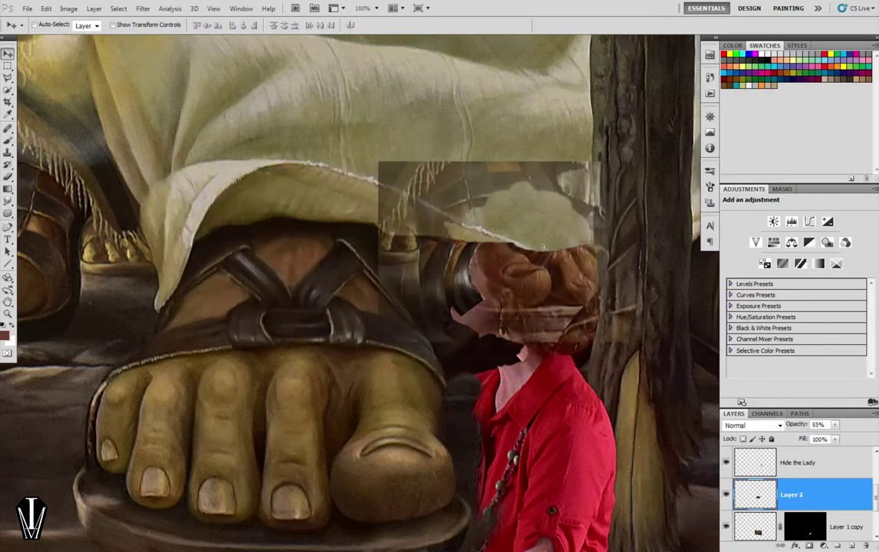
key(Up)
key(Up)
key(Up)
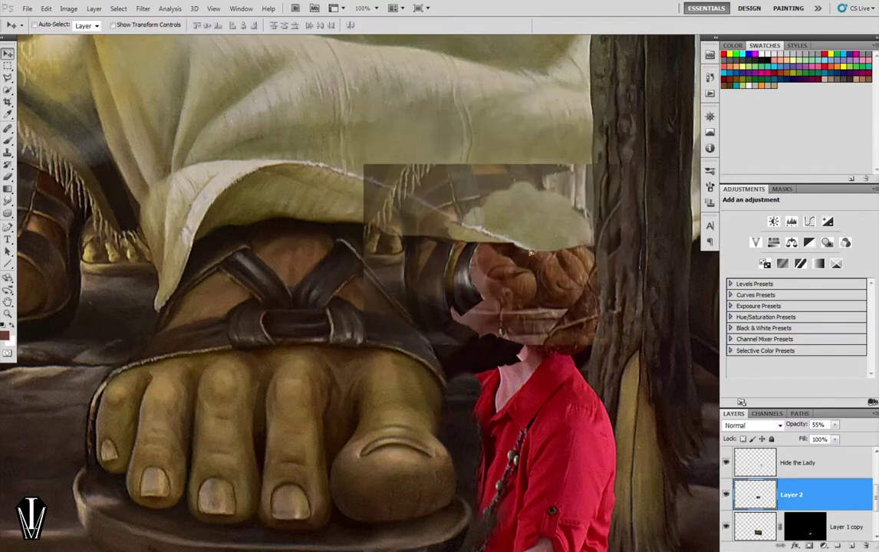
key(Up)
Free-transform the patch, rotating it counterclockwise to about -43° over the woman.
key(ctrl+t)
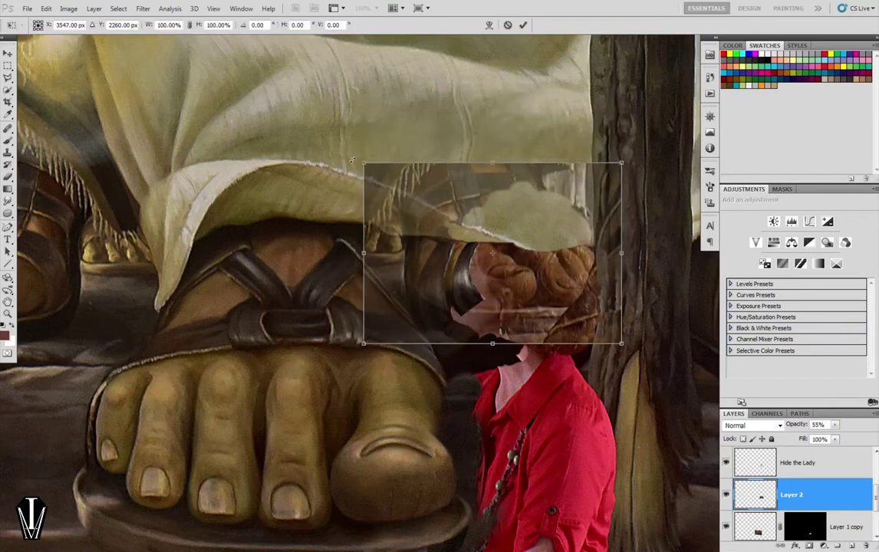
drag(334, 156, 286, 241)
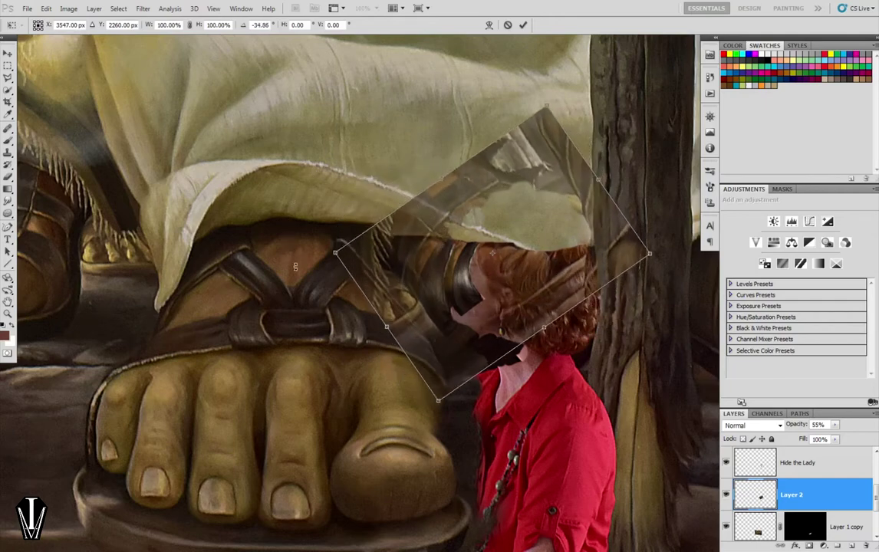
drag(286, 241, 259, 234)
mouse_move(456, 294)
mouse_down()
mouse_move(476, 346)
mouse_move(444, 306)
mouse_move(452, 306)
mouse_up()
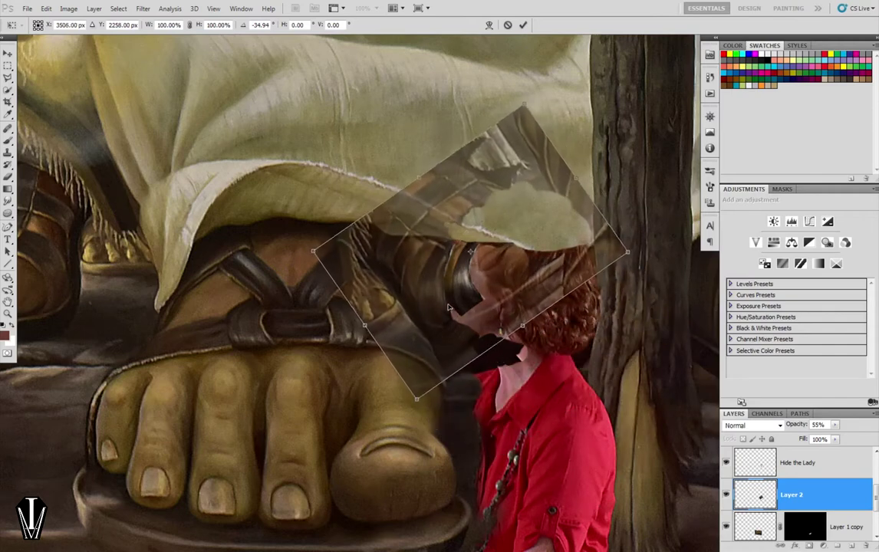
drag(647, 218, 644, 204)
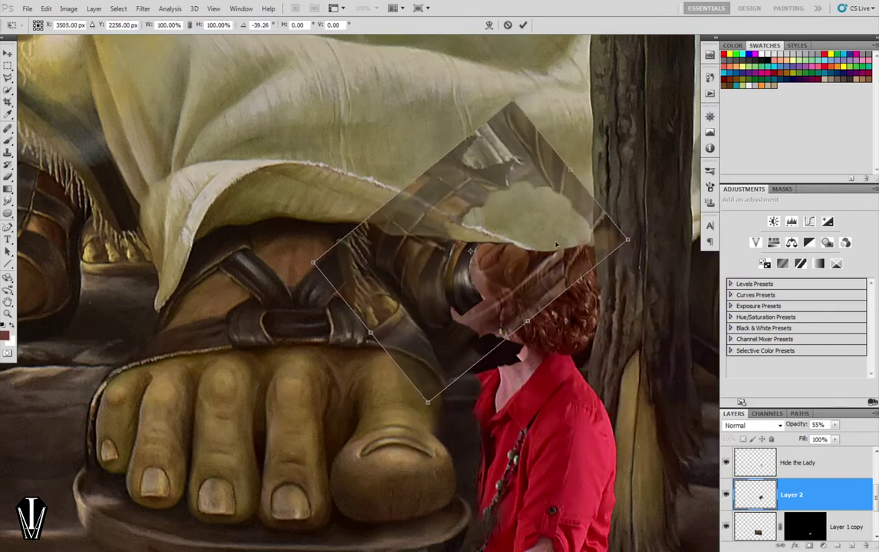
drag(533, 276, 525, 269)
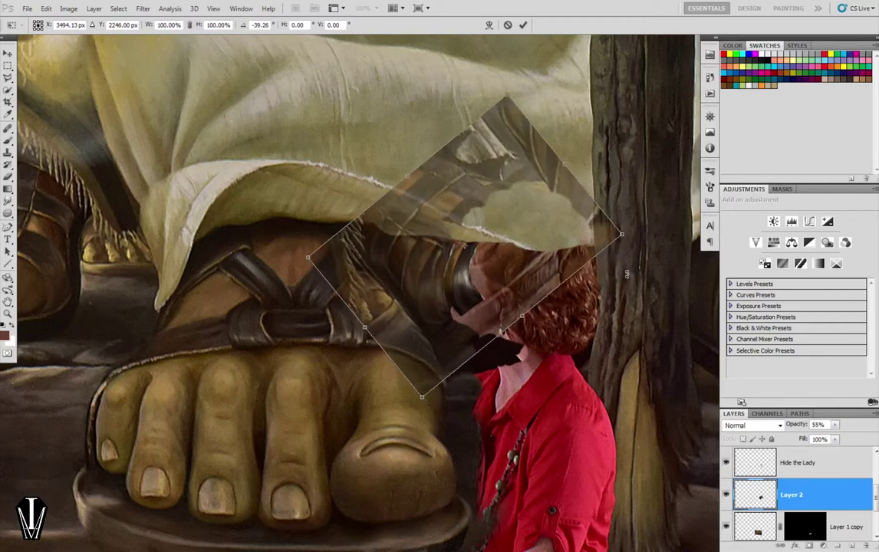
drag(627, 274, 628, 262)
drag(520, 285, 517, 292)
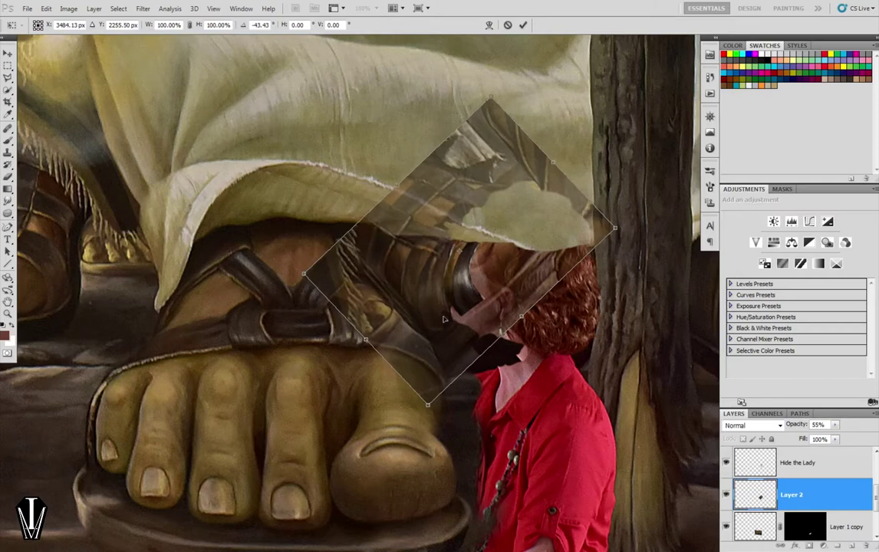
Enlarge the patch to about 110% and settle its tilt at -38.58°.
scroll(437, 319, down, 2)
scroll(438, 319, down, 1)
scroll(437, 319, up, 1)
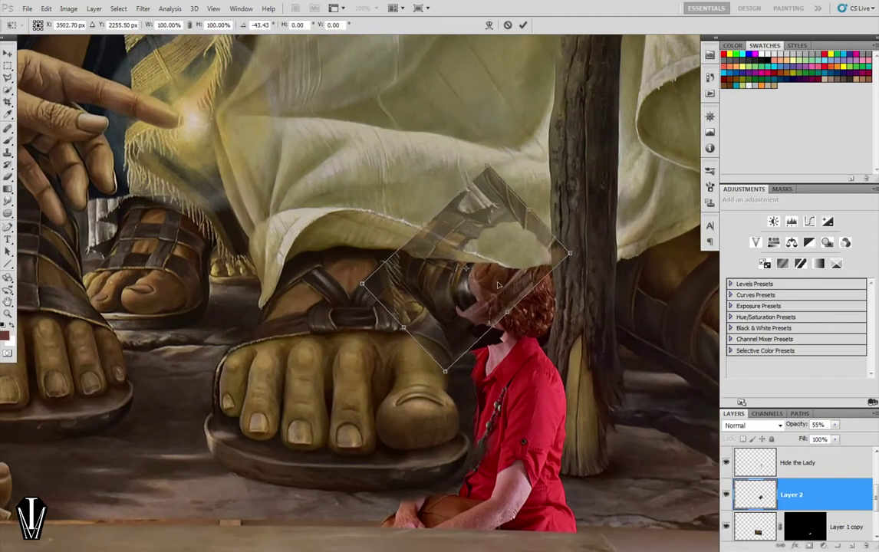
drag(494, 282, 491, 281)
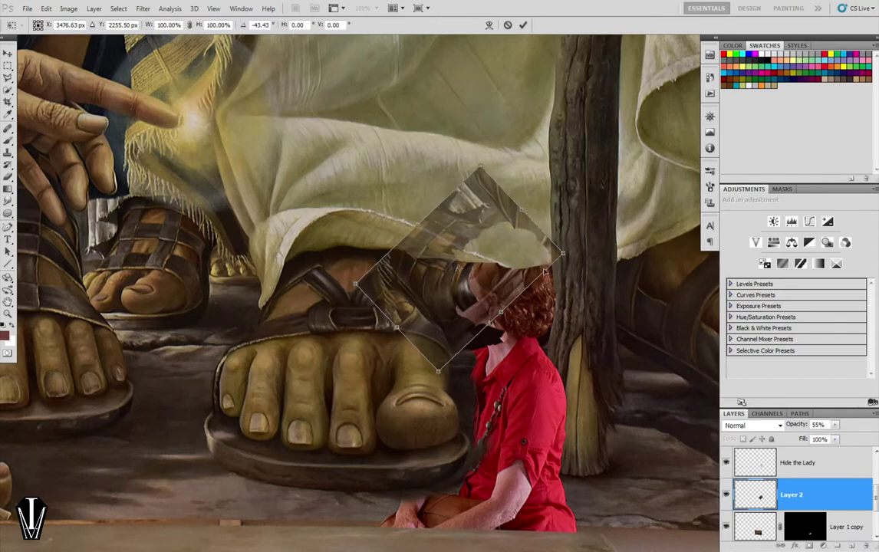
drag(565, 255, 585, 249)
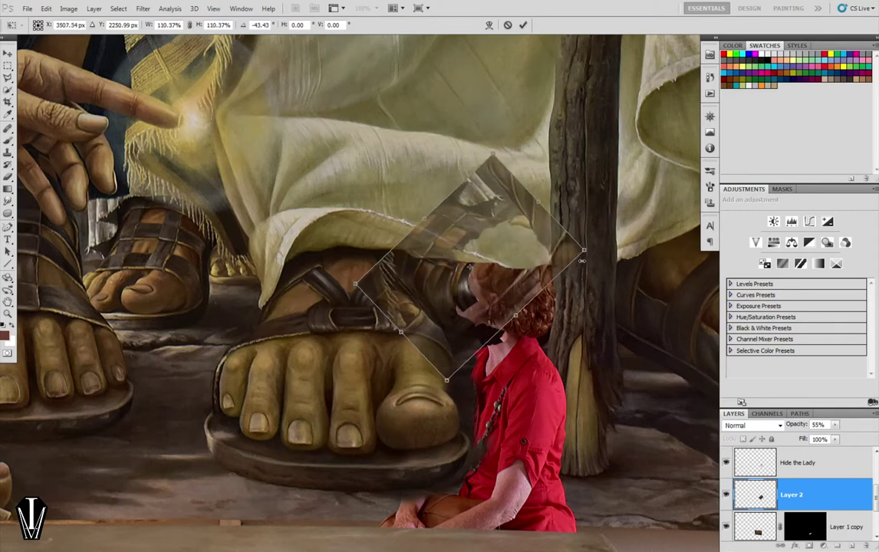
drag(495, 293, 494, 281)
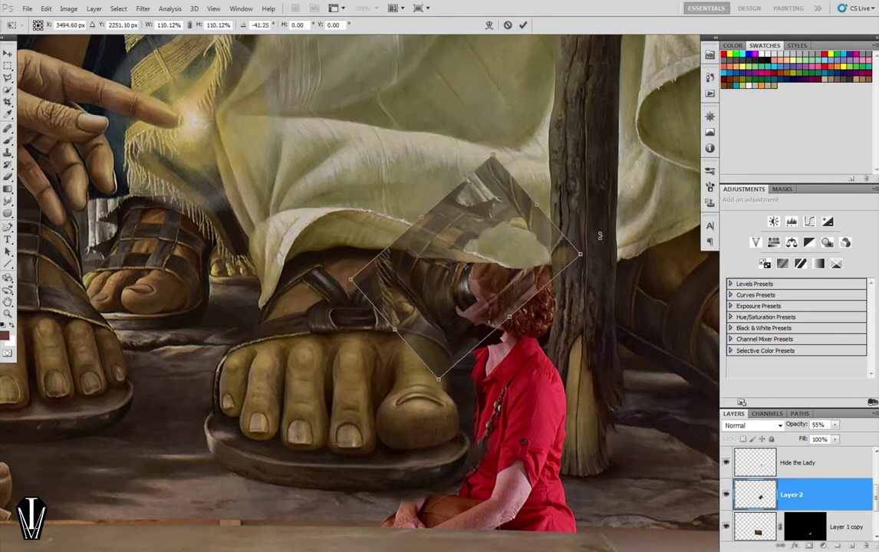
drag(592, 231, 590, 244)
drag(495, 300, 499, 291)
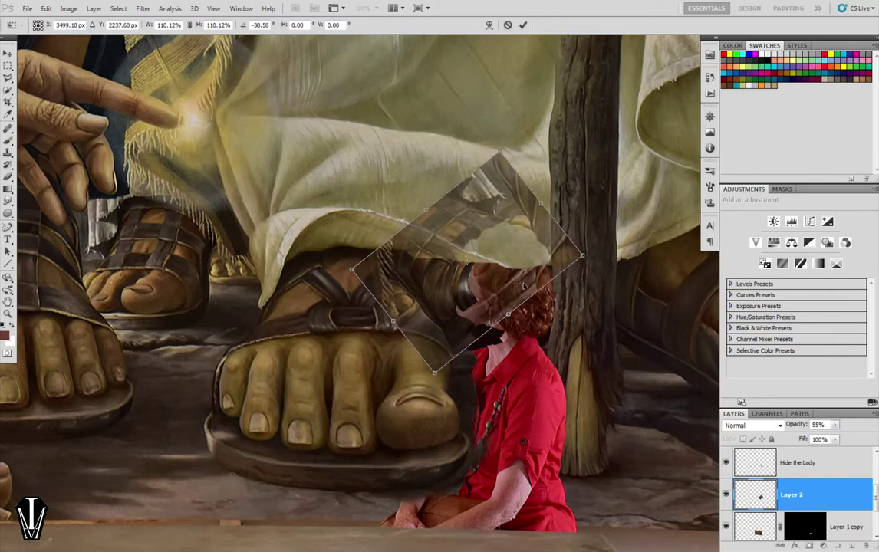
Commit the transform, set Layer 2 to 100% opacity, and load the Hide the Lady outline as a selection.
key(Return)
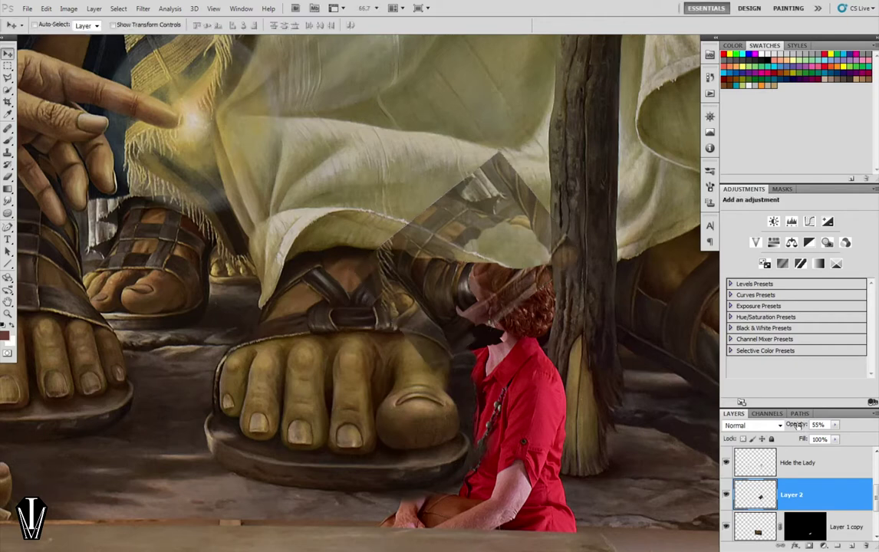
scroll(769, 497, up, 5)
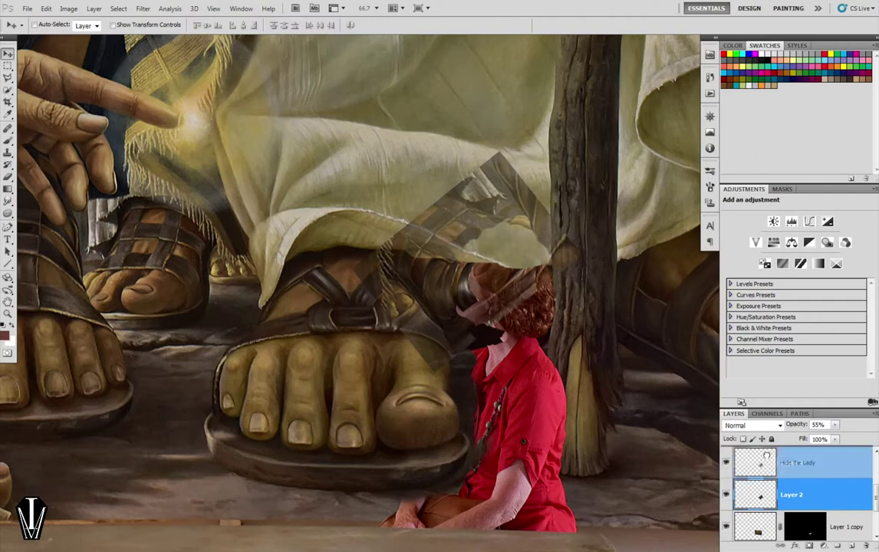
scroll(772, 530, down, 2)
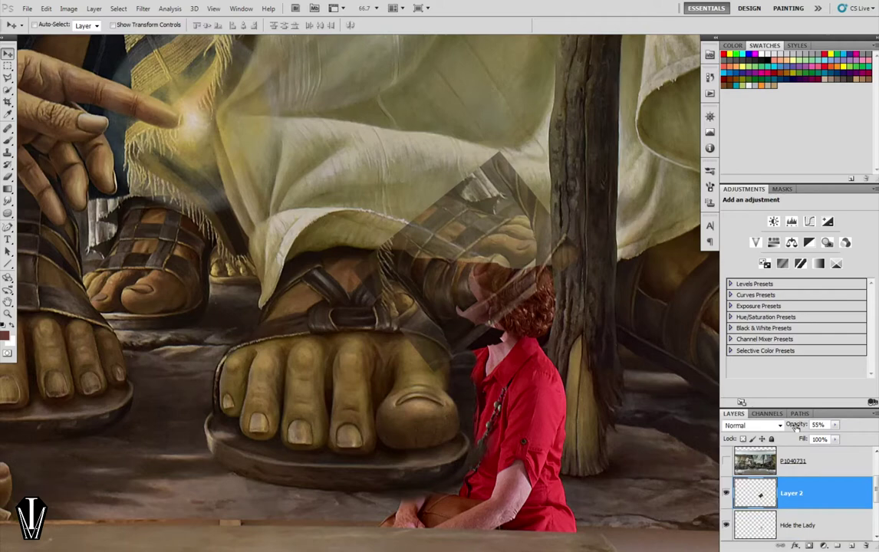
drag(795, 426, 877, 445)
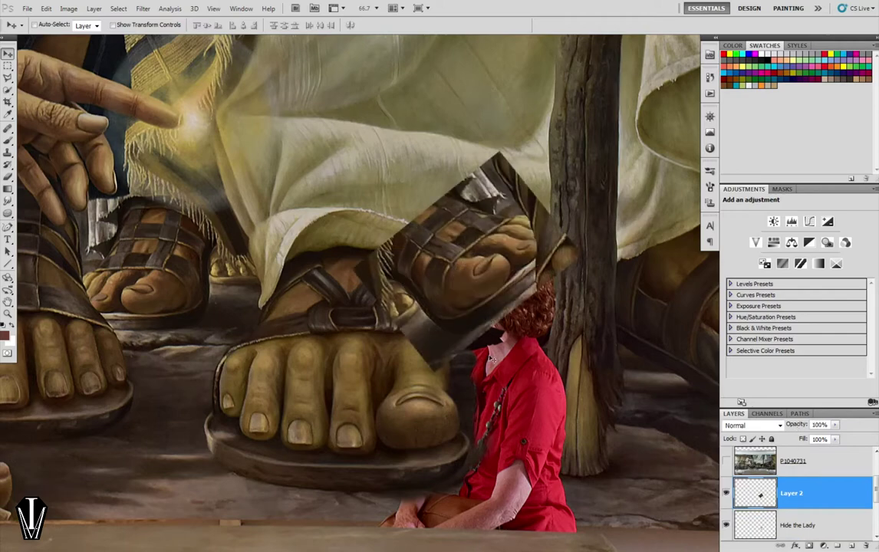
scroll(490, 358, up, 2)
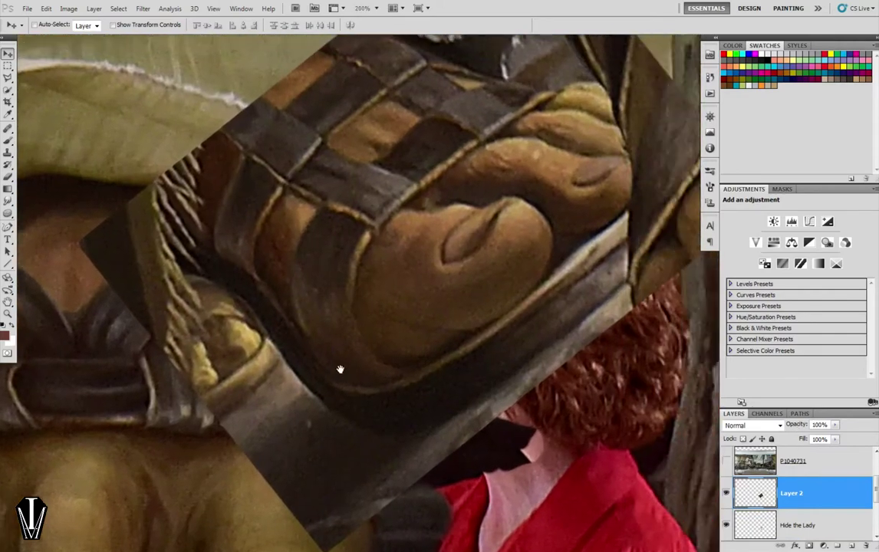
scroll(299, 372, down, 1)
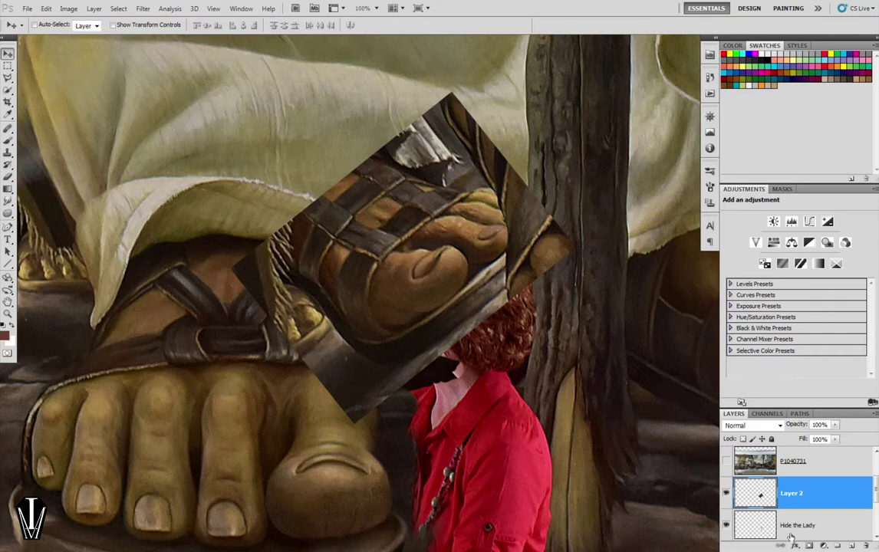
ctrl+click(760, 528)
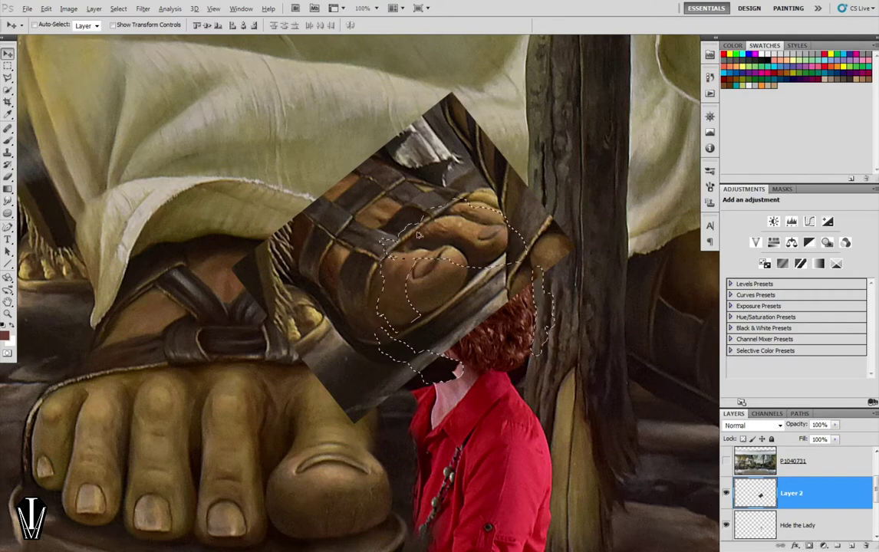
Add a mask to Layer 2 from the selection and paint out the patch over the hair and top cloth.
alt+click(810, 547)
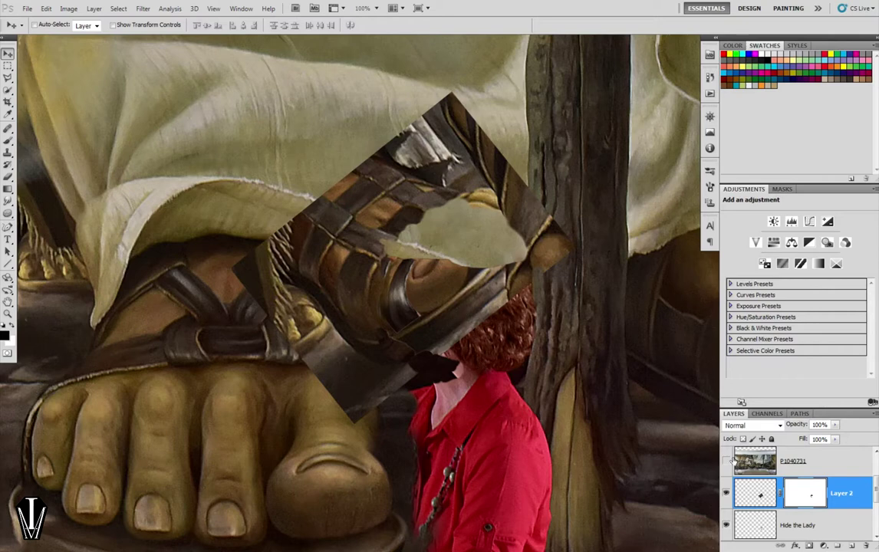
key(b)
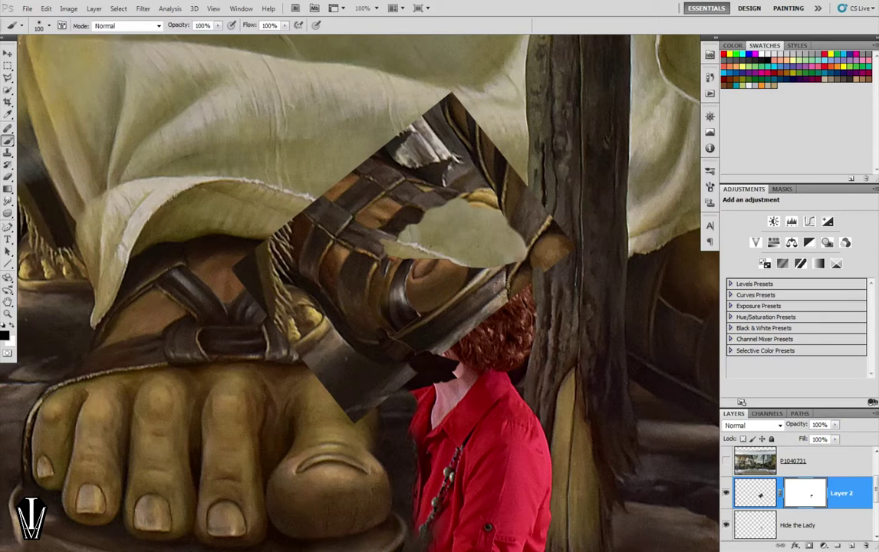
mouse_move(499, 265)
mouse_down()
mouse_move(528, 278)
mouse_move(521, 284)
mouse_up()
mouse_move(558, 237)
mouse_down()
mouse_move(472, 196)
mouse_move(464, 175)
mouse_move(414, 153)
mouse_move(395, 55)
mouse_up()
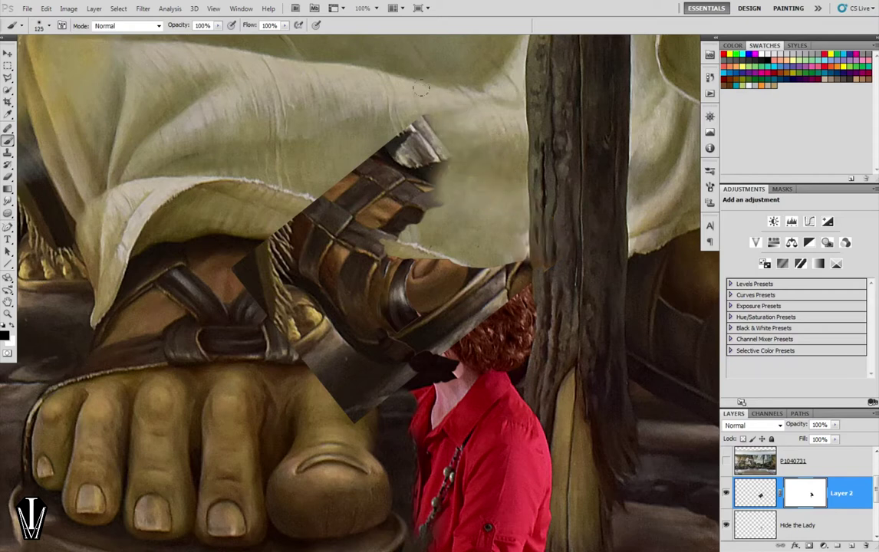
Mask the patch's upper tip and edges so the painted sandal strap shows through.
mouse_move(399, 123)
mouse_down()
mouse_move(315, 196)
mouse_move(261, 215)
mouse_move(238, 268)
mouse_move(315, 367)
mouse_move(364, 337)
mouse_up()
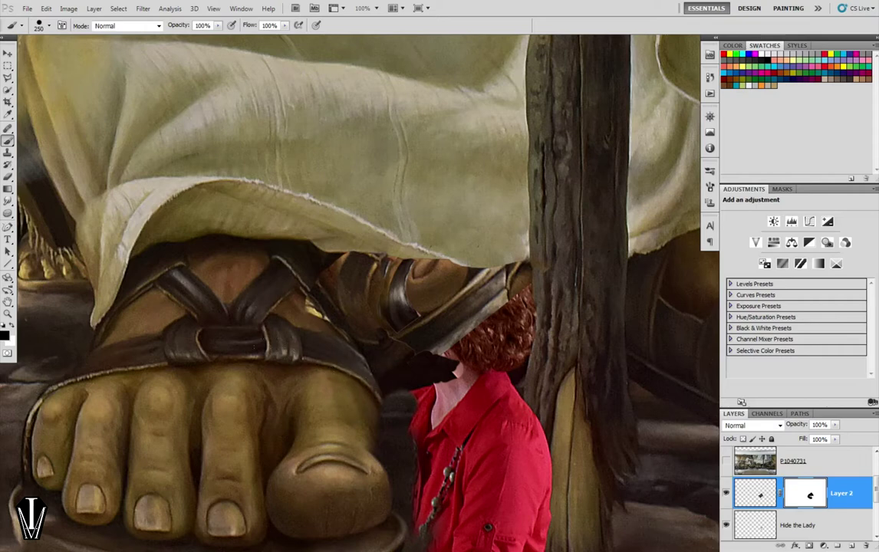
drag(284, 285, 285, 264)
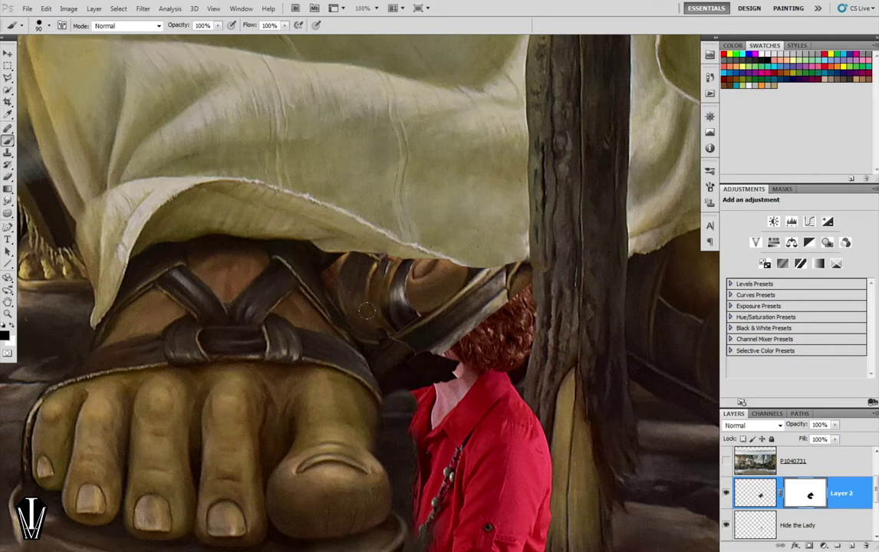
drag(358, 328, 360, 235)
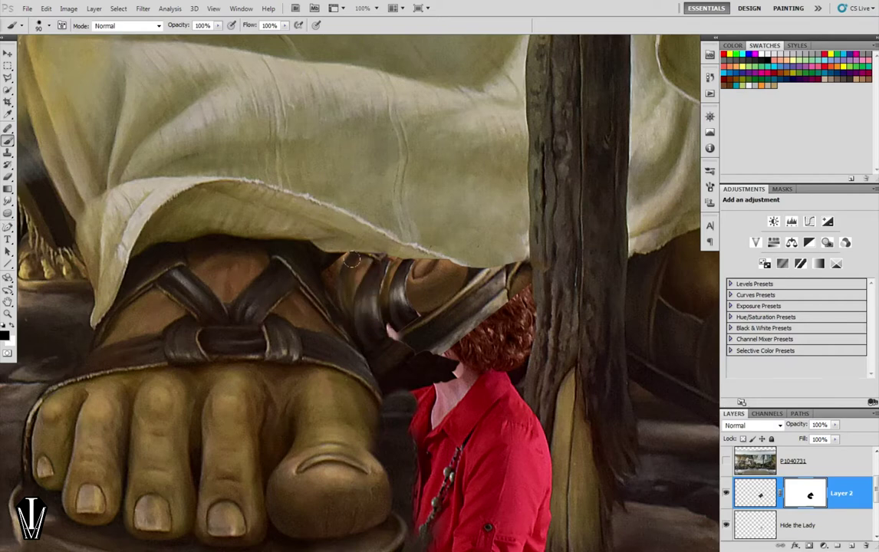
drag(336, 233, 314, 295)
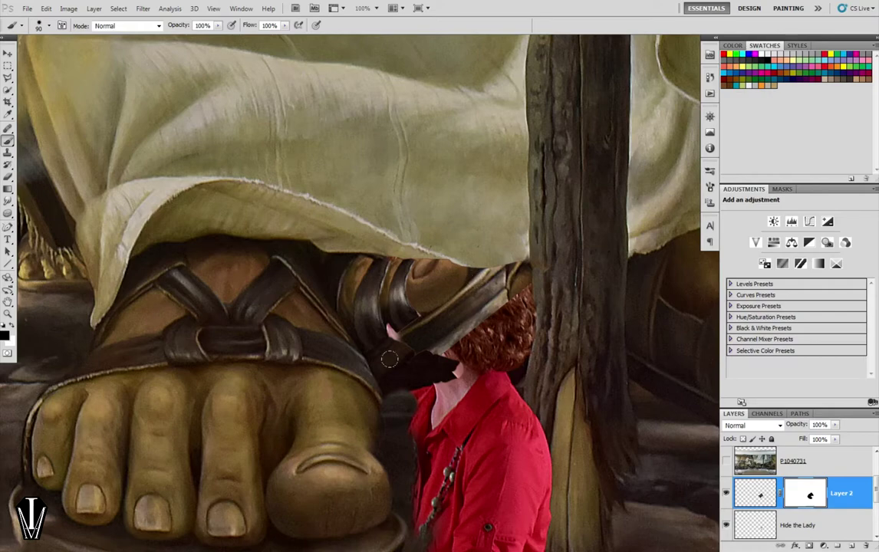
drag(402, 341, 526, 269)
Use a smaller brush to paint white on the mask, extending the dark strap over the pink glove.
click(728, 494)
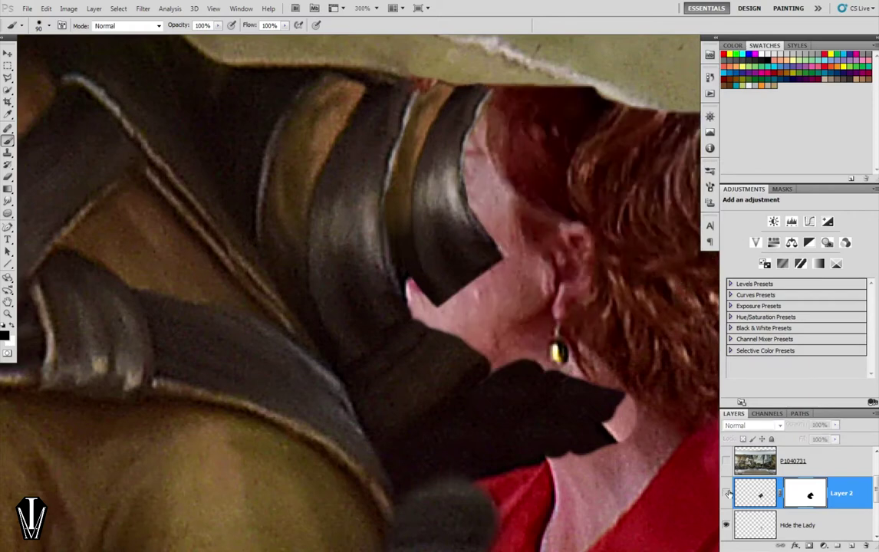
click(727, 494)
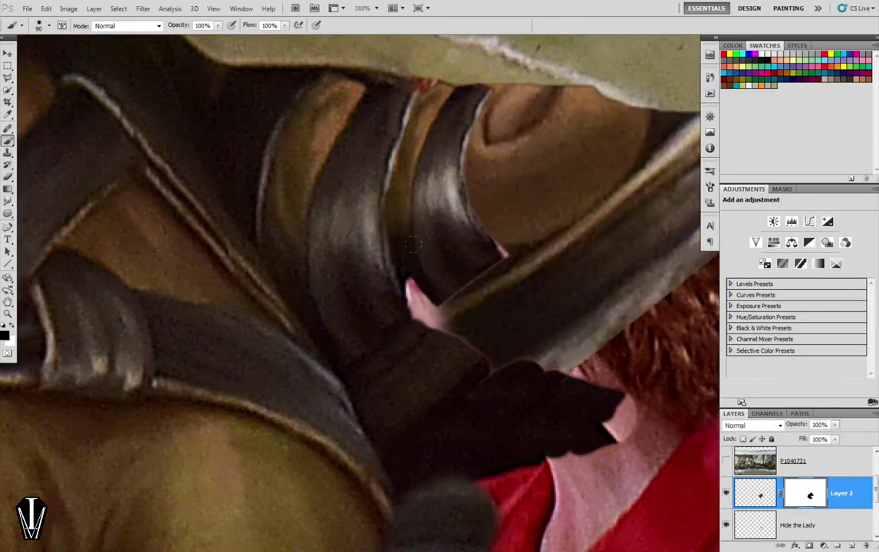
key(bracketleft)
key(x)
drag(463, 329, 487, 361)
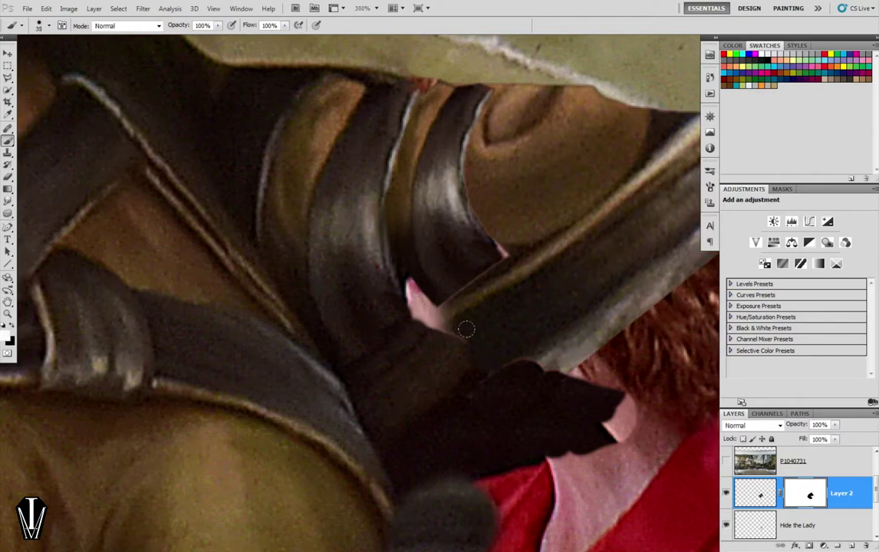
drag(446, 313, 411, 276)
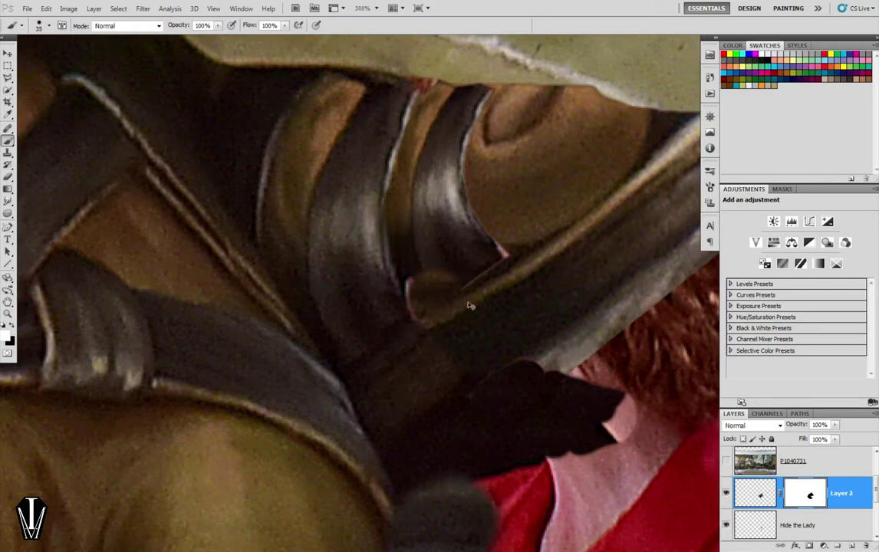
key(ctrl+z)
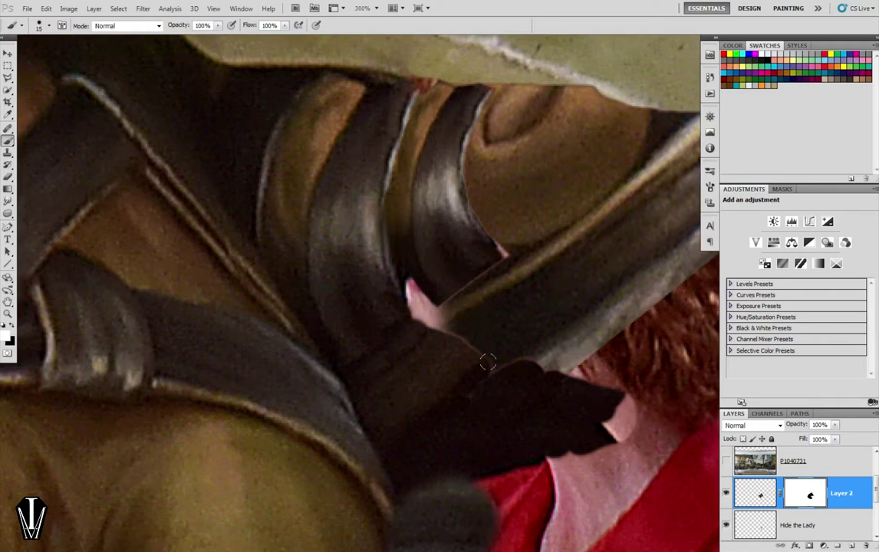
drag(463, 346, 520, 351)
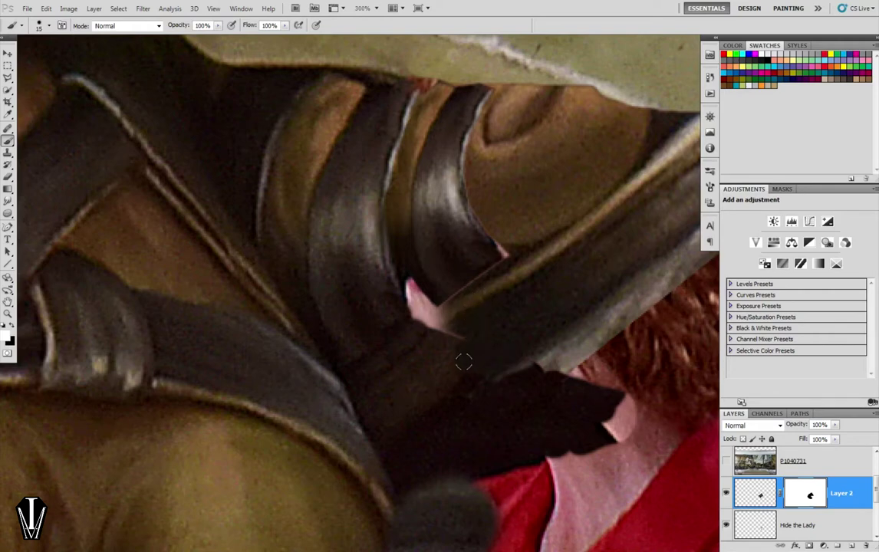
drag(463, 361, 433, 317)
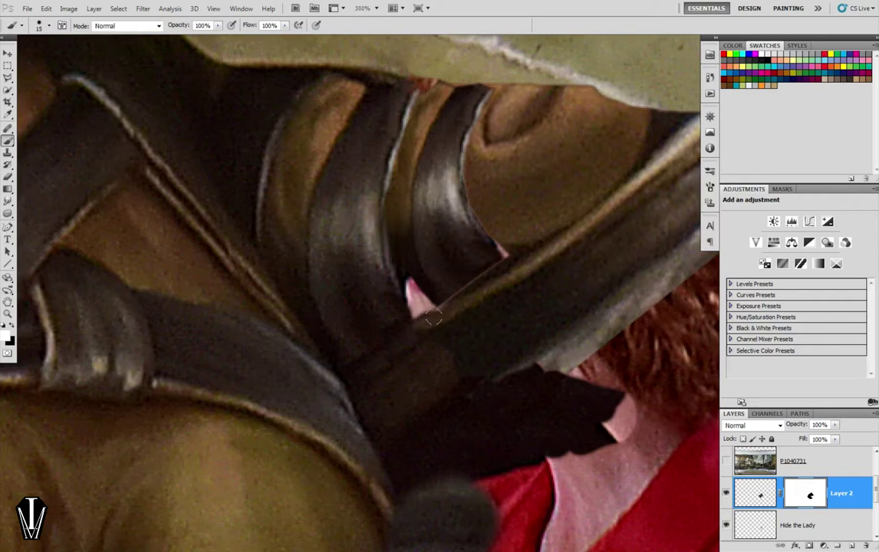
click(8, 201)
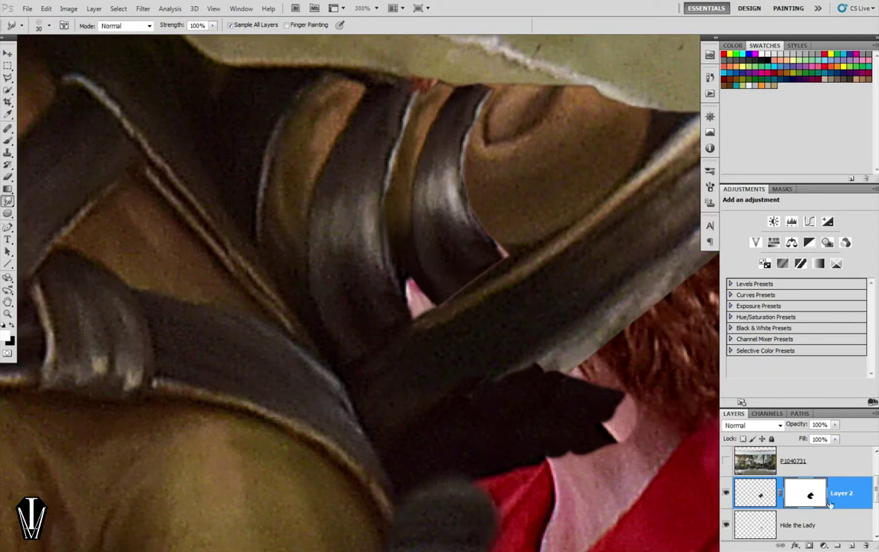
Inspect Layer 2's mask, then paint black on it to hide the stray brown spot.
alt+click(807, 497)
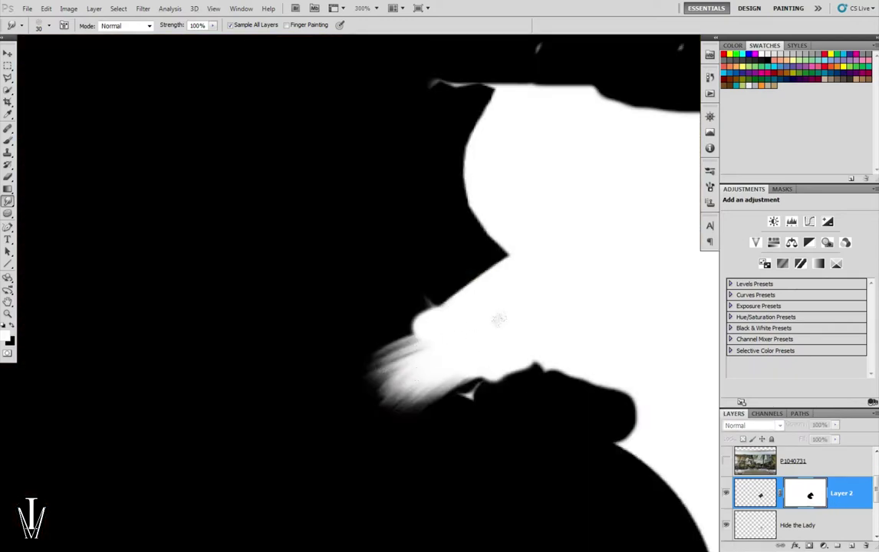
mouse_move(571, 185)
mouse_down()
mouse_move(379, 340)
mouse_move(265, 291)
mouse_up()
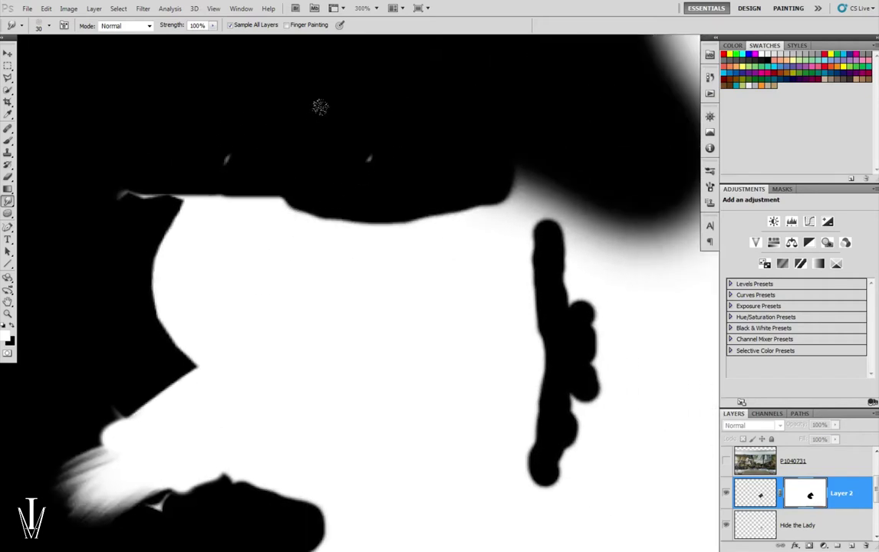
drag(329, 331, 366, 288)
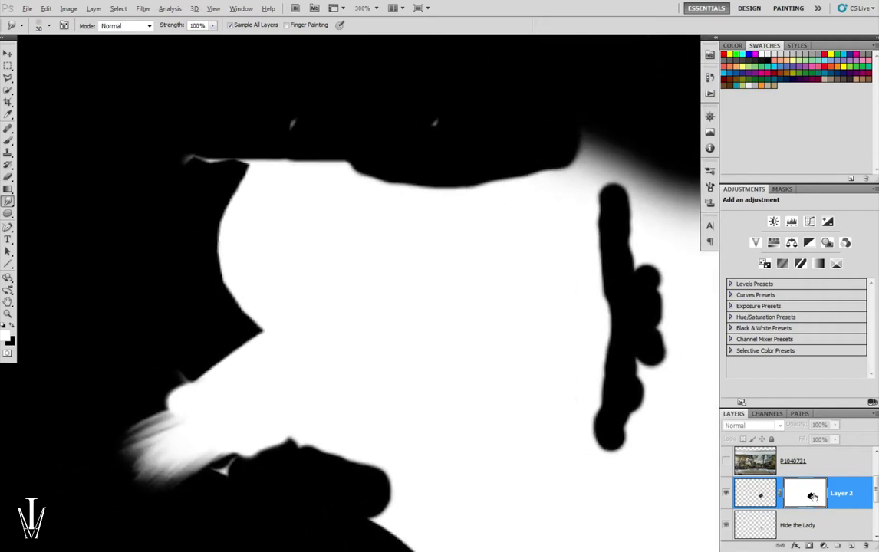
key(b)
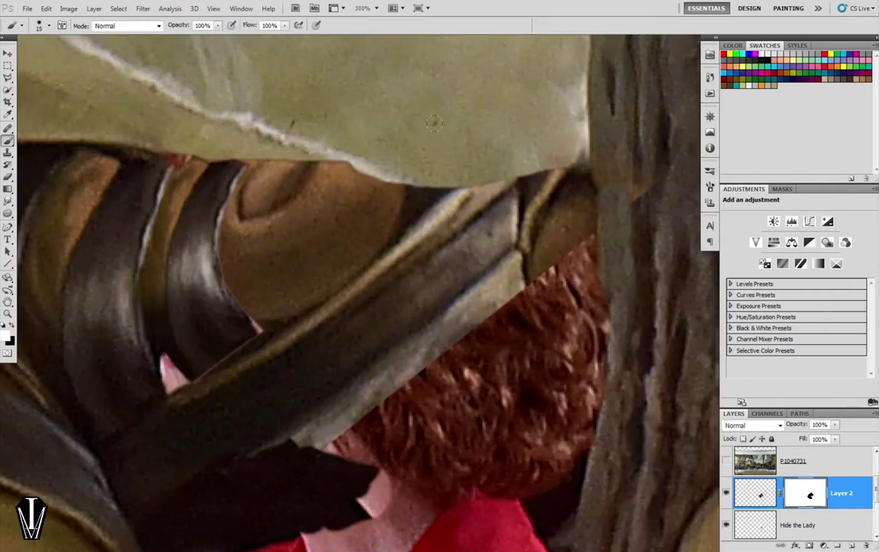
click(437, 120)
key(x)
mouse_move(242, 262)
mouse_down()
mouse_move(357, 220)
mouse_move(498, 102)
mouse_move(429, 108)
mouse_move(412, 207)
mouse_up()
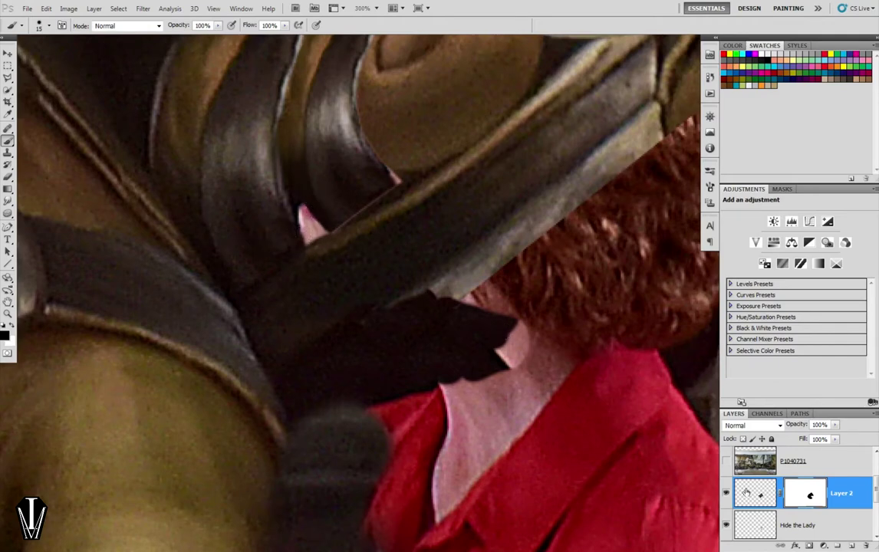
On the Hide the Lady layer, clone dark strap texture over the pink skin spot.
key(alt+bracketleft)
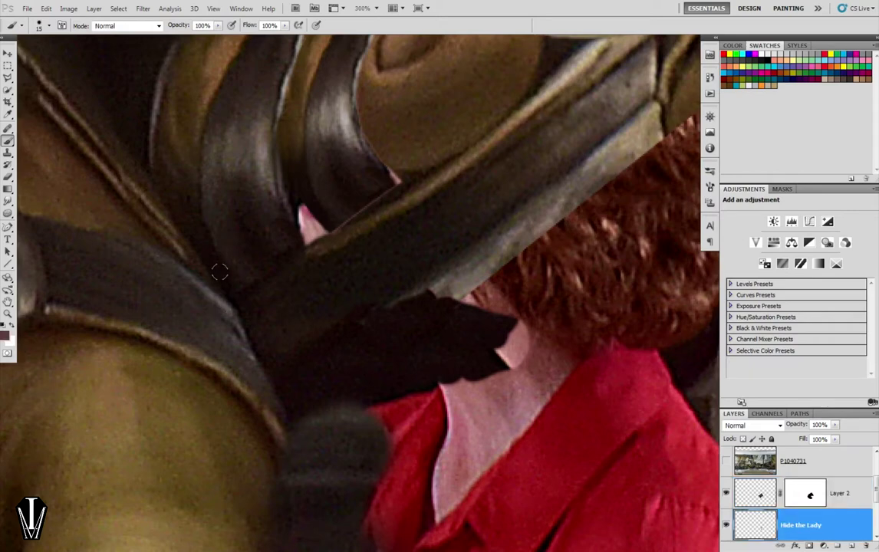
key(s)
alt+click(230, 286)
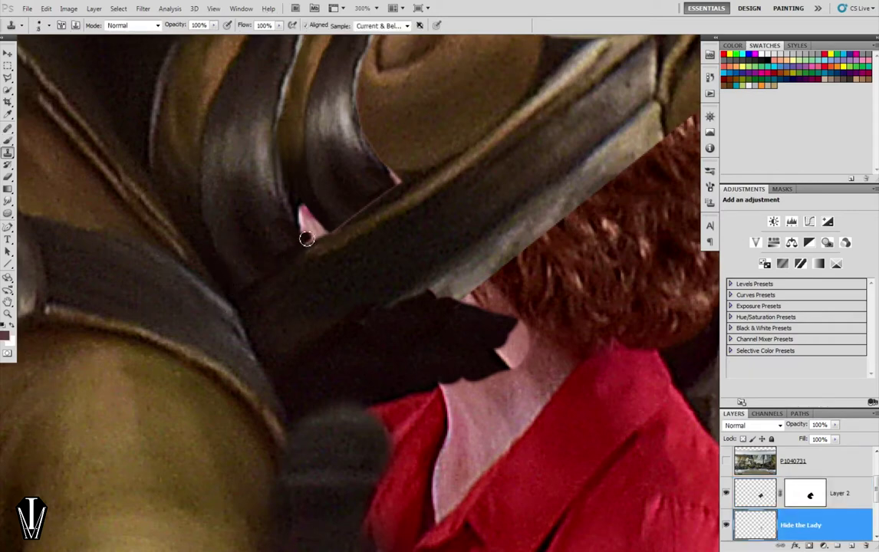
click(311, 239)
drag(310, 238, 308, 216)
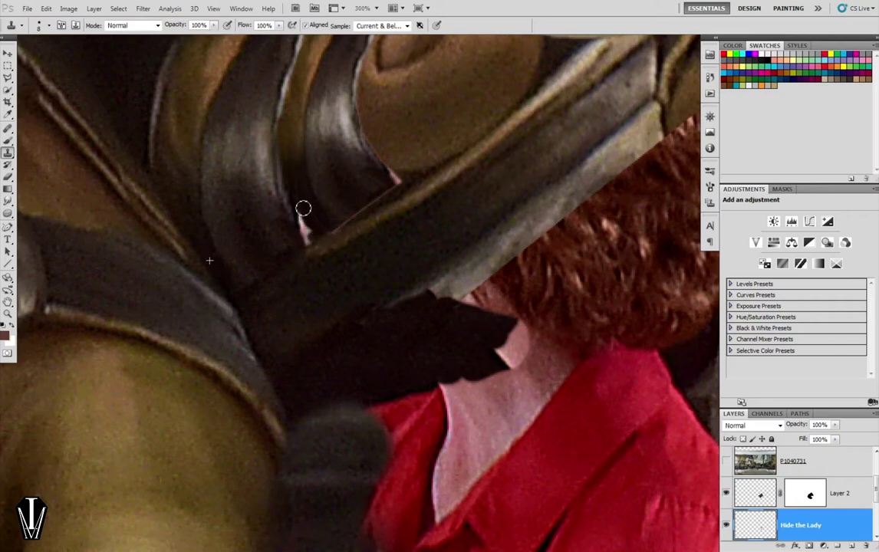
drag(307, 216, 310, 222)
alt+click(227, 248)
drag(300, 204, 305, 231)
click(307, 229)
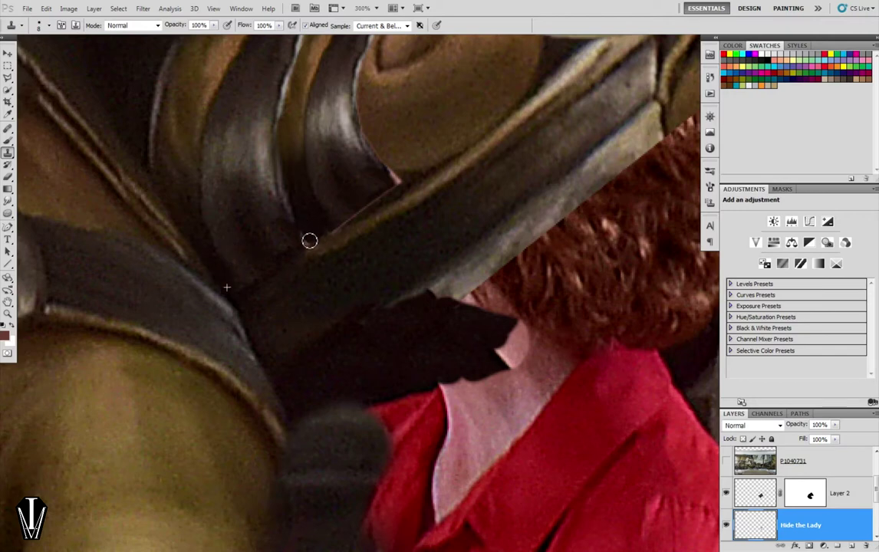
Zoom out and toggle Layer 1 copy and Hide the Lady to compare before and after.
drag(430, 176, 441, 230)
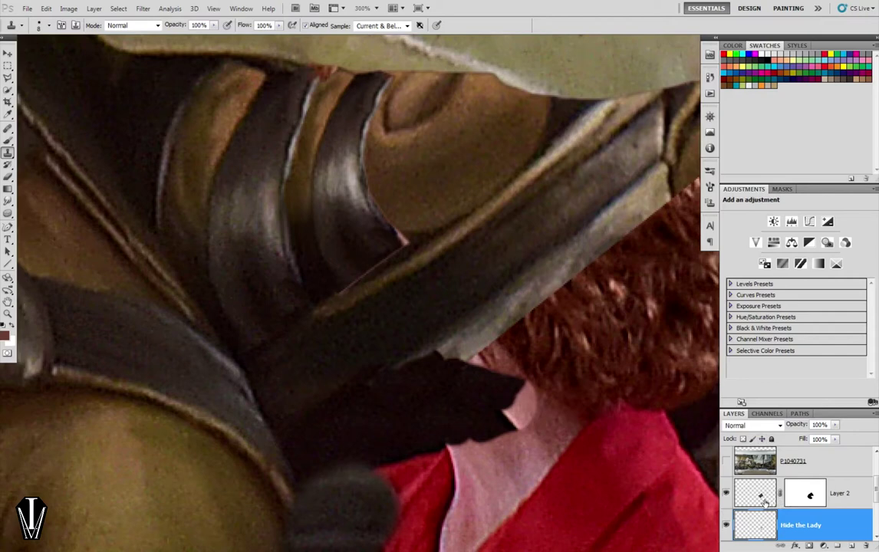
scroll(767, 510, down, 1)
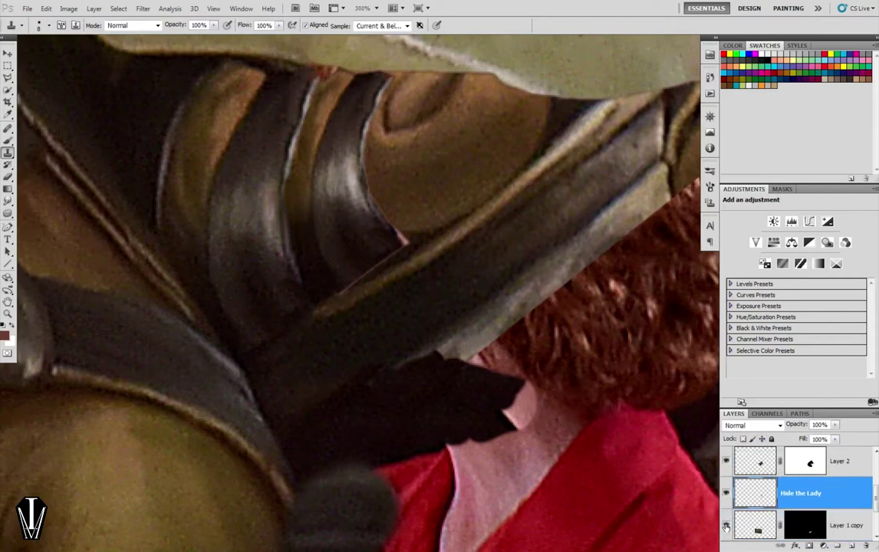
key(ctrl+1)
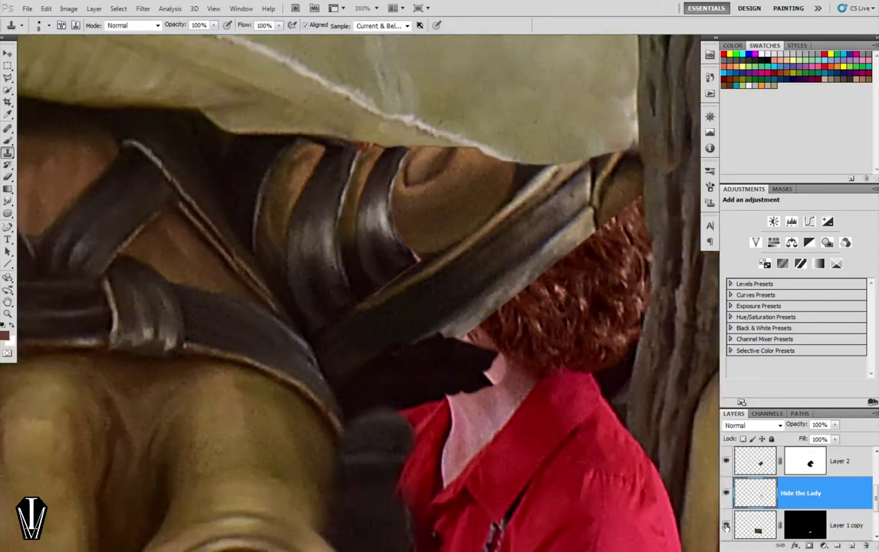
click(726, 526)
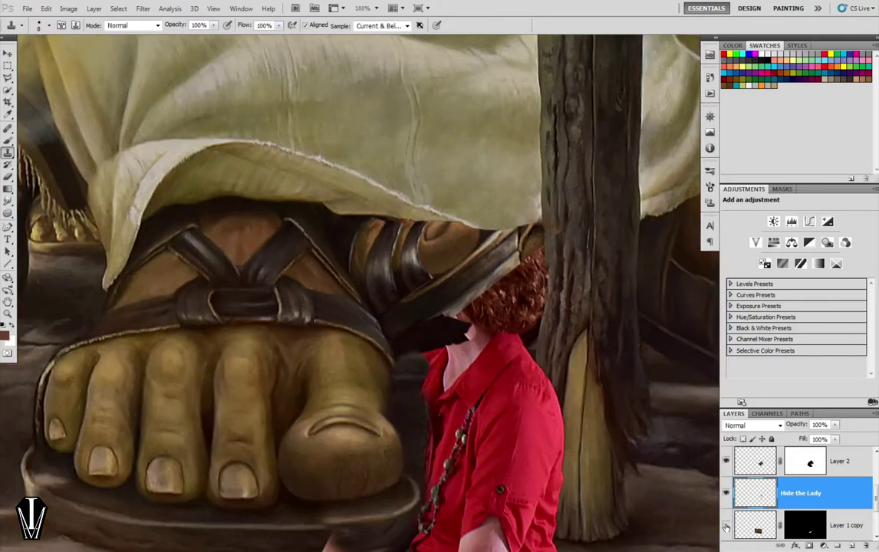
click(725, 526)
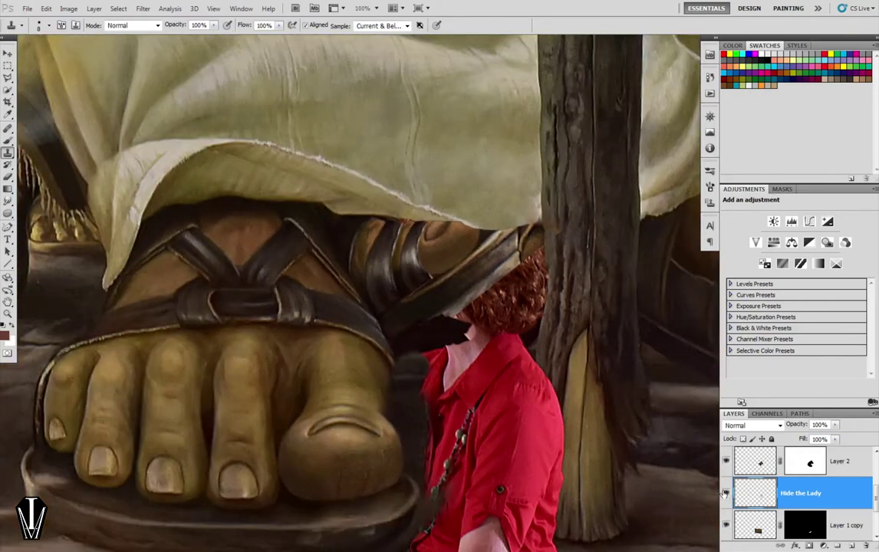
click(725, 493)
click(725, 493)
click(726, 493)
click(726, 493)
click(726, 493)
click(725, 493)
key(ctrl+plus)
key(ctrl+plus)
mouse_move(593, 231)
mouse_down()
mouse_move(151, 315)
mouse_move(82, 375)
mouse_up()
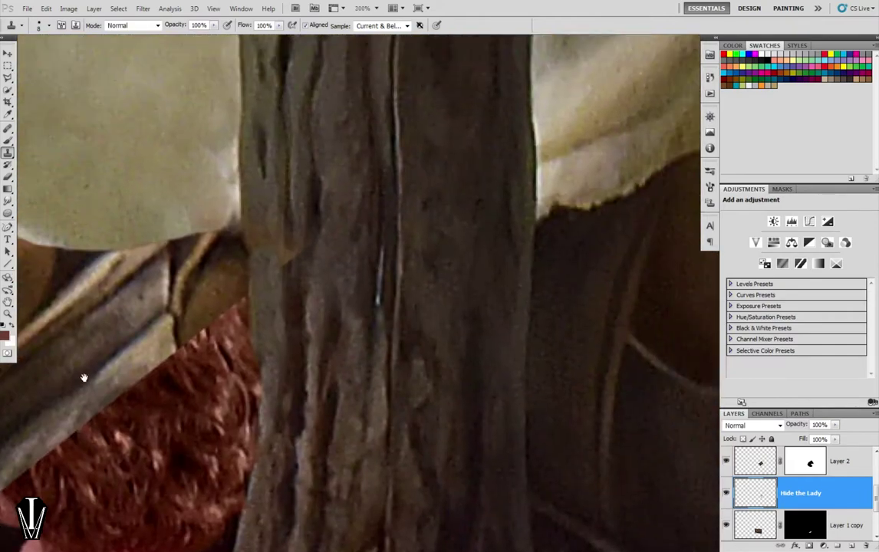
Paint Layer 2's mask along the tree trunk edge to reveal the paper corner.
key(alt+bracketright)
key(b)
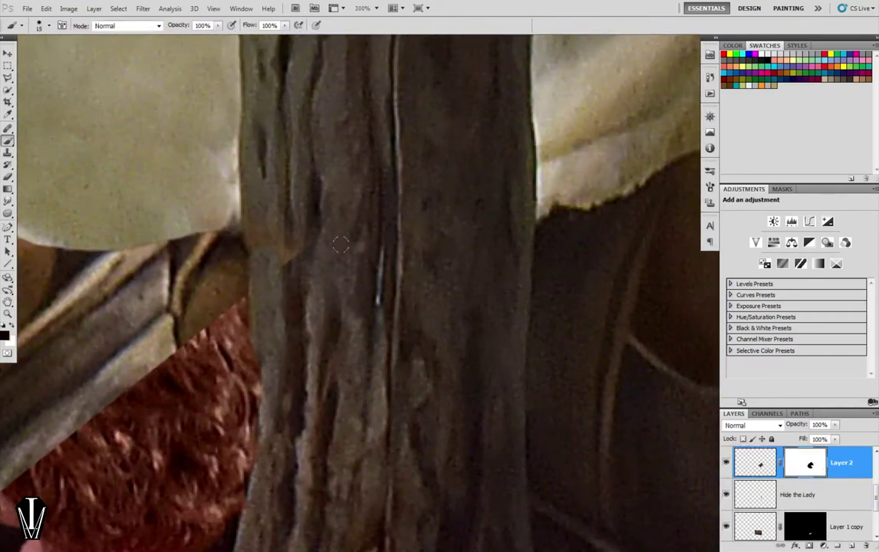
drag(291, 258, 308, 221)
mouse_move(253, 212)
mouse_down()
mouse_move(221, 218)
mouse_move(214, 189)
mouse_move(195, 210)
mouse_move(267, 188)
mouse_move(597, 182)
mouse_up()
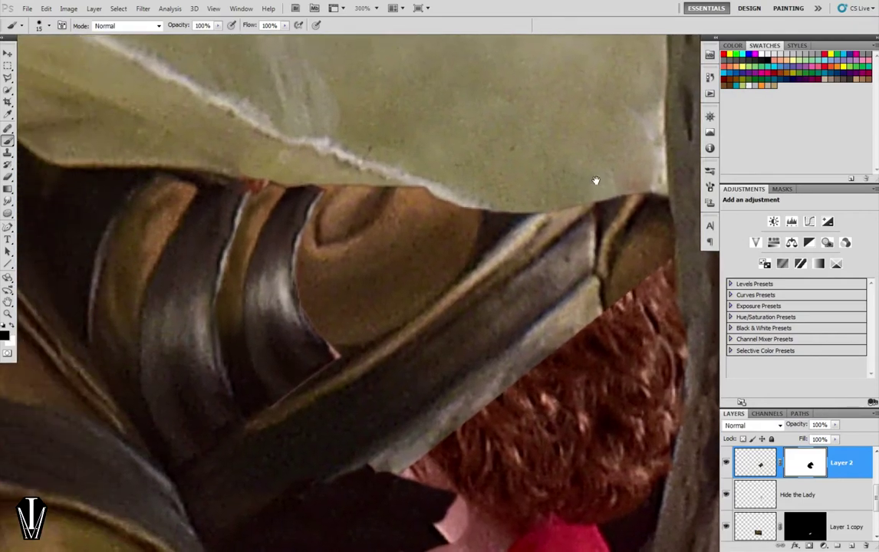
scroll(591, 176, down, 1)
scroll(595, 180, down, 1)
scroll(596, 182, down, 1)
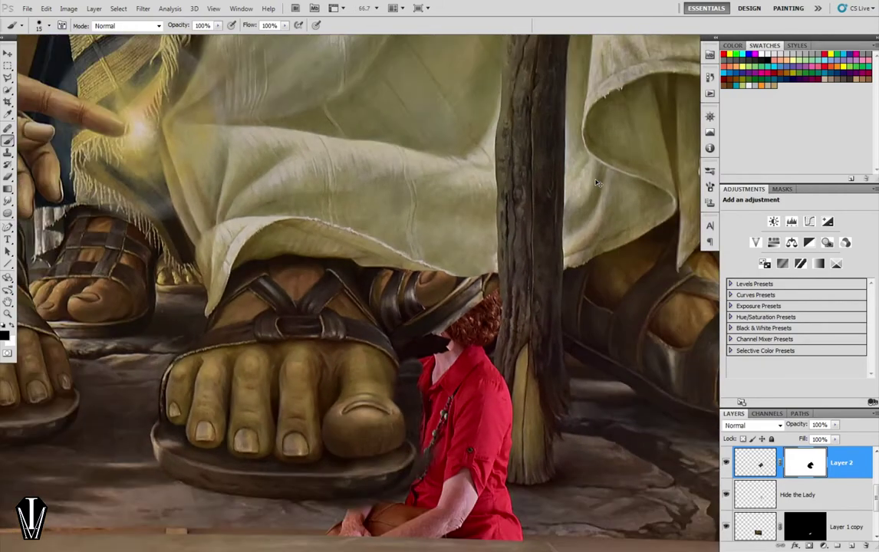
scroll(598, 183, down, 1)
scroll(597, 183, up, 2)
scroll(595, 178, up, 2)
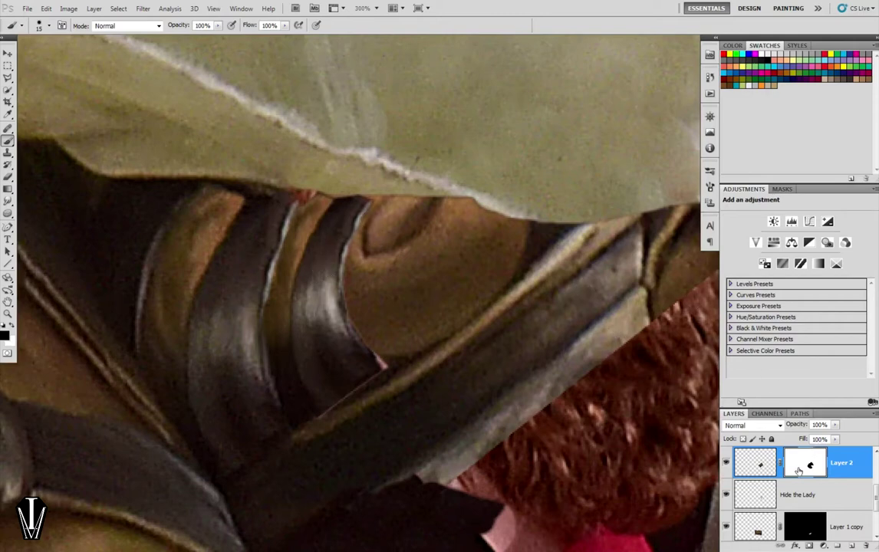
Undo an accidental Layer 2 deletion, repaint the strap edge, and shrink the brush to 8.
key(Delete)
key(ctrl+z)
key(ctrl+alt+z)
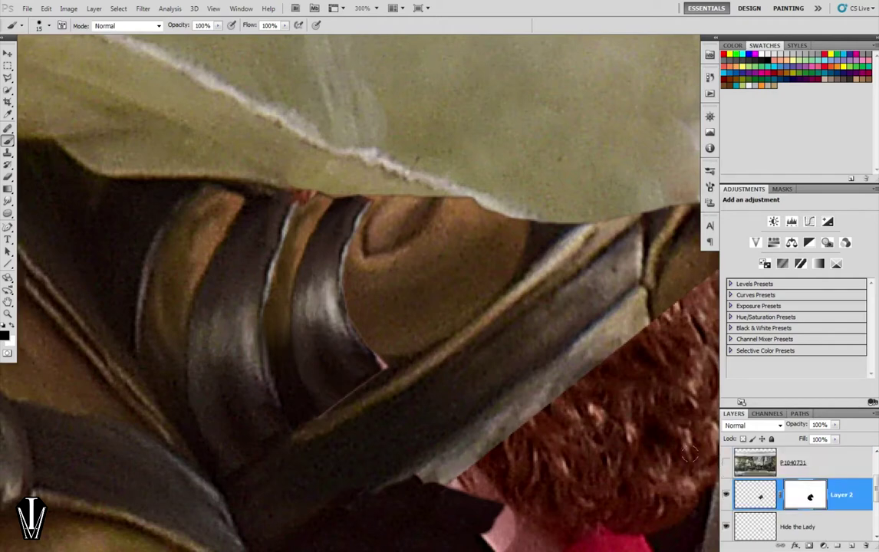
key(x)
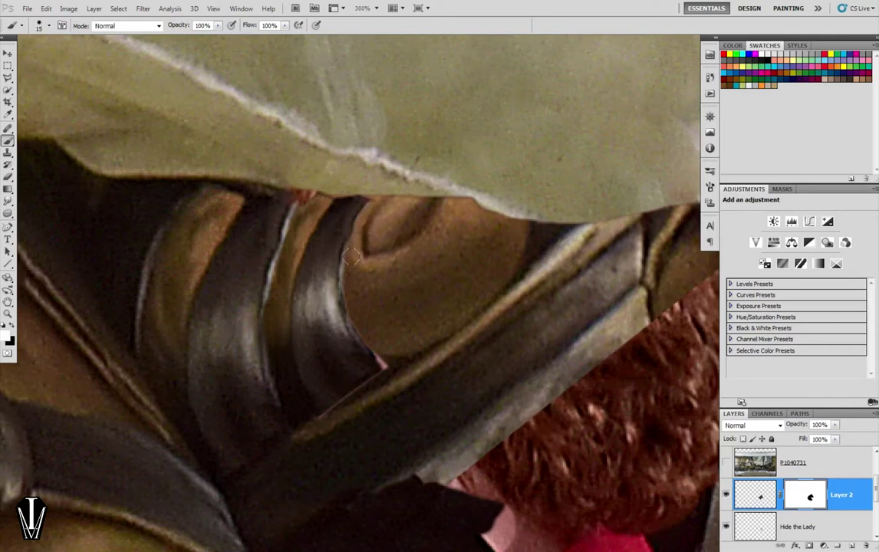
drag(351, 264, 350, 281)
key(x)
key(bracketleft)
key(bracketleft)
key(bracketleft)
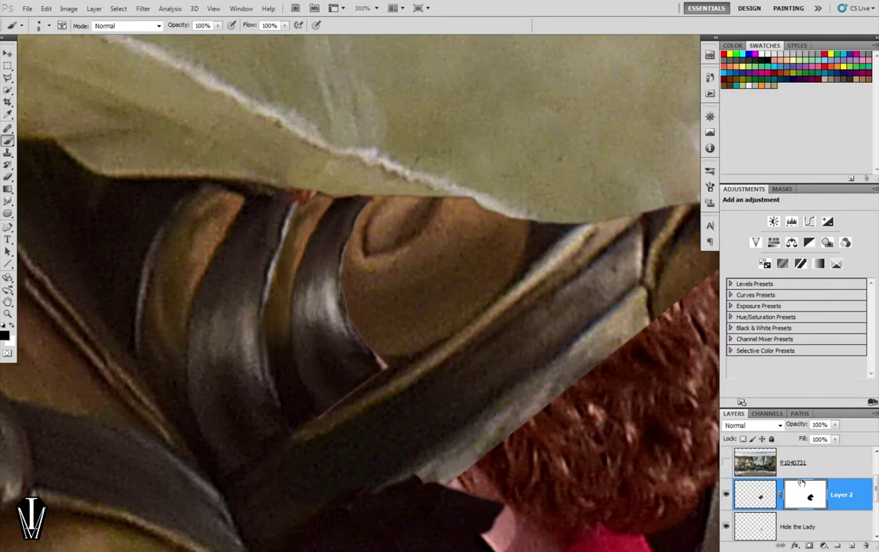
scroll(786, 500, down, 1)
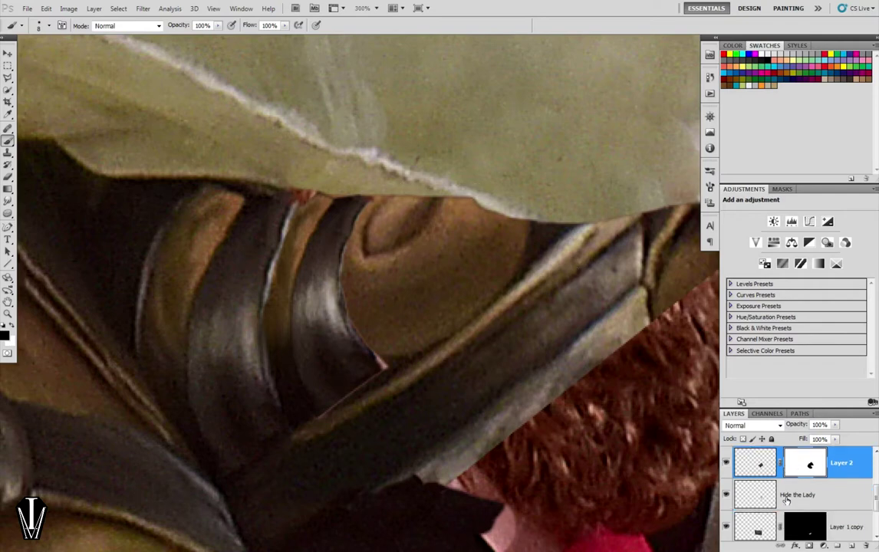
scroll(759, 497, down, 1)
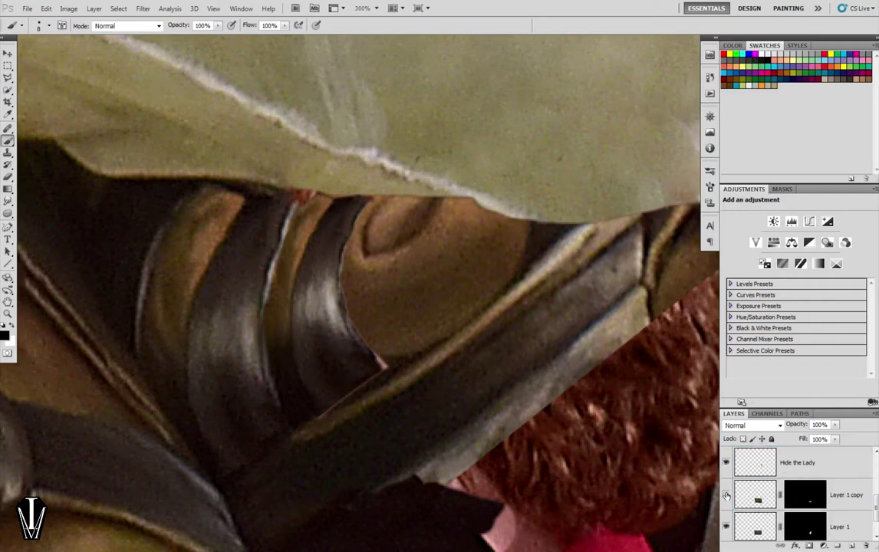
Hide Layer 1 copy.
click(726, 494)
scroll(582, 347, down, 3)
scroll(583, 345, up, 3)
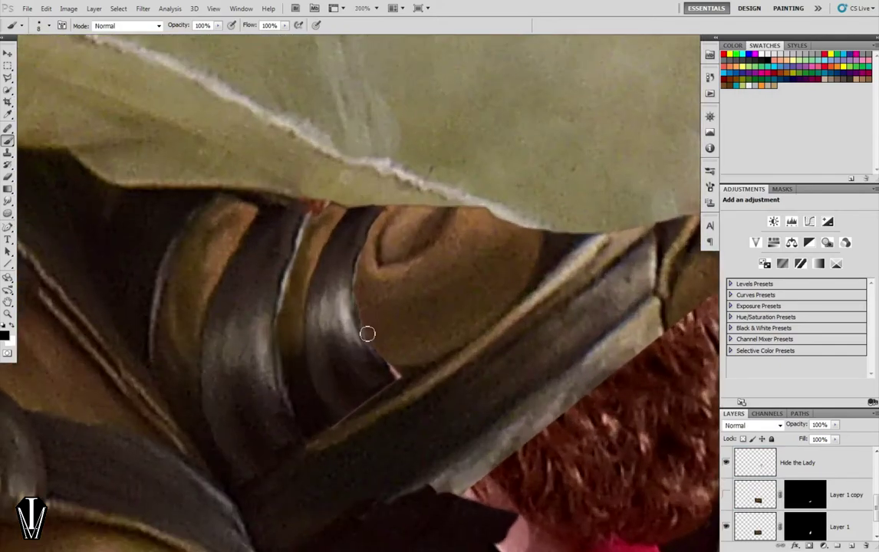
key(h)
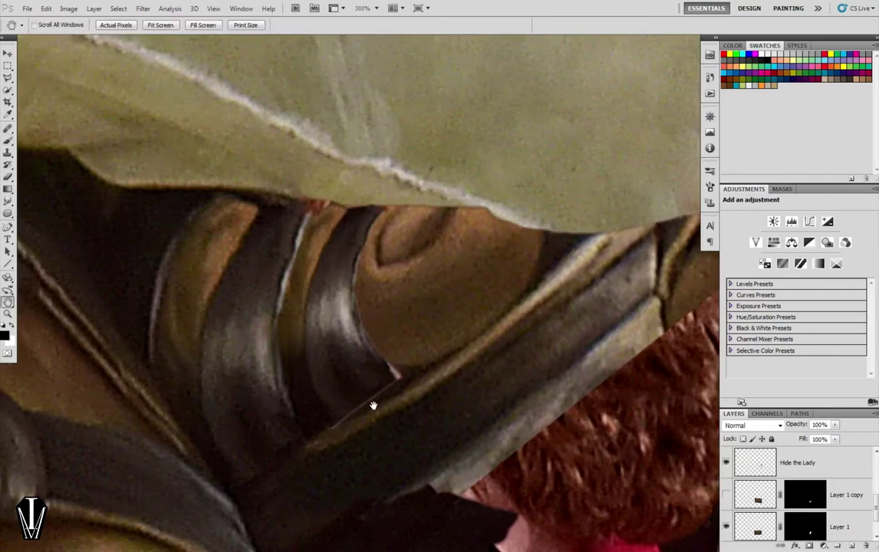
Paint white on Layer 2's mask to remove the light fringe along the strap edge.
key(ctrl+alt+shift+e)
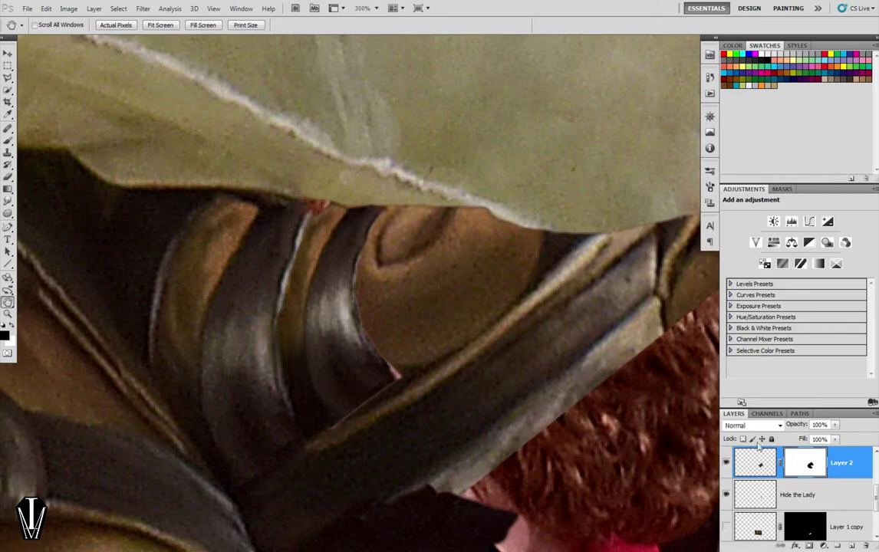
key(b)
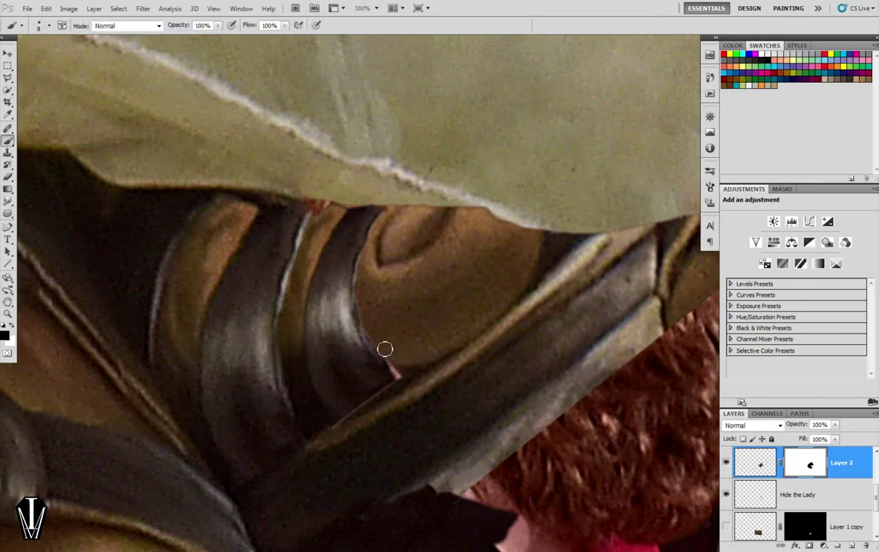
key(x)
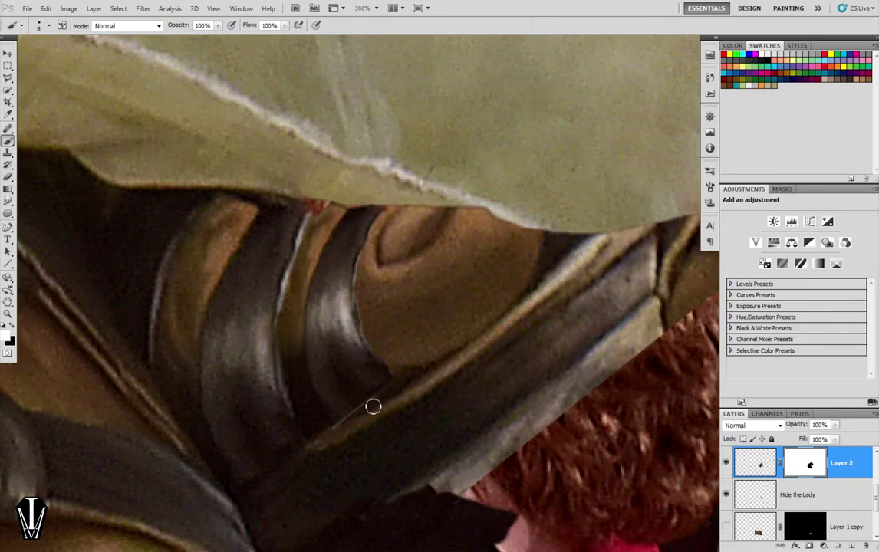
drag(378, 402, 336, 433)
click(7, 201)
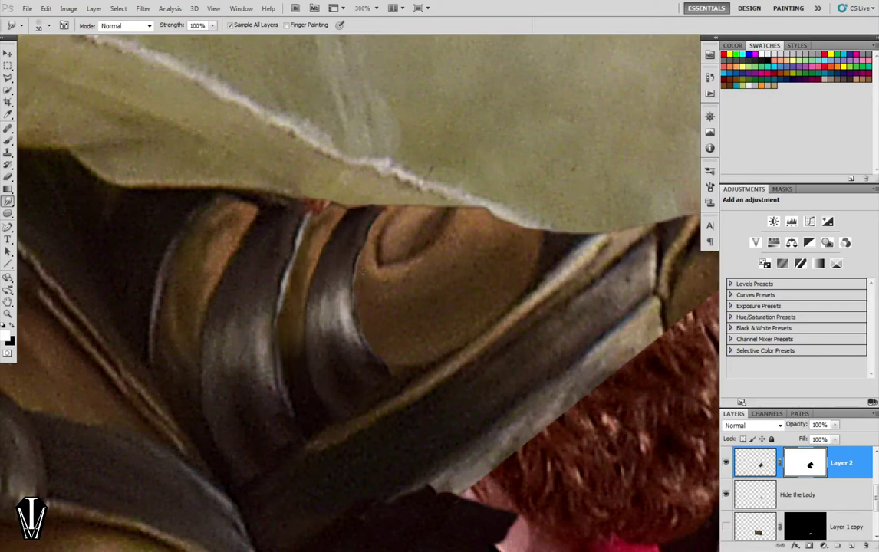
scroll(560, 286, down, 2)
scroll(559, 285, down, 2)
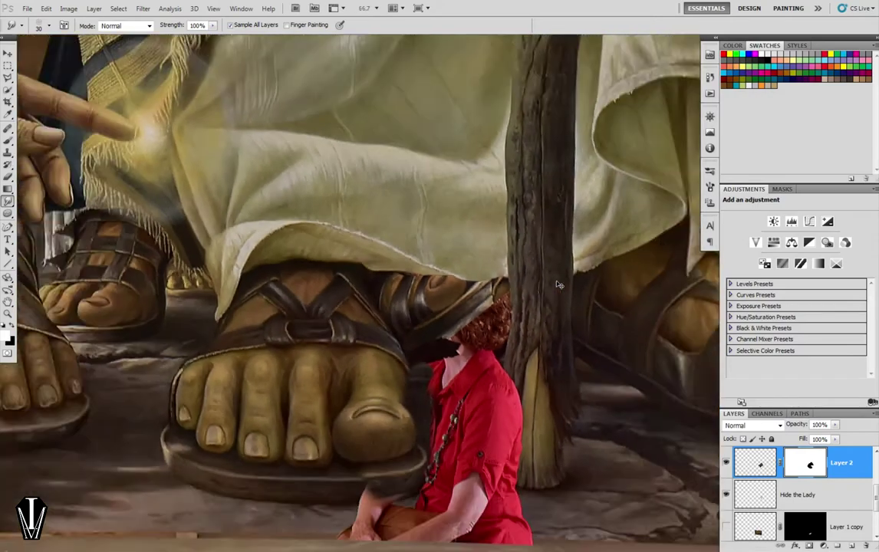
scroll(559, 285, down, 1)
scroll(559, 286, down, 1)
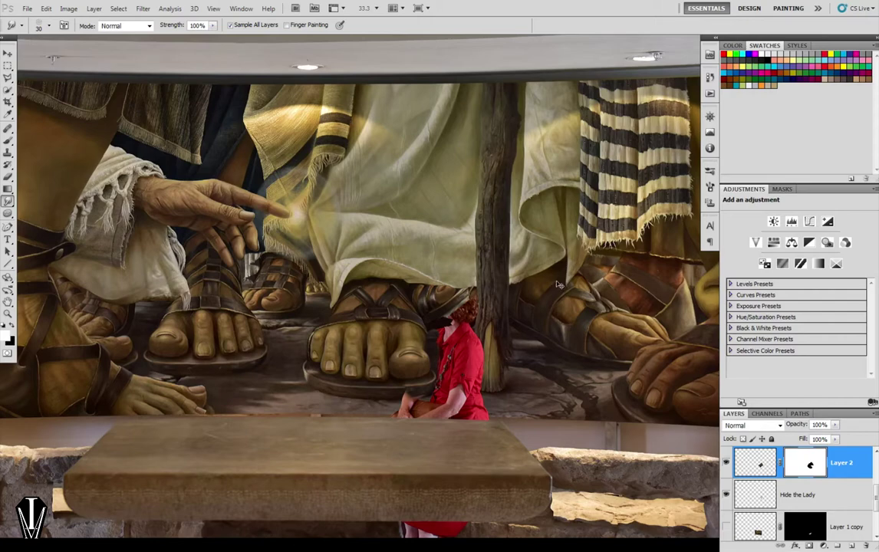
scroll(559, 284, up, 2)
scroll(560, 284, up, 1)
scroll(561, 285, up, 1)
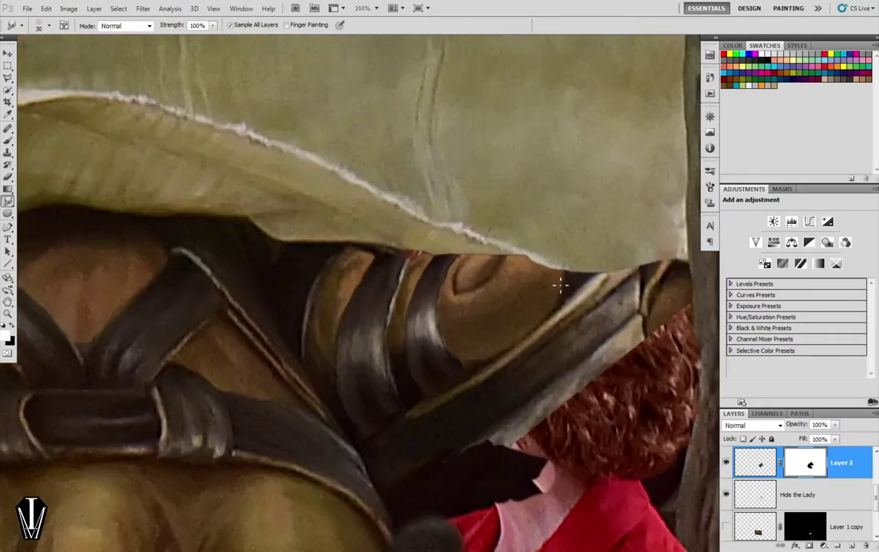
drag(524, 343, 498, 332)
scroll(500, 335, down, 1)
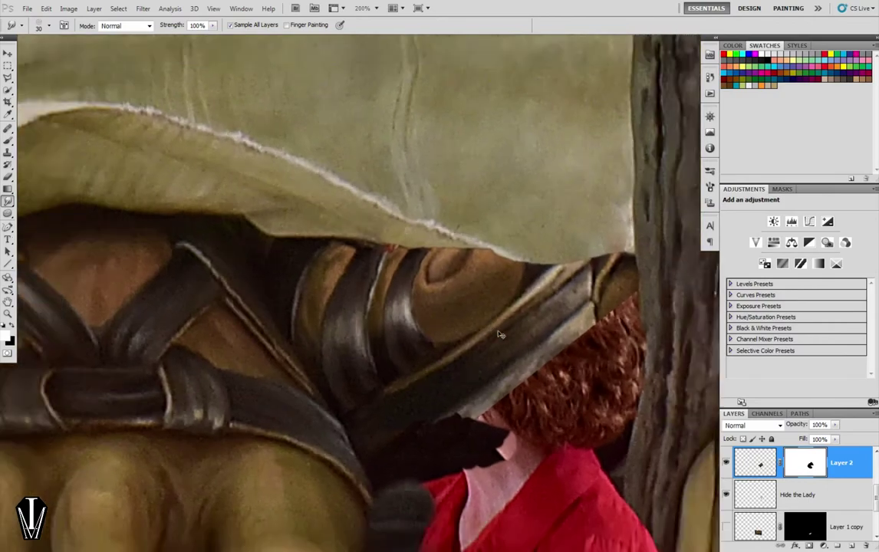
scroll(501, 333, down, 2)
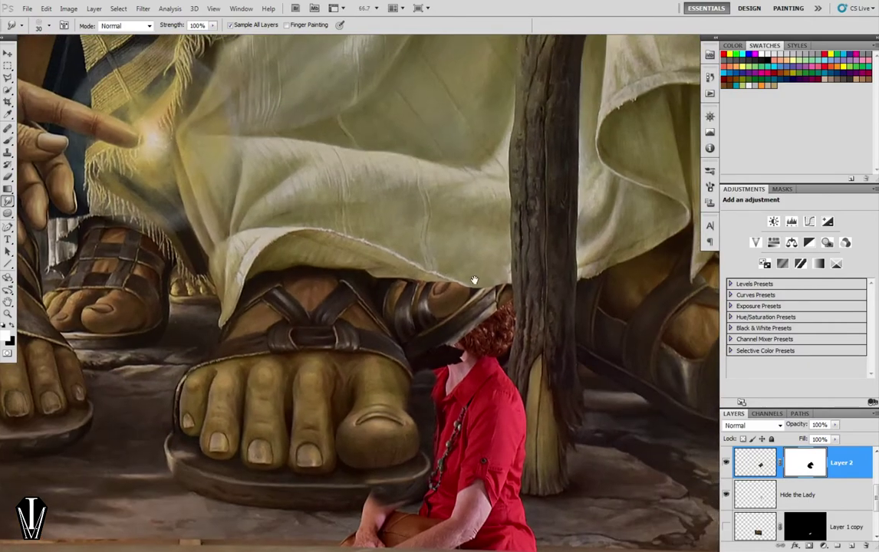
drag(475, 281, 408, 273)
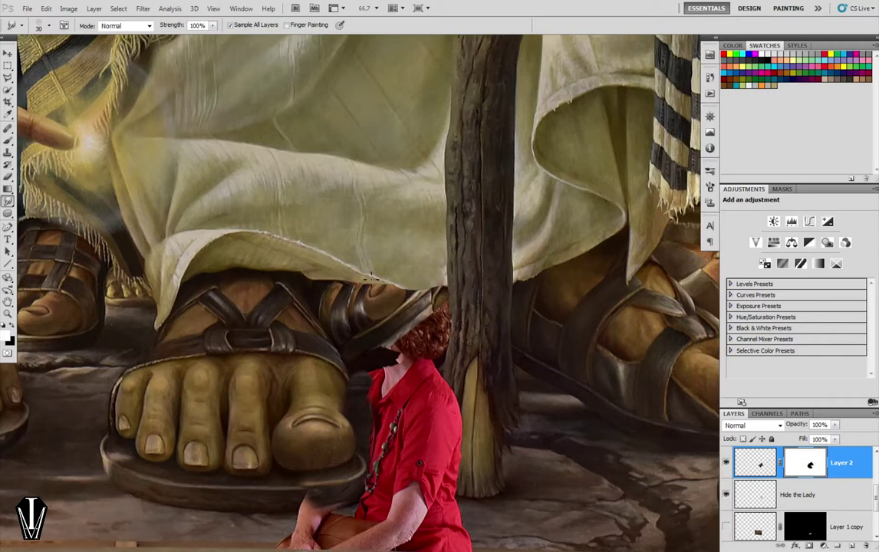
key(h)
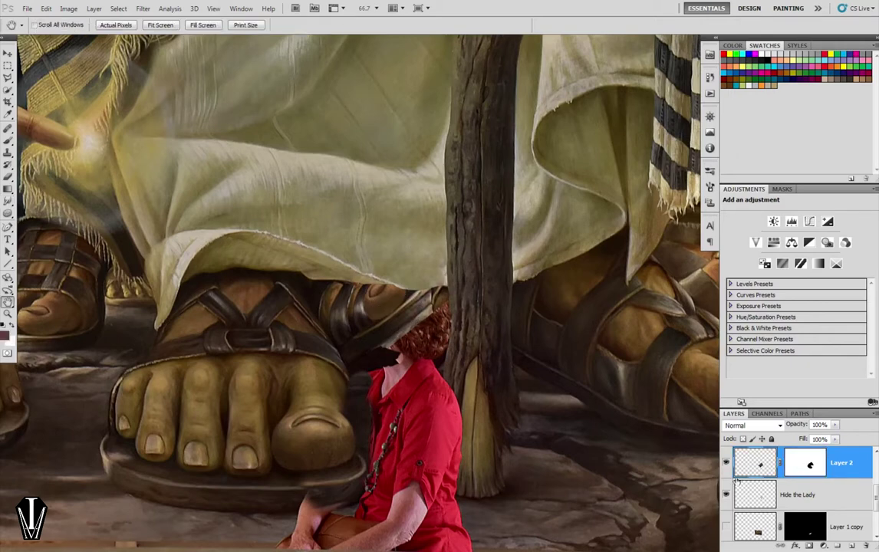
In Levels, set the patch's midtones to 0.84 and output levels to 11 and 211.
key(ctrl+l)
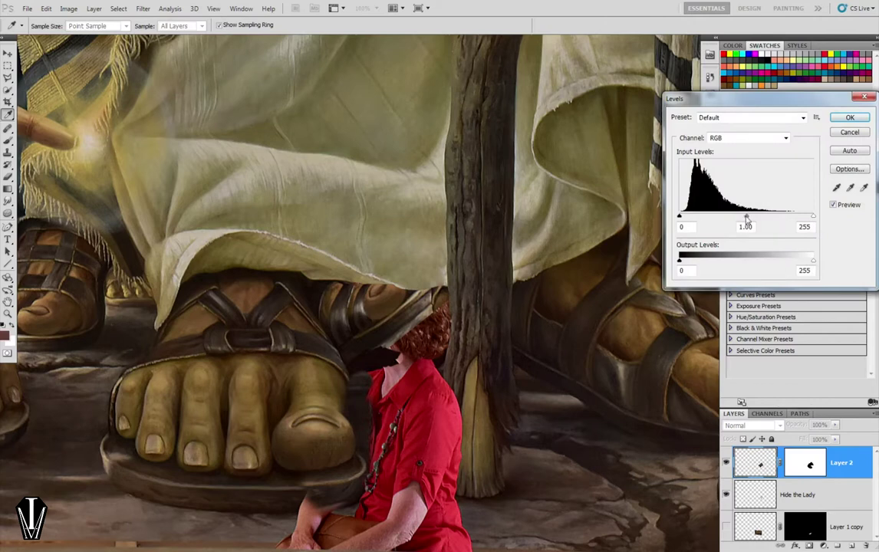
drag(746, 219, 757, 221)
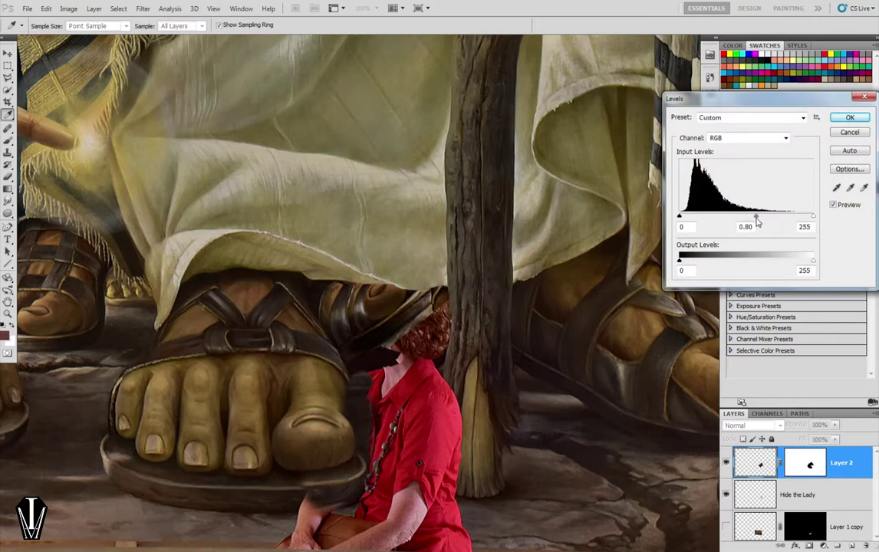
drag(813, 261, 786, 259)
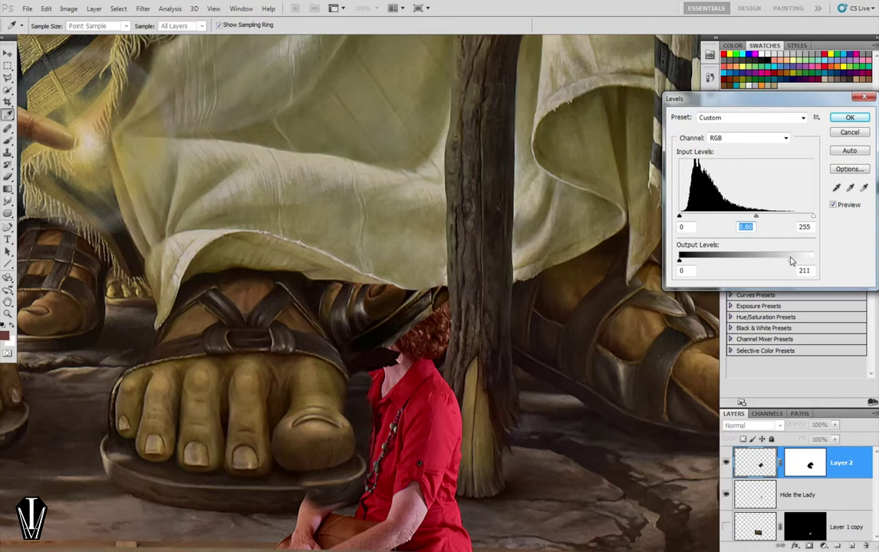
drag(679, 261, 687, 263)
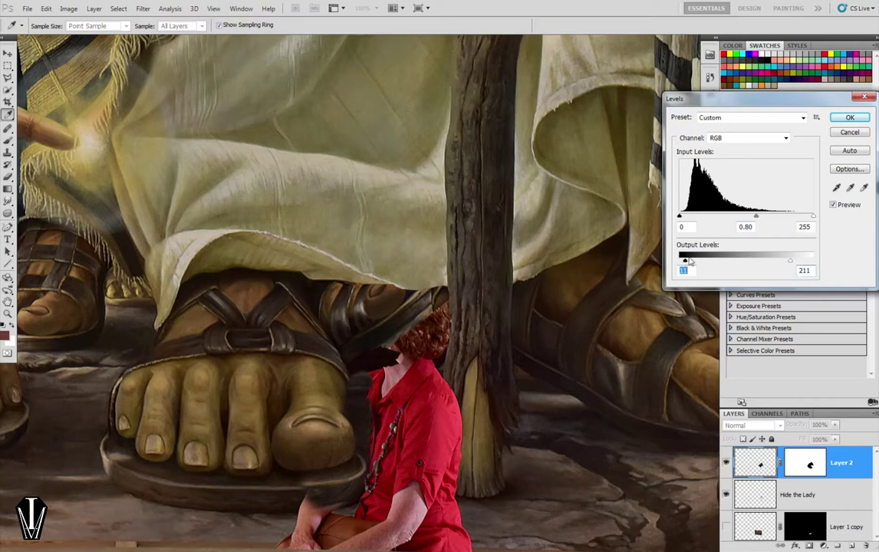
click(754, 218)
drag(756, 220, 758, 221)
click(759, 220)
drag(758, 217, 754, 218)
Toggle Levels Preview repeatedly to compare the patch with and without the adjustment.
click(833, 205)
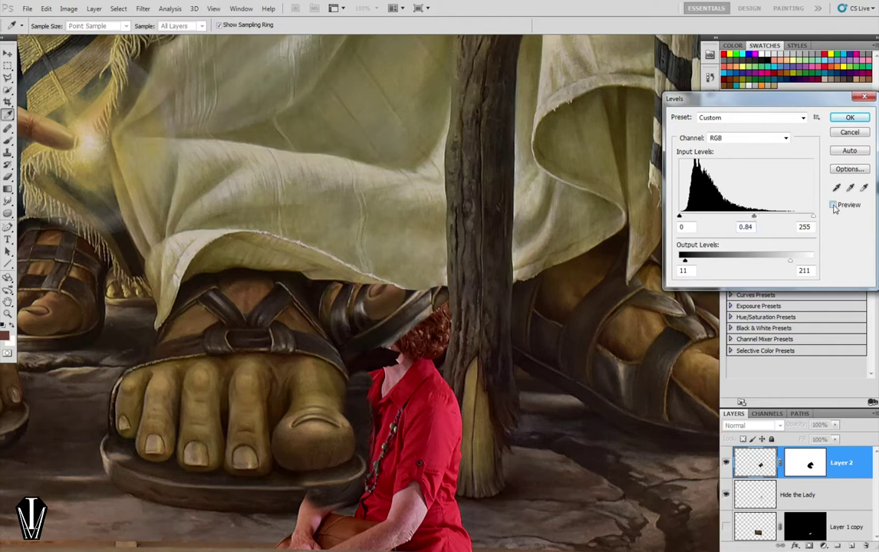
click(833, 205)
click(833, 205)
click(833, 205)
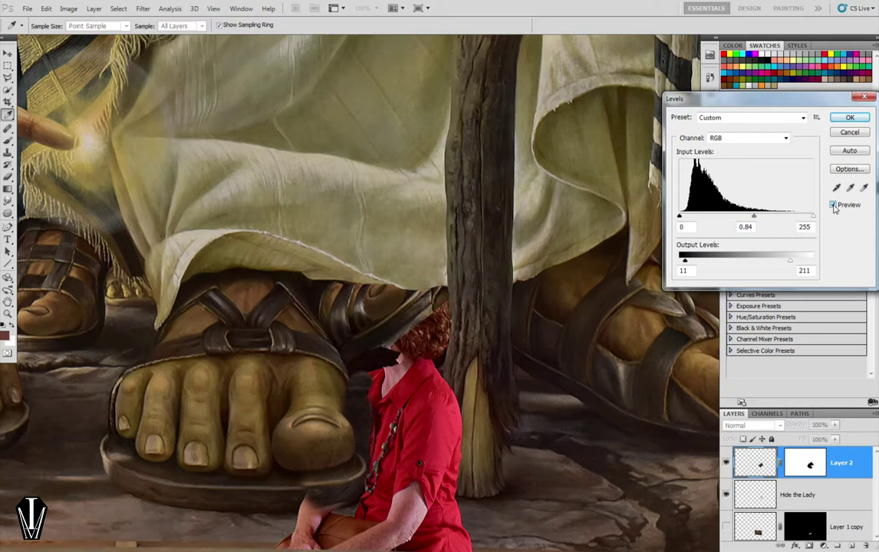
click(833, 204)
click(833, 205)
Apply the Levels adjustment, pan to review the blend, and bring up Layer 2's mask context menu.
key(space)
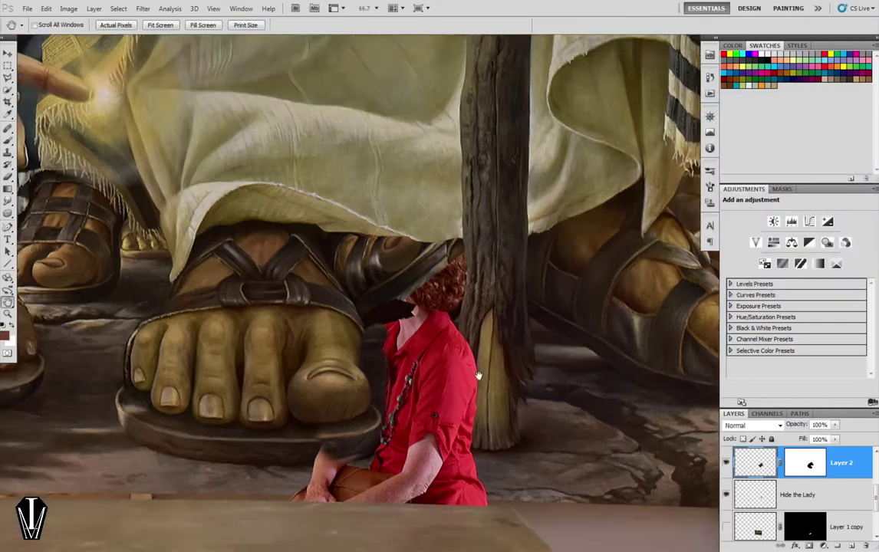
drag(477, 374, 441, 408)
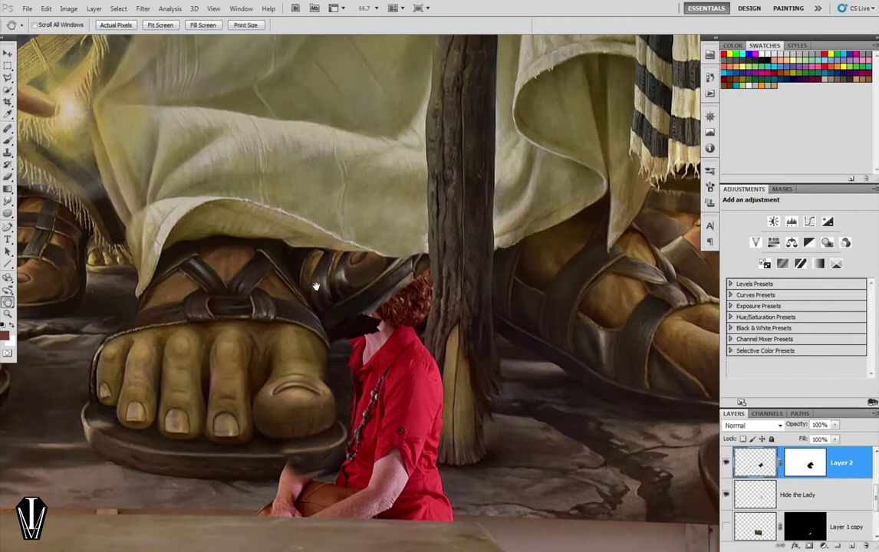
drag(315, 286, 434, 198)
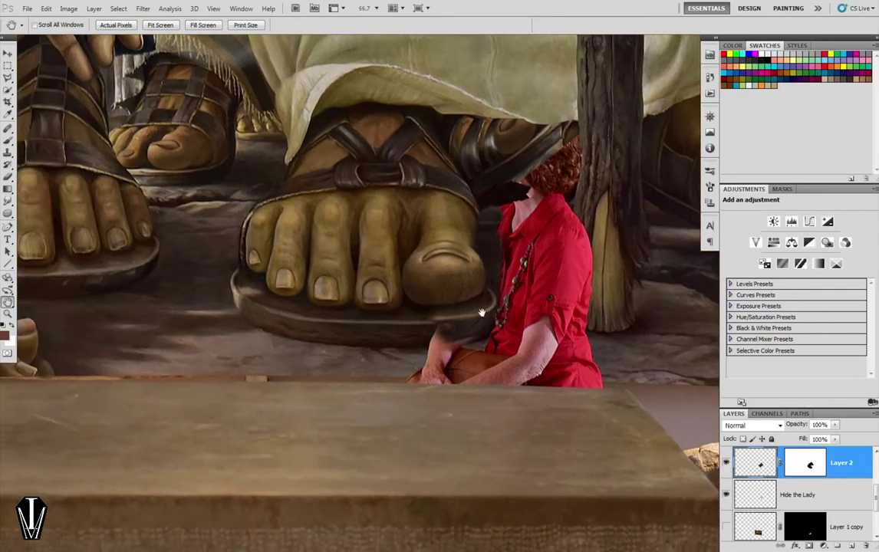
drag(481, 313, 324, 412)
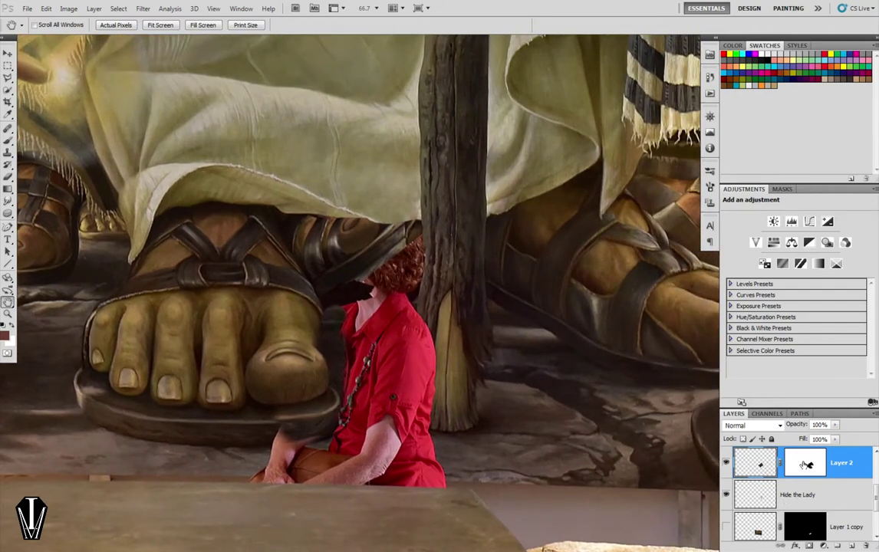
right_click(804, 464)
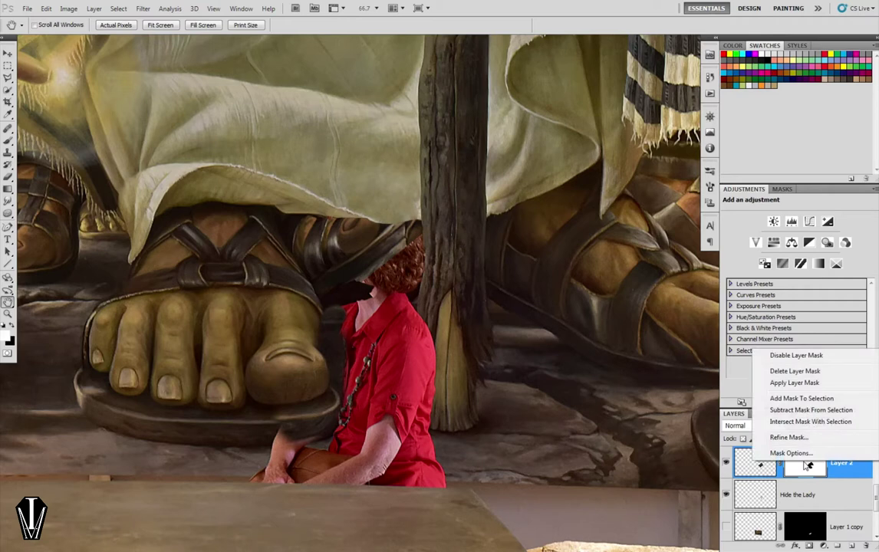
Apply Layer 2's mask, then toggle the layer to compare the sandal patch against the scene.
click(794, 382)
click(726, 463)
click(726, 463)
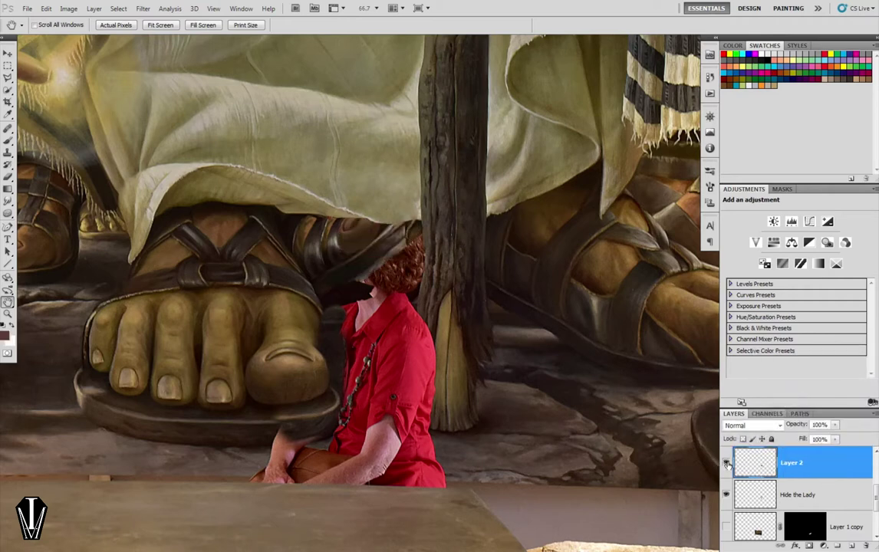
click(727, 463)
click(727, 463)
click(728, 464)
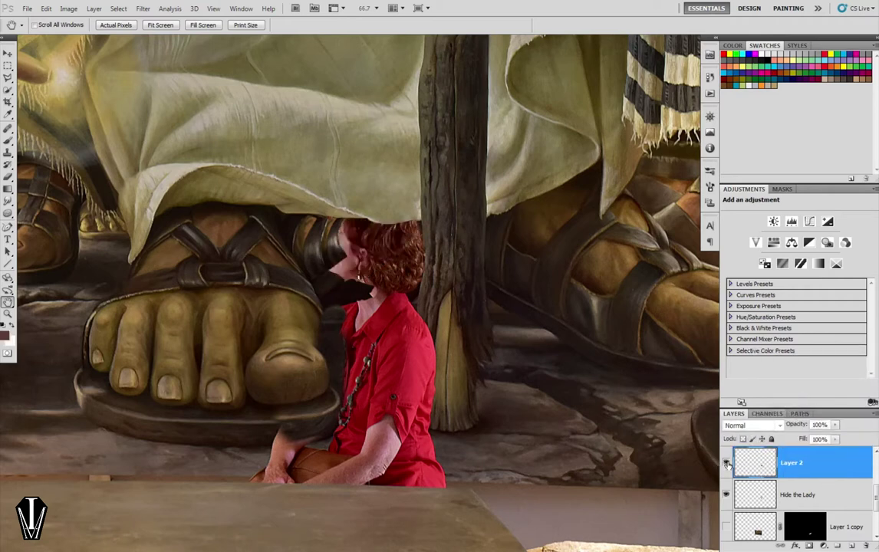
click(727, 464)
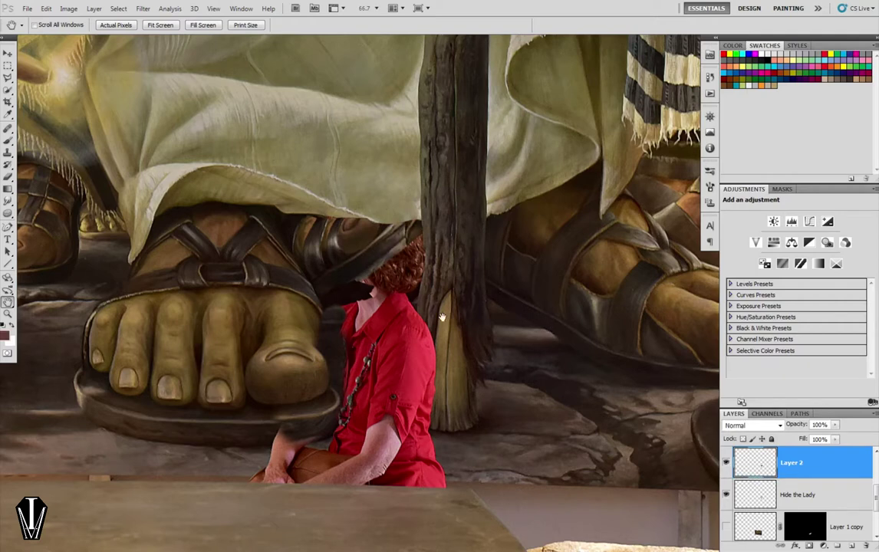
drag(153, 280, 277, 344)
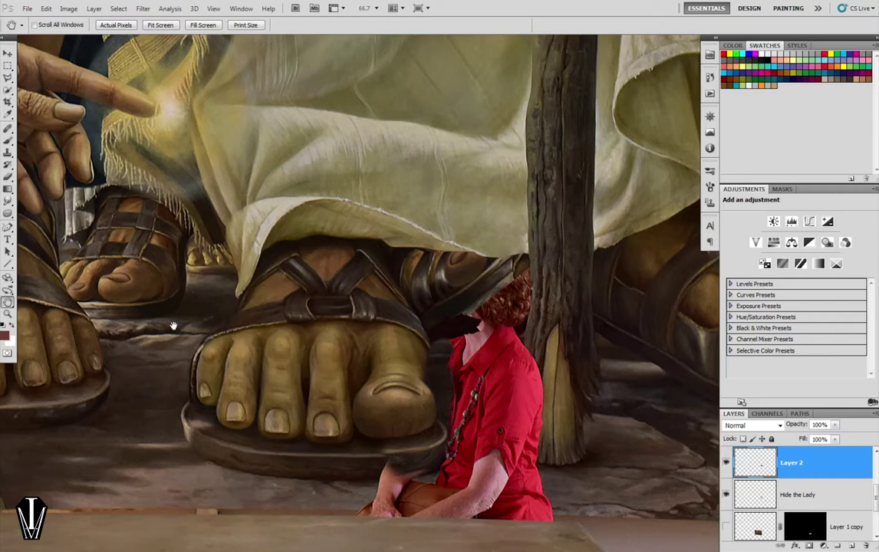
Copy a rectangular left-sandal patch to a new layer, move it near the tree trunk, and set it to 63% opacity.
key(m)
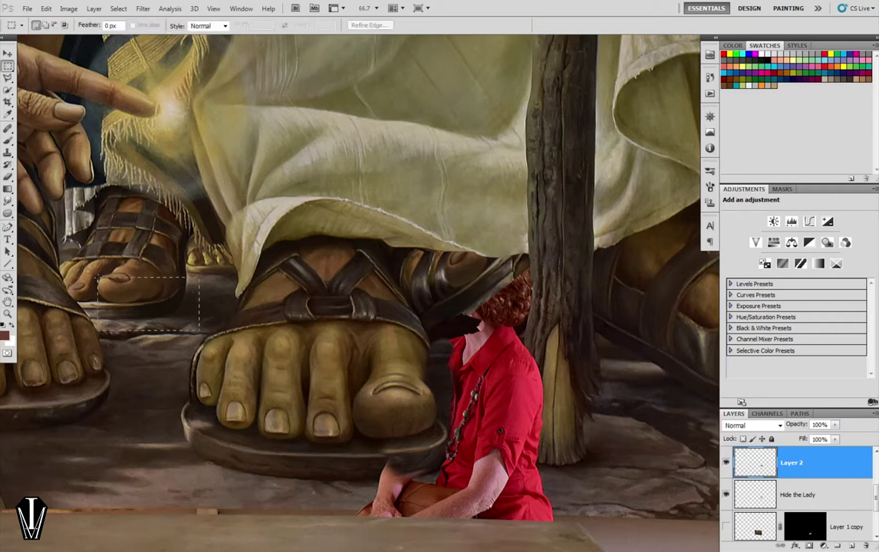
drag(200, 332, 200, 332)
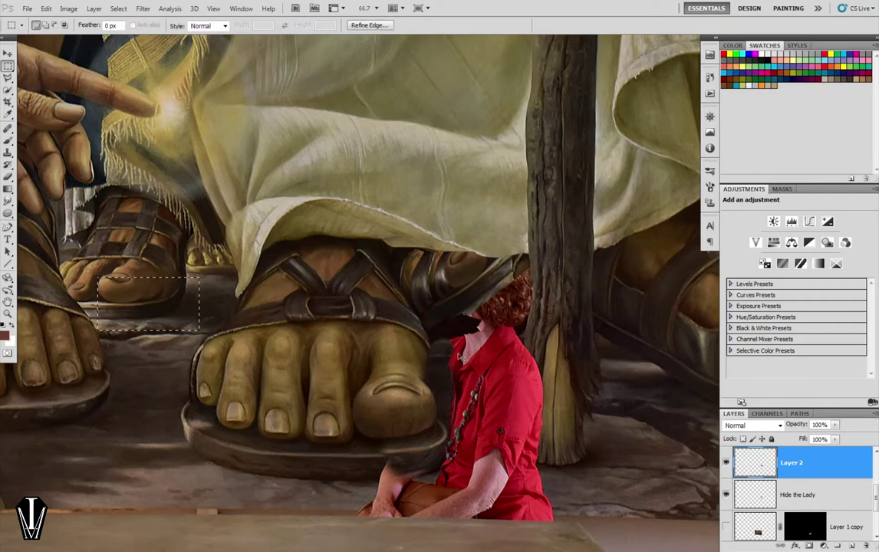
key(ctrl+j)
key(v)
drag(174, 309, 564, 301)
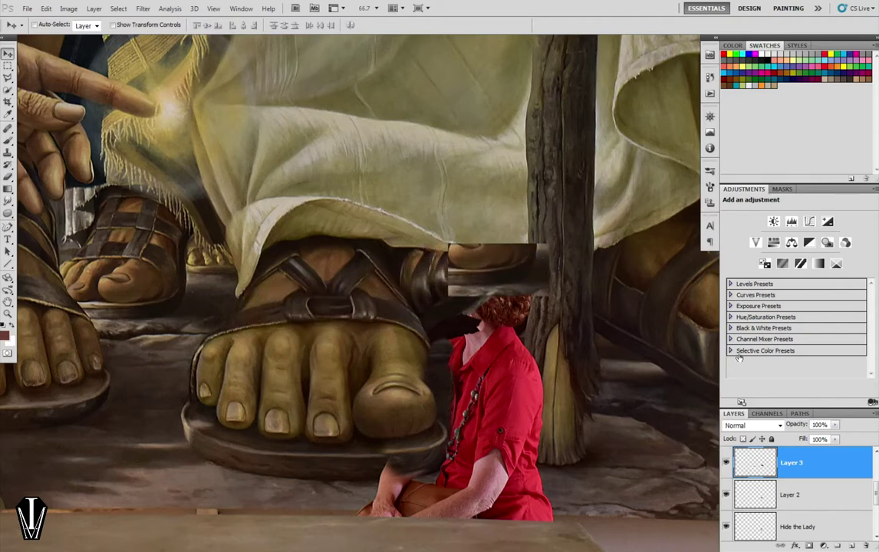
drag(810, 424, 783, 424)
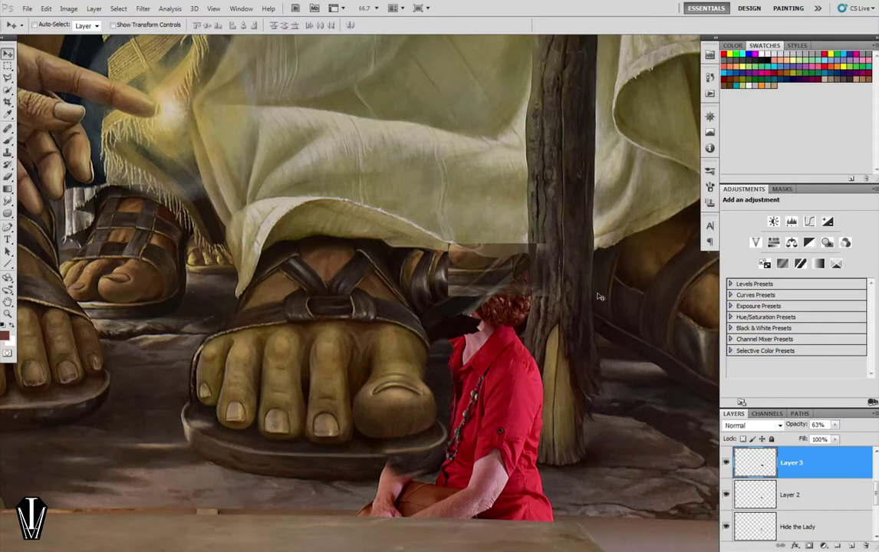
scroll(600, 297, up, 2)
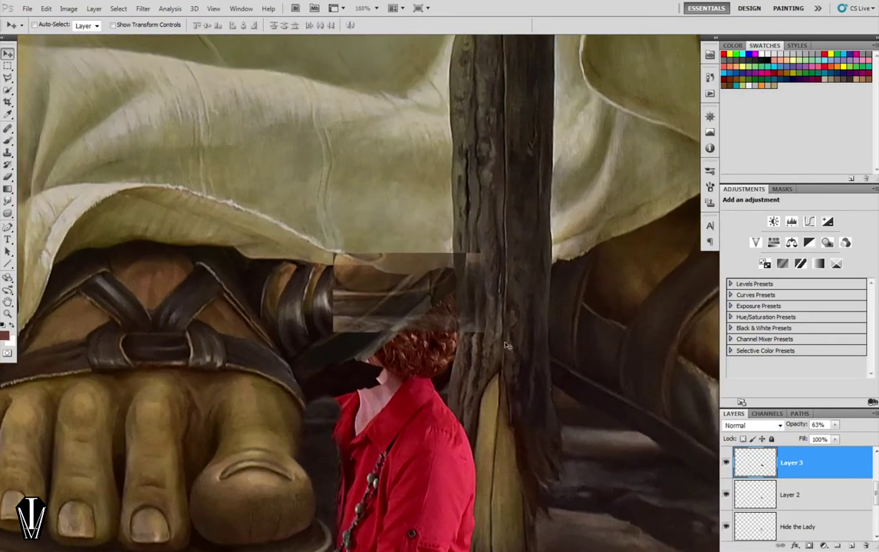
Rotate the patch about 37° over the woman's head, commit it, and restore 100% opacity.
key(ctrl+t)
drag(459, 226, 460, 204)
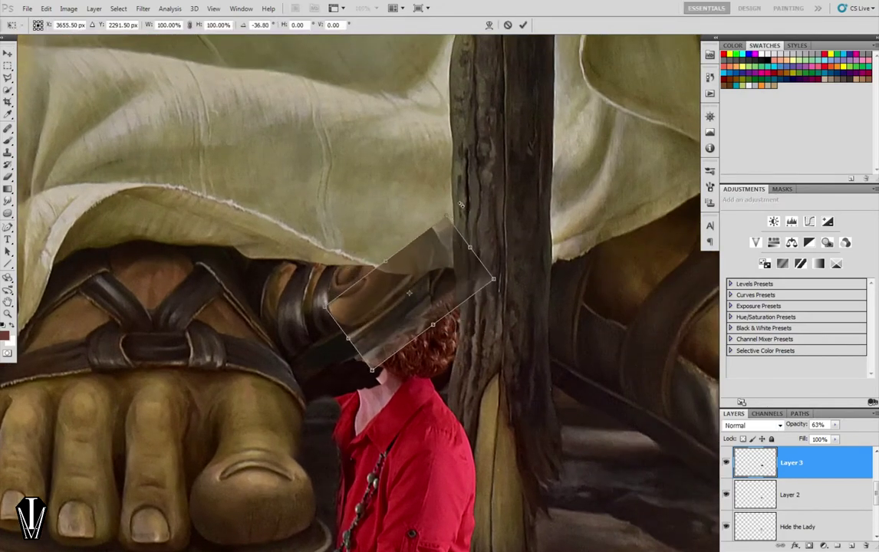
mouse_move(425, 268)
mouse_down()
mouse_move(421, 329)
mouse_move(419, 278)
mouse_up()
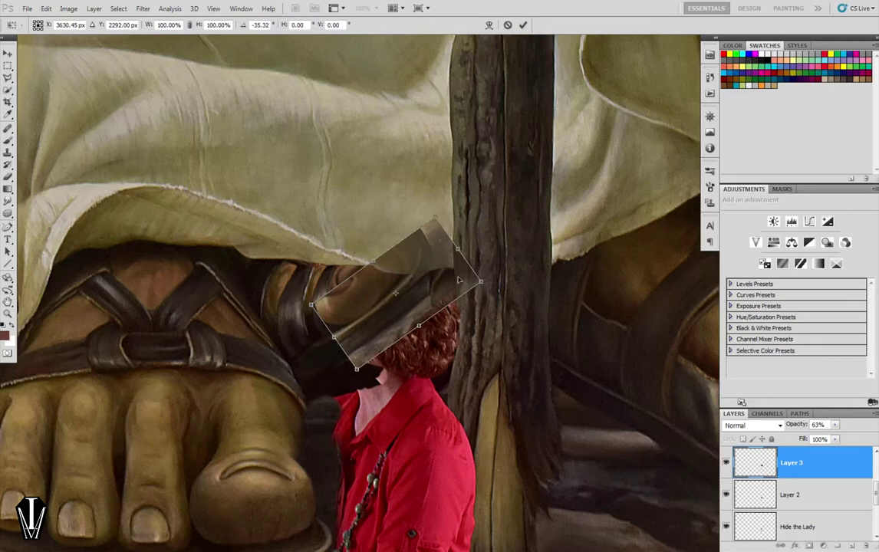
key(Return)
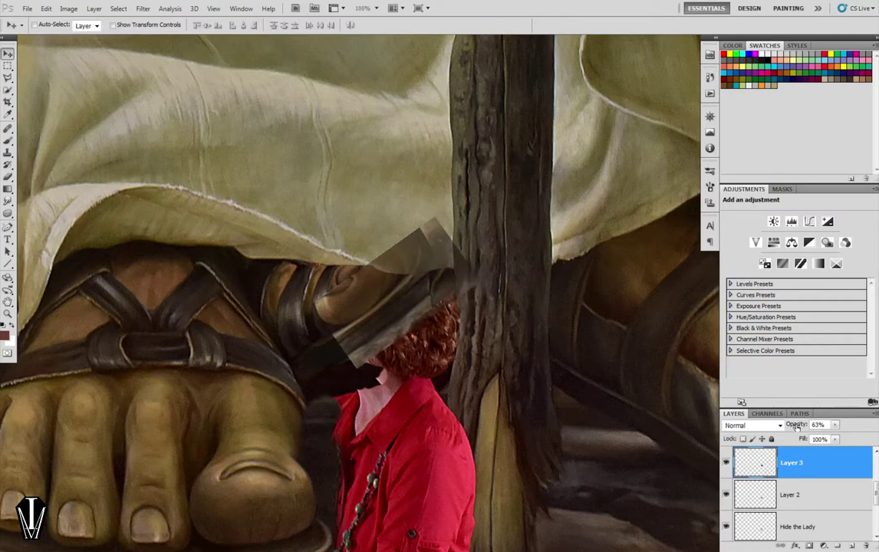
key(0)
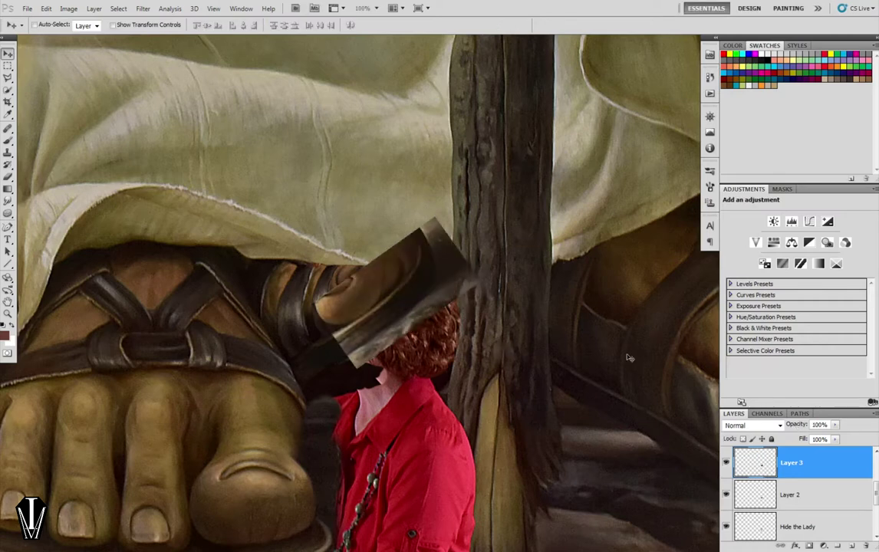
Add a hide-all mask to Layer 3 and paint white with a size-45 brush to reveal the strap over the head.
alt+click(809, 546)
scroll(406, 353, up, 1)
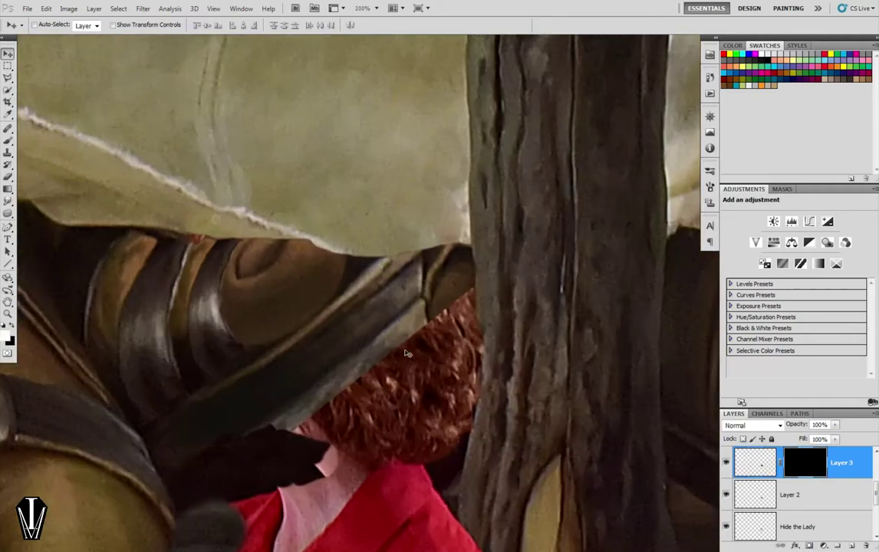
key(b)
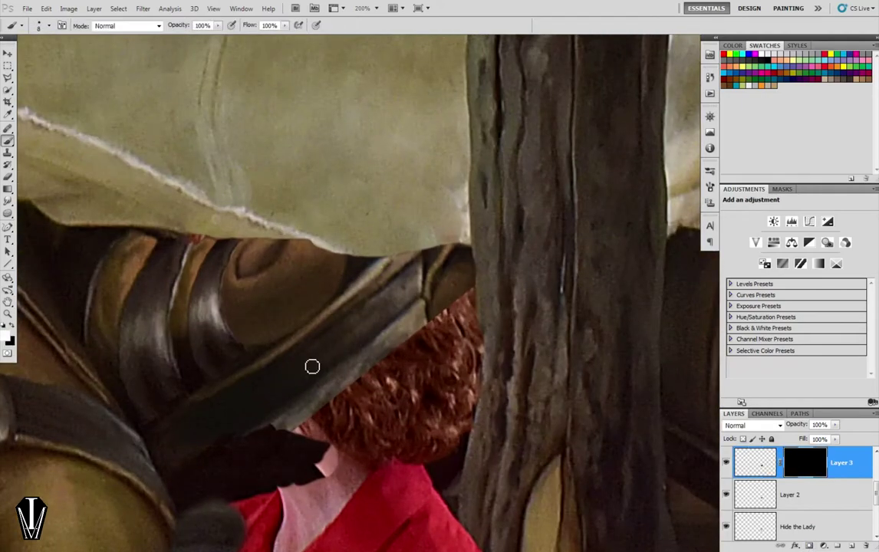
key(bracketleft)
key(bracketleft)
key(bracketleft)
key(bracketright)
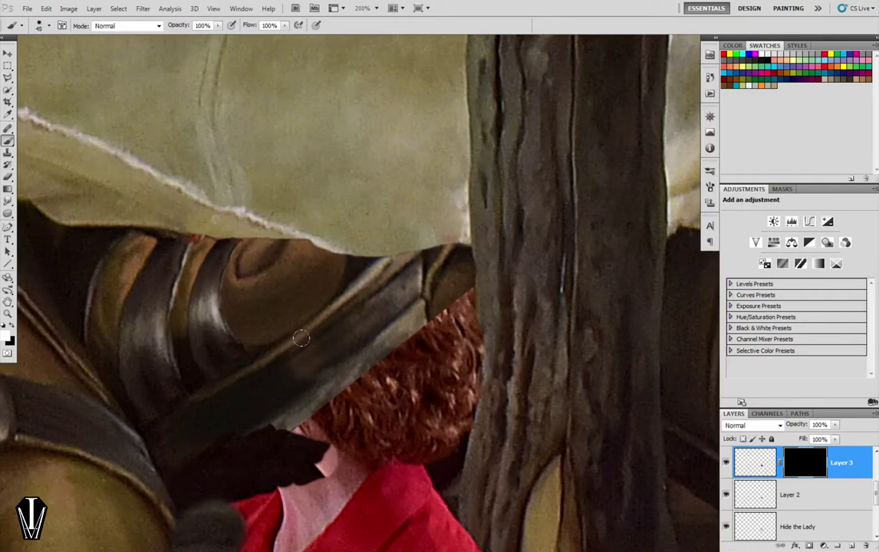
drag(306, 360, 324, 347)
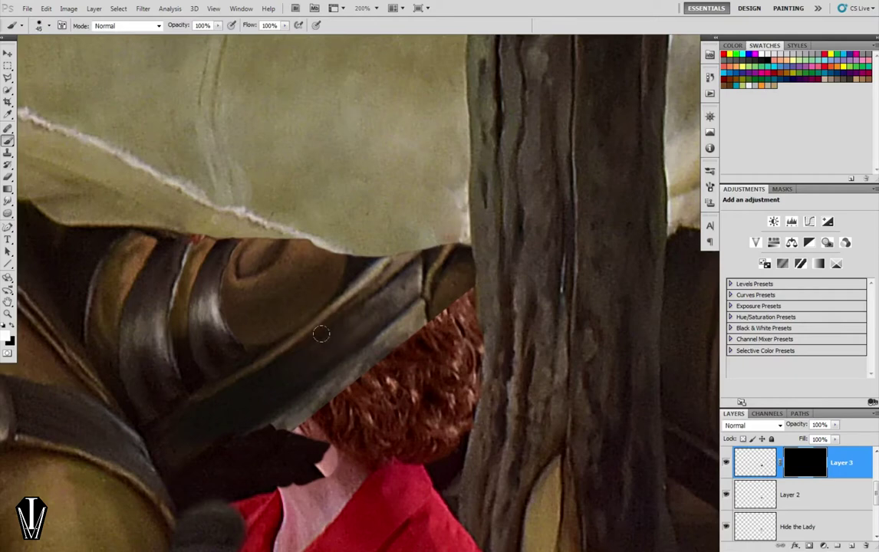
mouse_move(307, 307)
mouse_down()
mouse_move(338, 302)
mouse_move(383, 255)
mouse_move(407, 255)
mouse_move(359, 291)
mouse_move(420, 253)
mouse_move(382, 257)
mouse_move(430, 249)
mouse_move(402, 268)
mouse_move(395, 290)
mouse_up()
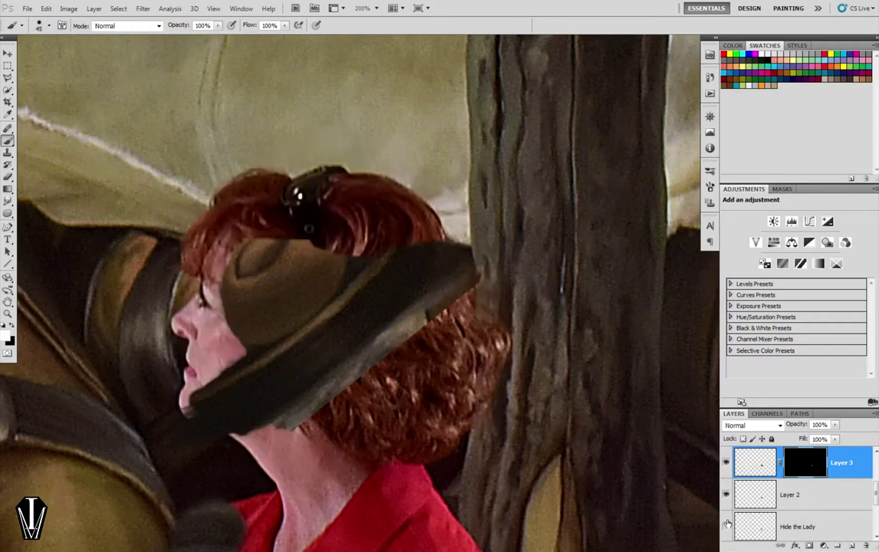
Toggle the Hide the Lady layer on and off to compare the woman's face with the patch.
click(726, 495)
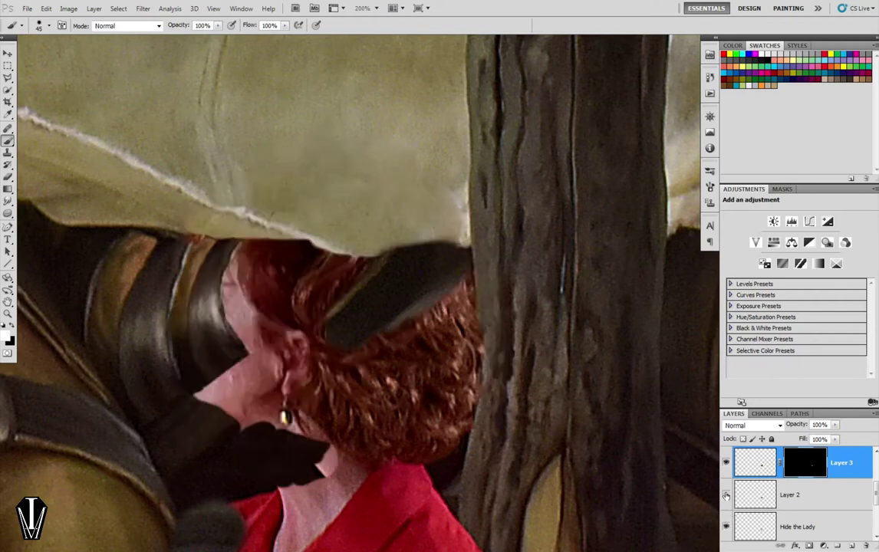
click(726, 495)
scroll(726, 496, down, 1)
click(726, 496)
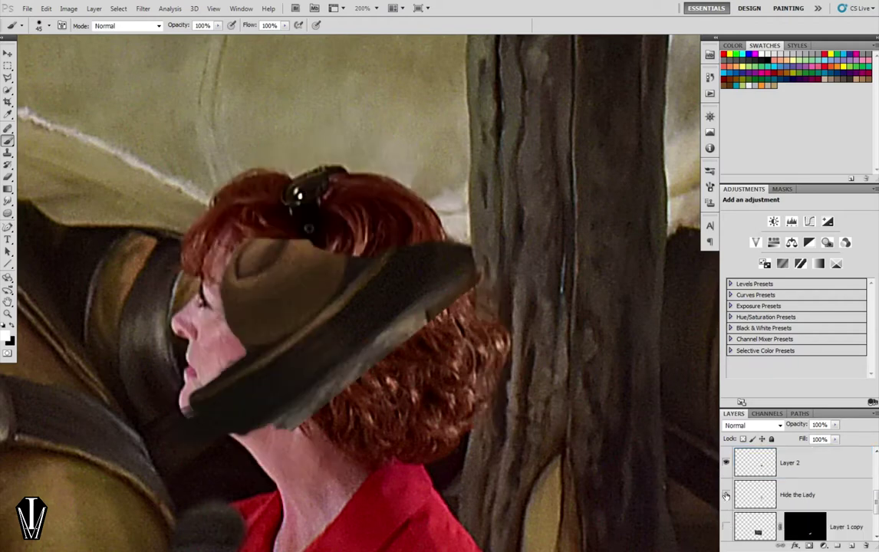
click(727, 496)
scroll(726, 495, down, 1)
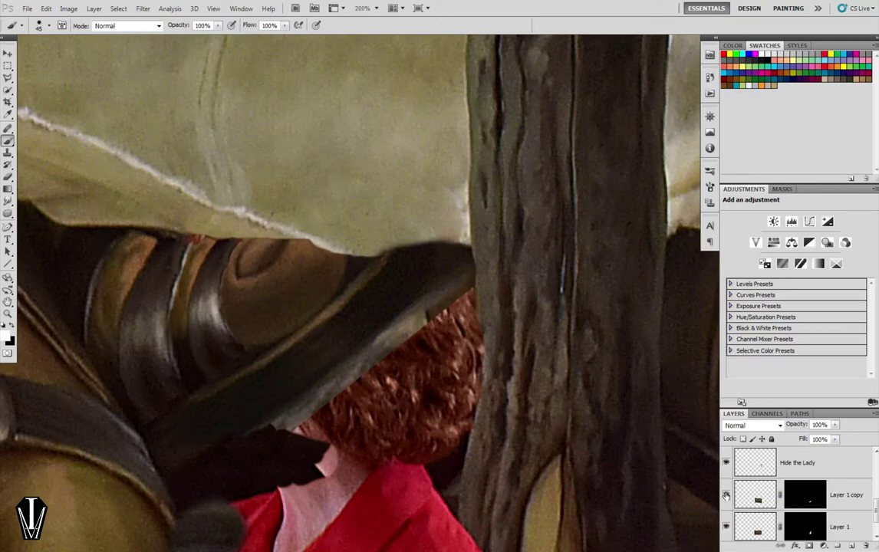
scroll(726, 496, down, 1)
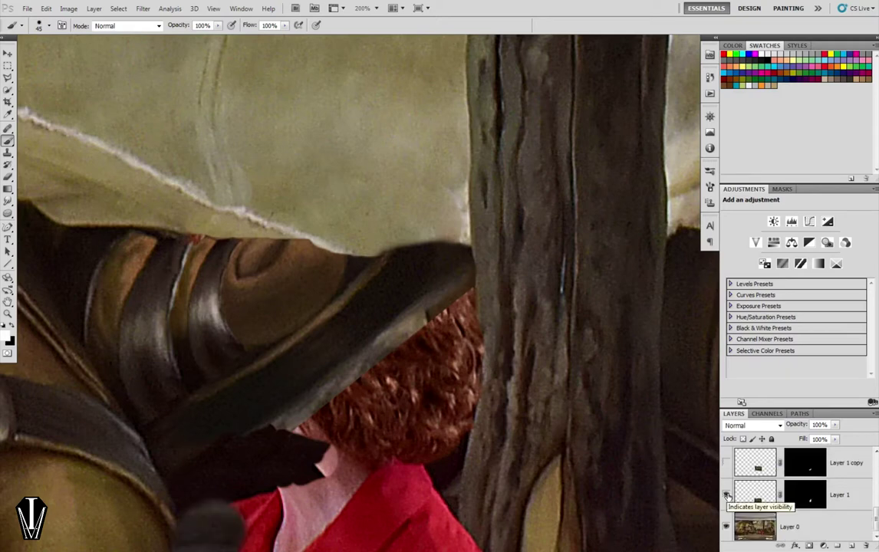
scroll(727, 495, up, 2)
click(726, 495)
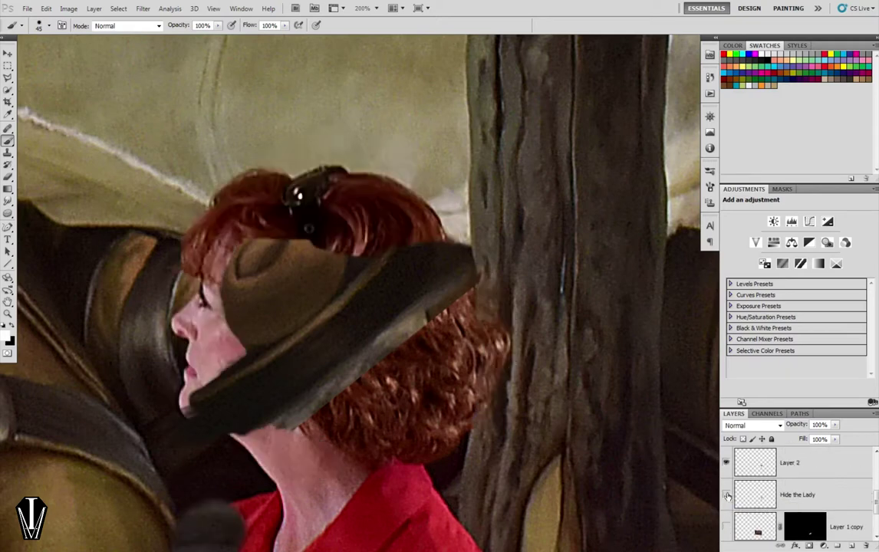
click(727, 495)
click(726, 495)
click(726, 496)
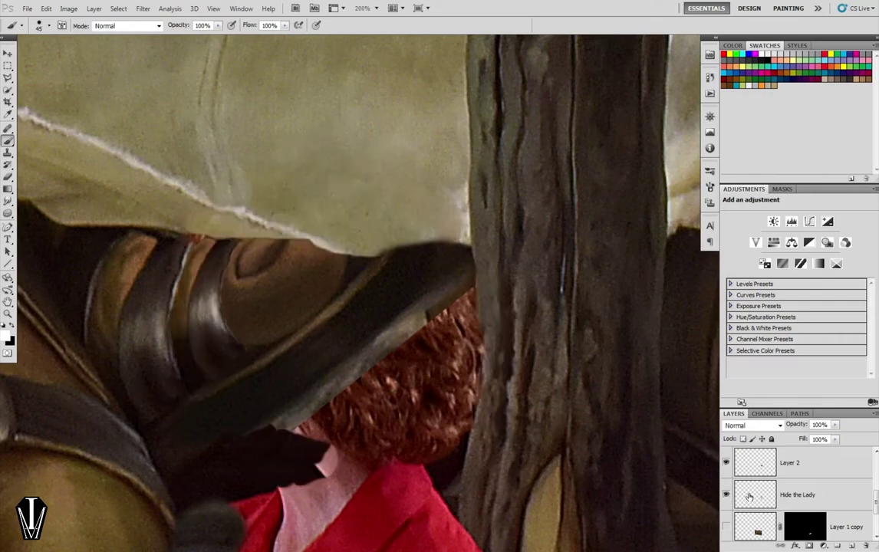
Load the Hide the Lady outline as a selection, mask the strap inside it with black, and deselect.
ctrl+click(754, 499)
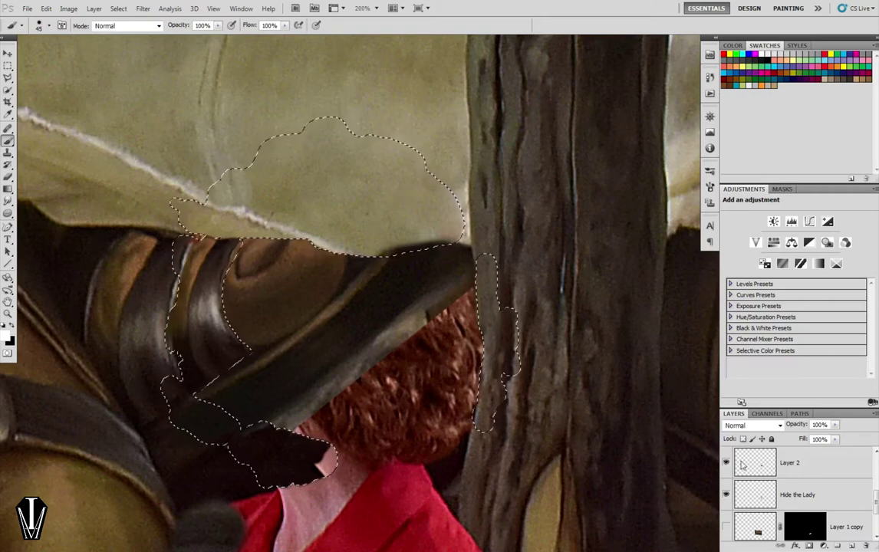
key(ctrl+j)
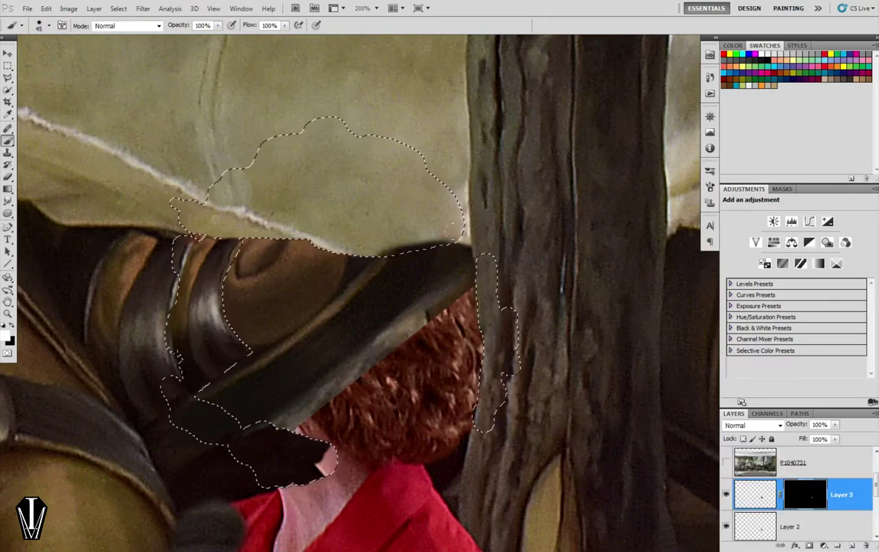
key(x)
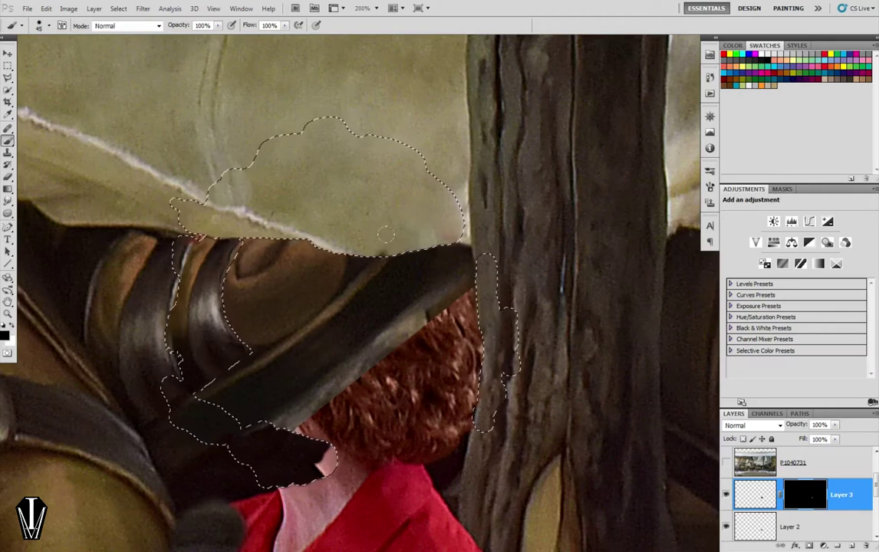
key(ctrl+d)
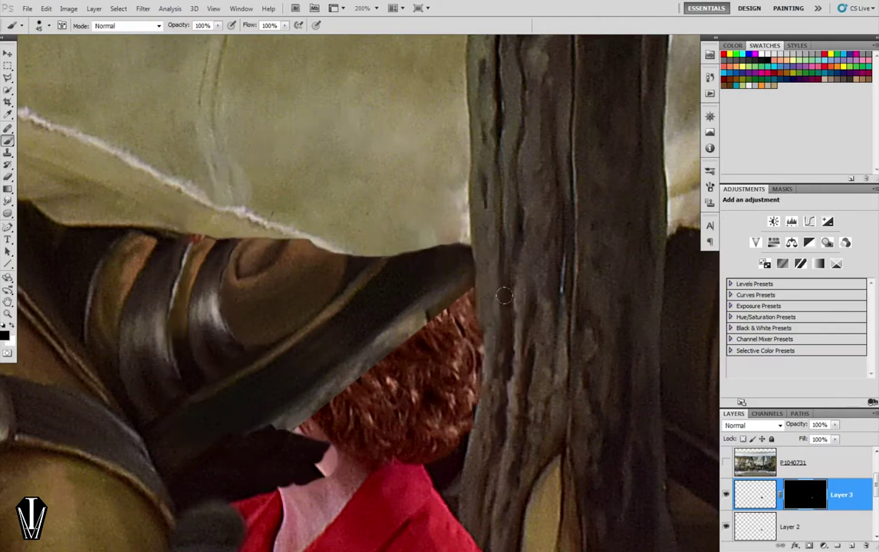
Zoom out and toggle Layer 1's visibility to compare with the original woman.
scroll(472, 277, down, 2)
scroll(475, 282, down, 1)
scroll(483, 290, down, 1)
scroll(489, 295, down, 1)
scroll(488, 295, up, 1)
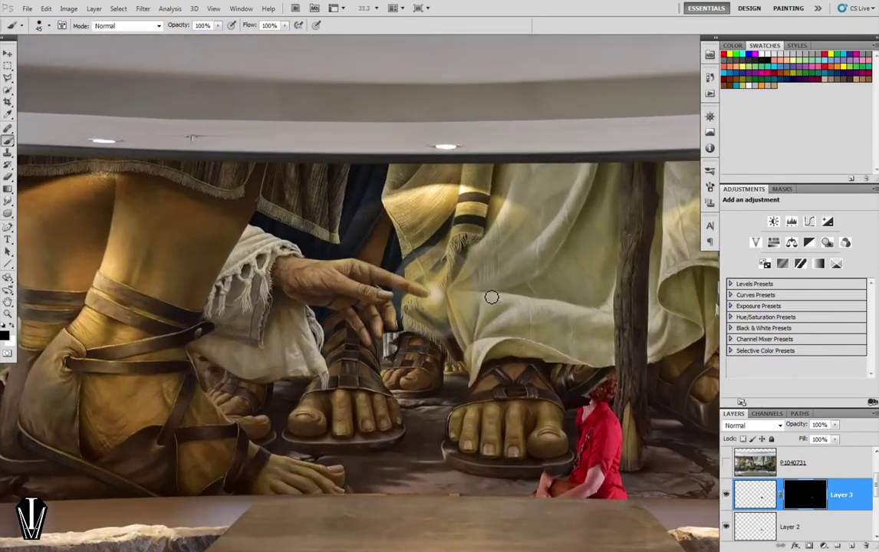
scroll(786, 482, down, 3)
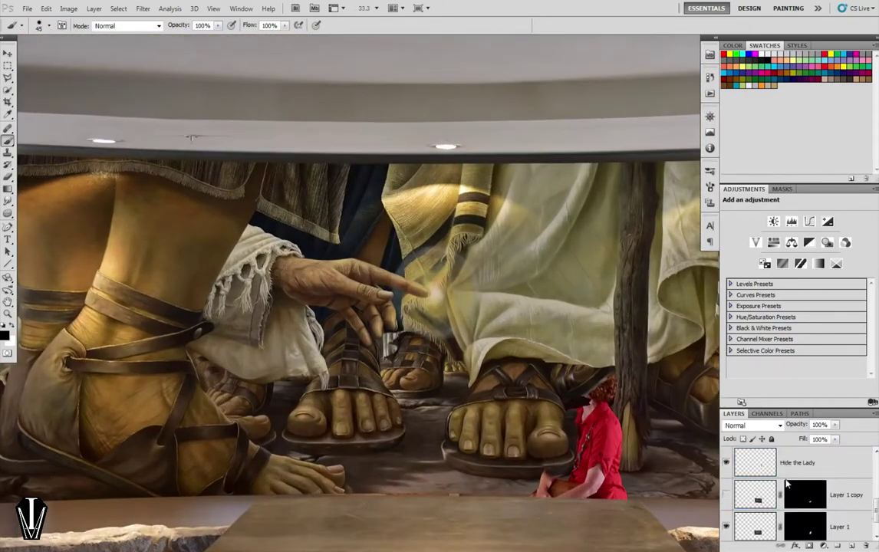
scroll(767, 493, down, 2)
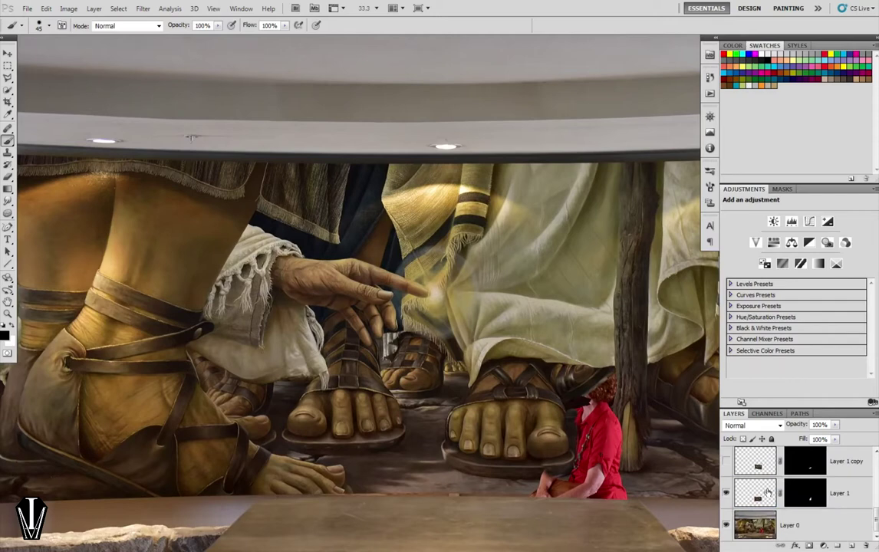
alt+click(727, 528)
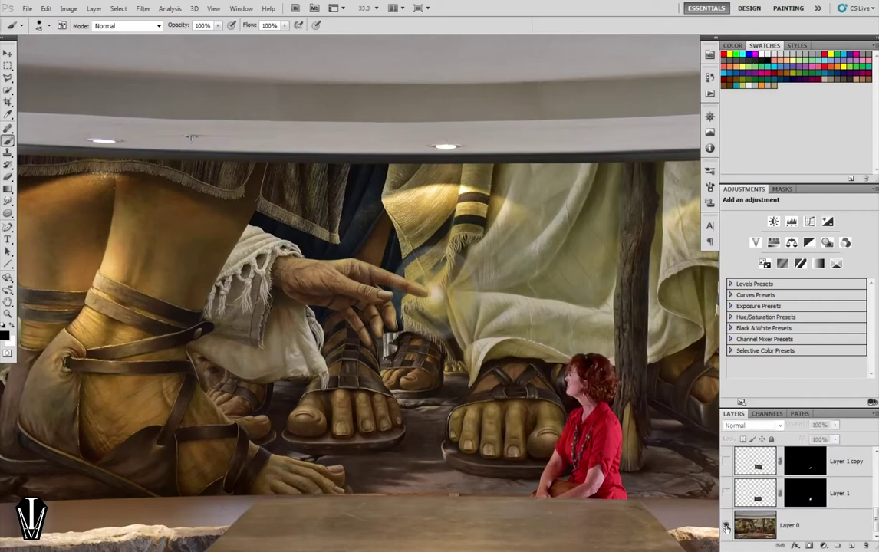
alt+click(726, 528)
alt+click(726, 528)
alt+click(727, 527)
alt+click(726, 527)
alt+click(726, 528)
Zoom in on the woman, make the Layer 1 copy visible, and select Layer 3.
drag(589, 456, 498, 358)
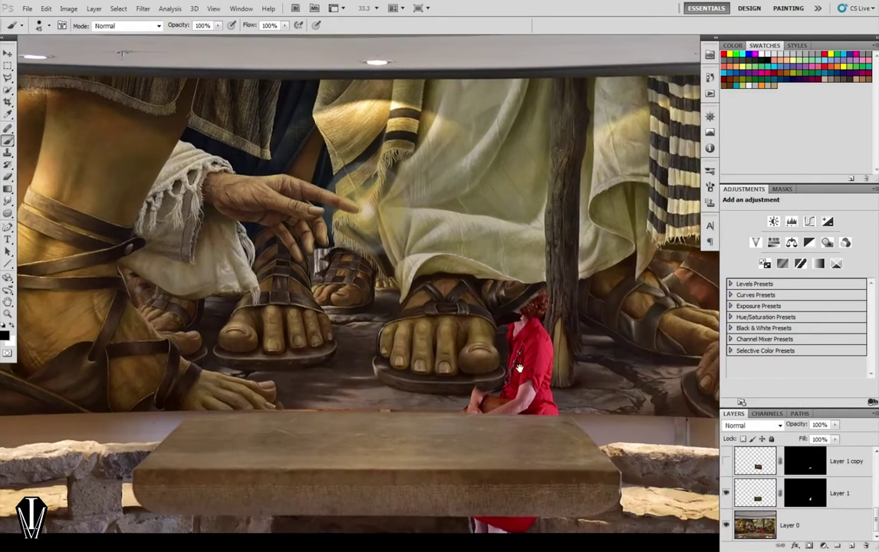
scroll(498, 358, up, 2)
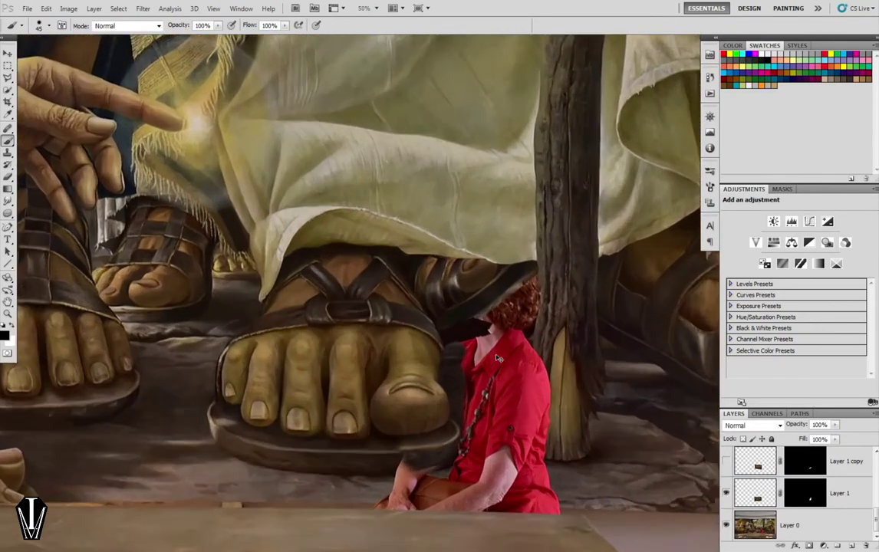
drag(485, 340, 401, 301)
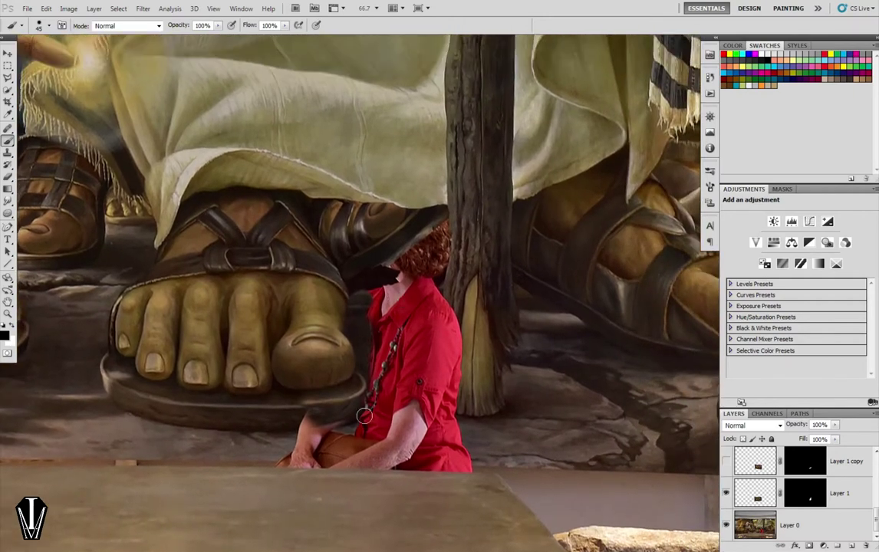
click(725, 462)
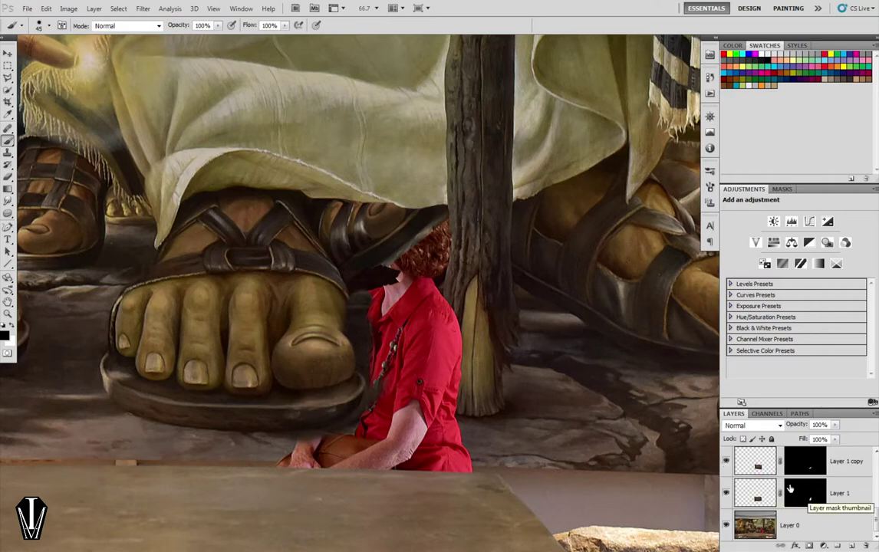
scroll(797, 491, up, 1)
click(840, 460)
scroll(813, 482, up, 1)
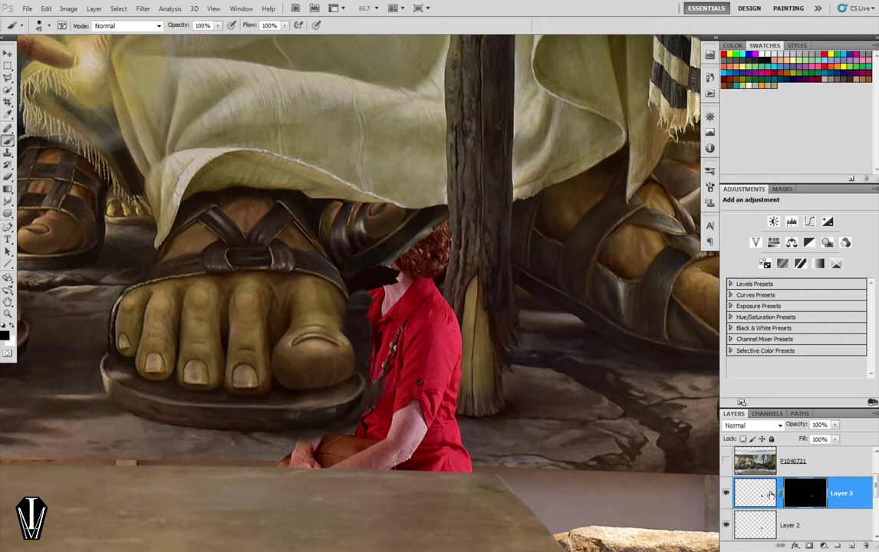
Copy the wooden post's lower section to Layer 4 and flip it horizontally at -100% width.
key(m)
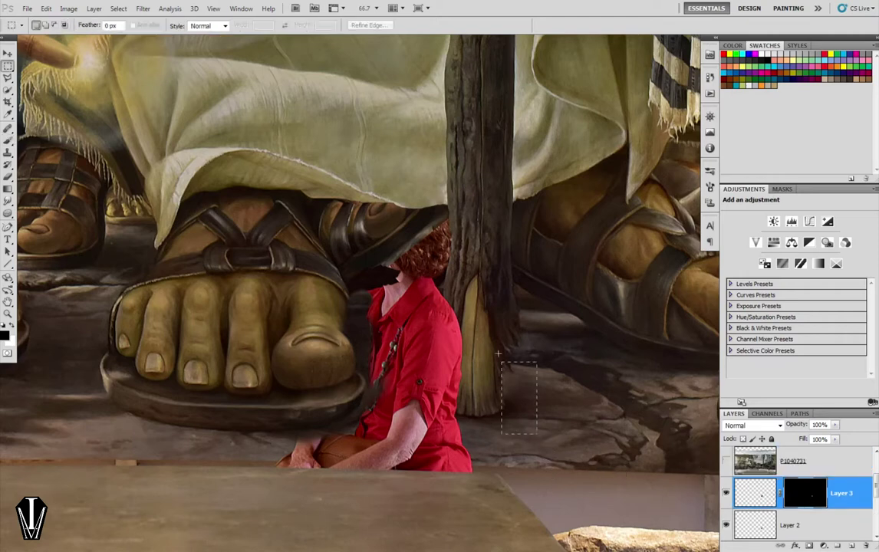
drag(499, 354, 464, 256)
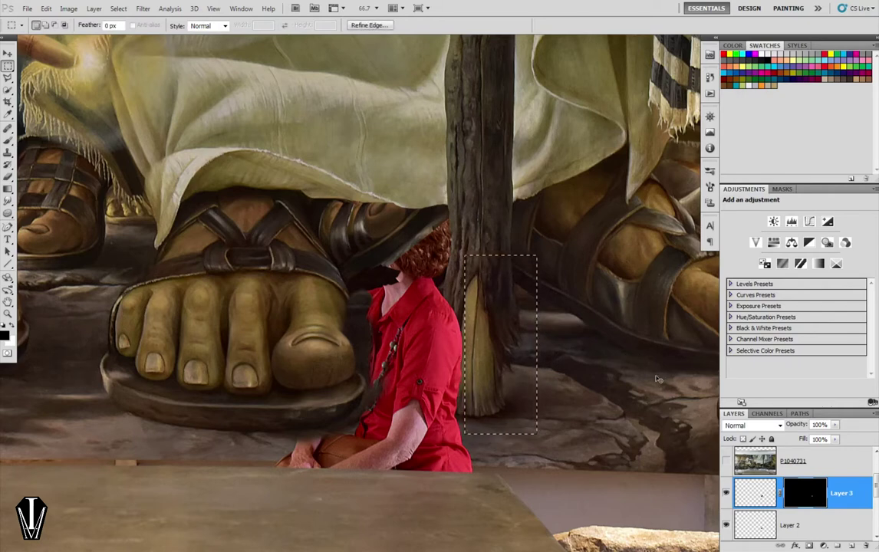
key(ctrl+j)
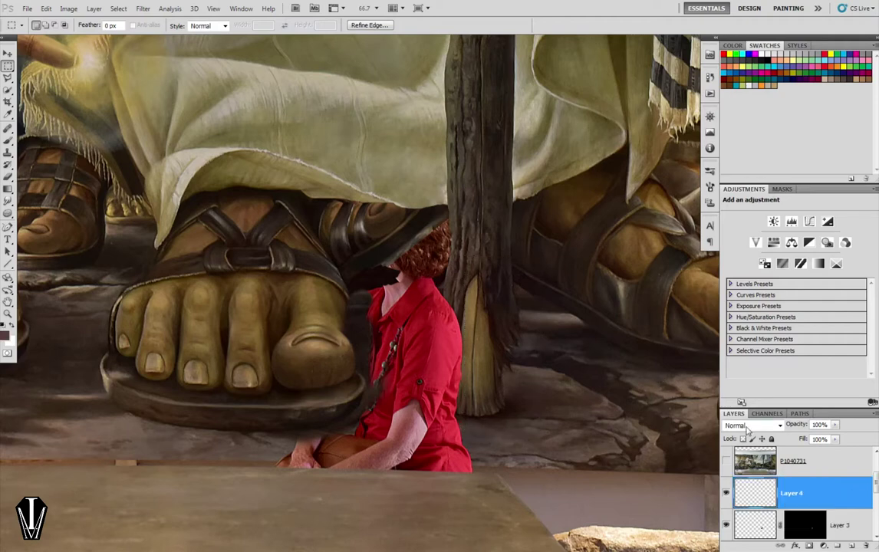
key(ctrl+t)
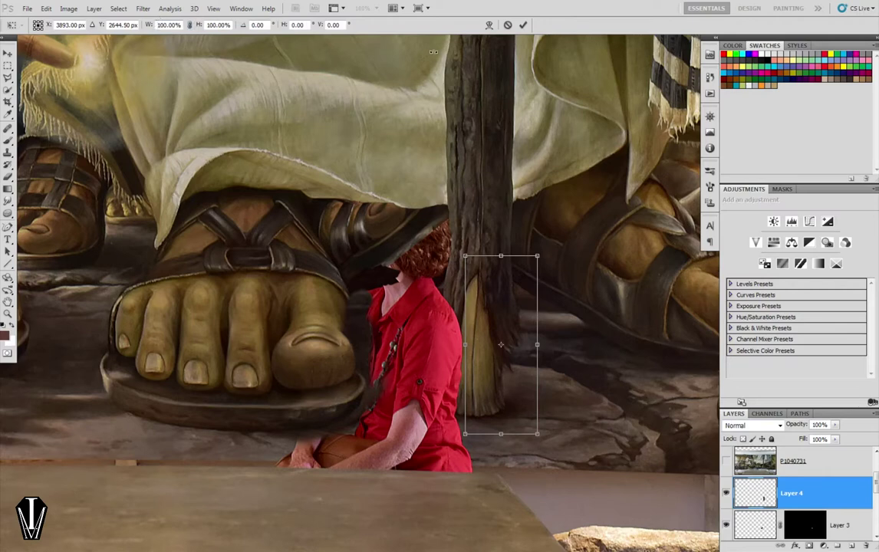
text(-100)
key(Return)
key(Return)
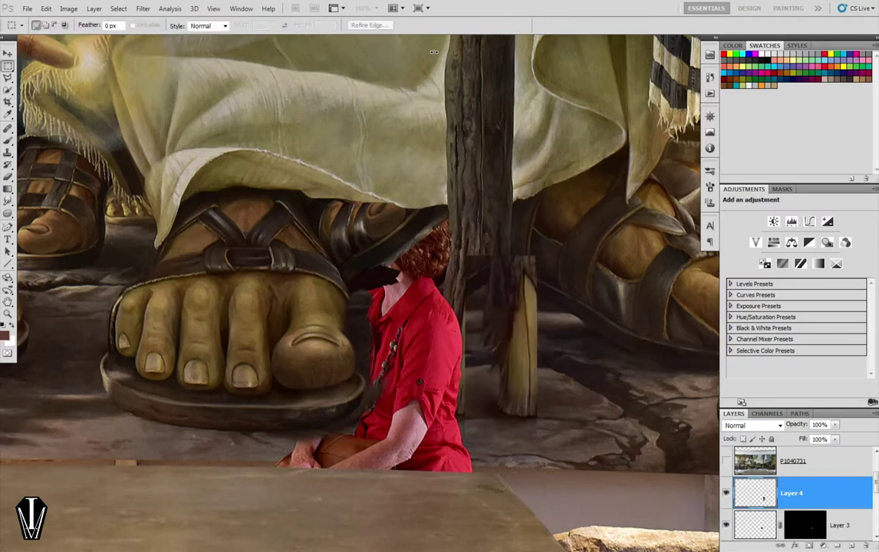
Move the flipped patch onto the post at 100% zoom, toggling P1040731 to compare.
key(ctrl+plus)
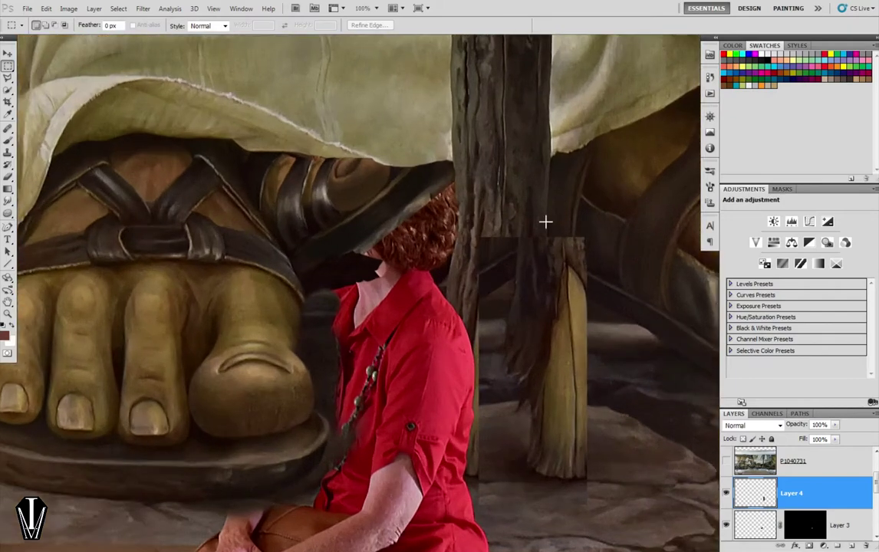
drag(543, 219, 479, 184)
key(v)
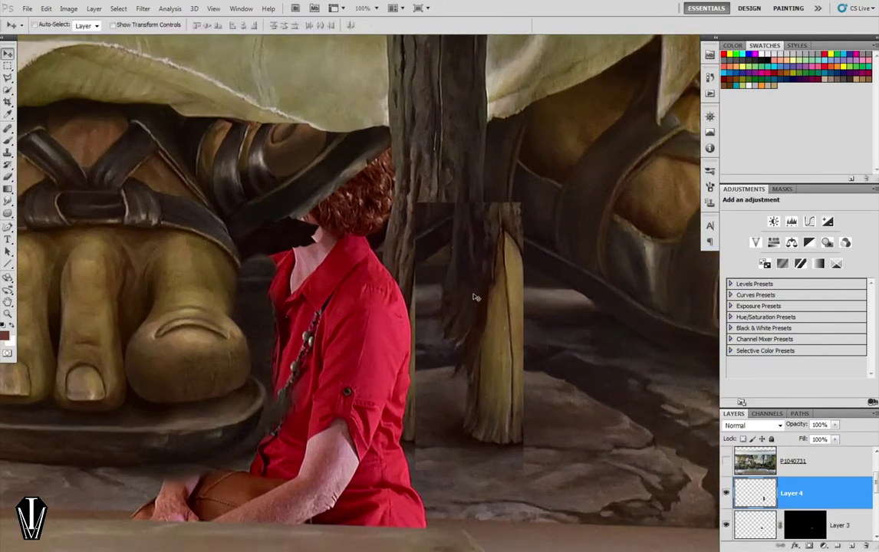
mouse_move(468, 295)
mouse_down()
mouse_move(356, 265)
mouse_move(398, 304)
mouse_move(408, 295)
mouse_up()
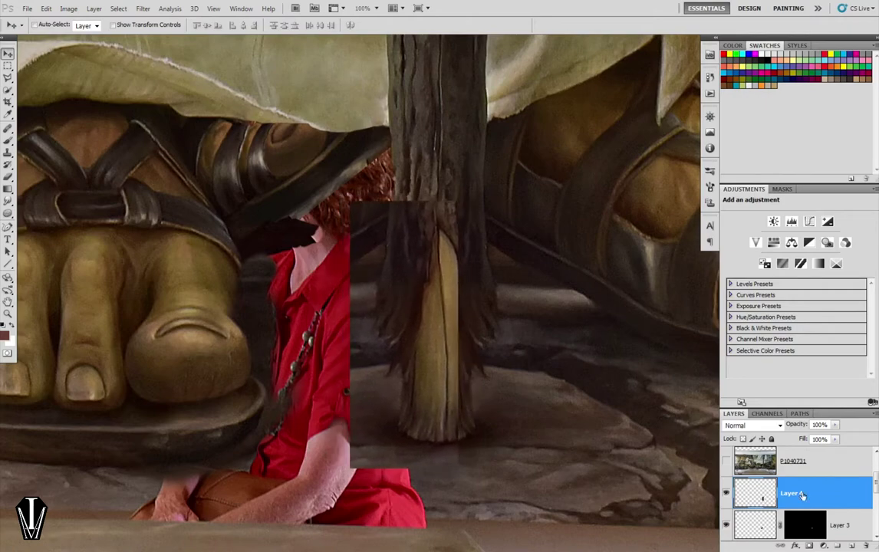
click(725, 463)
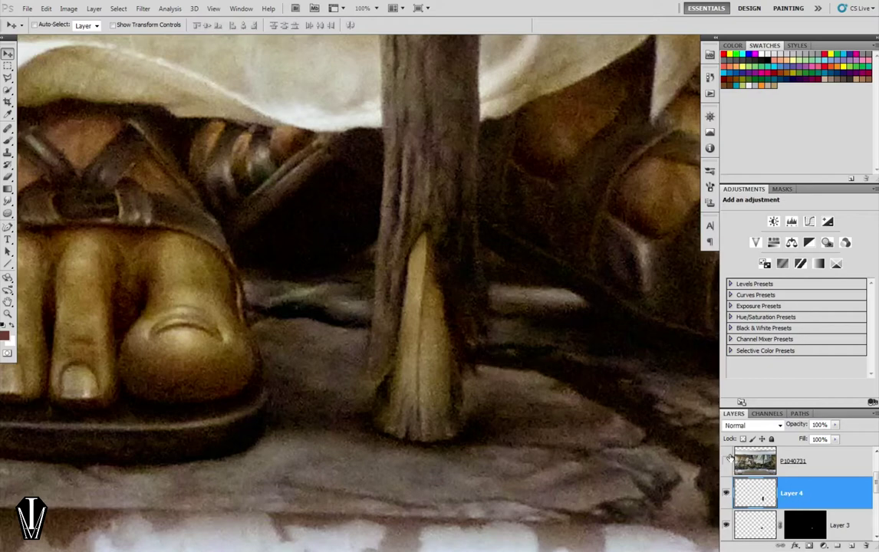
click(726, 460)
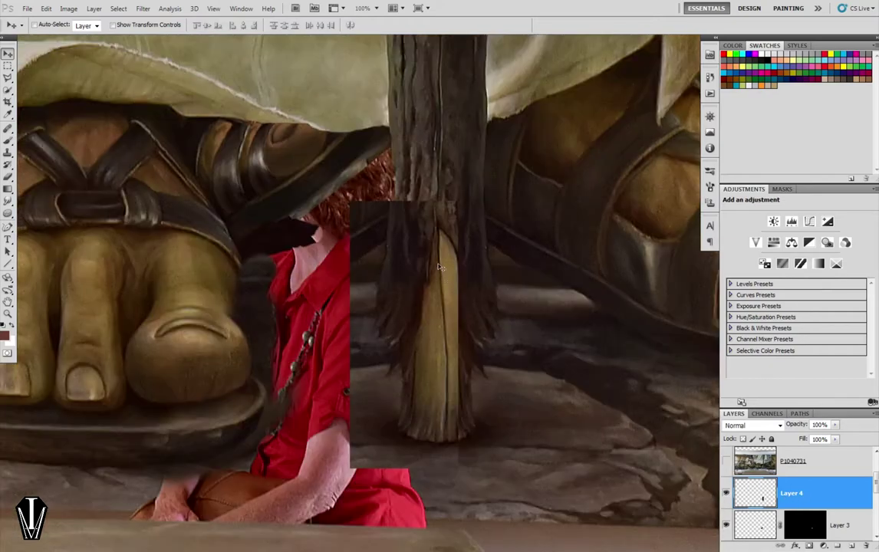
Refine the patch's position over the right side of the red shirt beside the post.
mouse_move(443, 273)
mouse_down()
mouse_move(426, 280)
mouse_move(435, 328)
mouse_move(432, 276)
mouse_up()
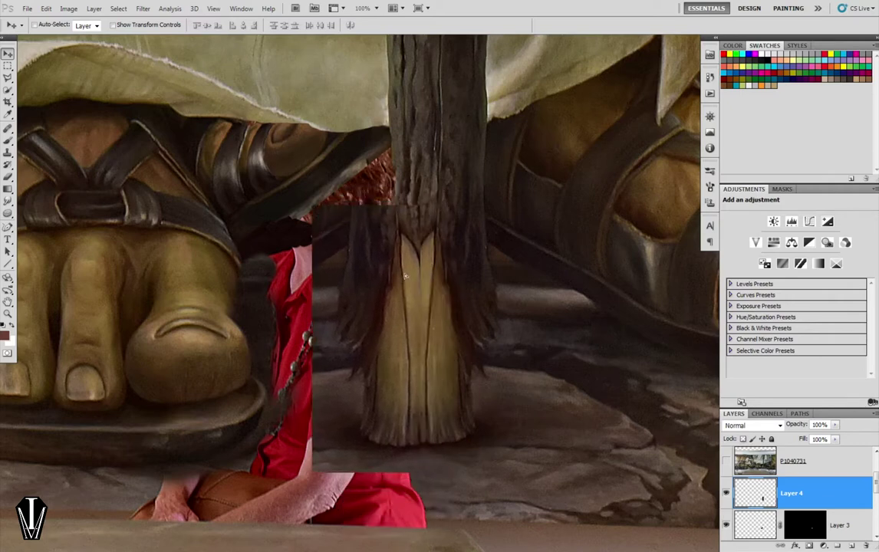
mouse_move(431, 276)
mouse_down()
mouse_move(446, 278)
mouse_move(375, 270)
mouse_up()
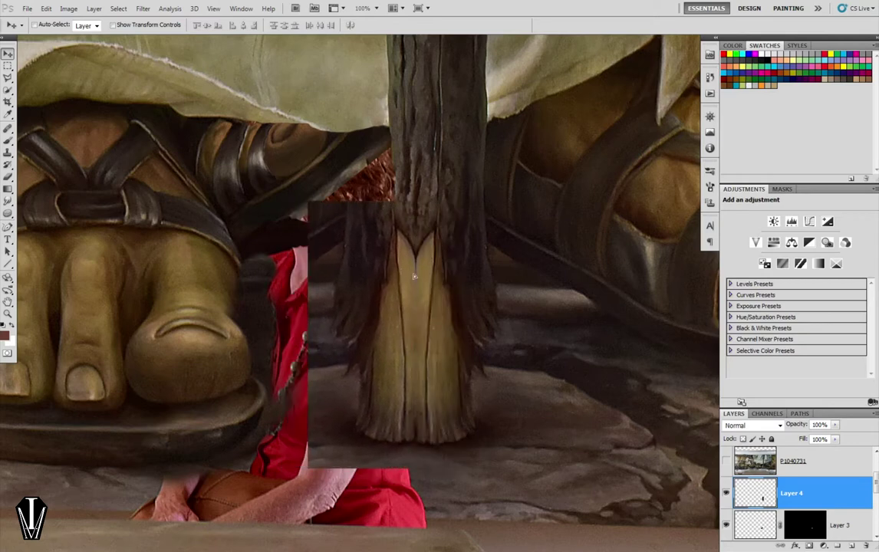
drag(375, 270, 470, 300)
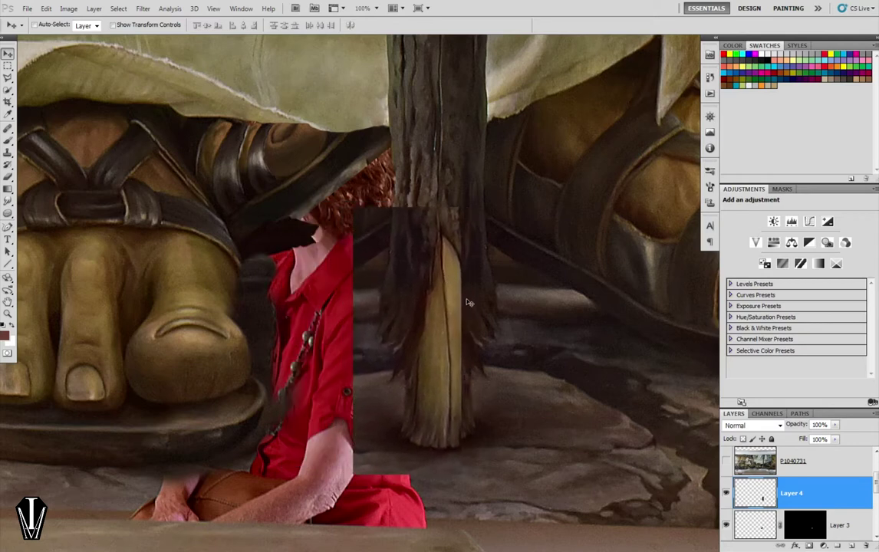
key(ctrl+t)
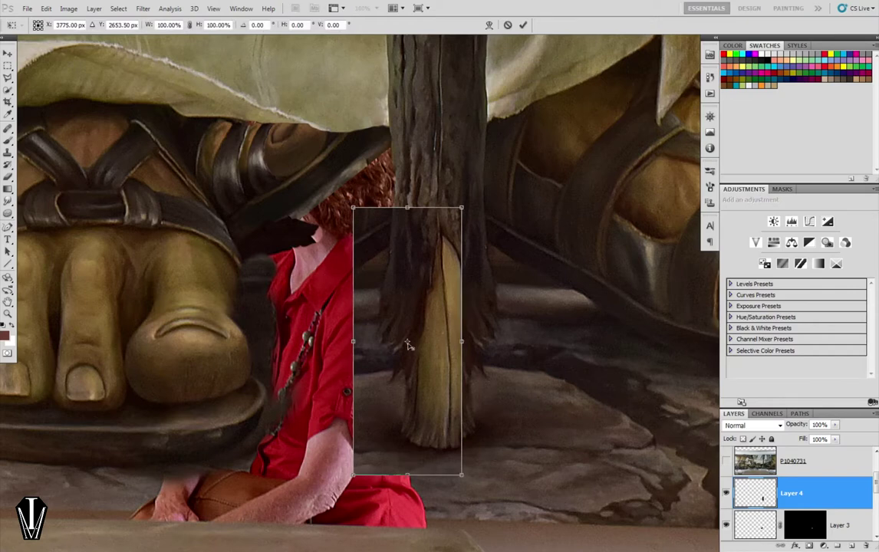
Rotate the patch around its top edge and scale it, narrowing it to about 72% width.
mouse_move(408, 345)
mouse_down()
mouse_move(407, 229)
mouse_move(396, 213)
mouse_up()
mouse_move(573, 249)
mouse_down()
mouse_move(533, 426)
mouse_move(598, 275)
mouse_up()
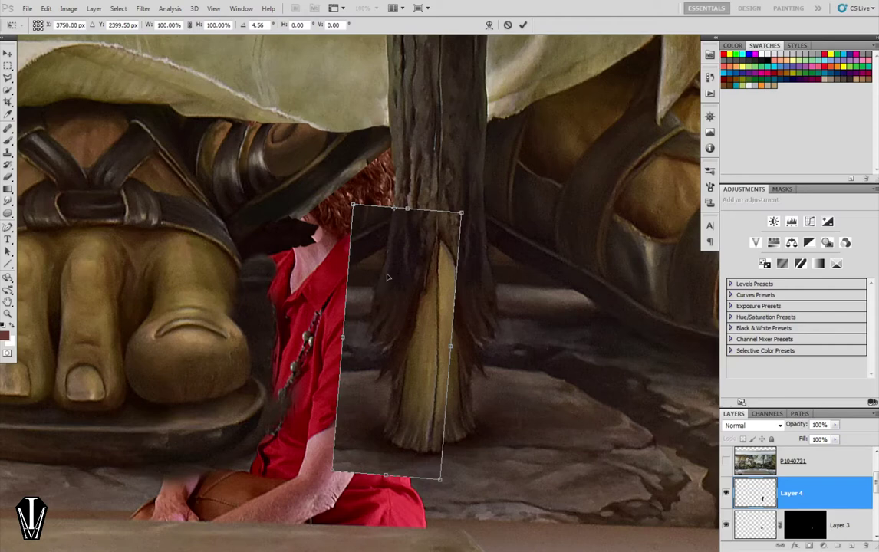
mouse_move(402, 260)
mouse_down()
mouse_move(535, 259)
mouse_move(399, 252)
mouse_move(409, 255)
mouse_up()
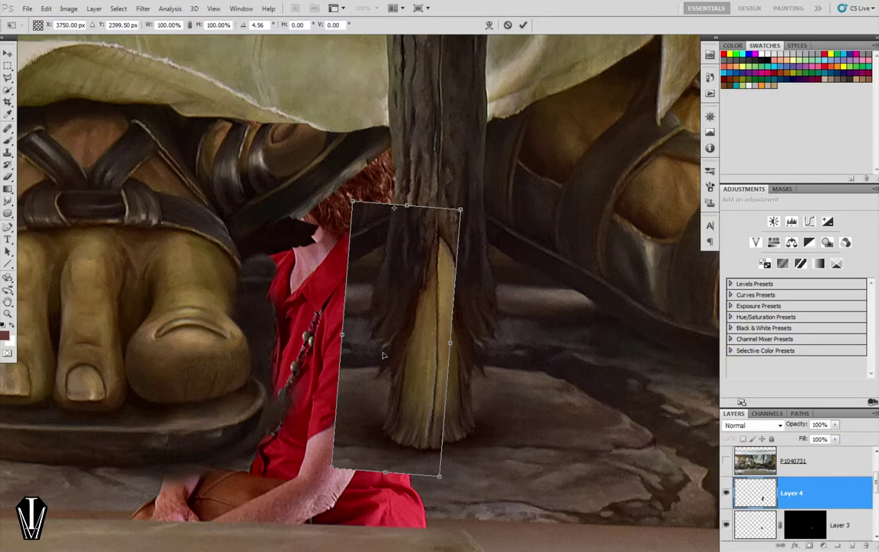
drag(461, 208, 449, 253)
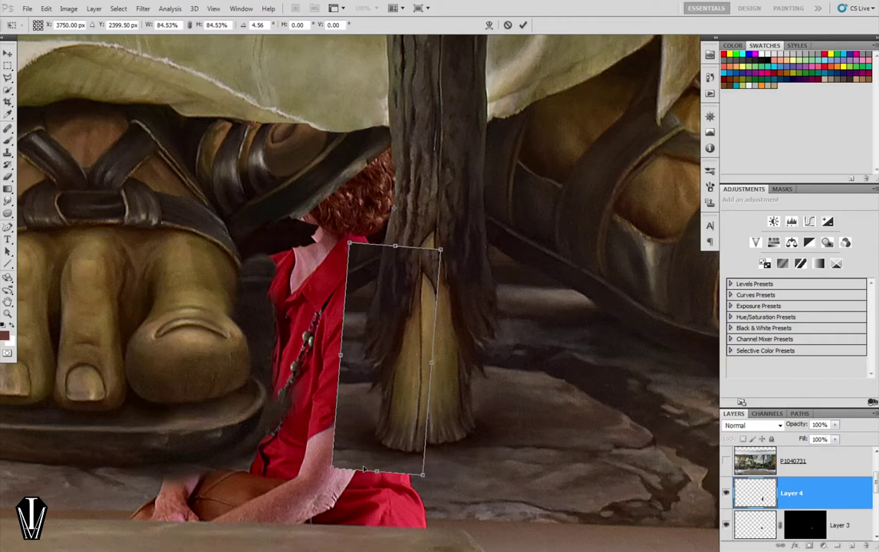
drag(335, 468, 341, 462)
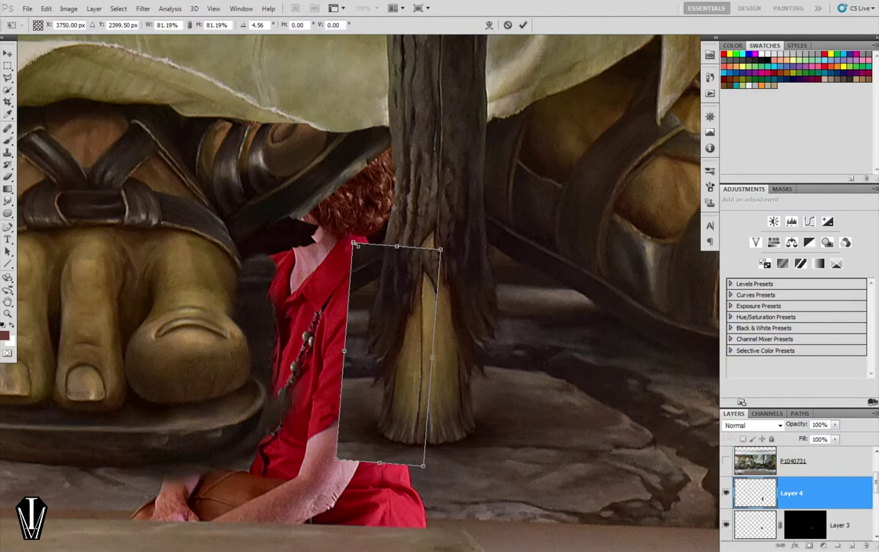
drag(352, 243, 348, 239)
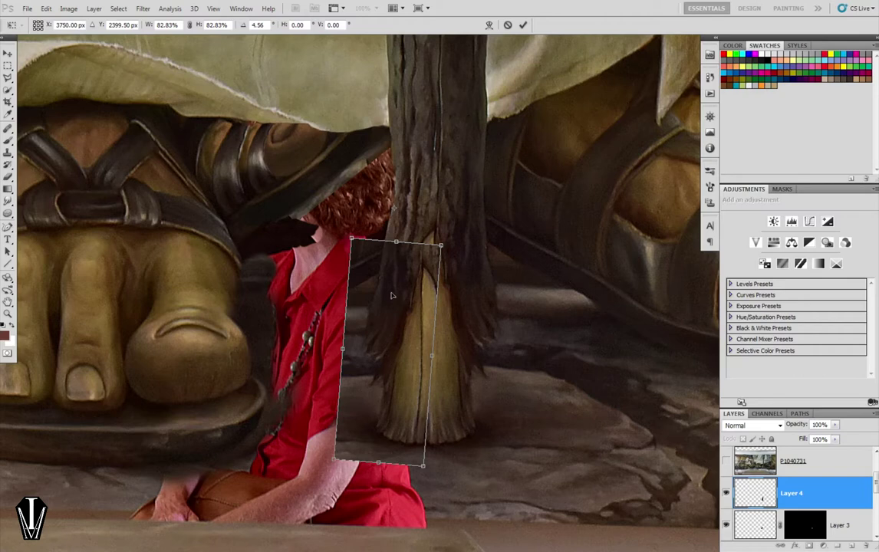
drag(433, 355, 423, 354)
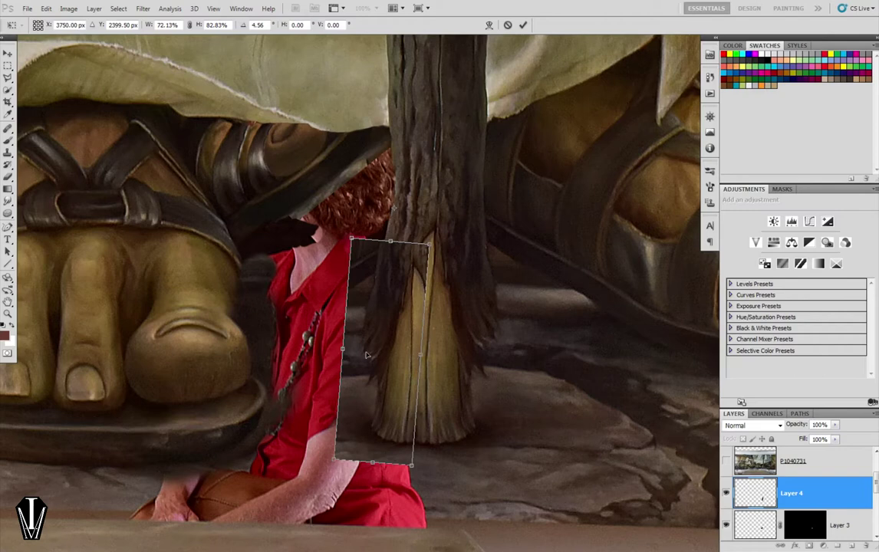
Nudge the patch right, tilt it nearly vertical against the post, and commit the transform.
key(Right)
key(Right)
key(Right)
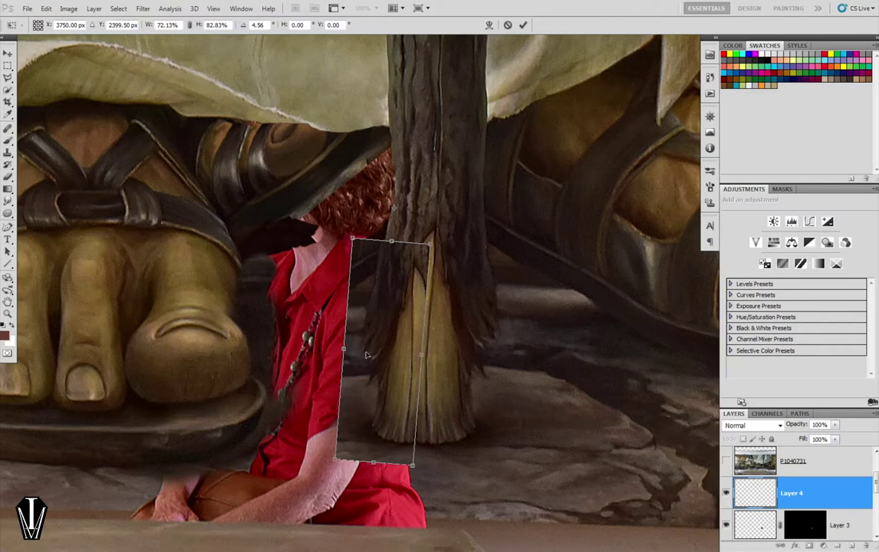
key(Right)
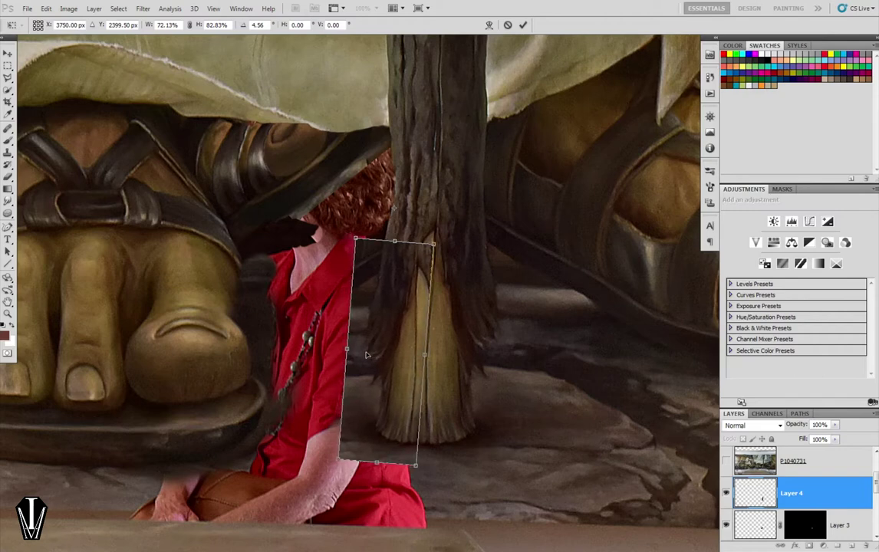
key(Right)
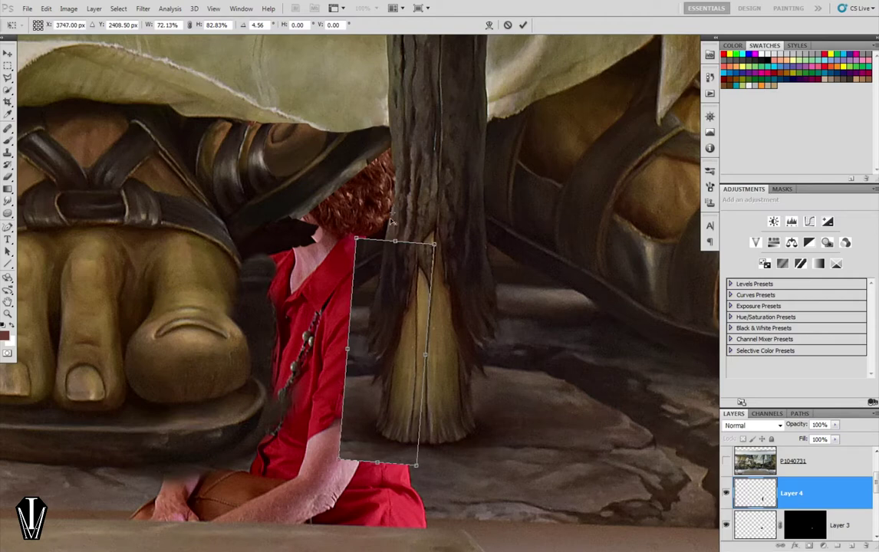
drag(394, 212, 386, 242)
drag(475, 457, 477, 455)
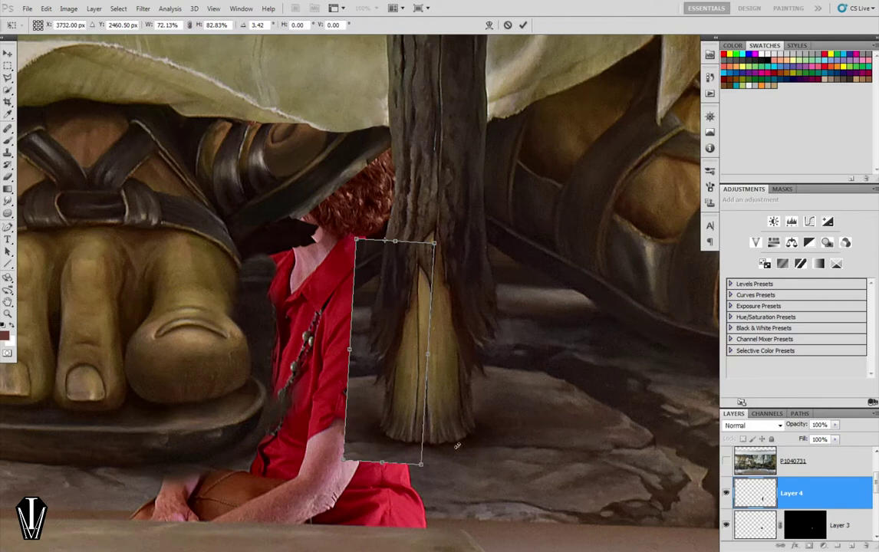
drag(463, 470, 467, 470)
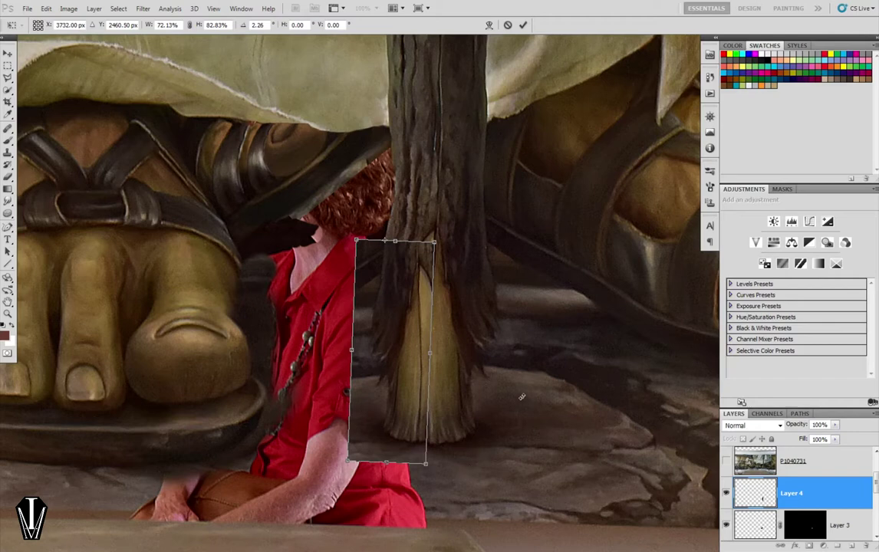
key(Return)
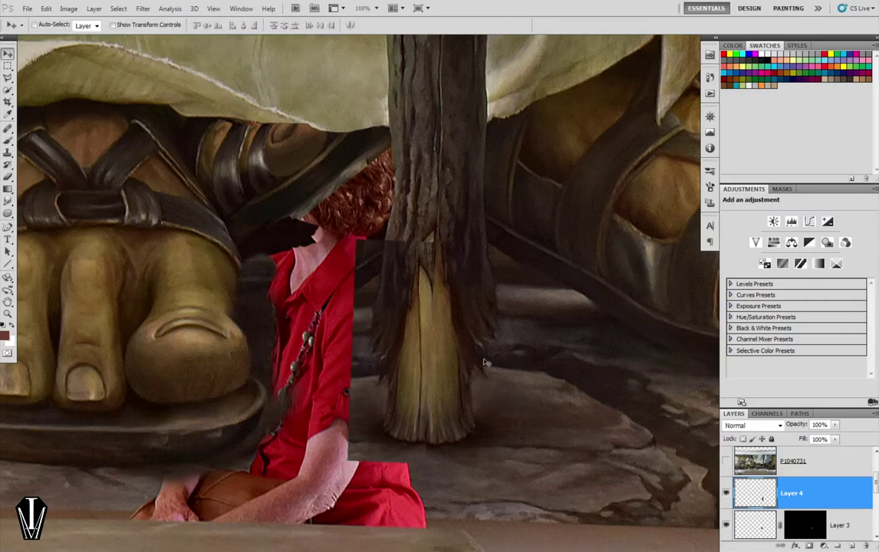
Inspect the patched post at 200% and add a layer mask to Layer 4.
key(ctrl+plus)
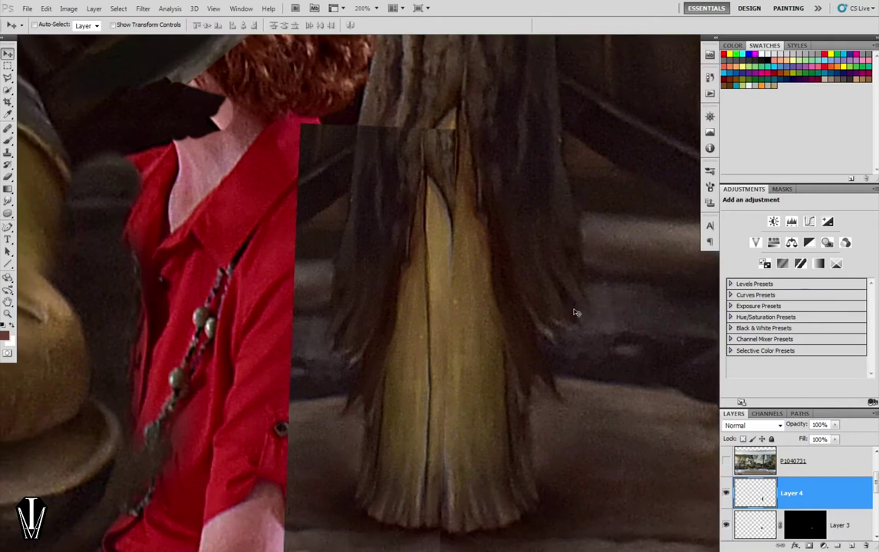
key(ctrl+minus)
key(ctrl+plus)
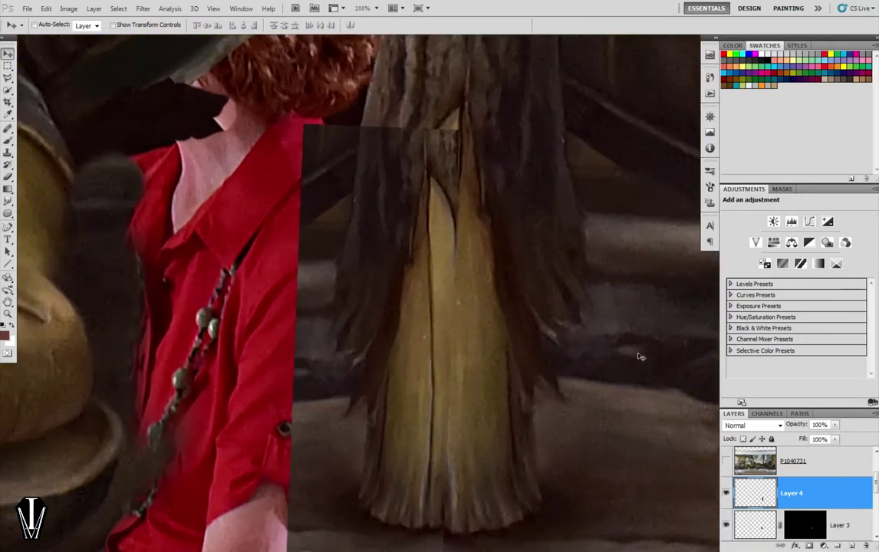
scroll(548, 310, down, 3)
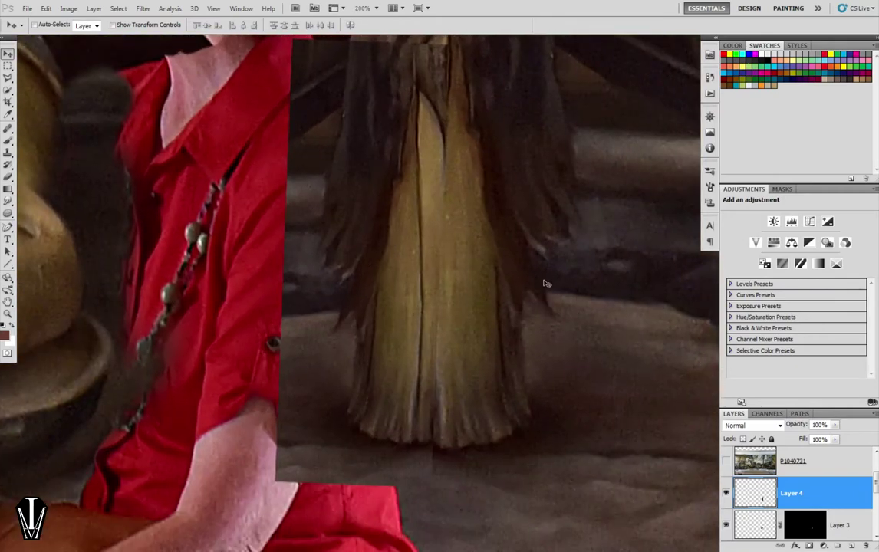
key(ctrl+minus)
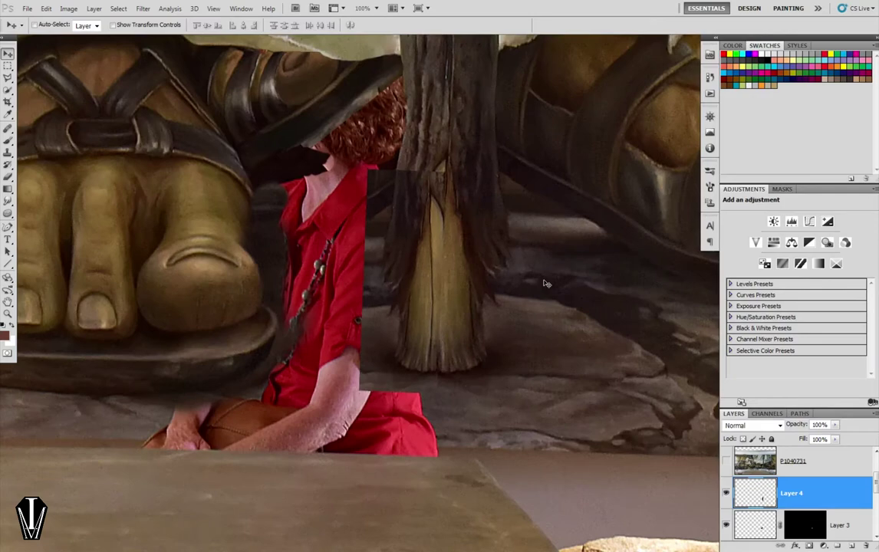
key(ctrl+plus)
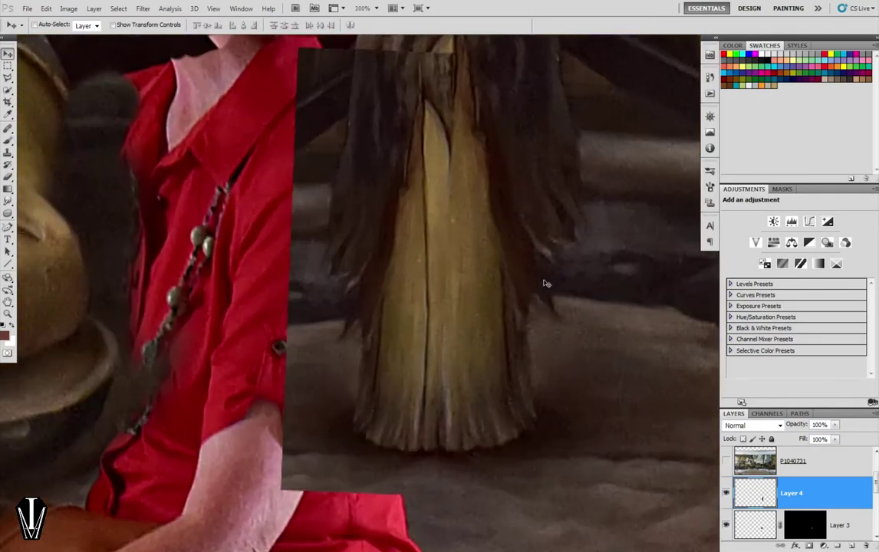
drag(544, 281, 527, 224)
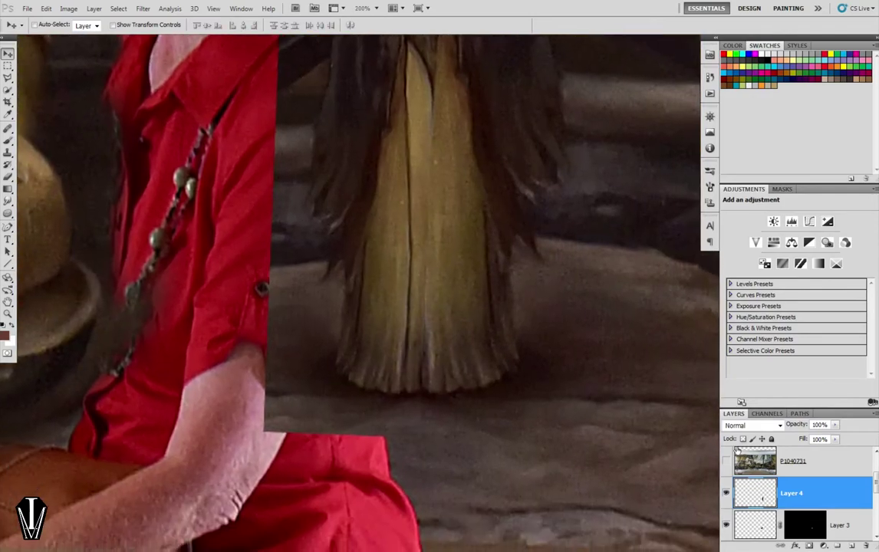
click(808, 546)
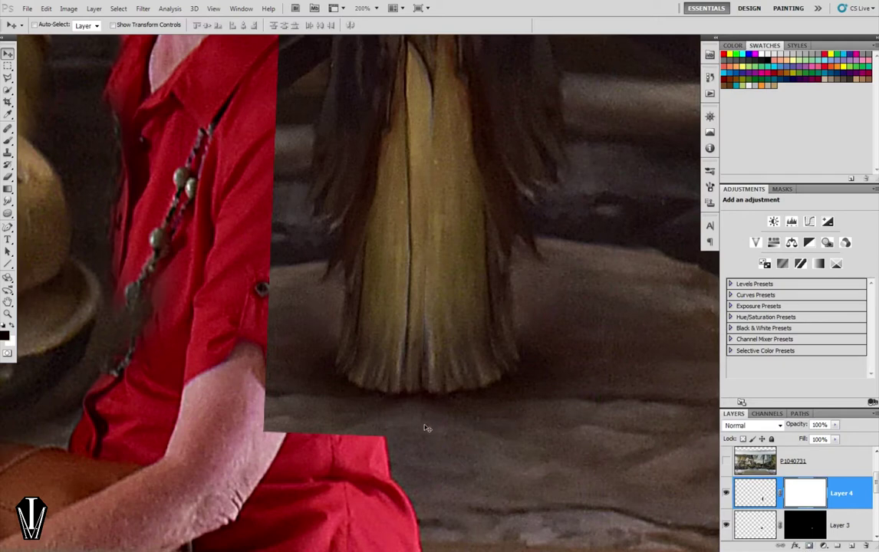
key(b)
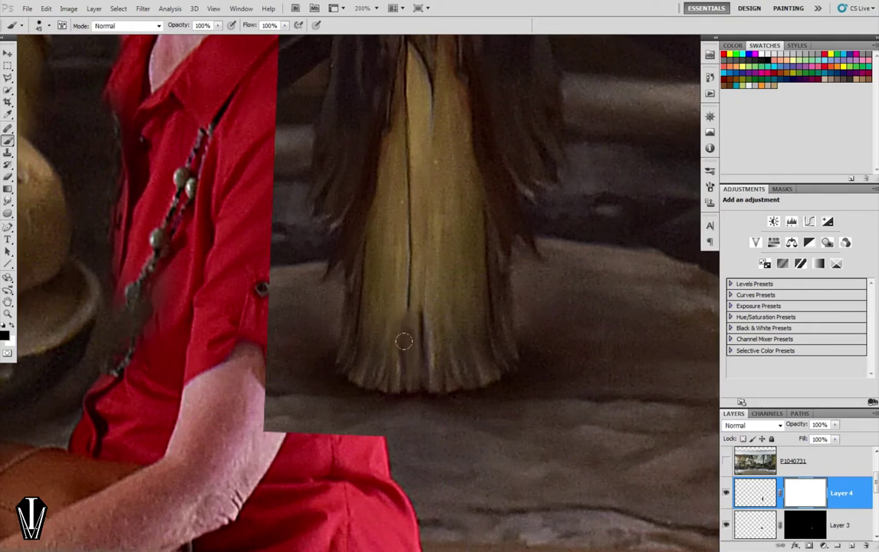
Compare the patch against the original shirt and mask it along the post's centre crack.
drag(439, 257, 455, 328)
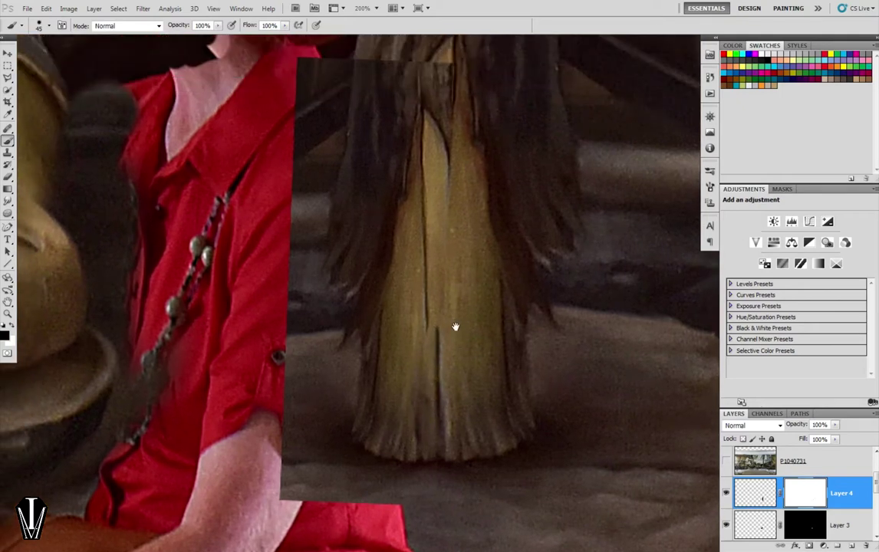
click(726, 493)
click(727, 494)
click(726, 495)
click(726, 494)
click(726, 495)
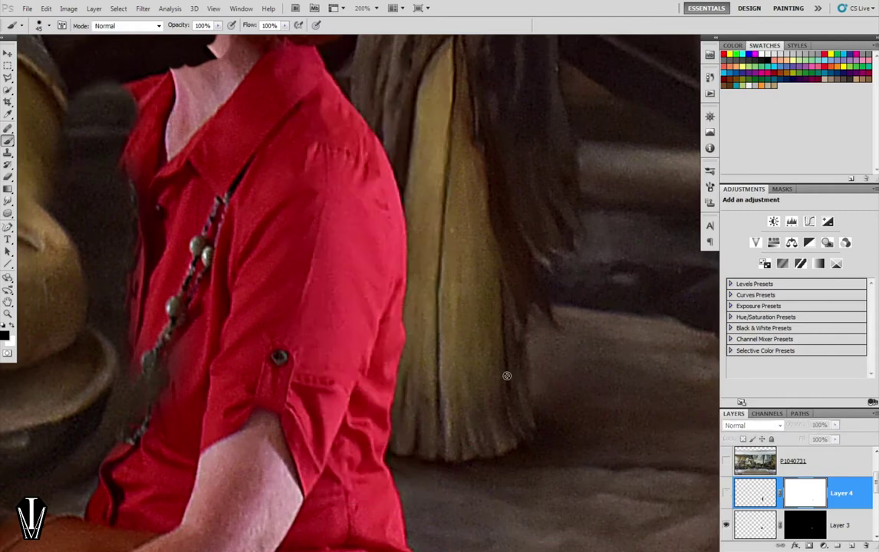
click(726, 495)
drag(512, 345, 544, 413)
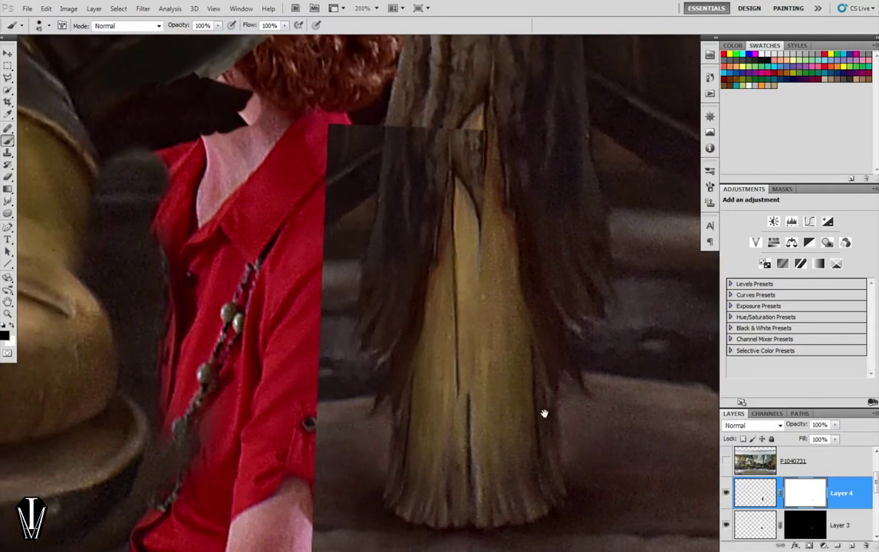
mouse_move(455, 378)
mouse_down()
mouse_move(466, 259)
mouse_move(458, 188)
mouse_move(471, 123)
mouse_move(456, 148)
mouse_move(447, 230)
mouse_up()
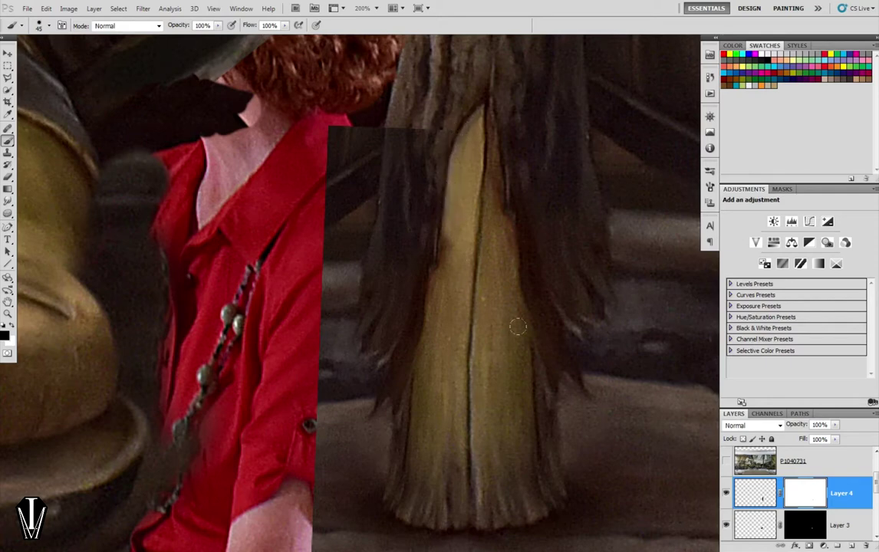
Mask the patch along the post's left edge and reveal hair strands at its top-right corner.
click(726, 495)
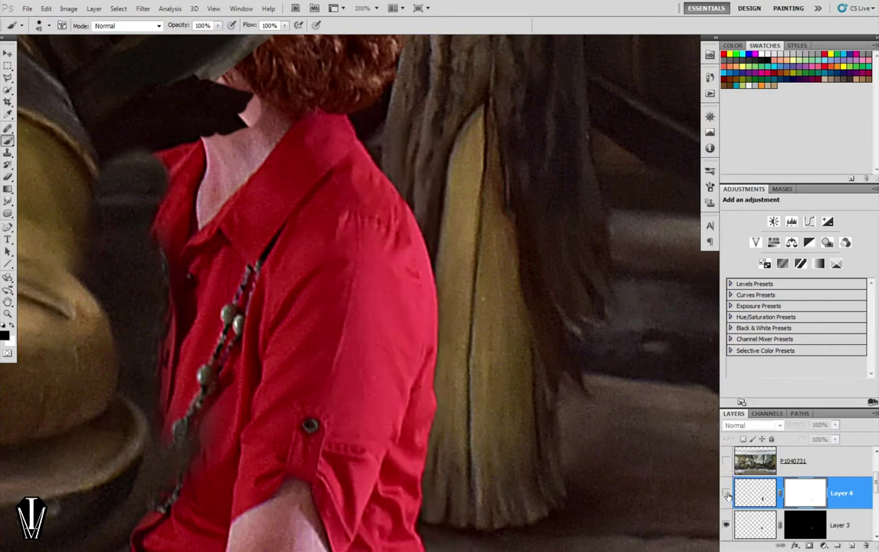
click(727, 495)
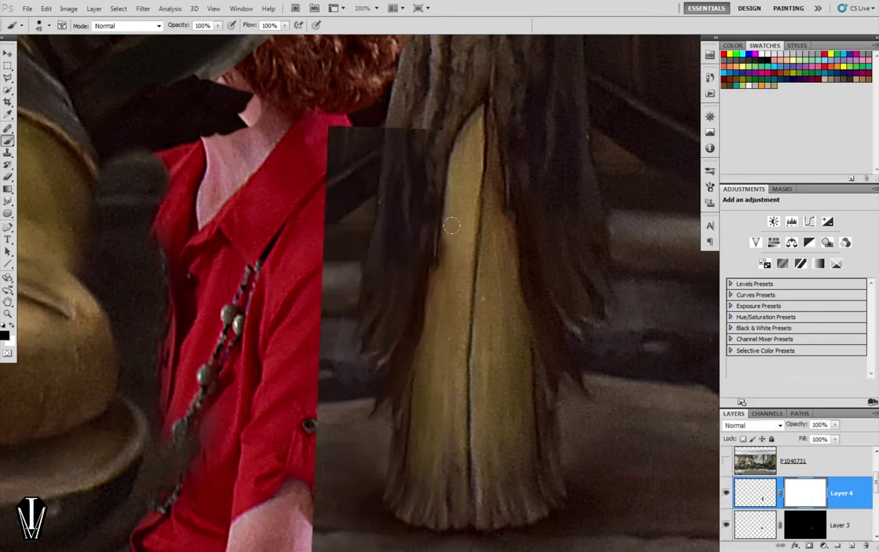
drag(453, 214, 447, 257)
drag(472, 152, 518, 254)
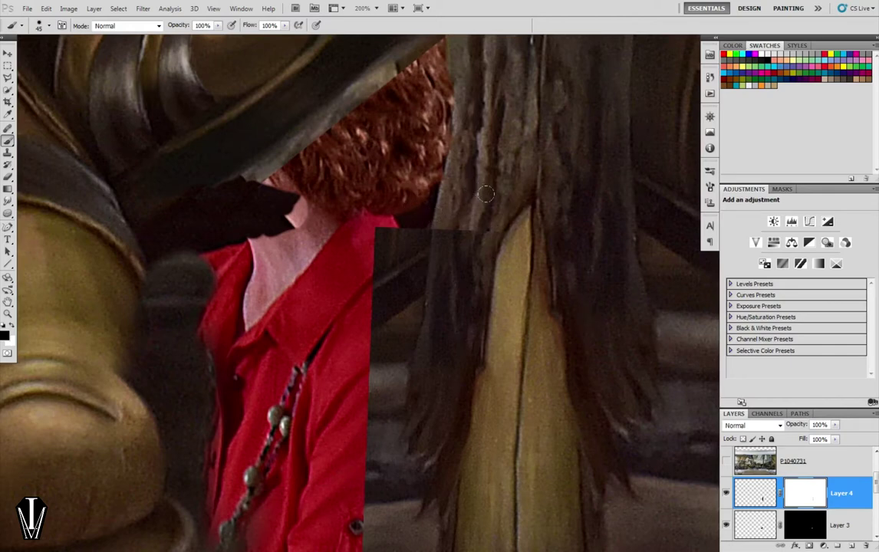
drag(469, 201, 455, 212)
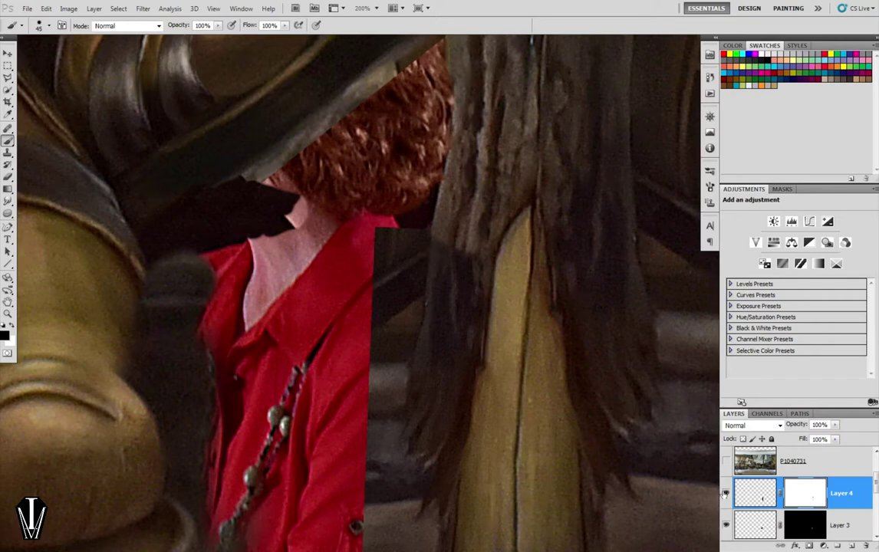
click(726, 493)
click(726, 494)
click(726, 494)
click(726, 494)
Inspect Layer 4's mask and smudge its edge along the hair strands beside the post.
click(8, 200)
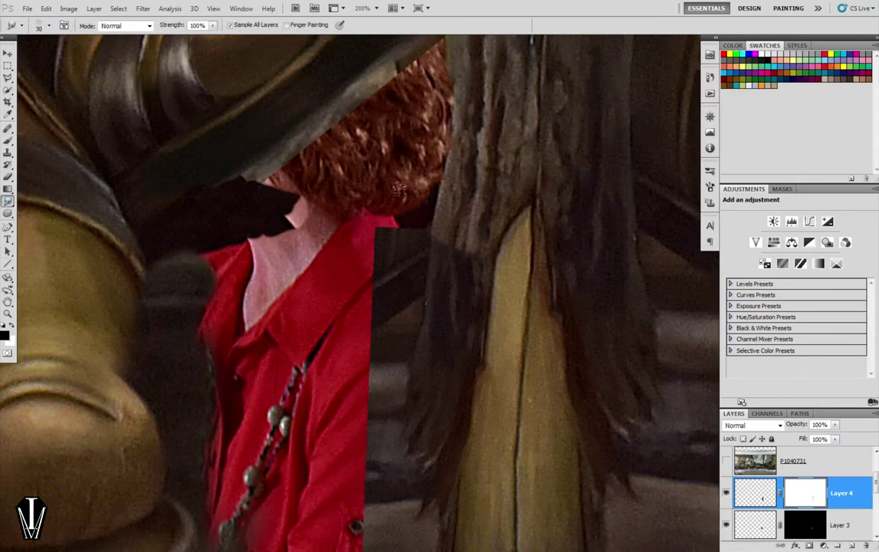
alt+click(800, 496)
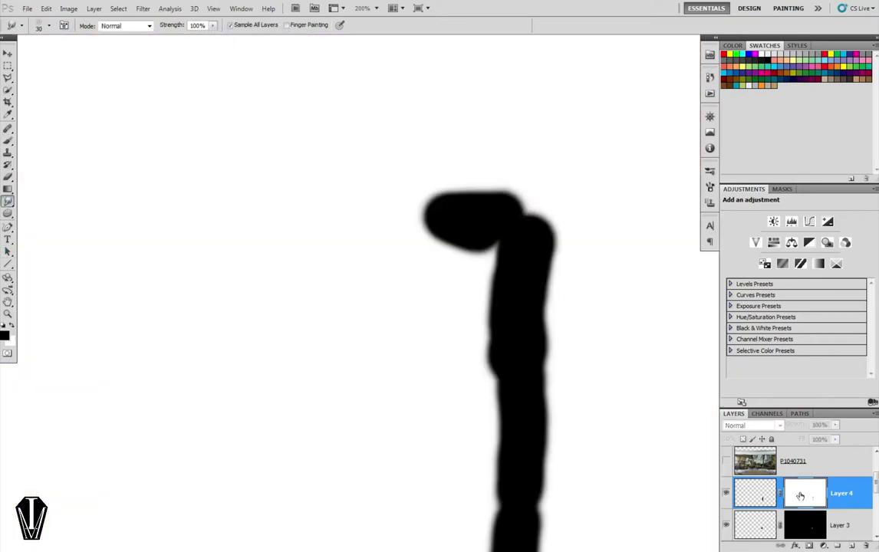
alt+click(800, 496)
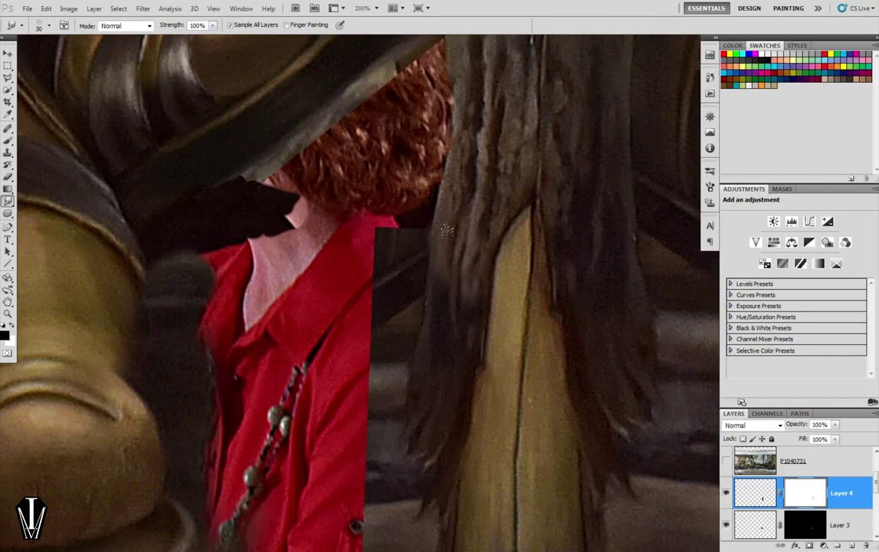
mouse_move(435, 284)
mouse_down()
mouse_move(440, 308)
mouse_move(454, 316)
mouse_up()
drag(403, 257, 437, 310)
mouse_move(587, 375)
mouse_down()
mouse_move(529, 361)
mouse_move(542, 393)
mouse_up()
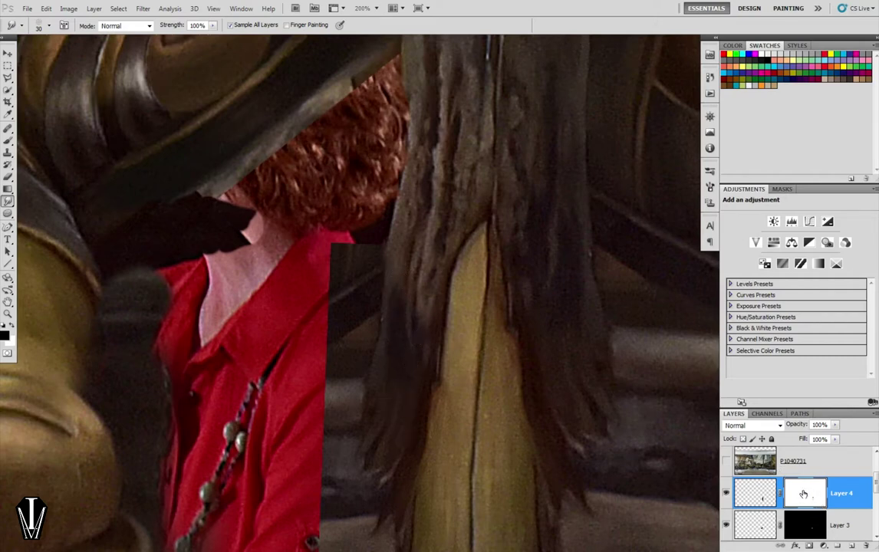
click(827, 546)
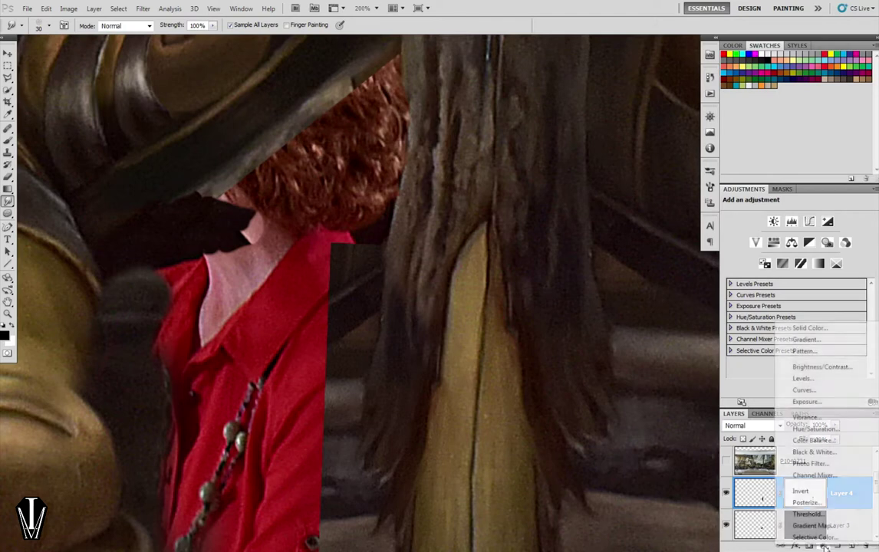
Add a brown Solid Color fill layer and invert its mask to black.
click(808, 328)
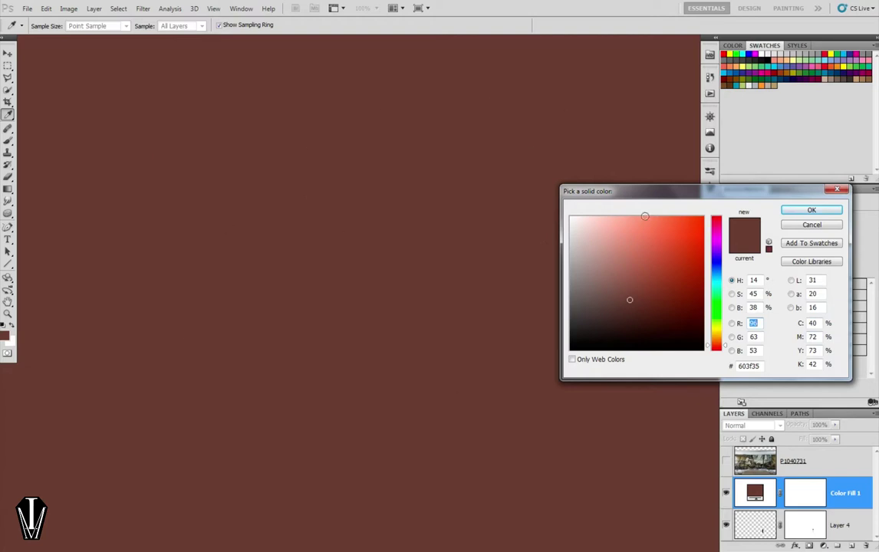
click(811, 210)
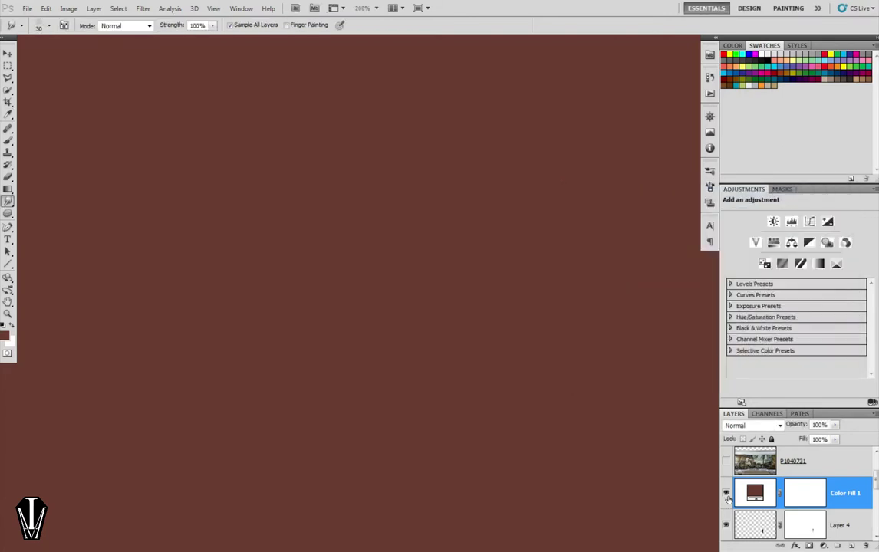
click(727, 494)
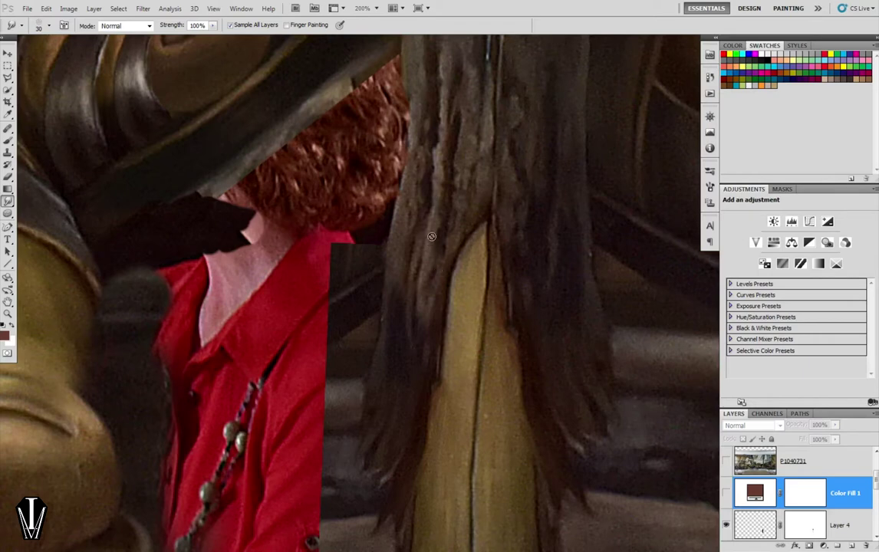
key(h)
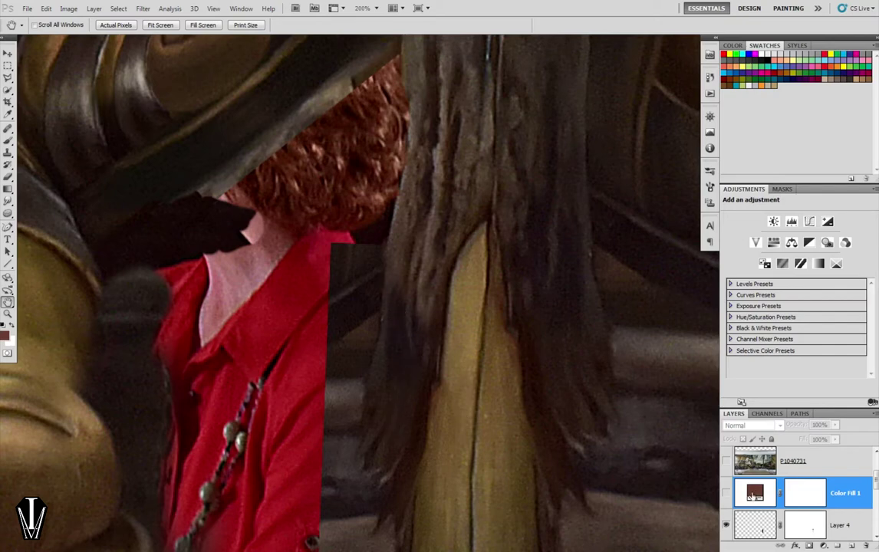
click(808, 497)
key(ctrl+i)
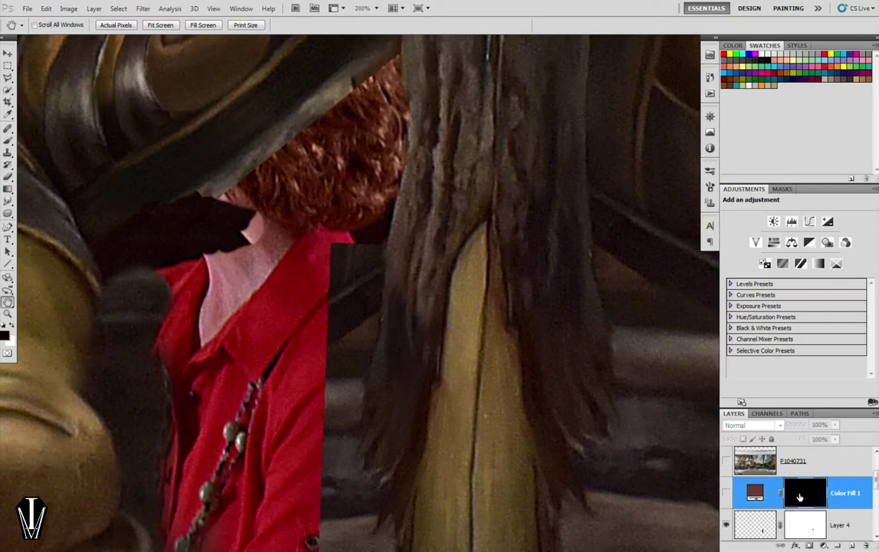
Resample the fill colour from the wooden post as #6d5747, show the layer, and target its mask.
double_click(756, 496)
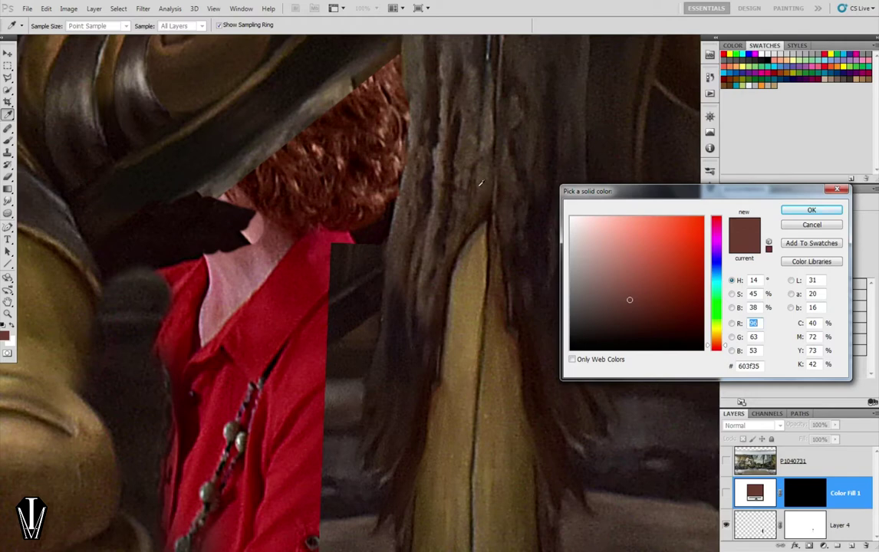
click(489, 129)
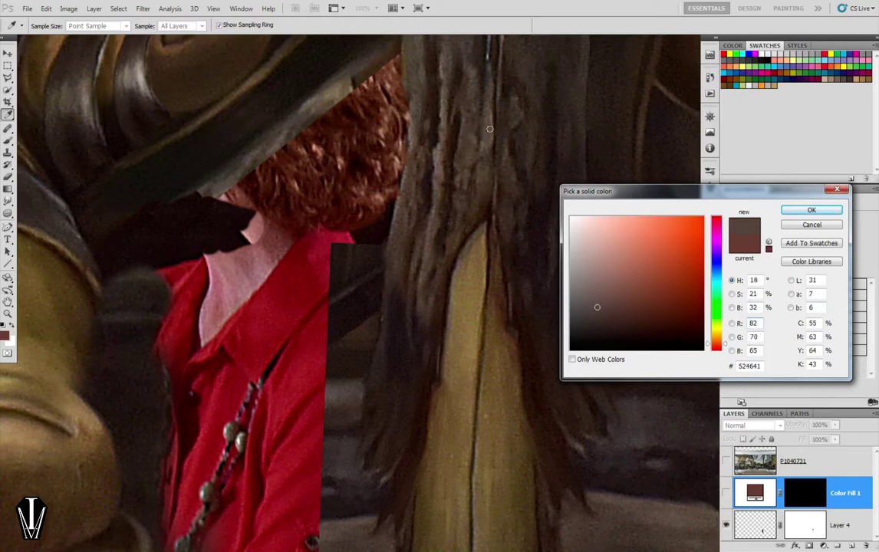
click(466, 147)
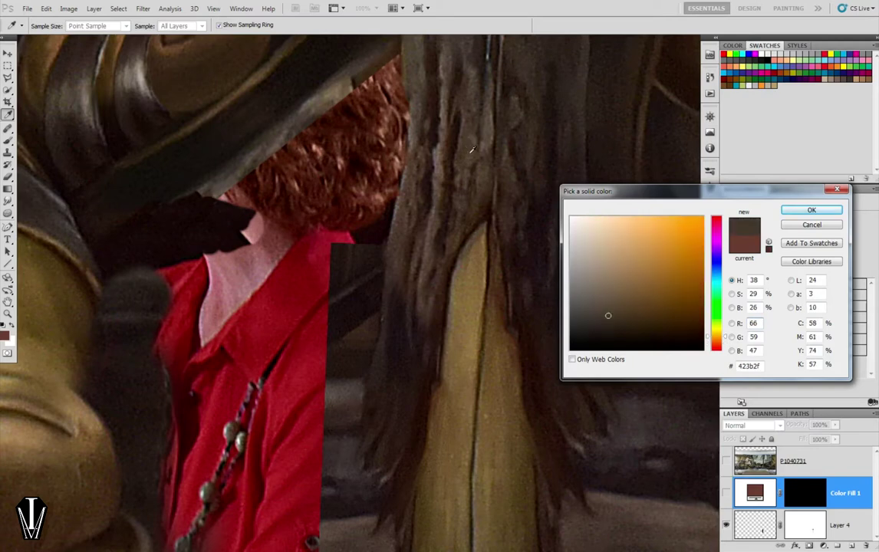
click(473, 145)
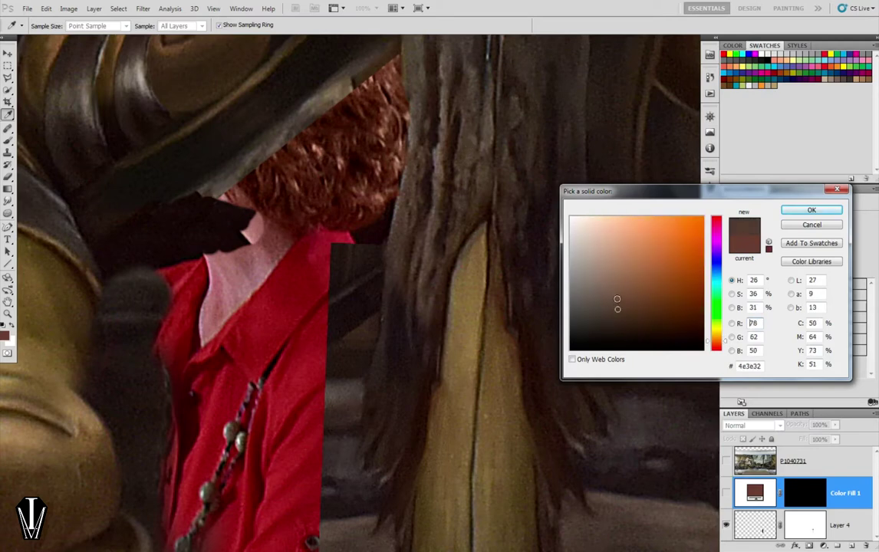
click(617, 299)
drag(617, 296, 617, 293)
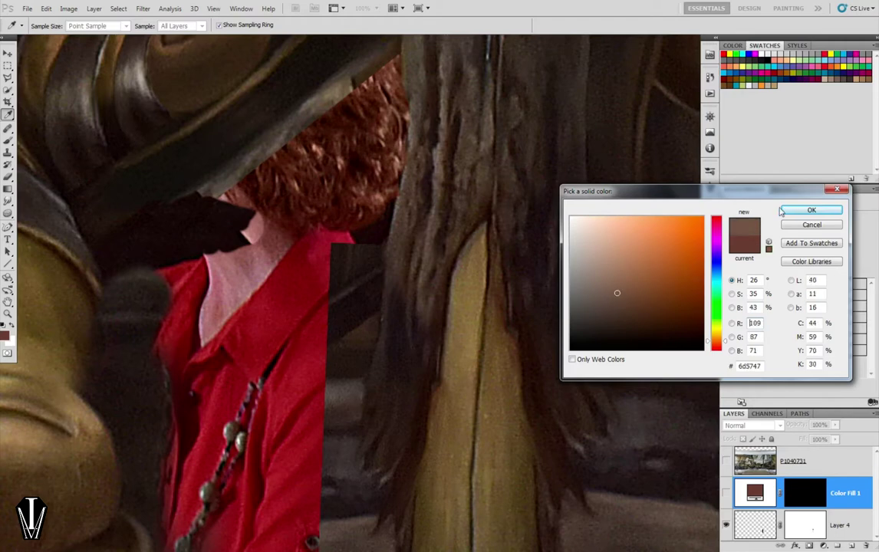
click(811, 210)
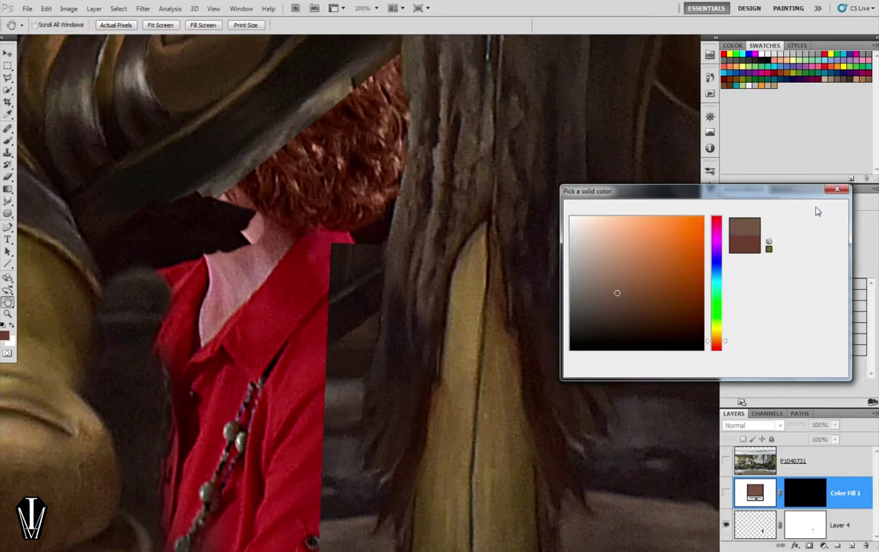
click(727, 492)
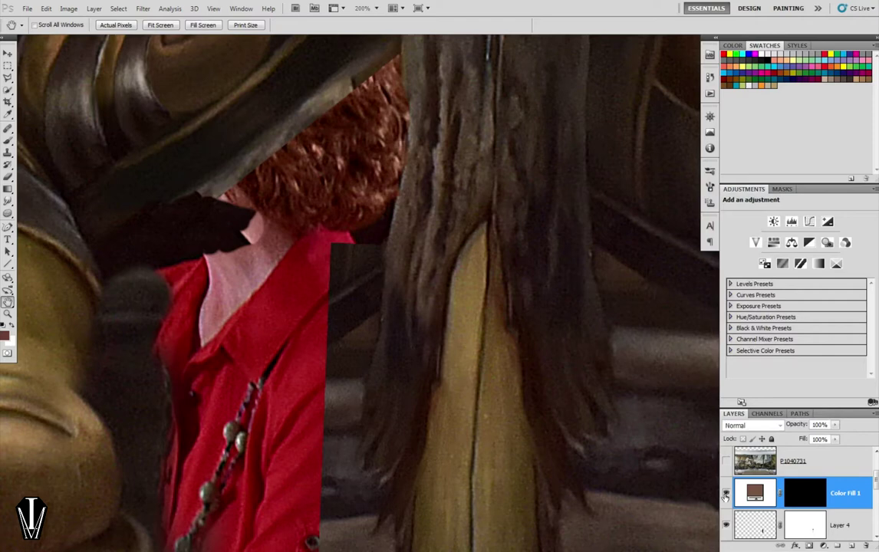
click(794, 497)
Clip Color Fill 1, paint white on its mask over the dark hair strand, and set 24% opacity.
key(b)
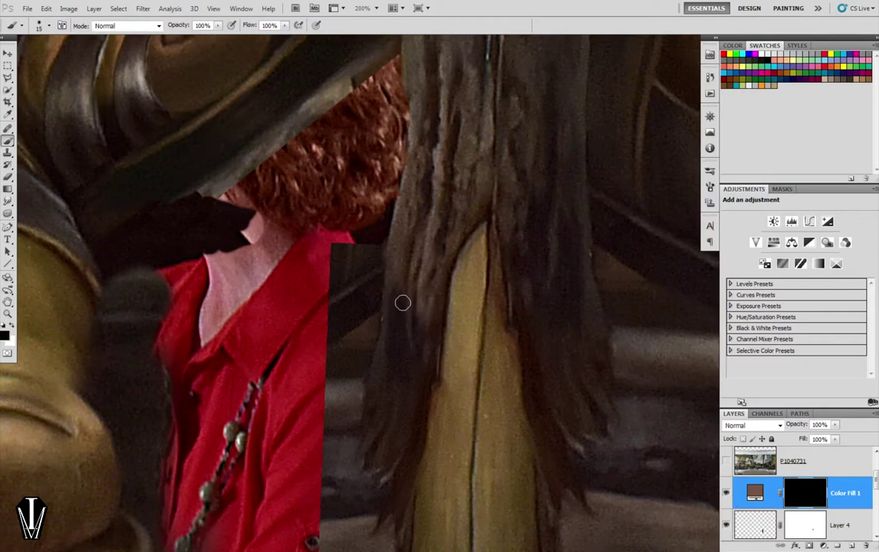
key(bracketright)
key(bracketright)
key(bracketright)
key(bracketright)
alt+click(774, 508)
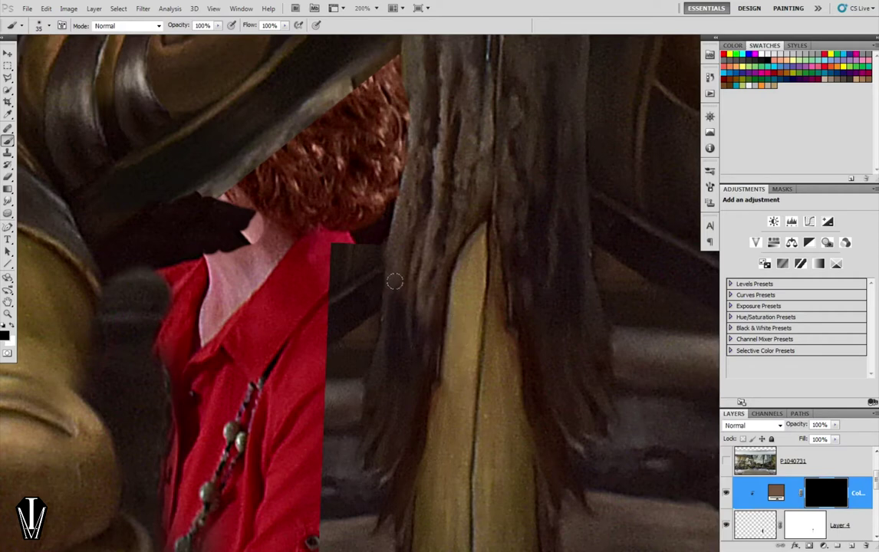
key(x)
mouse_move(393, 296)
mouse_down()
mouse_move(383, 395)
mouse_move(409, 326)
mouse_move(381, 405)
mouse_move(416, 435)
mouse_move(395, 504)
mouse_move(395, 480)
mouse_up()
key(bracketleft)
key(bracketleft)
key(bracketleft)
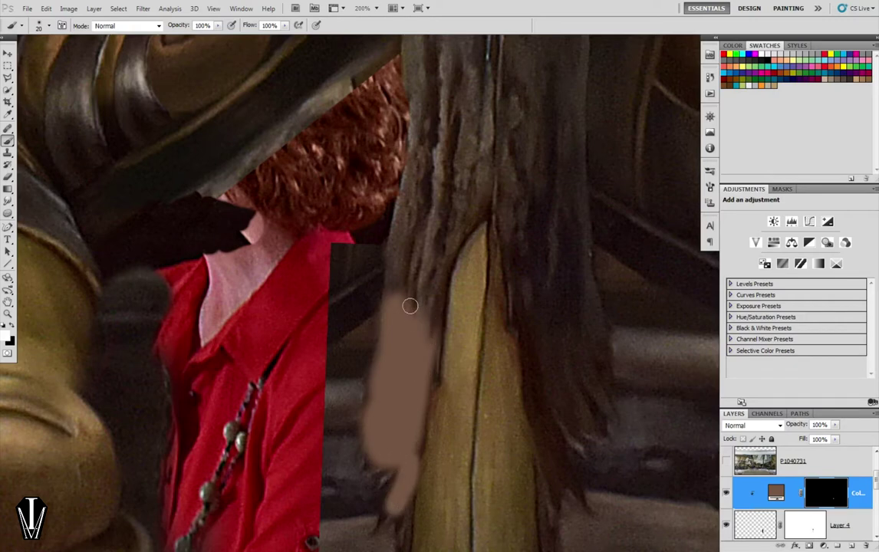
drag(394, 294, 398, 284)
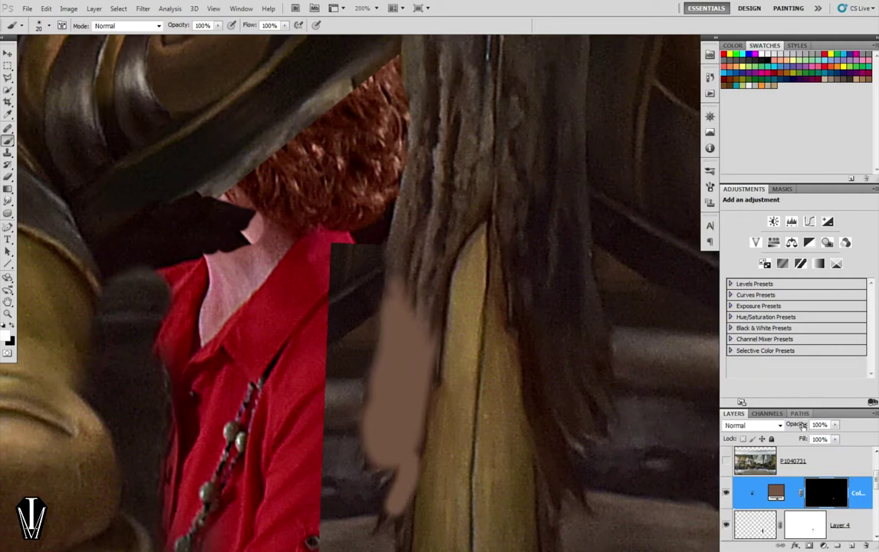
drag(800, 427, 765, 425)
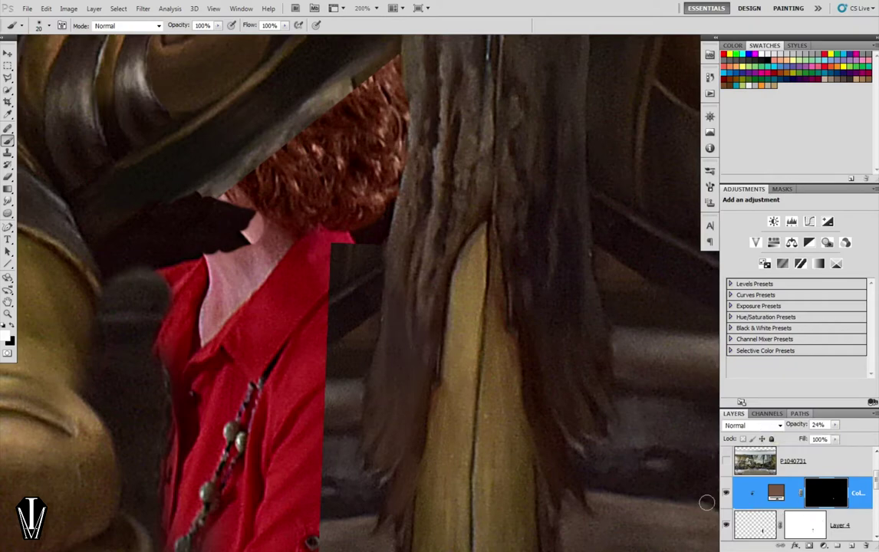
mouse_move(522, 481)
mouse_down()
mouse_move(503, 234)
mouse_move(503, 358)
mouse_up()
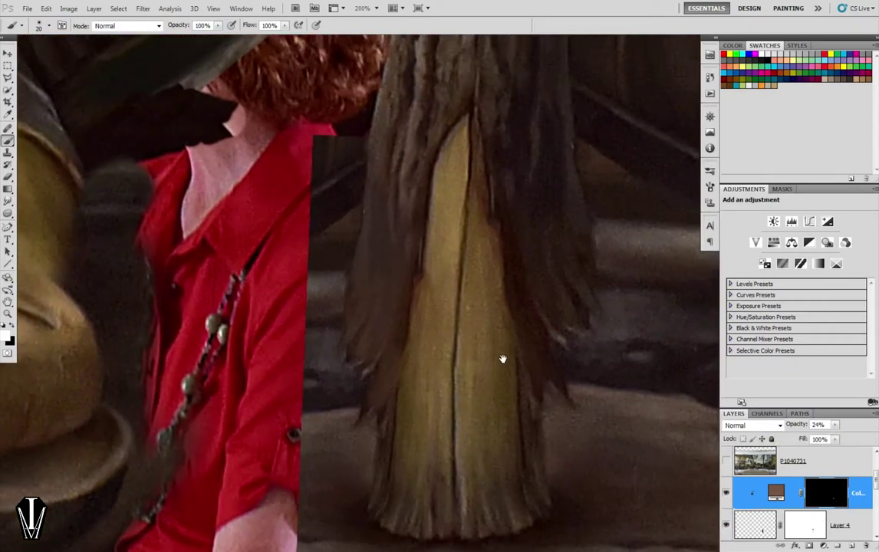
Toggle Color Fill 1 on and off to compare the brown tint over the hair.
click(727, 495)
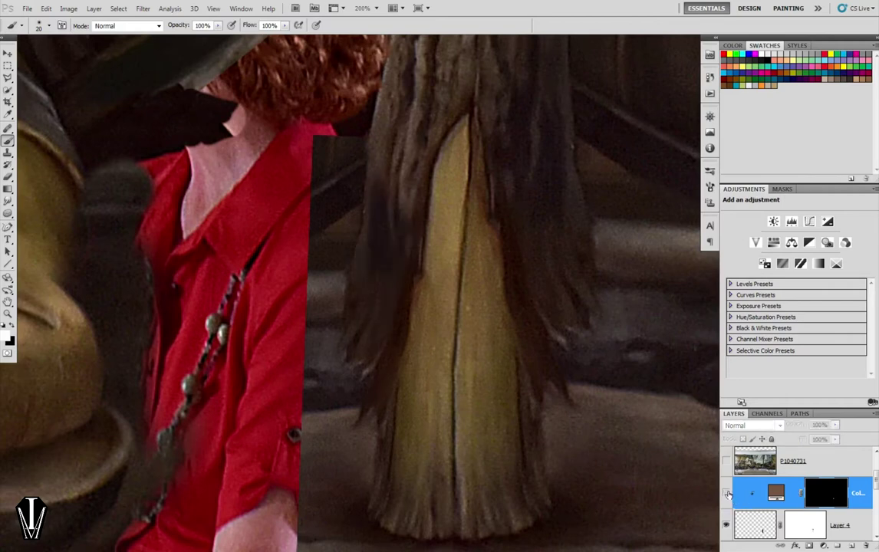
click(728, 494)
click(727, 495)
click(728, 495)
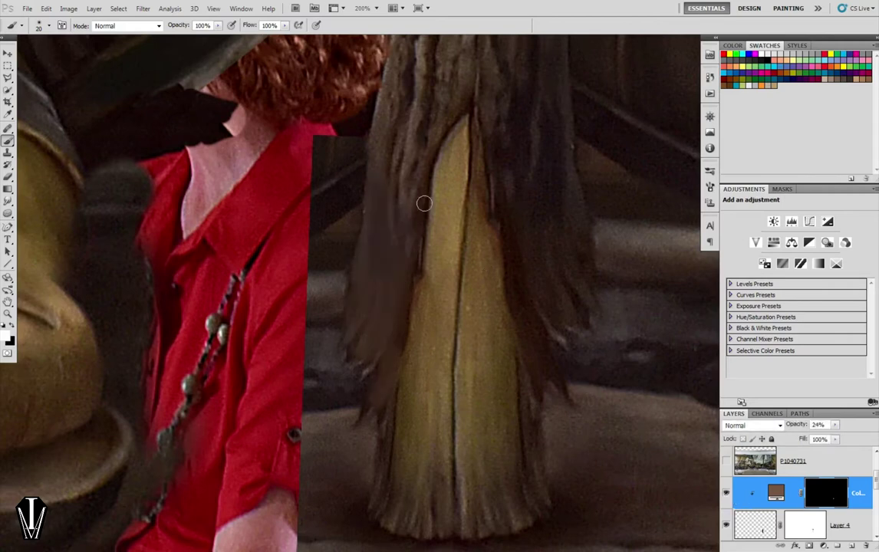
drag(450, 257, 456, 303)
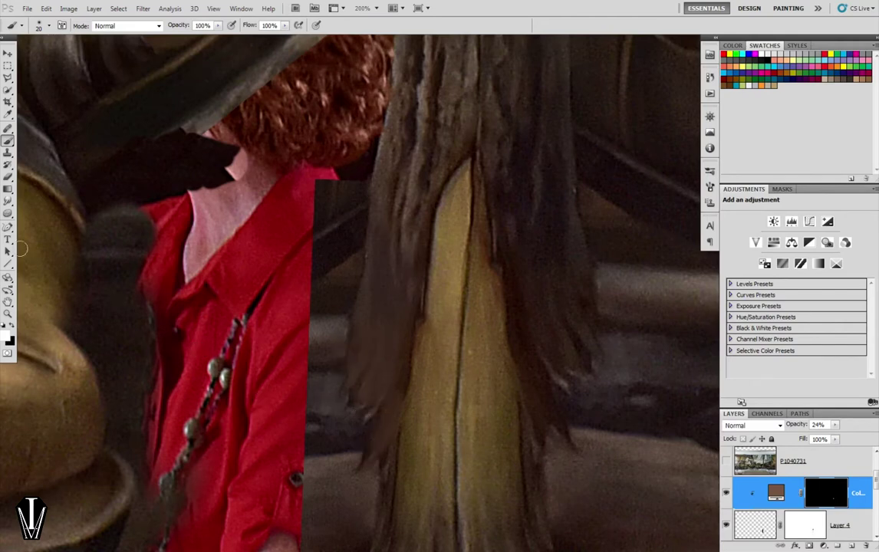
Select the Smudge tool with an 80 px brush.
click(7, 201)
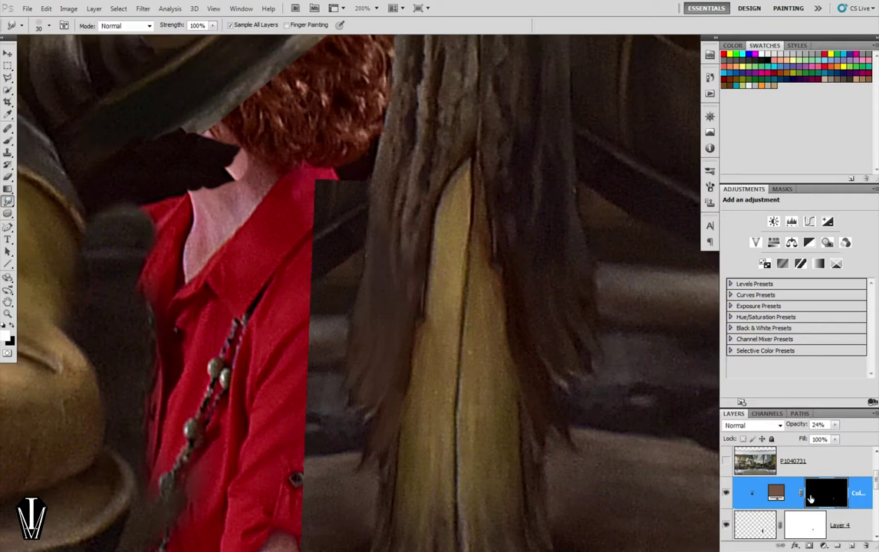
key(bracketright)
key(bracketright)
key(bracketright)
key(bracketleft)
click(50, 24)
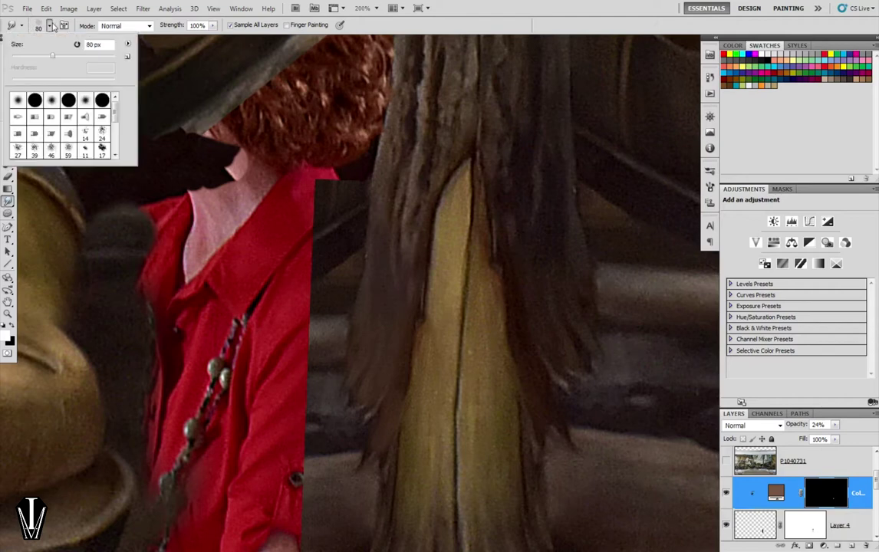
scroll(108, 127, down, 5)
scroll(92, 138, down, 5)
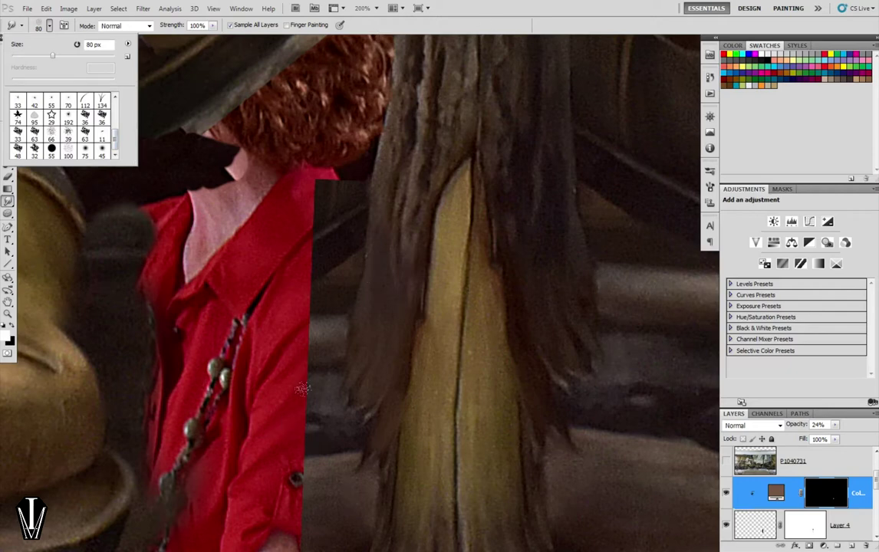
key(Escape)
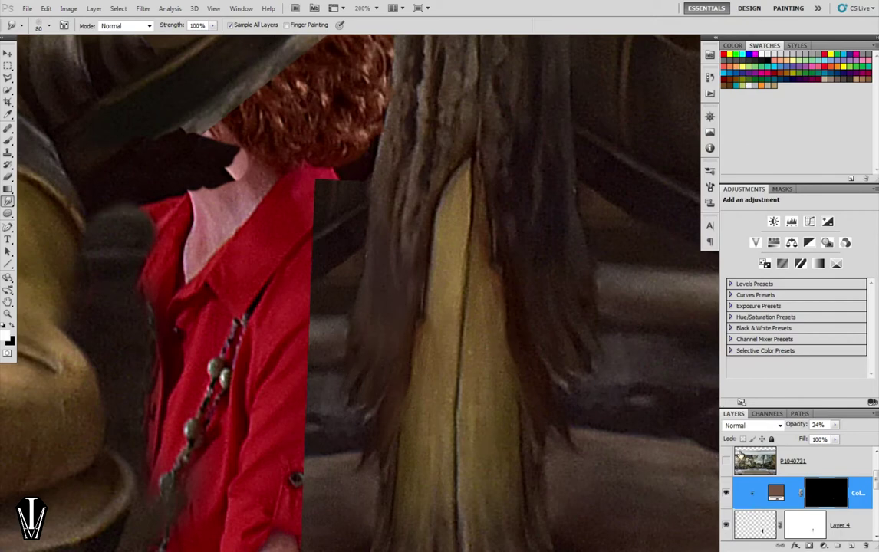
Compare the image with and without the brown tint, leaving it visible.
click(725, 493)
click(726, 493)
click(726, 493)
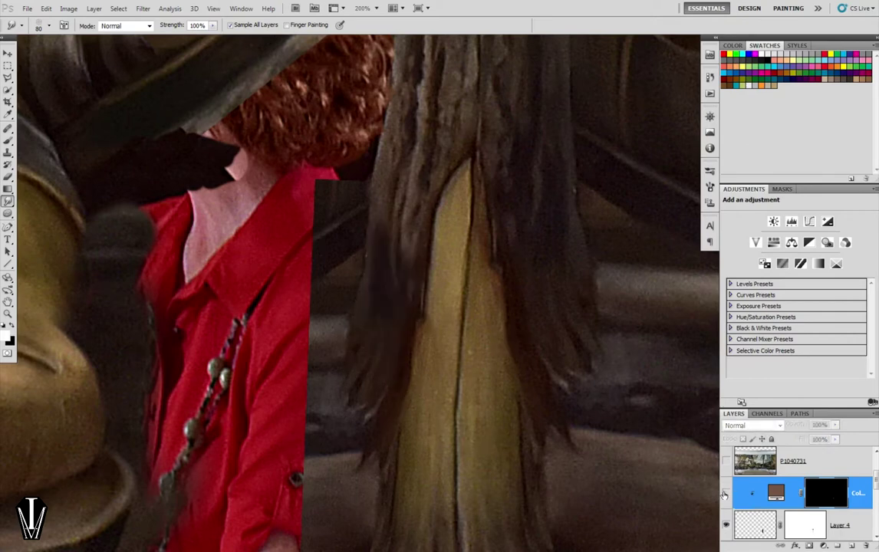
click(726, 493)
Zoom out to see the feet, then zoom to 200% on the giant big toe and red shirt.
key(ctrl+minus)
key(ctrl+minus)
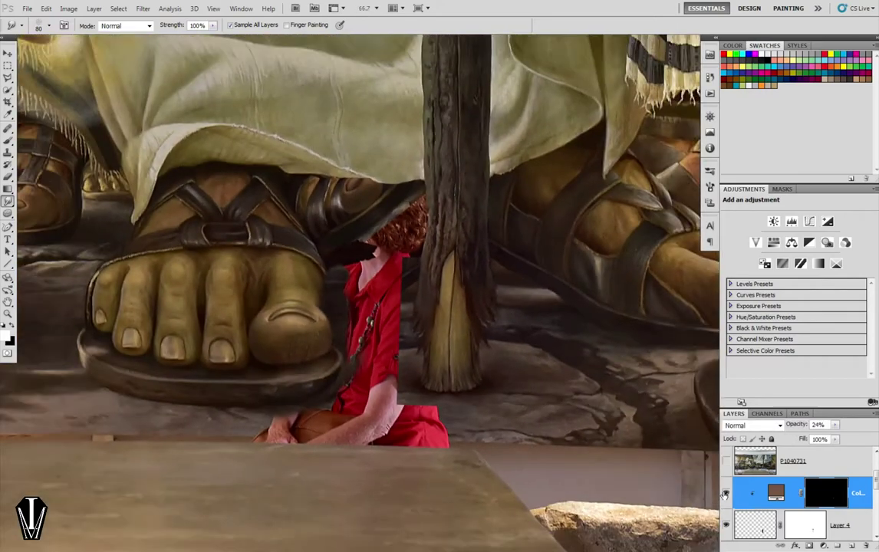
key(ctrl+minus)
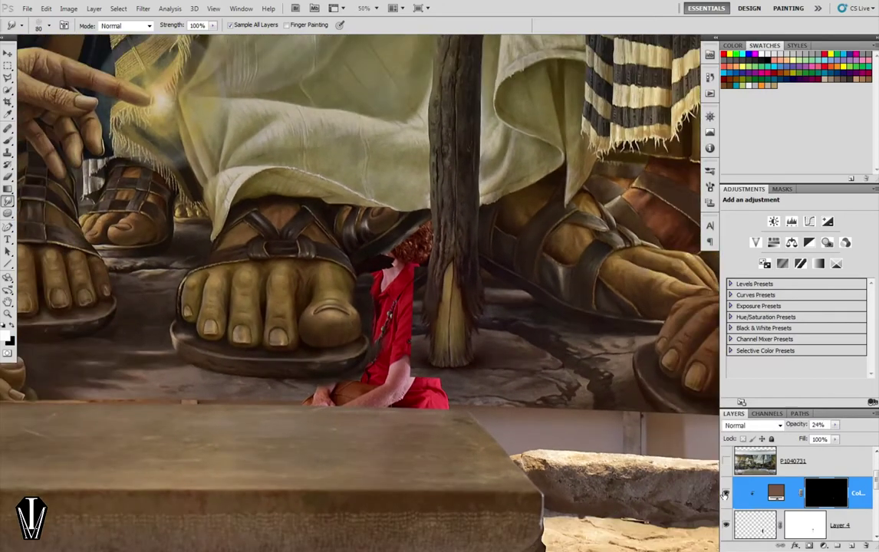
key(ctrl+plus)
key(ctrl+plus)
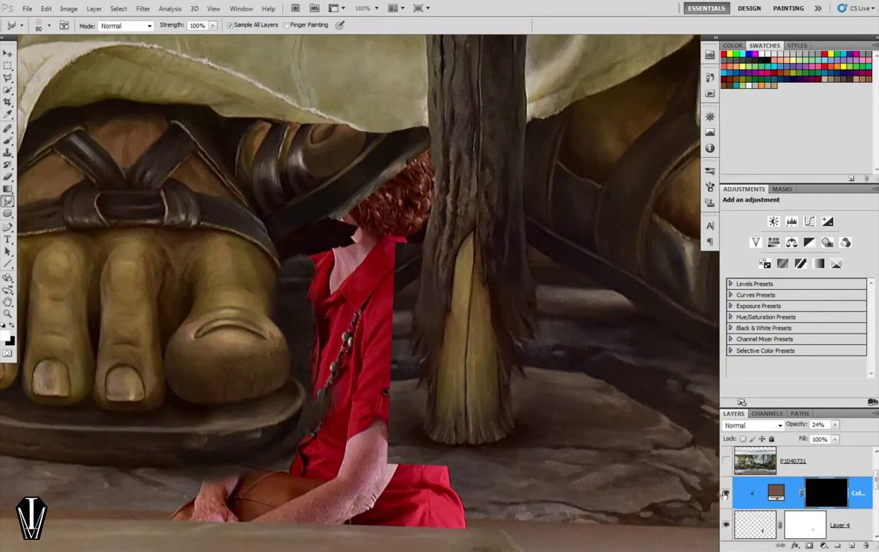
mouse_move(377, 331)
mouse_down()
mouse_move(466, 320)
mouse_move(433, 326)
mouse_up()
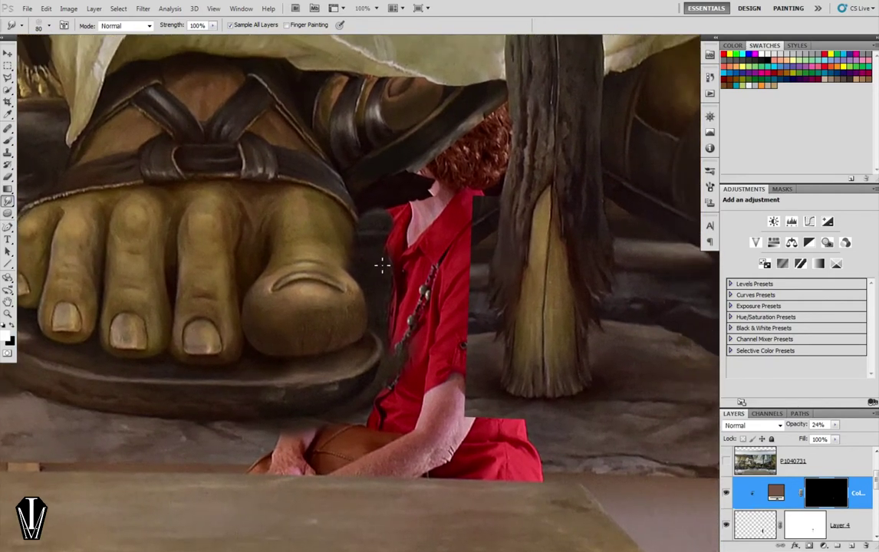
key(ctrl+plus)
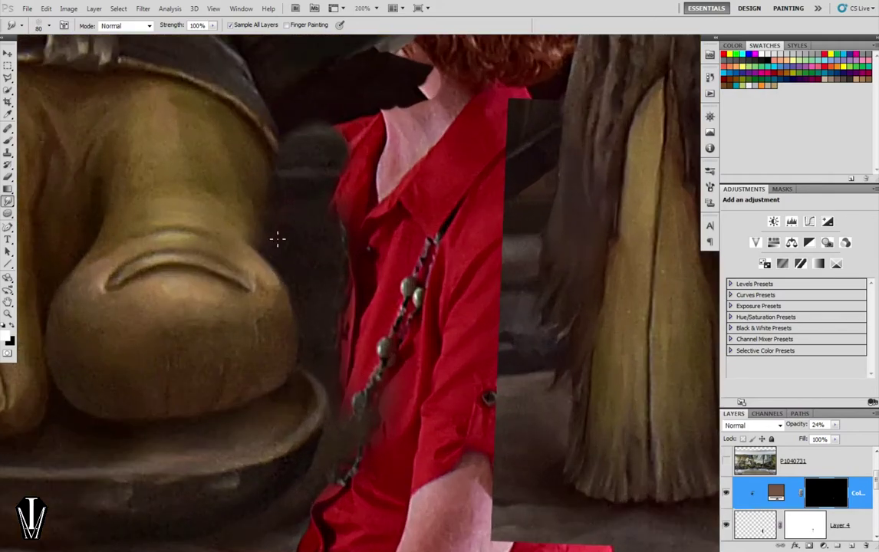
drag(280, 255, 374, 270)
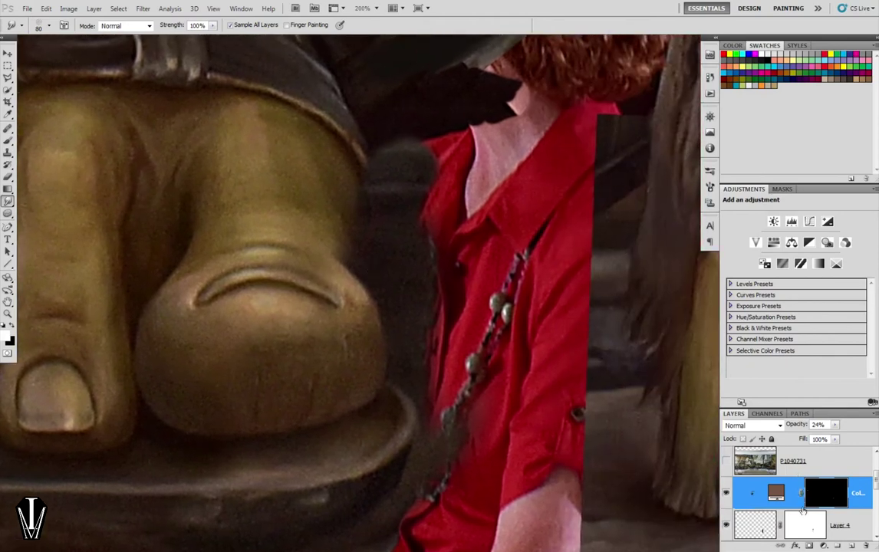
scroll(797, 492, down, 1)
scroll(790, 494, down, 1)
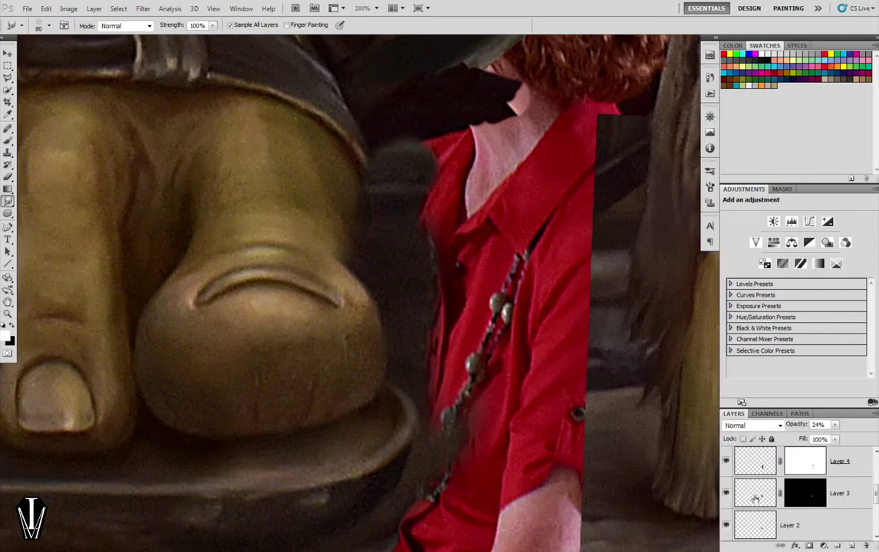
Toggle Layer 2, Hide the Lady, Layer 1 copy and Layer 1 to check them, then select Hide the Lady.
click(725, 524)
click(725, 524)
scroll(726, 525, down, 1)
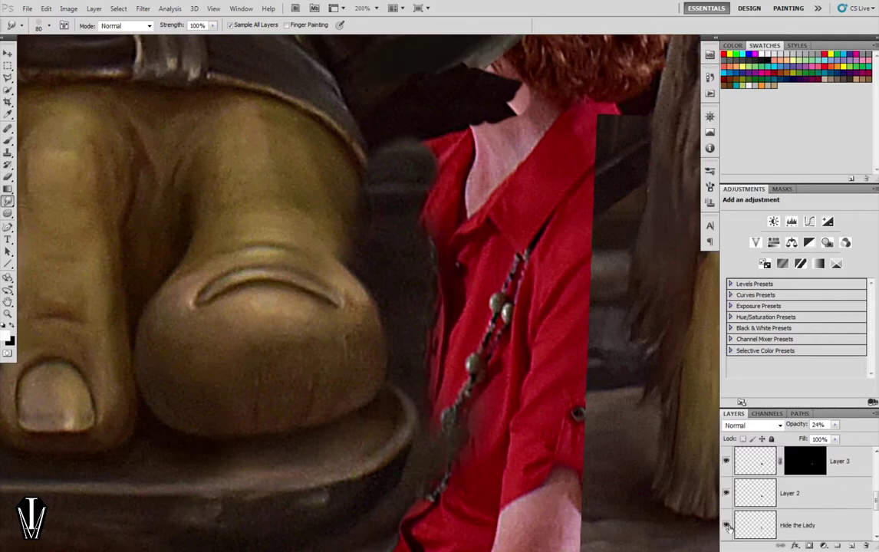
click(726, 526)
scroll(726, 526, down, 1)
click(725, 526)
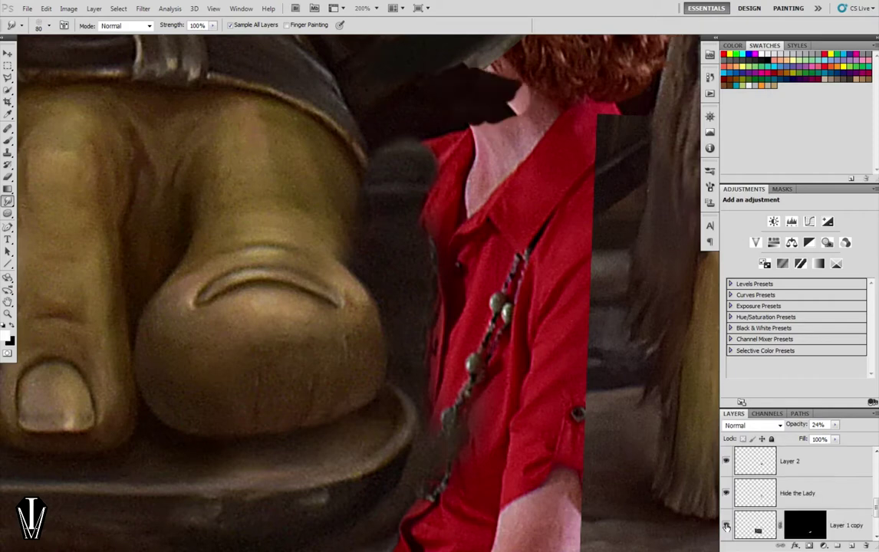
click(726, 525)
click(725, 524)
scroll(726, 525, down, 1)
click(725, 526)
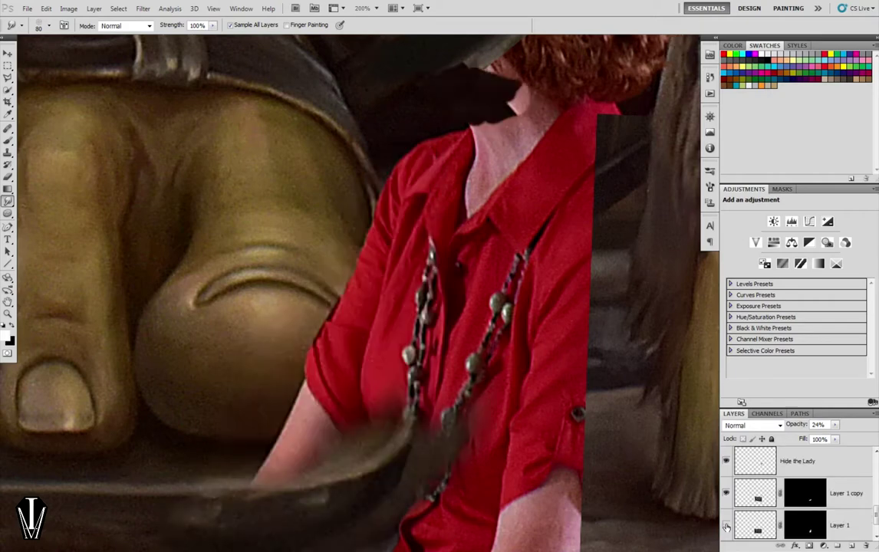
click(725, 526)
click(754, 463)
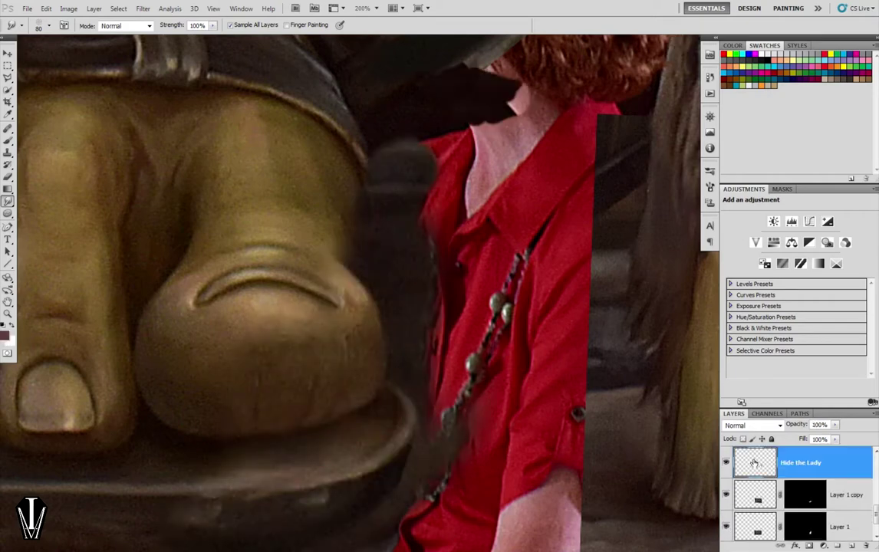
scroll(433, 267, up, 1)
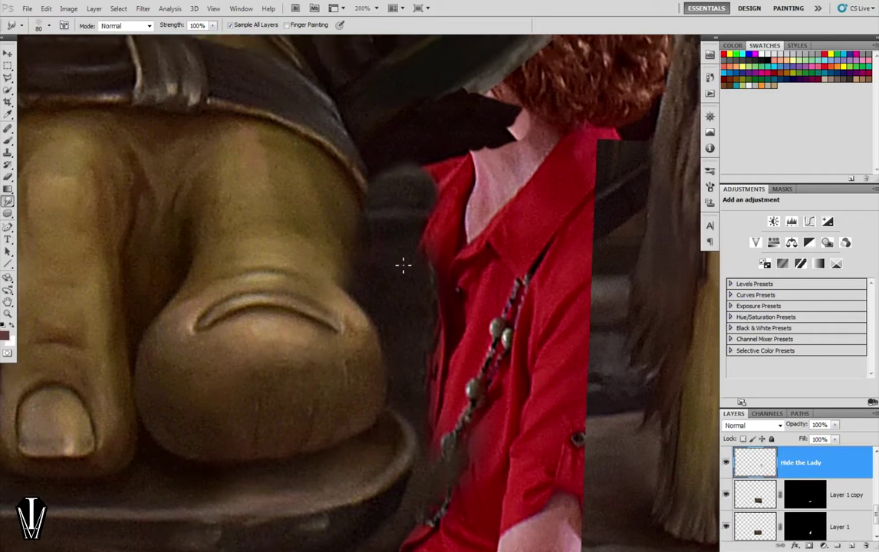
Set the Clone Stamp brush to 30 and add an empty Layer 2 above Hide the Lady.
key(s)
key(bracketright)
key(bracketright)
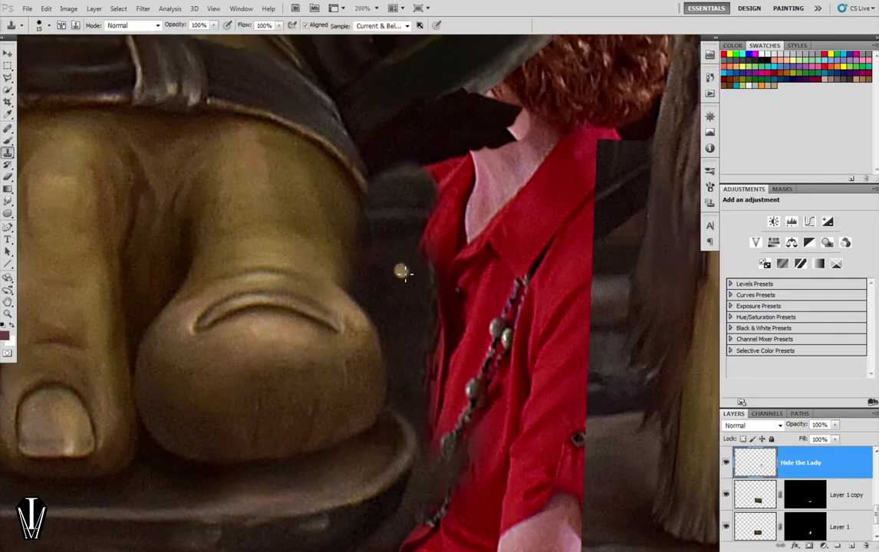
key(bracketright)
key(bracketright)
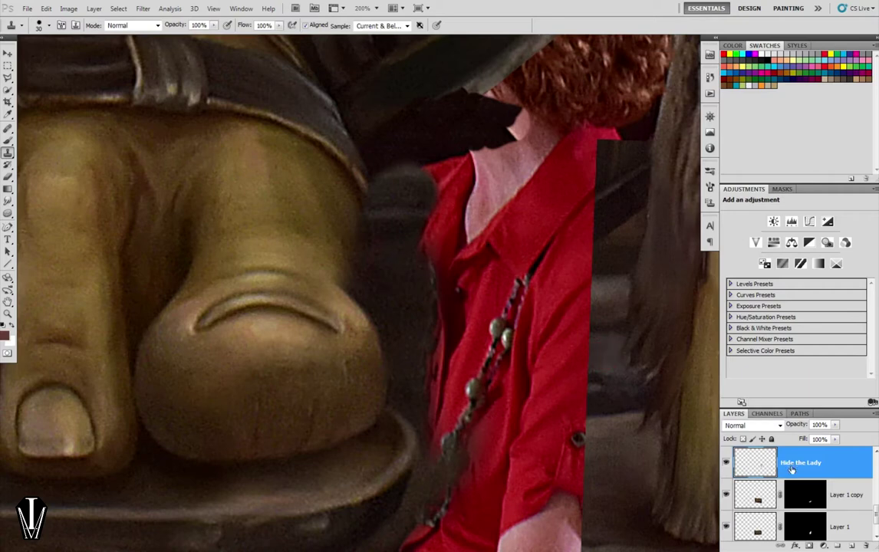
key(ctrl+shift+alt+n)
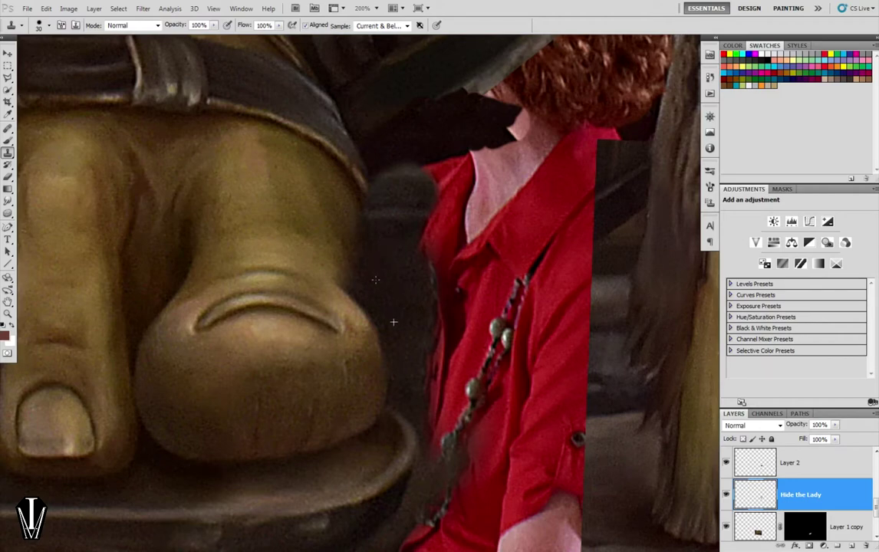
Pan across the toes to the woman's arm and broom, then zoom out to the whole scene.
drag(489, 256, 474, 340)
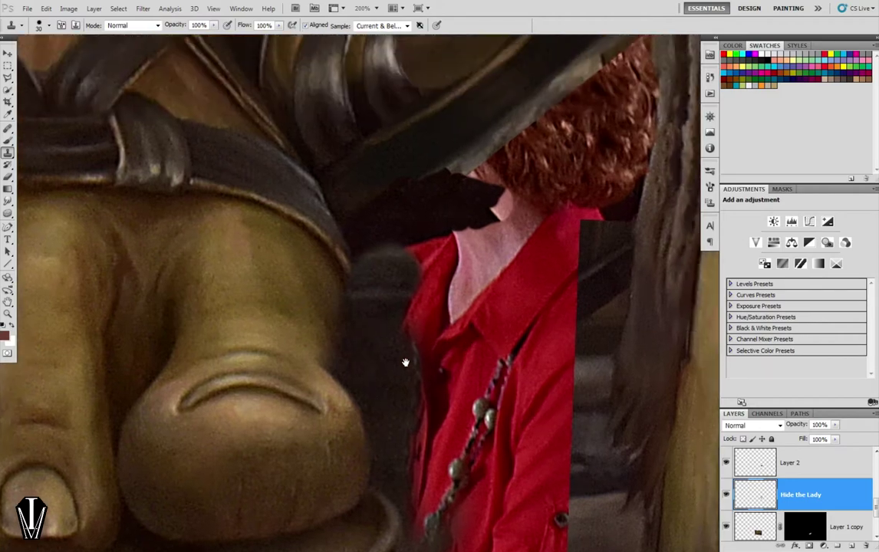
mouse_move(405, 362)
mouse_down()
mouse_move(624, 308)
mouse_move(369, 239)
mouse_up()
mouse_move(471, 333)
mouse_down()
mouse_move(343, 215)
mouse_move(312, 69)
mouse_up()
drag(411, 264, 388, 281)
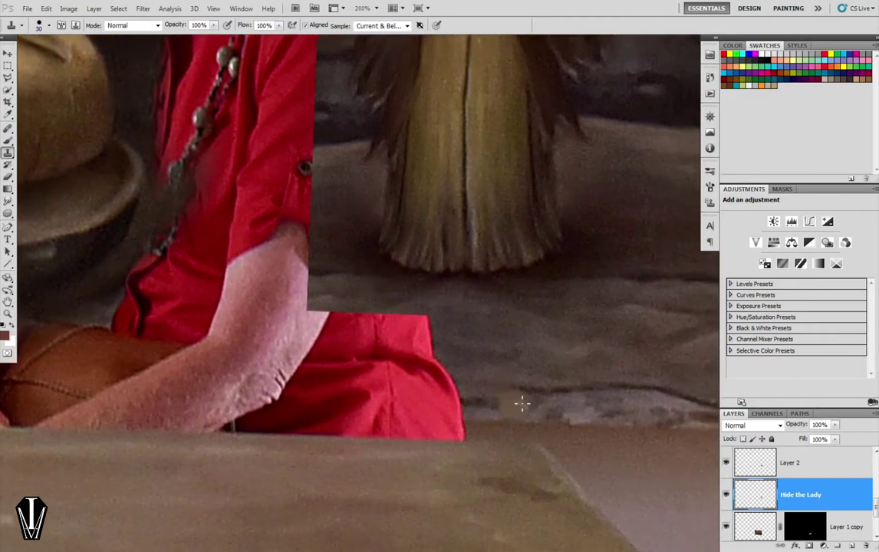
key(ctrl+minus)
key(ctrl+minus)
key(ctrl+minus)
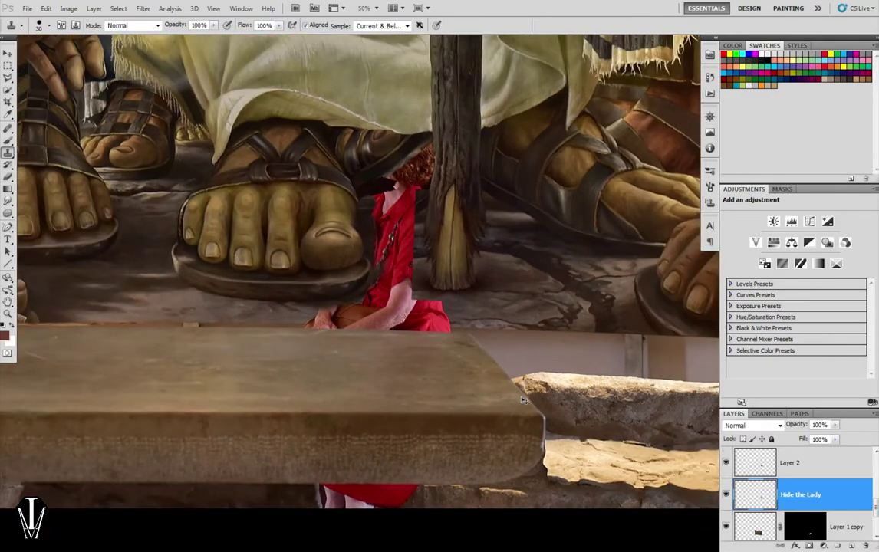
key(ctrl+minus)
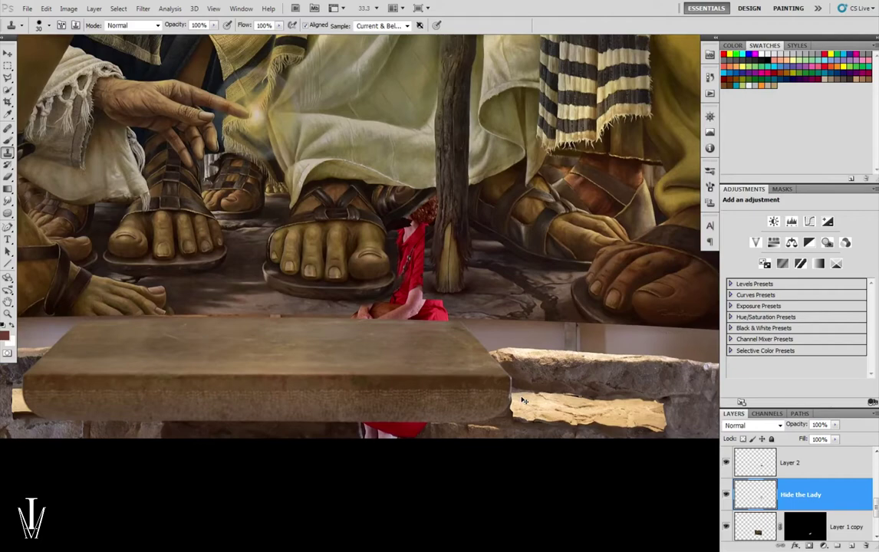
Show the rulers and set two horizontal guides along the table's back edge below the woman's hands.
key(ctrl+plus)
key(ctrl+plus)
key(ctrl+plus)
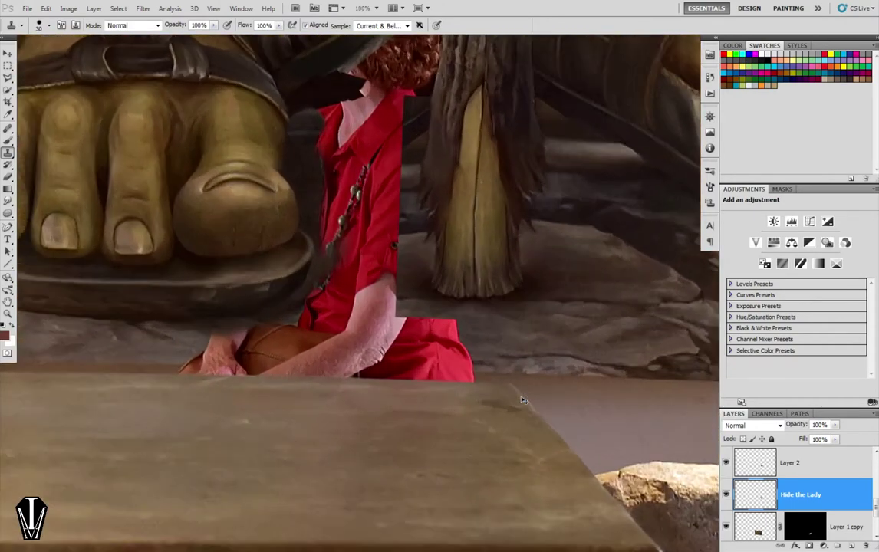
key(ctrl+plus)
key(ctrl+minus)
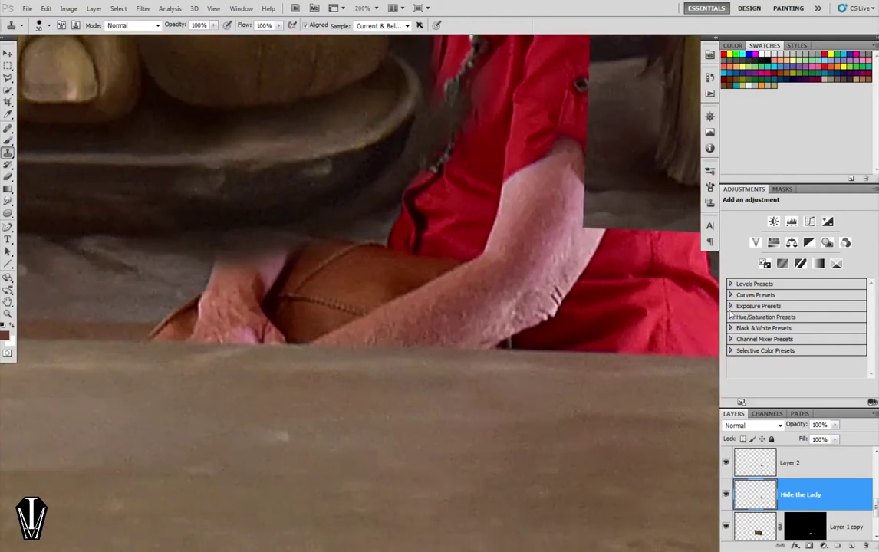
key(ctrl+minus)
drag(572, 347, 485, 324)
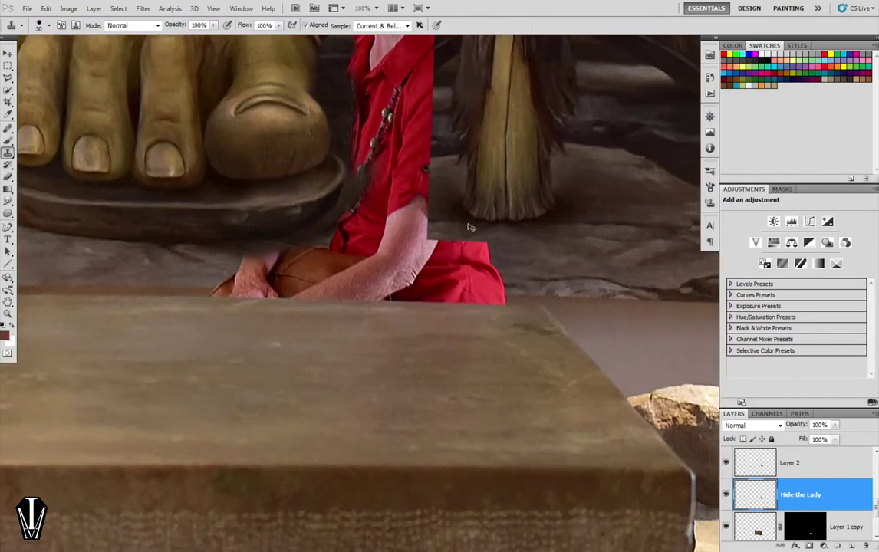
key(ctrl+r)
mouse_move(361, 39)
mouse_down()
mouse_move(432, 169)
mouse_move(437, 287)
mouse_up()
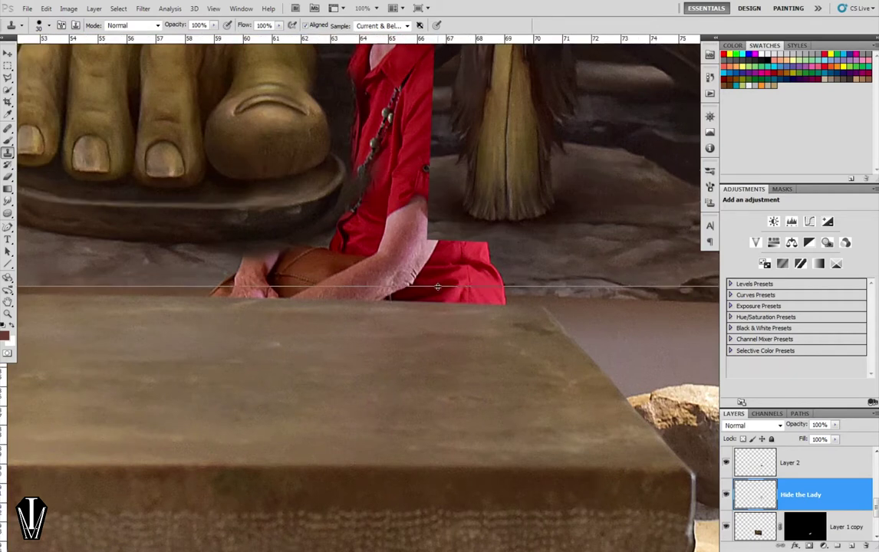
drag(436, 287, 436, 287)
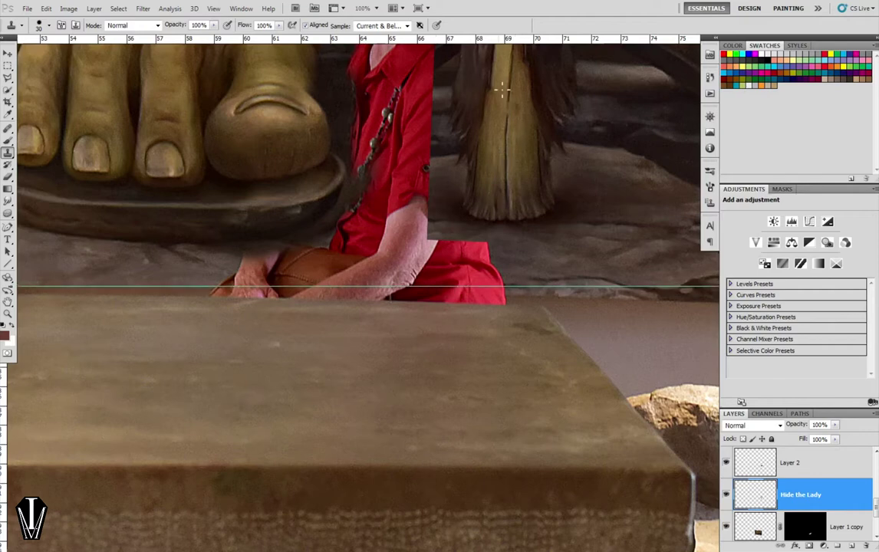
drag(440, 38, 495, 295)
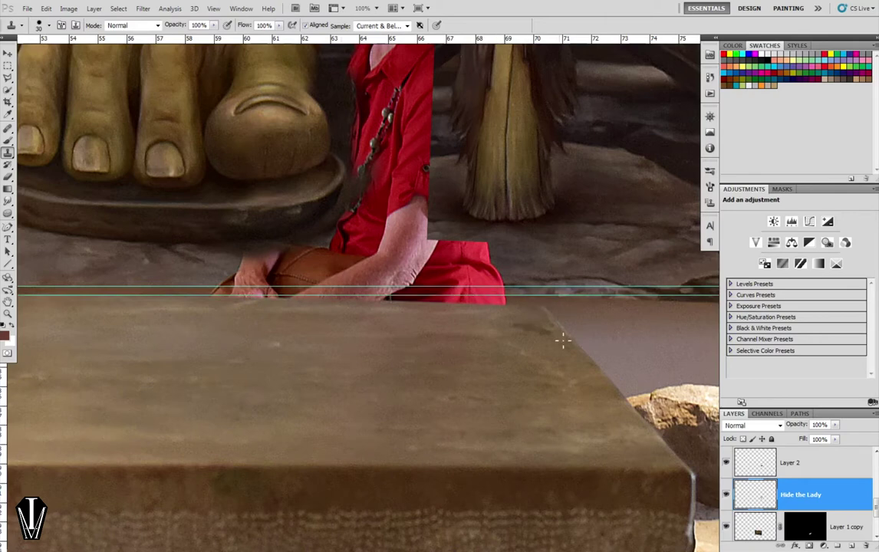
key(l)
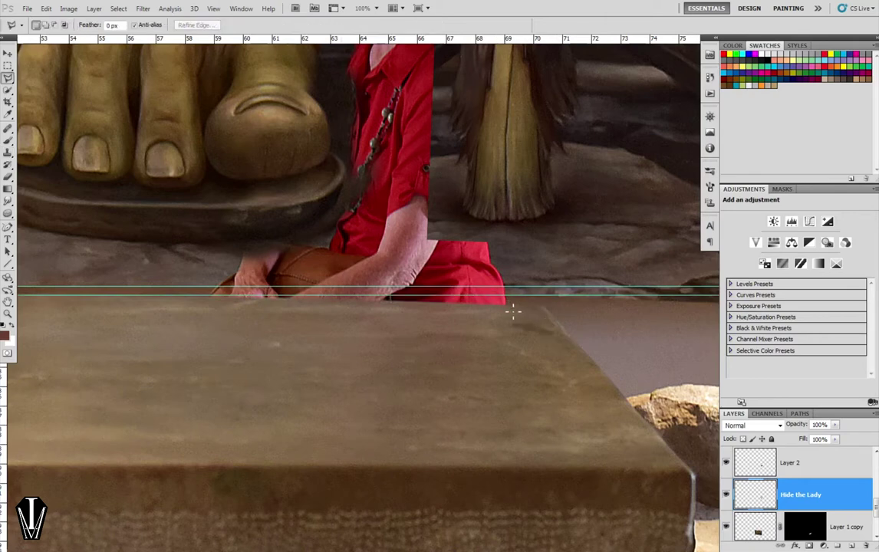
Outline a thin Polygonal Lasso wedge along the stone block's top edge beneath the hands and dress.
click(529, 304)
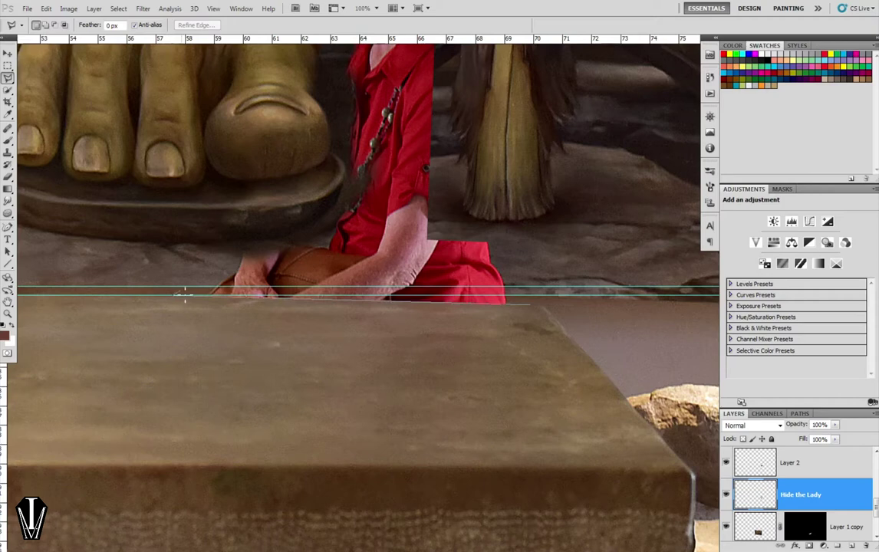
click(176, 295)
click(217, 289)
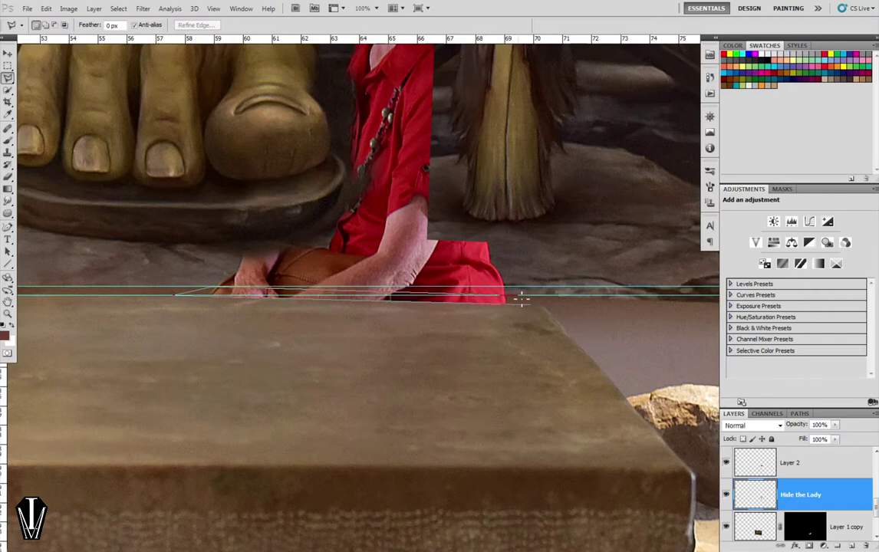
double_click(529, 304)
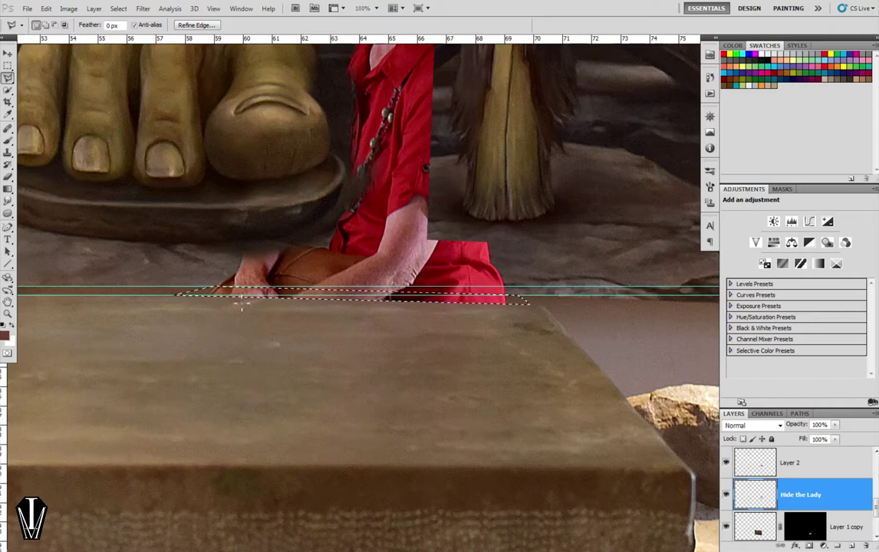
key(v)
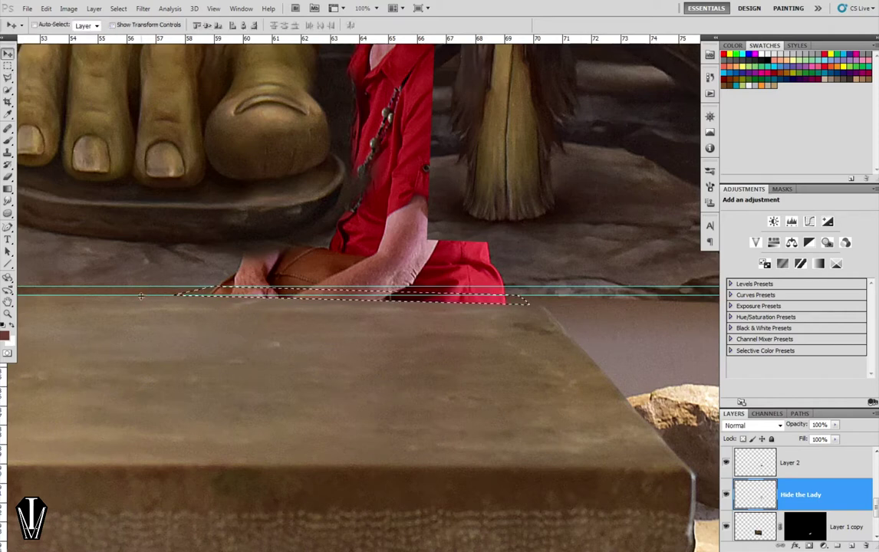
Remove both guides and bring the table's right corner into view.
drag(141, 296, 143, 286)
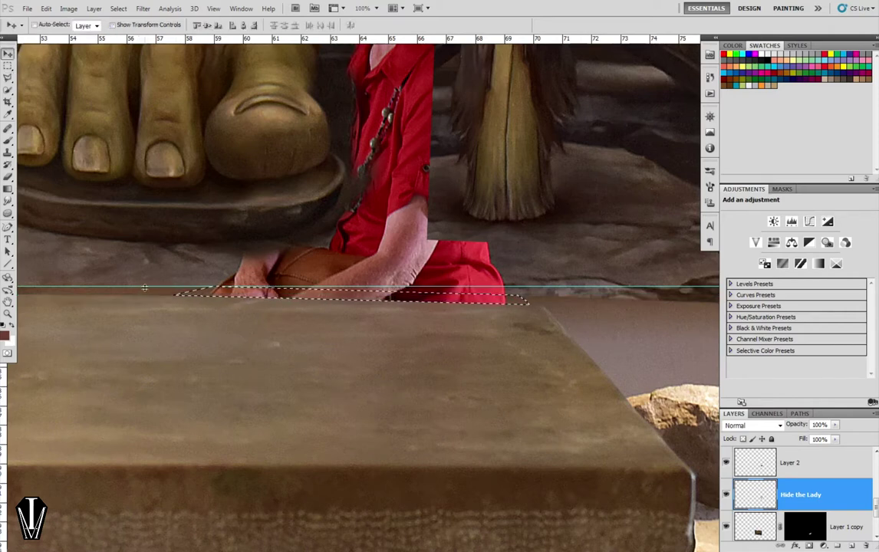
key(ctrl+semicolon)
drag(528, 415, 428, 365)
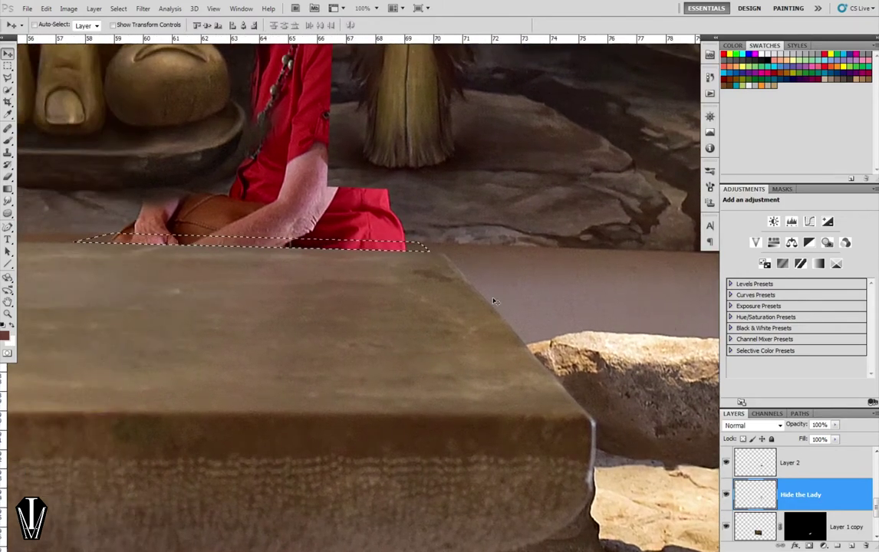
key(s)
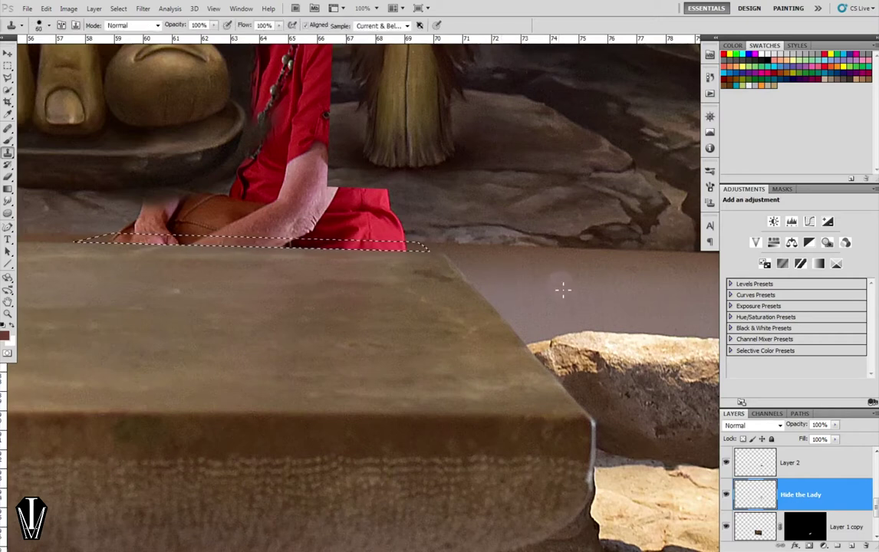
Clone table texture inside the selection over the woman's hand and red dress.
drag(586, 293, 547, 287)
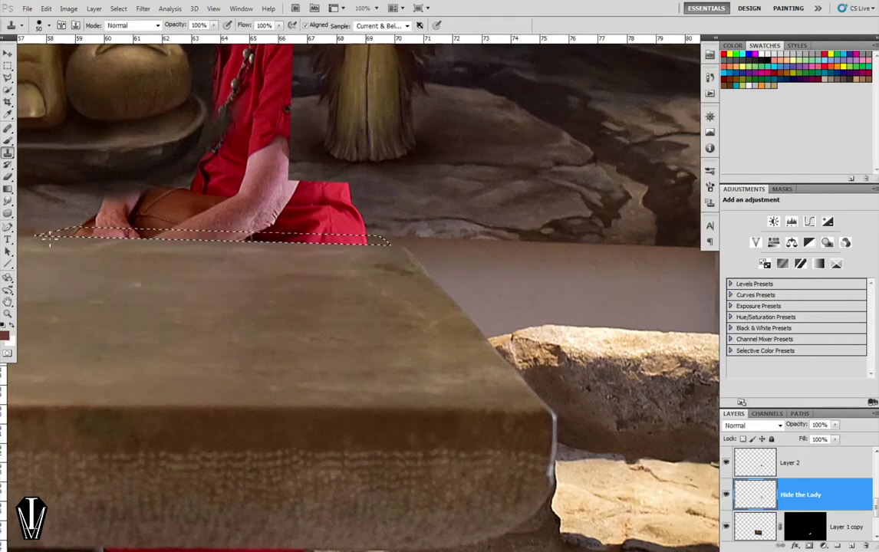
drag(43, 239, 212, 240)
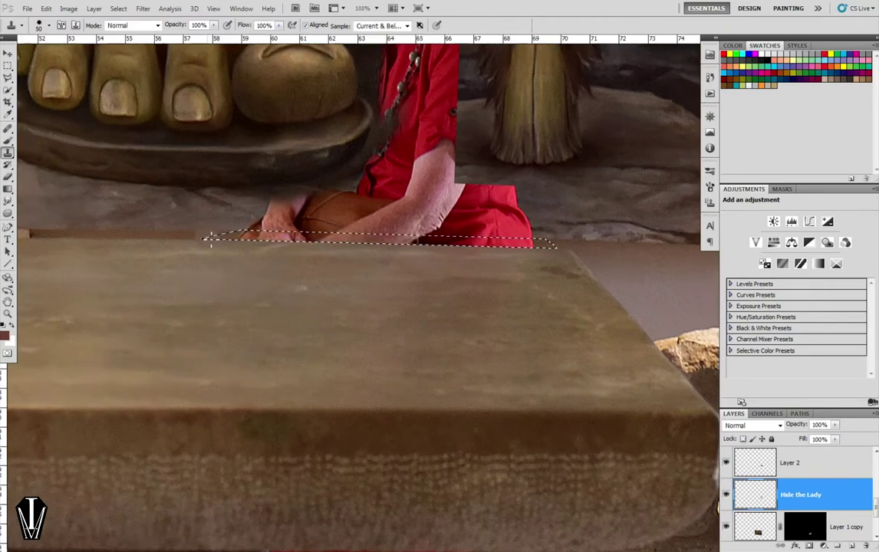
drag(207, 239, 253, 237)
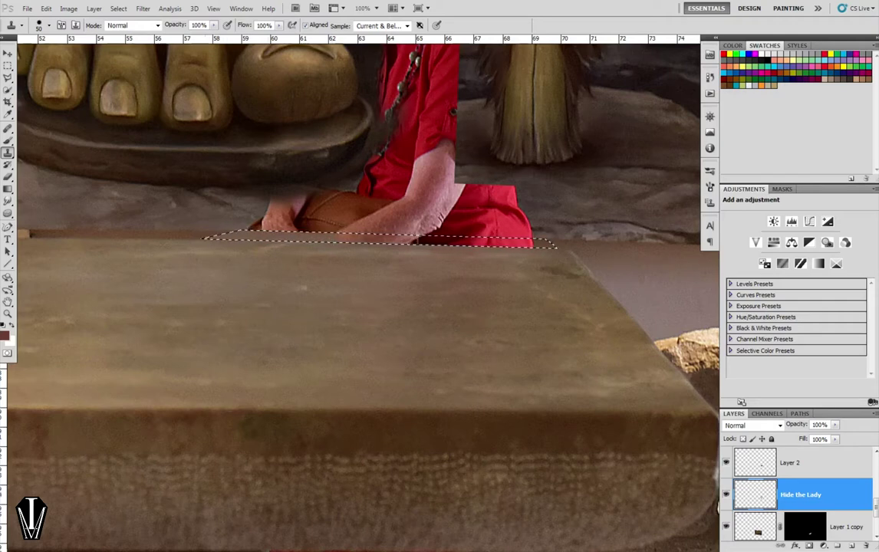
drag(393, 271, 204, 271)
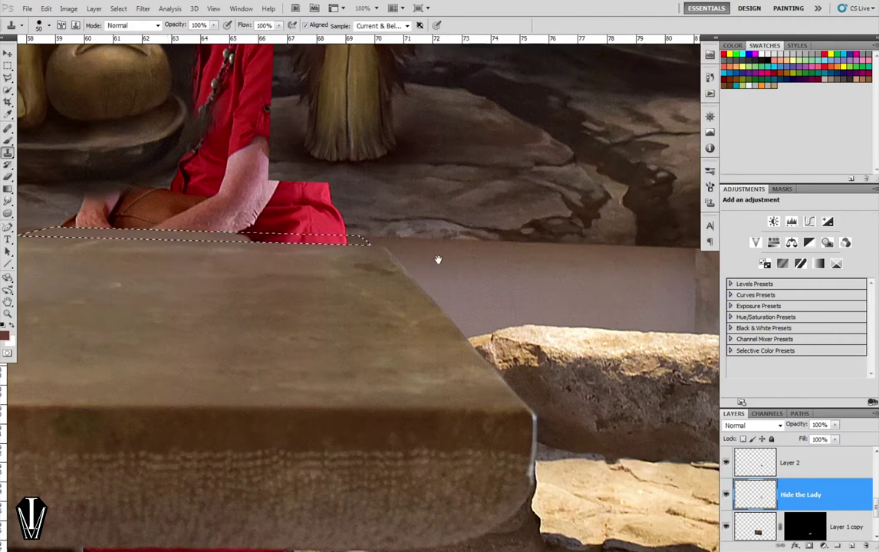
drag(230, 243, 322, 257)
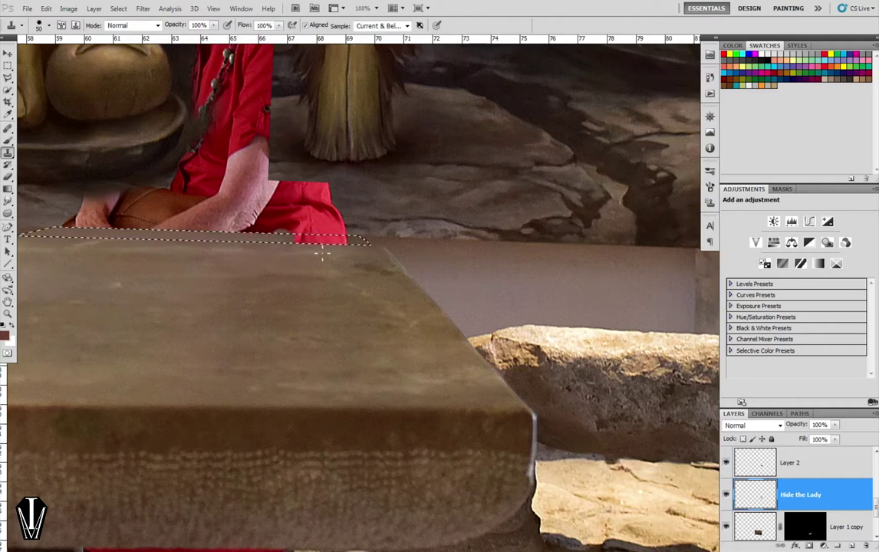
alt+click(447, 263)
drag(343, 249, 280, 243)
drag(370, 244, 336, 239)
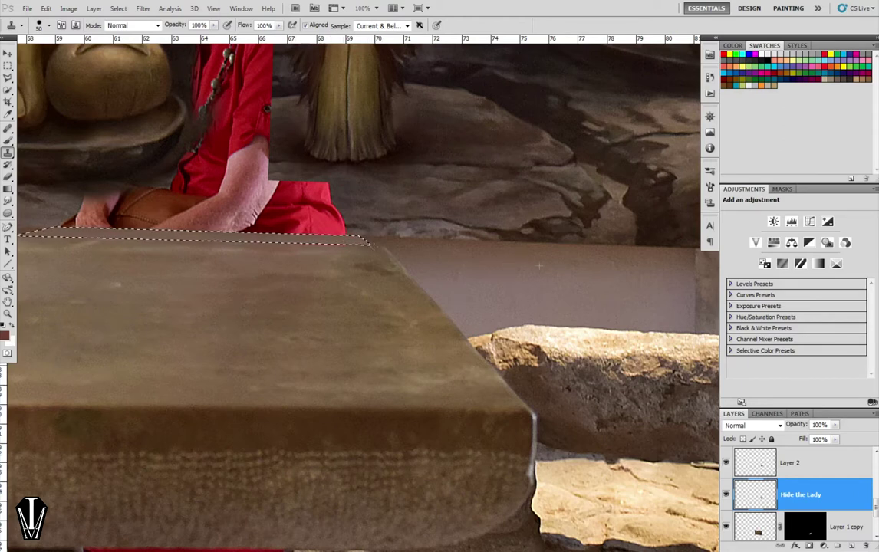
Deselect and smooth the dark bump on the table edge.
scroll(453, 300, left, 3)
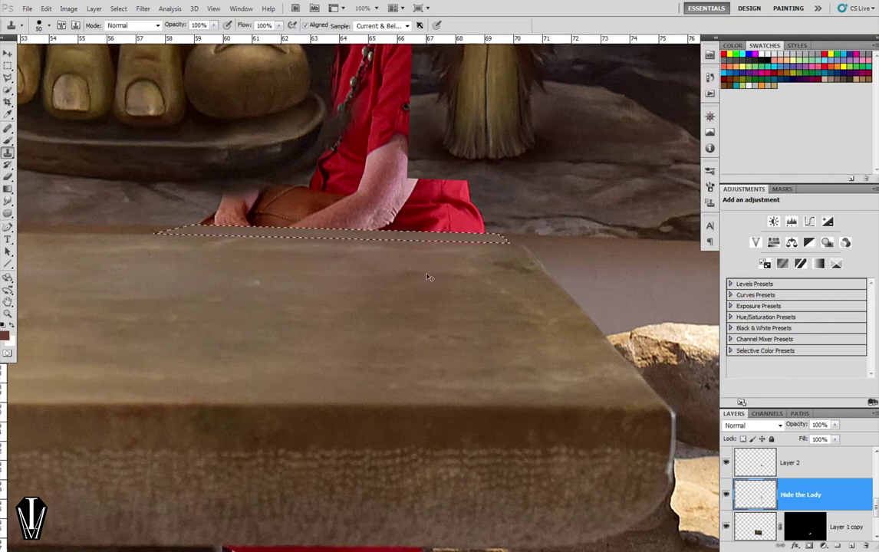
key(ctrl+d)
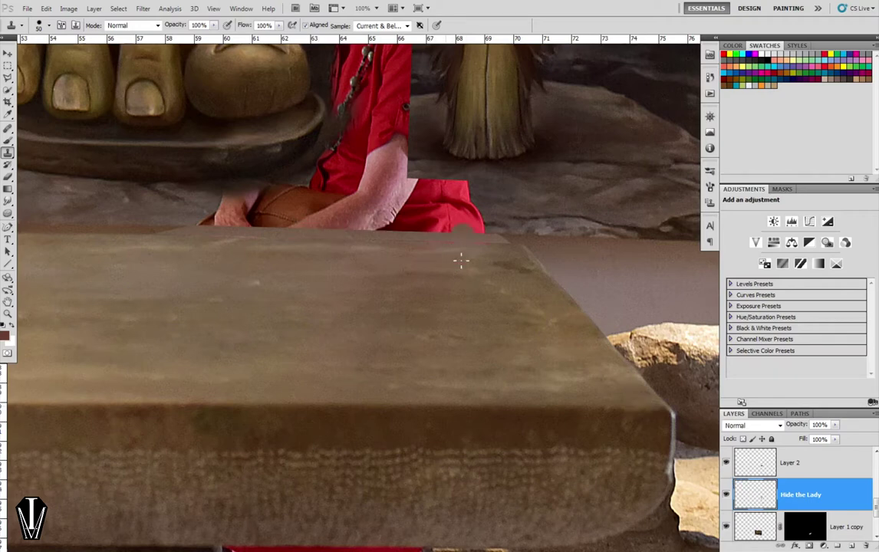
drag(422, 249, 490, 227)
Apply Levels with black input 24 and gamma 1.00 to darken the slab patch.
key(ctrl+l)
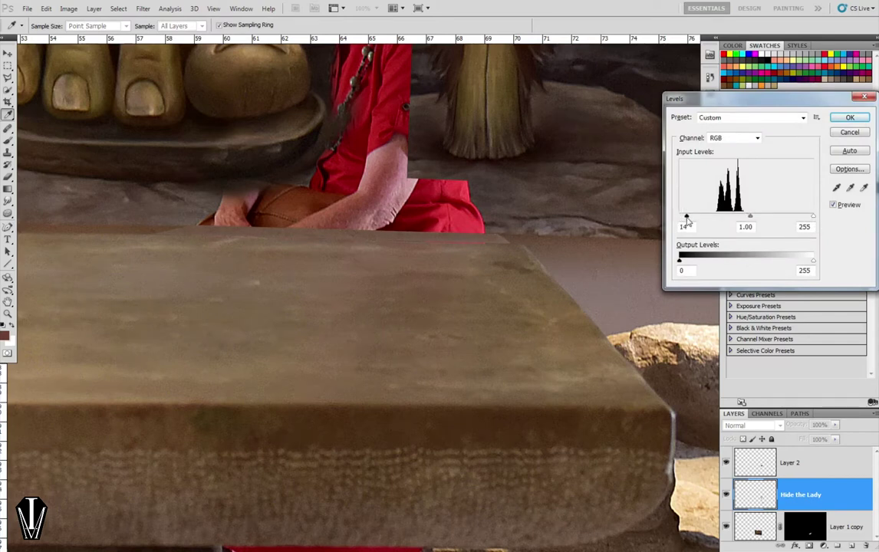
drag(680, 217, 691, 216)
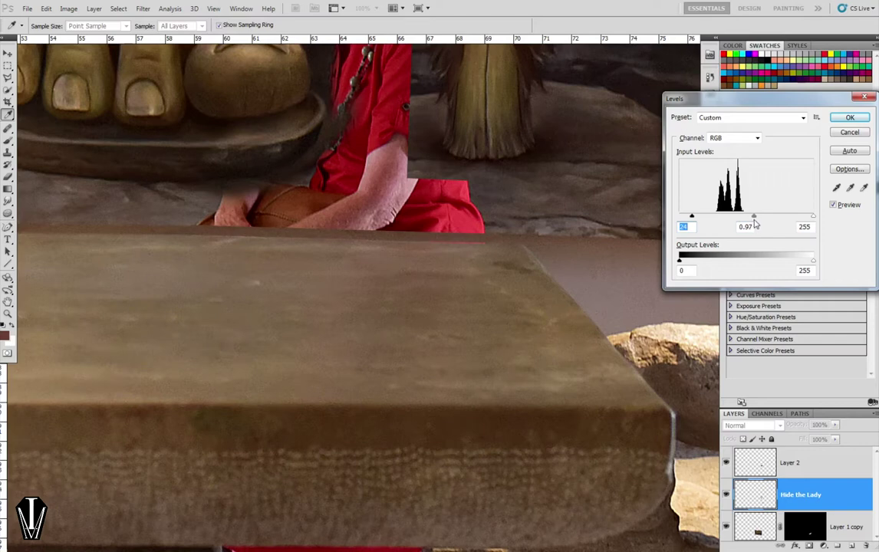
click(752, 226)
click(850, 121)
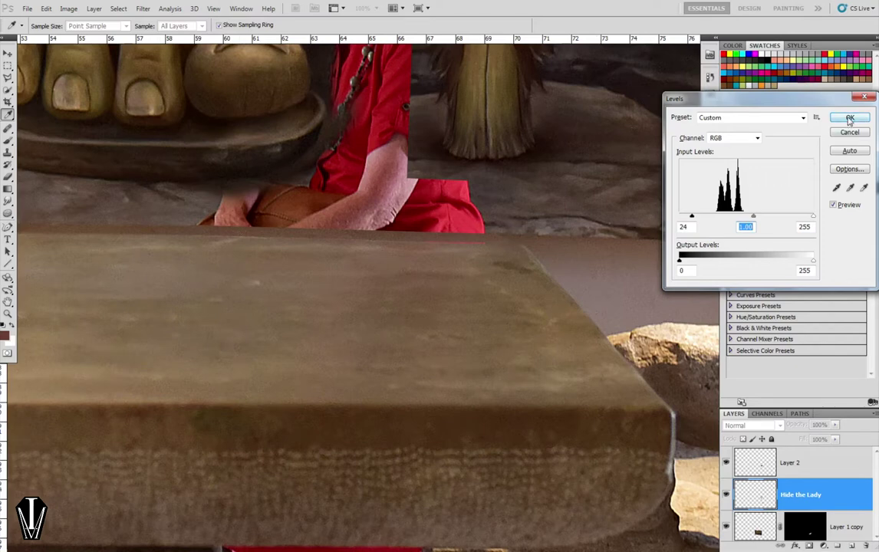
click(850, 118)
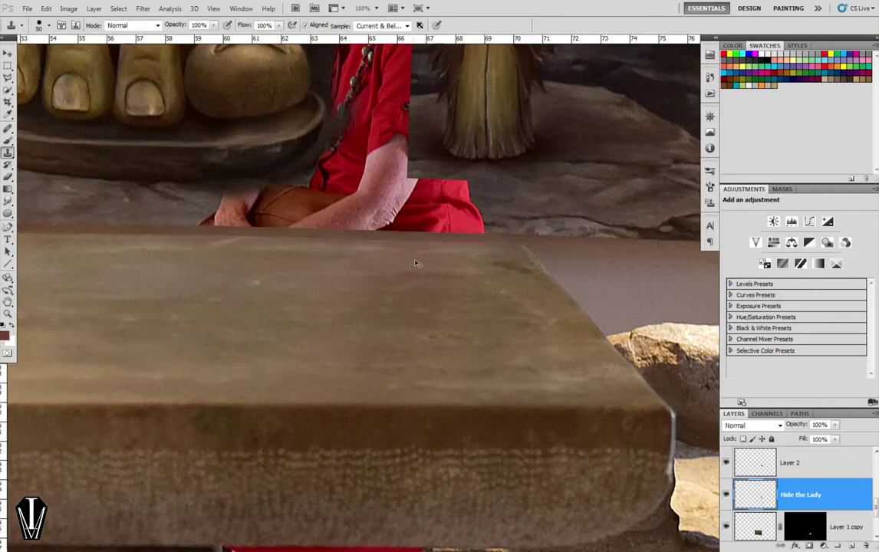
Zoomed in with a 20-px clone brush, paint out the red line along the slab's top edge.
key(ctrl+plus)
key(ctrl+plus)
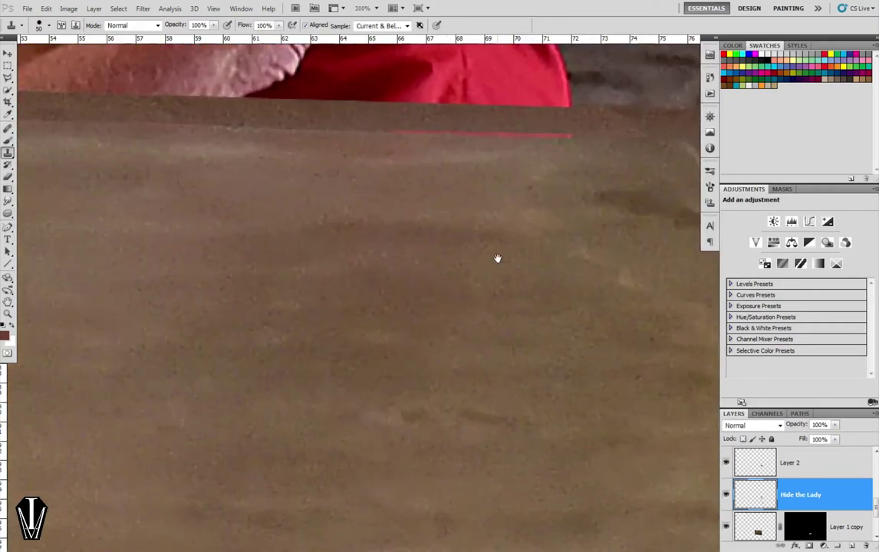
drag(497, 258, 175, 419)
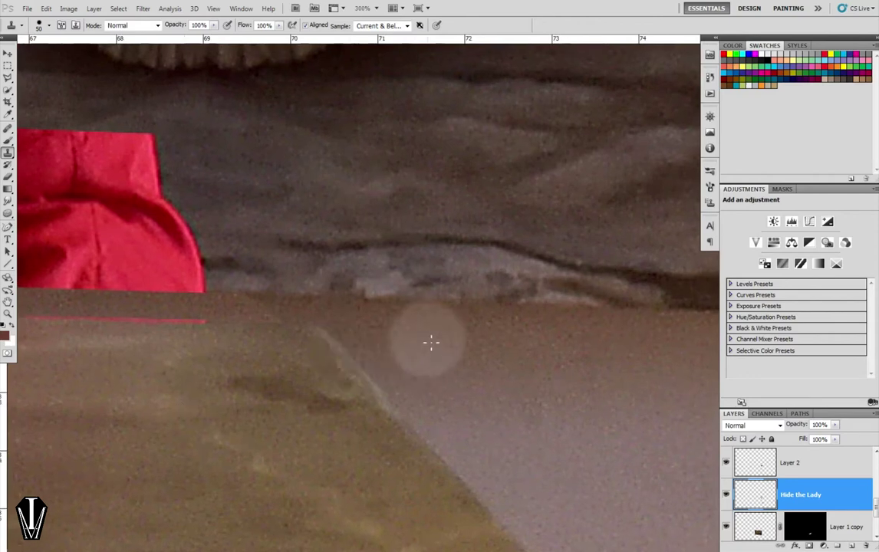
key(bracketleft)
key(bracketleft)
key(bracketleft)
key(bracketleft)
key(bracketleft)
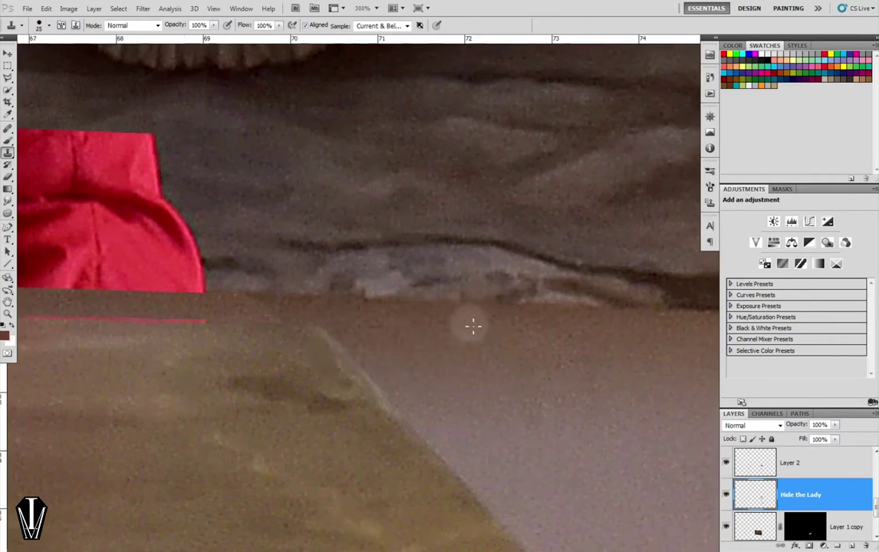
key(bracketleft)
key(bracketleft)
key(bracketright)
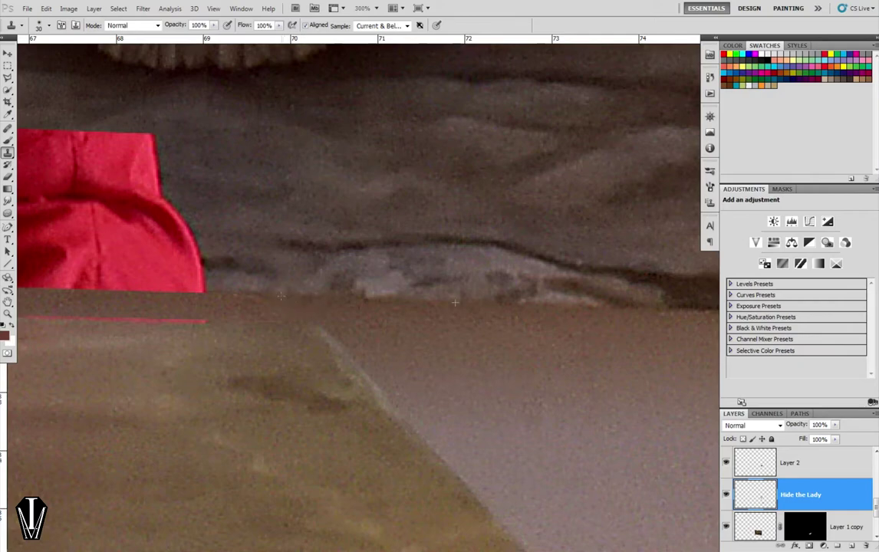
mouse_move(548, 430)
mouse_down()
mouse_move(492, 393)
mouse_move(562, 404)
mouse_move(503, 396)
mouse_move(497, 352)
mouse_move(397, 343)
mouse_move(449, 326)
mouse_move(351, 321)
mouse_move(316, 329)
mouse_up()
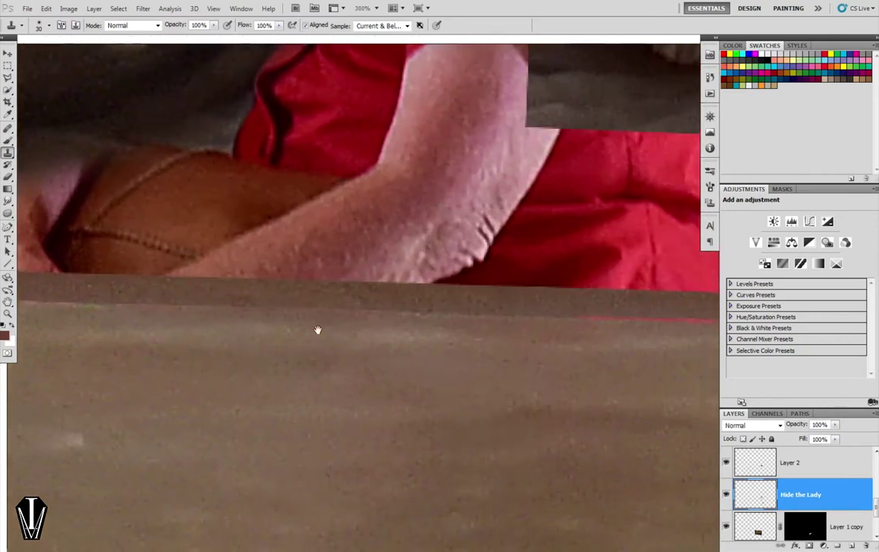
mouse_move(559, 361)
mouse_down()
mouse_move(443, 369)
mouse_move(327, 345)
mouse_up()
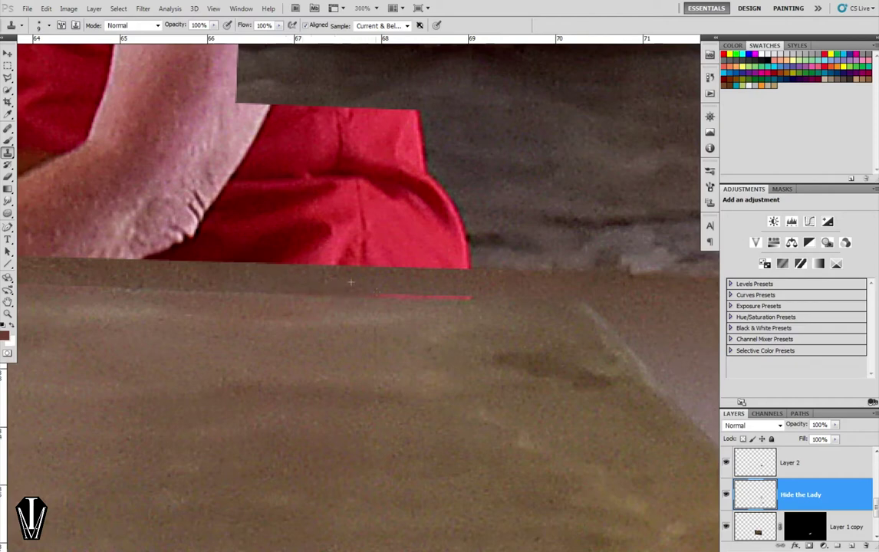
drag(391, 294, 470, 298)
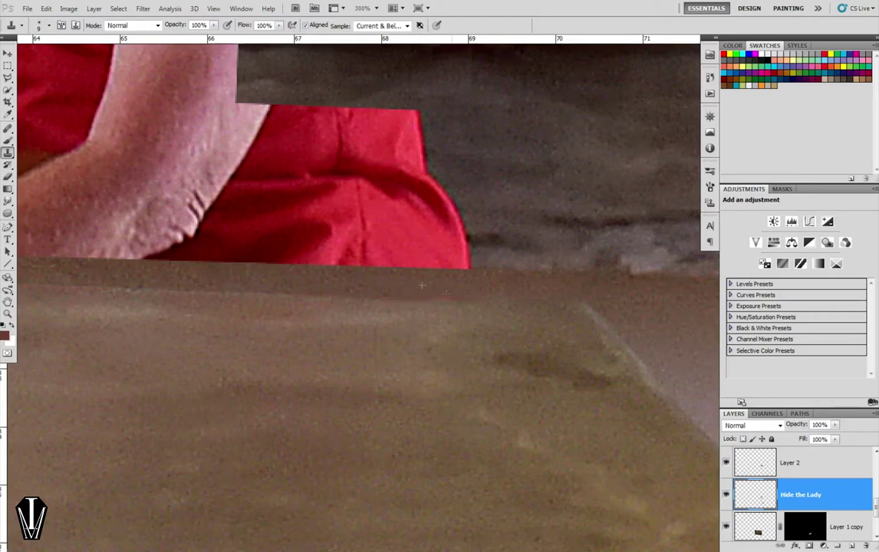
key(ctrl+minus)
key(ctrl+minus)
key(ctrl+minus)
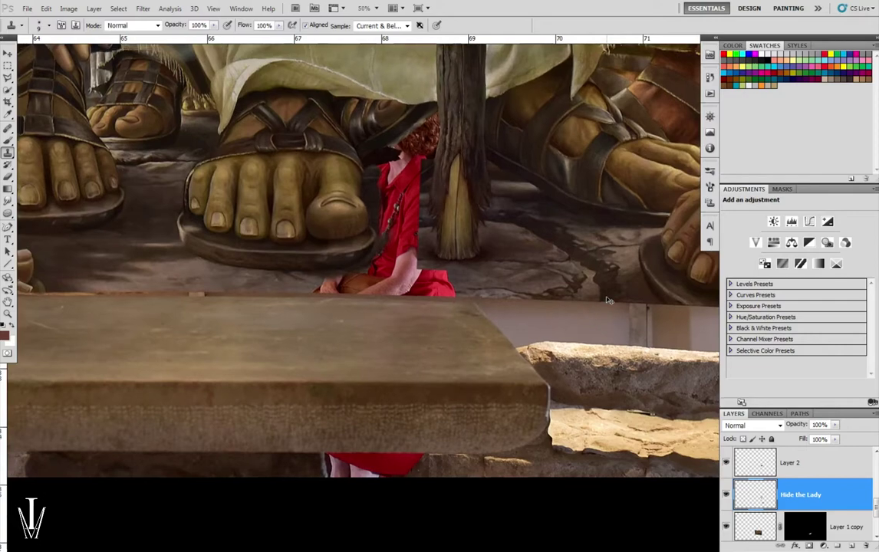
Zoom in on the slab's lower edge and clone wood texture over the arm and red edge.
key(ctrl+minus)
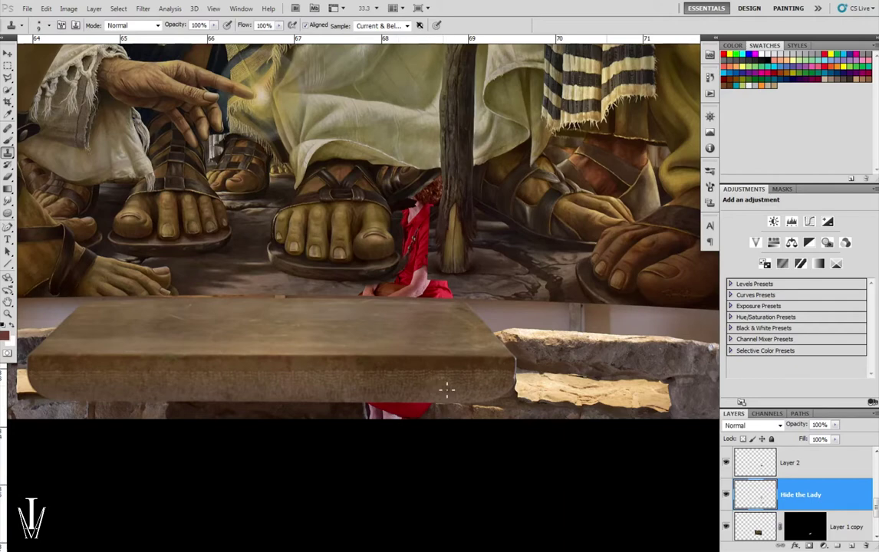
key(ctrl+plus)
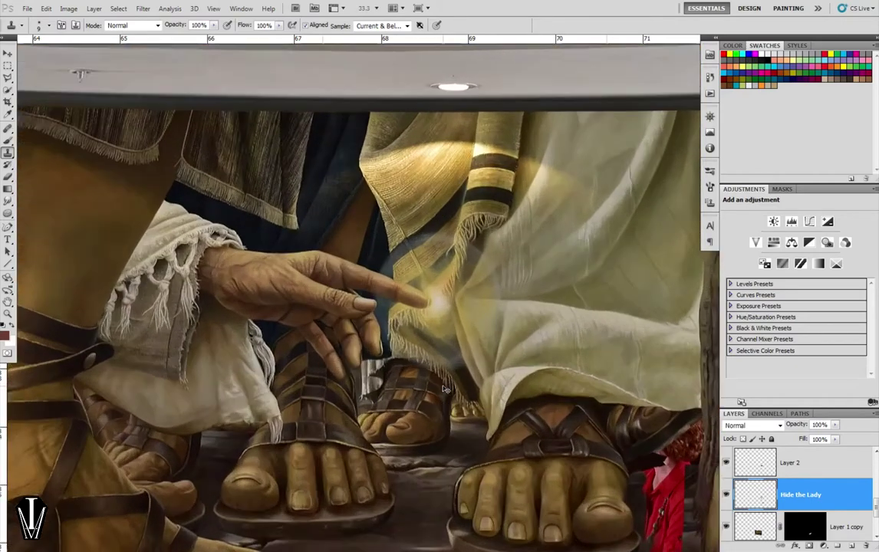
scroll(443, 386, down, 5)
scroll(304, 242, down, 5)
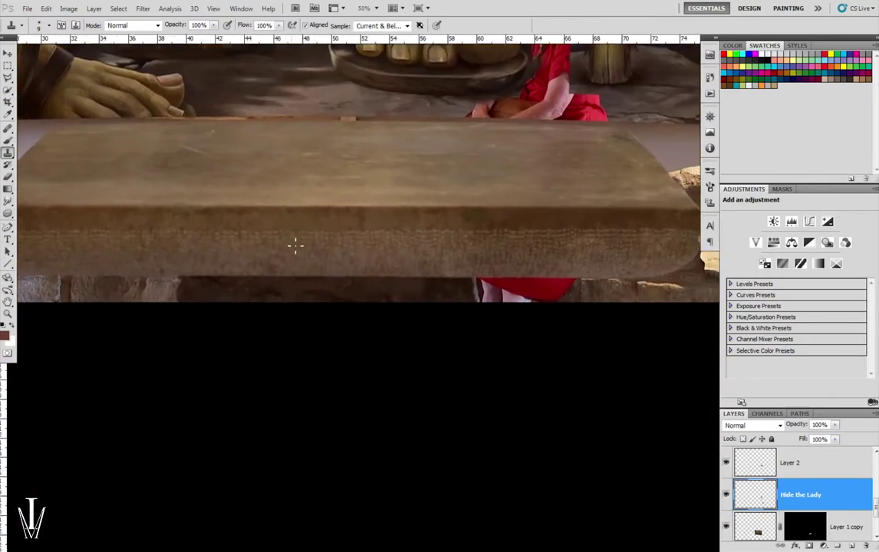
key(ctrl+plus)
mouse_move(405, 267)
mouse_down()
mouse_move(233, 326)
mouse_move(514, 303)
mouse_move(435, 311)
mouse_move(454, 313)
mouse_up()
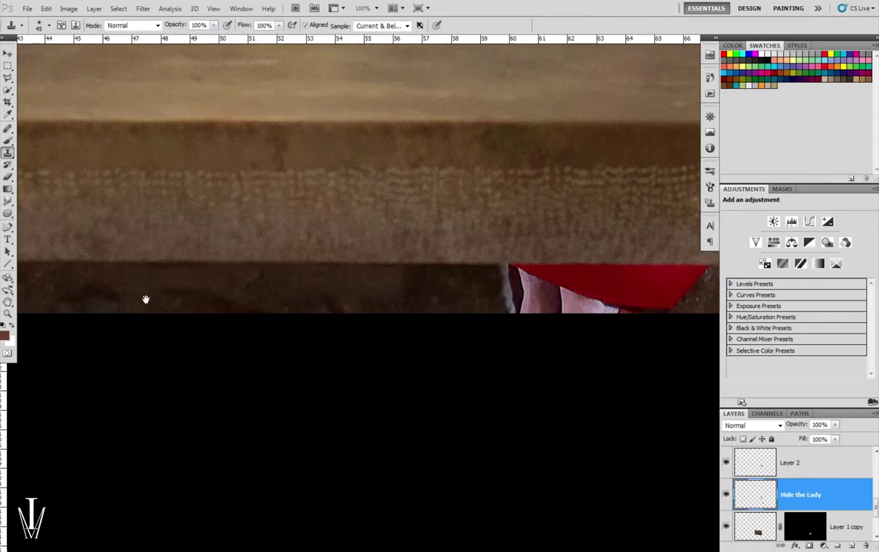
drag(145, 299, 434, 323)
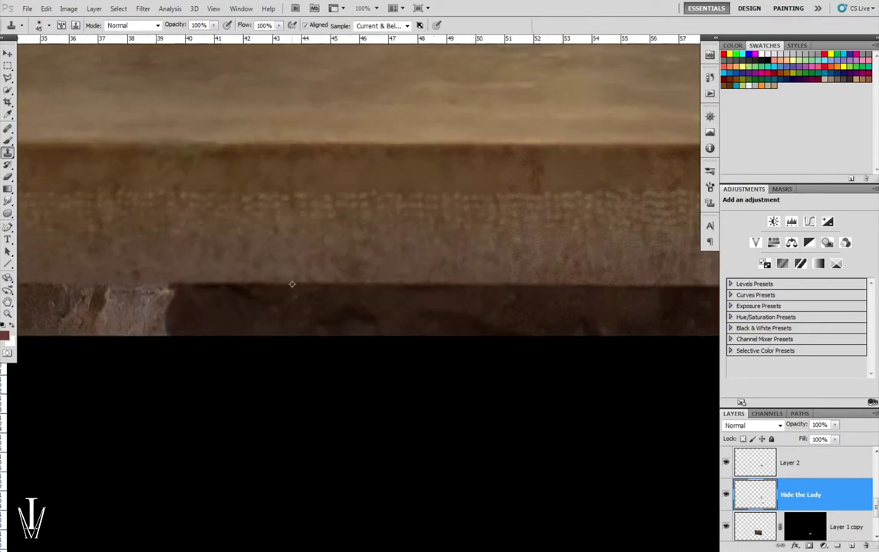
drag(534, 299, 136, 307)
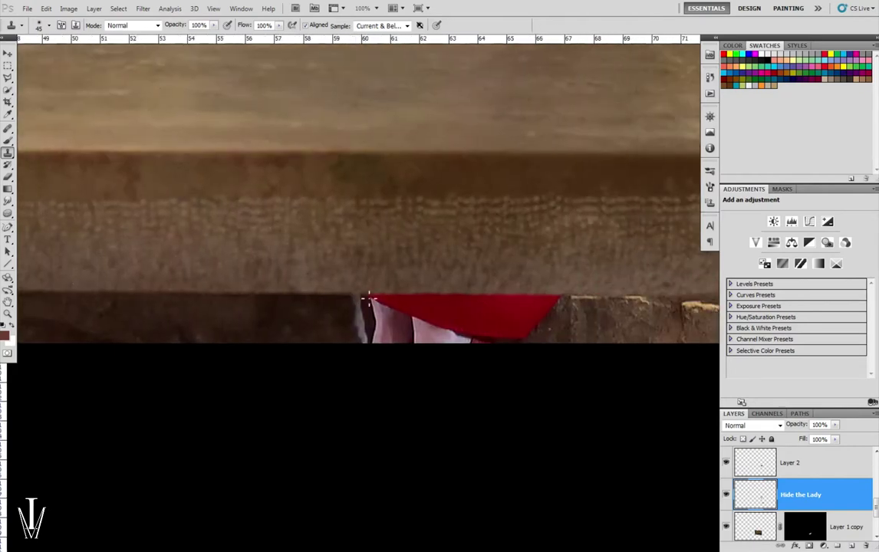
key(bracketright)
key(bracketright)
key(bracketright)
key(bracketright)
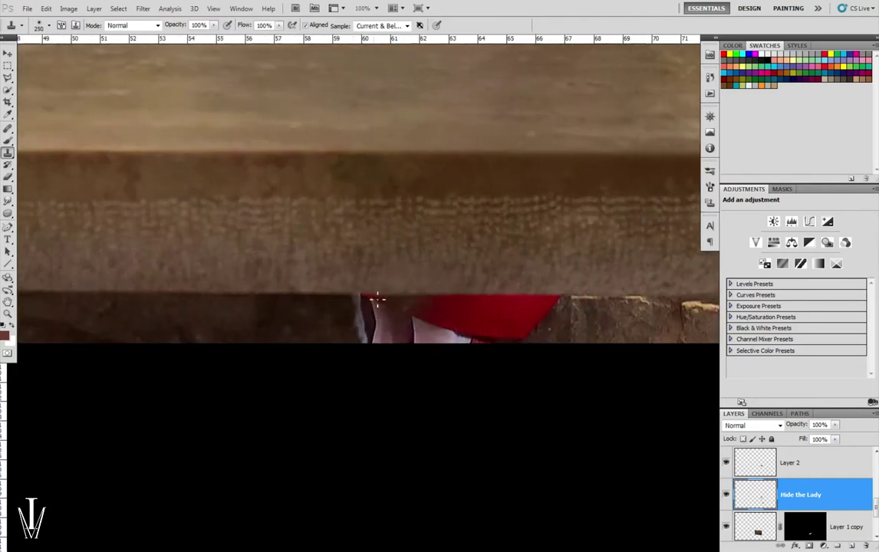
key(bracketleft)
key(bracketleft)
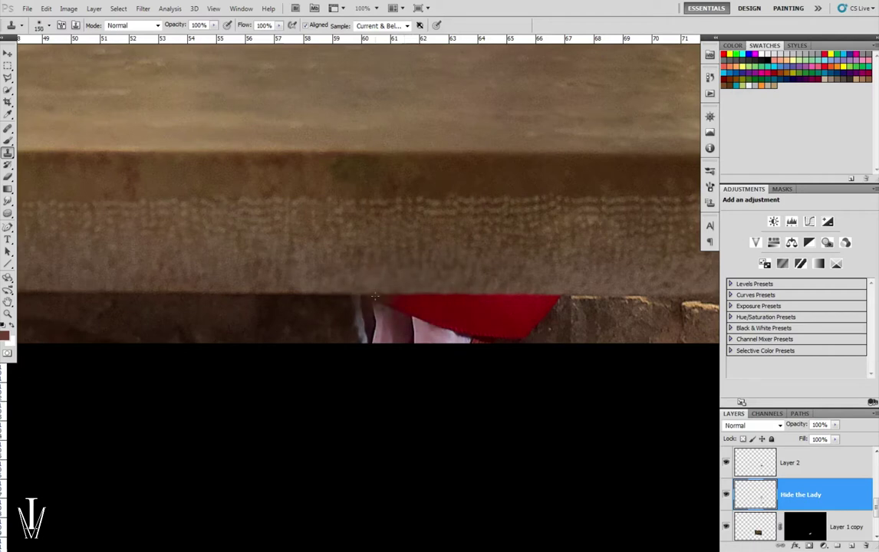
mouse_move(378, 298)
mouse_down()
mouse_move(418, 347)
mouse_move(430, 322)
mouse_move(466, 330)
mouse_move(532, 311)
mouse_up()
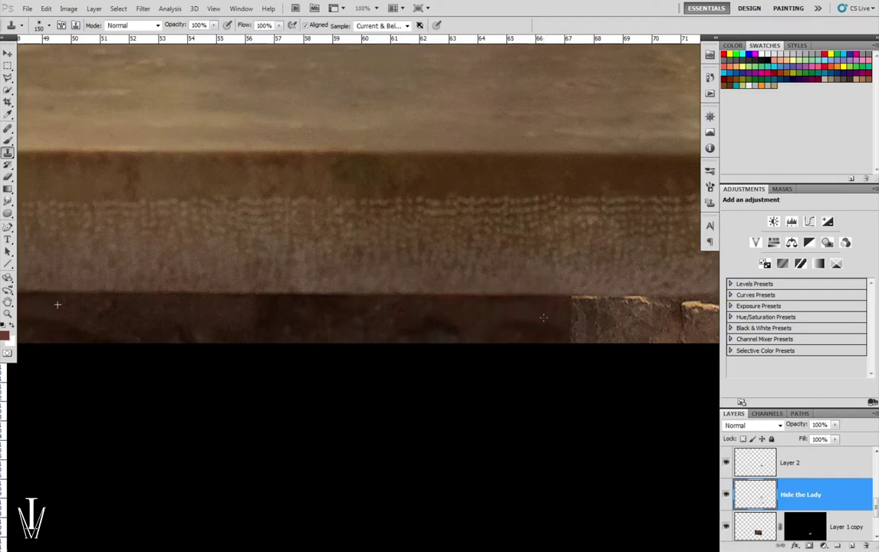
Return to the Clone Stamp and sample a new source on the slab base.
mouse_move(439, 280)
mouse_down()
mouse_move(480, 236)
mouse_move(416, 236)
mouse_move(590, 232)
mouse_move(506, 234)
mouse_up()
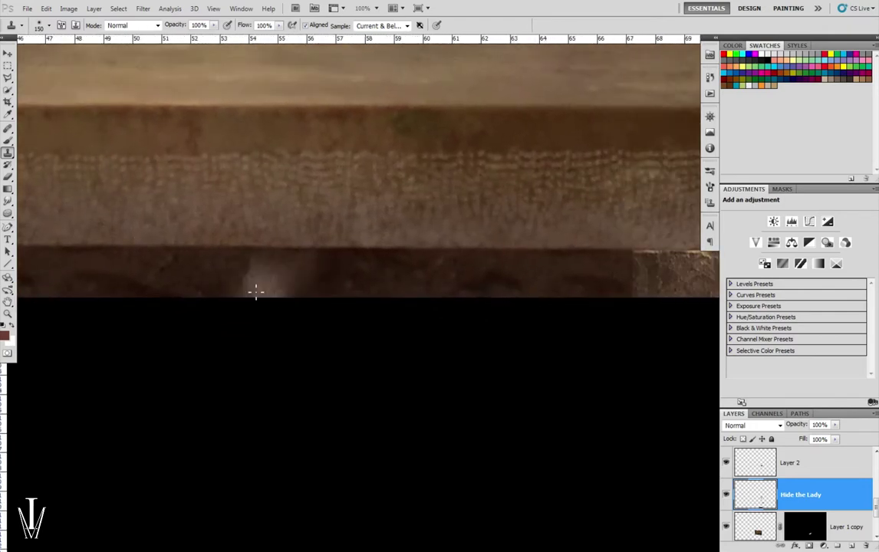
mouse_move(255, 291)
mouse_down()
mouse_move(434, 285)
mouse_move(387, 294)
mouse_up()
key(ctrl+minus)
key(j)
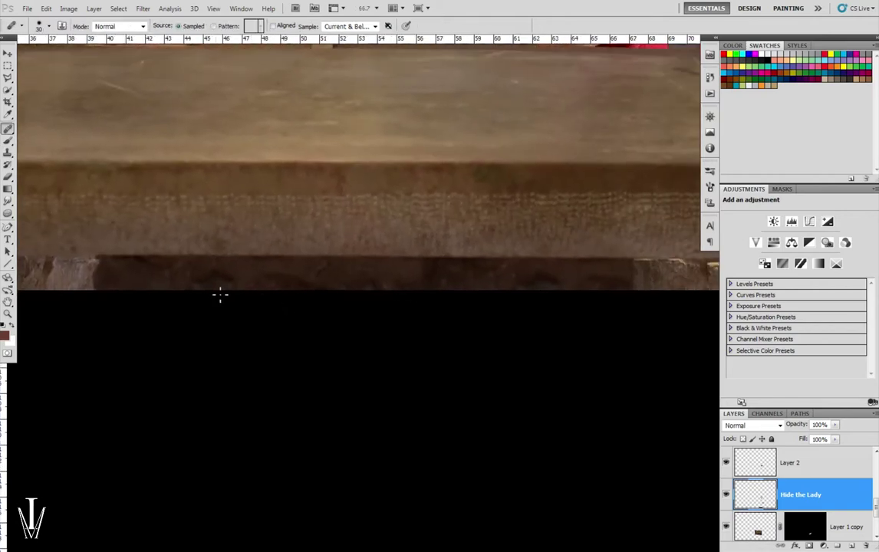
key(h)
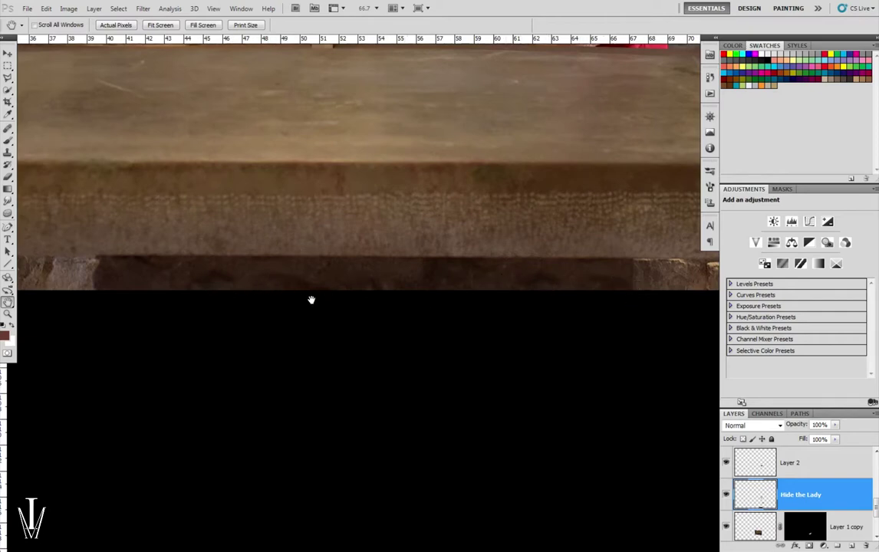
key(s)
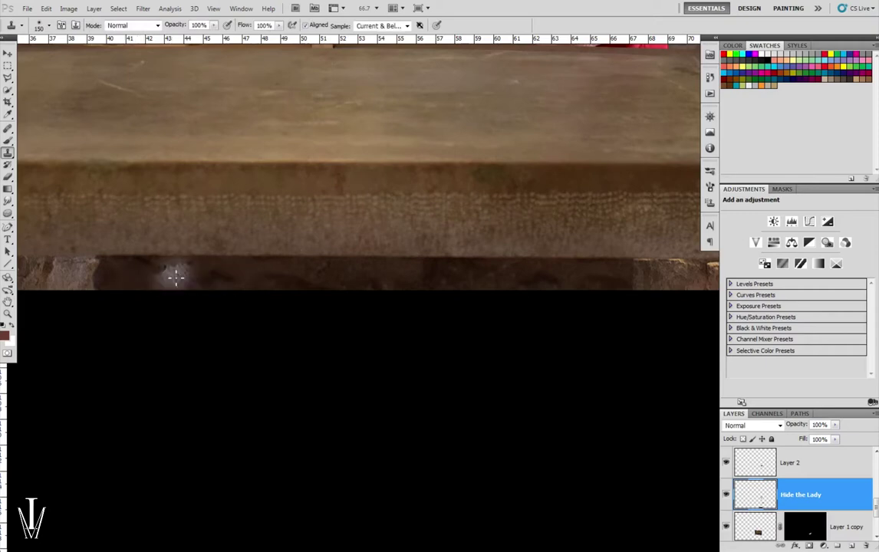
alt+click(134, 278)
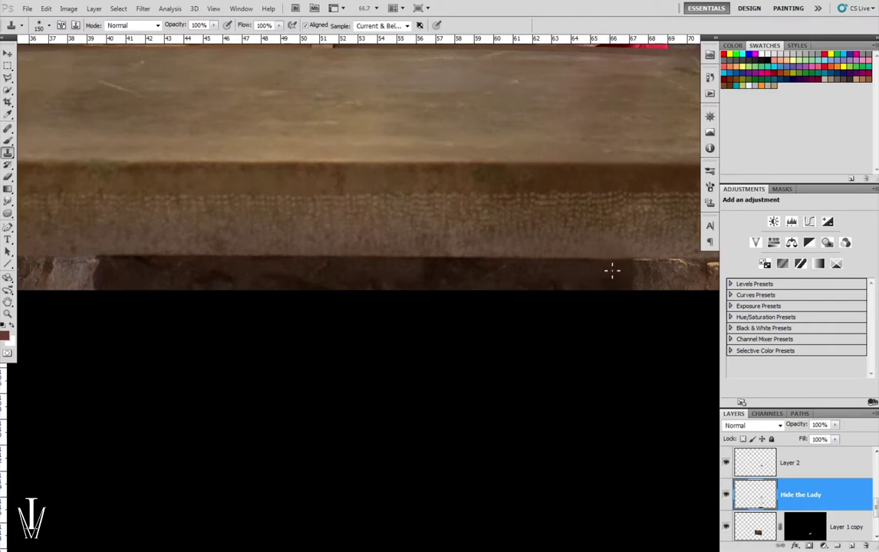
mouse_move(564, 218)
mouse_down()
mouse_move(576, 378)
mouse_move(584, 379)
mouse_up()
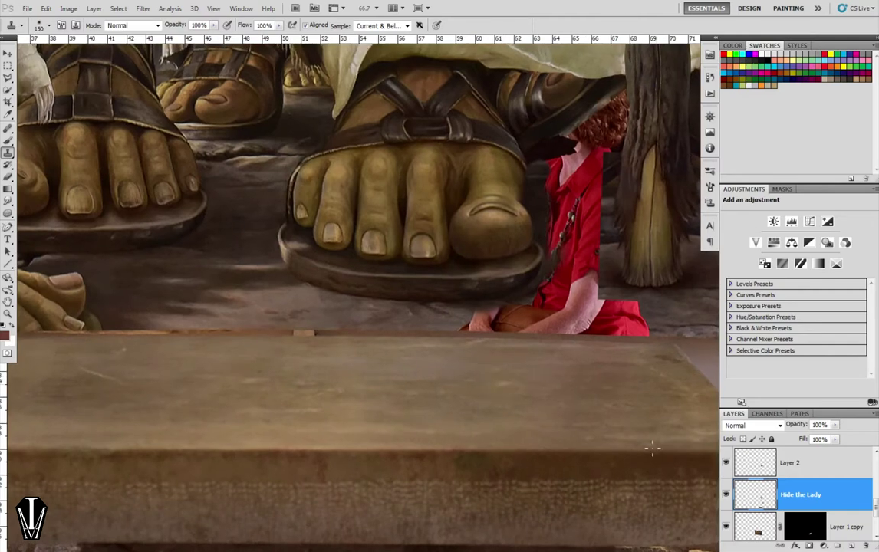
Load the Hide the Lady outline as a selection and clone ground over the brown ball by the hand.
ctrl+click(751, 495)
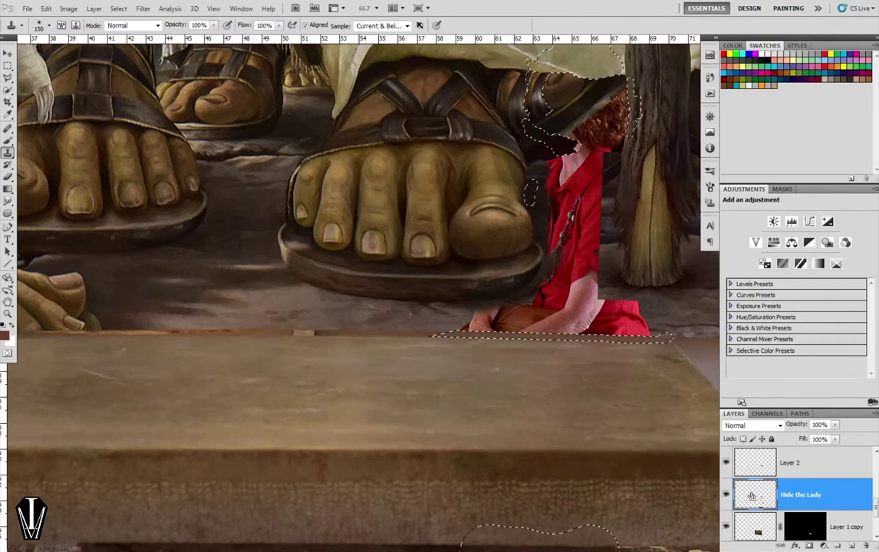
drag(561, 406, 456, 388)
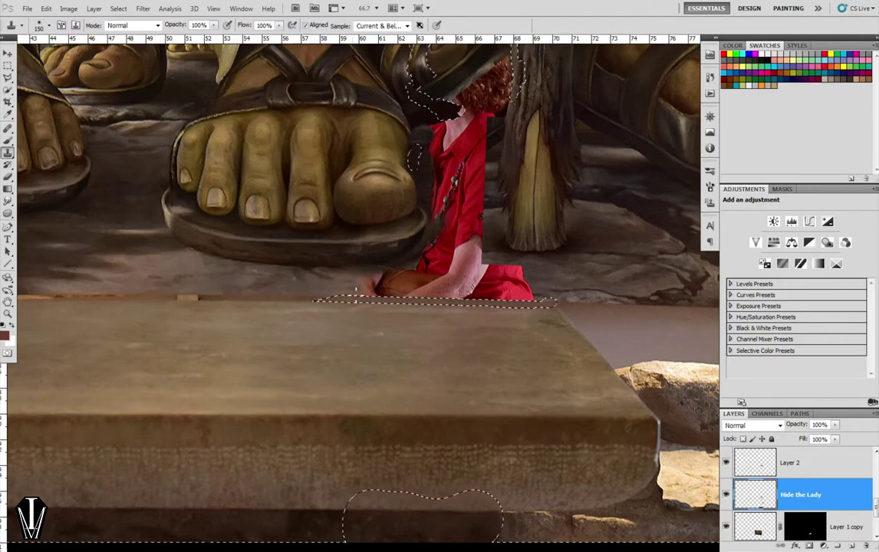
drag(368, 290, 507, 290)
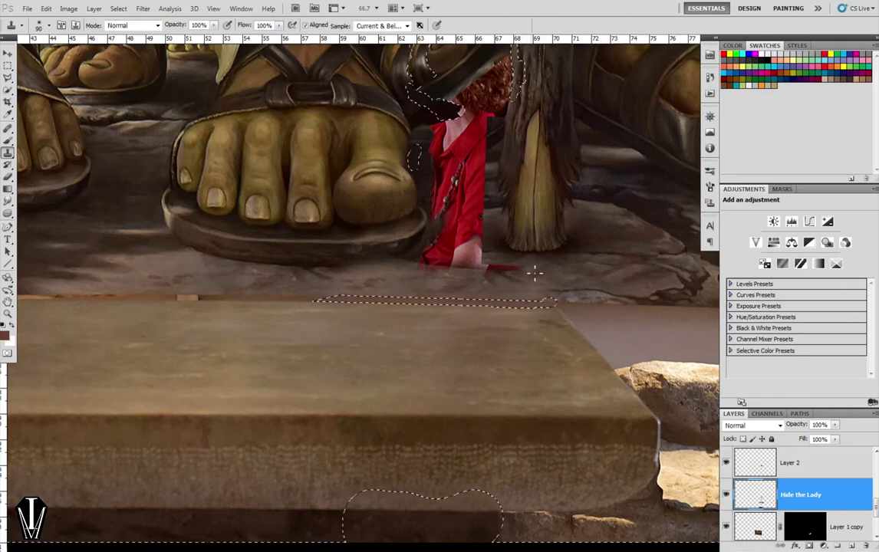
With a 90-px brush, cover the red skirt's lower edges with ground, then deselect.
key(bracketleft)
drag(530, 270, 426, 264)
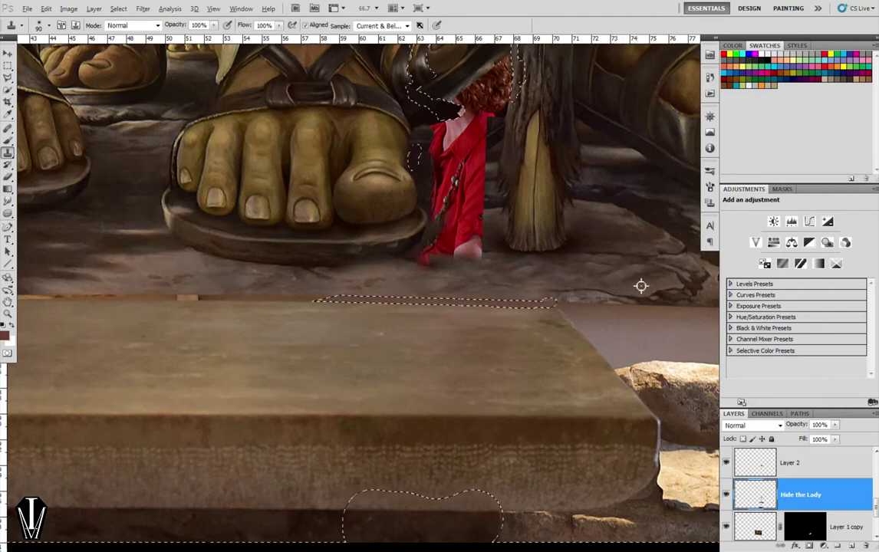
drag(432, 264, 470, 258)
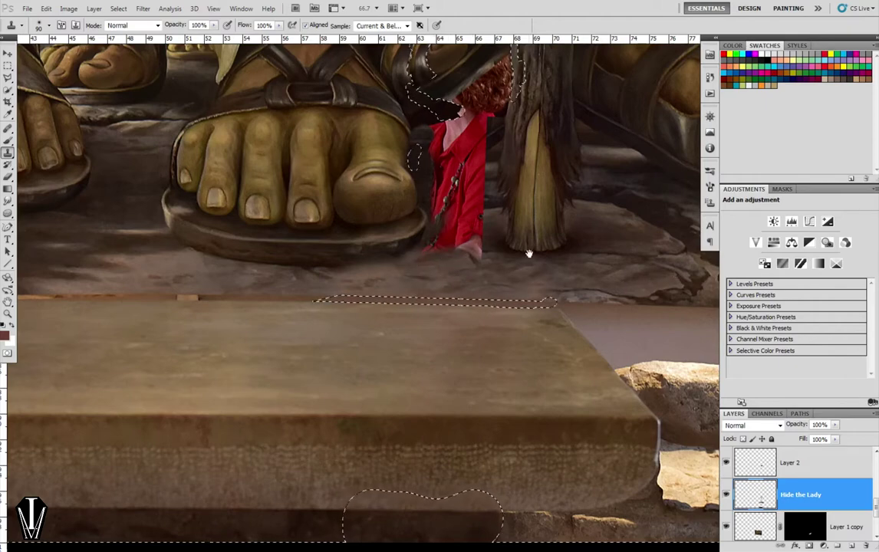
mouse_move(530, 252)
mouse_down()
mouse_move(579, 247)
mouse_move(421, 338)
mouse_up()
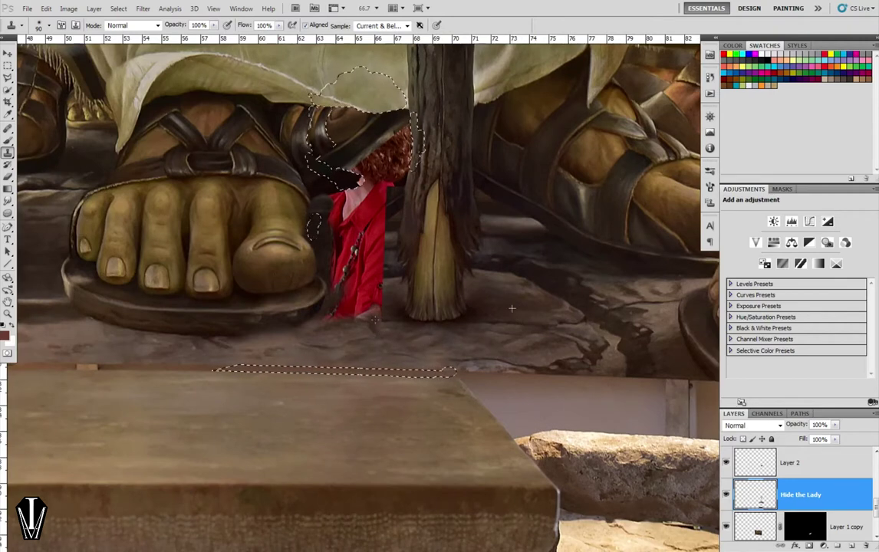
drag(378, 305, 411, 323)
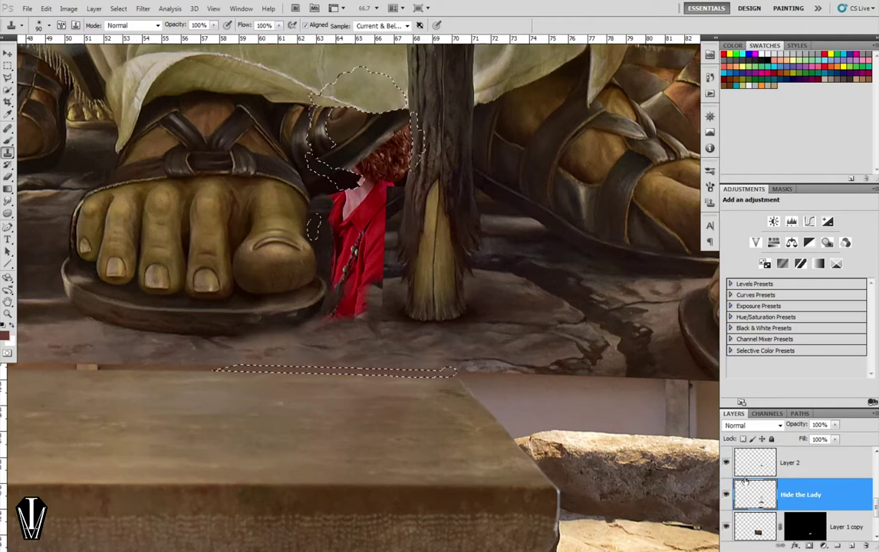
key(ctrl+d)
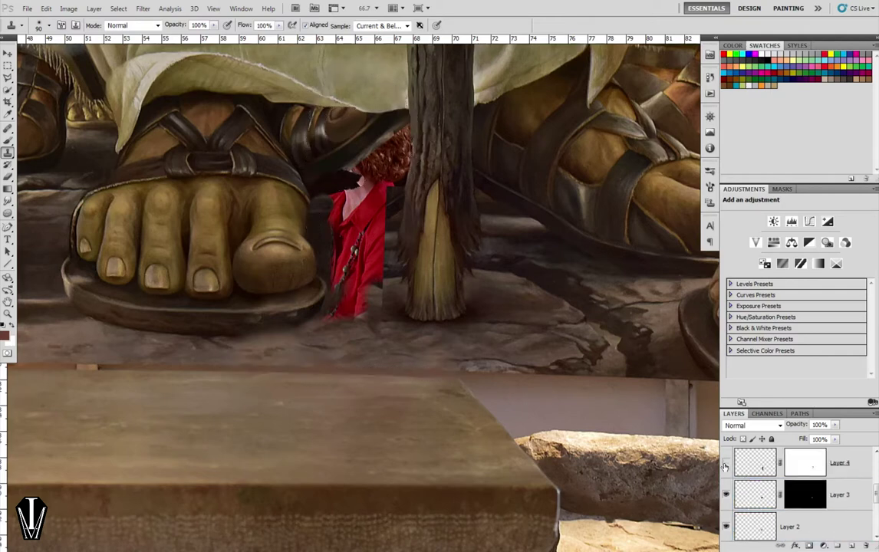
Compare with Layer 4 toggled, then paint black on its mask along the shirt's right edge.
click(726, 464)
click(726, 463)
click(726, 464)
click(725, 464)
click(725, 464)
click(725, 464)
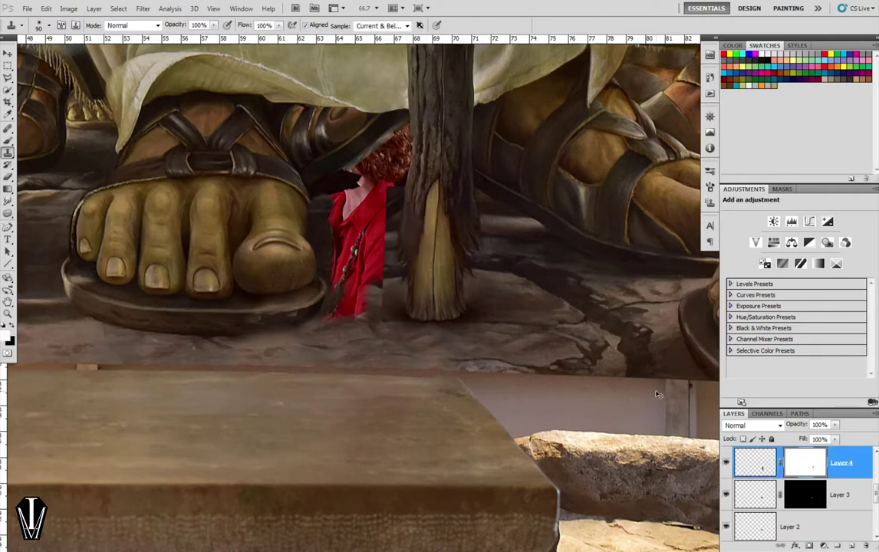
key(ctrl+plus)
key(ctrl+plus)
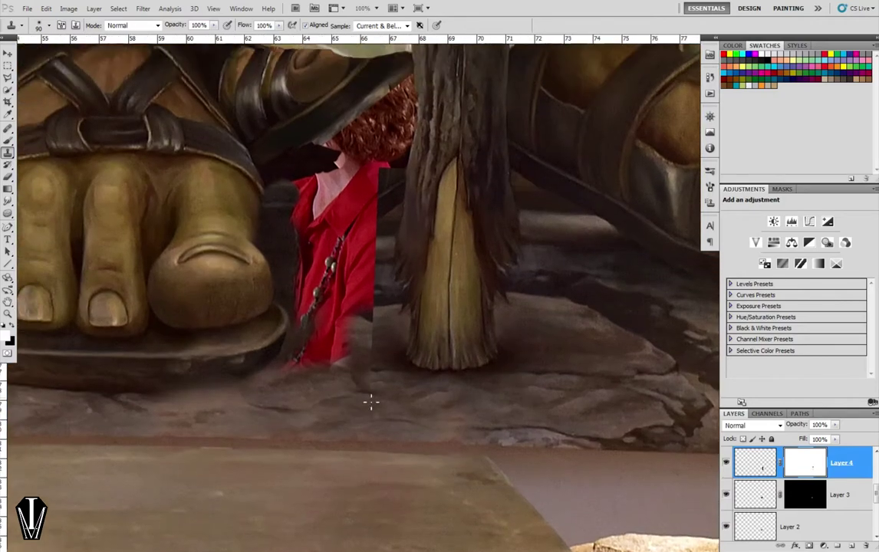
key(b)
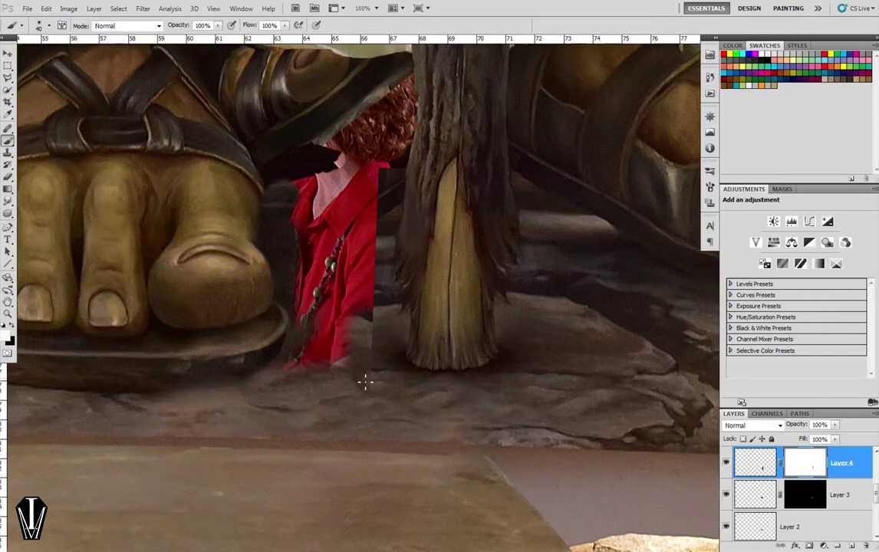
key(x)
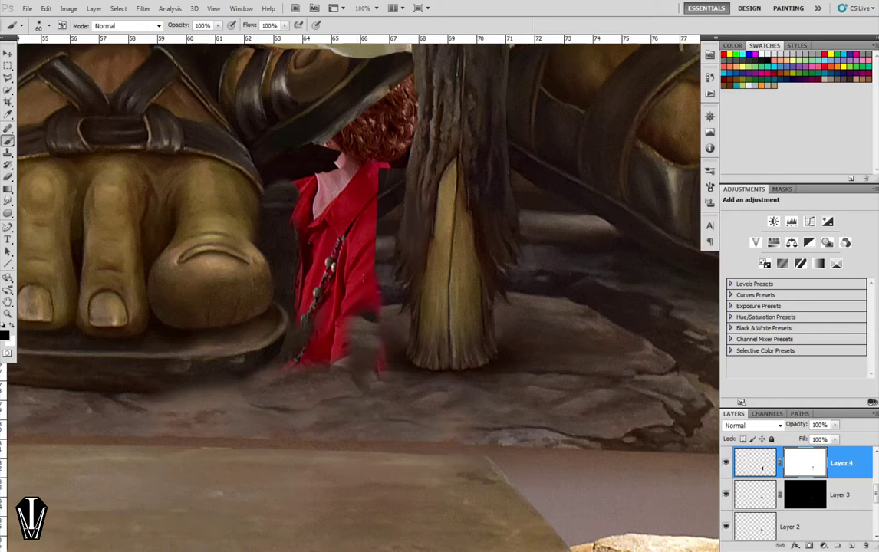
mouse_move(363, 249)
mouse_down()
mouse_move(372, 159)
mouse_move(390, 175)
mouse_up()
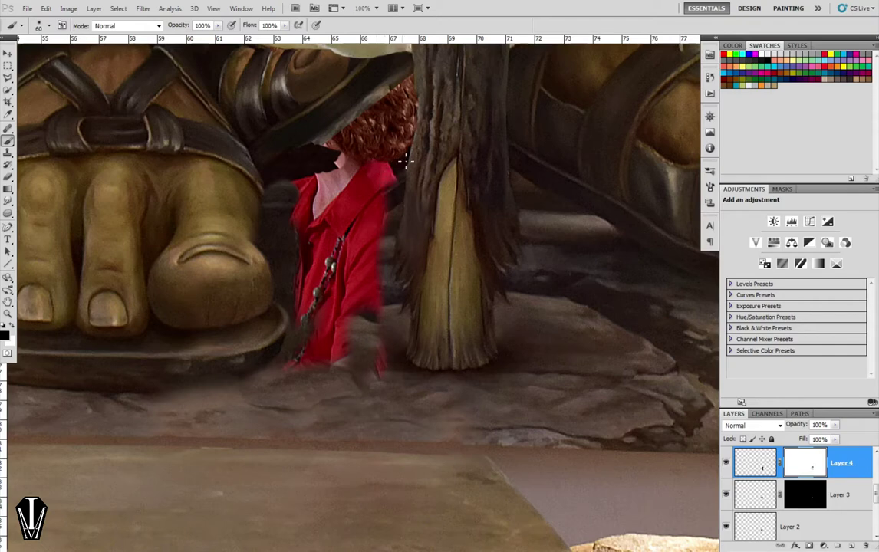
Toggle the Hide the Lady layer on and off to compare the cloning.
mouse_move(595, 391)
mouse_down()
mouse_move(576, 367)
mouse_move(534, 395)
mouse_up()
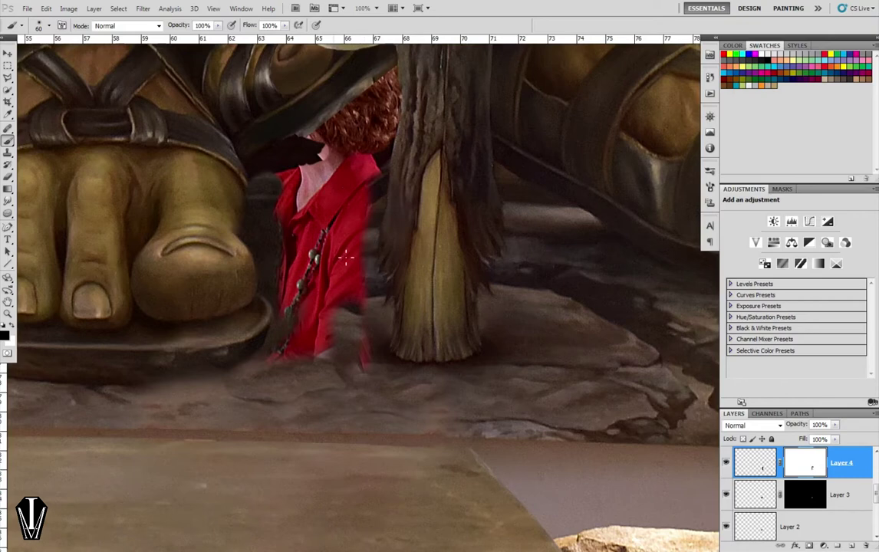
scroll(773, 460, down, 1)
scroll(775, 475, down, 1)
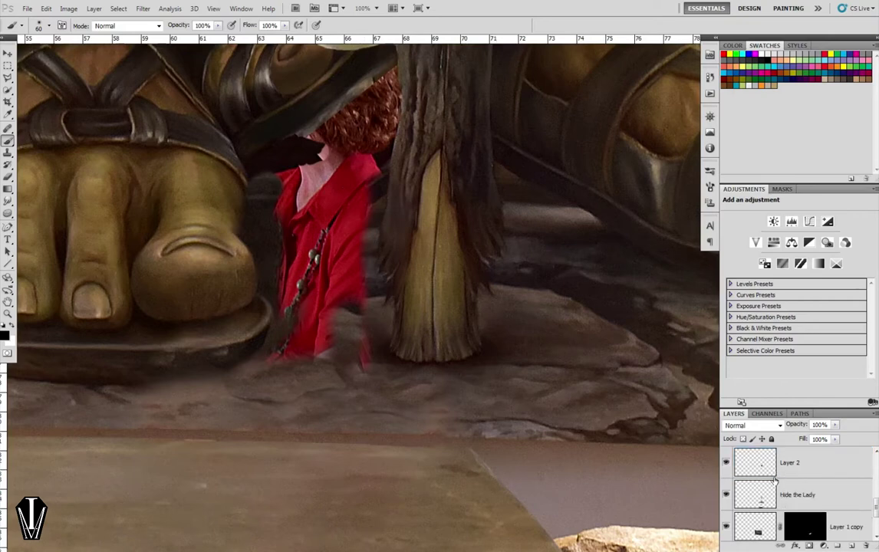
click(726, 497)
click(726, 497)
click(726, 496)
click(726, 496)
click(726, 496)
click(727, 496)
scroll(751, 476, up, 2)
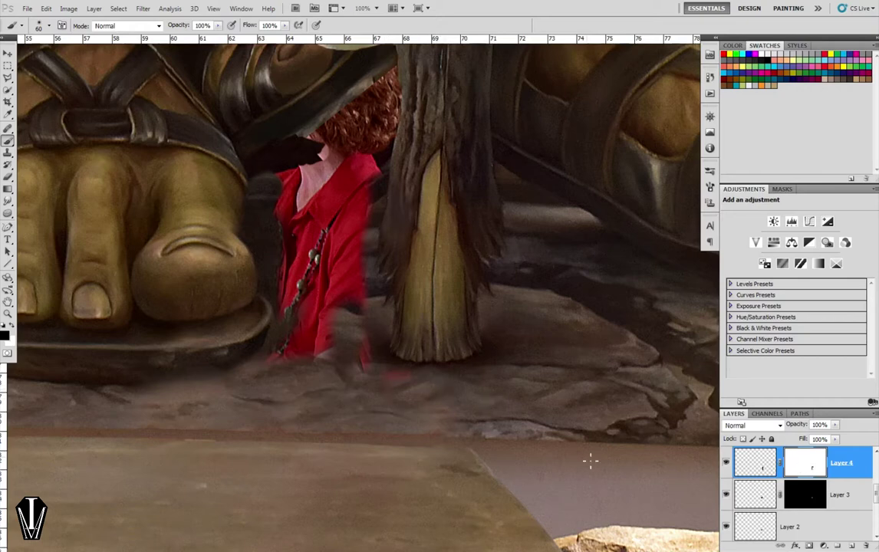
scroll(759, 495, down, 1)
scroll(766, 500, down, 1)
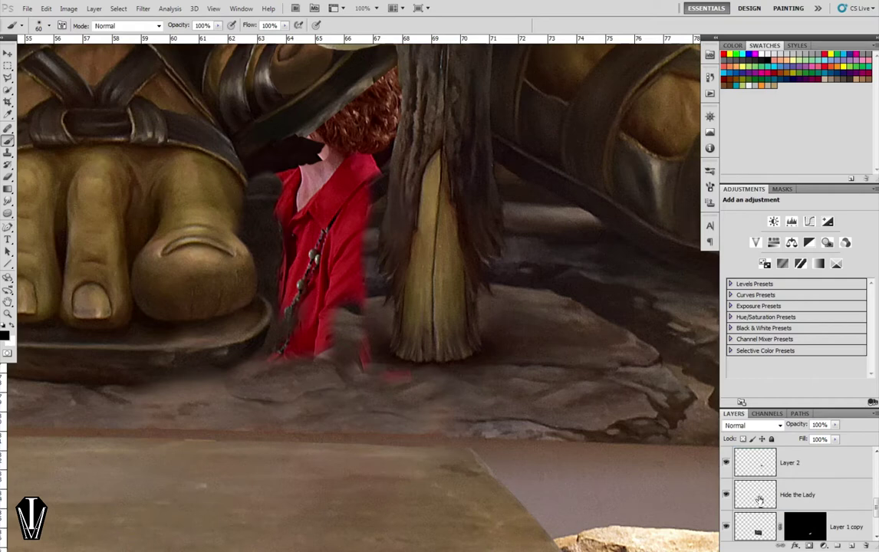
On the Hide the Lady layer, sample the floor beside the post as clone source.
click(759, 497)
scroll(402, 380, down, 1)
key(s)
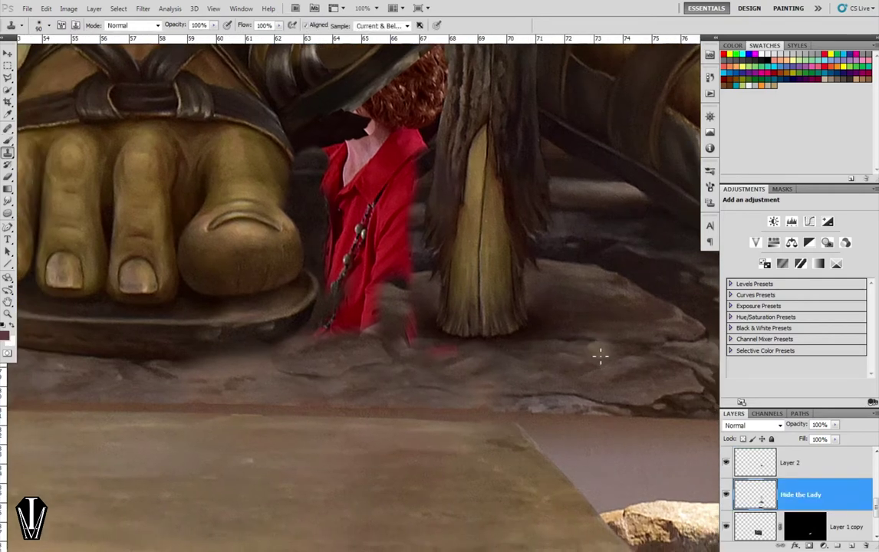
alt+click(450, 354)
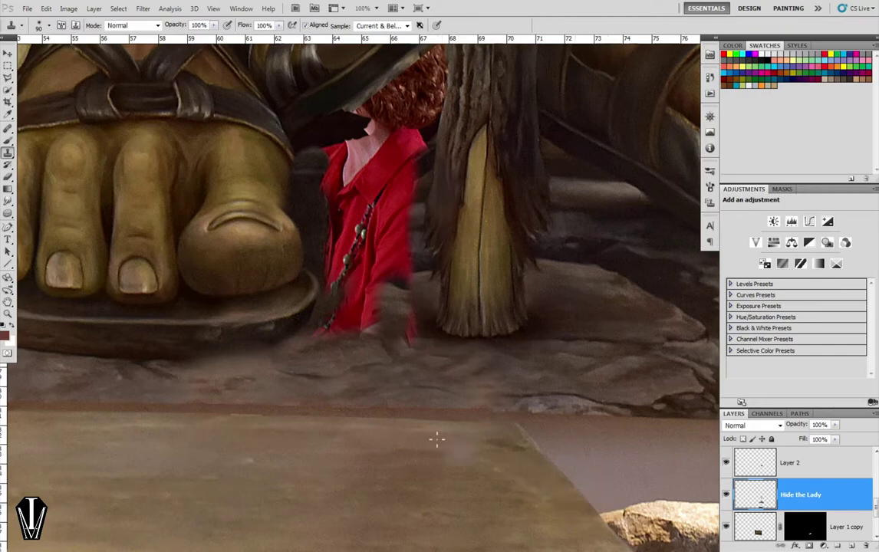
Clone grey stone floor over the lower part of the red figure.
drag(359, 326, 580, 326)
mouse_move(245, 329)
mouse_down()
mouse_move(421, 332)
mouse_move(660, 259)
mouse_move(450, 314)
mouse_move(55, 440)
mouse_move(445, 418)
mouse_move(170, 249)
mouse_up()
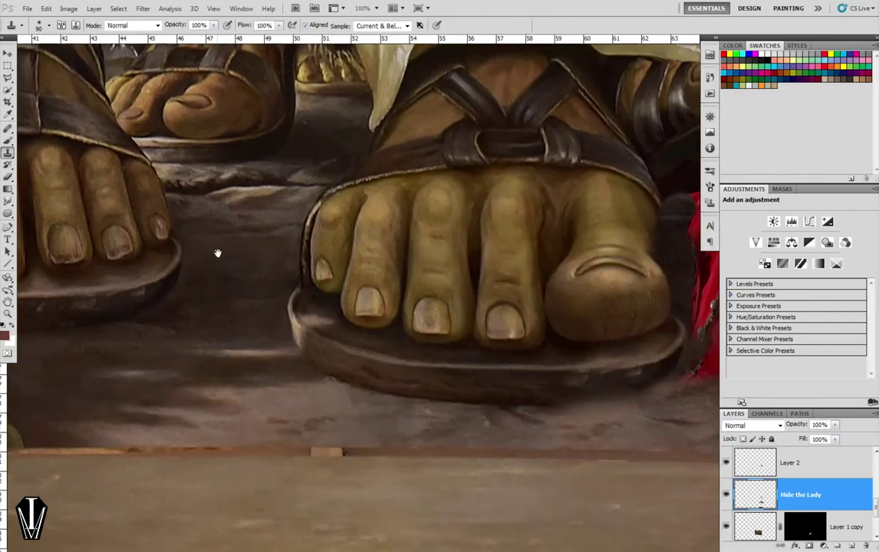
mouse_move(451, 308)
mouse_down()
mouse_move(198, 261)
mouse_move(486, 309)
mouse_up()
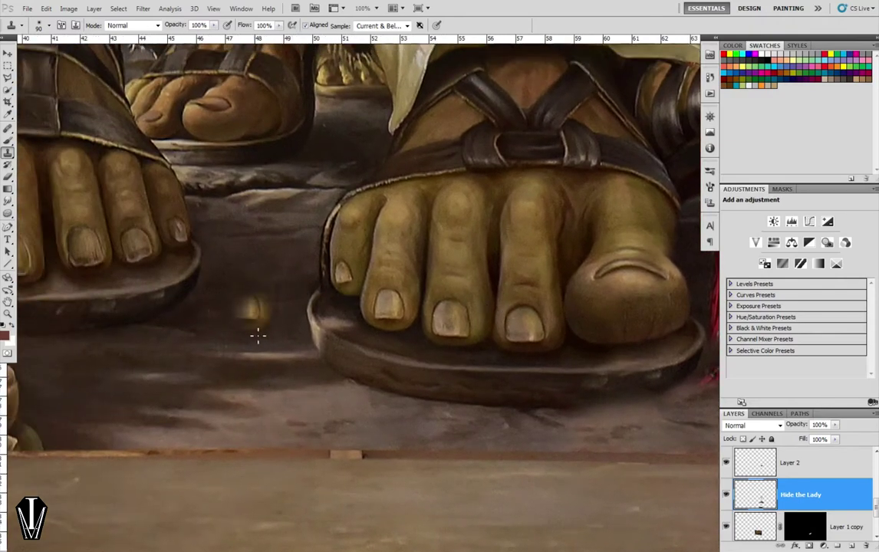
mouse_move(430, 310)
mouse_down()
mouse_move(208, 330)
mouse_move(153, 295)
mouse_up()
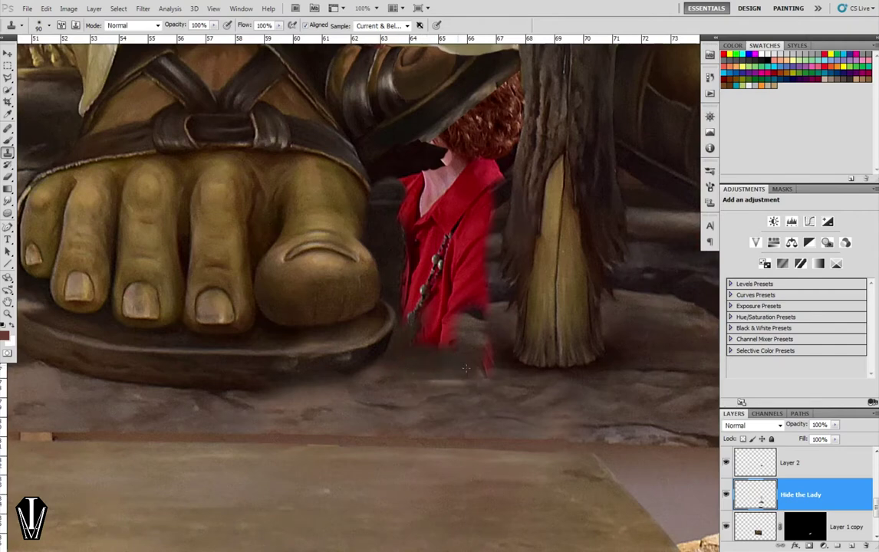
mouse_move(483, 349)
mouse_down()
mouse_move(441, 333)
mouse_move(370, 280)
mouse_move(372, 264)
mouse_move(461, 309)
mouse_up()
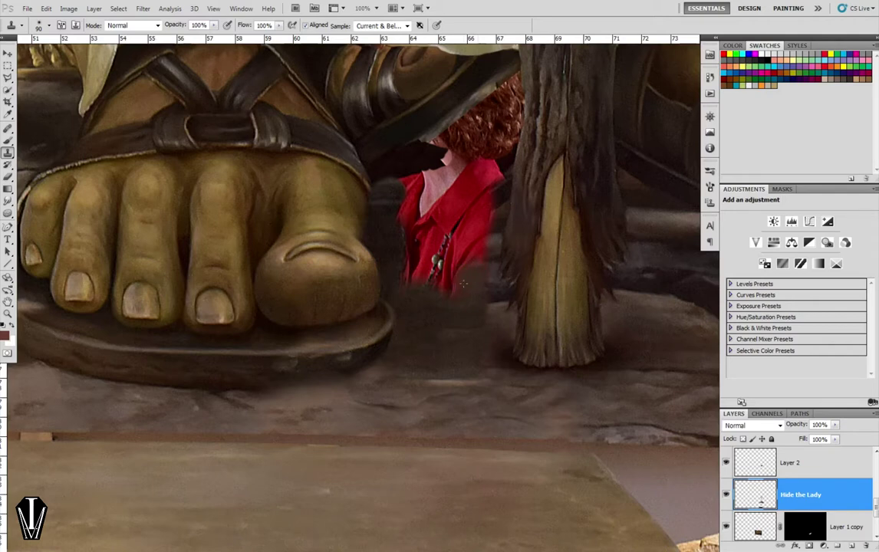
mouse_move(464, 282)
mouse_down()
mouse_move(413, 270)
mouse_move(368, 234)
mouse_move(430, 223)
mouse_move(484, 250)
mouse_up()
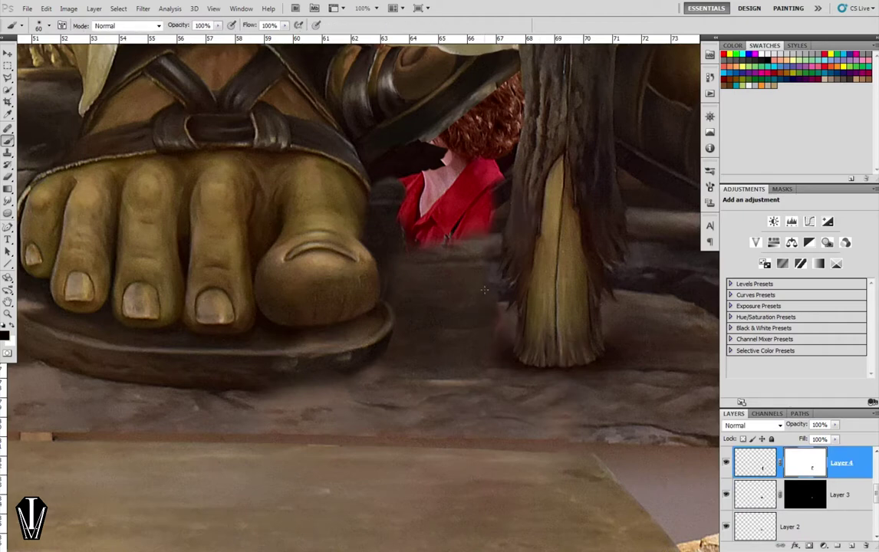
drag(488, 332, 490, 341)
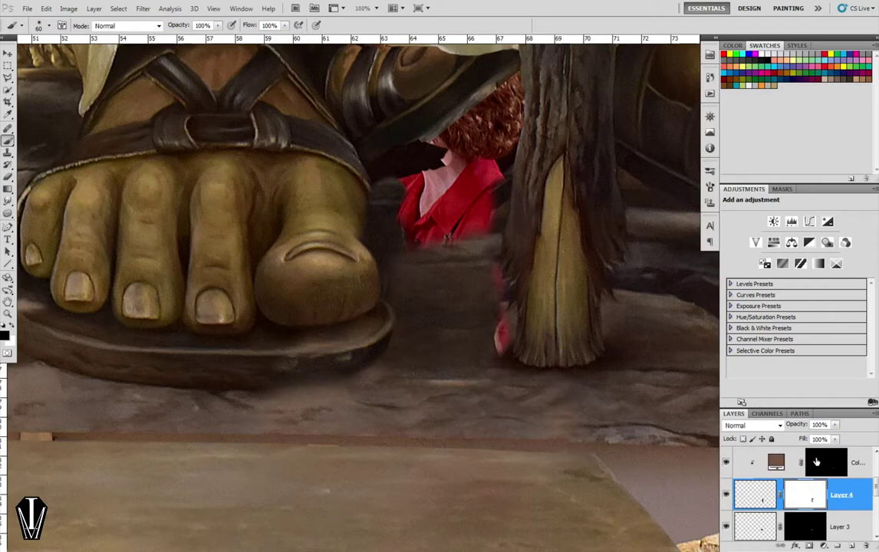
scroll(807, 476, down, 2)
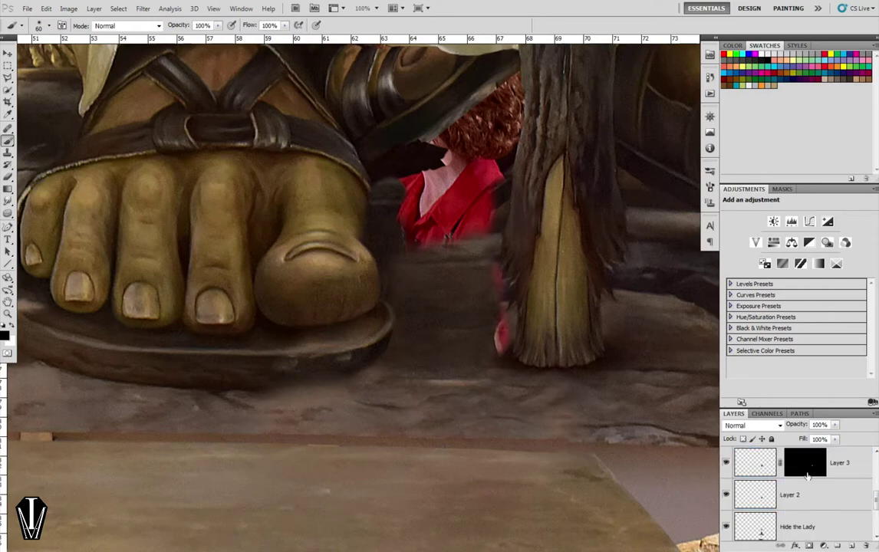
click(758, 527)
key(s)
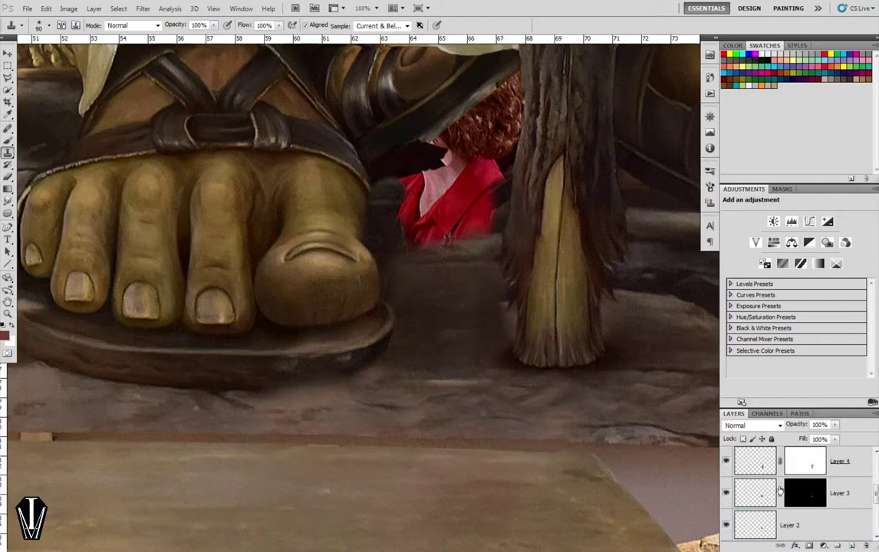
click(807, 496)
scroll(808, 496, up, 1)
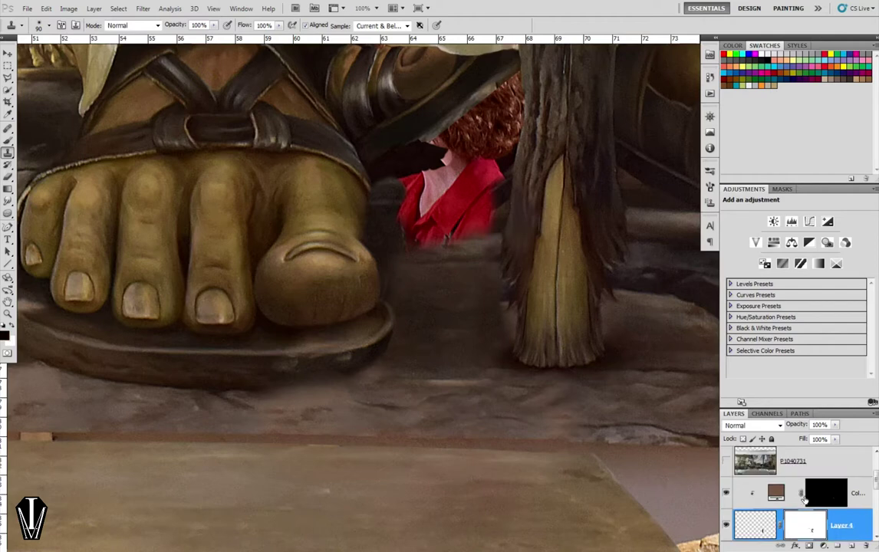
click(8, 199)
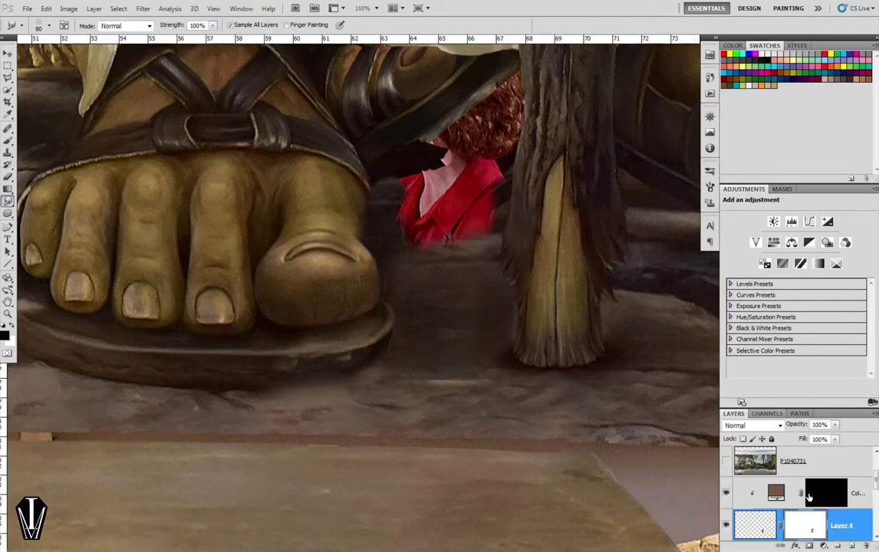
scroll(809, 498, down, 2)
scroll(803, 497, down, 2)
scroll(790, 502, down, 1)
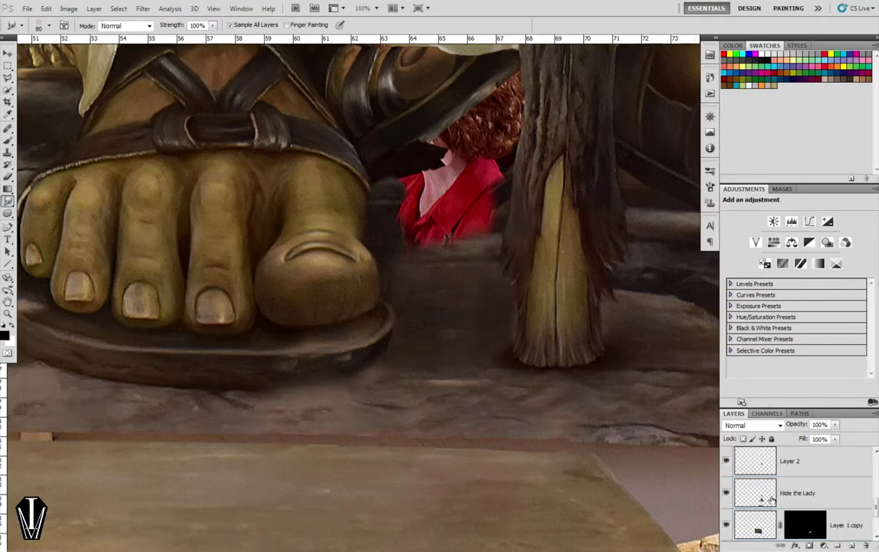
click(771, 499)
key(s)
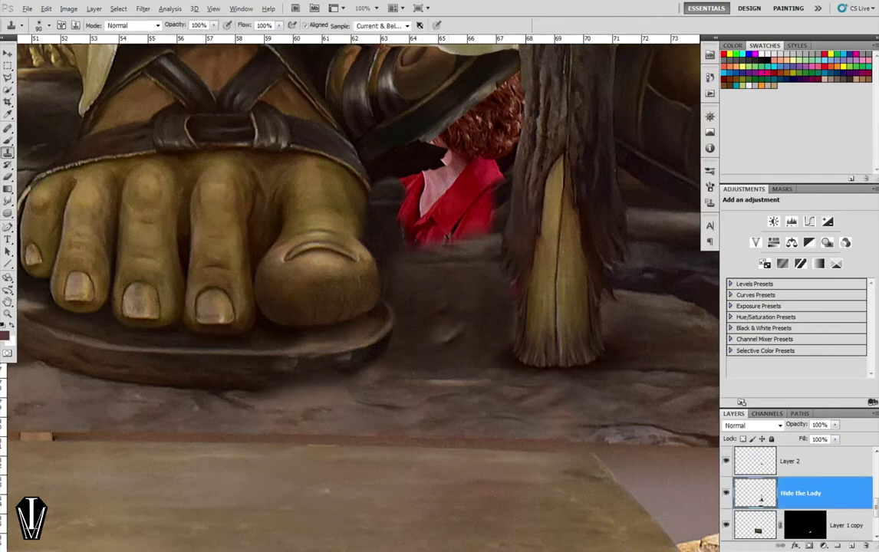
Clone dark floor texture below the red figure and beside the giant sandal.
drag(398, 299, 445, 332)
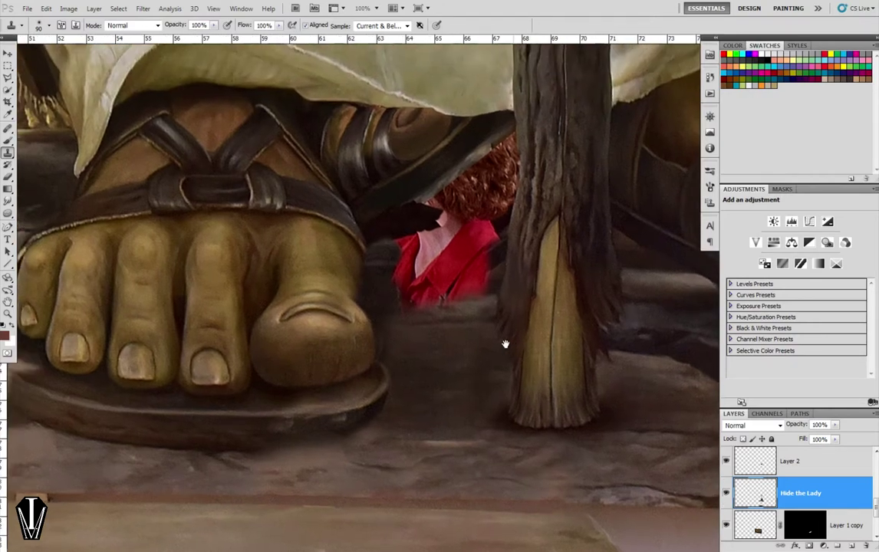
mouse_move(505, 345)
mouse_down()
mouse_move(295, 303)
mouse_move(169, 252)
mouse_up()
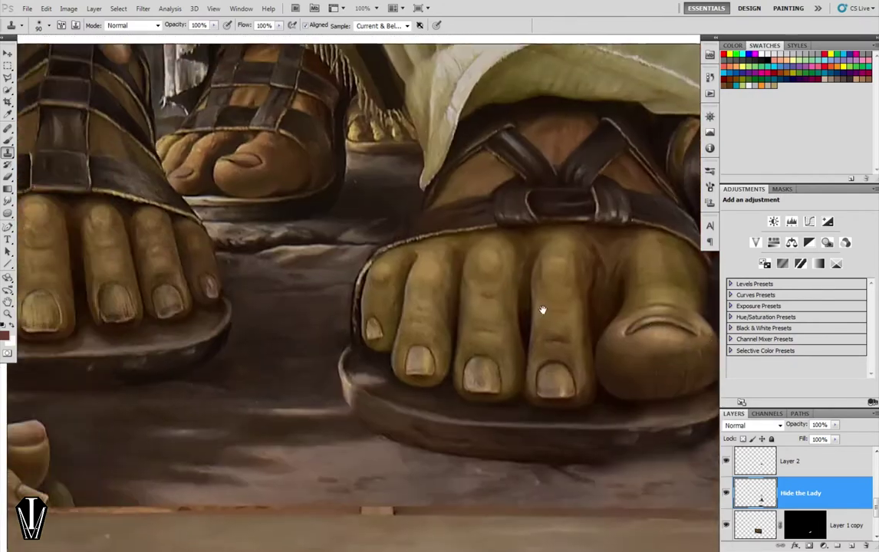
mouse_move(541, 311)
mouse_down()
mouse_move(421, 263)
mouse_move(277, 228)
mouse_move(238, 308)
mouse_move(421, 303)
mouse_move(519, 257)
mouse_move(381, 241)
mouse_move(334, 212)
mouse_move(242, 239)
mouse_move(449, 263)
mouse_move(291, 247)
mouse_move(349, 260)
mouse_up()
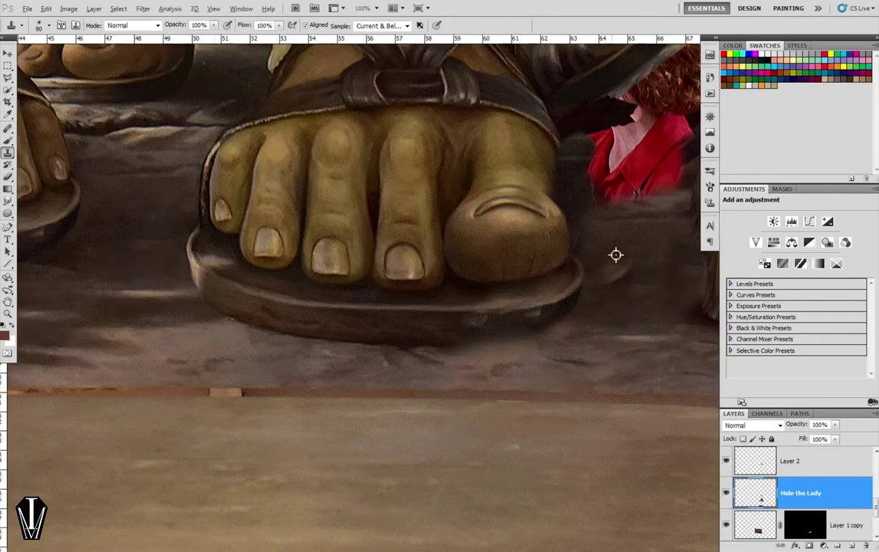
drag(667, 337, 624, 335)
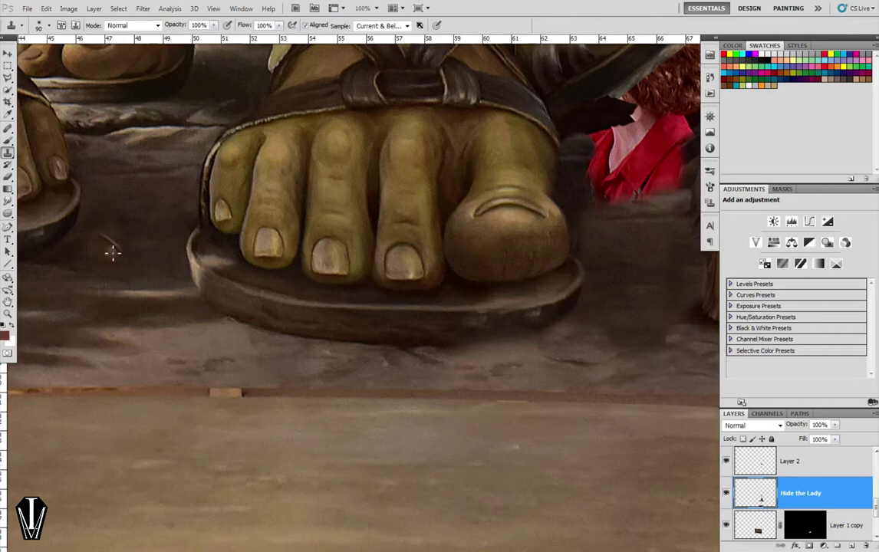
alt+click(119, 218)
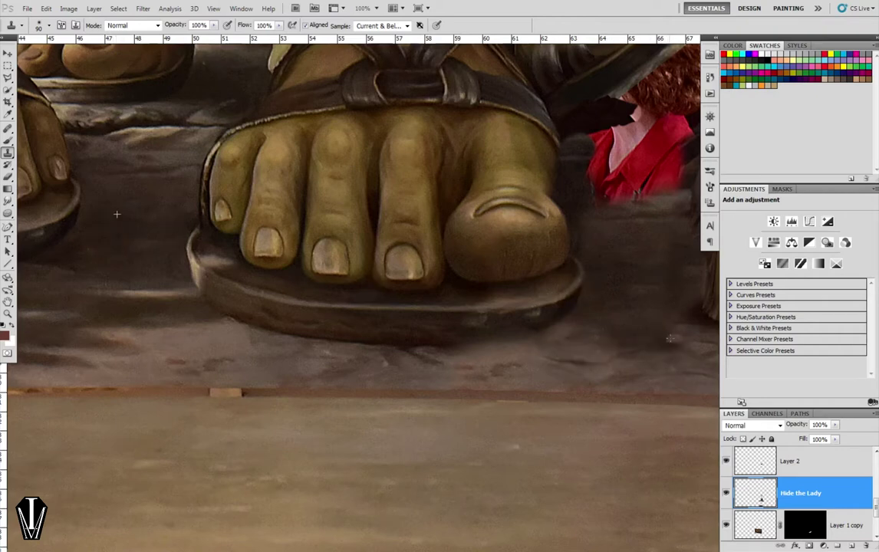
Brush a stroke on Layer 4's mask near the post, then reselect the Hide the Lady layer.
drag(606, 345, 376, 331)
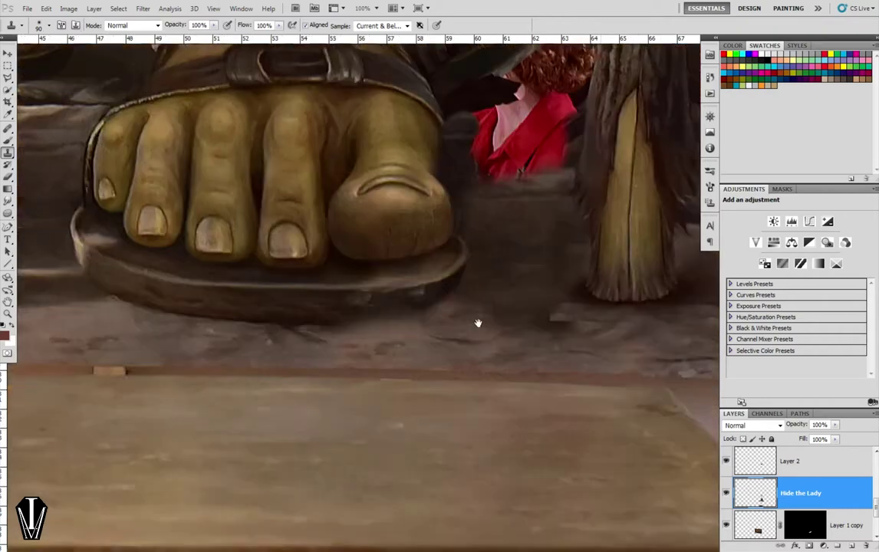
scroll(812, 497, up, 1)
scroll(811, 497, up, 1)
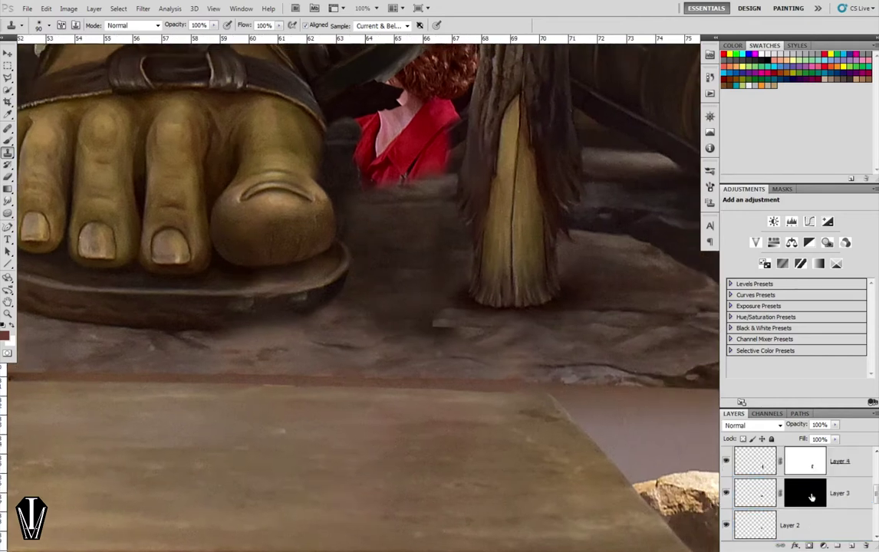
click(798, 473)
key(b)
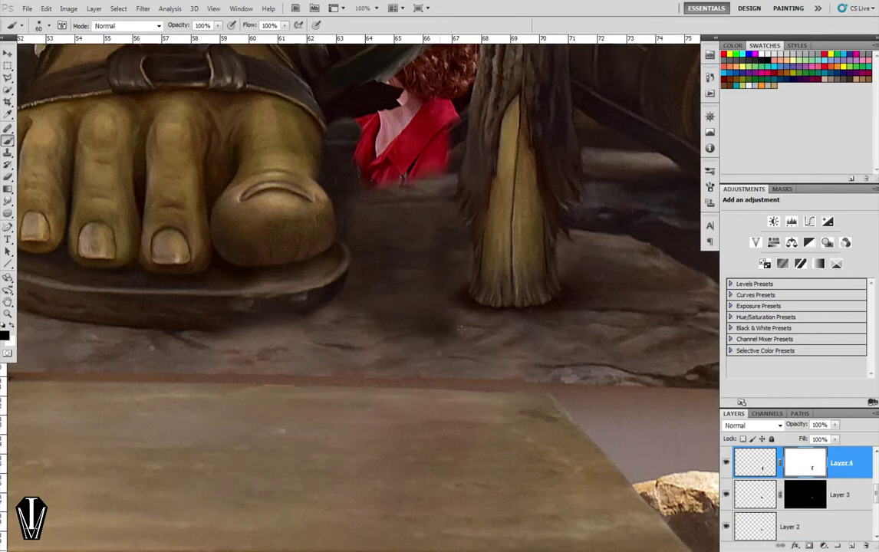
drag(519, 215, 524, 257)
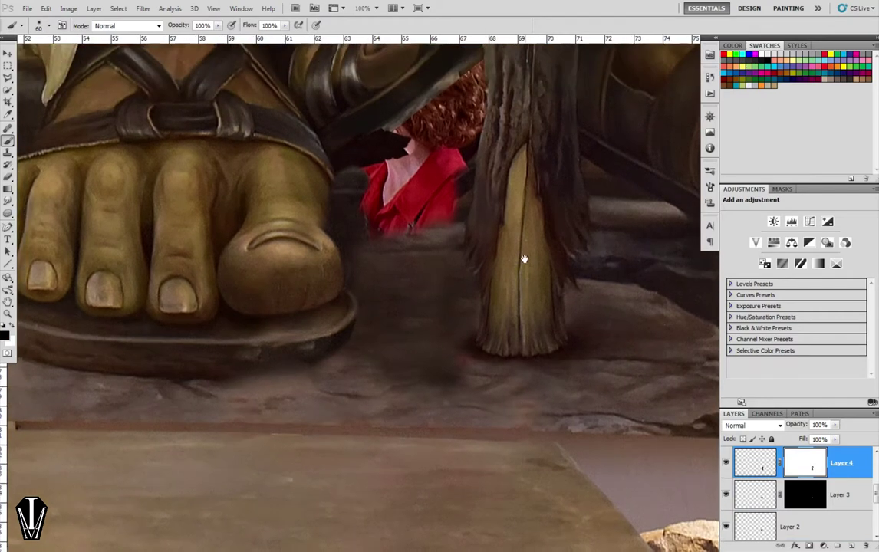
scroll(767, 495, down, 1)
scroll(770, 498, down, 1)
click(770, 498)
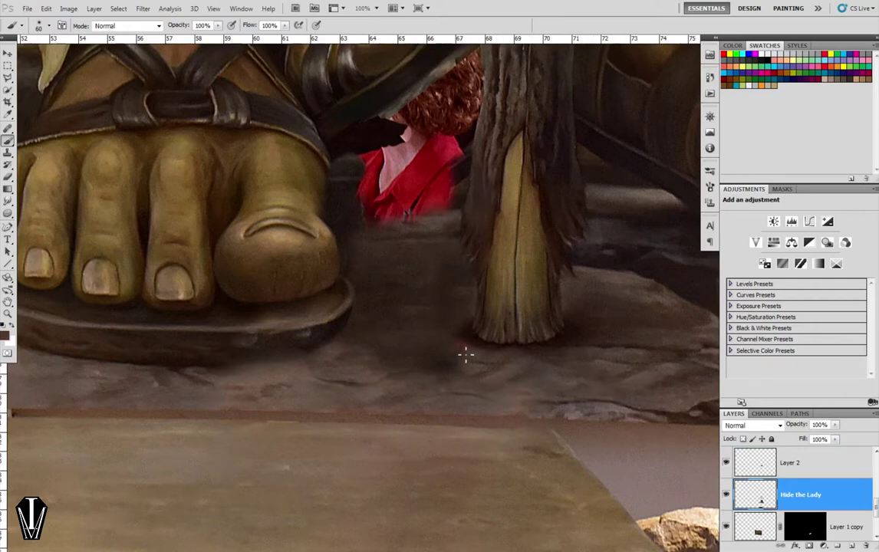
Clone floor over the reddish spot below the post and the area under the shirt.
key(s)
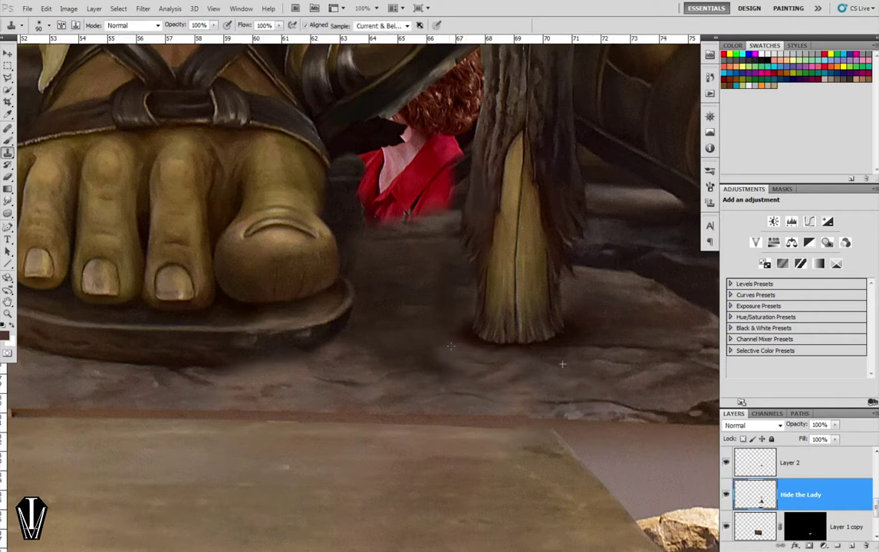
mouse_move(465, 363)
mouse_down()
mouse_move(445, 349)
mouse_move(512, 373)
mouse_move(450, 375)
mouse_up()
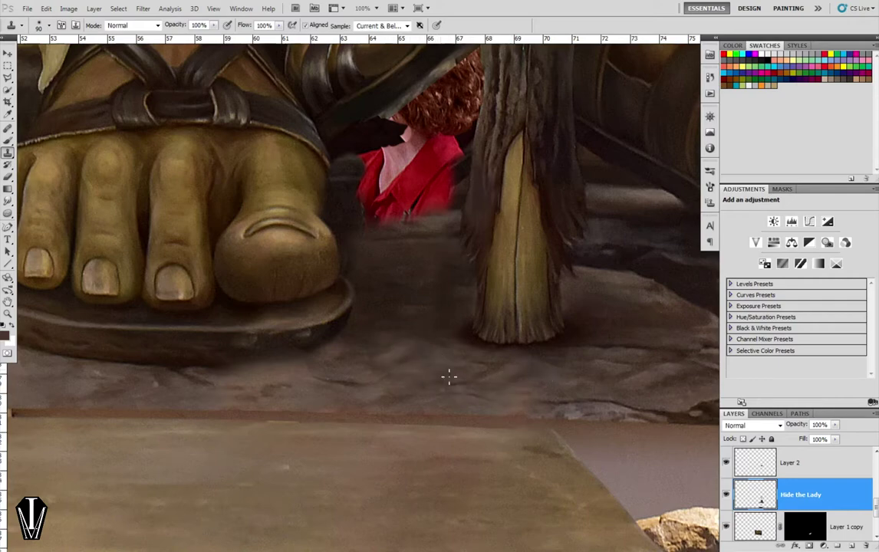
drag(510, 366, 647, 357)
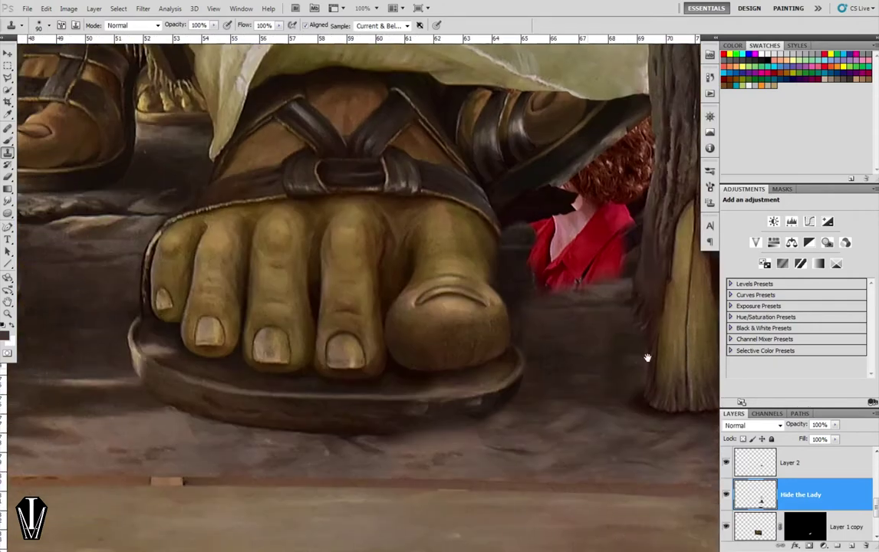
drag(251, 323, 398, 340)
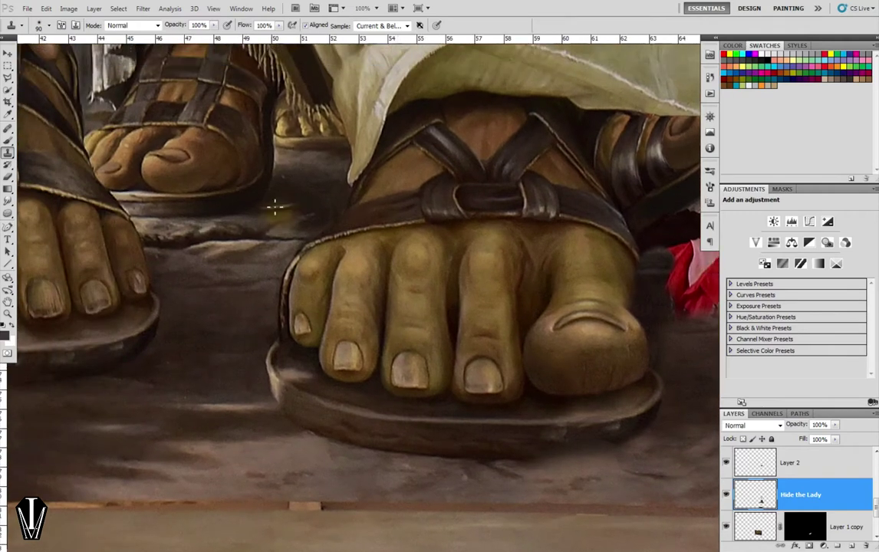
drag(490, 295, 215, 326)
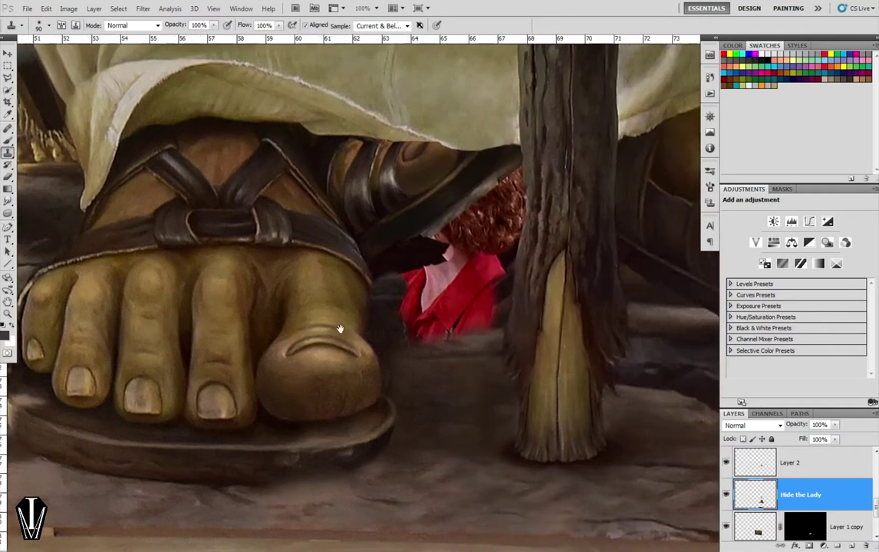
drag(408, 306, 408, 320)
drag(430, 368, 514, 363)
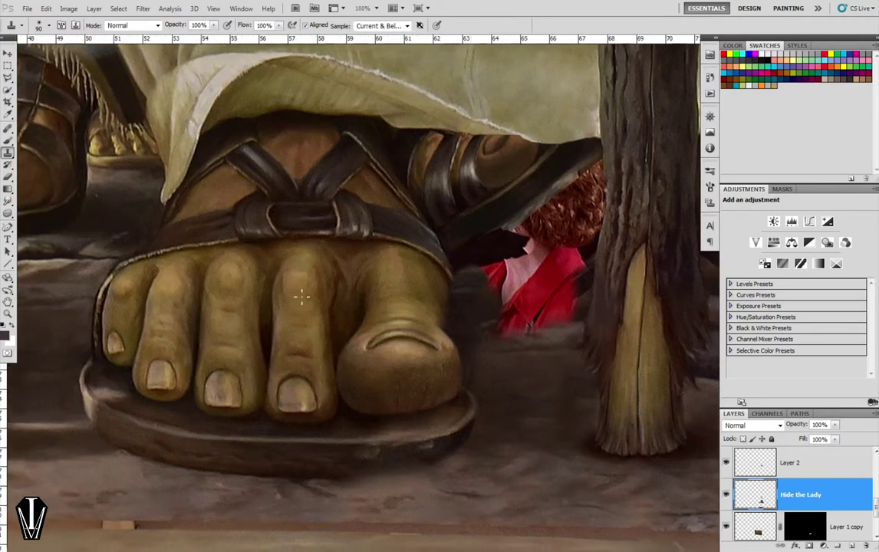
Cover the shirt's left edge and lower red shirt with cloned grey floor.
mouse_move(431, 303)
mouse_down()
mouse_move(500, 298)
mouse_move(498, 253)
mouse_move(470, 337)
mouse_up()
alt+click(469, 343)
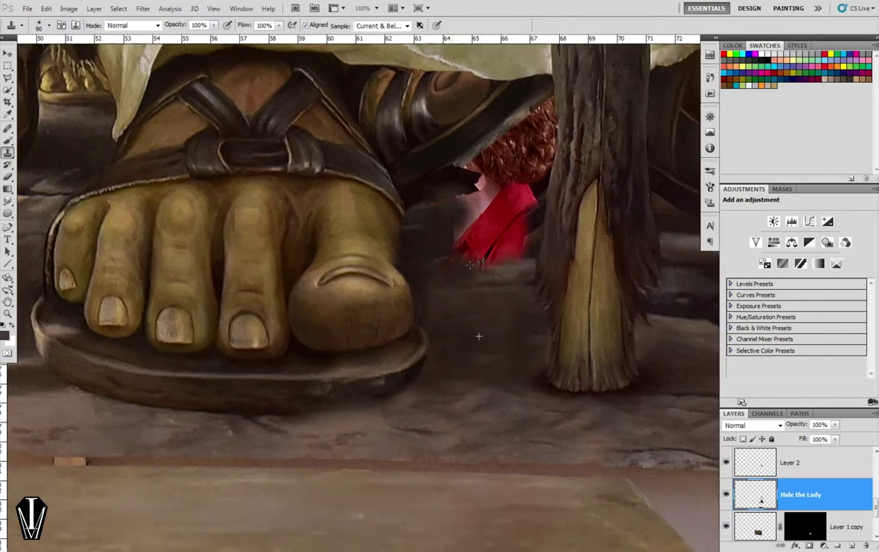
drag(454, 285, 477, 301)
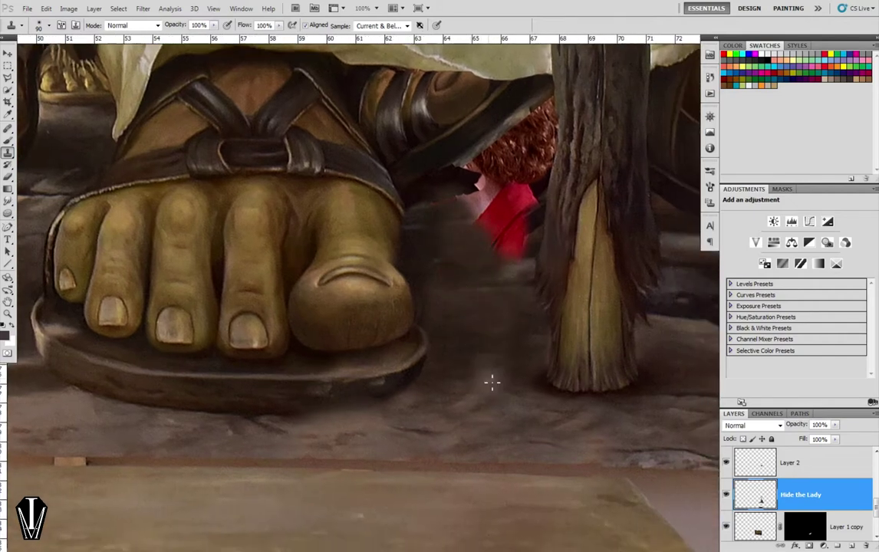
drag(491, 249, 521, 239)
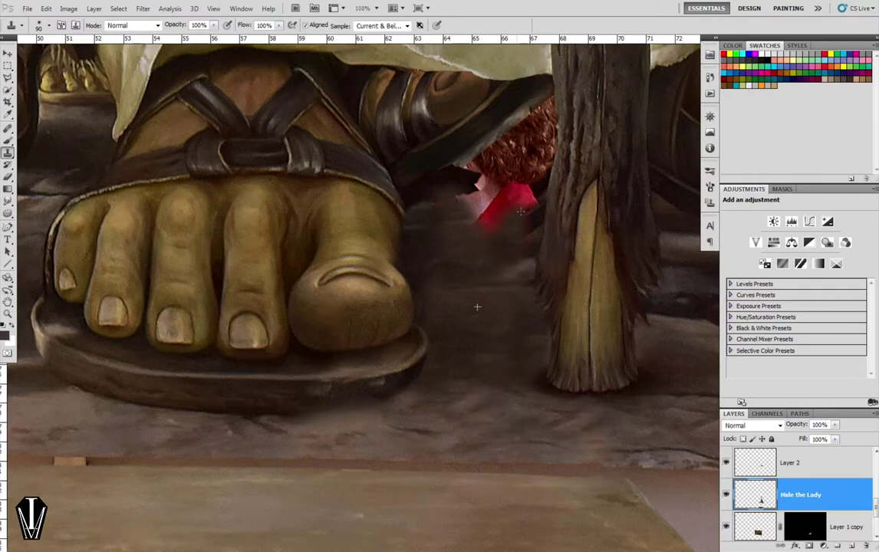
scroll(440, 289, left, 3)
scroll(449, 314, left, 3)
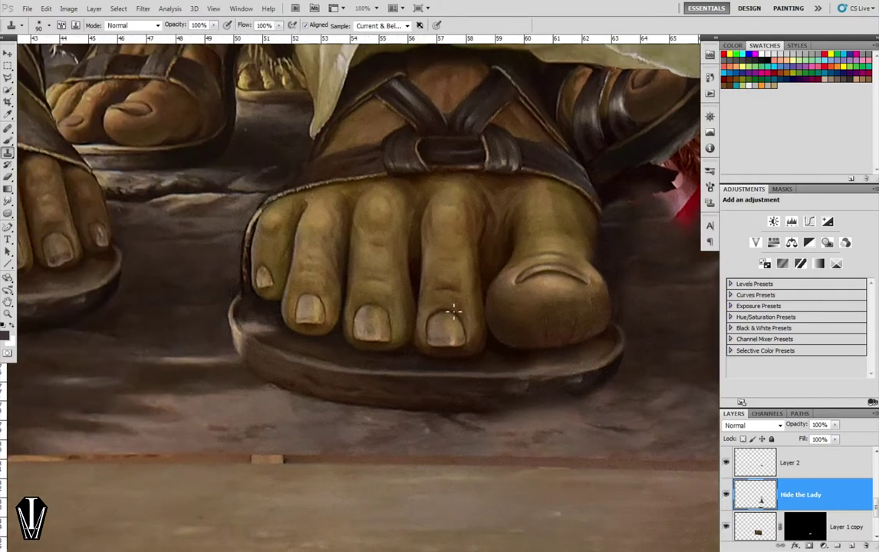
scroll(461, 287, right, 3)
scroll(460, 288, up, 1)
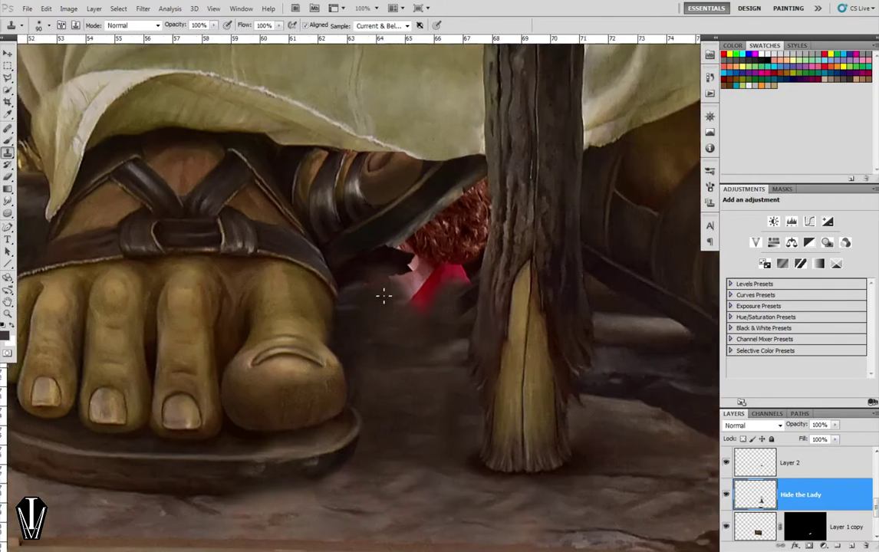
drag(385, 295, 389, 289)
Clone dark floor over the remaining red shirt and the strap edge beside the post base.
scroll(416, 366, left, 3)
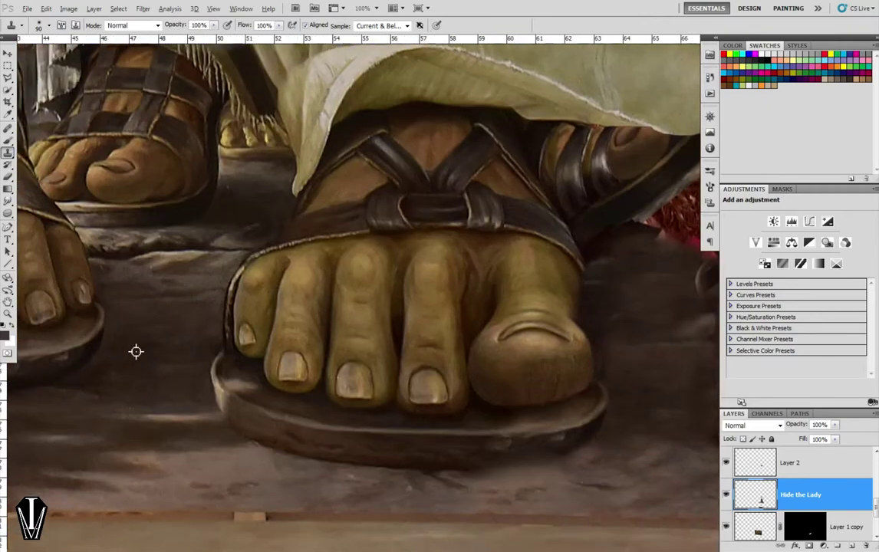
scroll(461, 343, right, 3)
scroll(461, 343, up, 1)
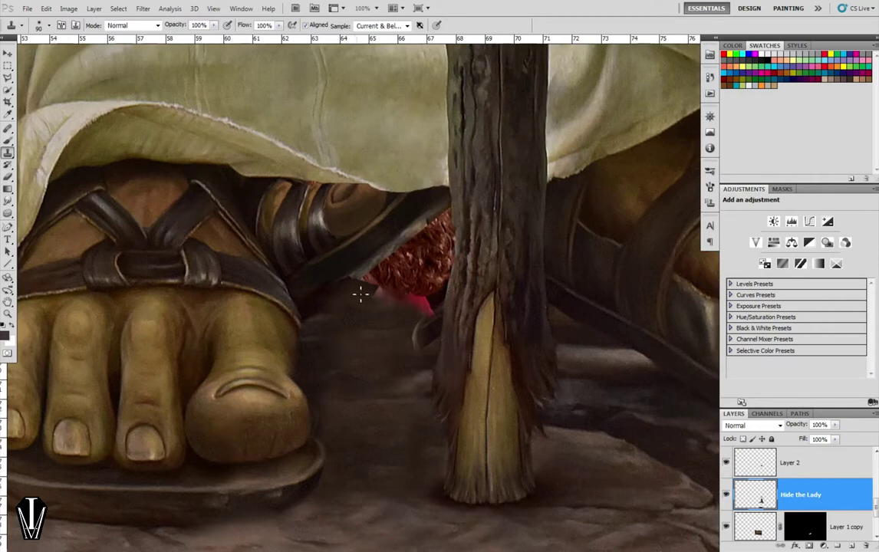
mouse_move(360, 293)
mouse_down()
mouse_move(385, 272)
mouse_move(404, 307)
mouse_up()
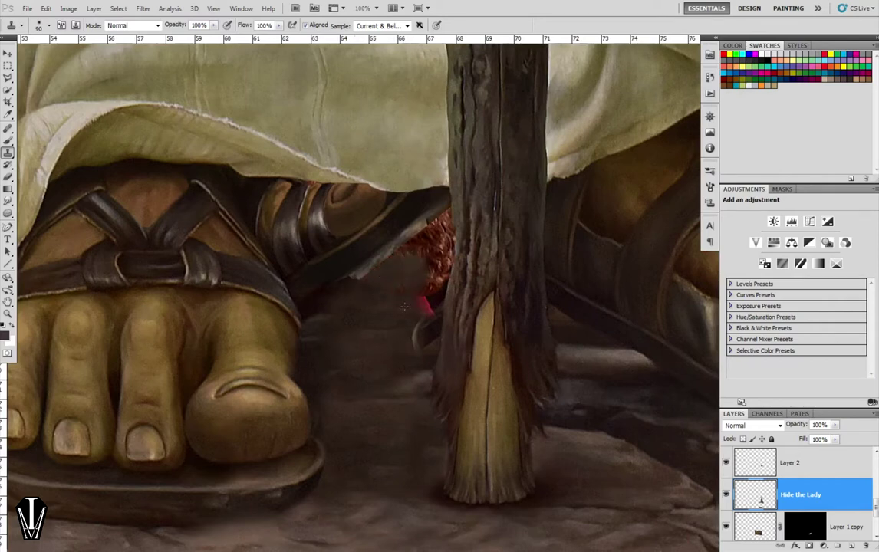
mouse_move(354, 423)
mouse_down()
mouse_move(337, 348)
mouse_move(253, 335)
mouse_up()
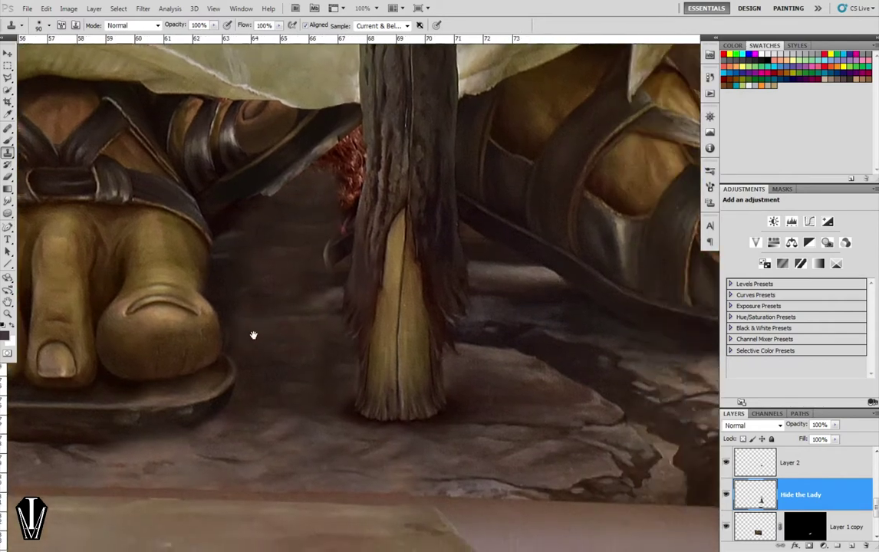
drag(318, 345, 367, 345)
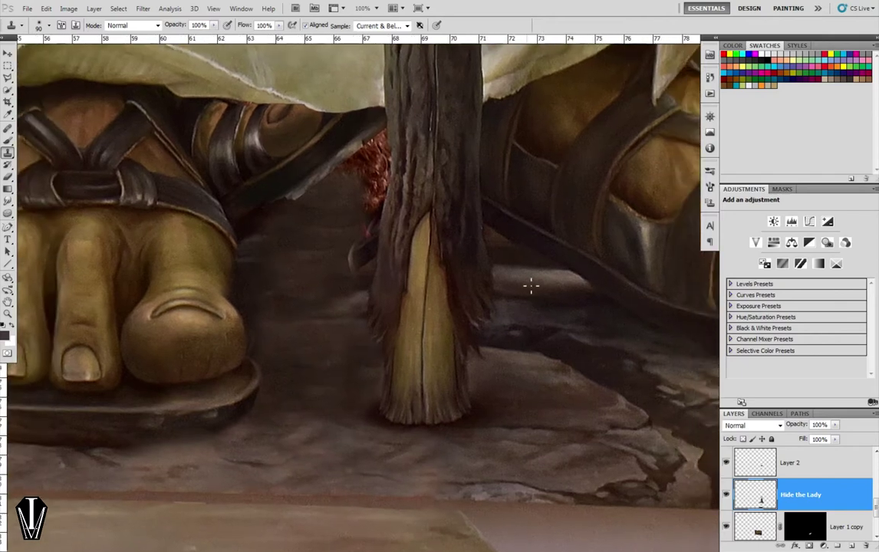
click(362, 259)
drag(360, 258, 353, 265)
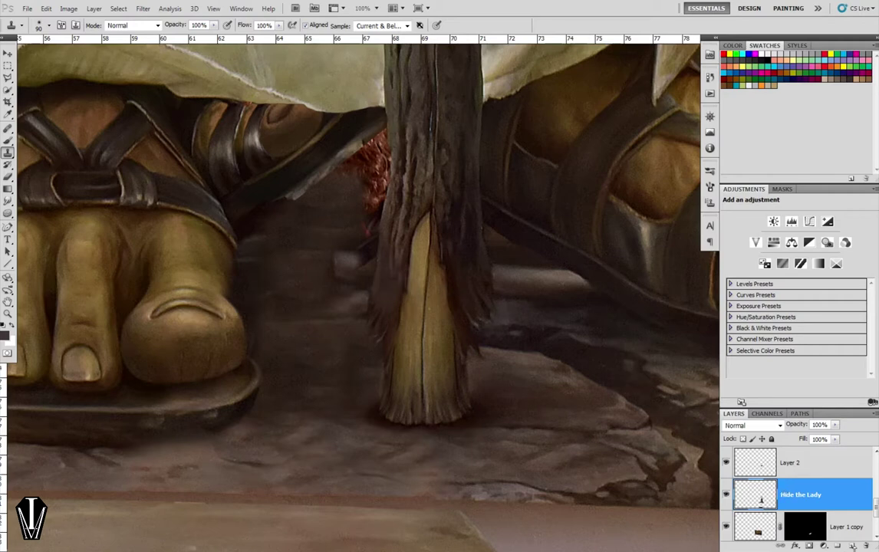
scroll(811, 508, down, 1)
scroll(811, 508, up, 1)
scroll(802, 483, up, 2)
On Hide the Lady, clone floor and shadow tones left of the post with a 150 brush.
click(809, 469)
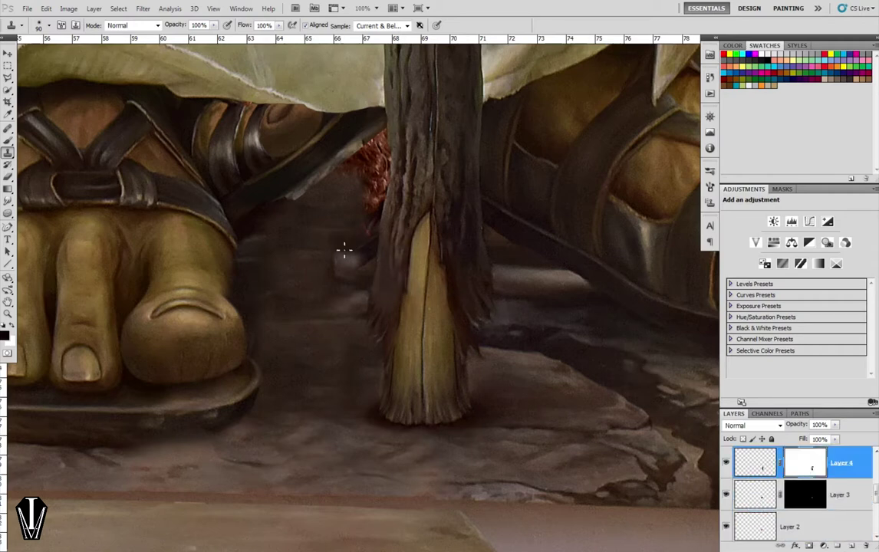
key(b)
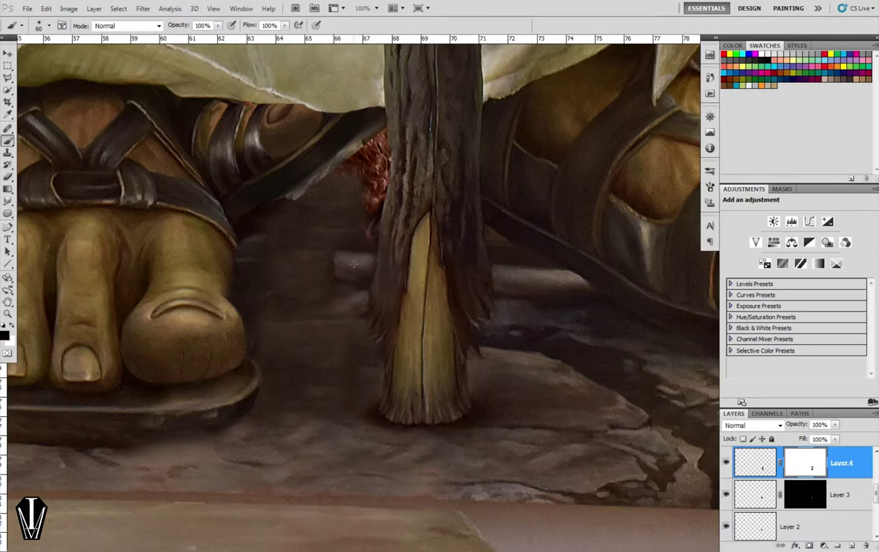
scroll(806, 483, down, 2)
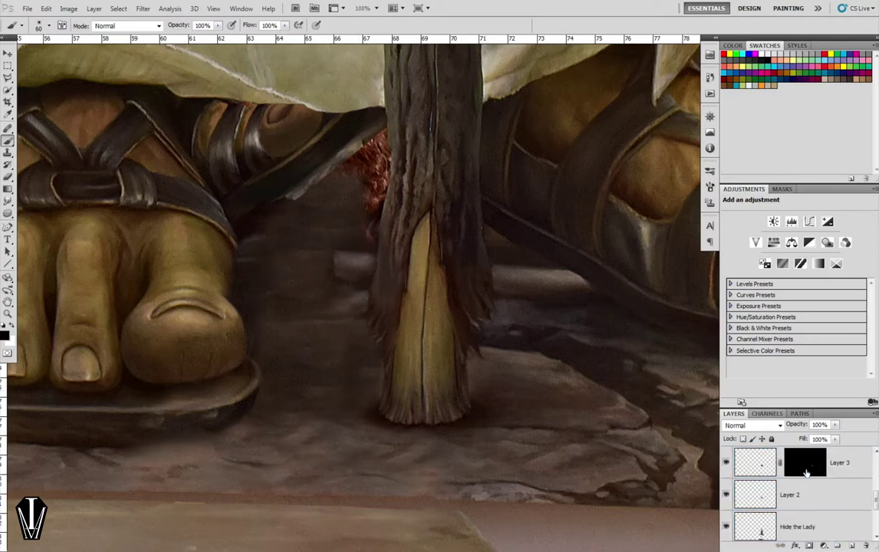
click(801, 495)
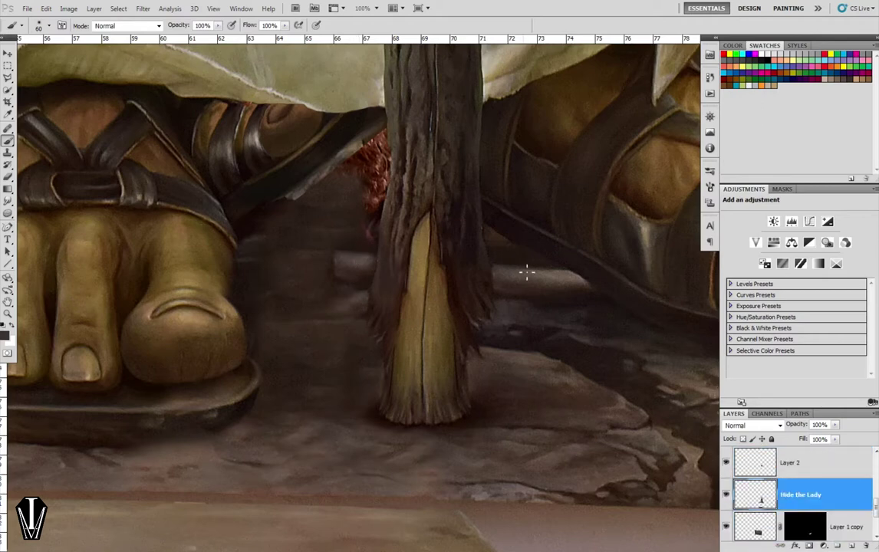
key(s)
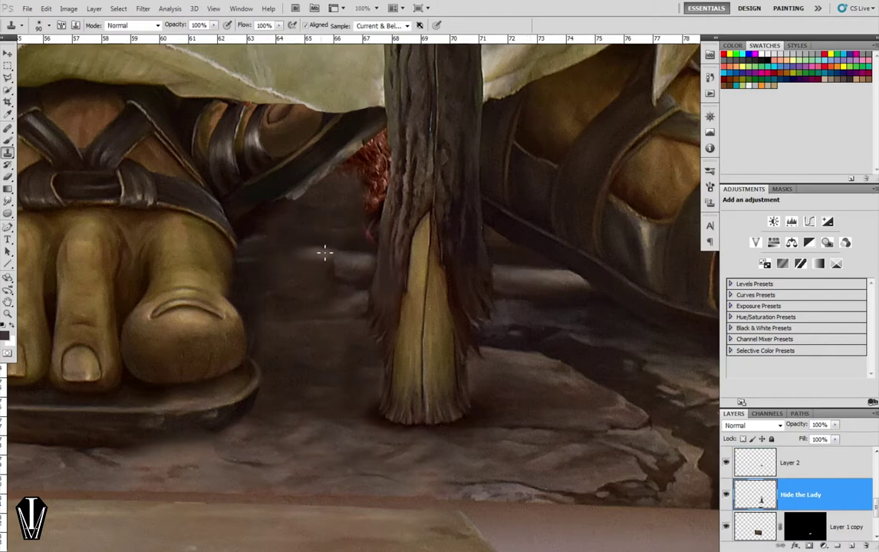
drag(318, 248, 319, 264)
drag(298, 246, 325, 299)
key(bracketright)
key(bracketright)
key(bracketright)
drag(299, 360, 305, 363)
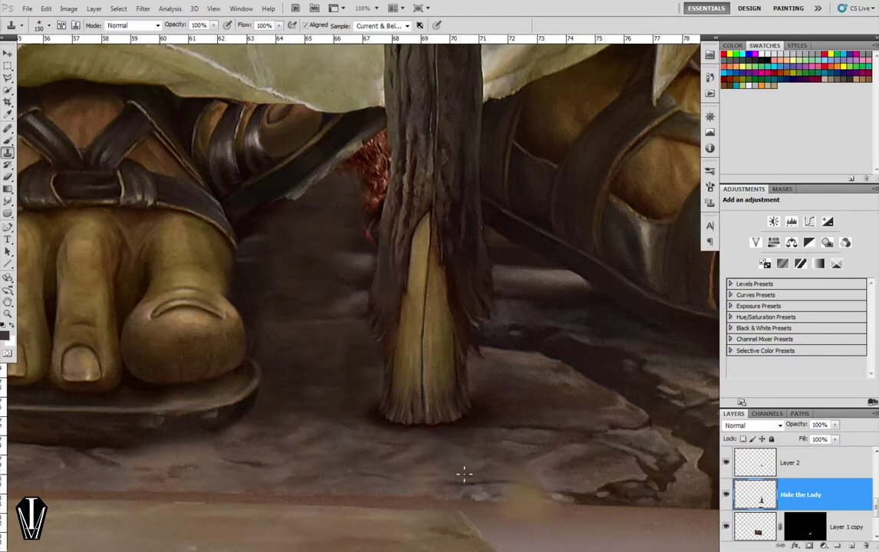
Clone over the reddish patch left of the post and darken the shadow under the cloth edge.
drag(397, 256, 452, 196)
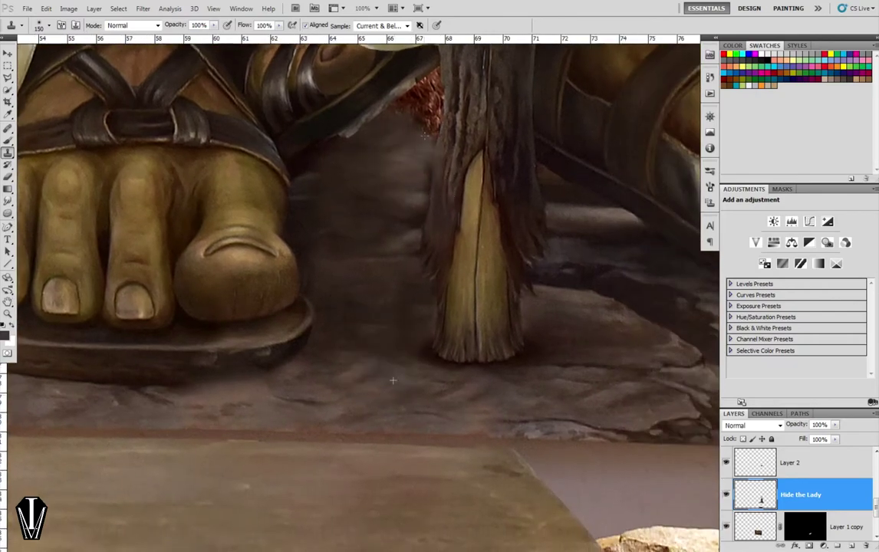
mouse_move(405, 193)
mouse_down()
mouse_move(390, 308)
mouse_move(492, 288)
mouse_up()
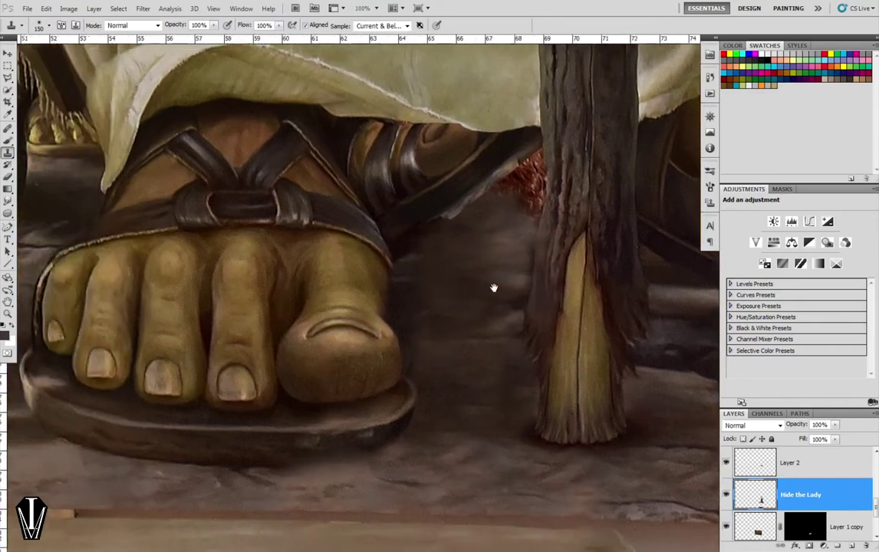
mouse_move(326, 330)
mouse_down()
mouse_move(179, 303)
mouse_move(490, 207)
mouse_up()
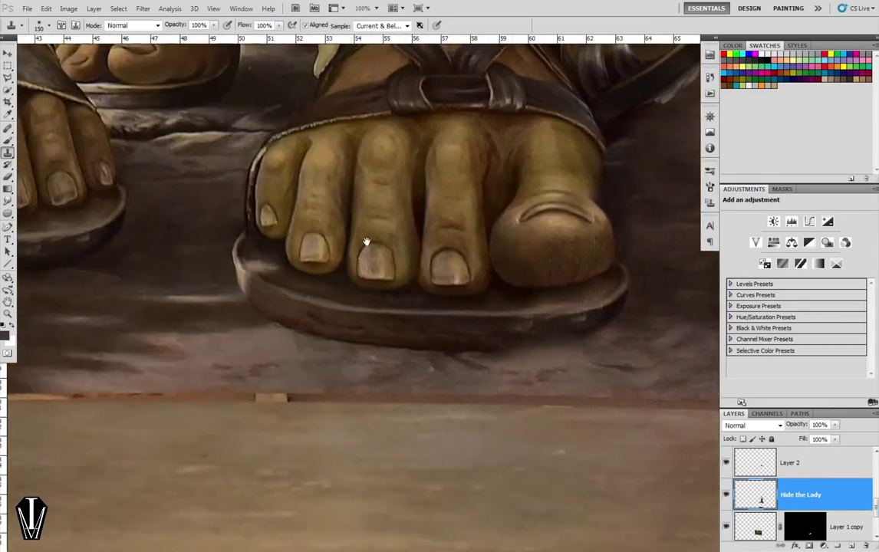
drag(493, 246, 128, 406)
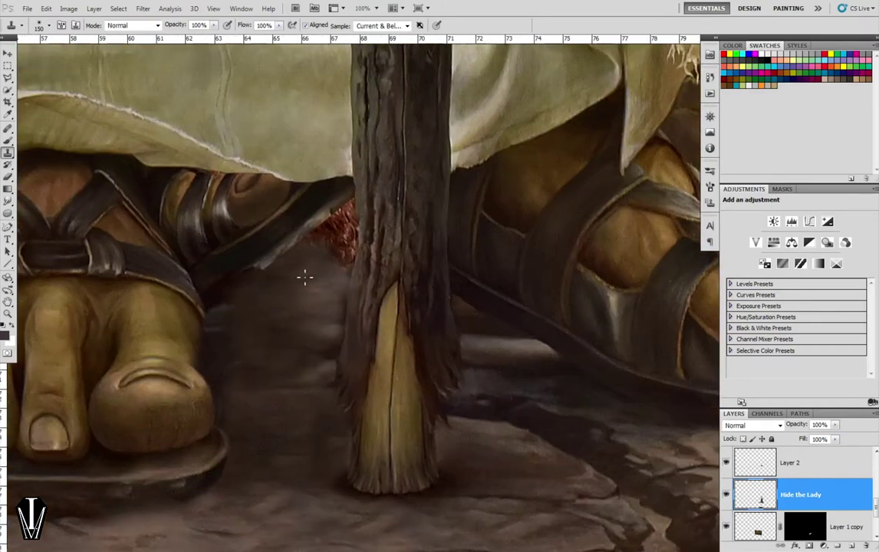
drag(335, 233, 336, 259)
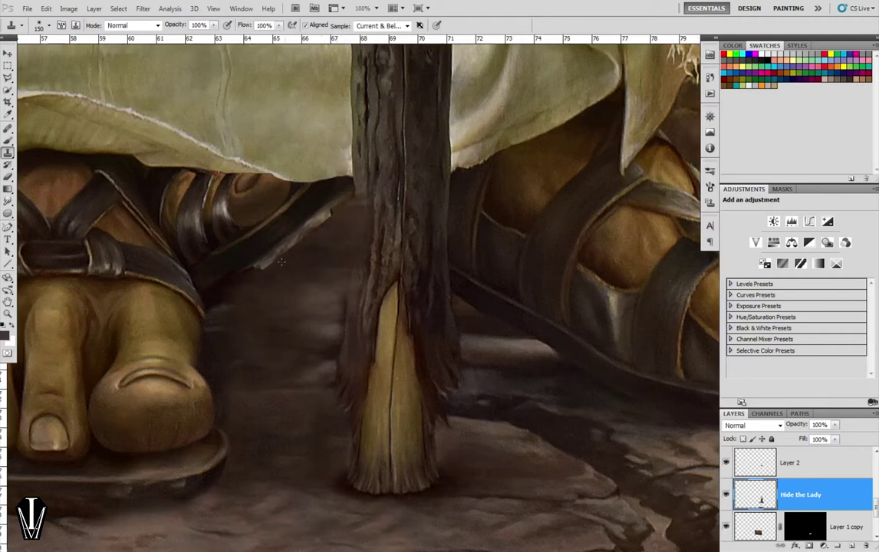
drag(282, 262, 322, 205)
drag(316, 295, 335, 303)
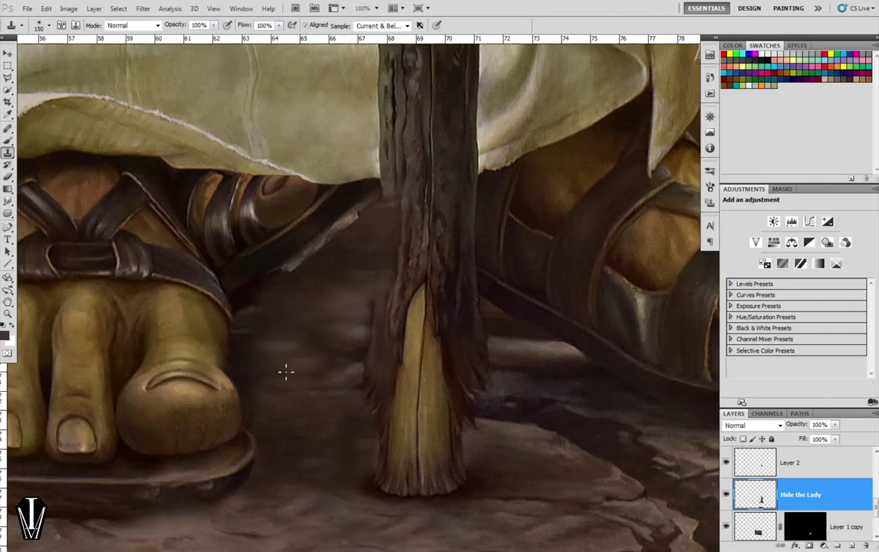
mouse_move(196, 337)
mouse_down()
mouse_move(305, 284)
mouse_move(282, 320)
mouse_up()
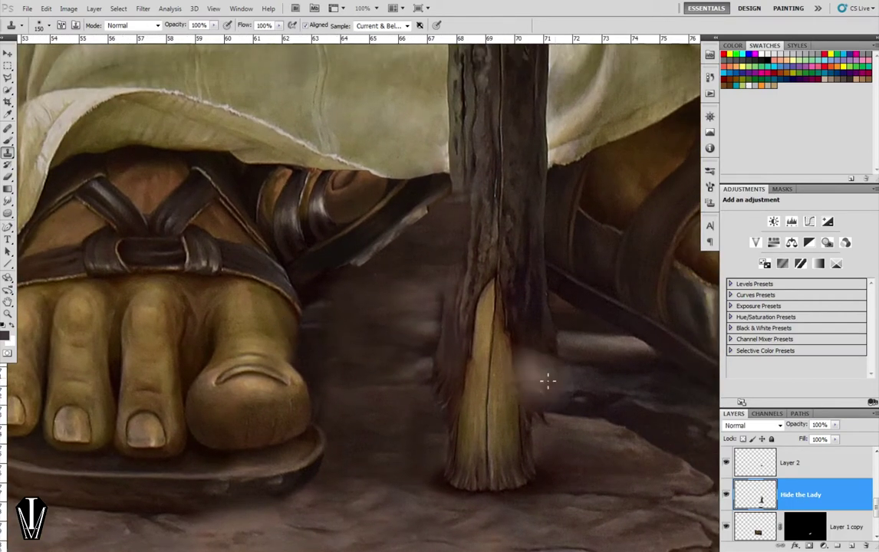
Toggle layer visibility to compare, leaving Layer 2 shown so the red figure stays hidden.
scroll(726, 529, down, 1)
click(726, 529)
click(727, 530)
scroll(726, 529, down, 1)
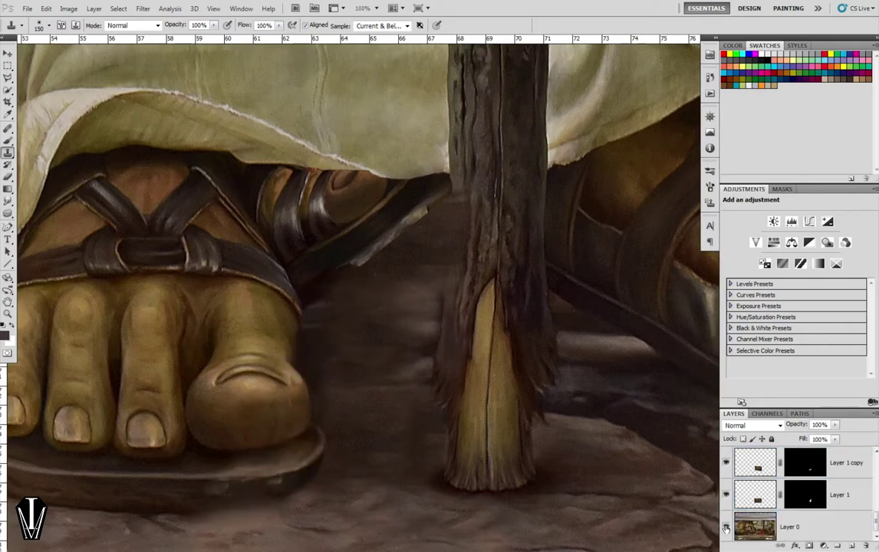
scroll(726, 522, up, 2)
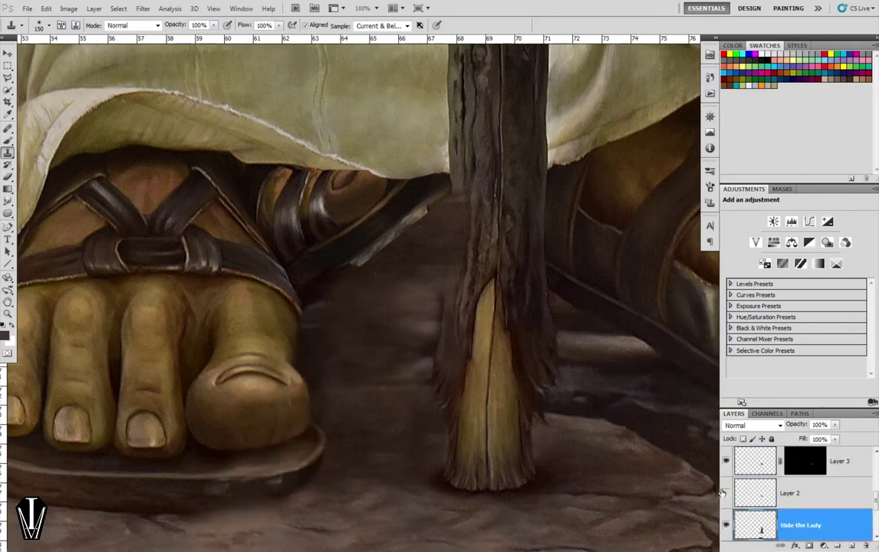
click(726, 494)
click(726, 494)
click(725, 494)
click(726, 494)
Add a layer mask to Layer 2 and brush it out along the strap edge.
click(750, 495)
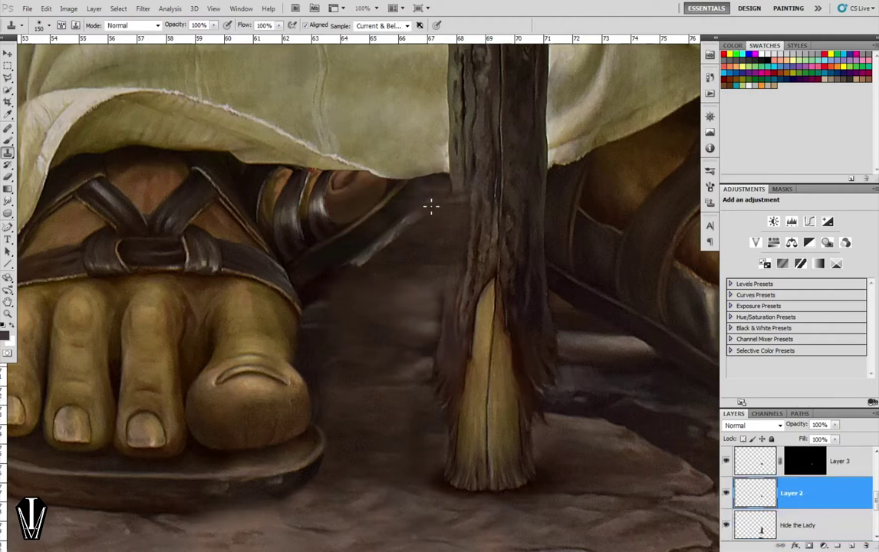
click(810, 546)
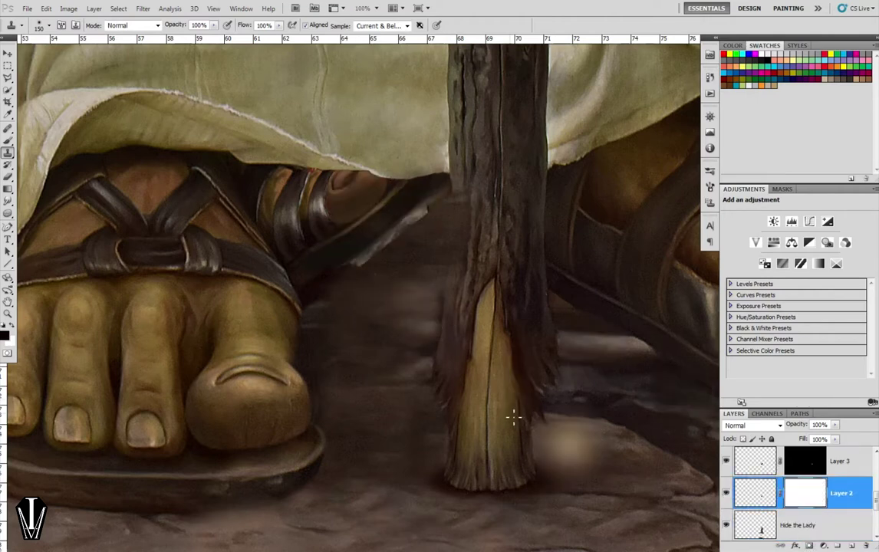
key(b)
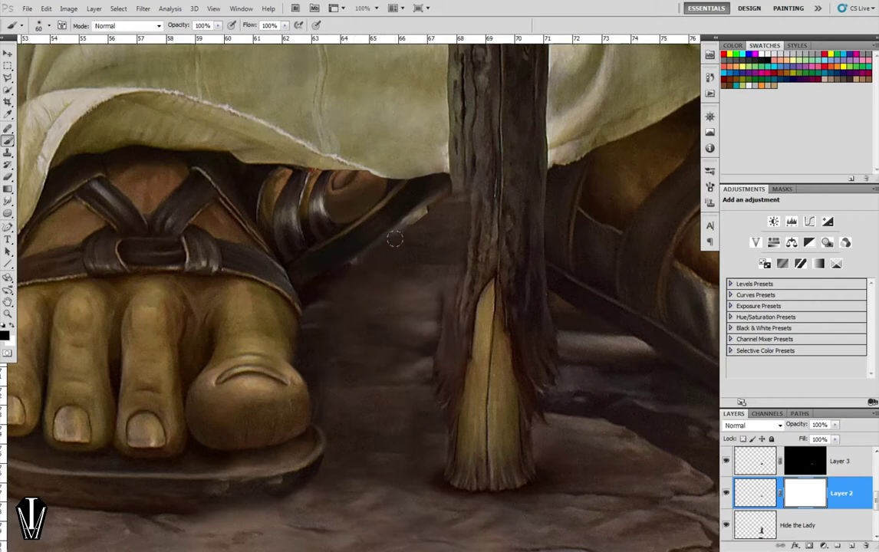
mouse_move(392, 241)
mouse_down()
mouse_move(432, 203)
mouse_move(428, 208)
mouse_up()
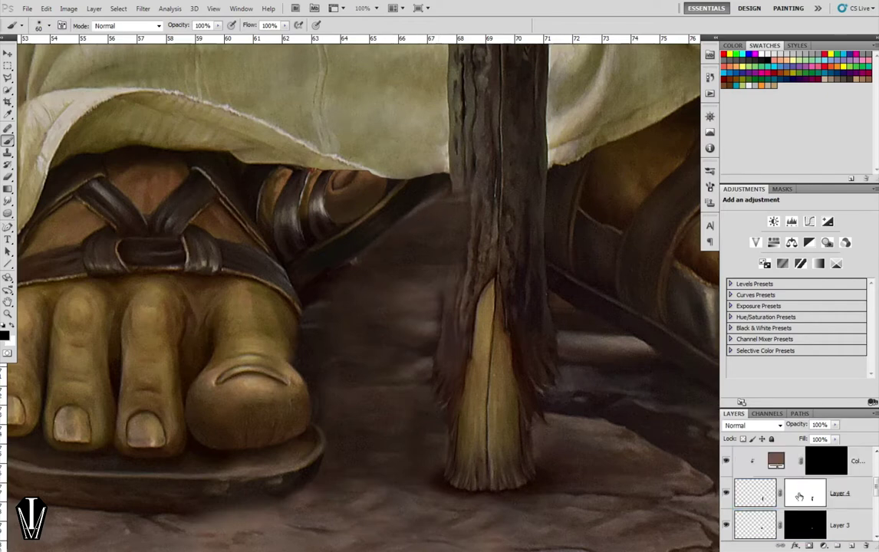
click(799, 497)
Clone dark floor over the strap edge beside the post on the Hide the Lady layer.
scroll(798, 499, up, 1)
scroll(798, 498, down, 1)
scroll(795, 501, down, 2)
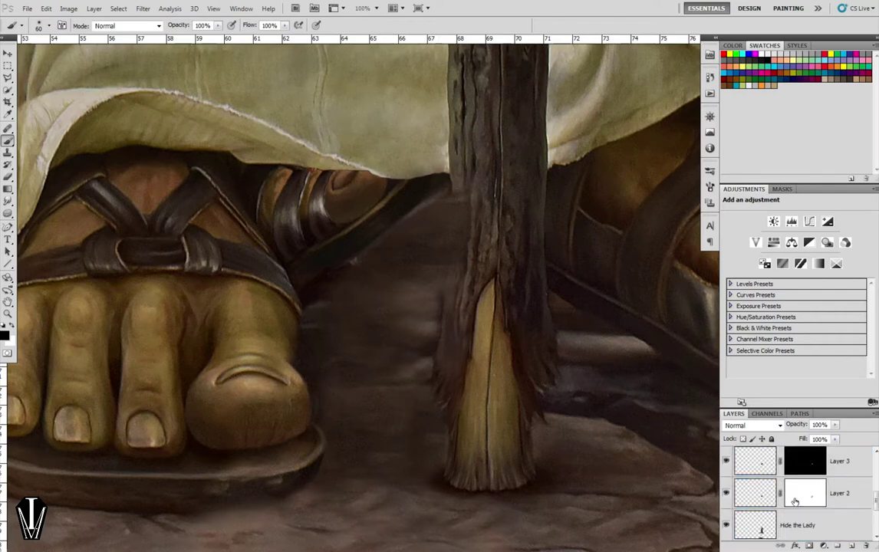
scroll(795, 501, down, 1)
click(798, 493)
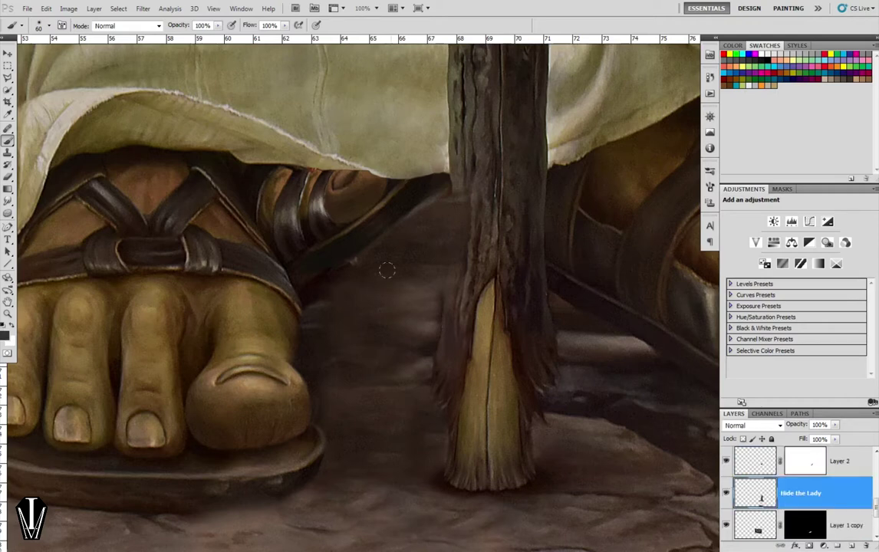
key(s)
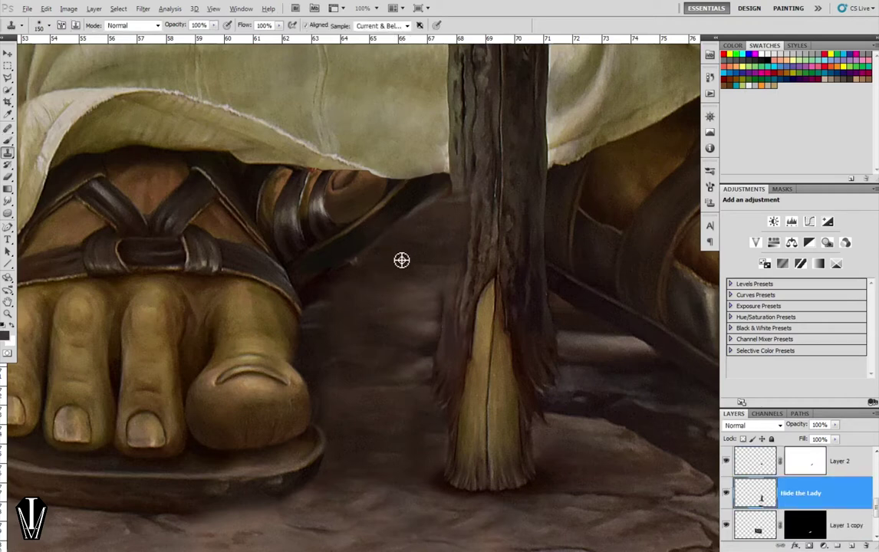
drag(333, 239, 324, 243)
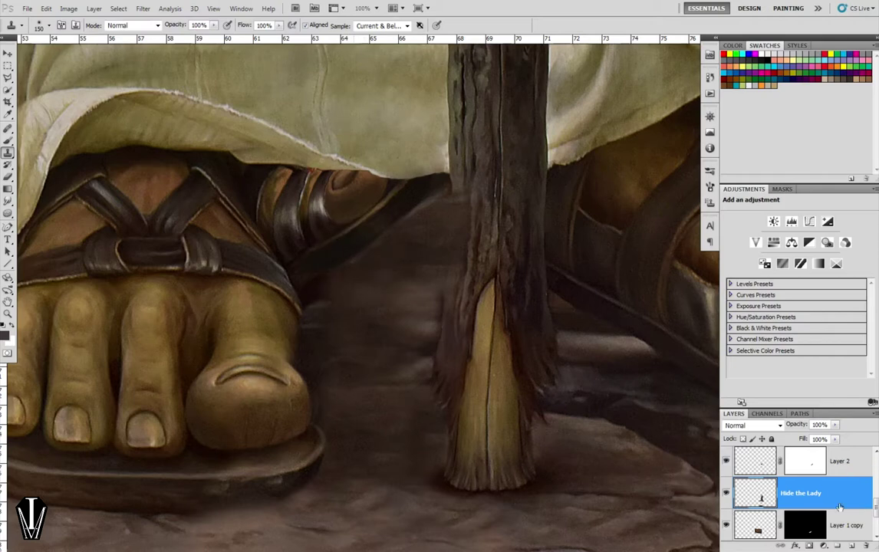
Compare the result with Layer 2 hidden and shown, then target Layer 2's mask with the Brush.
scroll(798, 499, up, 1)
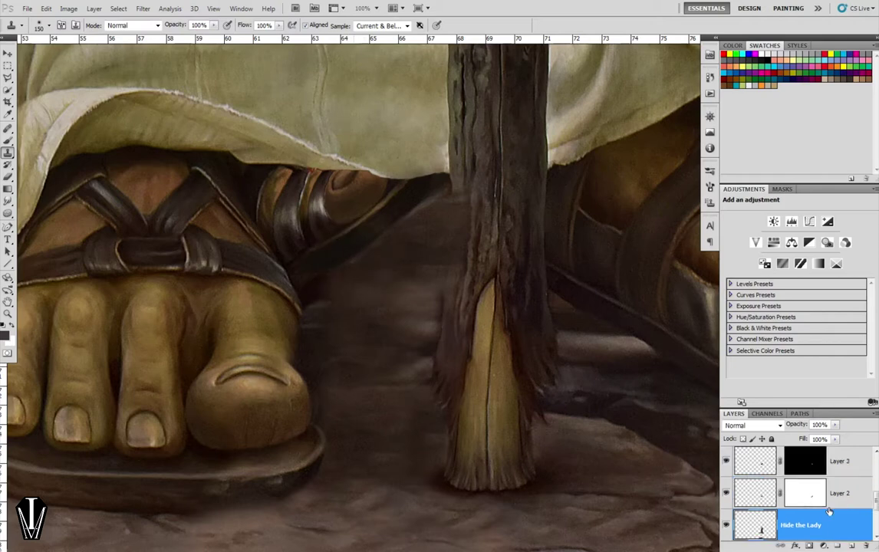
click(727, 493)
click(727, 493)
click(804, 495)
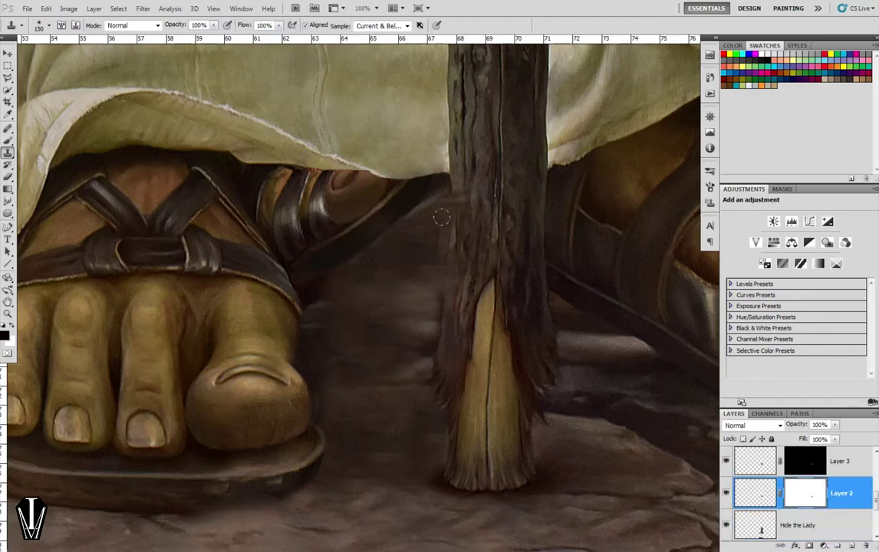
click(727, 493)
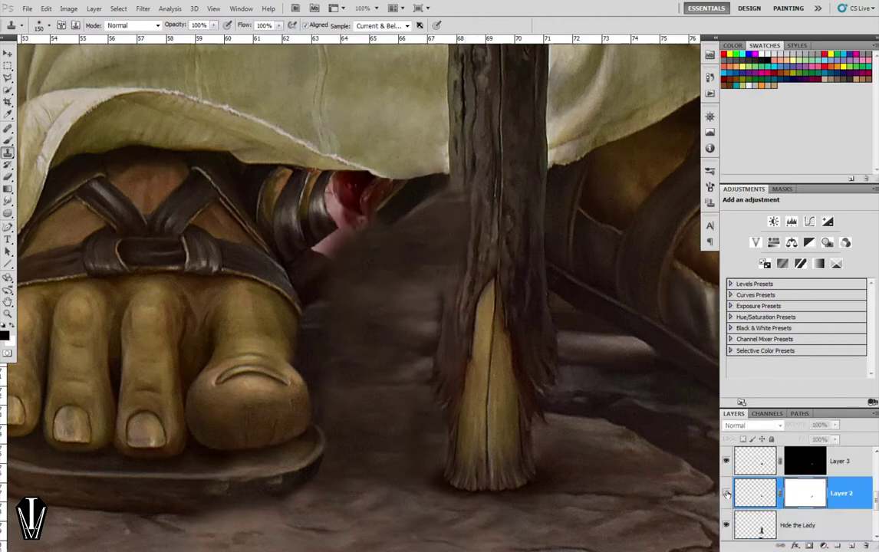
click(727, 493)
key(b)
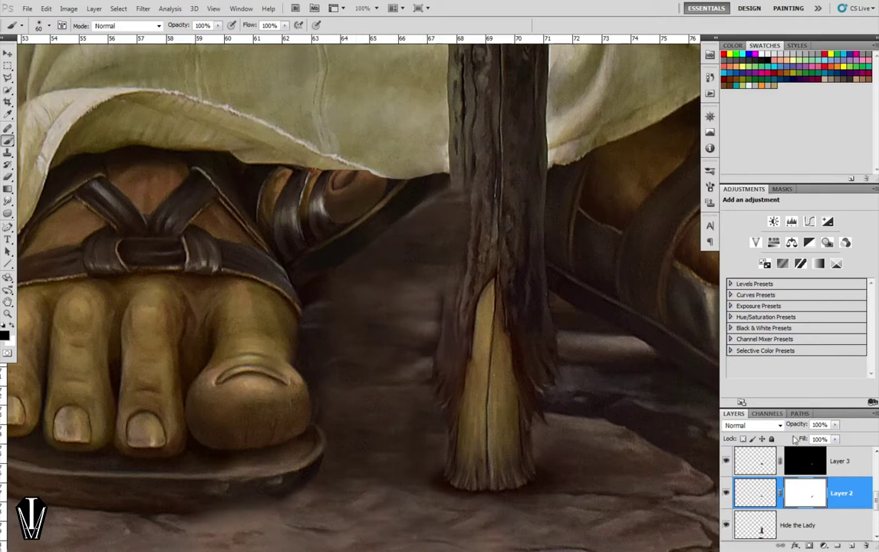
Toggle Layer 2 on and off to compare the mural with and without the woman.
click(726, 494)
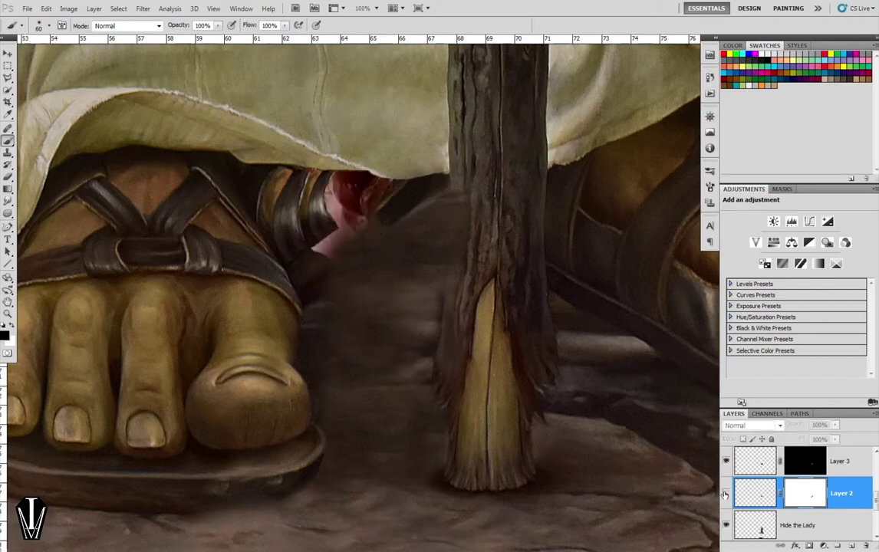
click(726, 493)
click(725, 493)
click(726, 493)
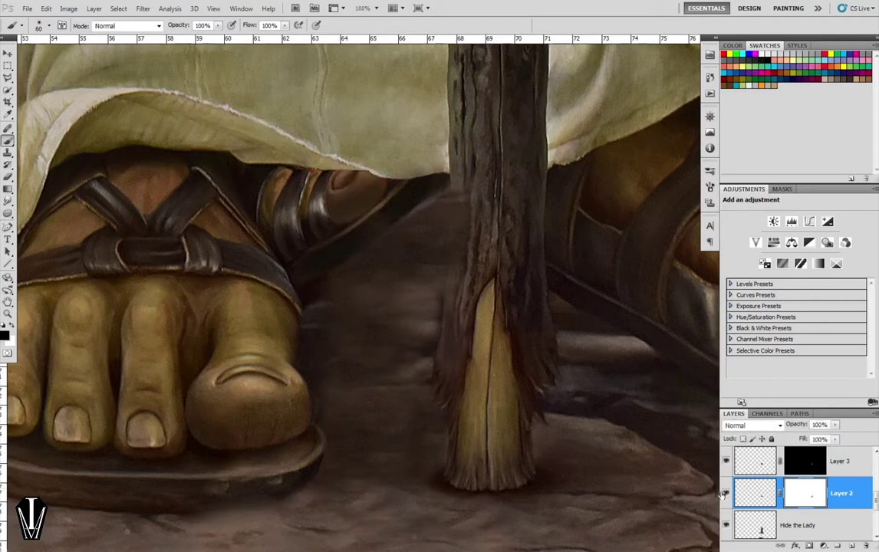
scroll(646, 376, down, 1)
scroll(646, 376, down, 1)
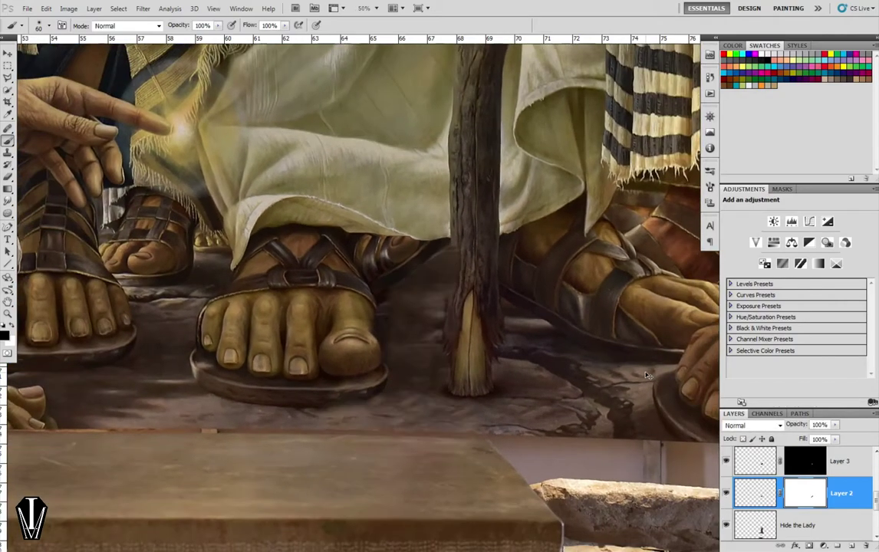
scroll(647, 375, down, 1)
scroll(646, 376, down, 1)
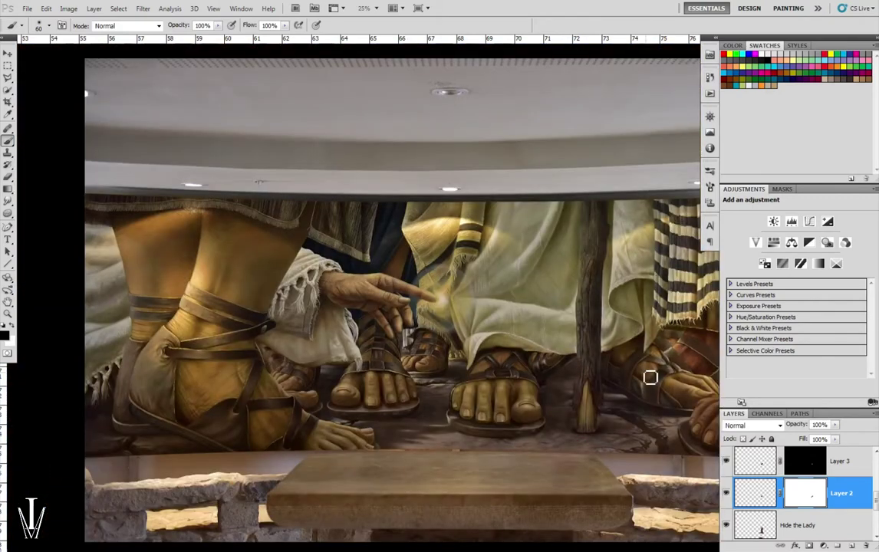
Zoom in on the post and right foot and select the Hide the Lady layer.
key(z)
mouse_move(564, 372)
mouse_down()
mouse_move(622, 378)
mouse_move(442, 301)
mouse_move(434, 327)
mouse_up()
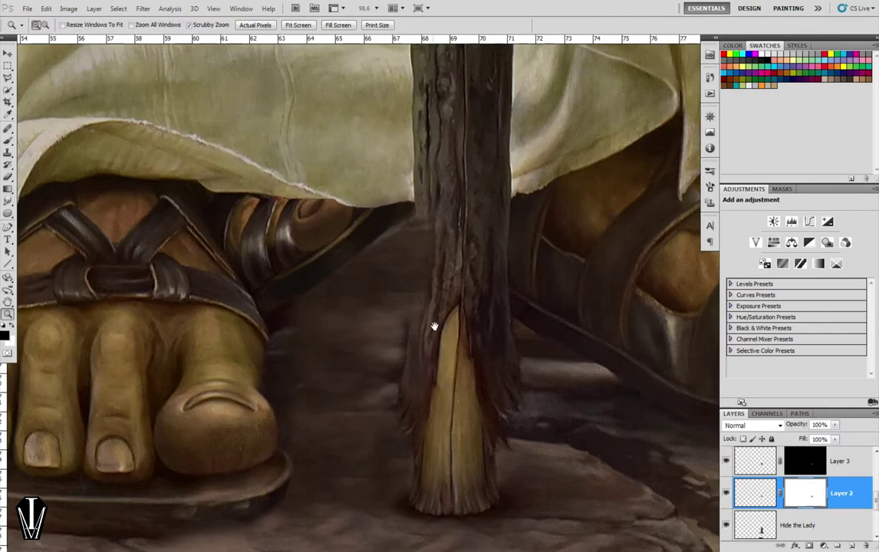
scroll(791, 503, down, 1)
click(763, 495)
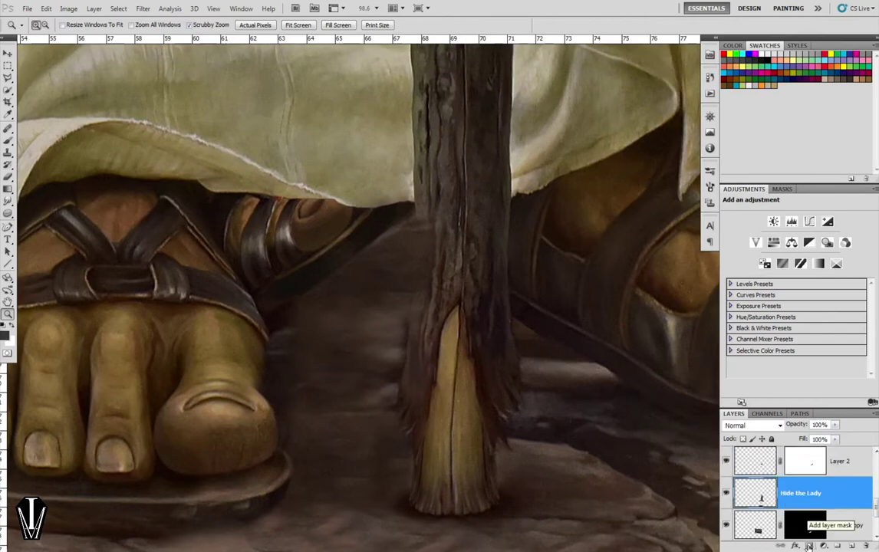
Toggle Hide the Lady to compare, leaving it hidden so the woman shows.
click(727, 494)
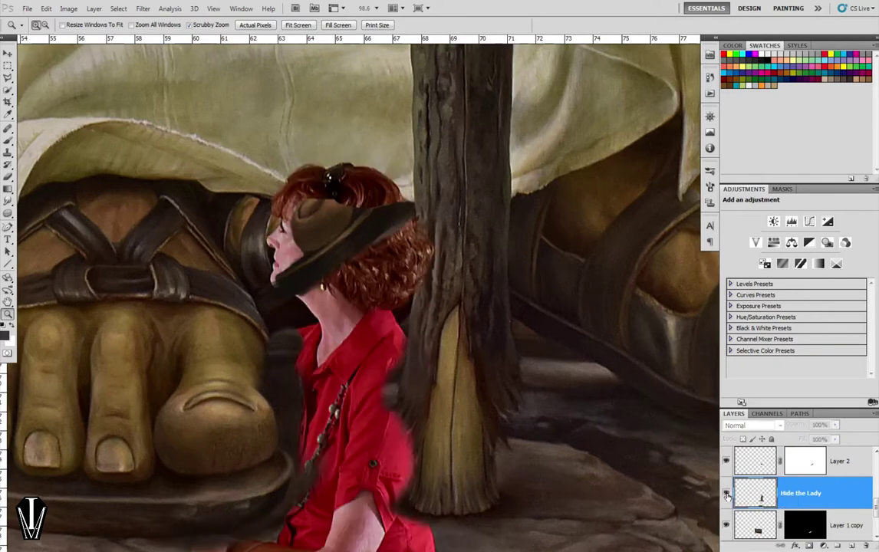
click(727, 494)
click(726, 494)
click(726, 494)
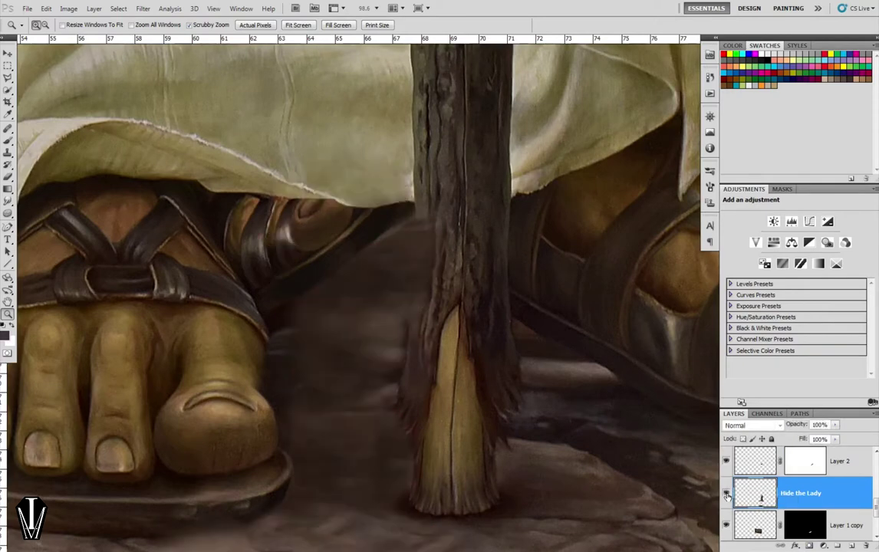
click(726, 494)
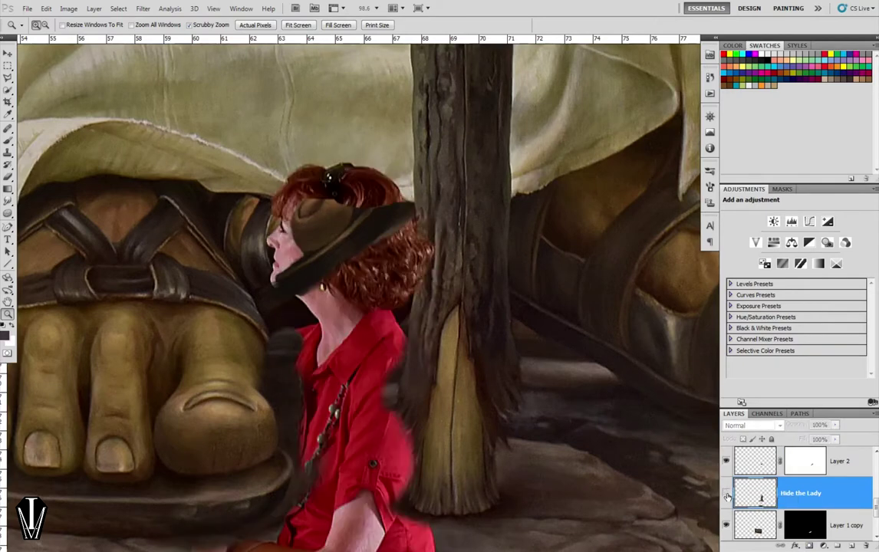
click(726, 494)
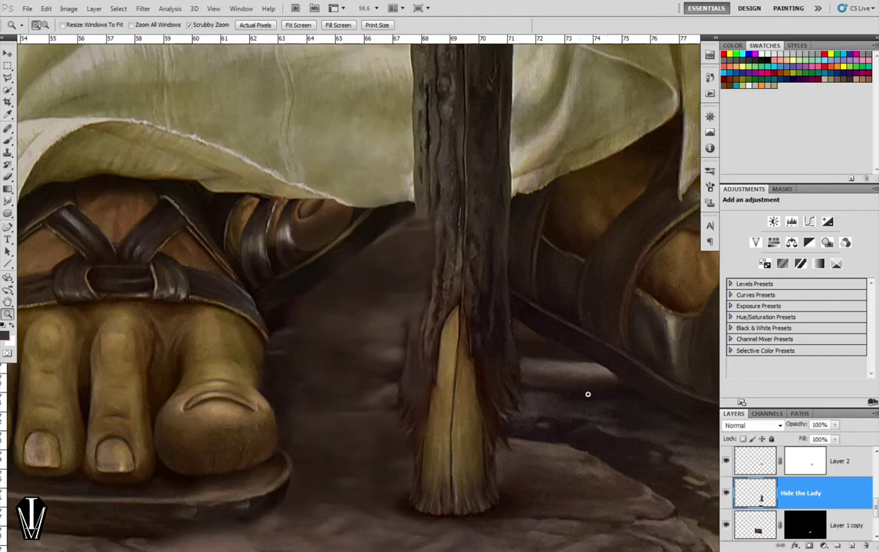
key(ctrl+comma)
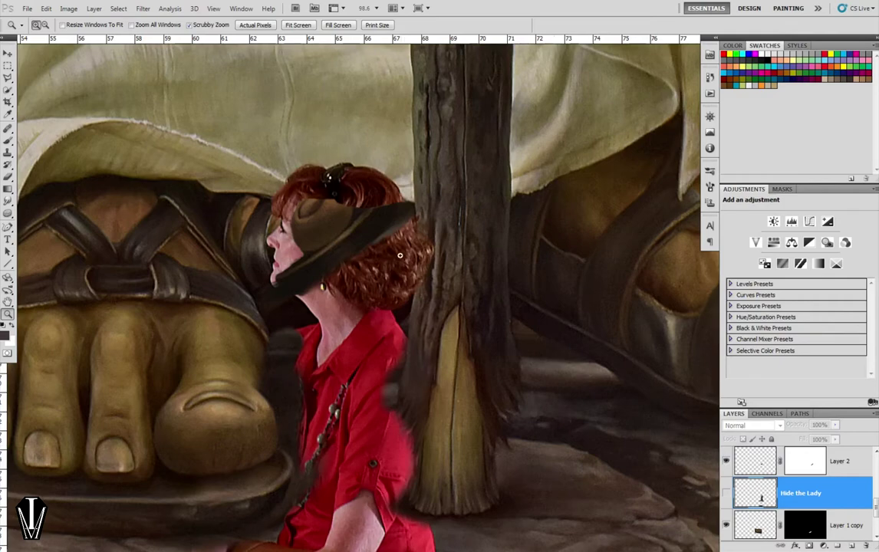
Lasso the upper post at 200% and delete the Hide the Lady pixels covering it.
key(l)
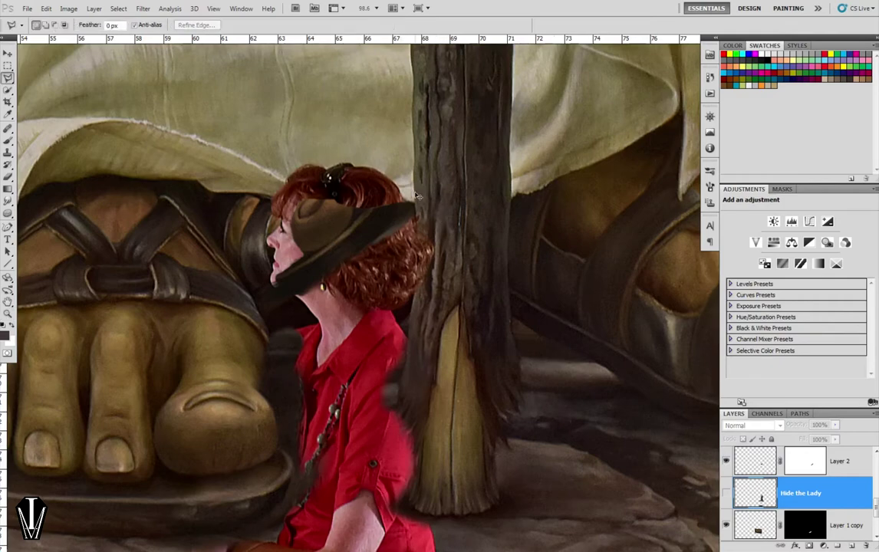
key(ctrl+plus)
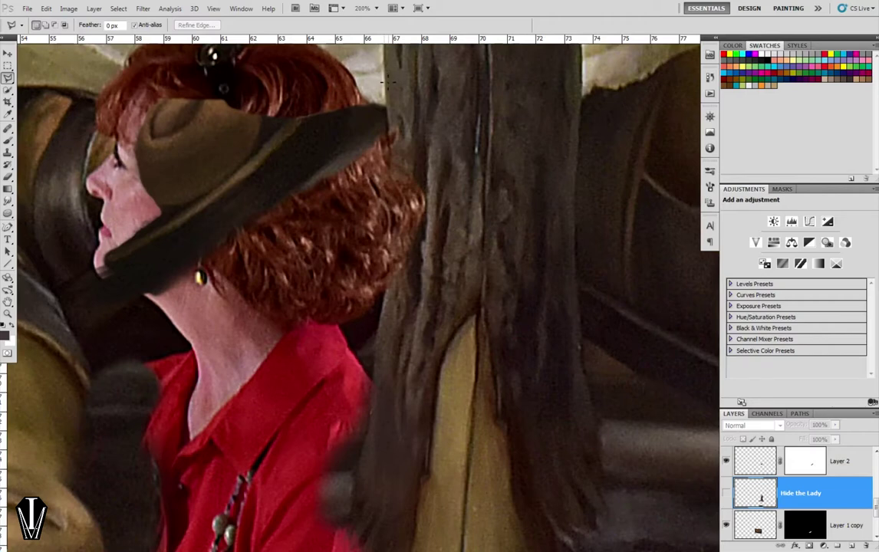
drag(391, 108, 392, 151)
drag(396, 205, 394, 223)
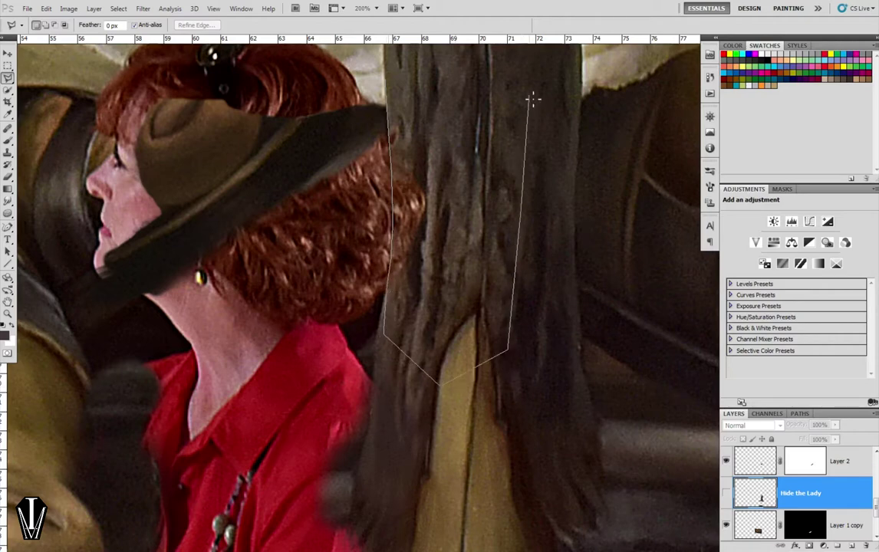
drag(385, 334, 528, 96)
click(725, 493)
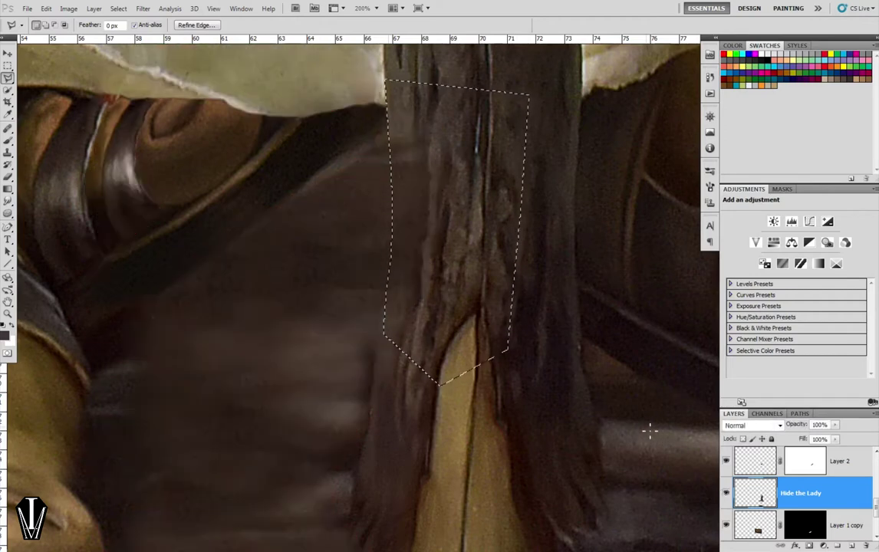
key(Delete)
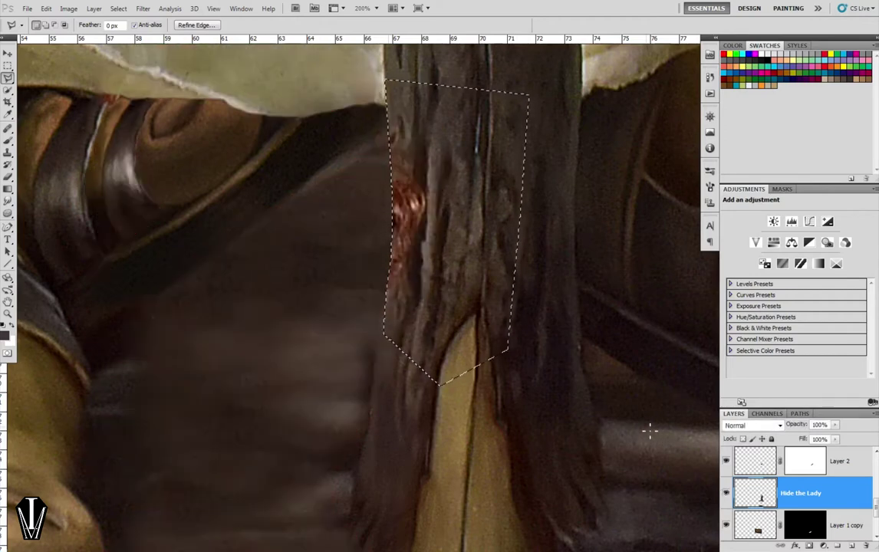
Outline the lower post with a straight-edged selection, then deselect and undo back.
click(488, 419)
click(371, 437)
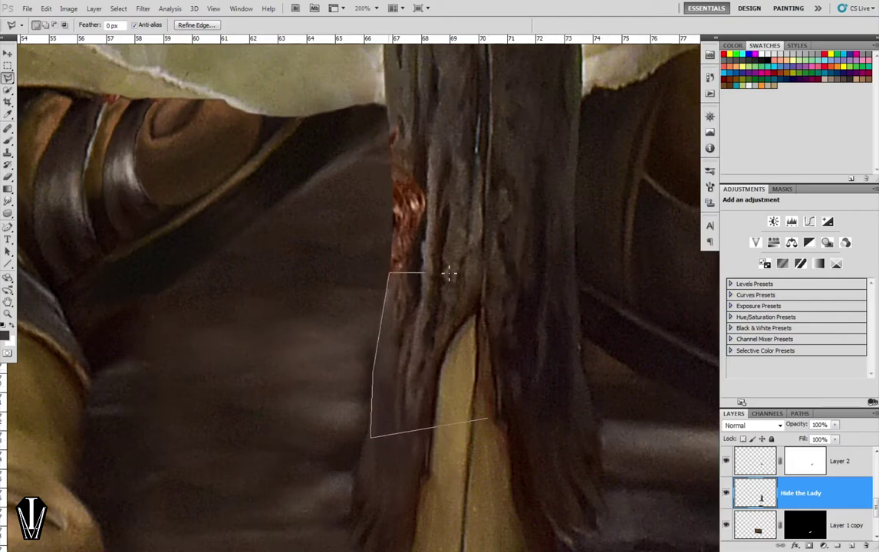
double_click(493, 280)
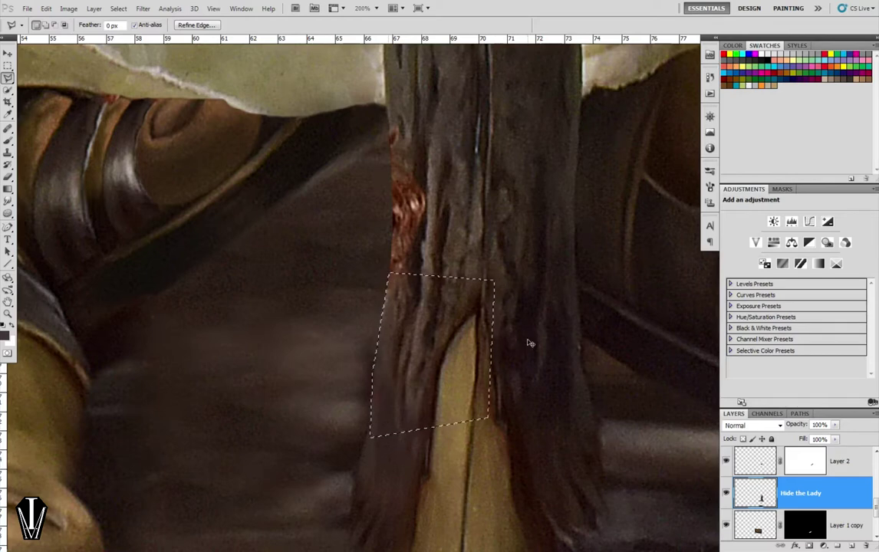
key(ctrl+d)
key(ctrl+z)
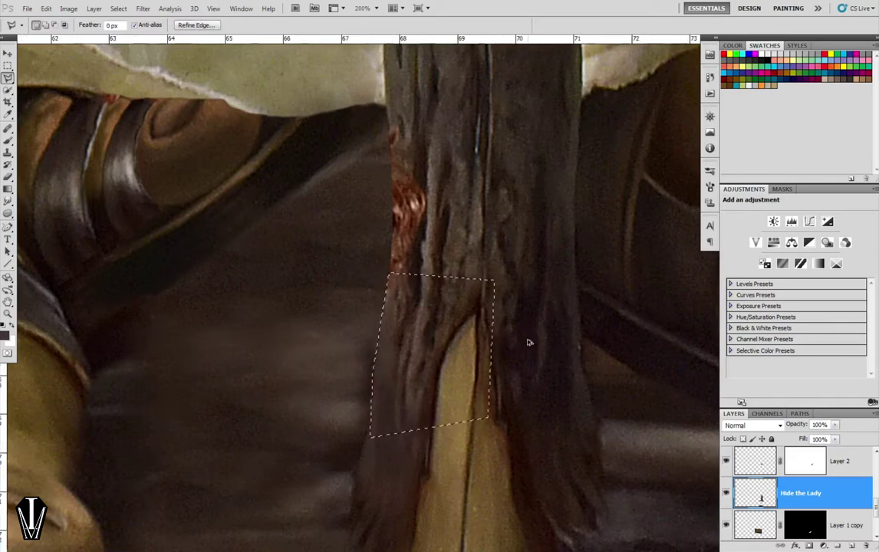
Zoom to 200% on the staff and pan up to the cloth above the post.
key(ctrl+minus)
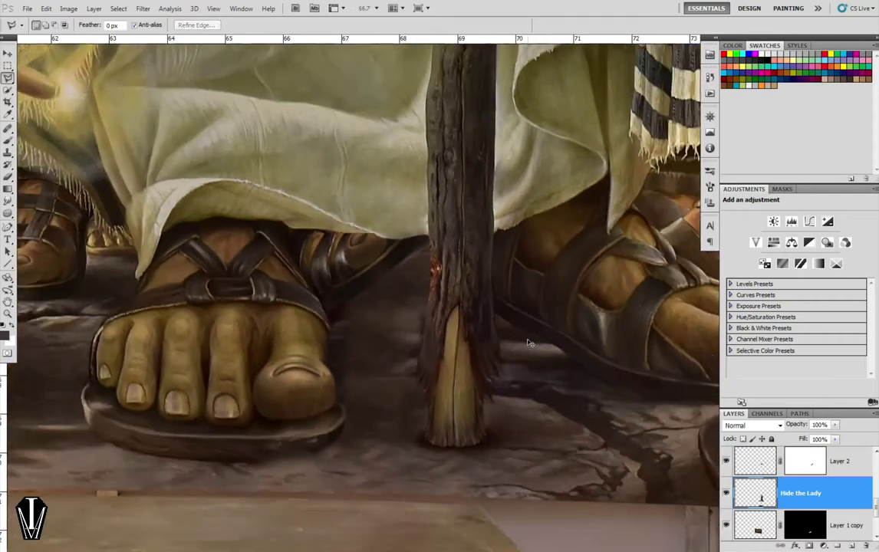
key(ctrl+plus)
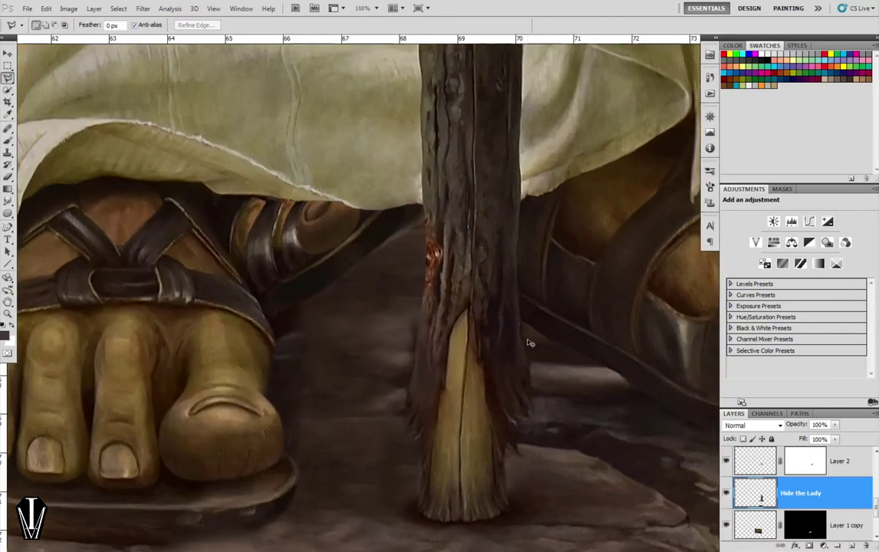
key(ctrl+plus)
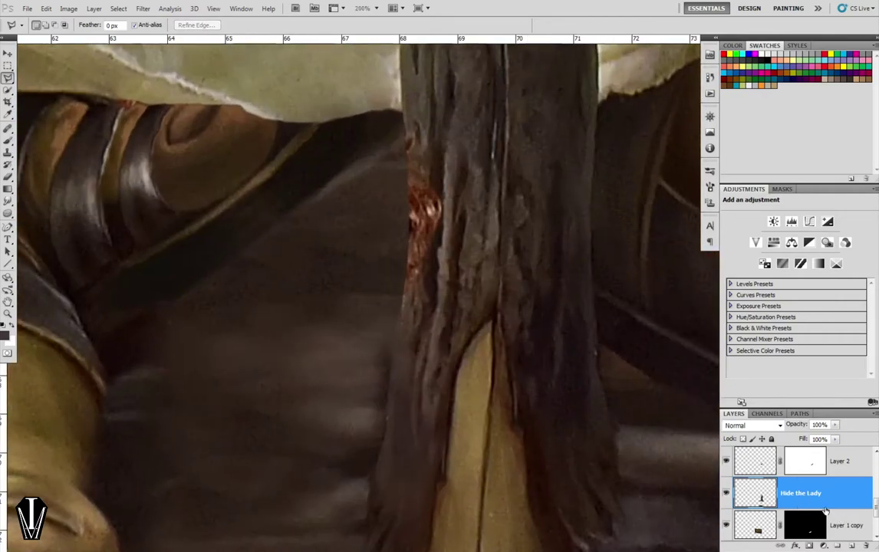
drag(545, 256, 544, 316)
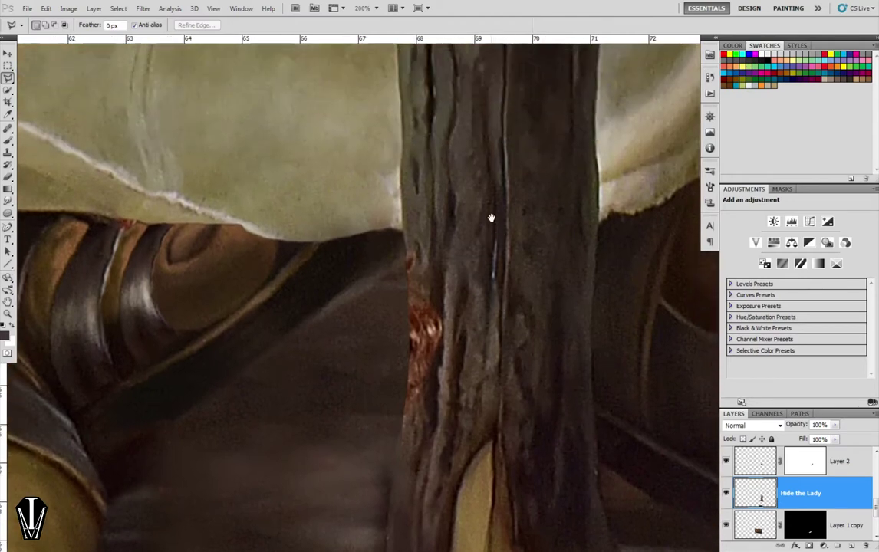
drag(495, 181, 488, 280)
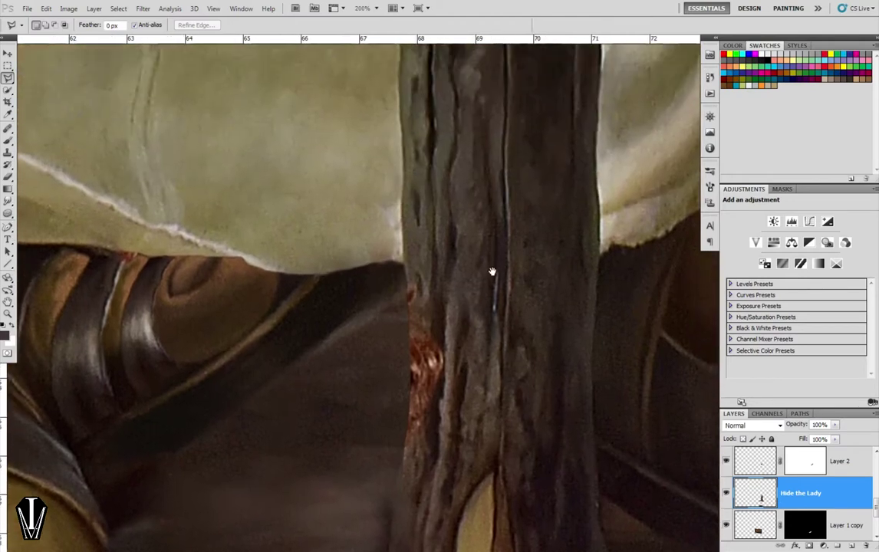
Clone-stamp over the red hair along the staff's left and lower edges.
key(s)
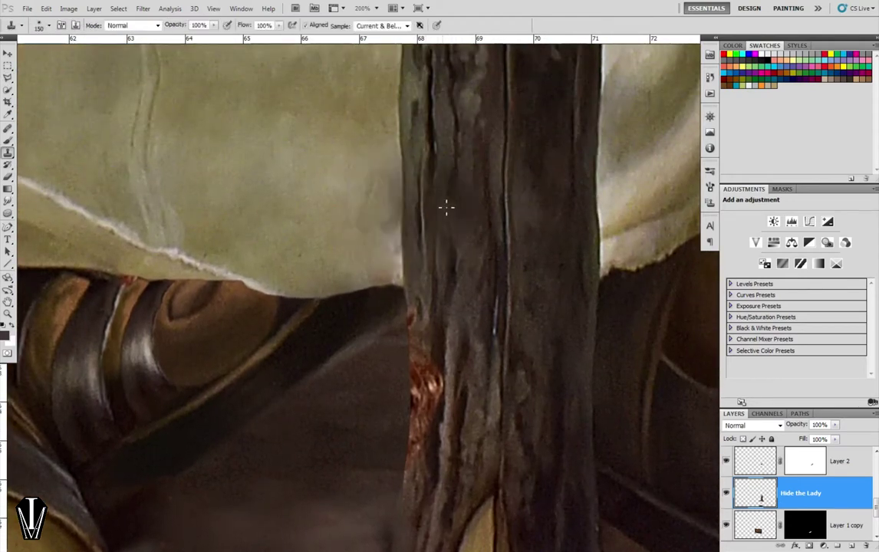
mouse_move(447, 207)
mouse_down()
mouse_move(500, 257)
mouse_move(446, 214)
mouse_up()
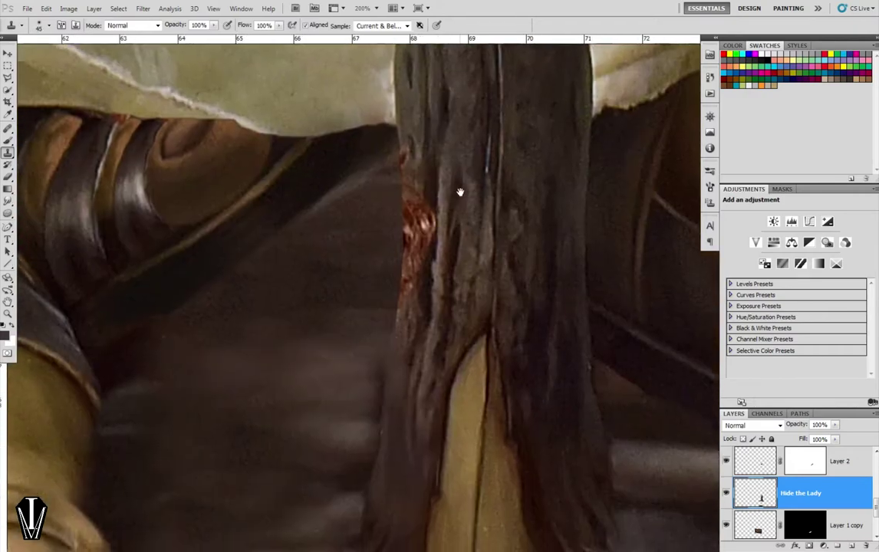
mouse_move(469, 347)
mouse_down()
mouse_move(459, 151)
mouse_move(487, 203)
mouse_move(450, 247)
mouse_up()
alt+click(455, 218)
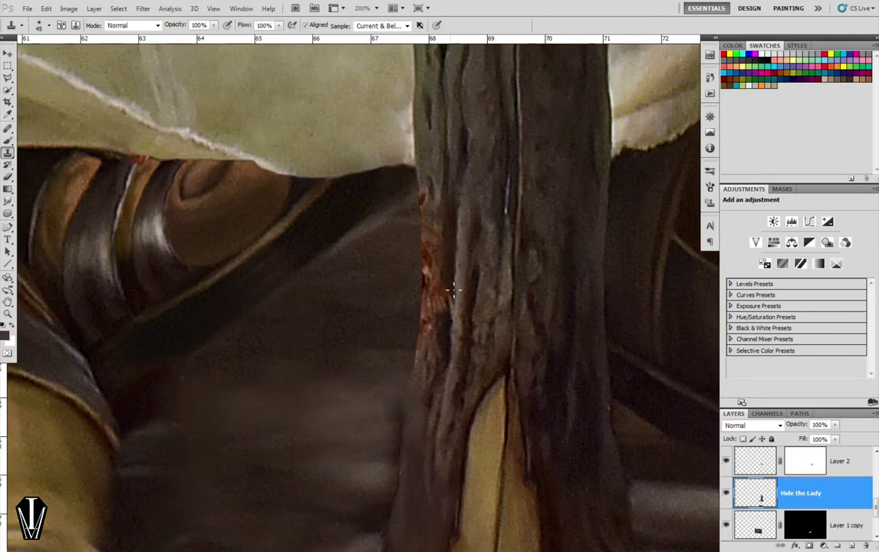
drag(453, 290, 445, 266)
drag(481, 209, 506, 239)
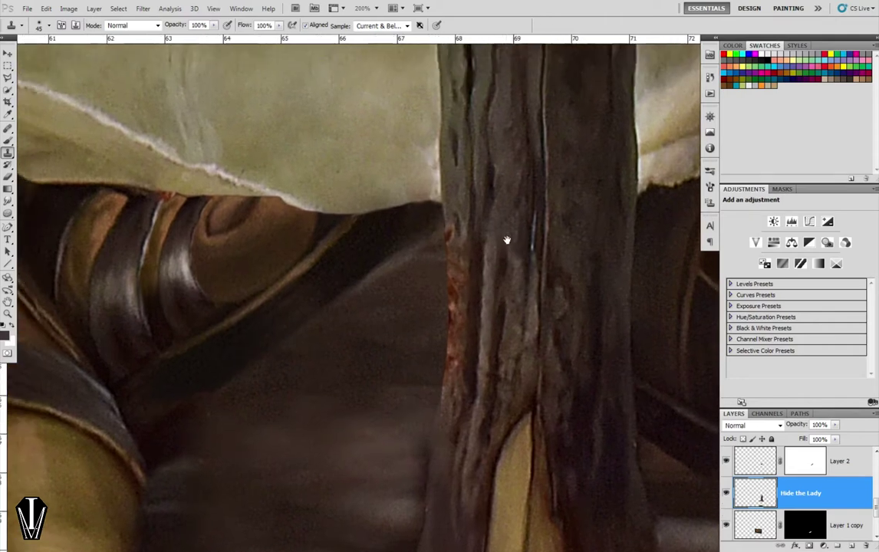
drag(457, 201, 447, 222)
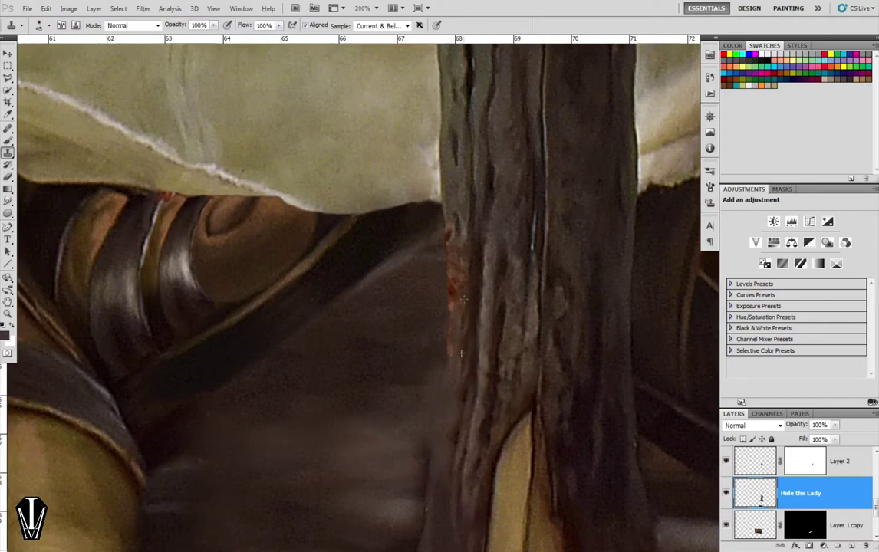
mouse_move(468, 381)
mouse_down()
mouse_move(471, 281)
mouse_move(462, 289)
mouse_up()
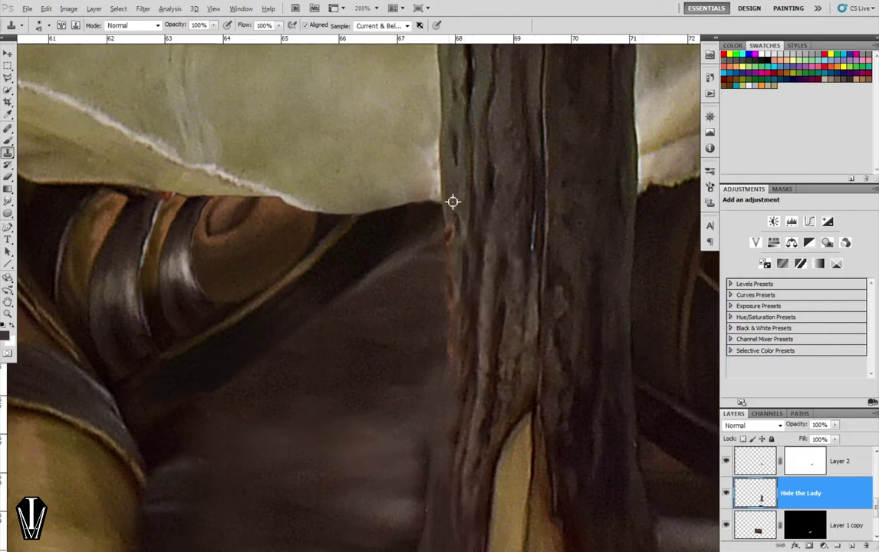
mouse_move(449, 226)
mouse_down()
mouse_move(452, 244)
mouse_move(463, 232)
mouse_up()
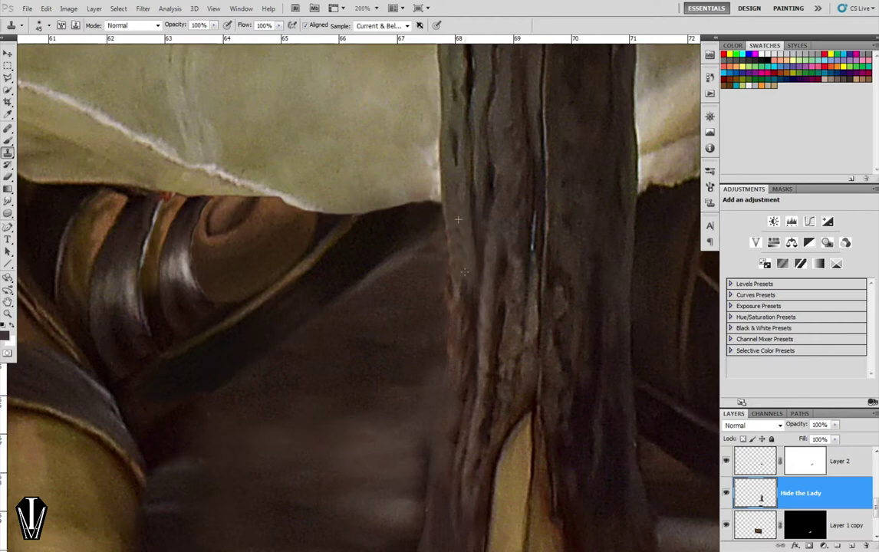
mouse_move(535, 378)
mouse_down()
mouse_move(489, 225)
mouse_move(483, 359)
mouse_move(493, 439)
mouse_move(496, 363)
mouse_up()
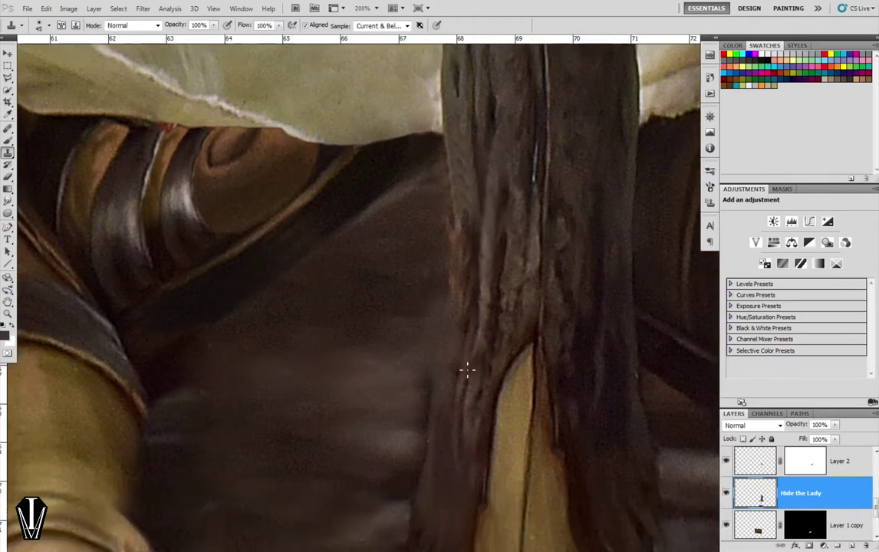
drag(506, 421, 511, 303)
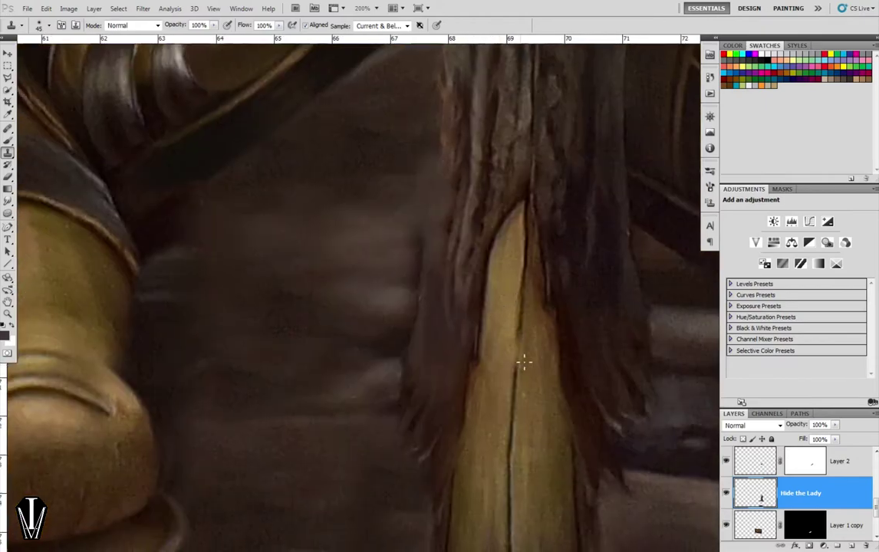
Compare Hide the Lady on and off, then clone more texture along the hair edge and robe.
click(726, 496)
click(726, 496)
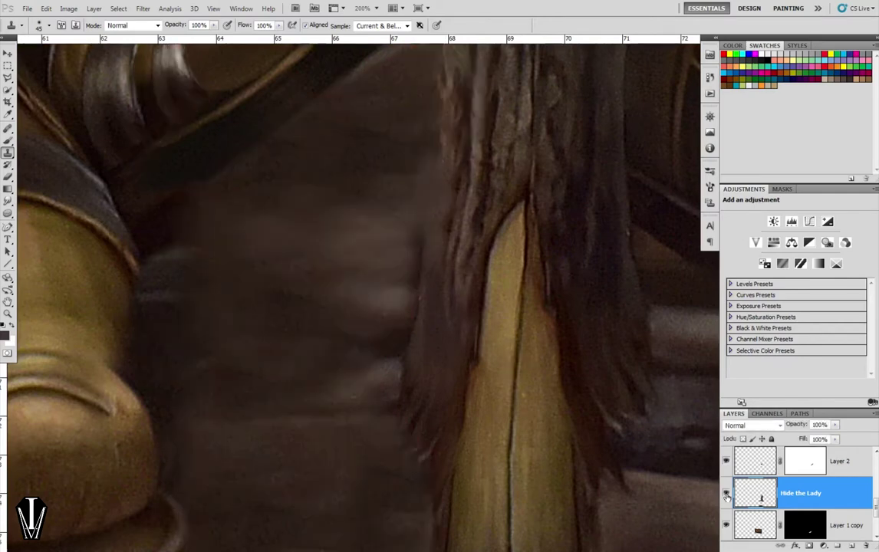
drag(468, 260, 469, 280)
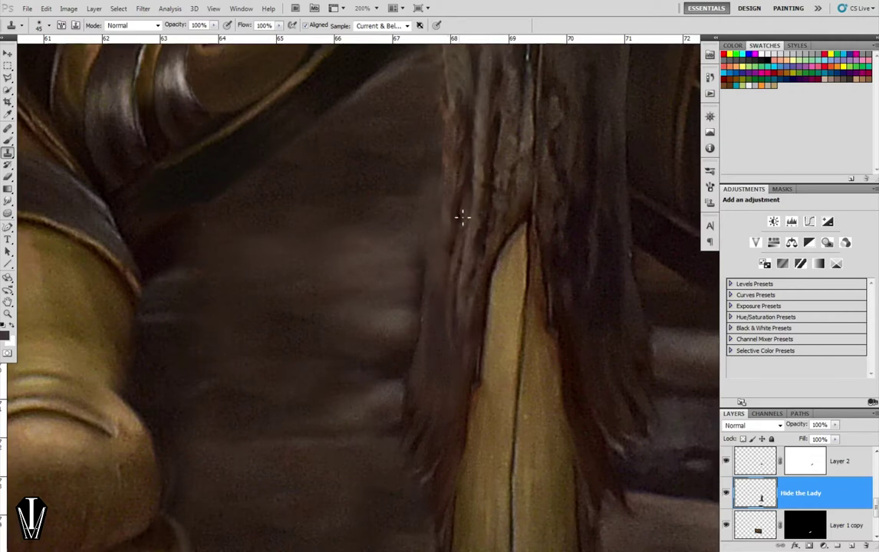
mouse_move(460, 221)
mouse_down()
mouse_move(488, 177)
mouse_move(451, 241)
mouse_up()
drag(542, 165, 523, 327)
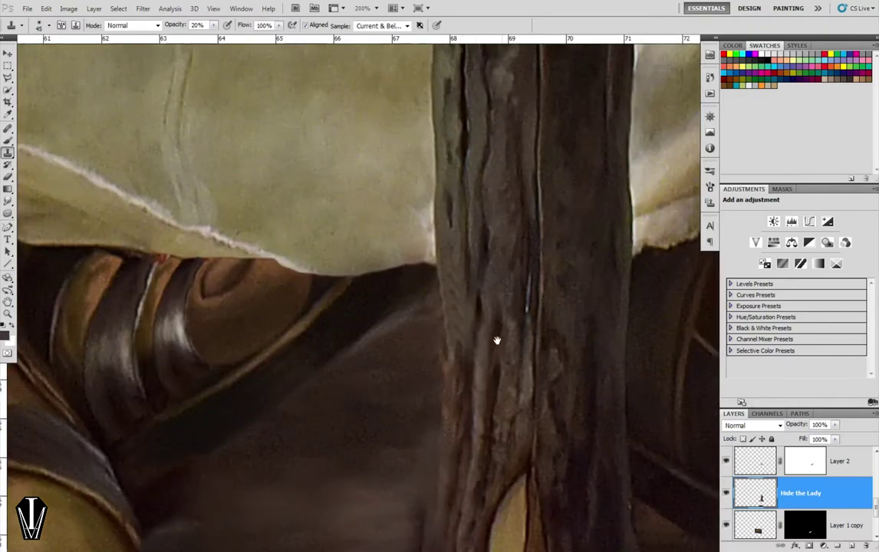
drag(496, 339, 519, 105)
drag(466, 295, 471, 335)
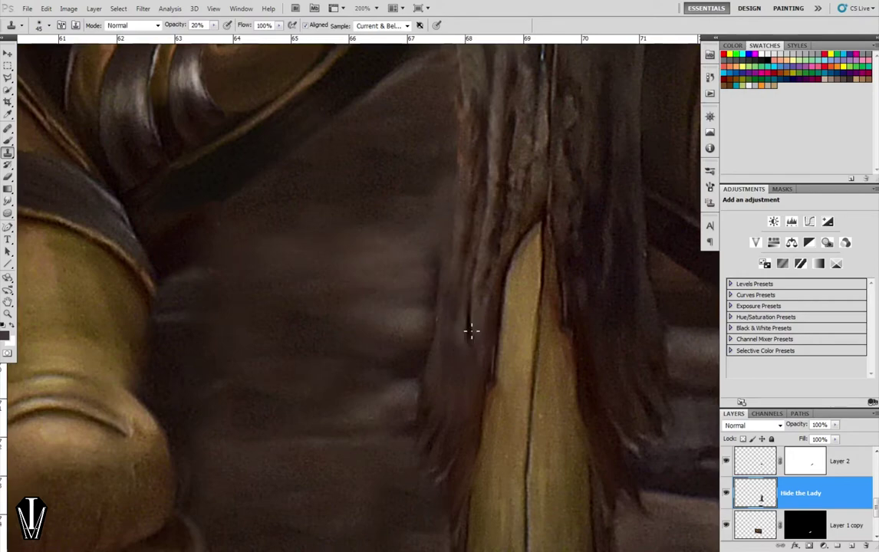
mouse_move(529, 183)
mouse_down()
mouse_move(484, 336)
mouse_move(518, 238)
mouse_move(469, 286)
mouse_up()
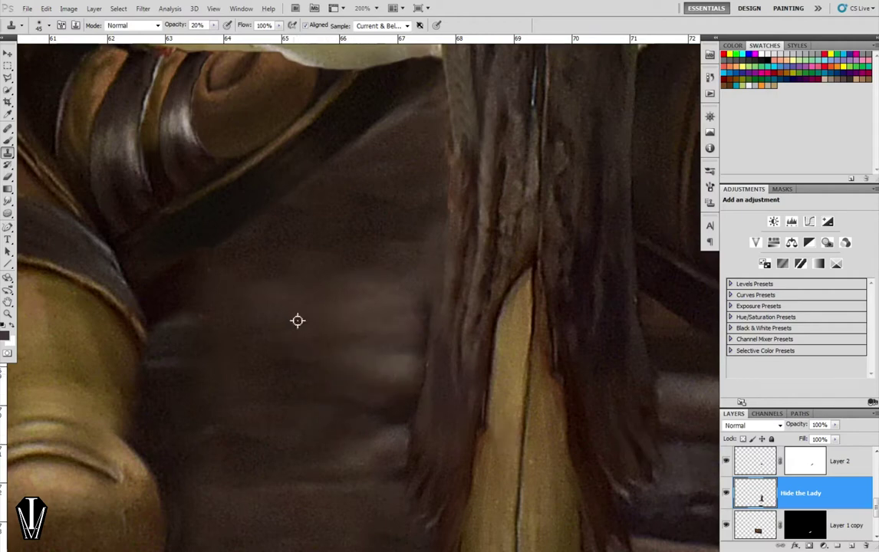
click(418, 318)
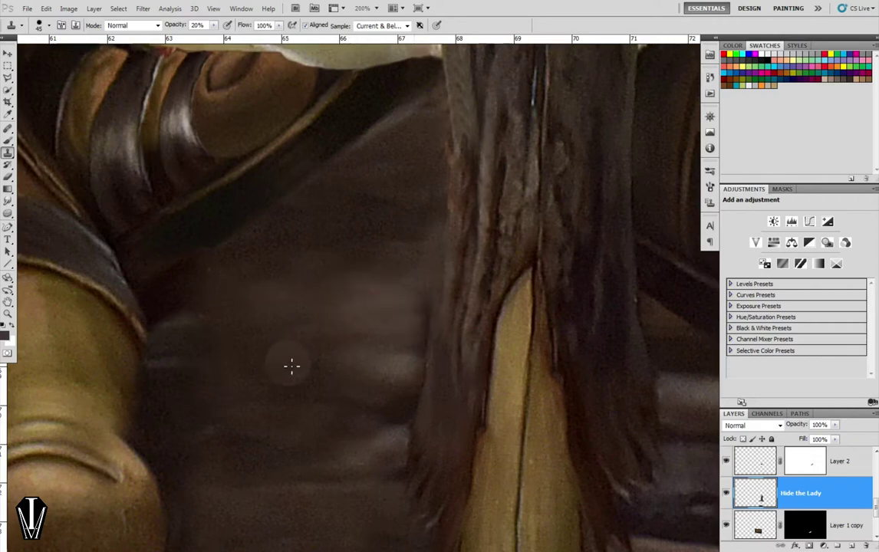
Trace a selection down the hair edge and around the dark robe to its left.
key(m)
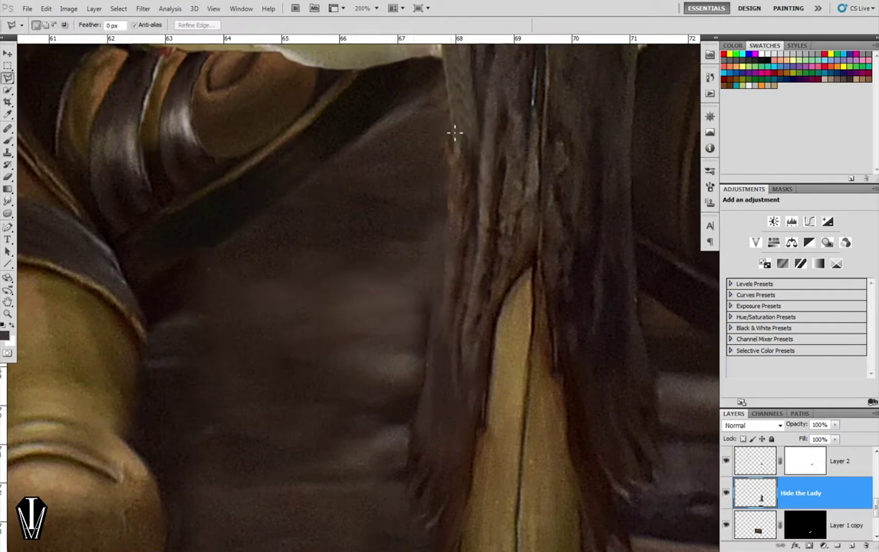
drag(456, 143, 455, 157)
drag(455, 195, 452, 222)
drag(451, 279, 449, 283)
drag(444, 325, 441, 331)
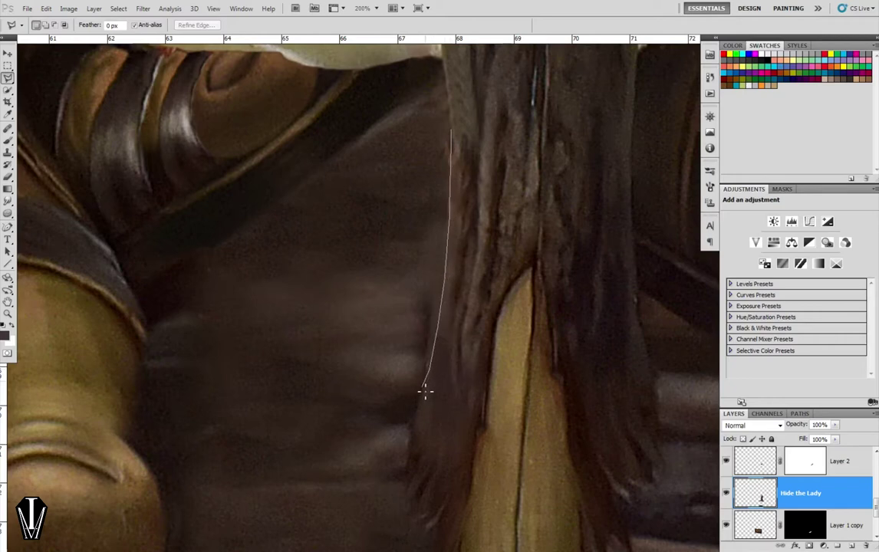
mouse_move(425, 392)
mouse_down()
mouse_move(328, 441)
mouse_move(230, 451)
mouse_move(210, 318)
mouse_move(372, 146)
mouse_up()
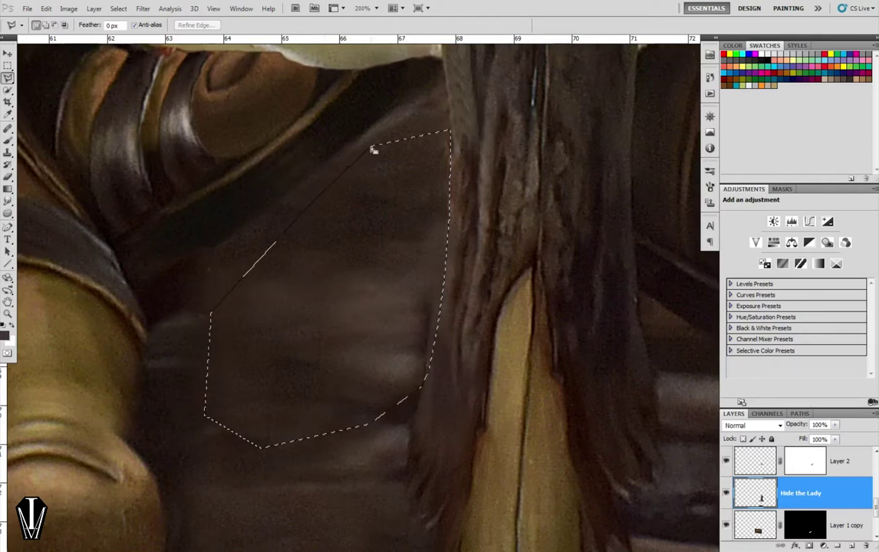
key(s)
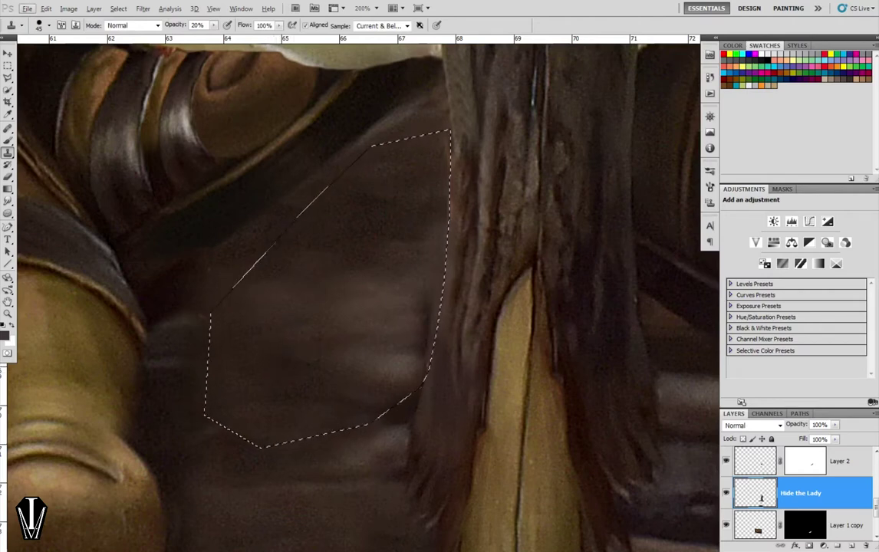
key(alt+s)
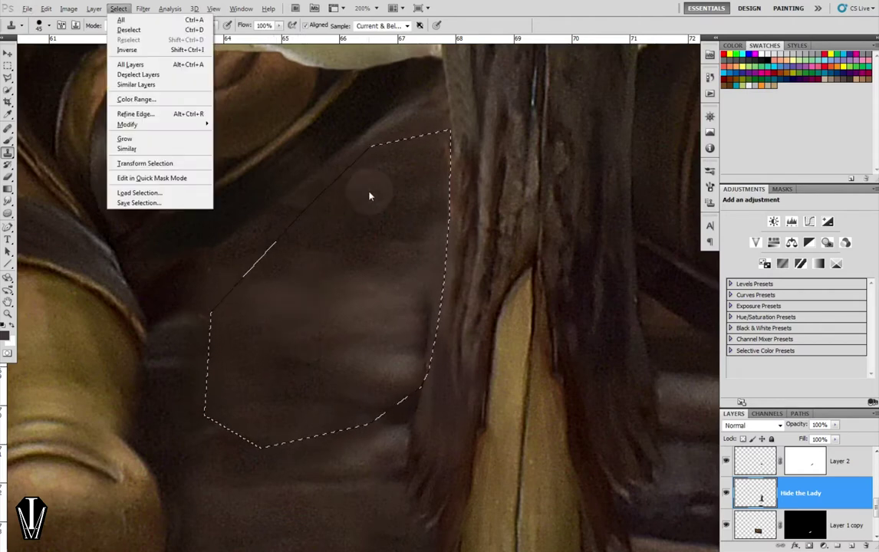
Clone-stamp inside the selected robe on Hide the Lady at 100% opacity, darkening near the hair.
key(e)
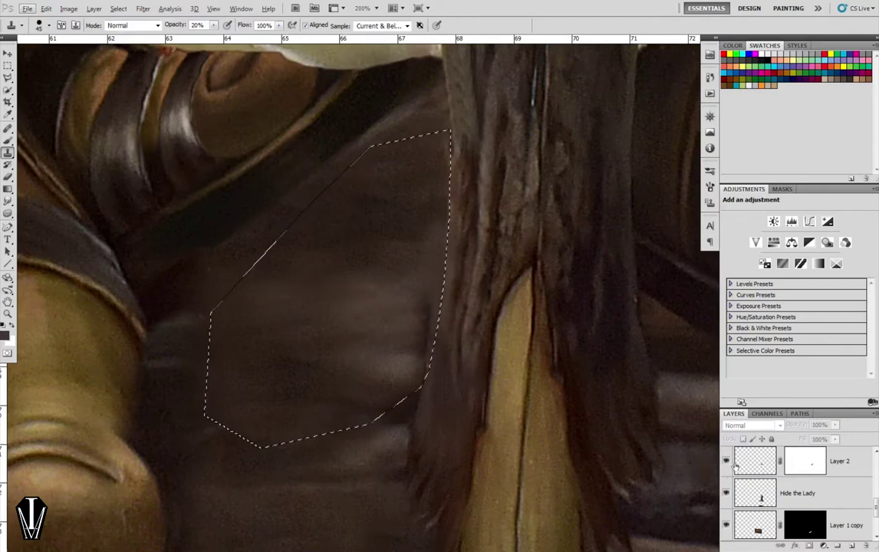
key(alt+bracketleft)
drag(367, 264, 372, 224)
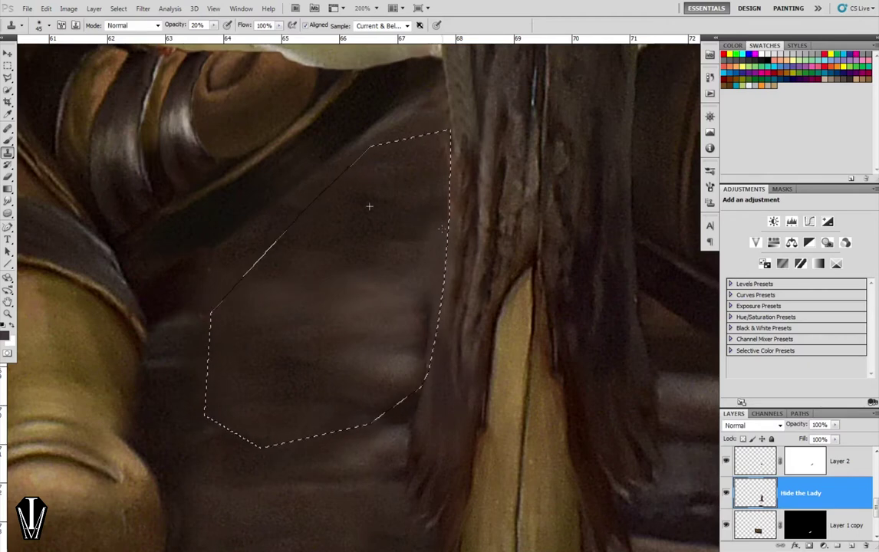
drag(359, 249, 422, 337)
key(0)
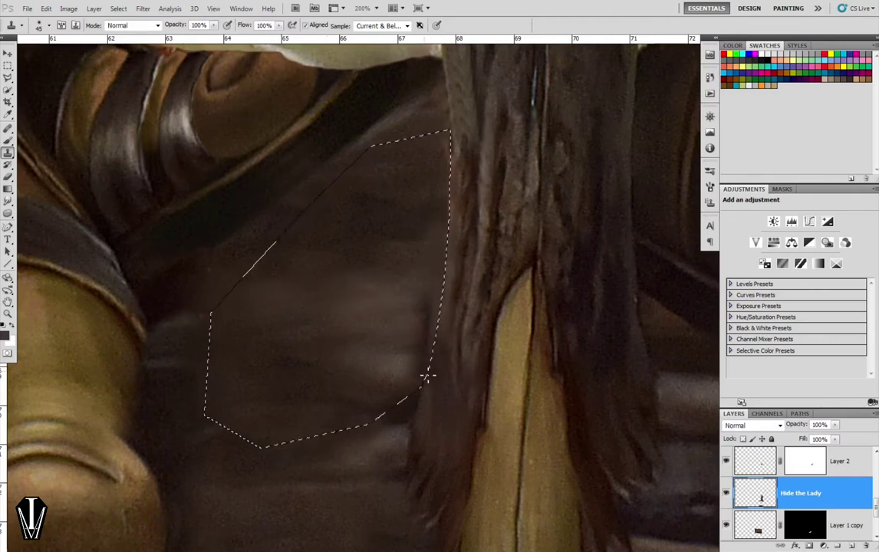
mouse_move(427, 376)
mouse_down()
mouse_move(433, 306)
mouse_move(418, 340)
mouse_up()
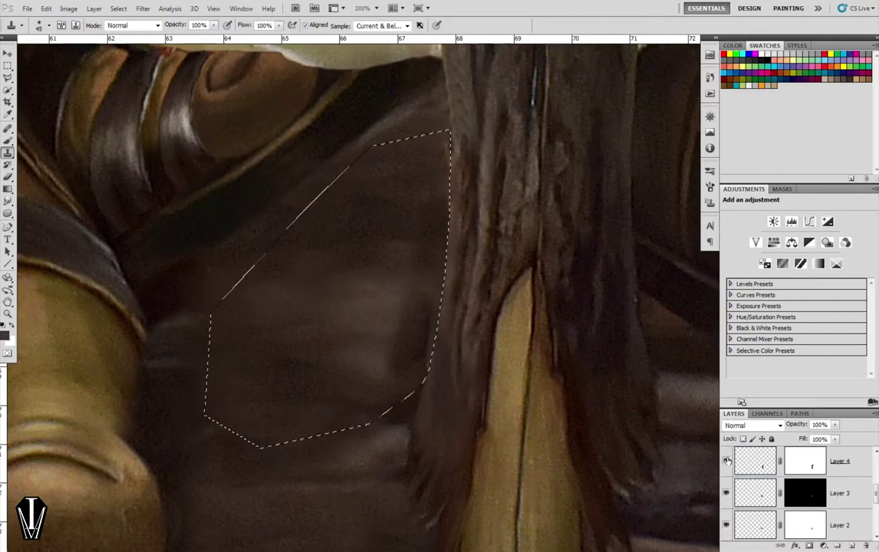
Toggle Layer 4's visibility and mask to check the patch, then load and clear its selection.
click(727, 461)
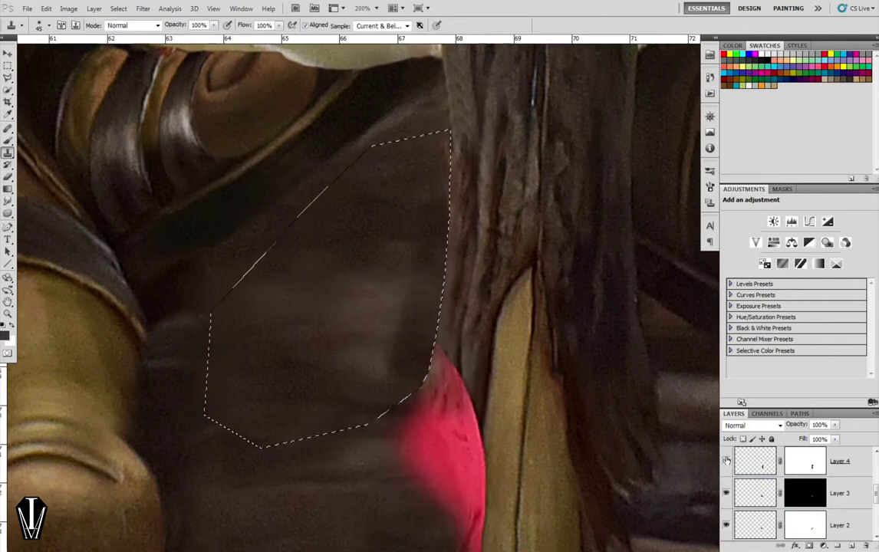
click(726, 461)
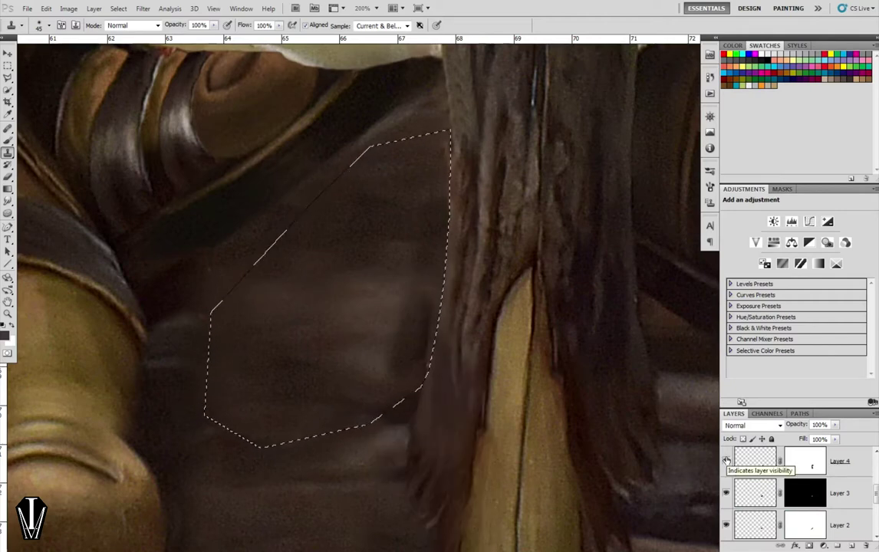
shift+click(803, 464)
shift+click(803, 466)
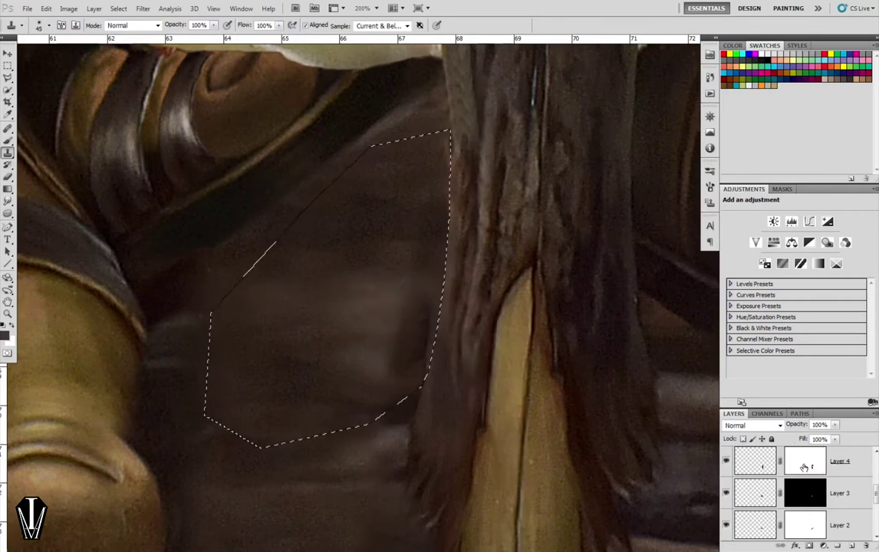
click(804, 464)
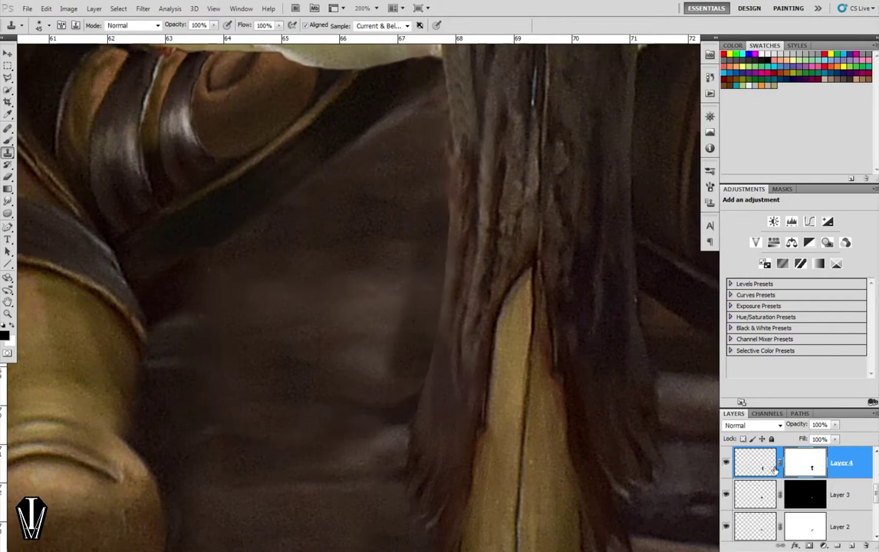
ctrl+click(775, 469)
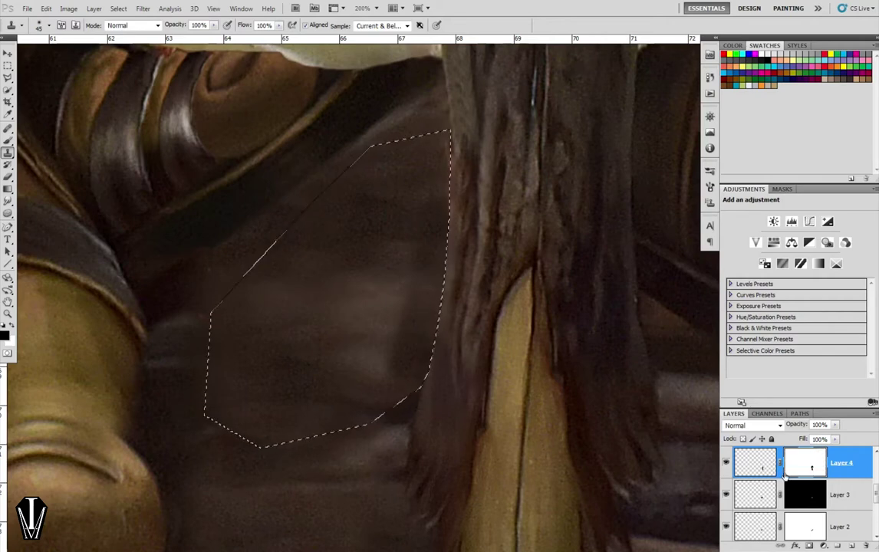
scroll(790, 475, down, 2)
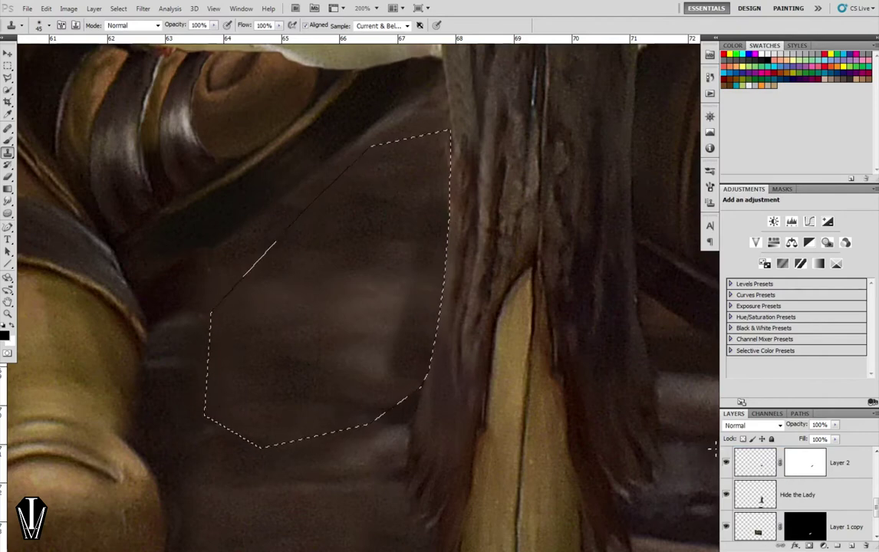
key(ctrl+d)
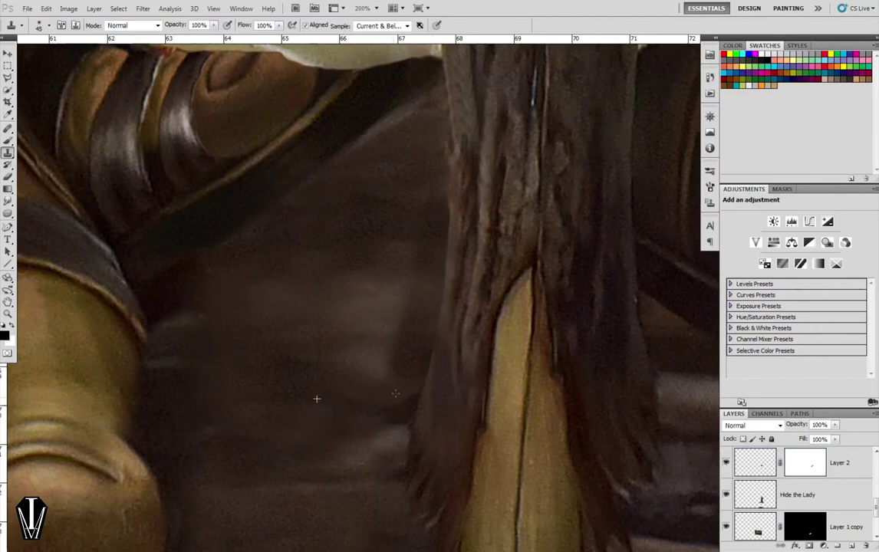
Flash Layer 4 on and off to compare the repair, then target Layer 4's pixels.
click(780, 497)
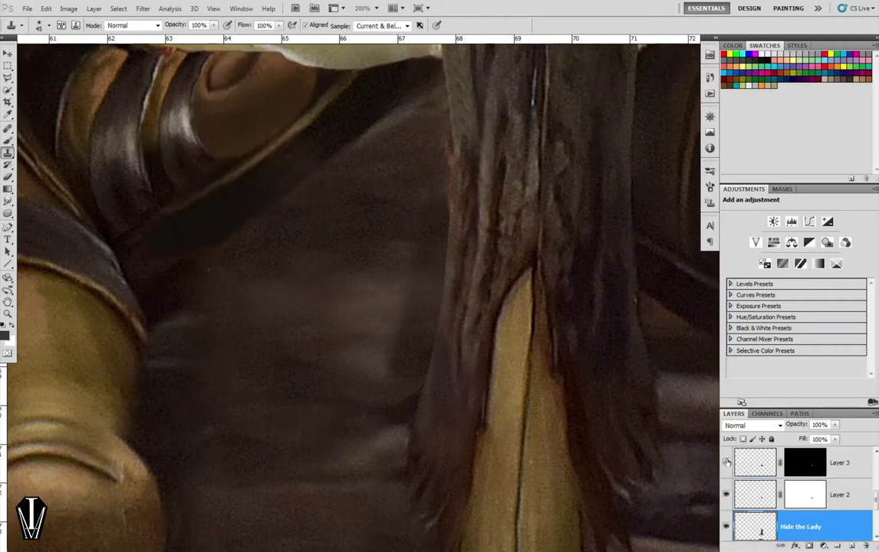
click(726, 462)
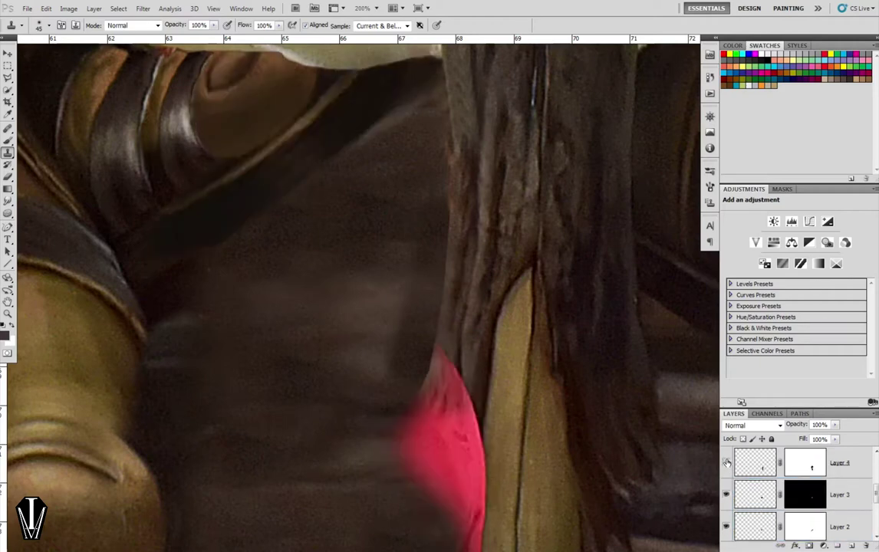
click(727, 463)
click(726, 462)
click(726, 462)
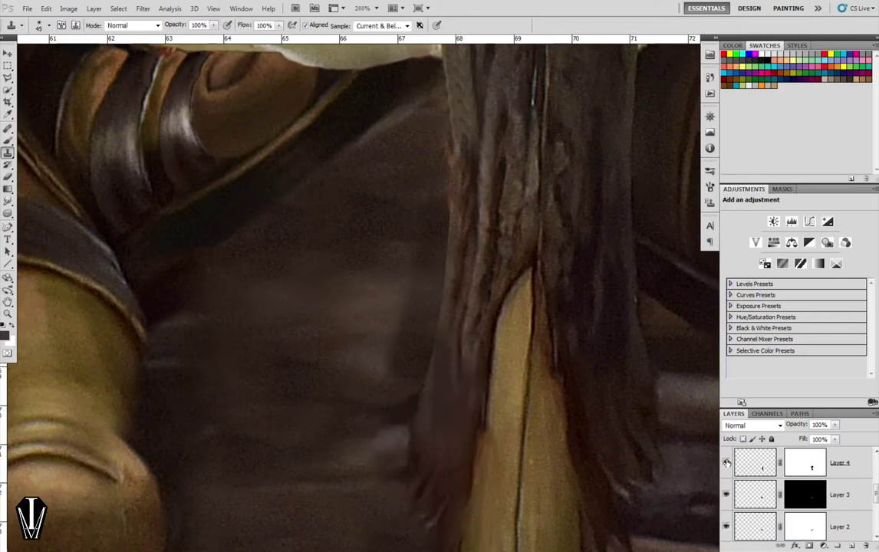
click(726, 462)
click(727, 463)
click(804, 467)
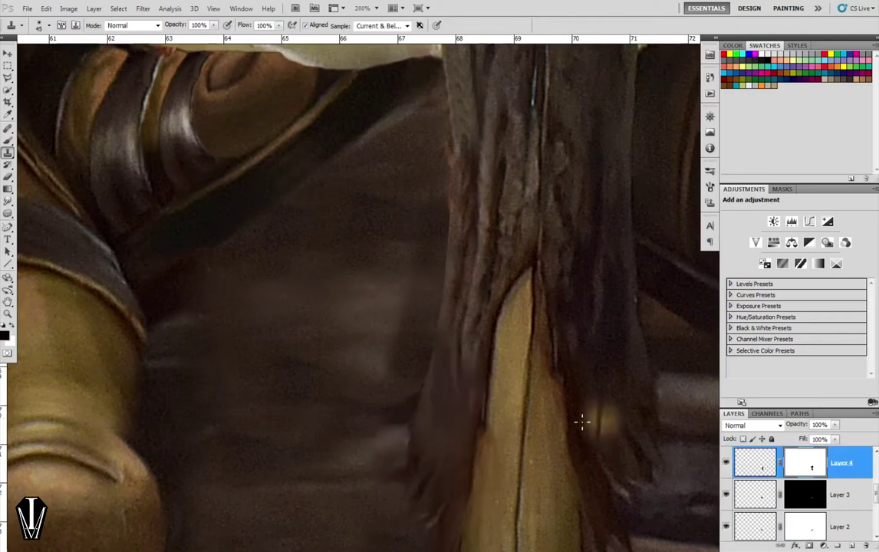
click(753, 463)
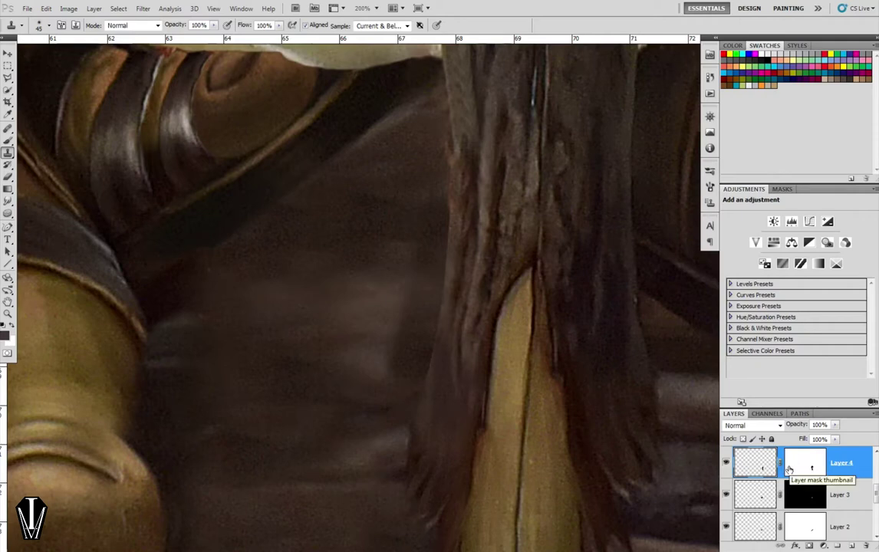
scroll(790, 471, down, 1)
scroll(790, 471, down, 1)
Toggle Hide the Lady to compare, leave it on, and select the Color Fill layer.
click(726, 496)
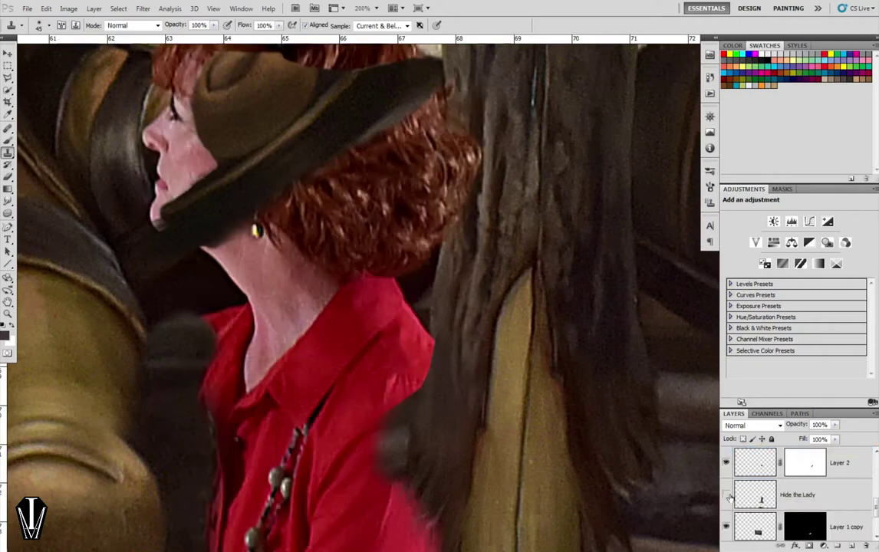
click(726, 496)
click(726, 495)
click(726, 496)
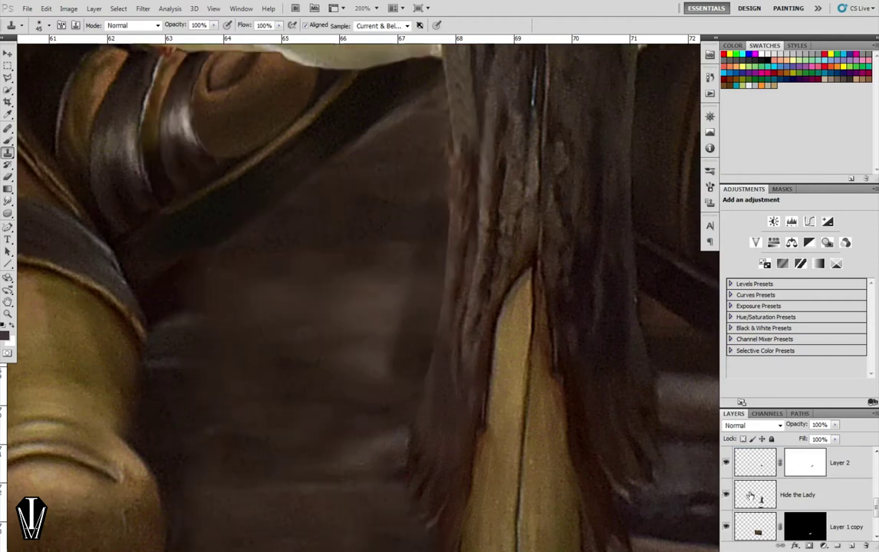
click(753, 497)
scroll(753, 497, up, 2)
scroll(754, 497, up, 2)
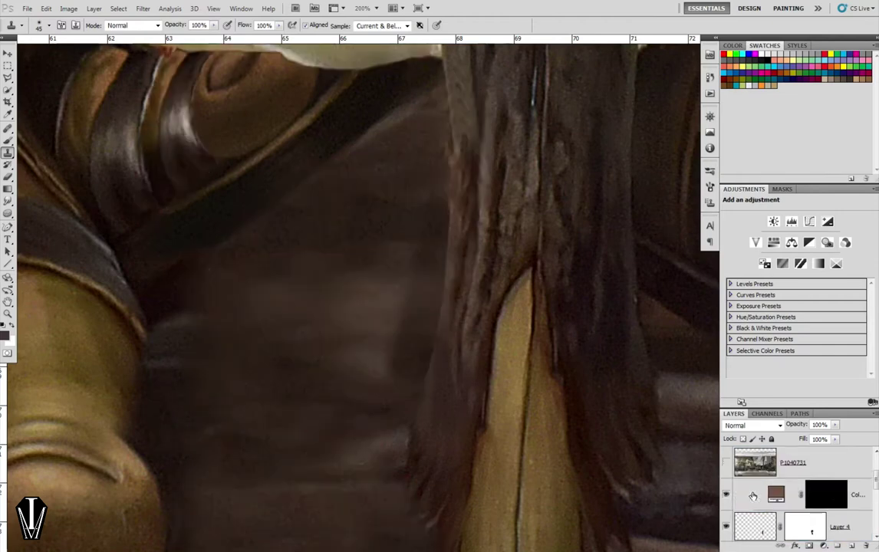
click(776, 495)
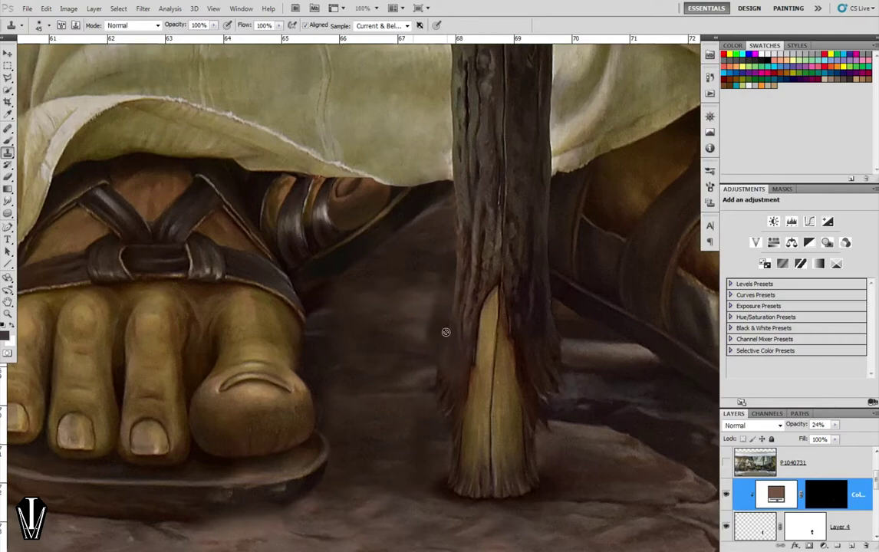
Lasso the dark patch between the sandal and the post at 200% zoom.
key(l)
key(ctrl+plus)
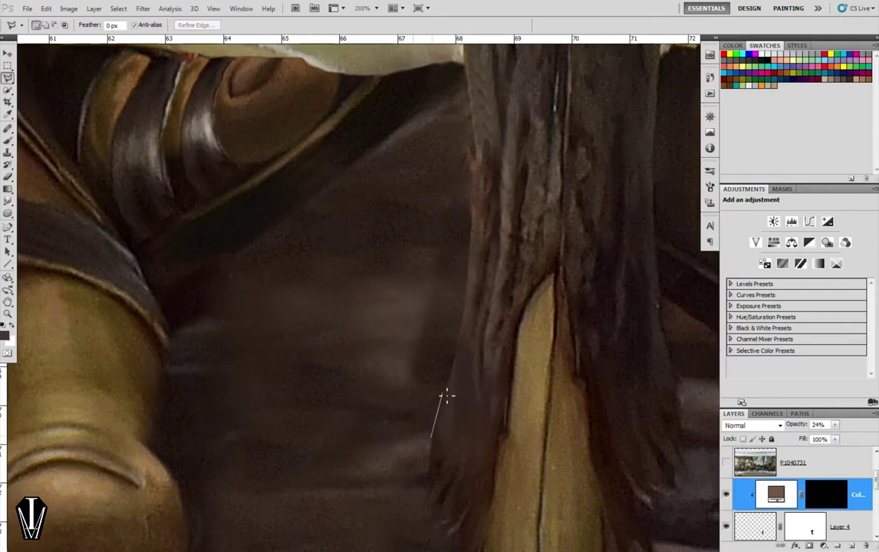
mouse_move(460, 336)
mouse_down()
mouse_move(481, 196)
mouse_move(476, 158)
mouse_up()
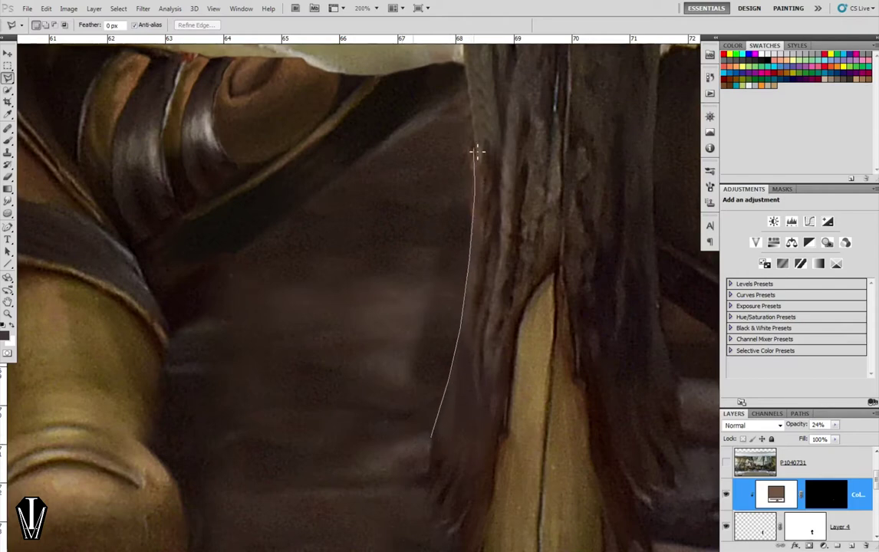
mouse_move(467, 105)
mouse_down()
mouse_move(407, 132)
mouse_move(204, 282)
mouse_move(173, 366)
mouse_move(188, 461)
mouse_move(194, 274)
mouse_move(202, 309)
mouse_move(291, 335)
mouse_move(428, 308)
mouse_move(437, 257)
mouse_up()
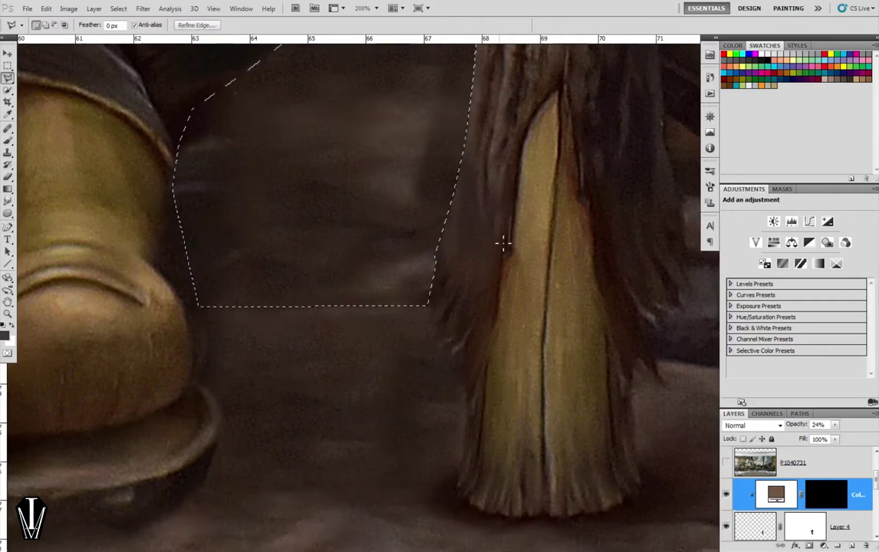
scroll(502, 242, down, 3)
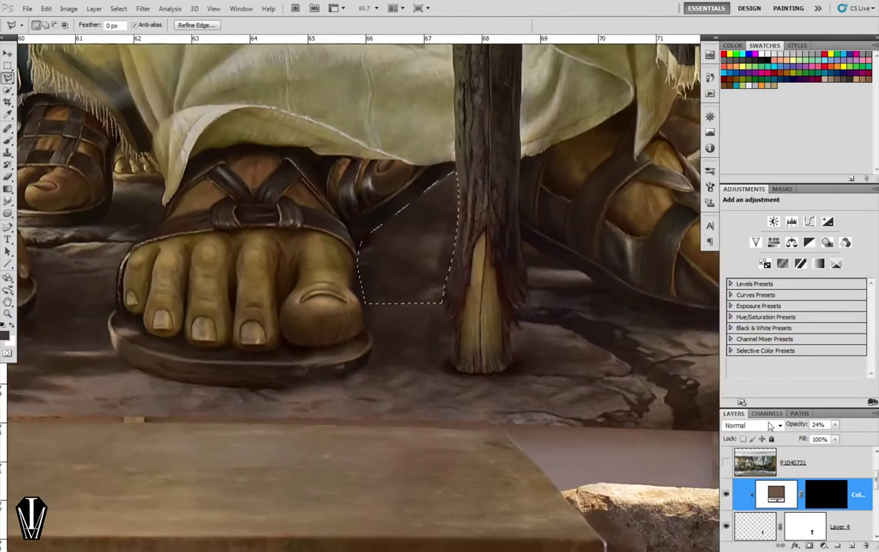
click(823, 546)
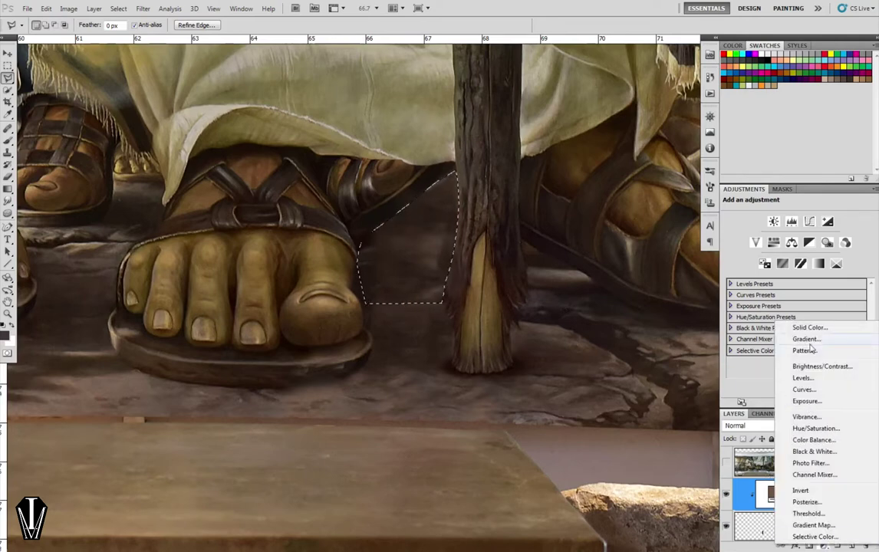
click(803, 378)
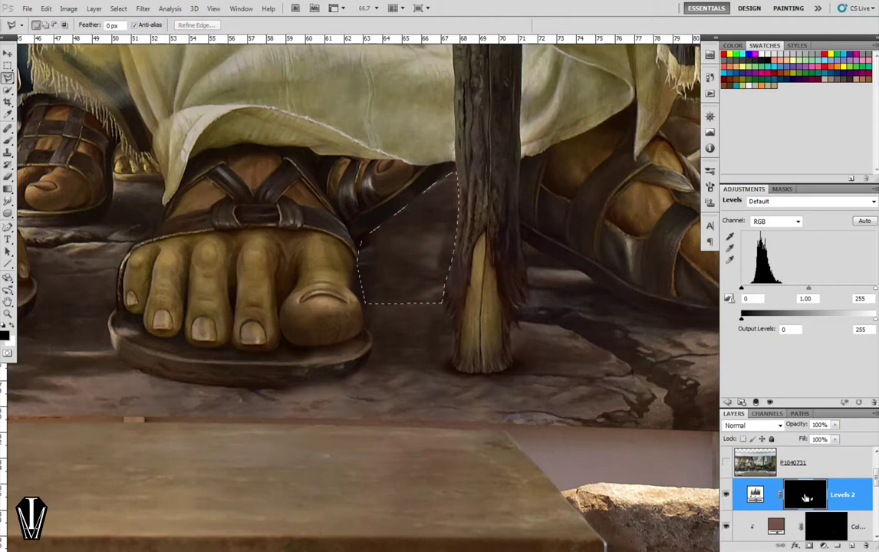
click(807, 497)
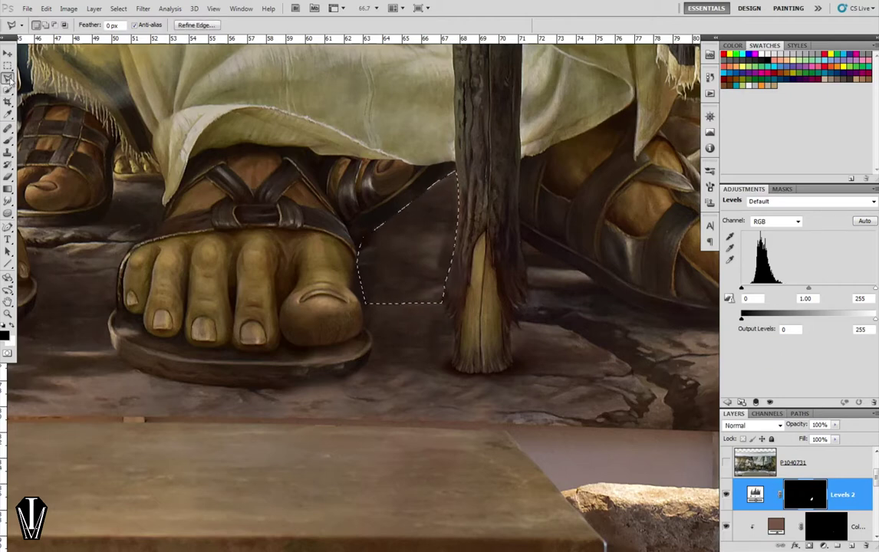
click(7, 189)
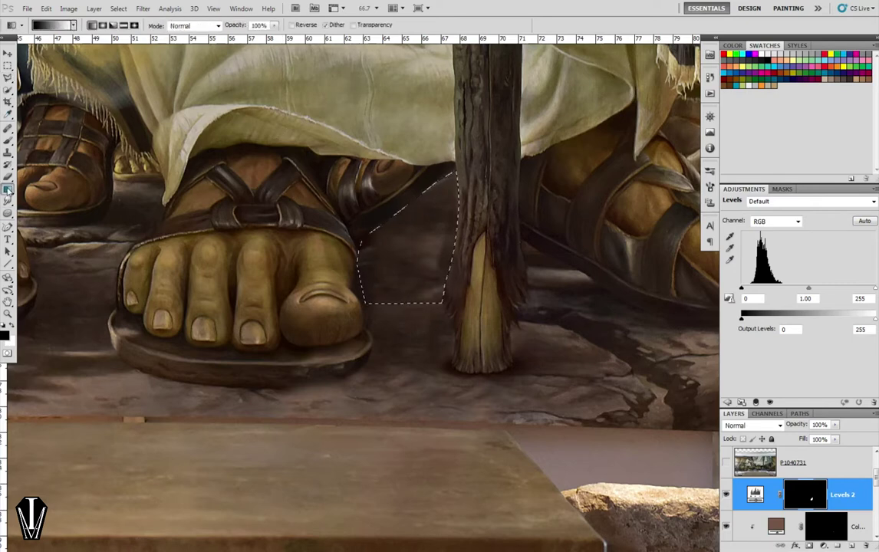
click(52, 188)
drag(434, 206, 435, 204)
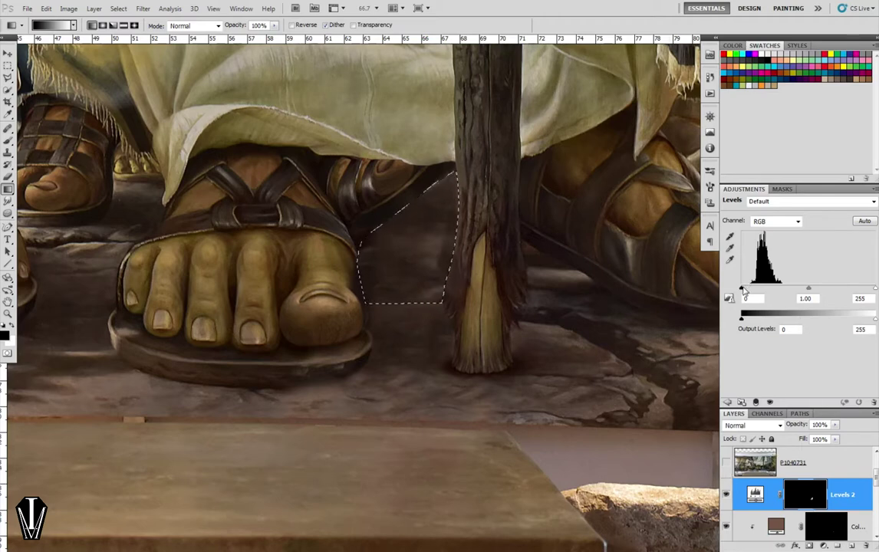
key(ctrl+d)
drag(741, 289, 752, 289)
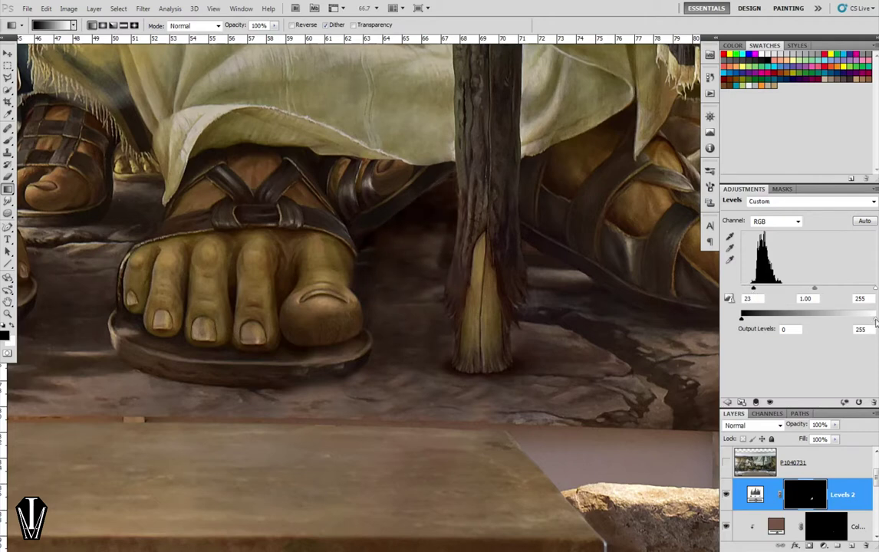
drag(876, 321, 834, 321)
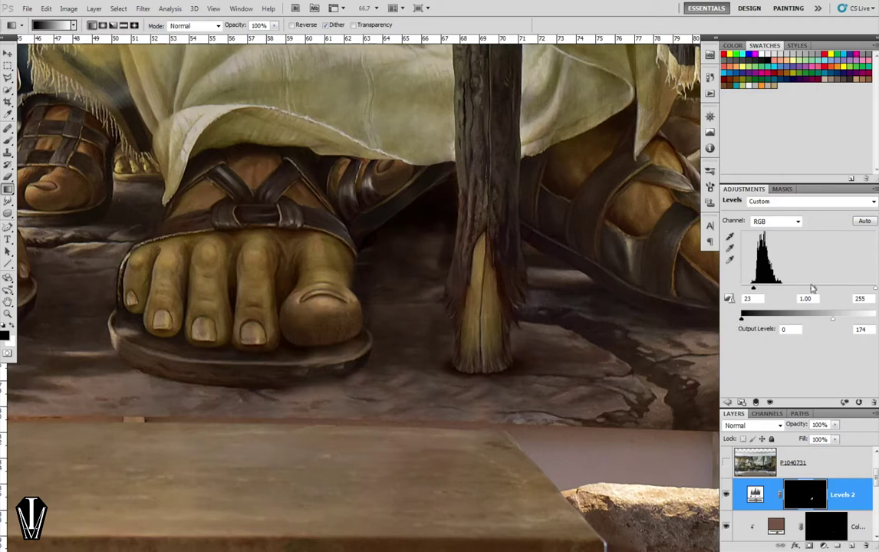
drag(815, 289, 806, 293)
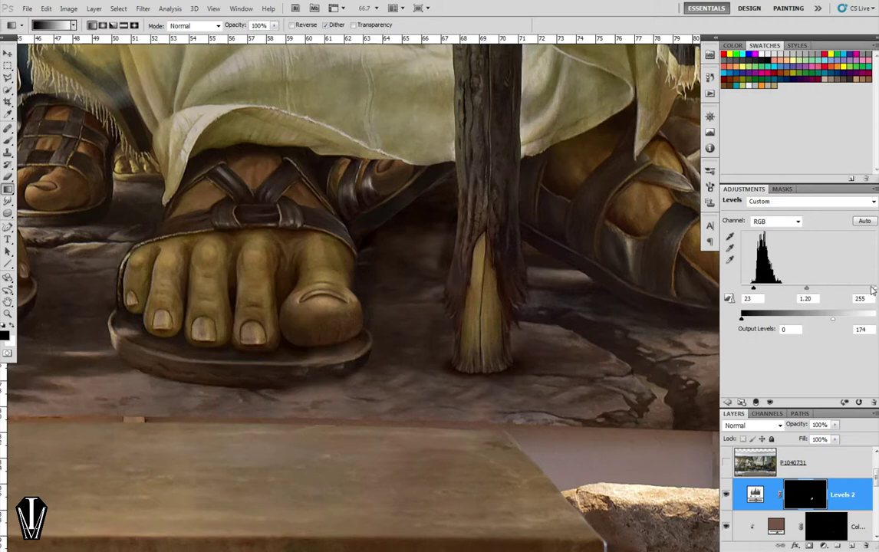
drag(875, 289, 858, 289)
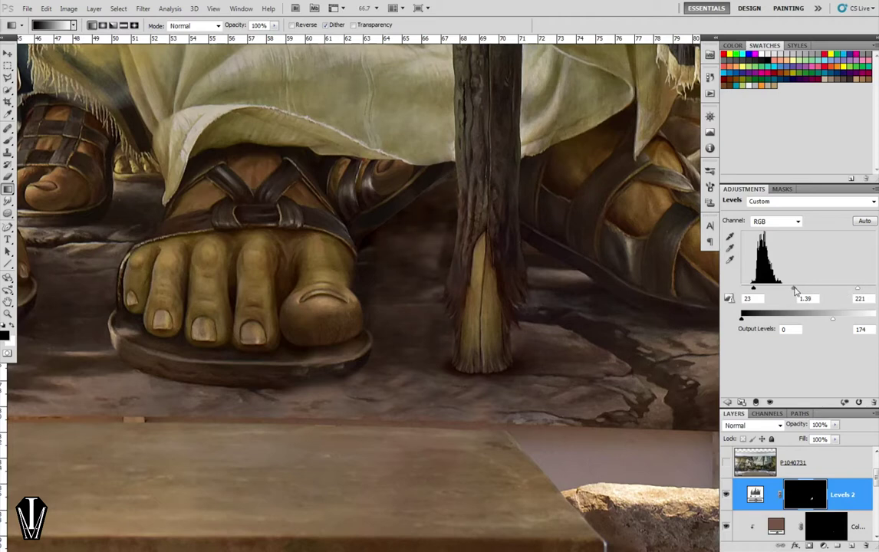
drag(798, 289, 807, 289)
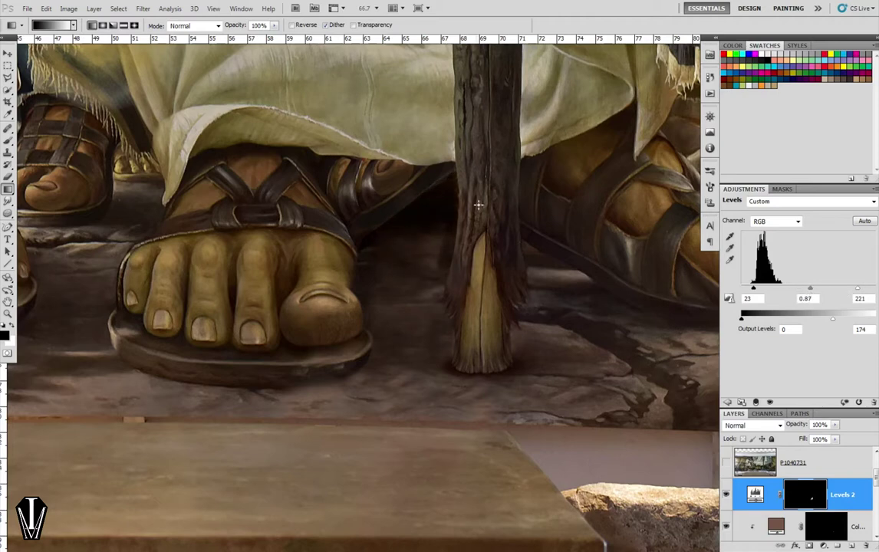
scroll(477, 206, down, 1)
scroll(477, 206, up, 1)
scroll(477, 206, up, 1)
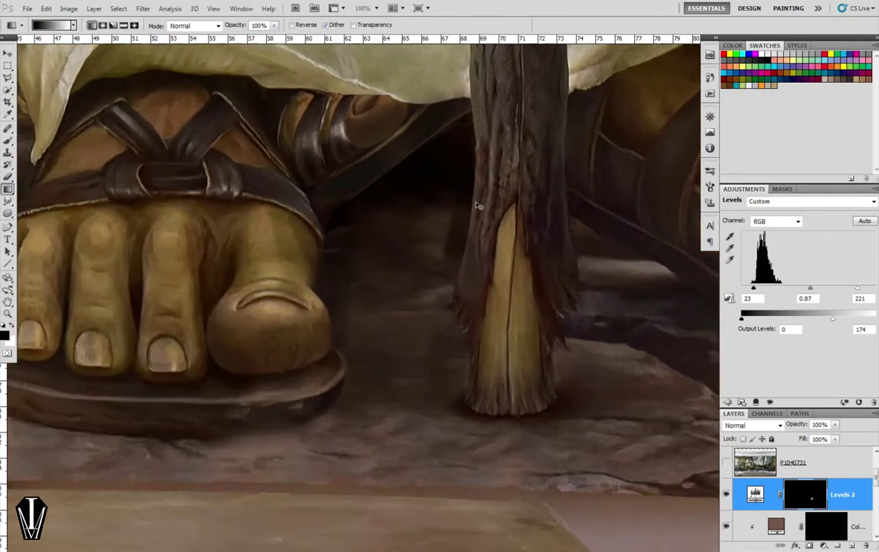
scroll(477, 206, up, 1)
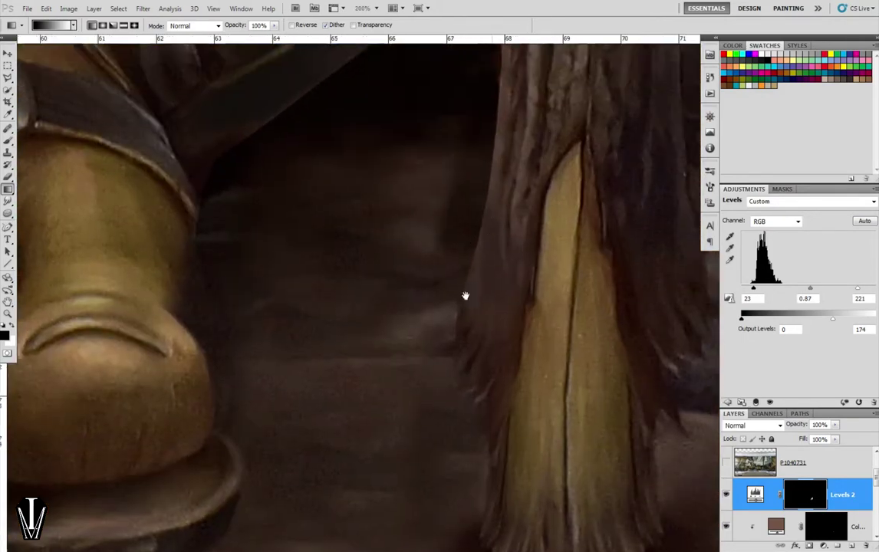
scroll(450, 349, up, 1)
scroll(448, 351, up, 1)
scroll(448, 352, up, 1)
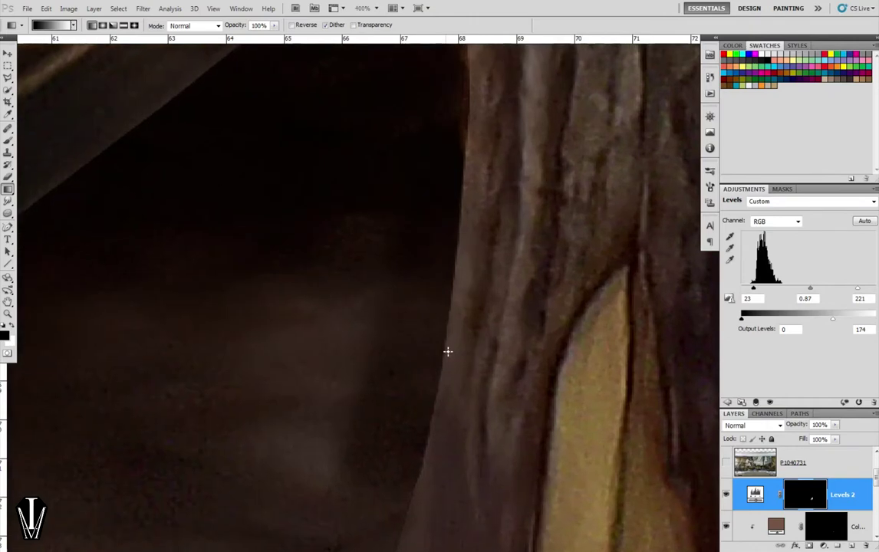
key(h)
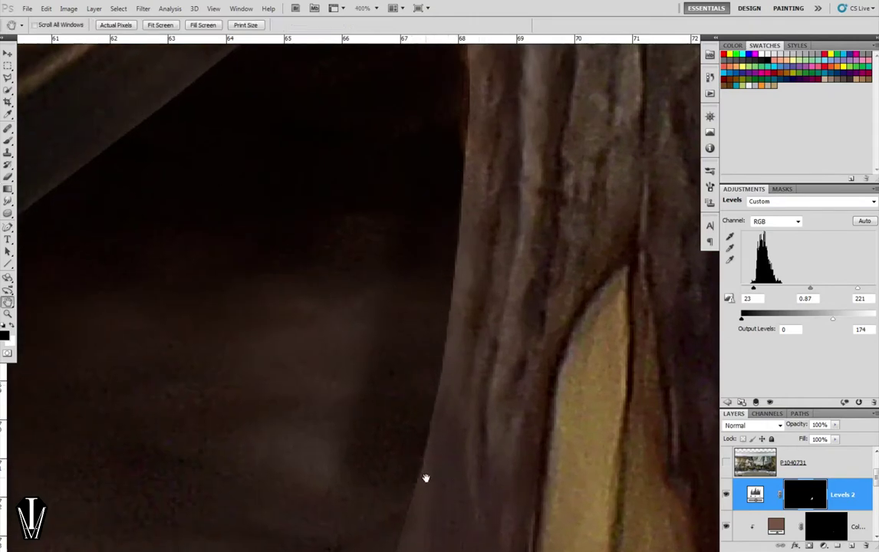
scroll(425, 478, down, 1)
scroll(425, 477, down, 1)
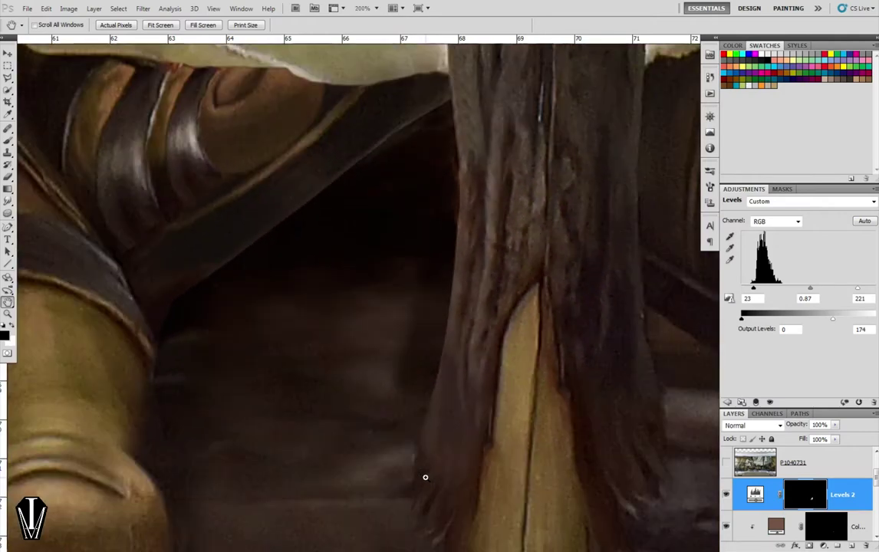
Refine the Levels 2 mask with a 0.5 px feather and apply it.
right_click(813, 498)
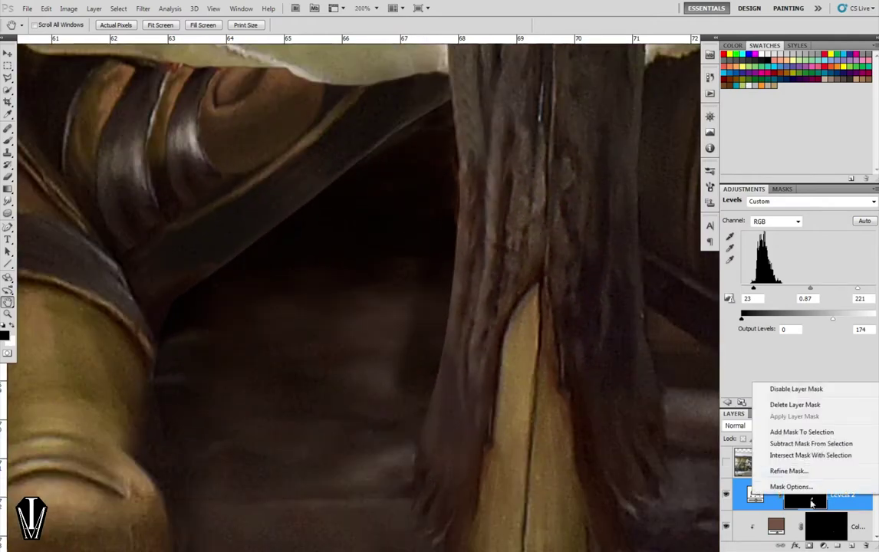
click(788, 471)
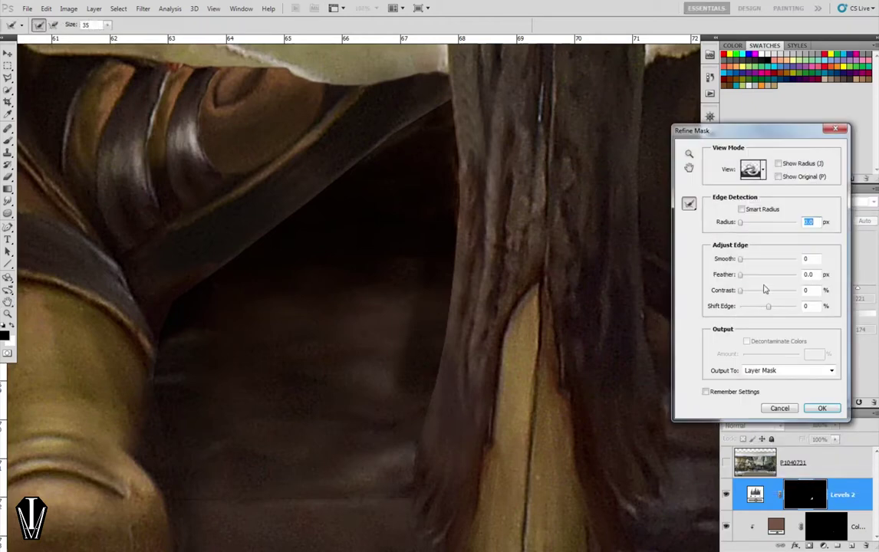
drag(740, 277, 750, 281)
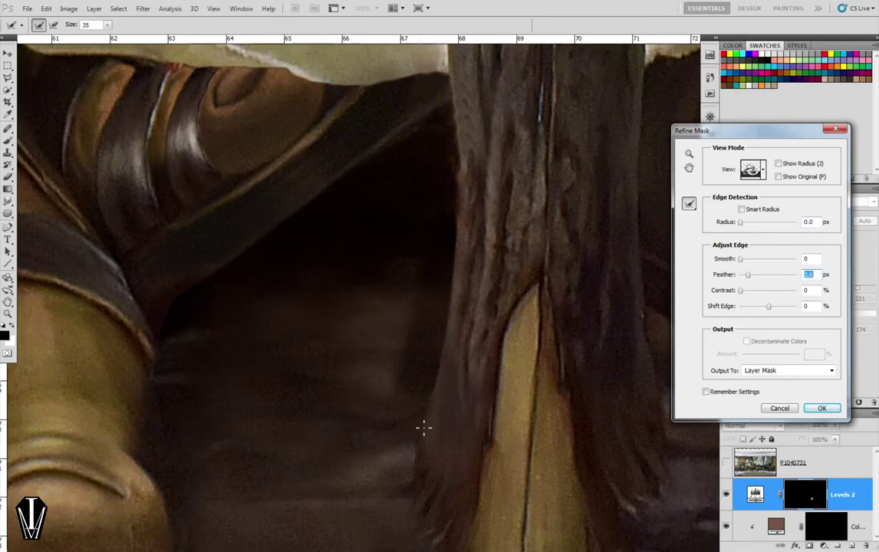
click(780, 178)
click(779, 177)
click(821, 408)
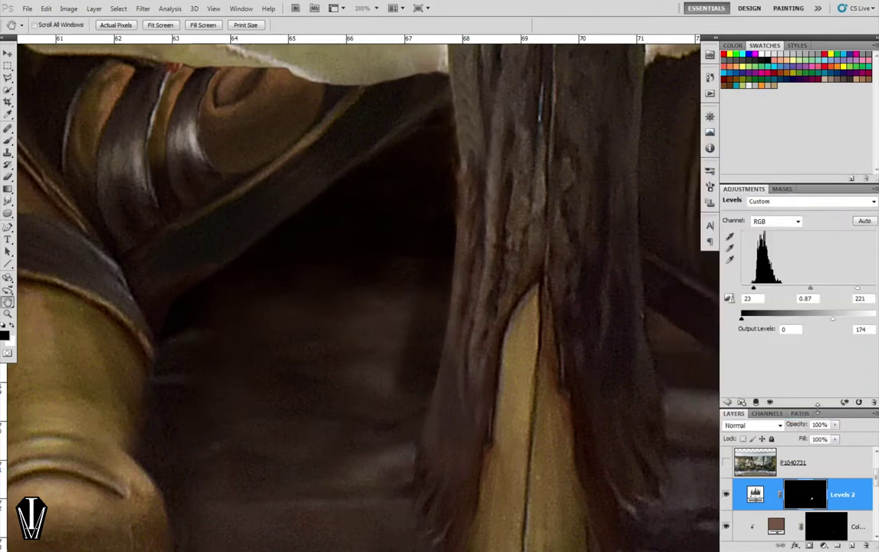
Switch to the Move tool and hide the vertical guide.
scroll(590, 307, down, 2)
scroll(589, 306, down, 1)
scroll(589, 307, down, 1)
scroll(589, 307, down, 1)
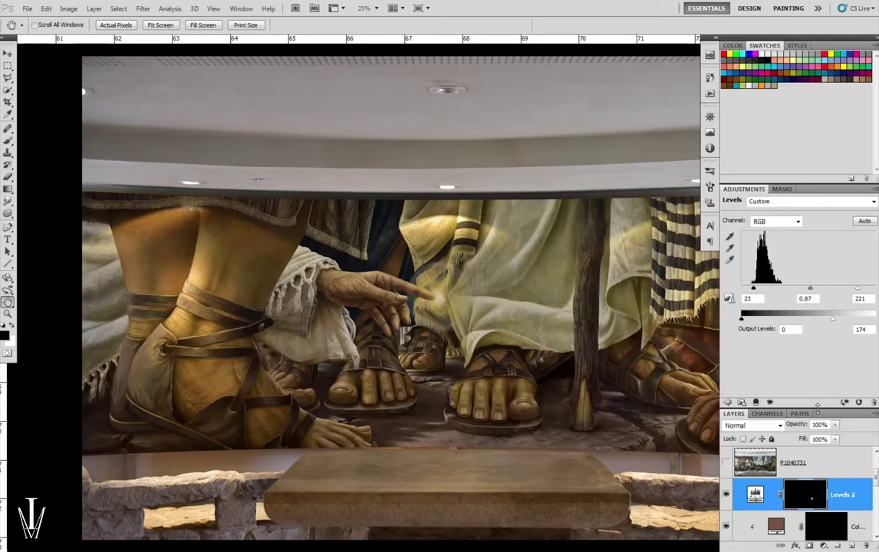
scroll(447, 300, down, 1)
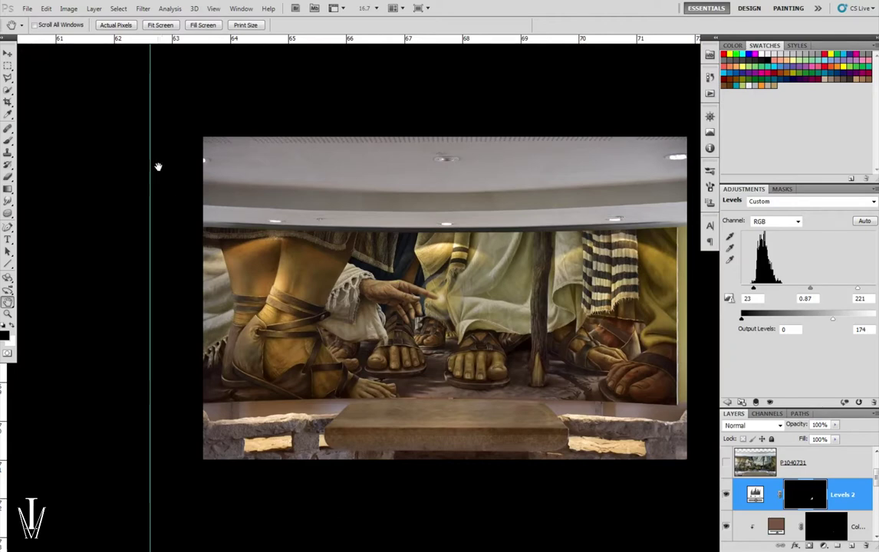
key(v)
key(ctrl+z)
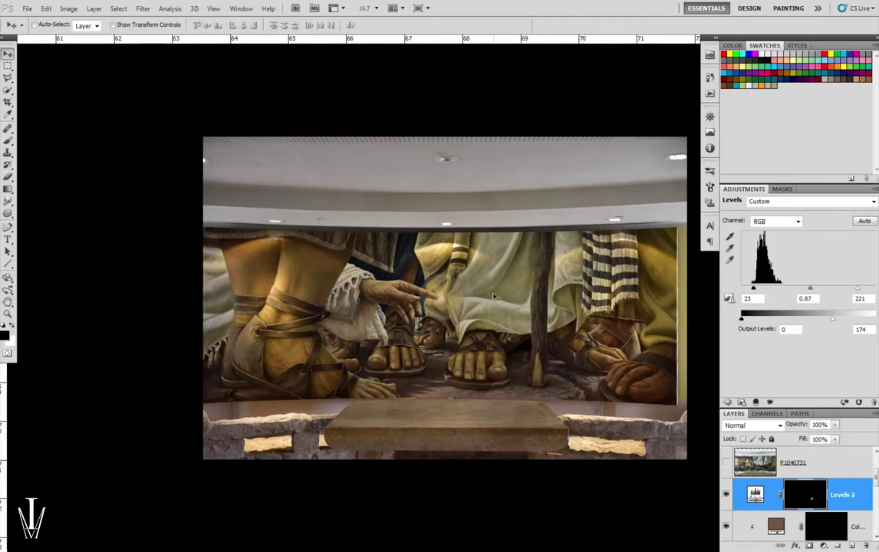
scroll(494, 298, down, 1)
scroll(494, 298, up, 2)
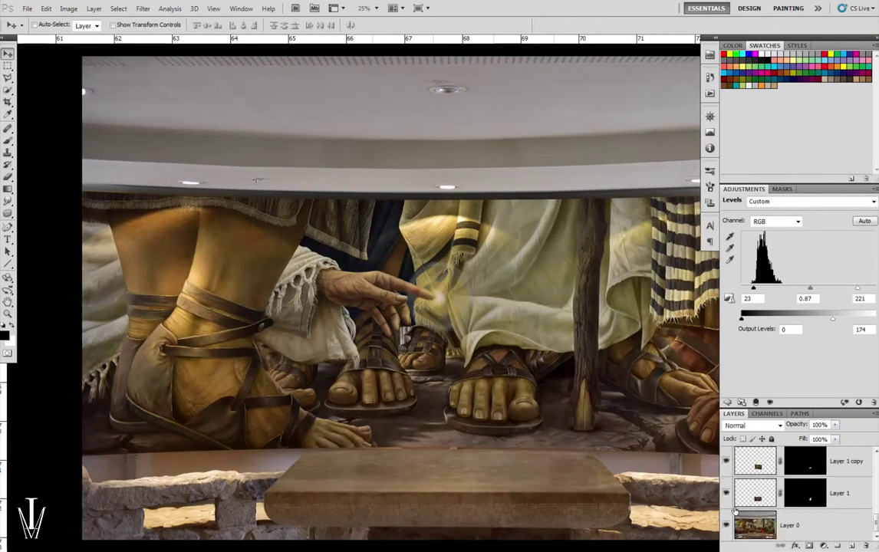
drag(662, 448, 581, 425)
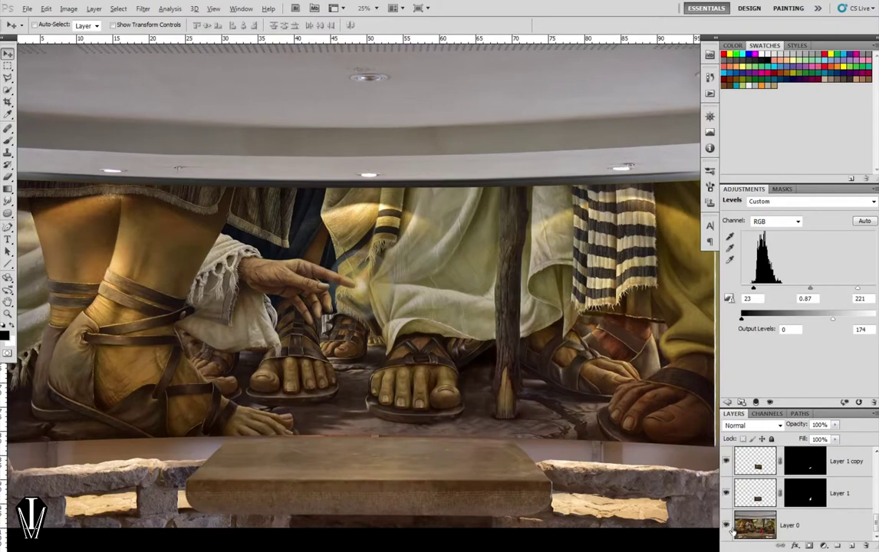
alt+click(726, 526)
alt+click(726, 527)
alt+click(727, 527)
alt+click(728, 527)
alt+click(728, 527)
alt+click(728, 527)
alt+click(728, 527)
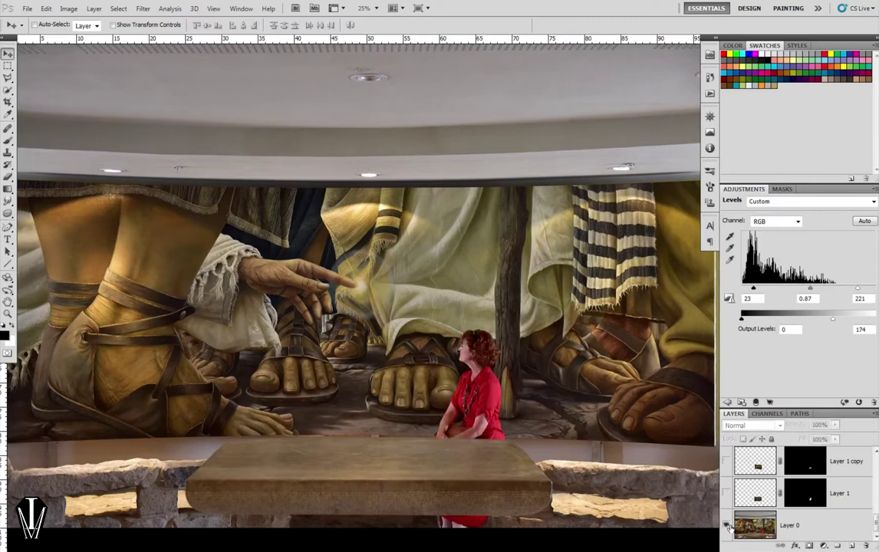
alt+click(728, 527)
alt+click(728, 527)
alt+click(728, 527)
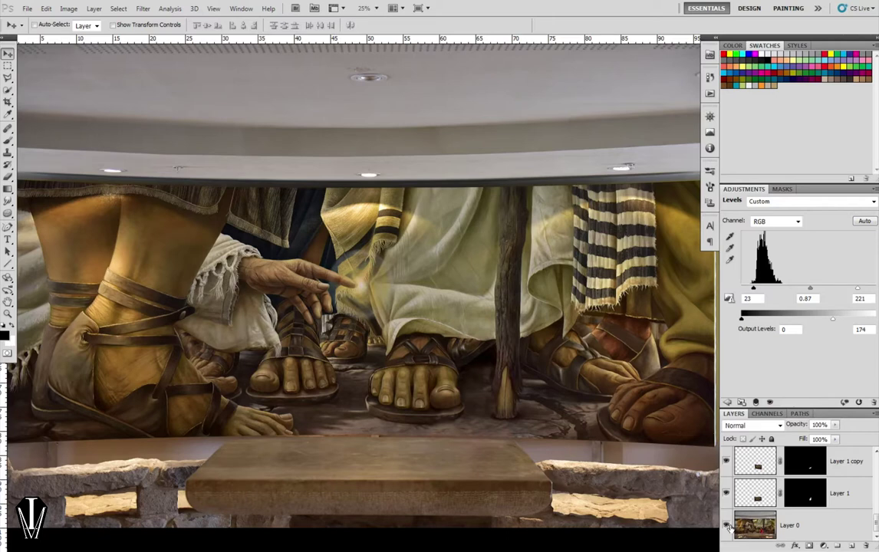
alt+click(728, 527)
alt+click(728, 527)
alt+click(728, 527)
alt+click(728, 527)
Save As a copy with ' Non Lenticular' inserted before the .psd extension.
key(ctrl+shift+s)
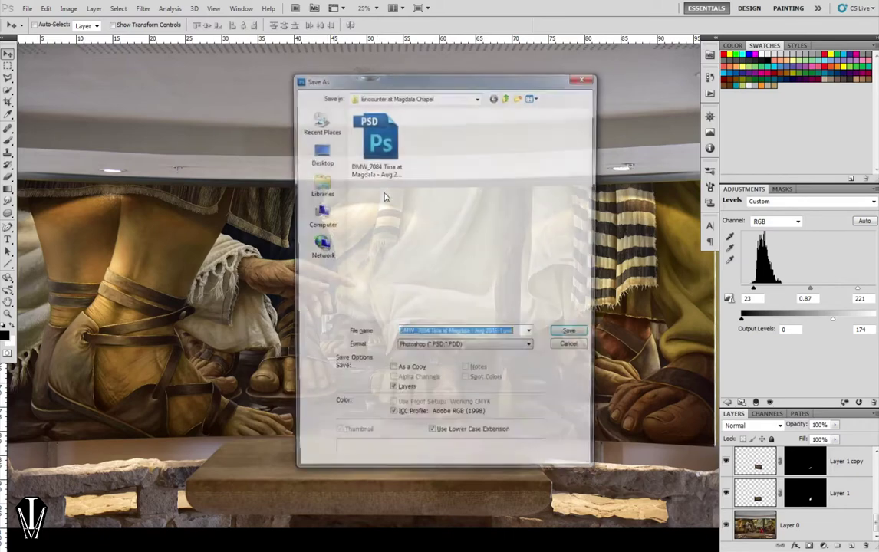
click(503, 335)
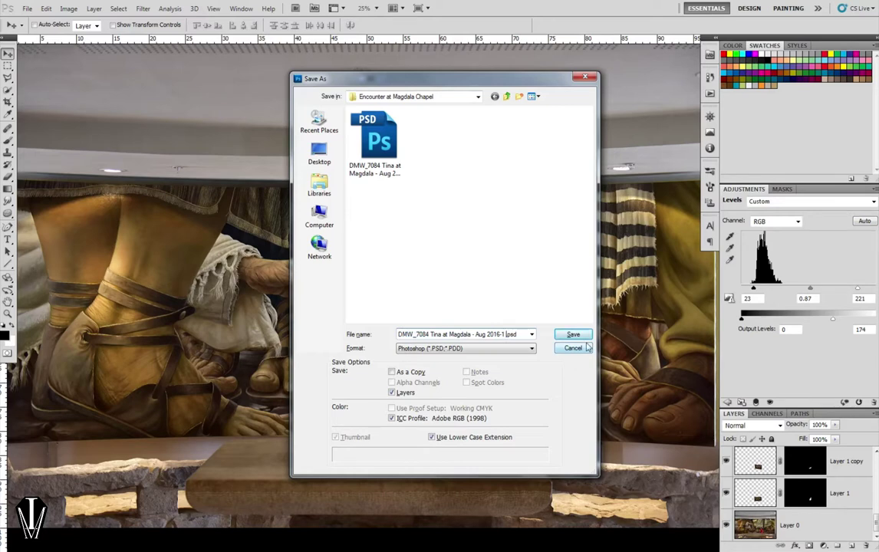
text(n)
key(BackSpace)
key(BackSpace)
text(Non Lenti)
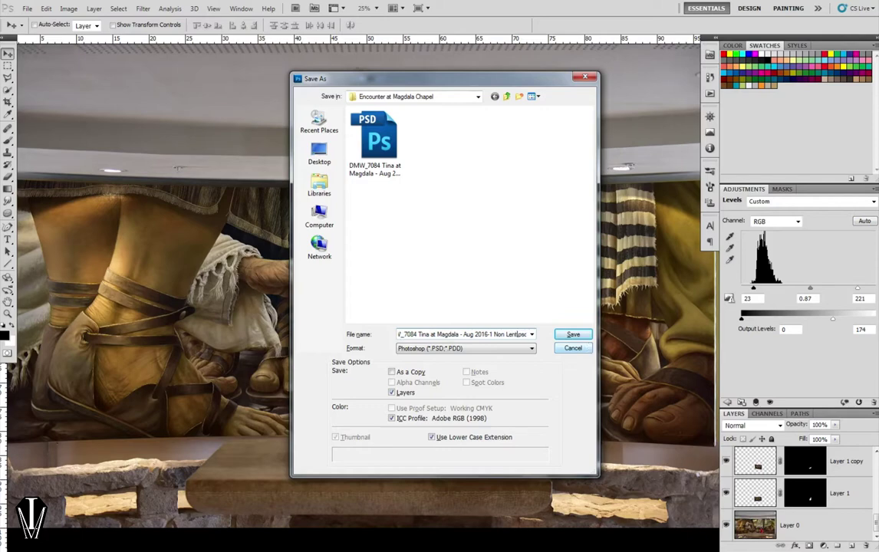
text(cular)
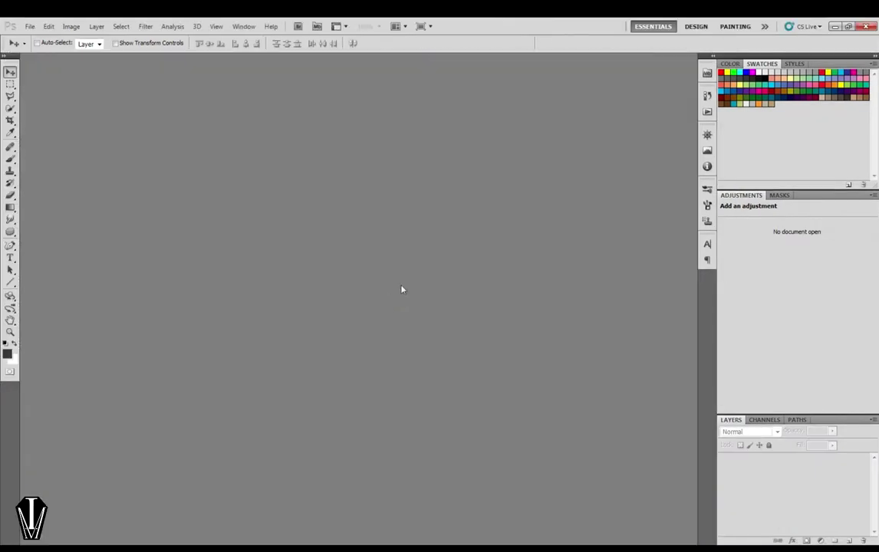
Delete the Non Lenticular PSD copy from the Open dialog and close the dialog.
key(ctrl+o)
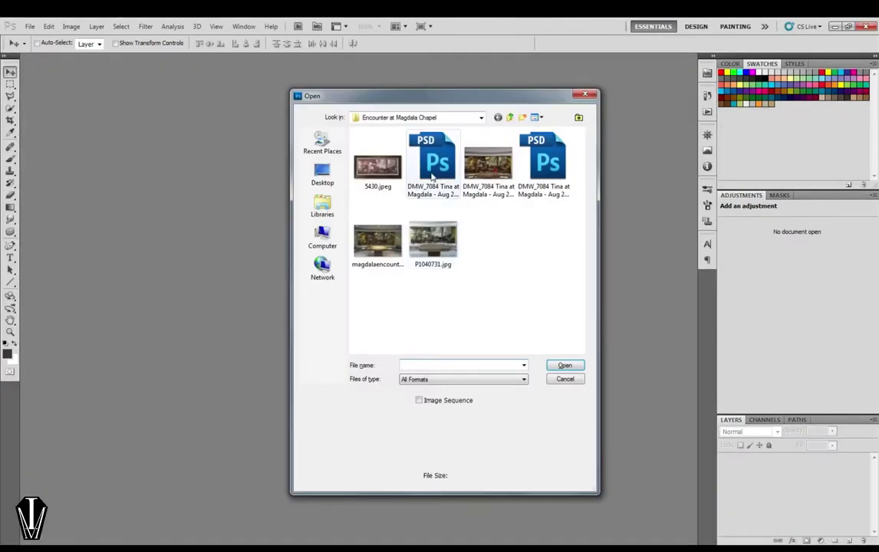
key(Delete)
key(Return)
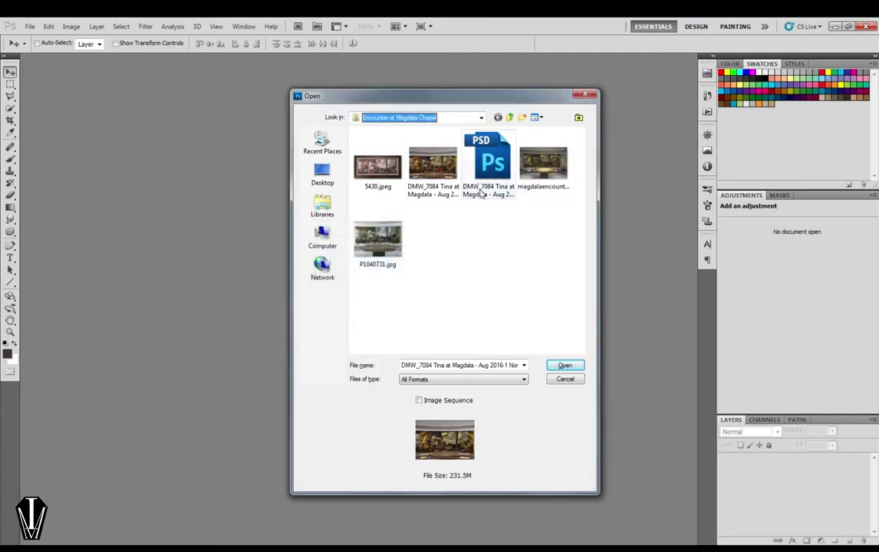
click(469, 160)
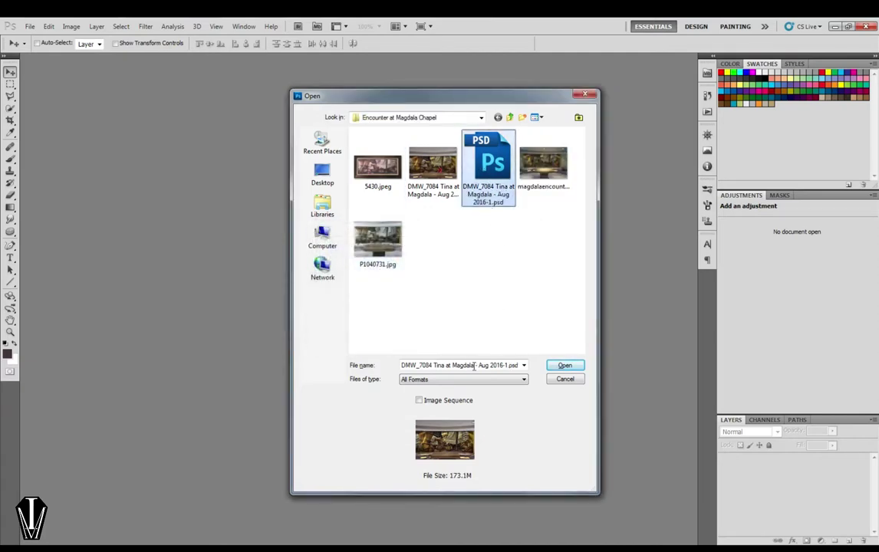
click(560, 379)
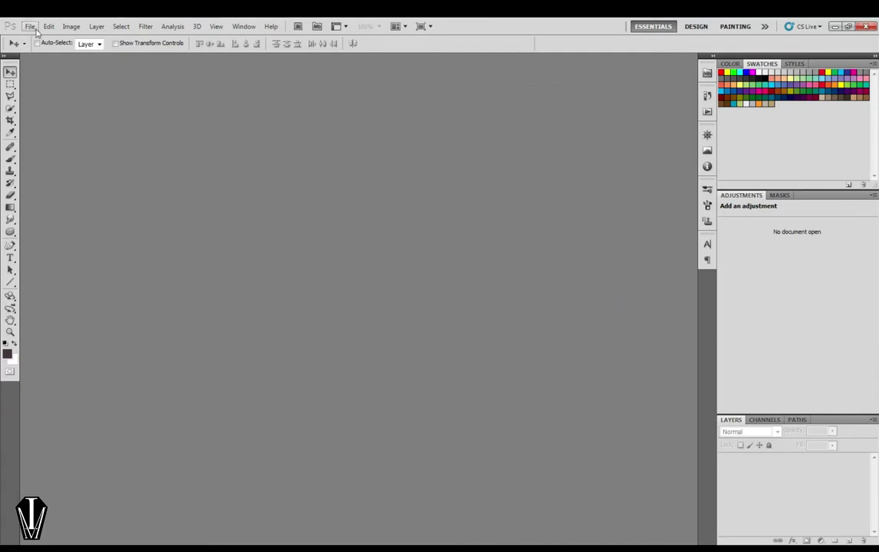
Open the 'Aug 2016-1' mural PSD in Camera Raw via File > Open As.
click(30, 26)
click(46, 77)
click(500, 156)
click(418, 448)
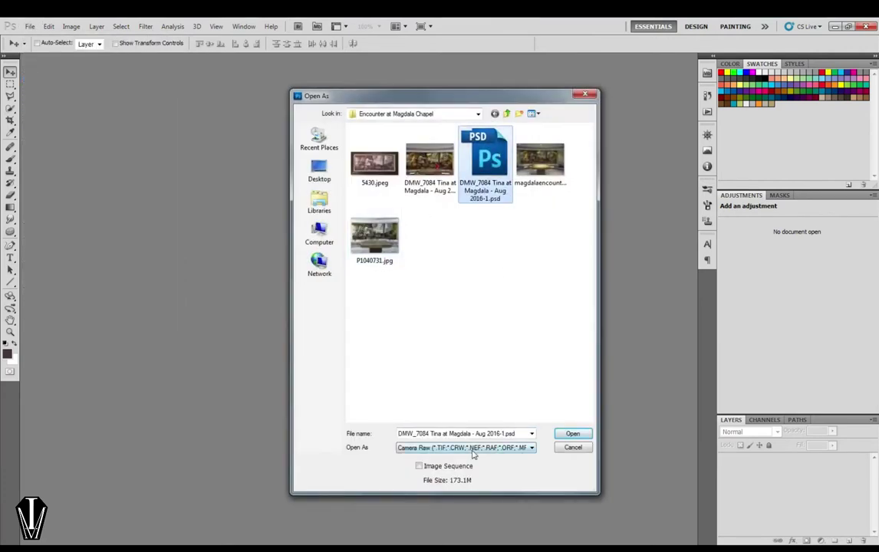
click(420, 448)
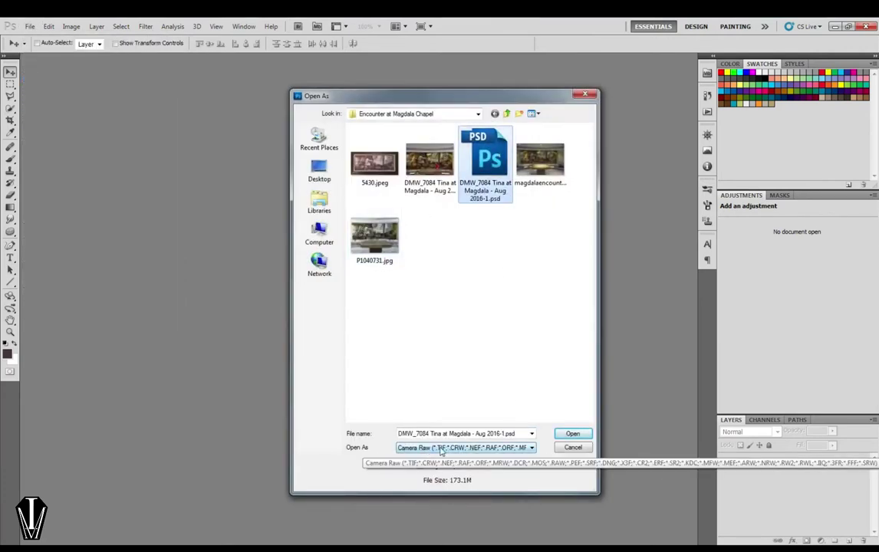
click(429, 465)
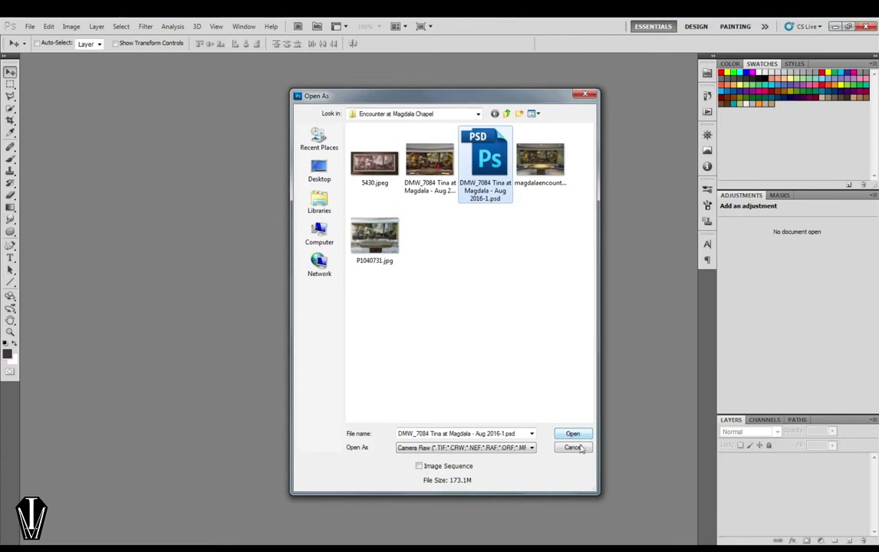
click(571, 435)
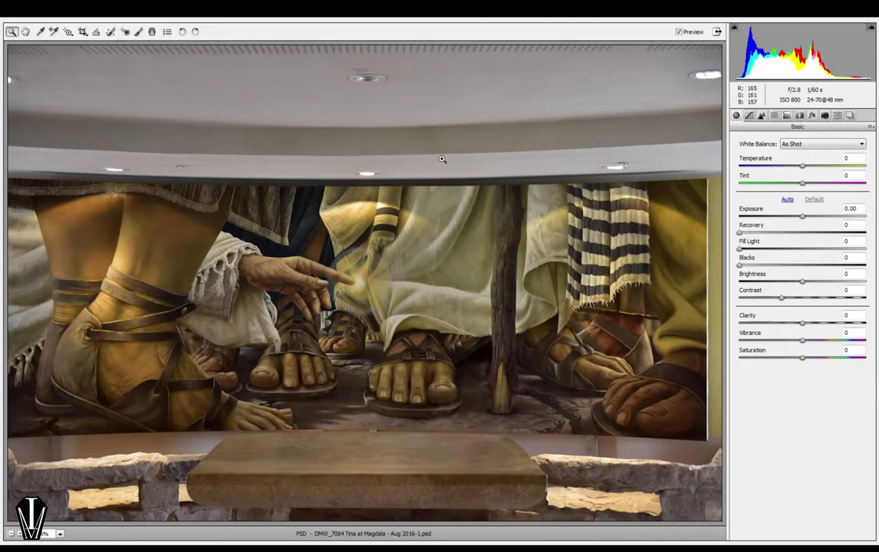
Set a manual Lens Corrections Distortion of about -20 and open the mural in Photoshop.
click(800, 115)
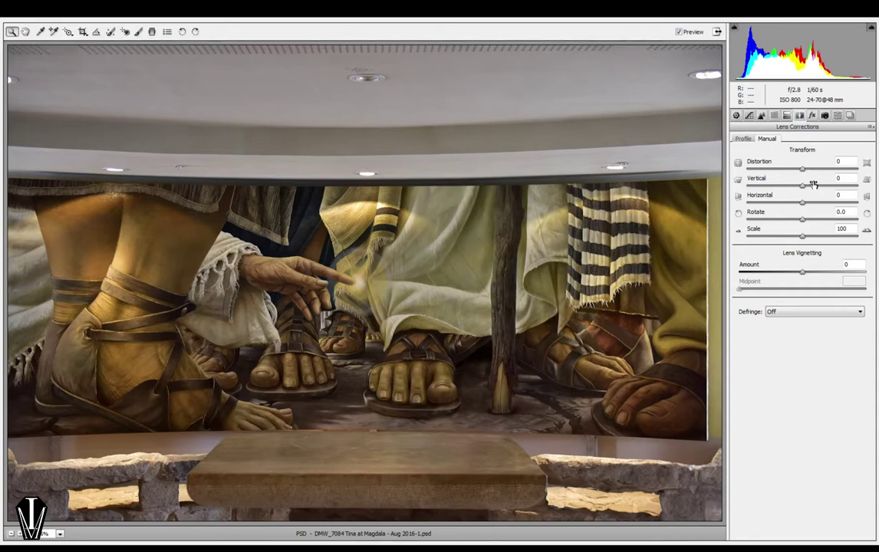
drag(806, 173, 792, 175)
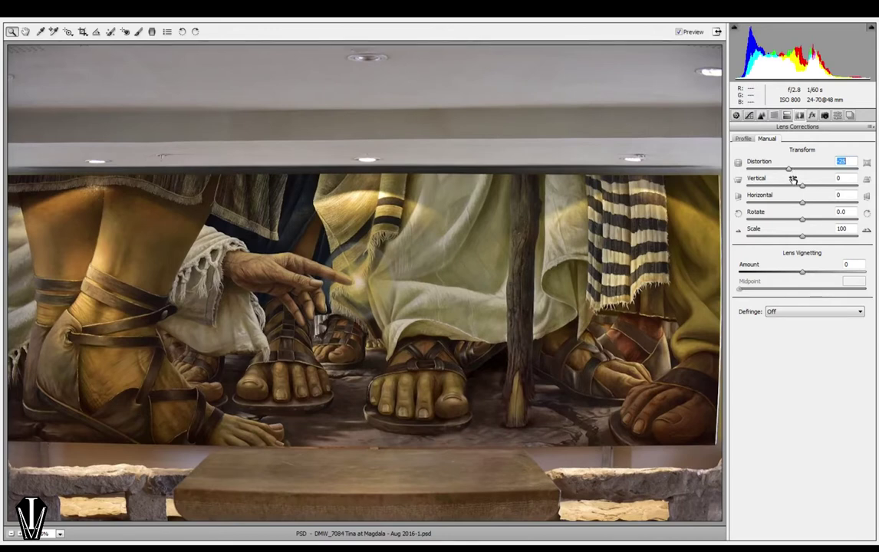
drag(791, 175, 792, 177)
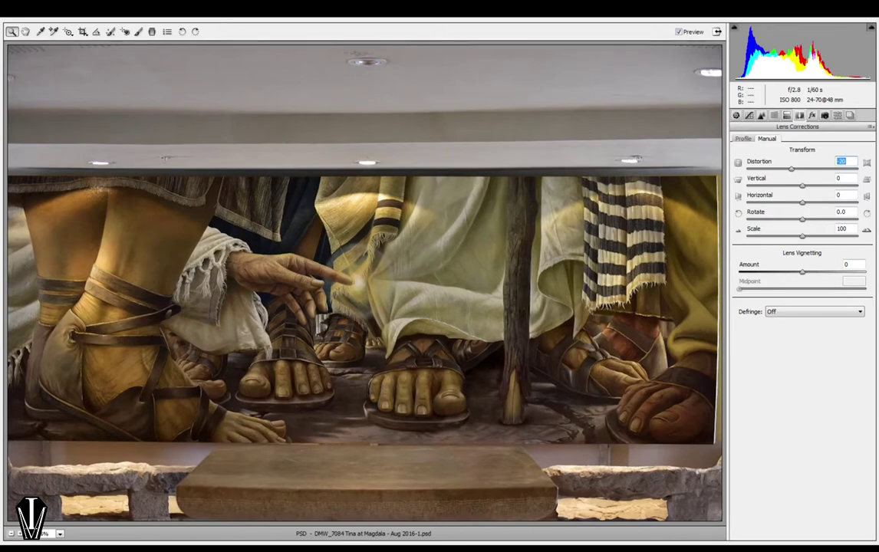
click(715, 541)
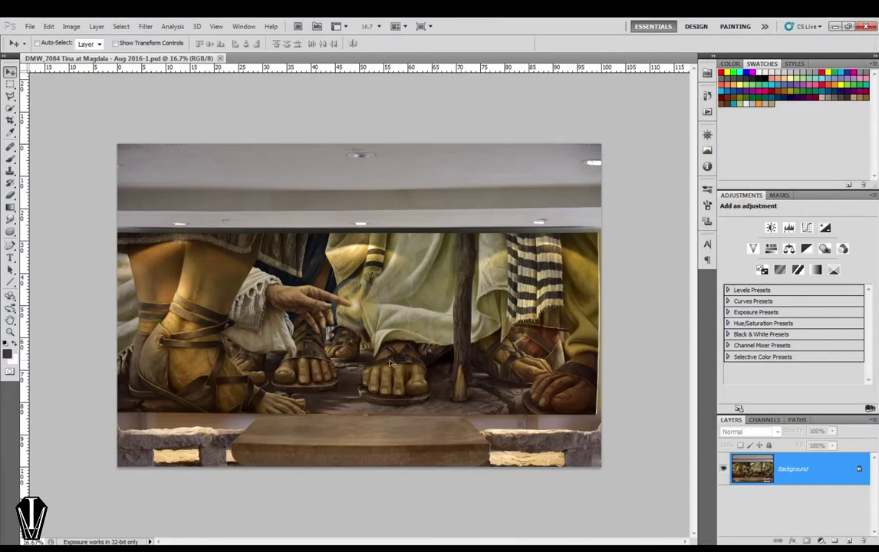
Zoom in and back out to inspect the corrected mural, then switch to the Crop tool.
key(ctrl+plus)
key(ctrl+plus)
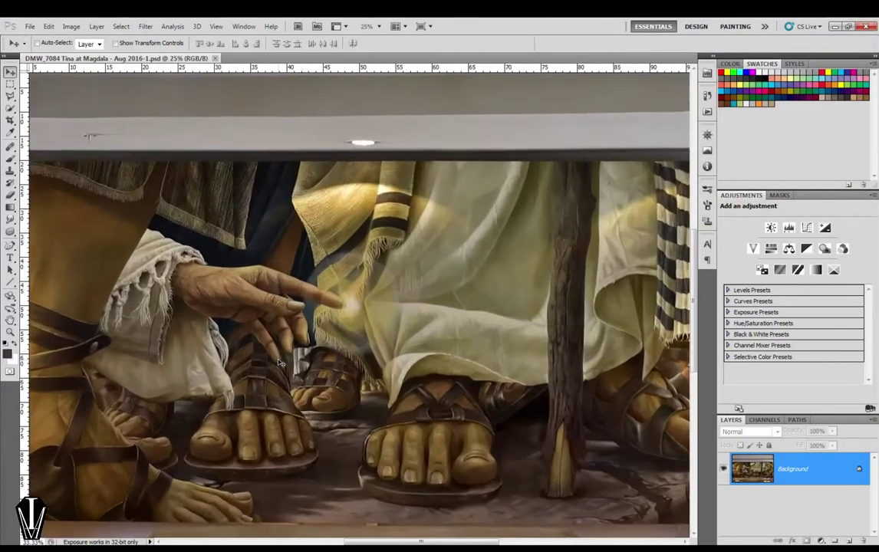
key(ctrl+plus)
key(ctrl+minus)
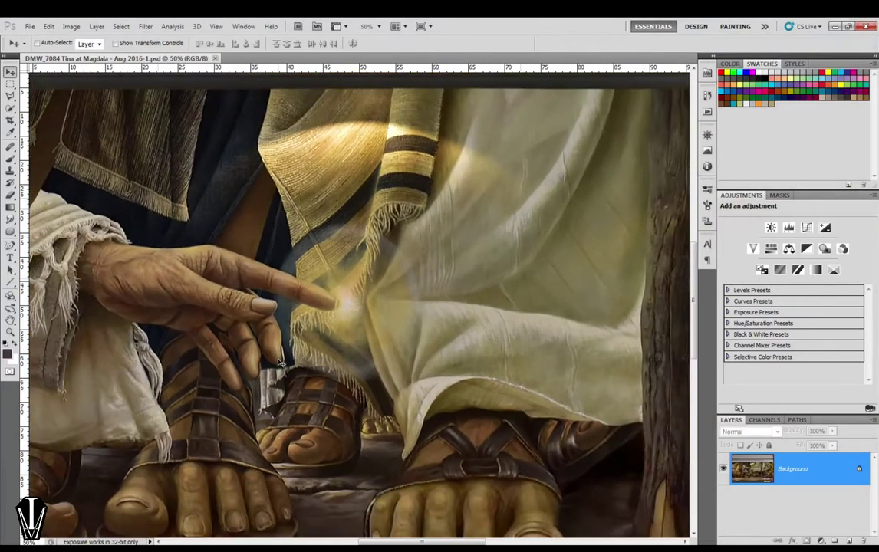
key(ctrl+minus)
key(ctrl+minus)
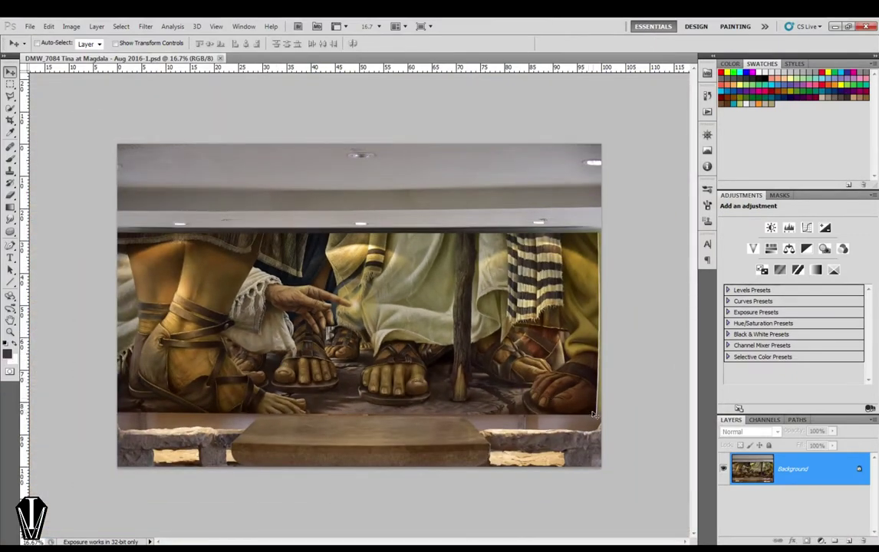
key(c)
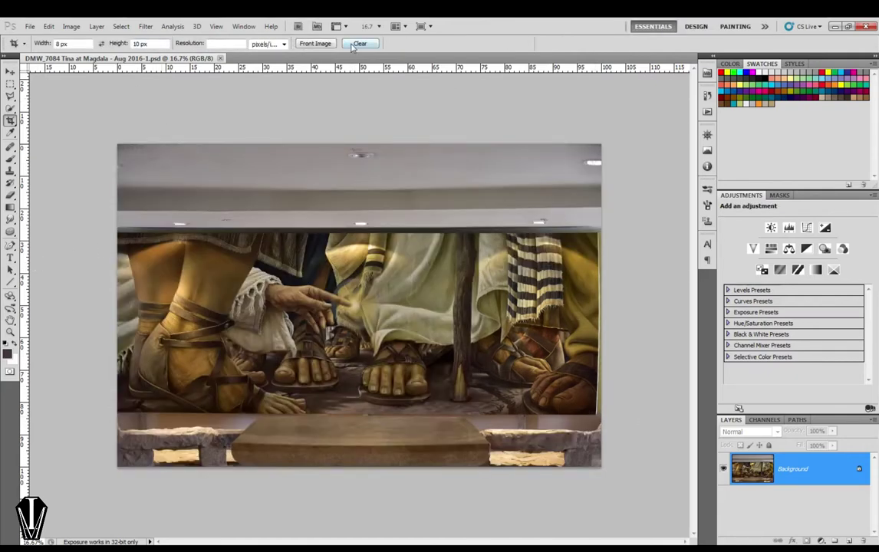
Clear the fixed crop size, draw a crop box around the painted band, and raise its bottom edge.
click(352, 43)
mouse_move(92, 204)
mouse_down()
mouse_move(646, 430)
mouse_move(645, 415)
mouse_up()
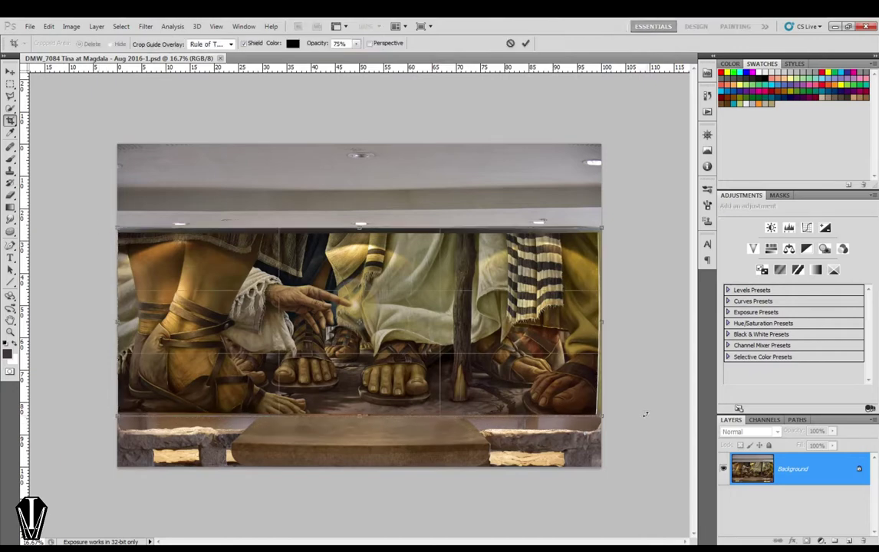
key(ctrl+plus)
key(ctrl+plus)
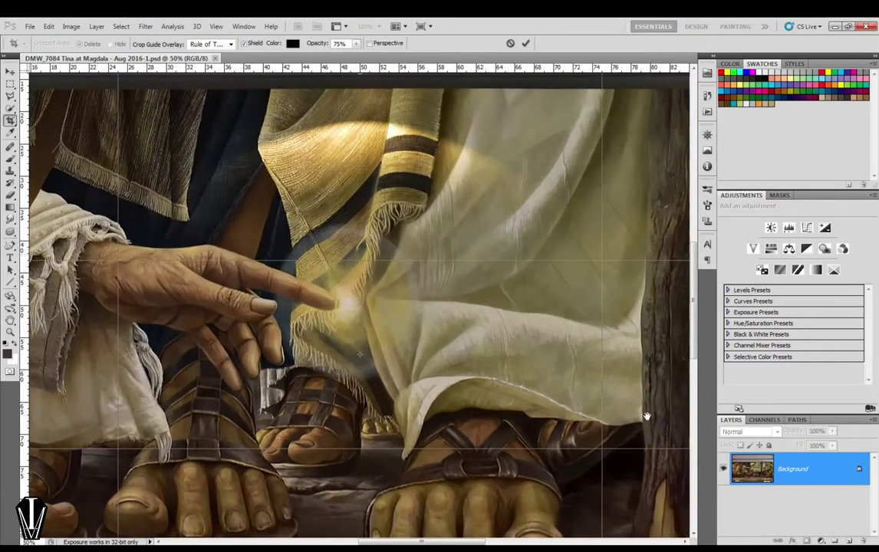
key(ctrl+plus)
drag(481, 294, 575, 308)
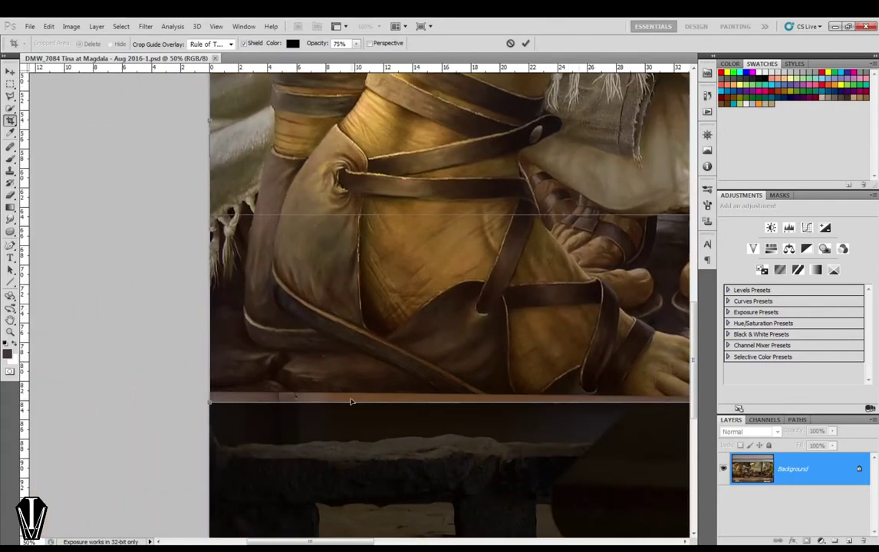
mouse_move(353, 404)
mouse_down()
mouse_move(352, 394)
mouse_move(230, 314)
mouse_up()
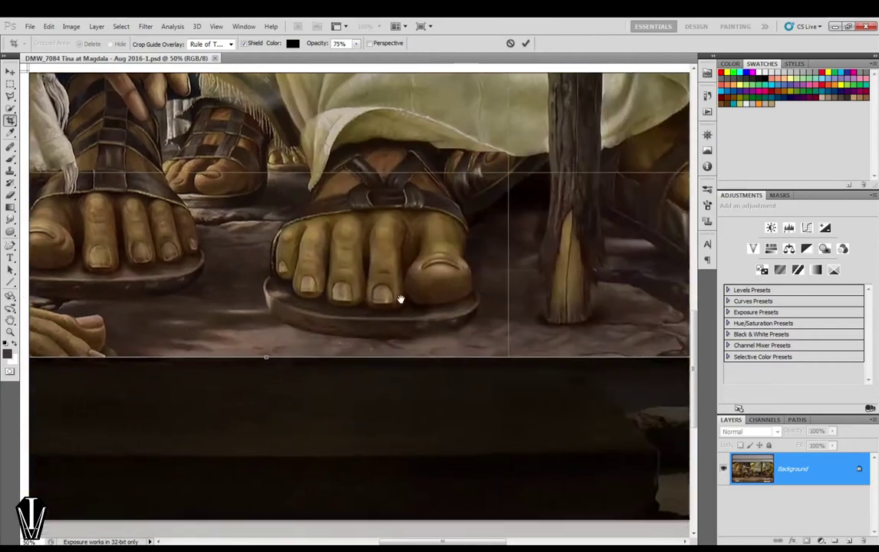
drag(400, 298, 115, 296)
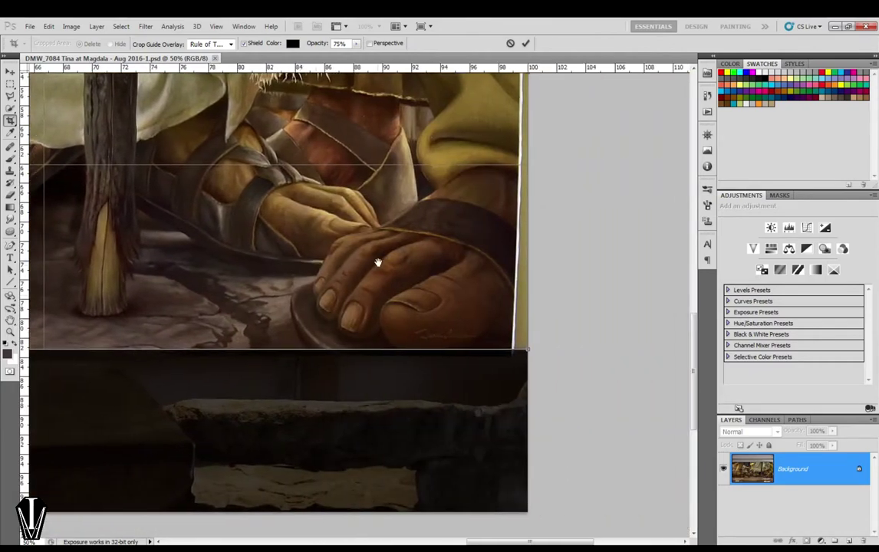
drag(528, 177, 567, 385)
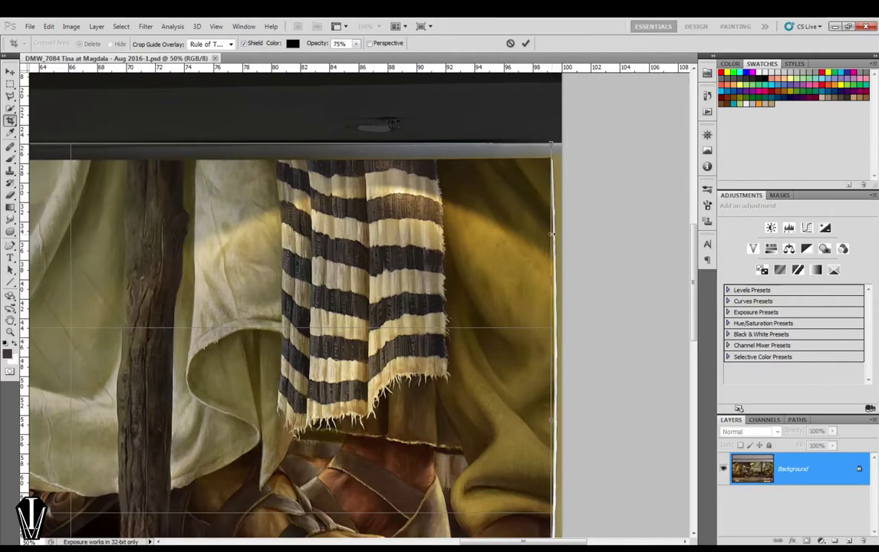
Lower the crop's top edge to trim the ceiling and commit the panoramic crop.
drag(560, 290, 556, 106)
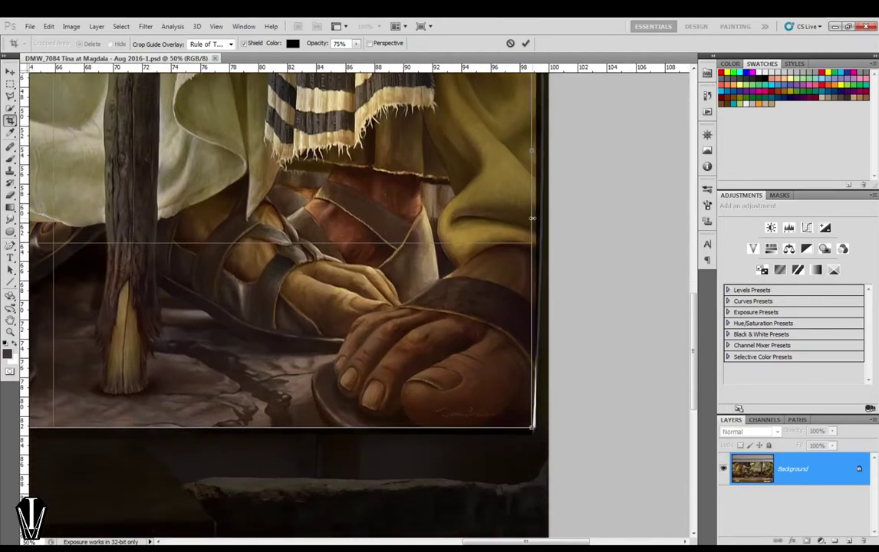
drag(536, 218, 593, 246)
drag(565, 207, 572, 315)
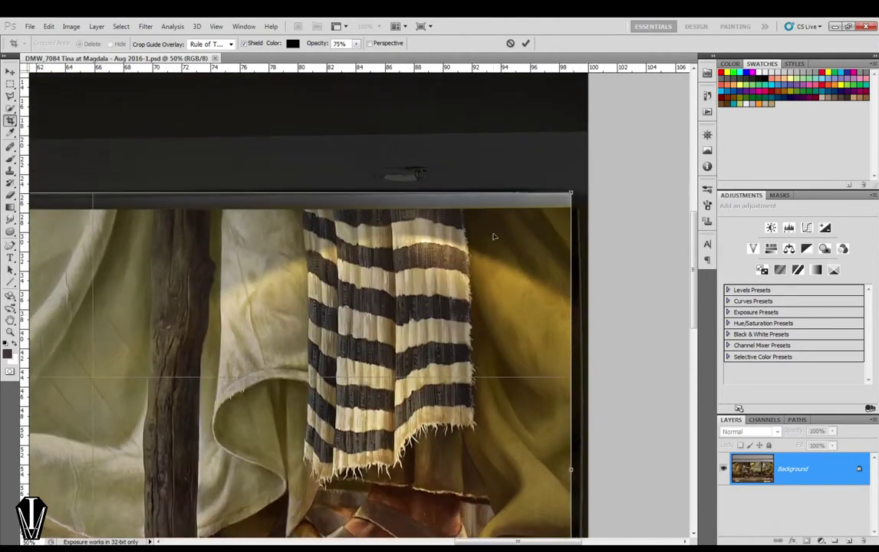
drag(439, 191, 438, 207)
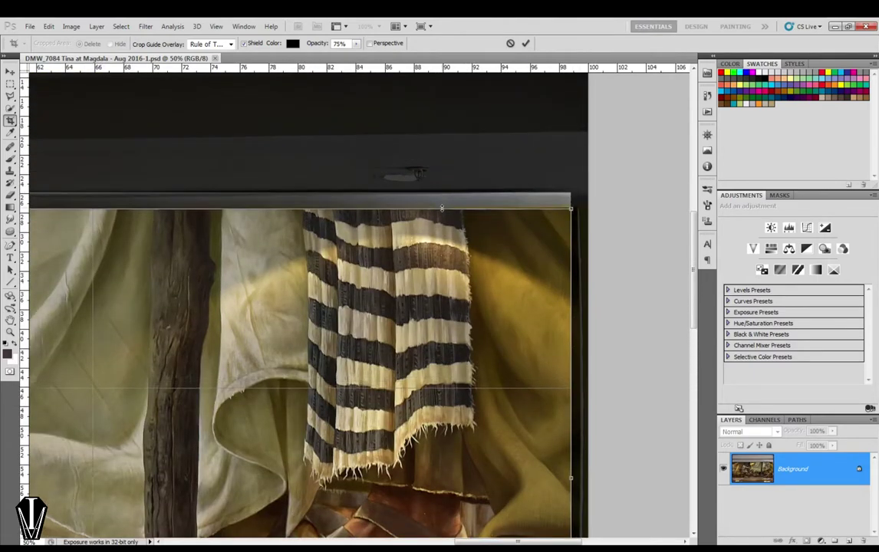
drag(301, 323, 481, 319)
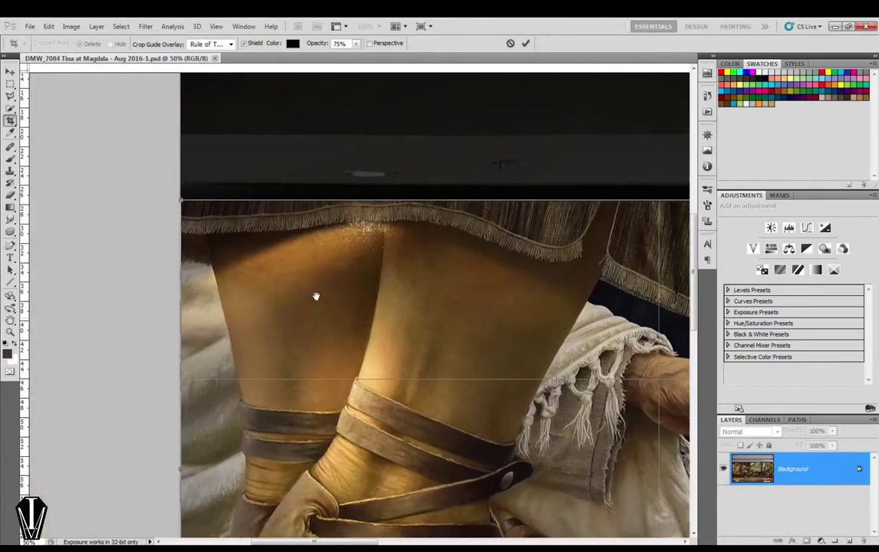
drag(313, 294, 299, 261)
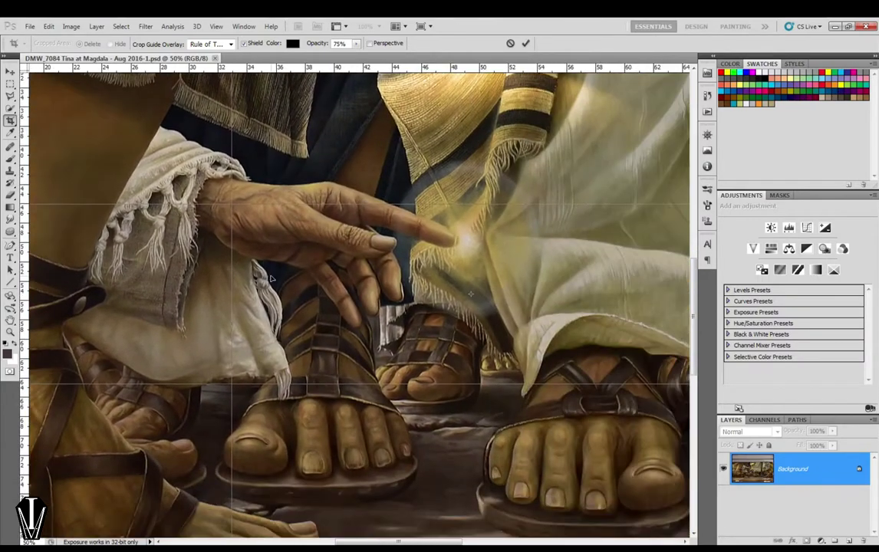
key(Return)
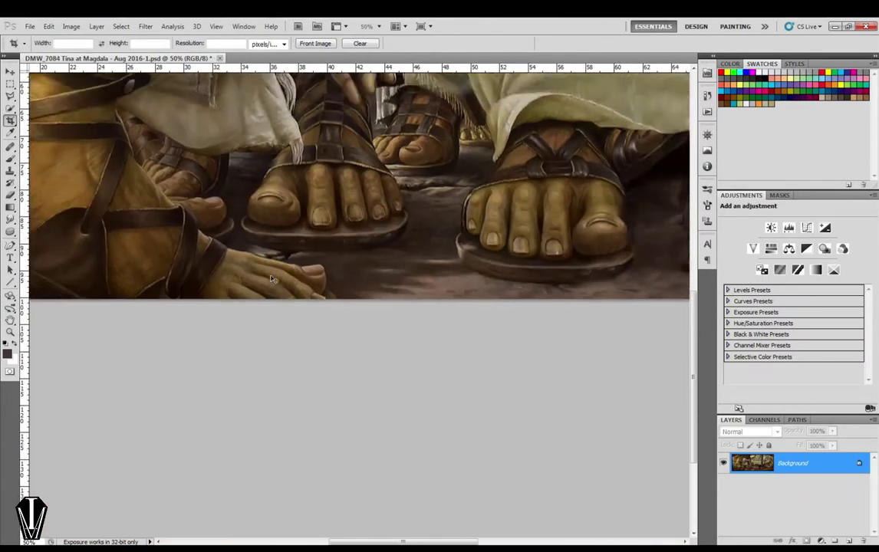
Zoom and scroll around the cropped strip to inspect the result.
key(ctrl+minus)
key(ctrl+minus)
key(ctrl+minus)
key(ctrl+minus)
scroll(272, 279, up, 2)
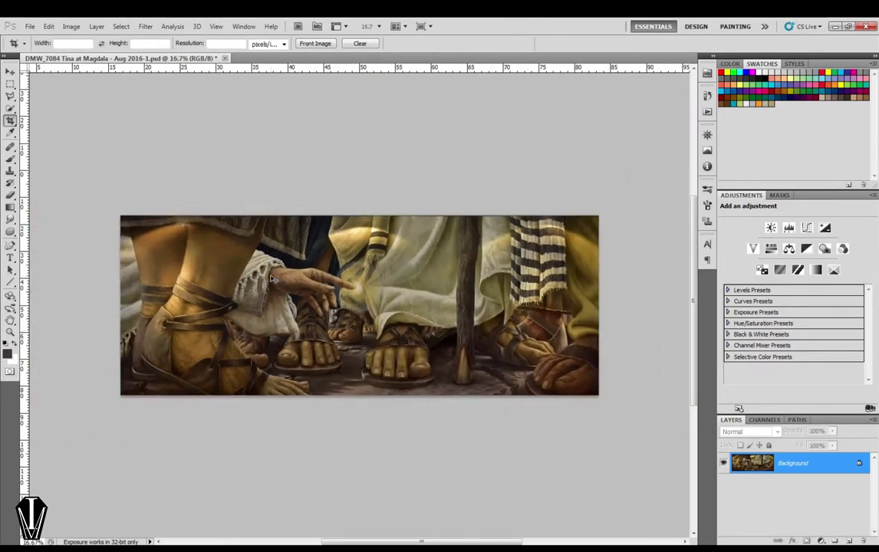
scroll(273, 279, up, 2)
scroll(272, 280, up, 1)
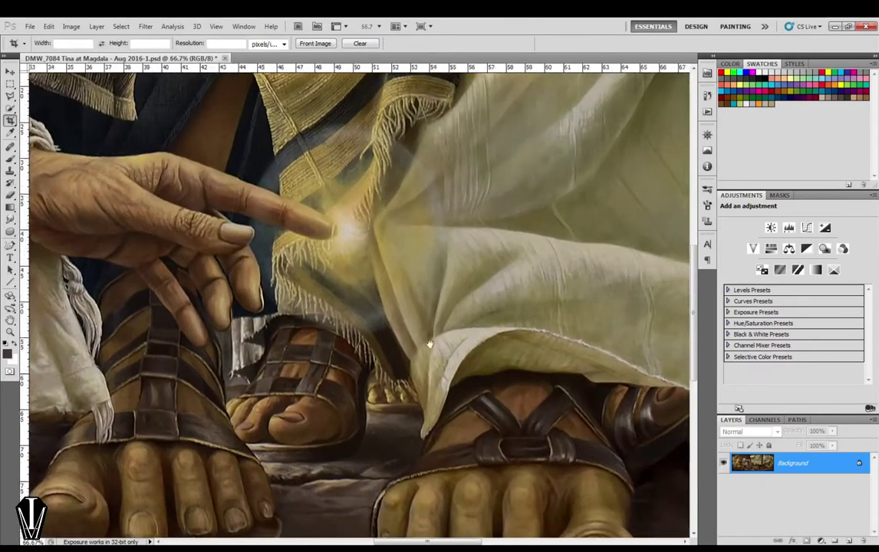
mouse_move(428, 346)
mouse_down()
mouse_move(249, 202)
mouse_move(490, 292)
mouse_move(176, 249)
mouse_move(271, 367)
mouse_move(476, 405)
mouse_up()
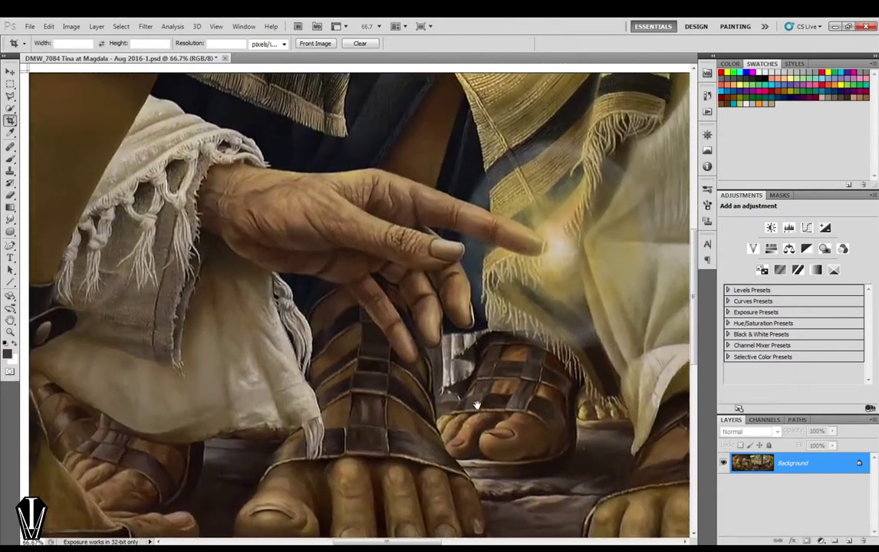
key(ctrl+r)
scroll(477, 405, down, 2)
scroll(476, 405, down, 2)
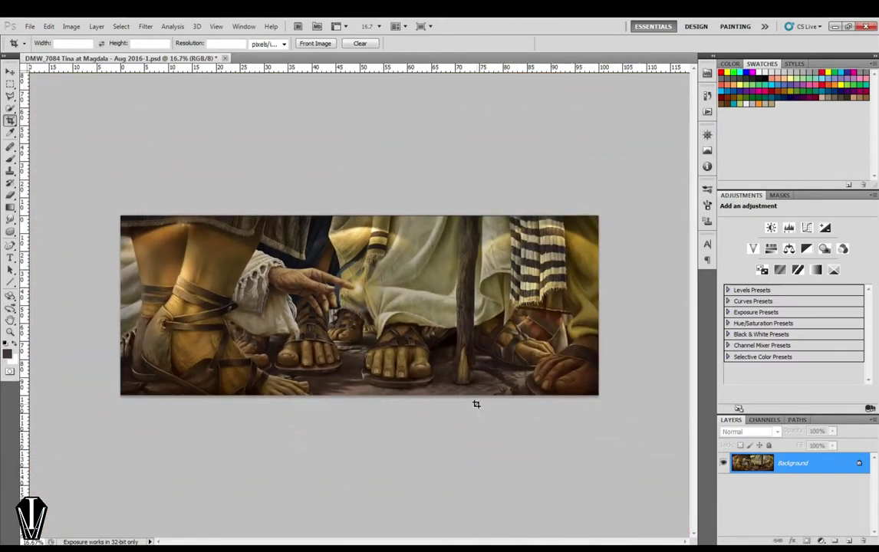